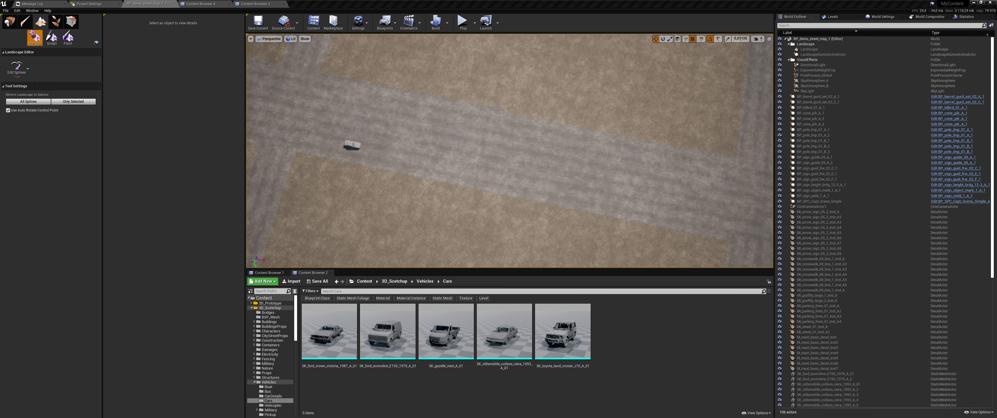
Place two landscape spline control points across the ground.
right_drag(348, 147, 318, 133)
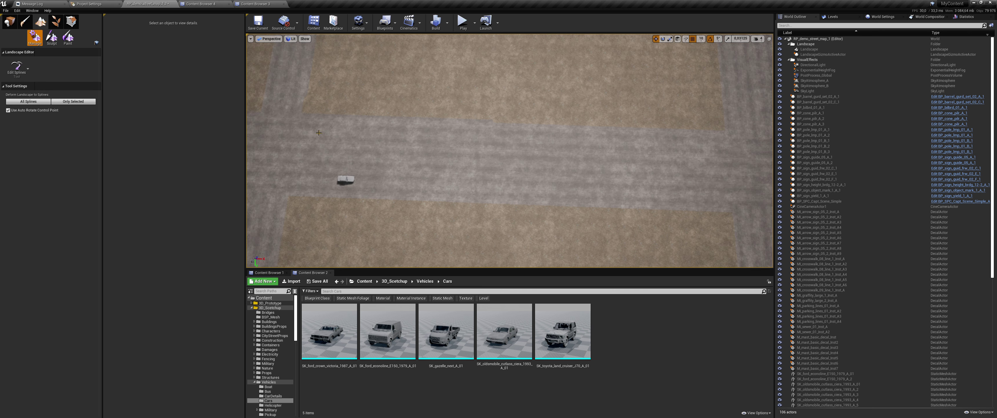
ctrl+click(298, 153)
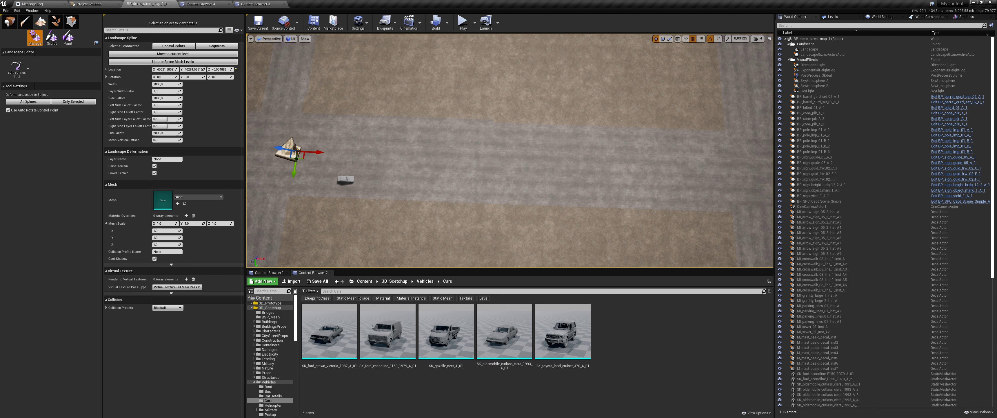
ctrl+click(728, 169)
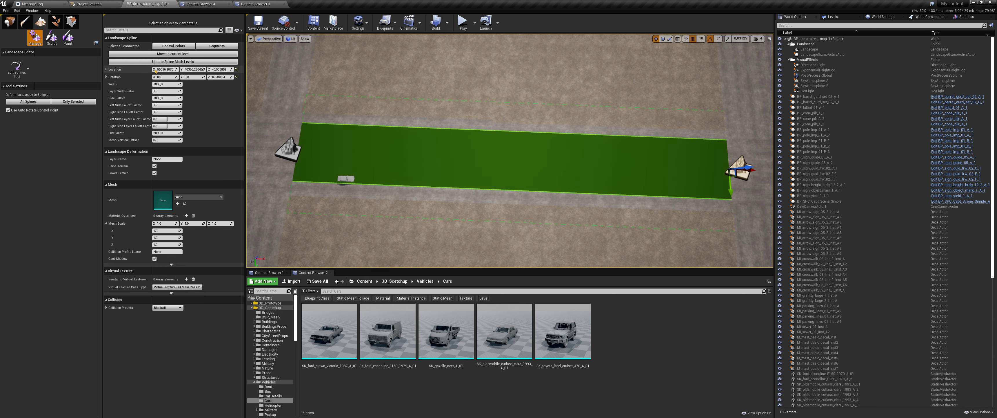
Set both control points' width to 800 and adjust the side falloff.
click(174, 46)
click(164, 84)
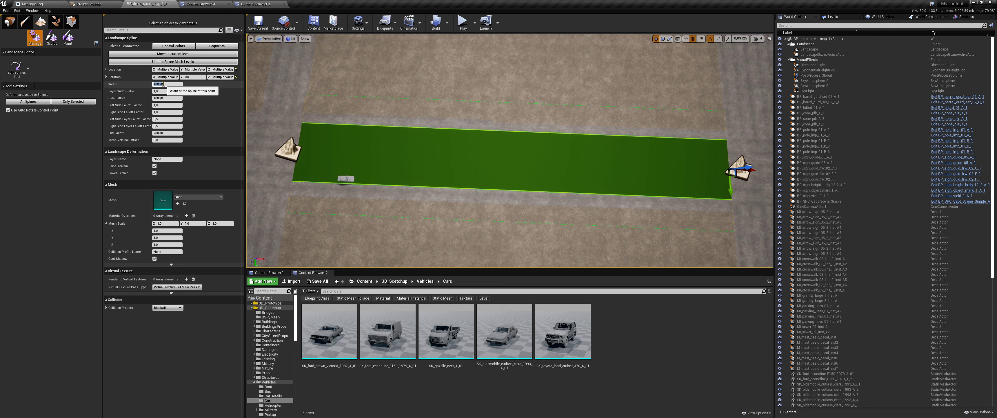
text(600)
click(163, 98)
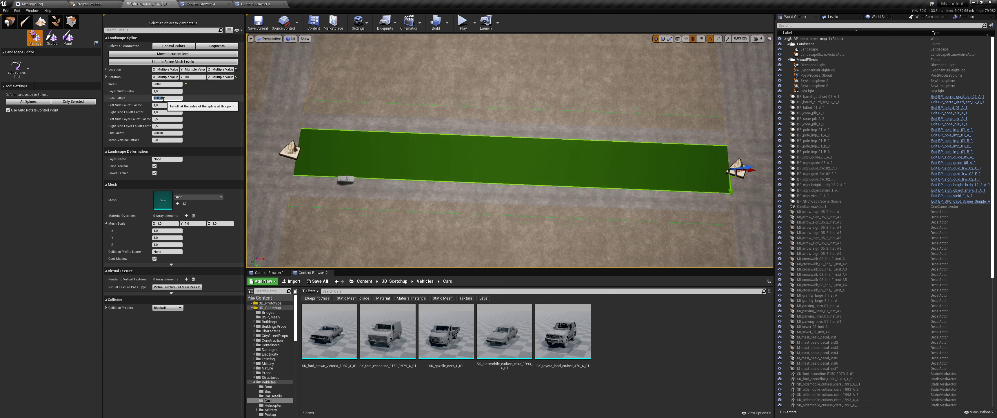
Shift the spline slightly sideways by editing the left point's Y location and nudging the whole spline.
click(291, 149)
click(199, 69)
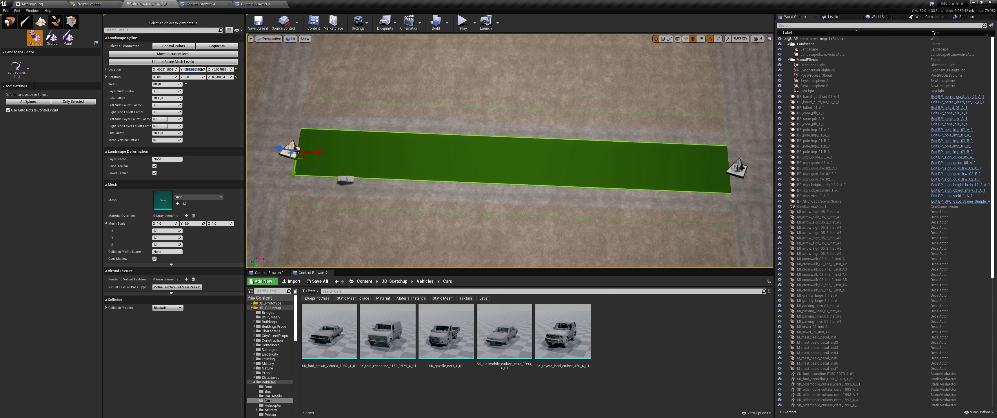
key(Return)
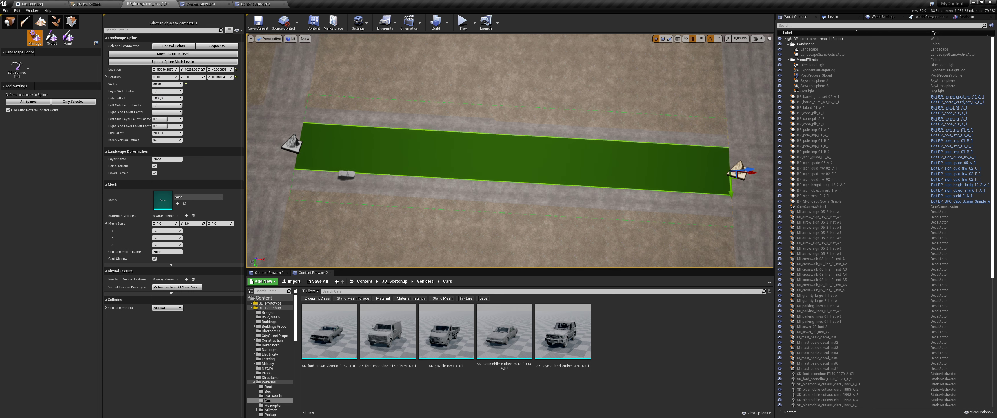
click(285, 133)
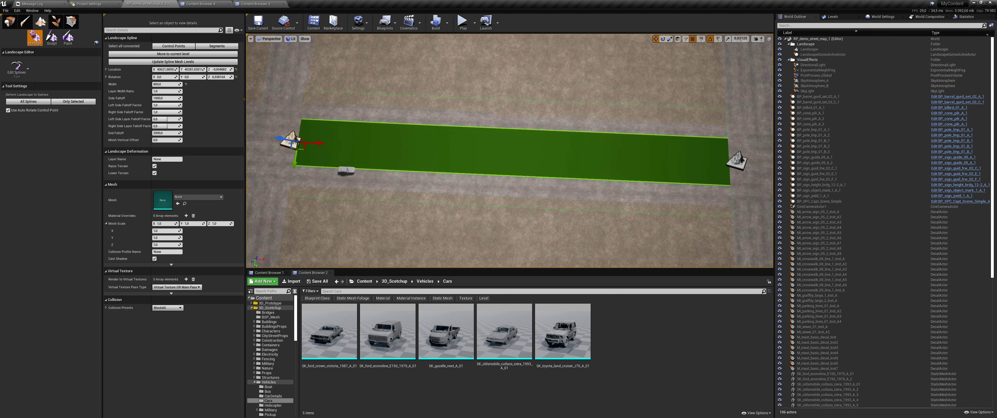
right_drag(332, 91, 333, 92)
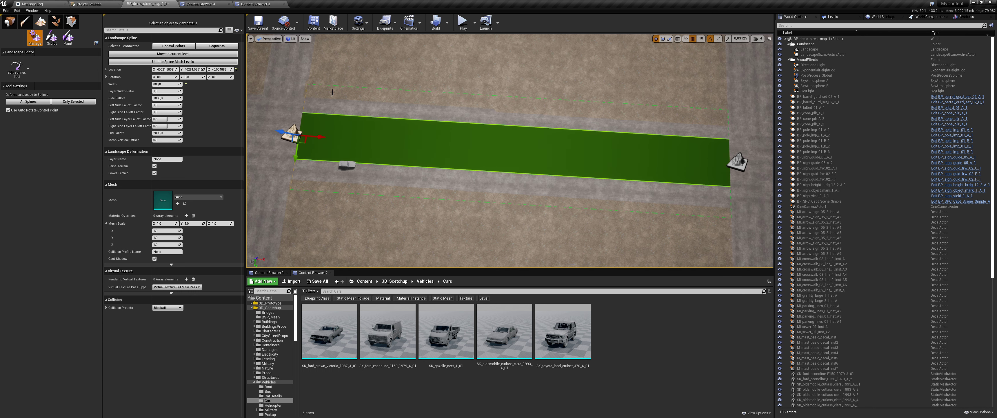
click(173, 46)
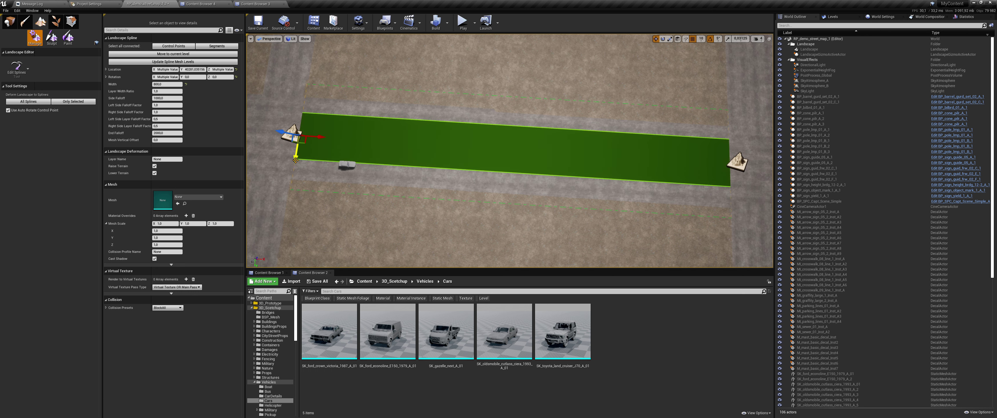
drag(296, 157, 297, 159)
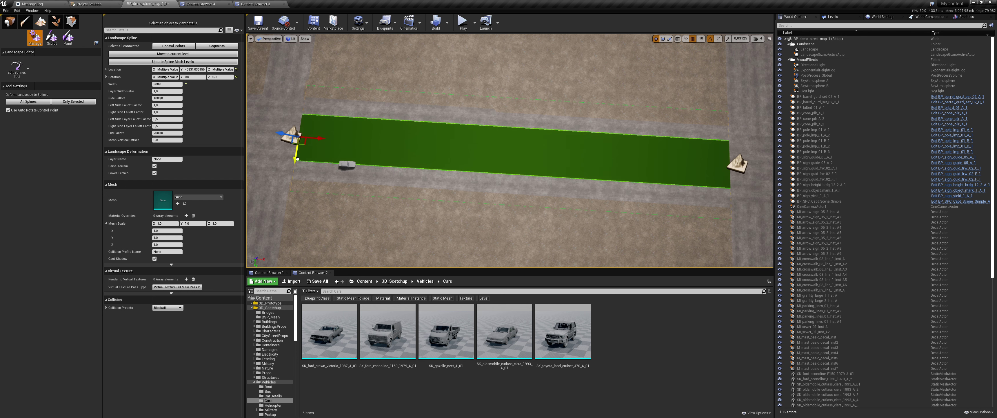
click(217, 46)
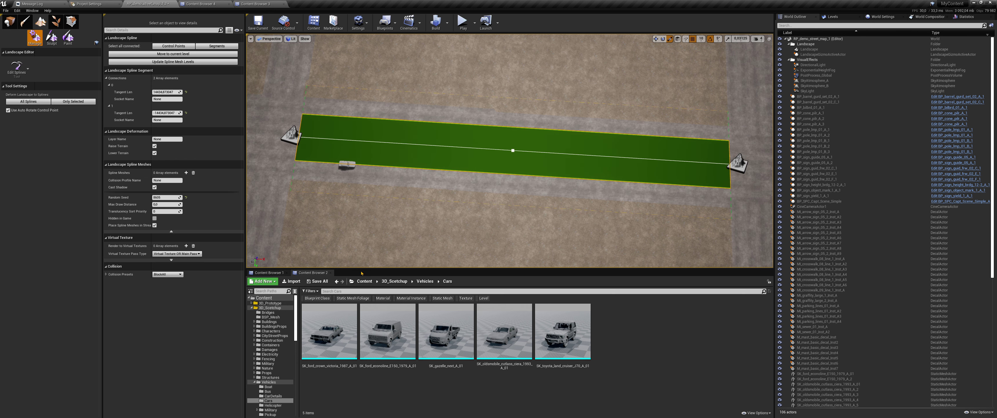
Browse to RoadsPack1 > Meshes > Splines > Tramway > Tramway_strip_03 and select SM_tramway_strip_03_bus_A.
click(364, 281)
scroll(635, 350, down, 5)
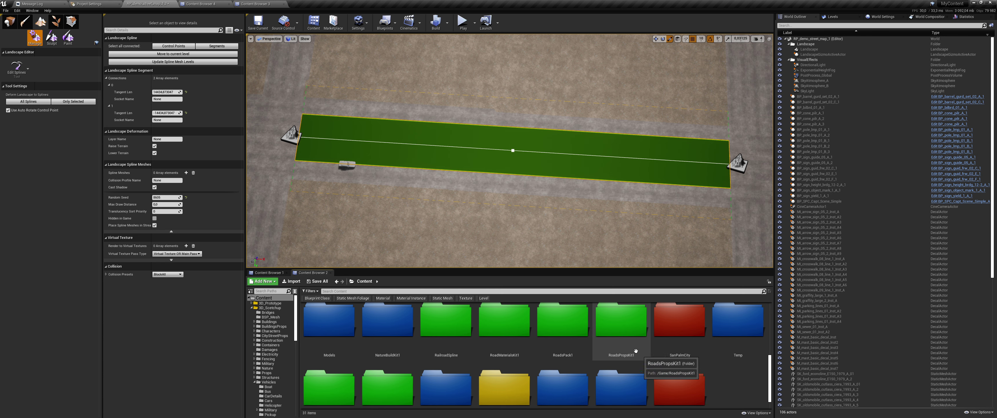
double_click(562, 321)
click(268, 272)
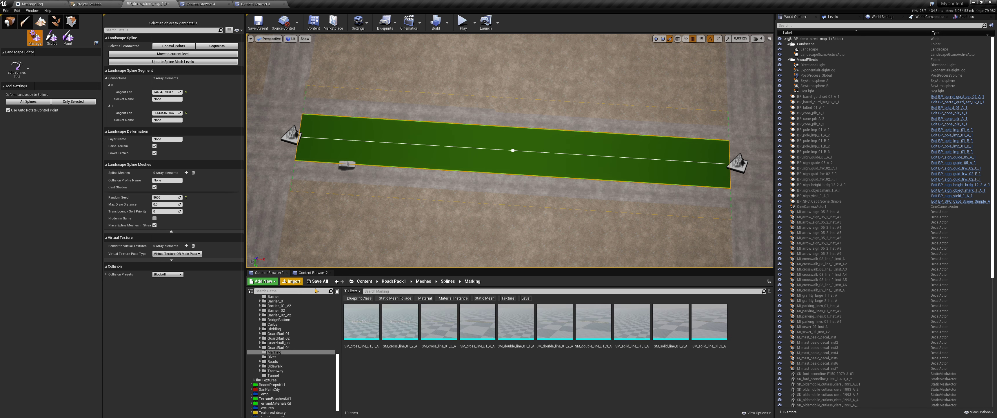
click(445, 280)
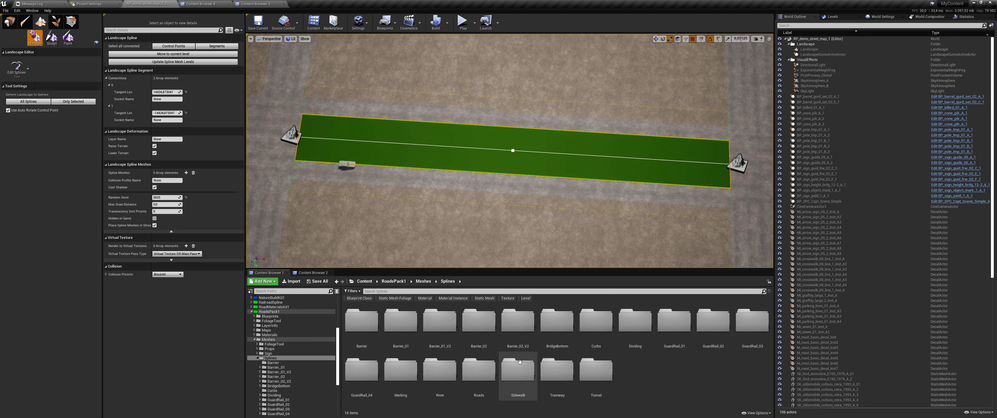
double_click(555, 366)
double_click(554, 322)
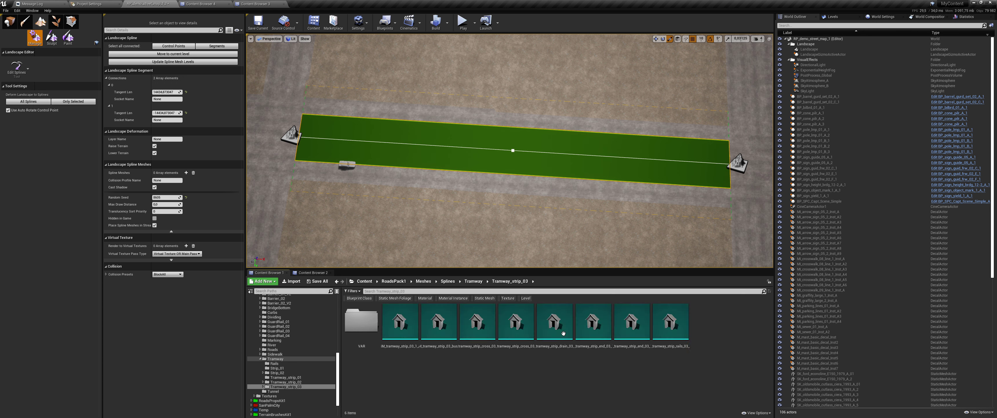
click(454, 333)
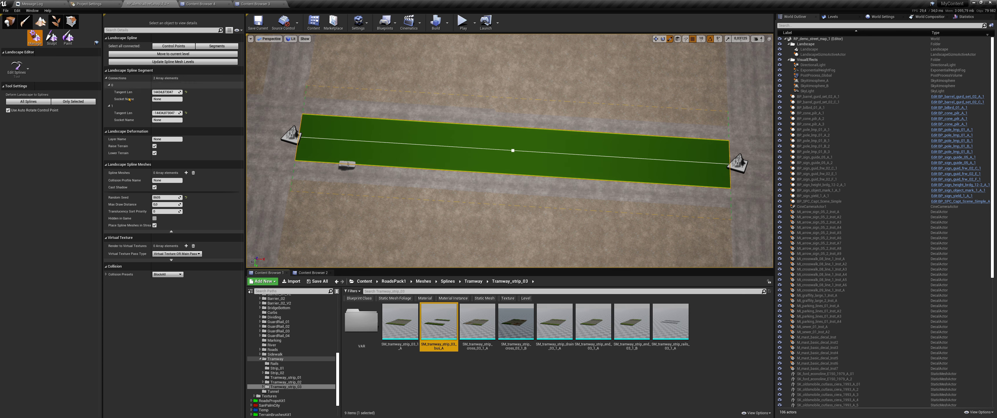
Add a Spline Meshes entry to the segment and assign SM_tramway_strip_03_bus_A to it.
click(186, 173)
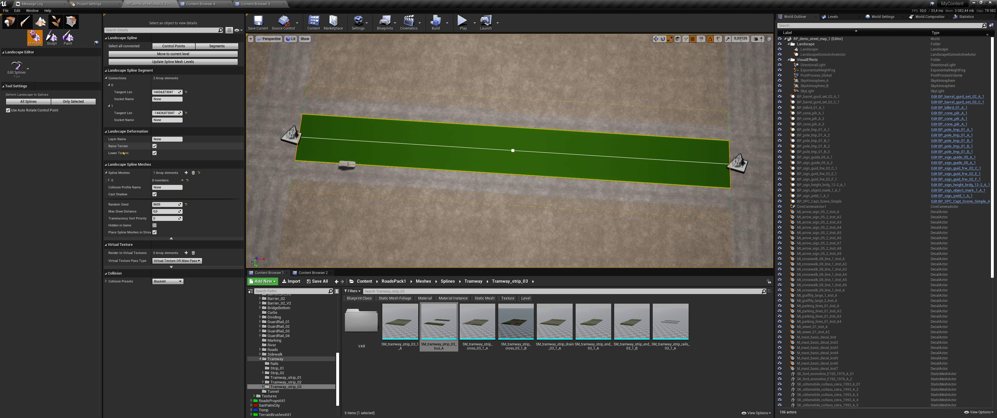
click(109, 180)
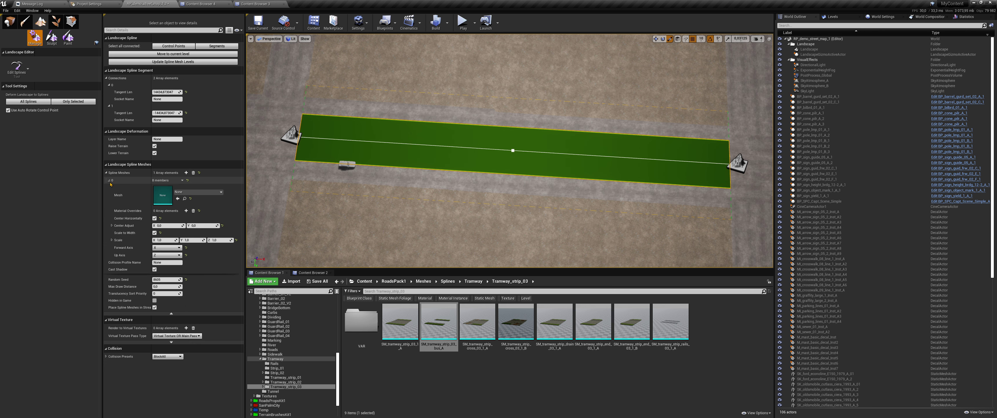
click(179, 199)
right_drag(358, 191, 350, 183)
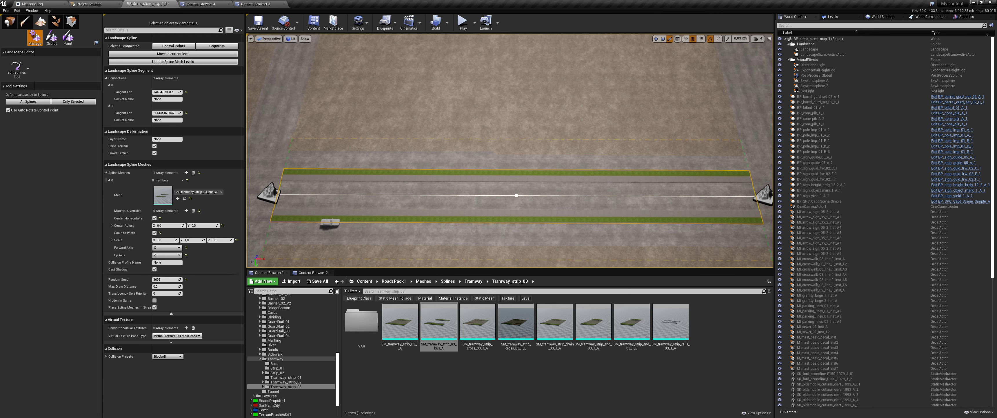
Change the spline width to 600, then restore it to 800.
mouse_move(510, 151)
right_down()
mouse_move(484, 128)
mouse_move(465, 128)
right_up()
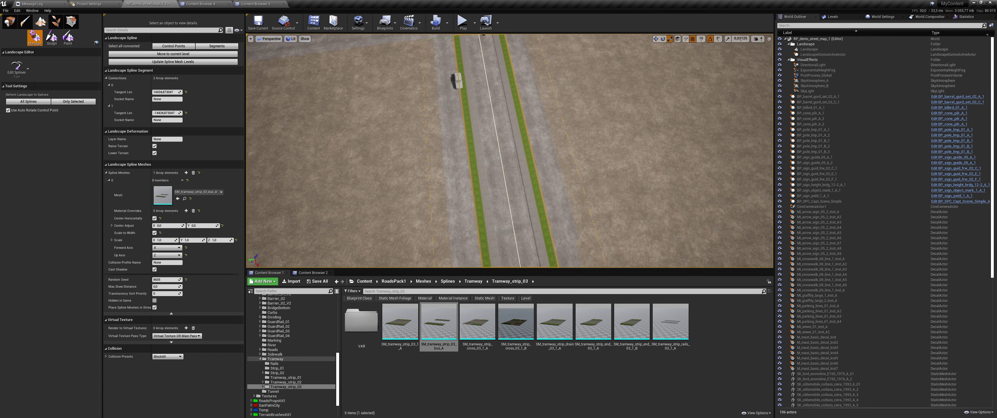
scroll(510, 151, up, 3)
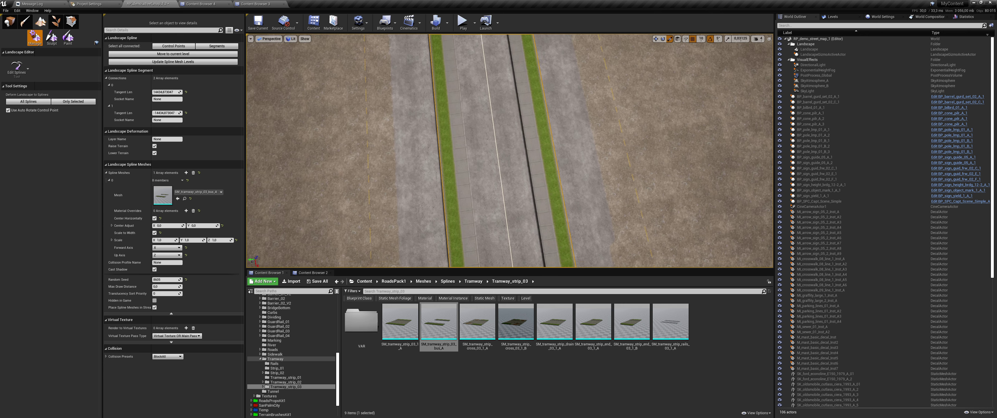
right_drag(465, 127, 410, 127)
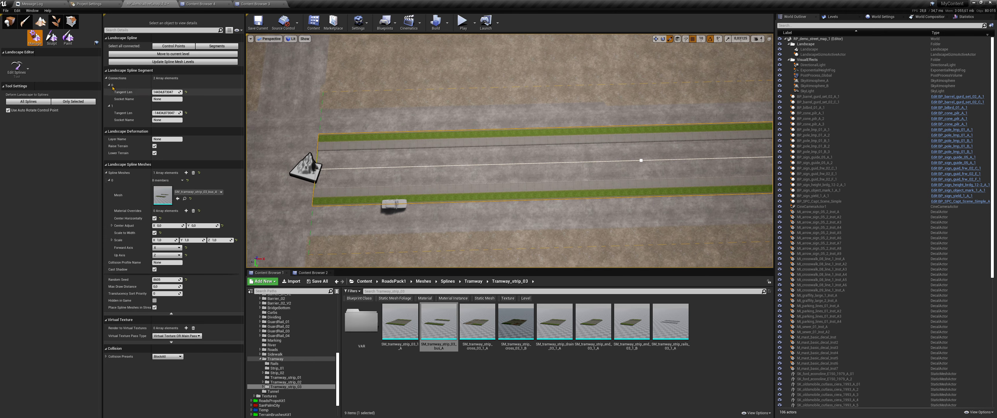
click(173, 46)
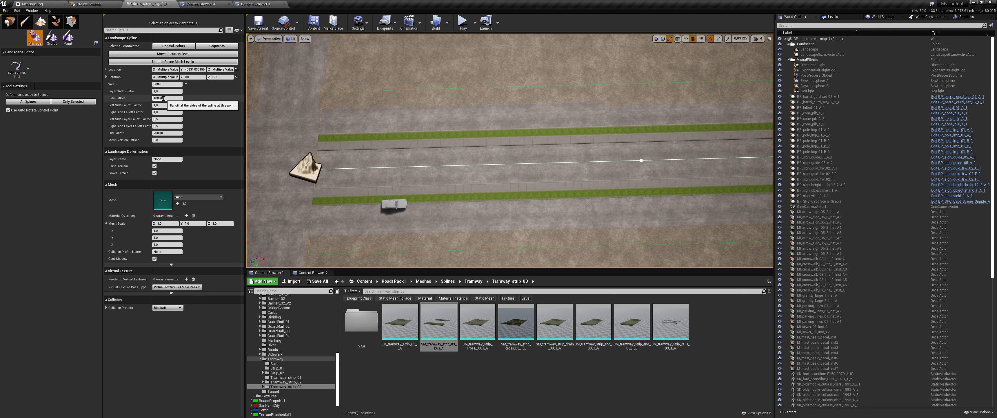
text(600)
key(Return)
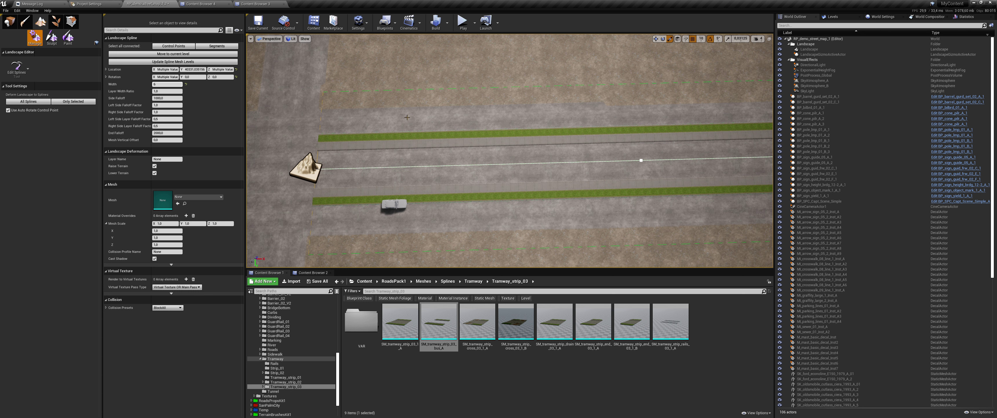
middle_drag(357, 89, 357, 108)
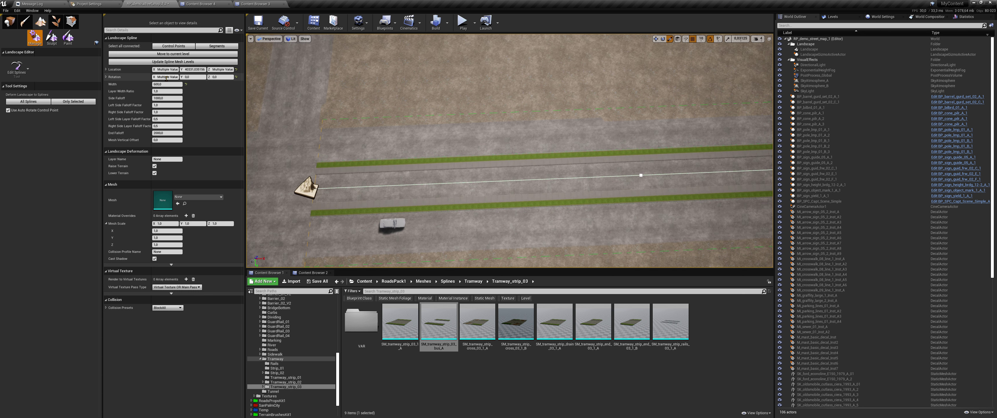
text(800)
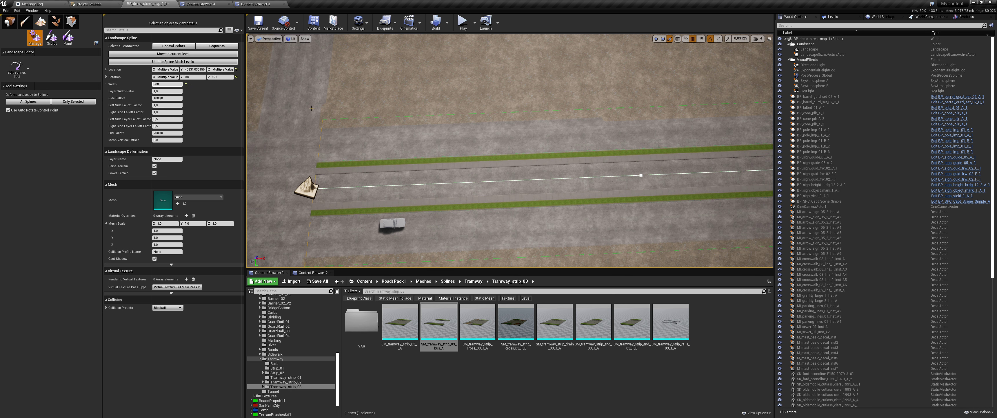
key(Return)
right_drag(311, 108, 311, 107)
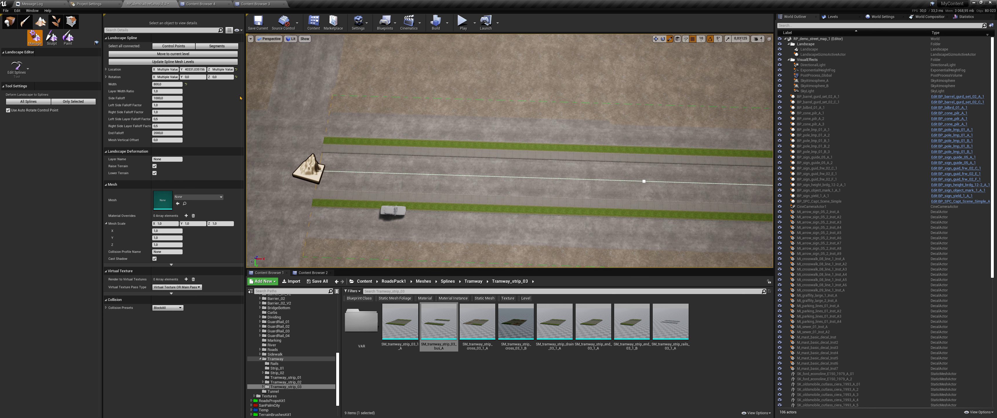
Deselect the spline and pick the SM_tramway_strip_03_bus_A mesh asset.
click(486, 223)
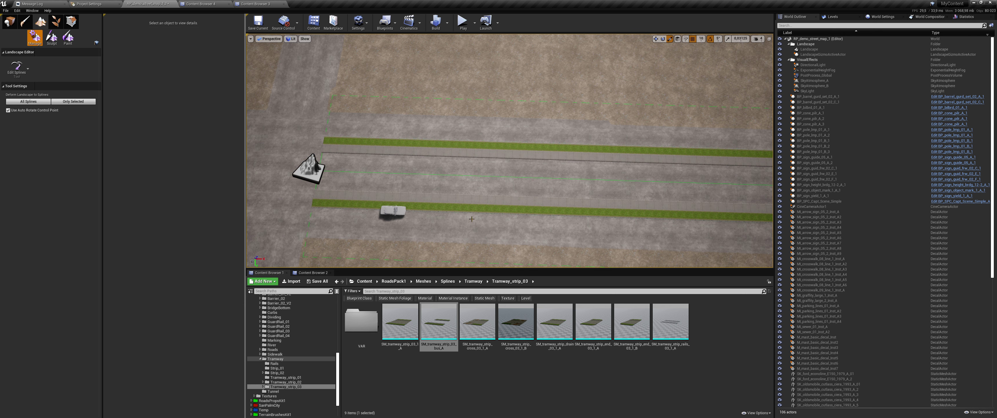
right_drag(444, 210, 444, 210)
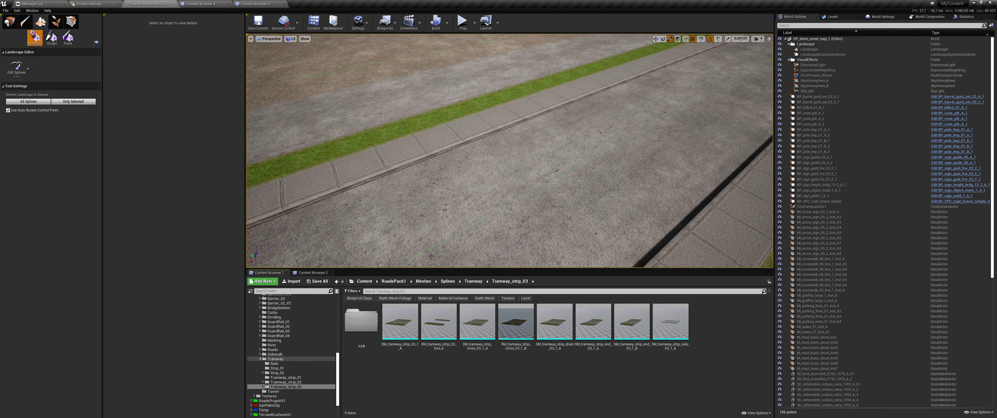
click(433, 325)
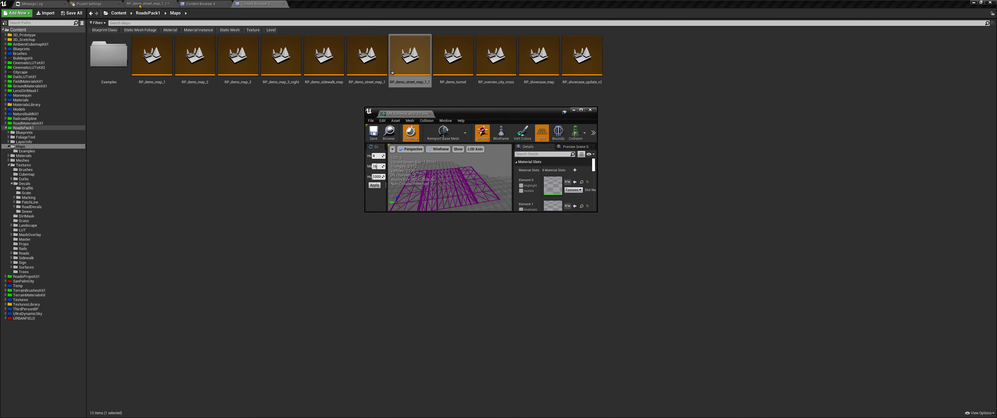
Preview the bus strip mesh maximized in Lit view with collision shown, then close its editor.
click(140, 6)
click(581, 110)
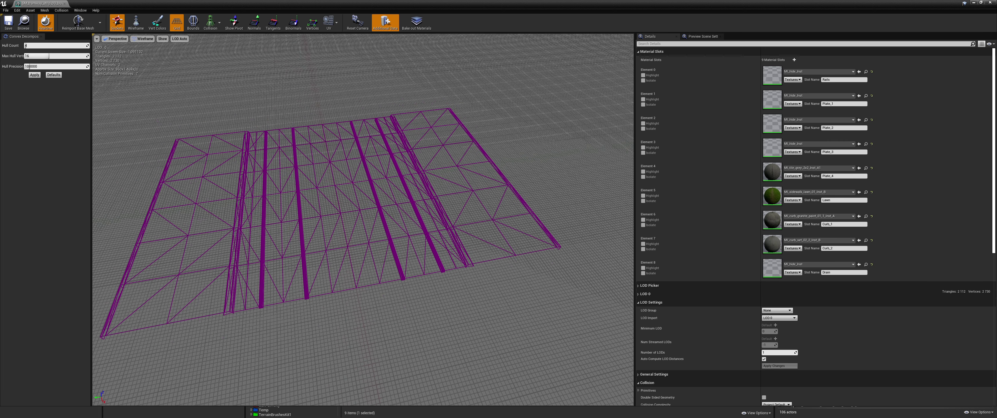
click(143, 40)
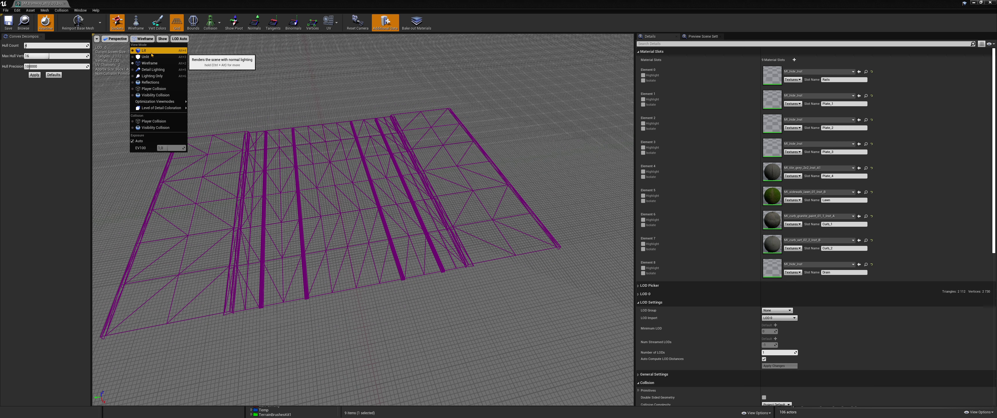
click(154, 57)
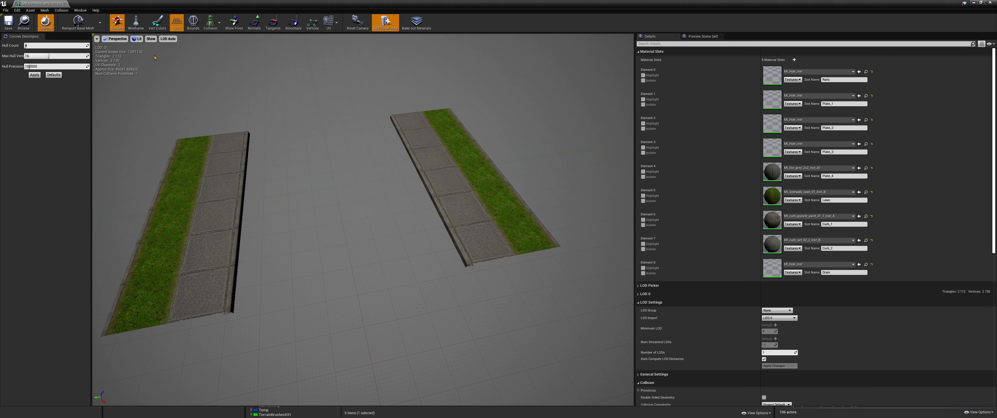
click(217, 26)
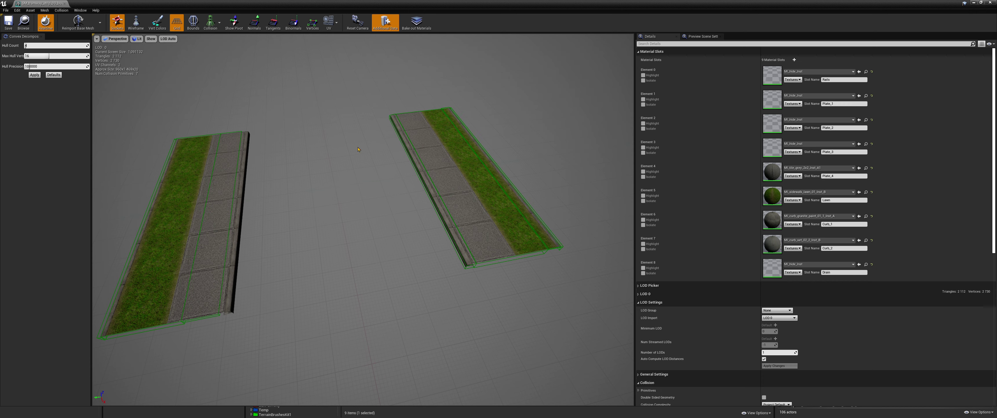
click(65, 4)
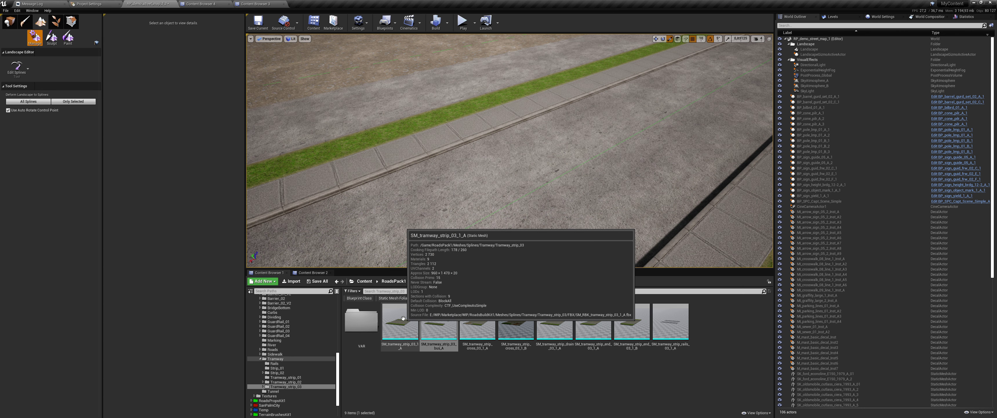
Switch the landscape tools to Paint mode with the Alpha brush.
right_drag(410, 176, 483, 171)
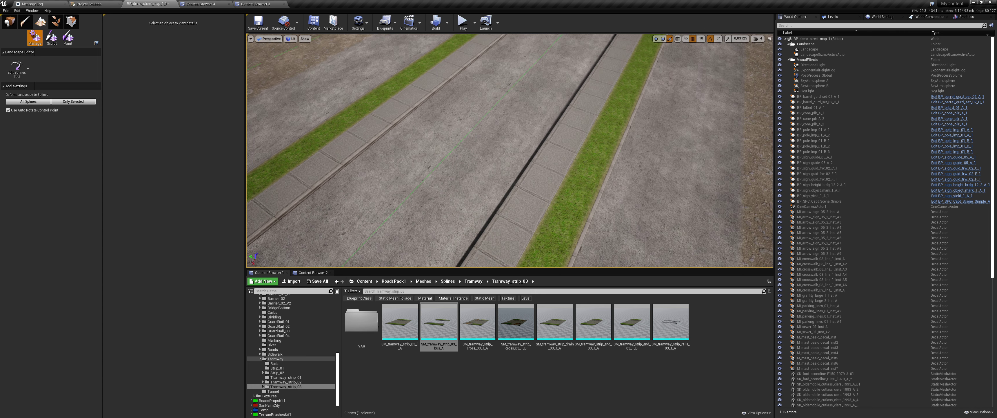
click(64, 40)
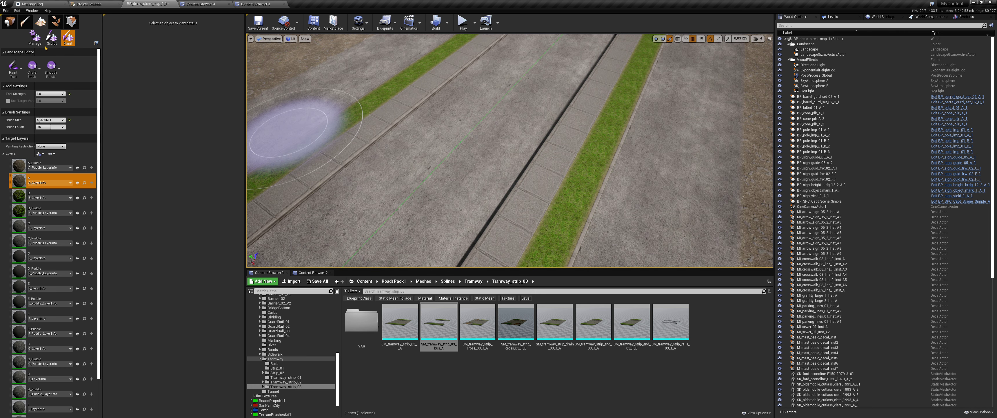
click(35, 38)
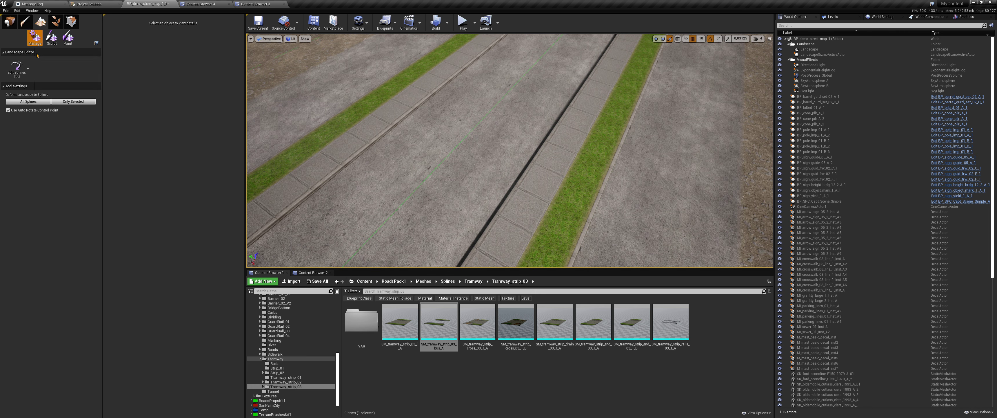
click(67, 37)
click(35, 69)
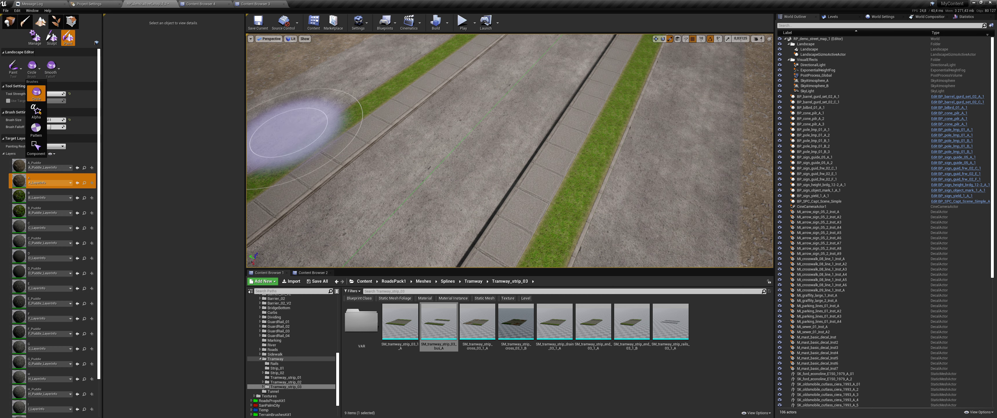
click(44, 102)
Choose the R paint layer and hide unused paint layers.
click(436, 332)
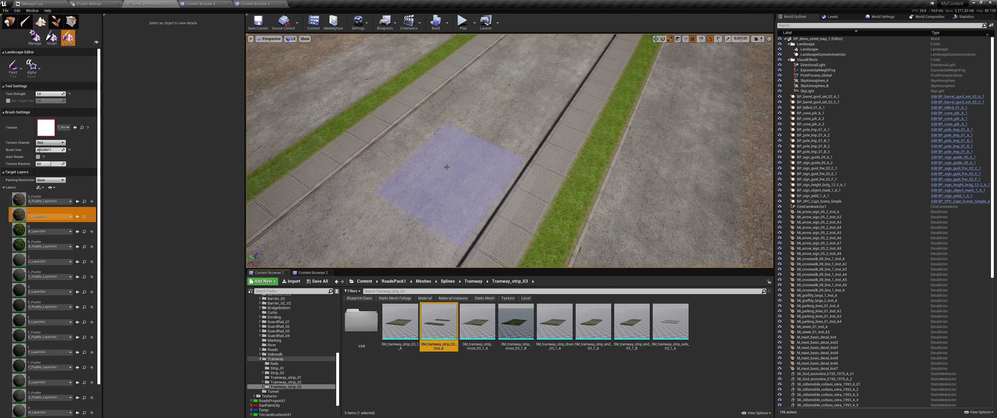
right_drag(412, 174, 412, 173)
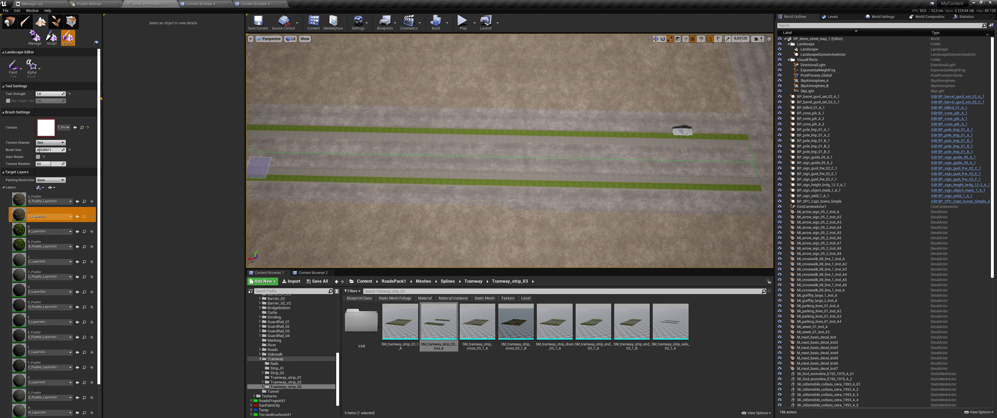
scroll(101, 98, down, 5)
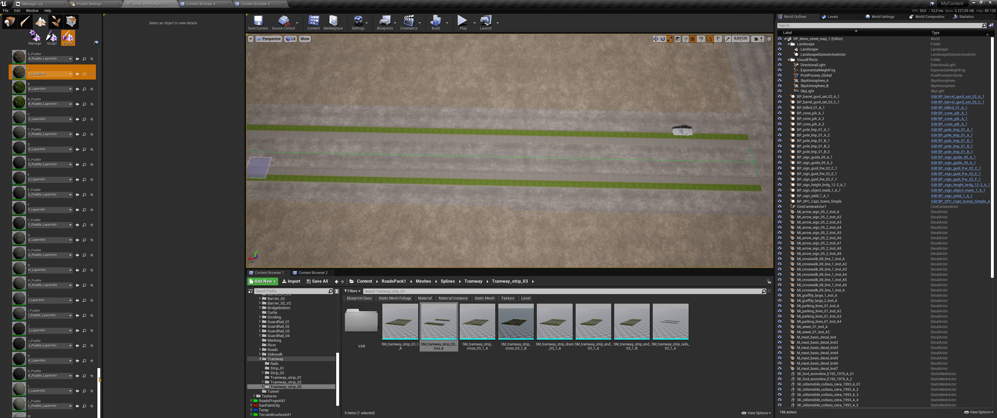
scroll(101, 341, down, 15)
scroll(24, 162, up, 3)
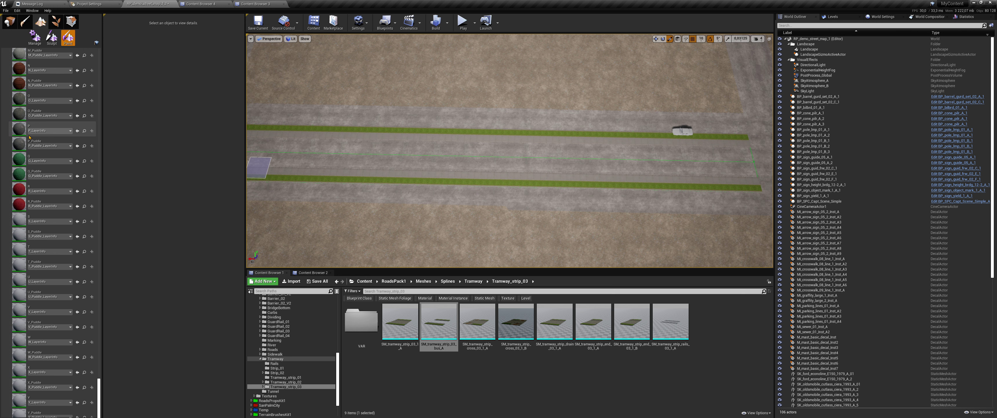
scroll(16, 189, up, 2)
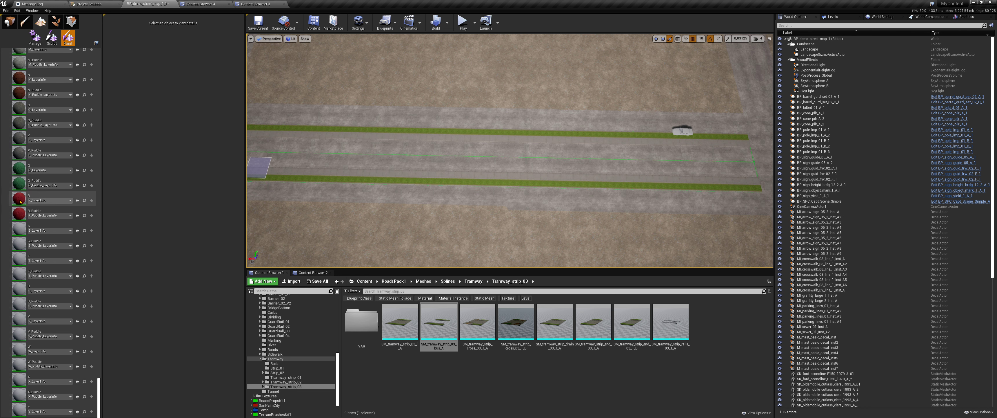
click(29, 198)
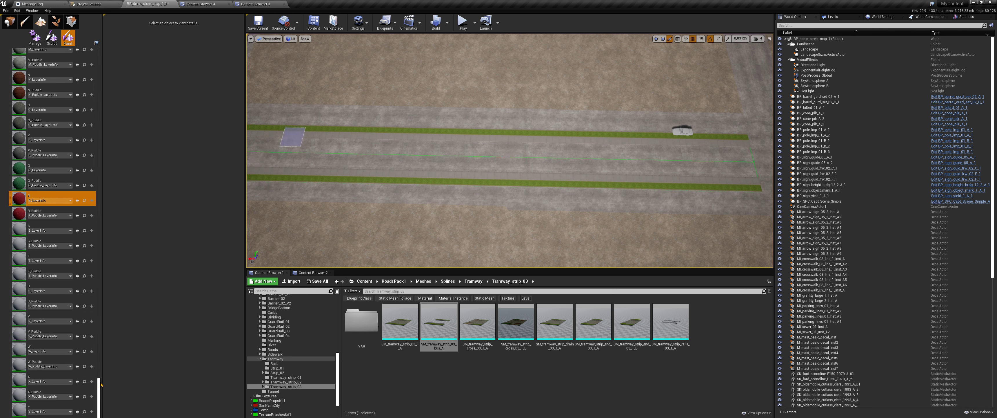
drag(99, 384, 99, 80)
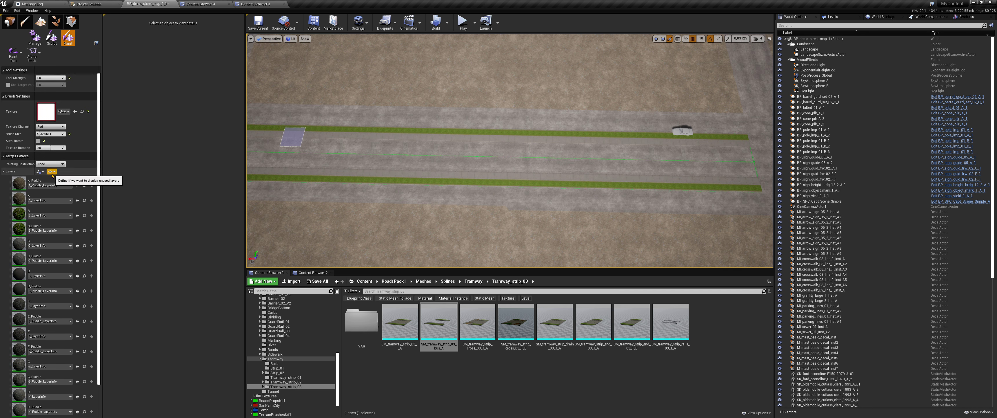
click(73, 189)
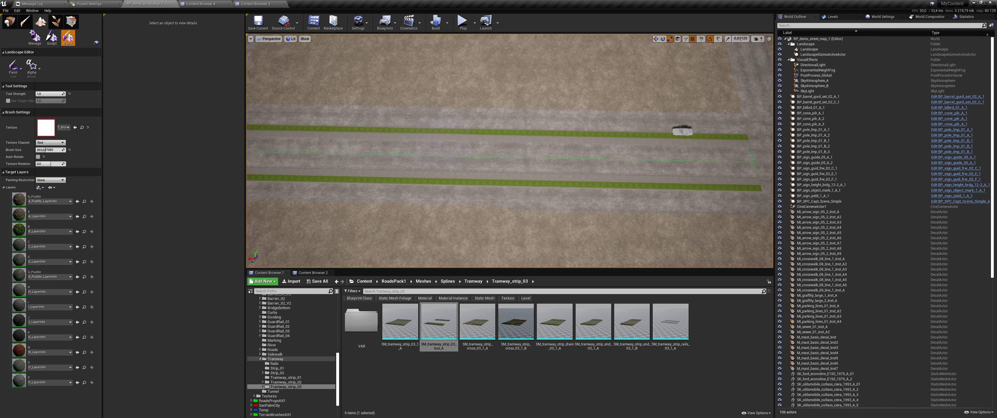
Paint a red strip along the road's central lane.
right_drag(445, 143, 445, 143)
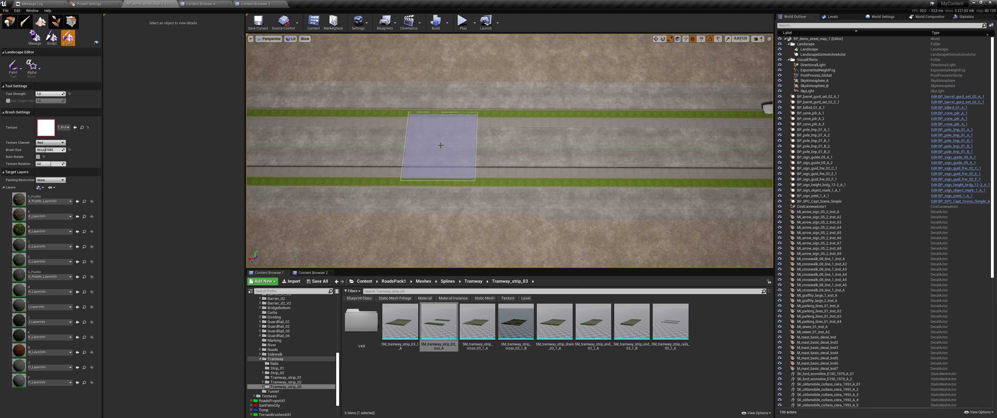
click(440, 145)
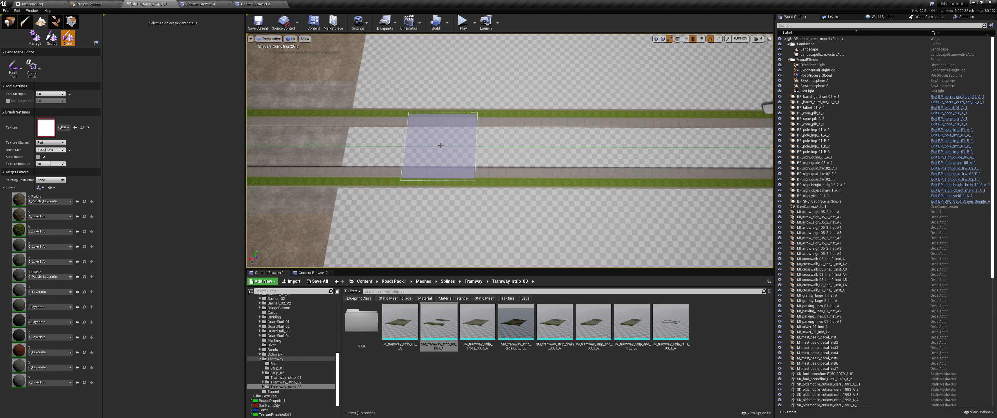
mouse_move(441, 145)
right_down()
mouse_move(522, 138)
mouse_move(313, 131)
right_up()
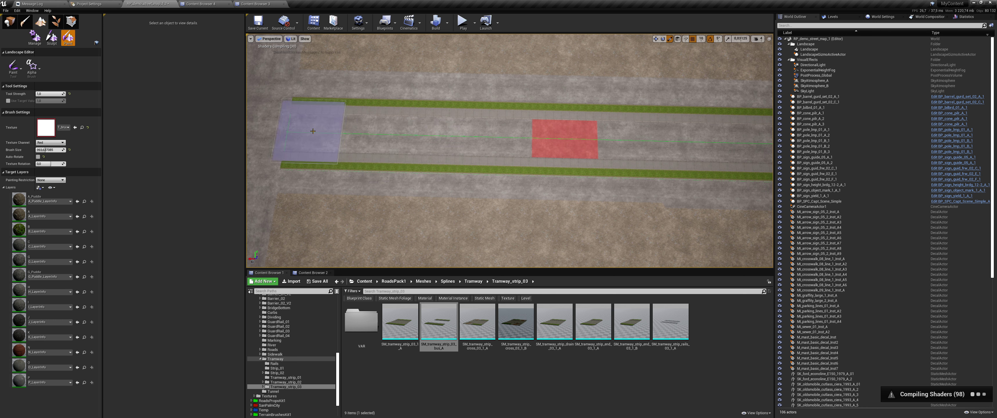
drag(321, 132, 559, 139)
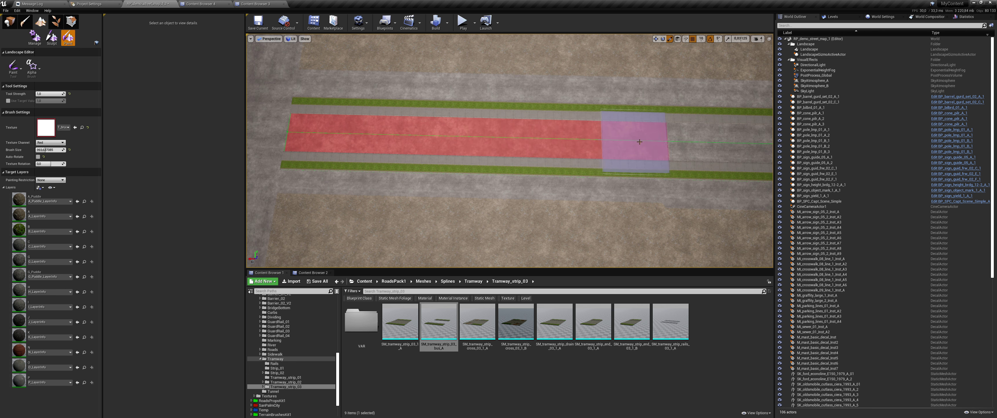
mouse_move(689, 143)
right_down()
mouse_move(759, 146)
mouse_move(512, 143)
right_up()
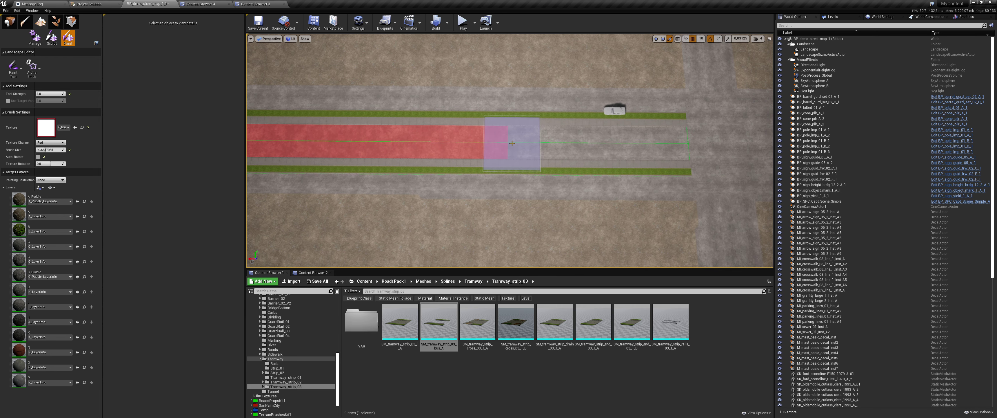
drag(536, 142, 649, 143)
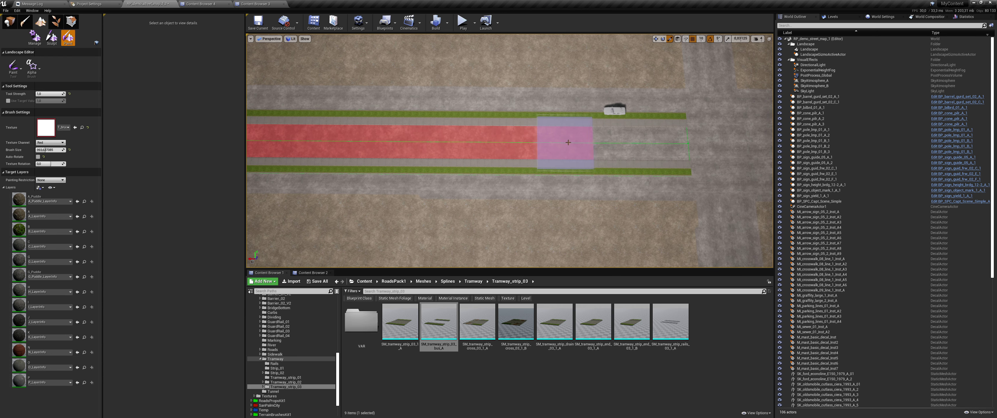
mouse_move(662, 142)
right_down()
mouse_move(542, 143)
mouse_move(623, 150)
right_up()
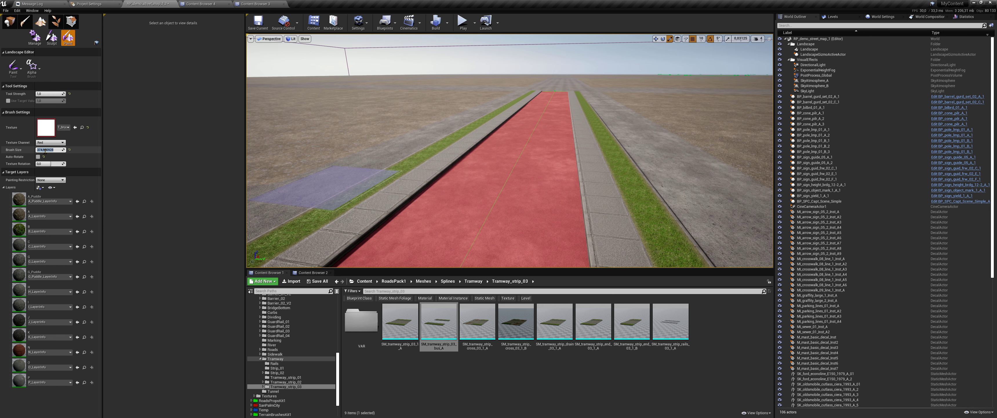
Set the brush size to 180.
text(580)
key(Return)
scroll(360, 170, up, 5)
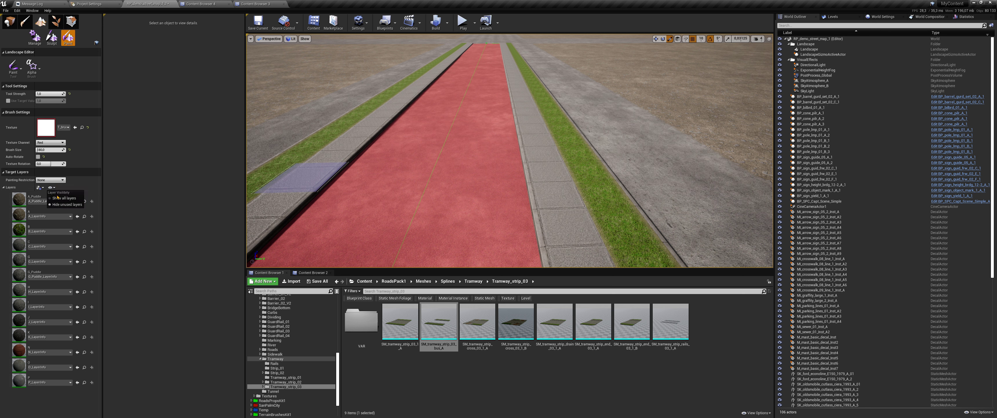
Choose the Q layer and paint green along the lane's upper edge.
scroll(100, 124, down, 5)
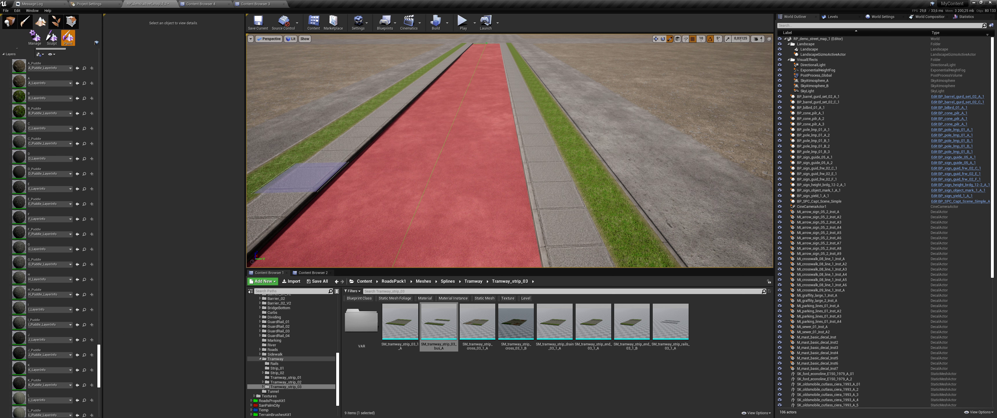
scroll(98, 351, down, 10)
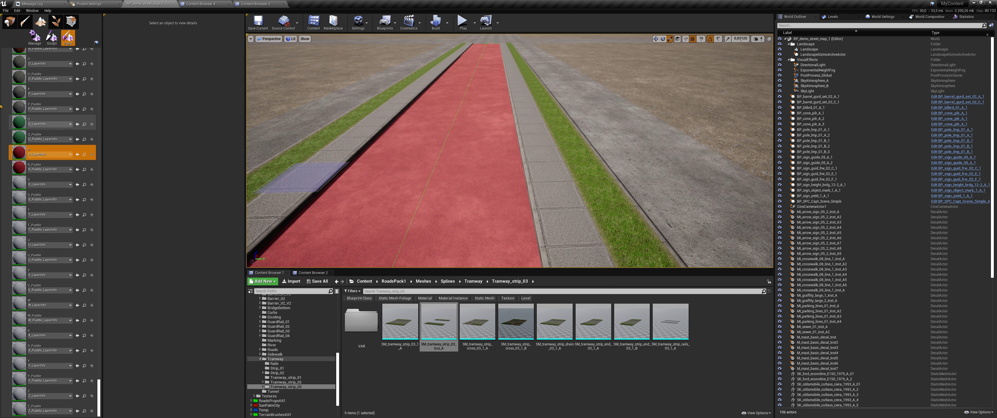
click(75, 130)
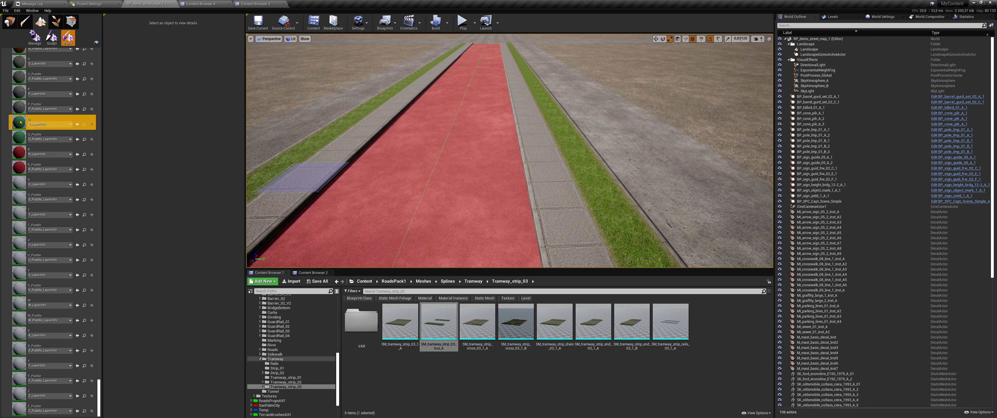
mouse_move(508, 163)
right_down()
mouse_move(508, 202)
mouse_move(507, 163)
mouse_move(546, 162)
mouse_move(330, 156)
right_up()
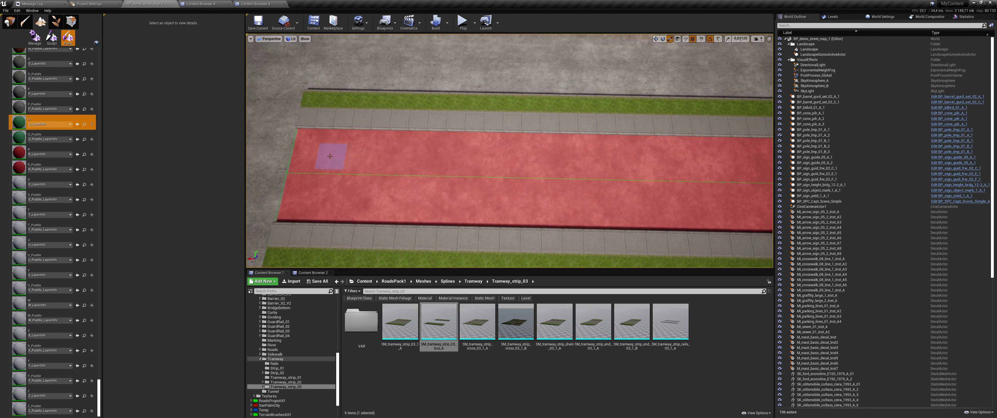
click(307, 140)
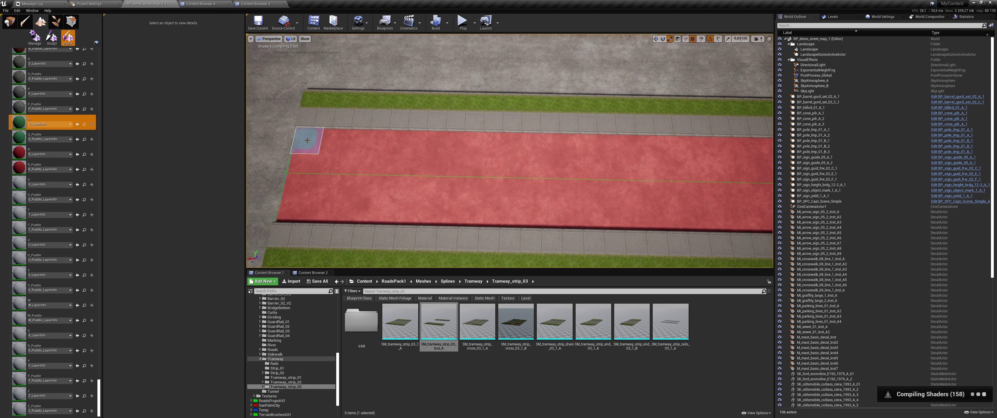
drag(356, 139, 507, 143)
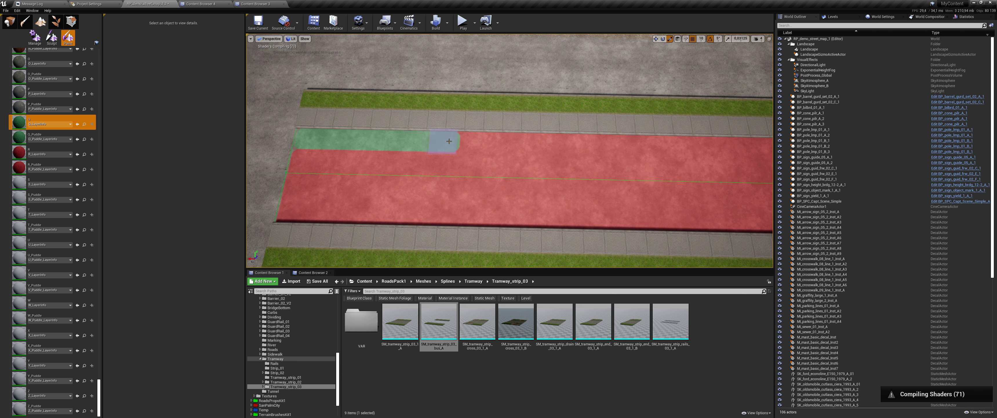
drag(619, 142, 668, 142)
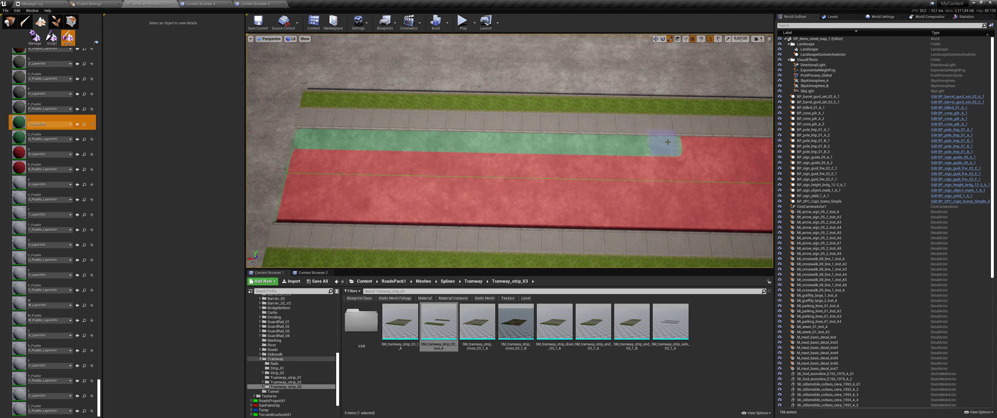
Extend the green paint along the strip all the way to its far end.
right_drag(742, 143, 742, 144)
right_drag(402, 137, 398, 136)
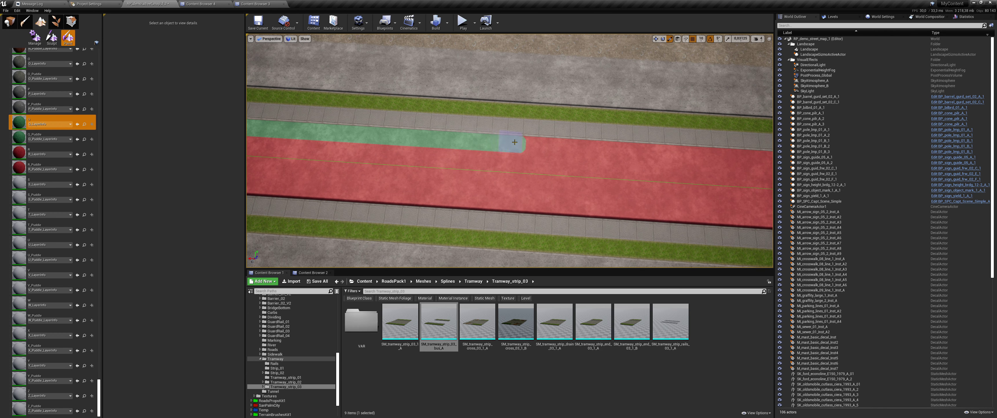
drag(514, 141, 759, 159)
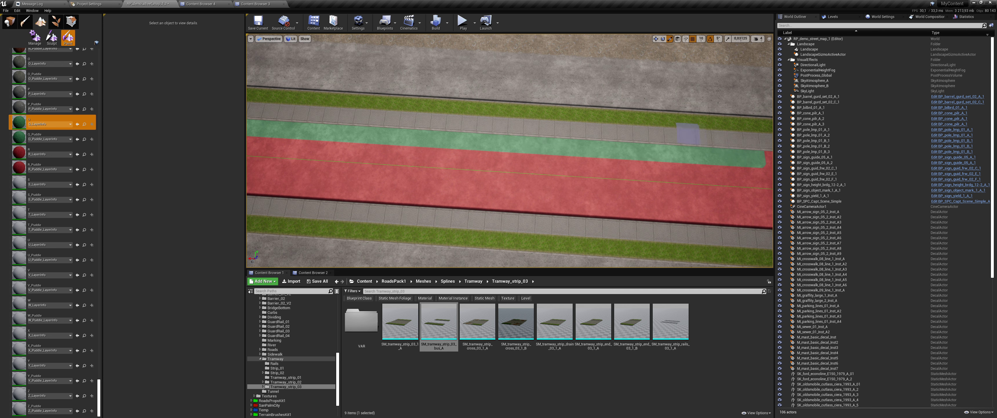
right_drag(689, 133, 658, 135)
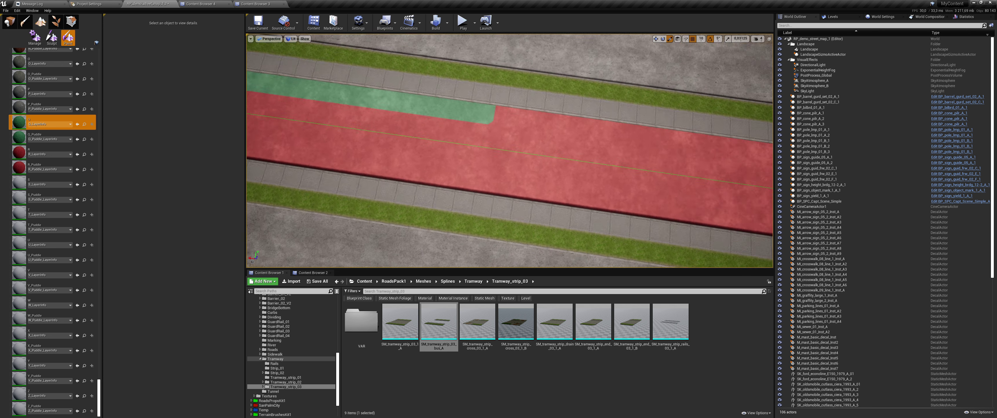
right_drag(405, 144, 405, 143)
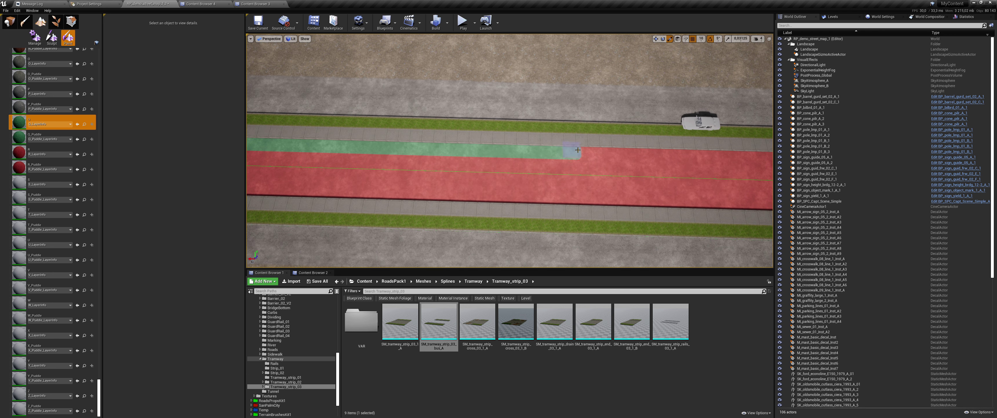
right_drag(707, 152, 707, 151)
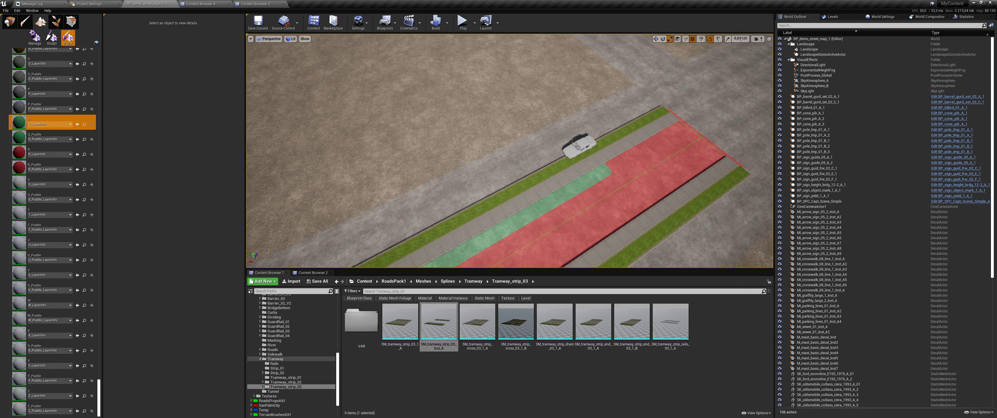
right_drag(546, 131, 546, 132)
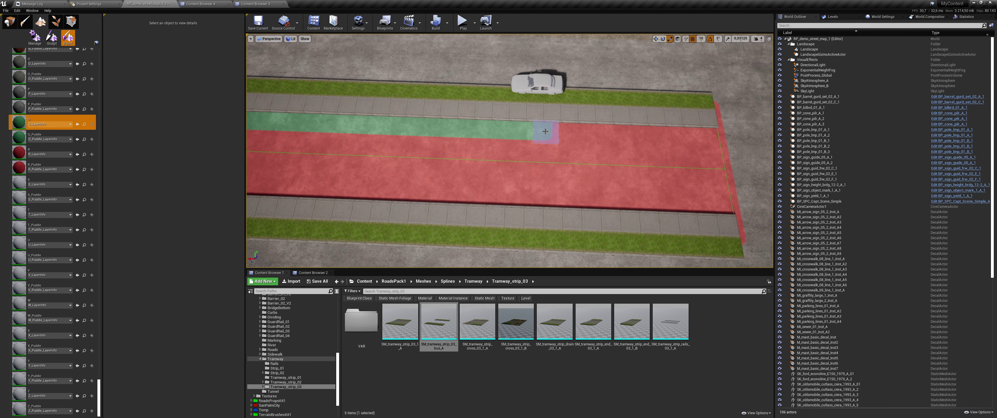
drag(555, 130, 654, 133)
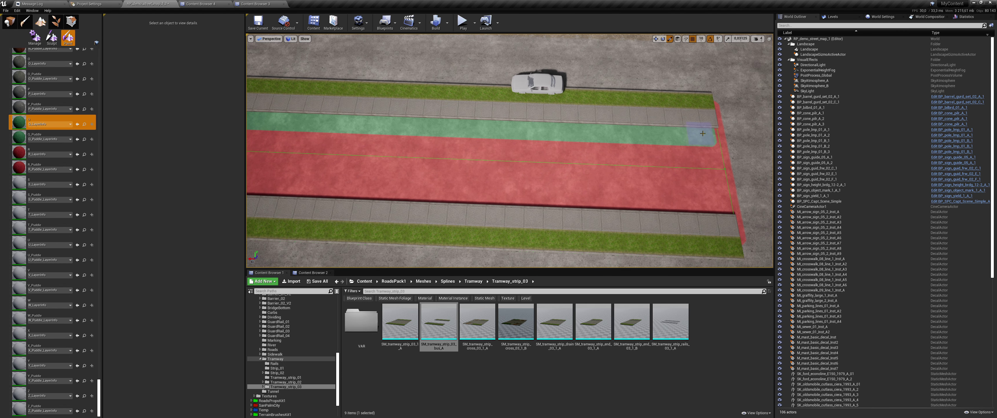
right_drag(675, 133, 675, 134)
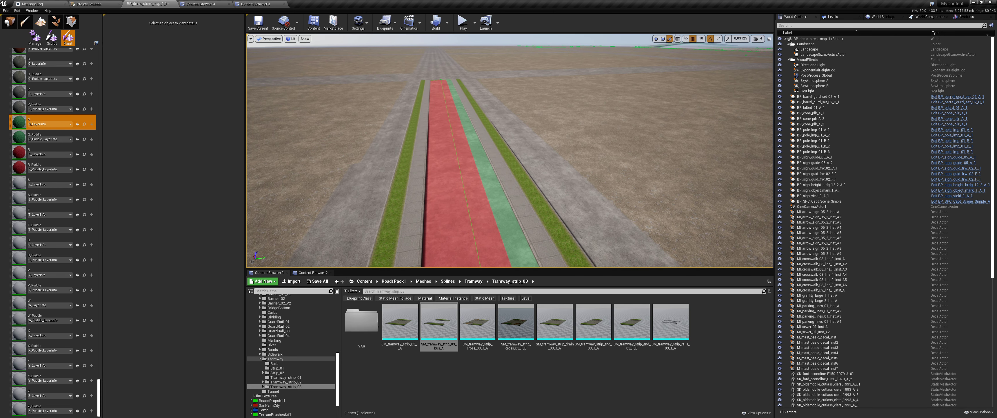
right_drag(675, 134, 676, 134)
Switch to Place mode and select MI_bus_01_1_Inst_A in RoadsPack1 > Materials > Decals > Marking.
click(9, 21)
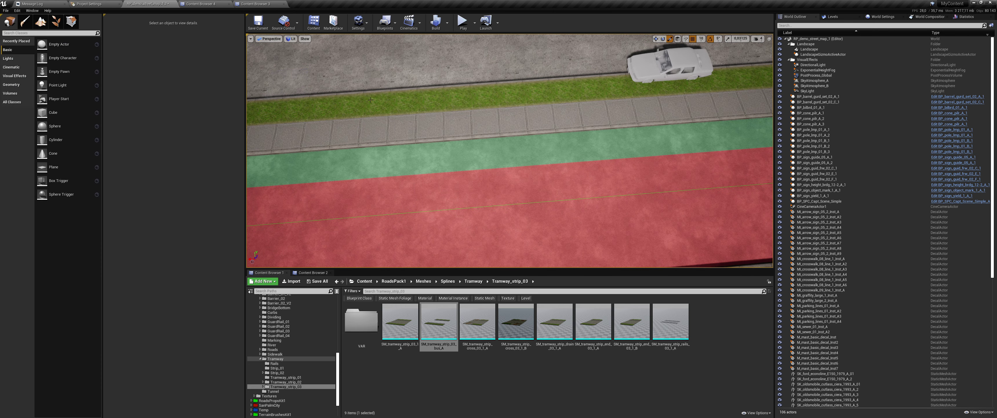
right_drag(503, 155, 504, 155)
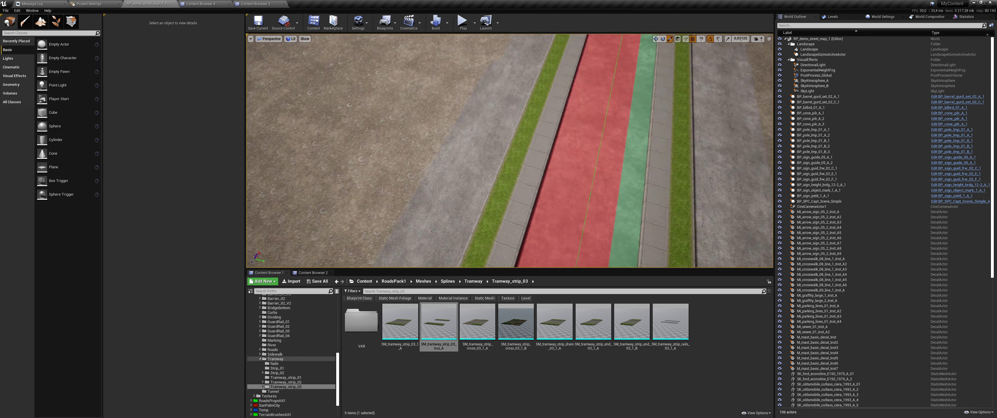
right_drag(382, 103, 381, 104)
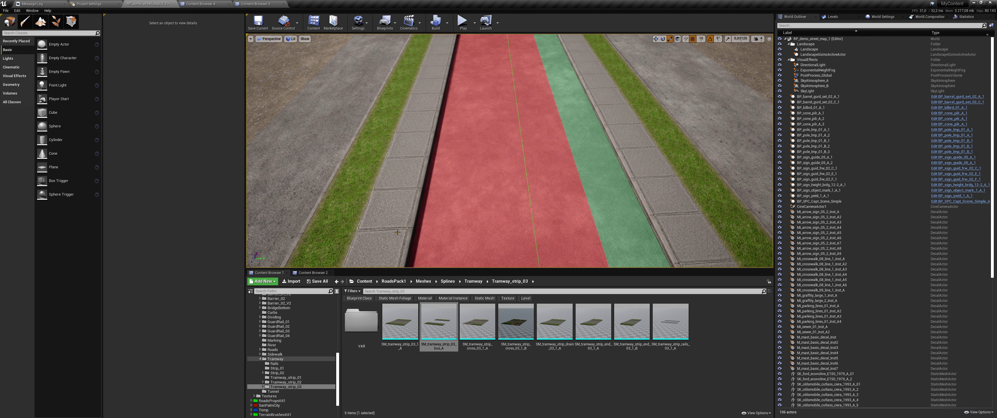
click(390, 281)
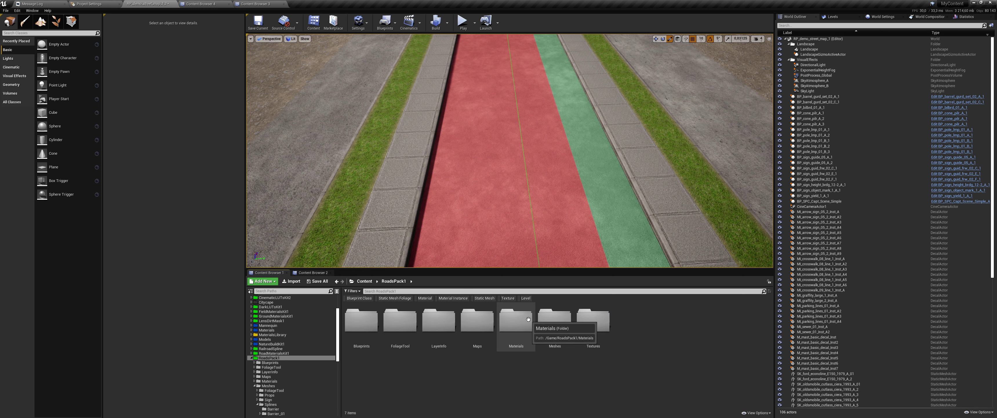
click(529, 318)
double_click(514, 320)
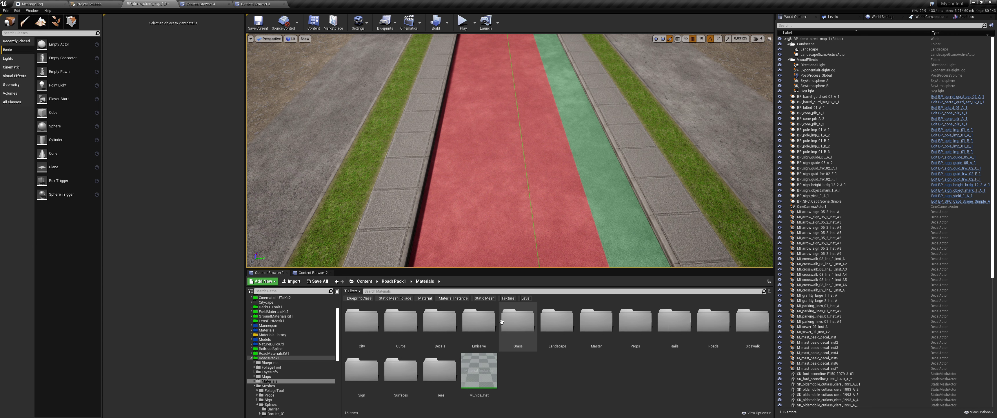
double_click(448, 321)
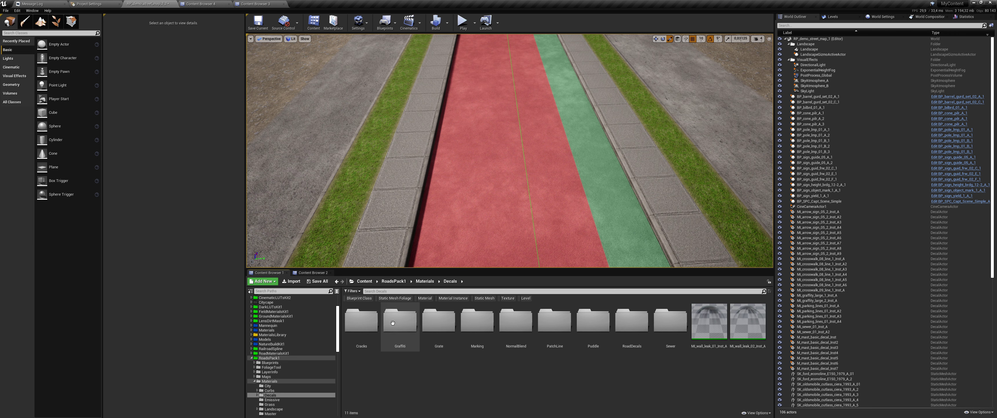
double_click(477, 320)
click(400, 362)
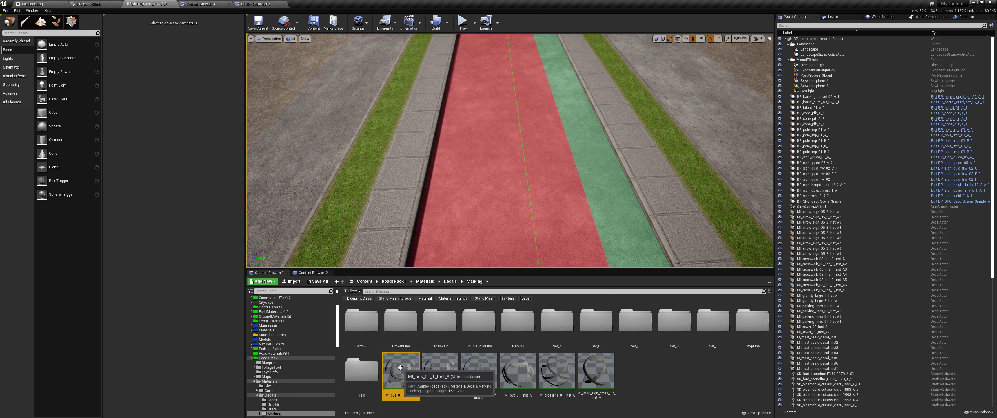
Drop the MI_bus_01_1_Inst_A decal onto the red lane, focus it, and set Decal Size X to 5.
mouse_move(400, 370)
mouse_down()
mouse_move(502, 193)
mouse_move(529, 171)
mouse_move(529, 180)
mouse_up()
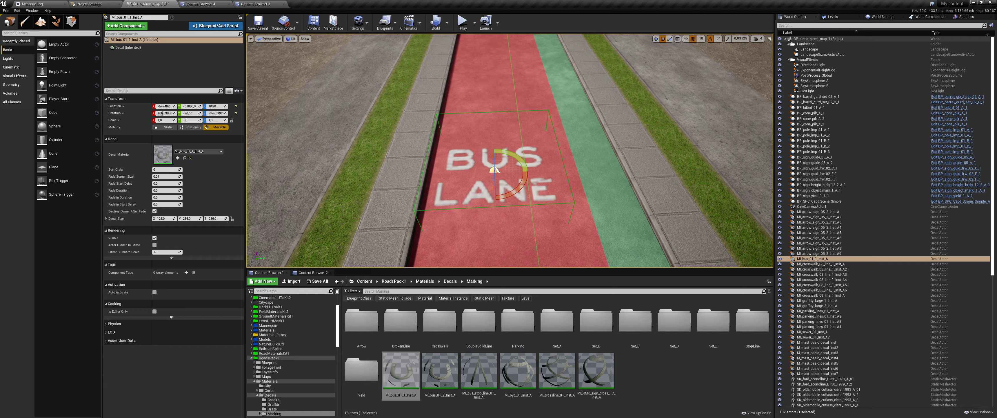
key(f)
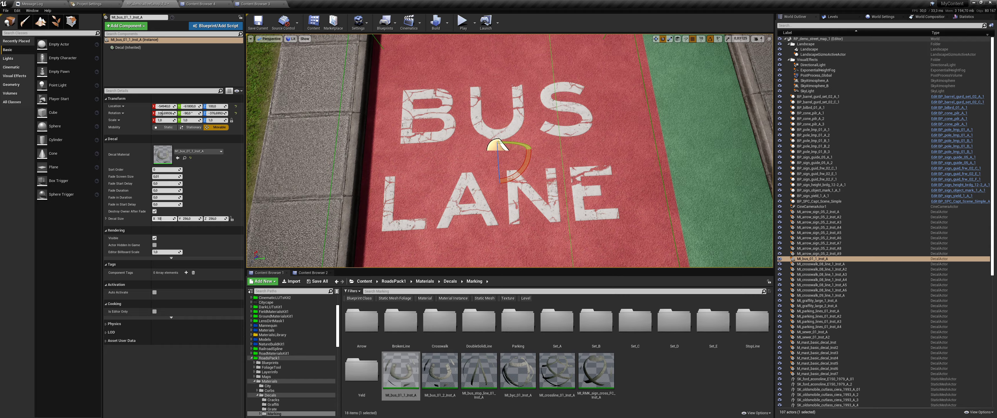
key(Return)
right_drag(503, 154, 484, 194)
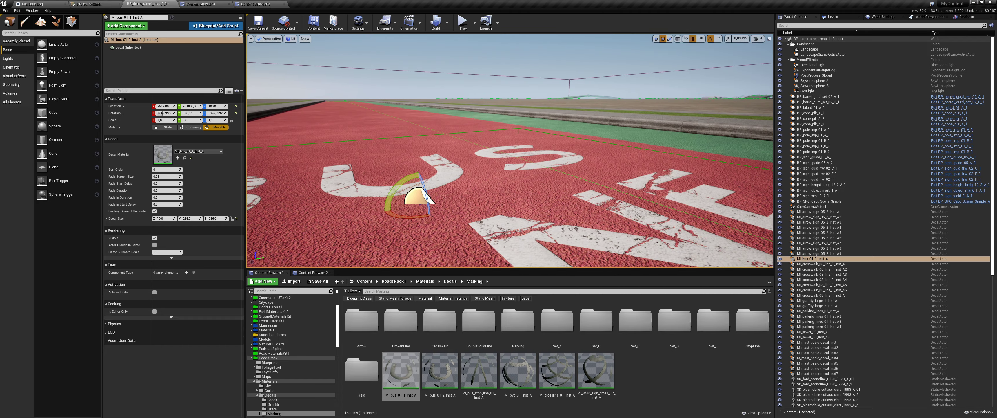
text(5)
key(Return)
right_drag(458, 185, 457, 217)
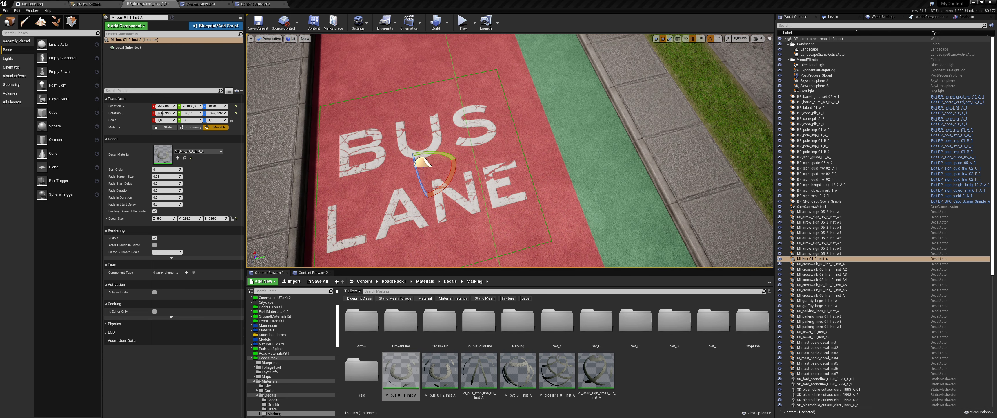
Lower the MI_bus_01_1_Inst_A Brightness to 0.6, save the material, and close its editor.
drag(340, 69, 174, 48)
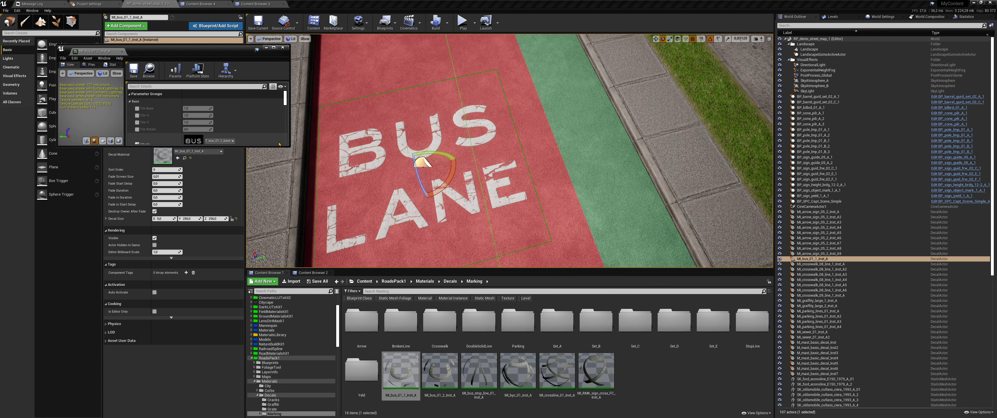
drag(289, 147, 279, 327)
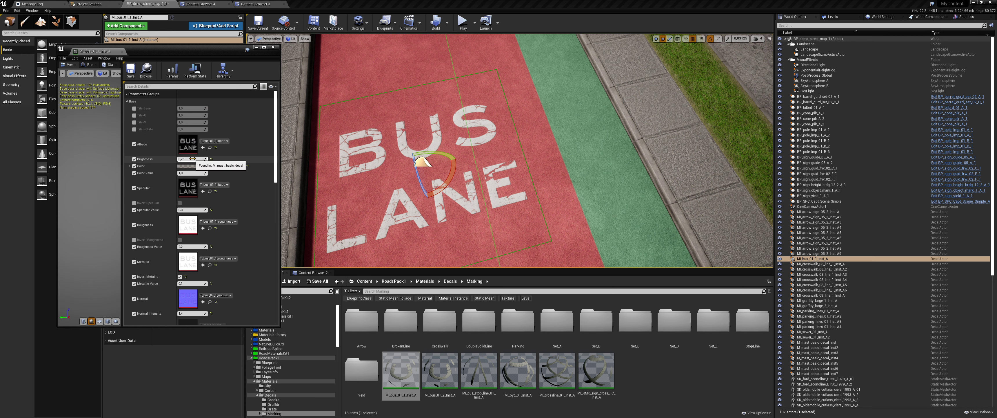
drag(195, 159, 186, 159)
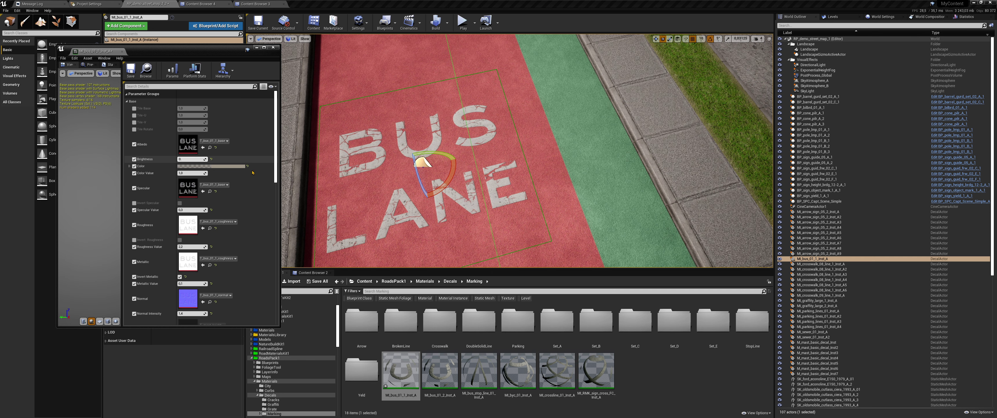
text(6)
key(Return)
scroll(527, 151, up, 10)
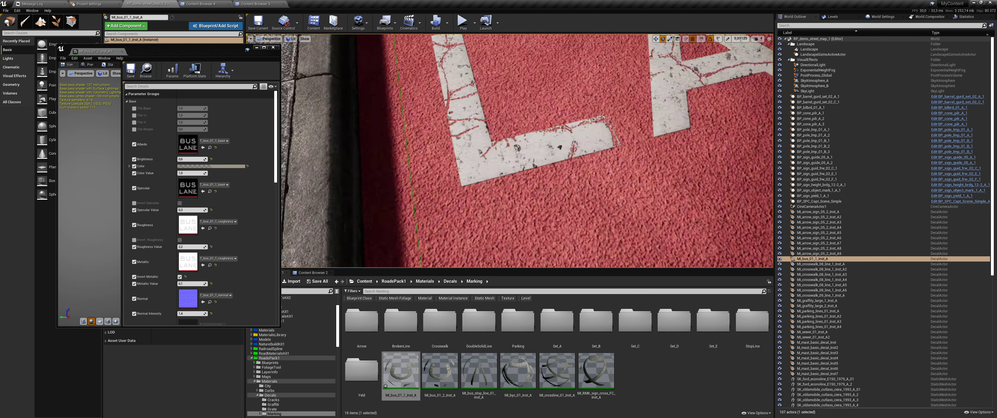
key(f)
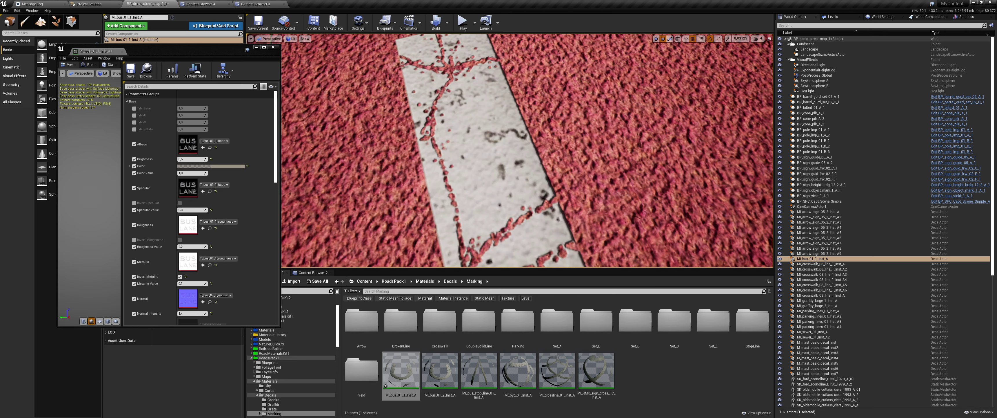
click(131, 69)
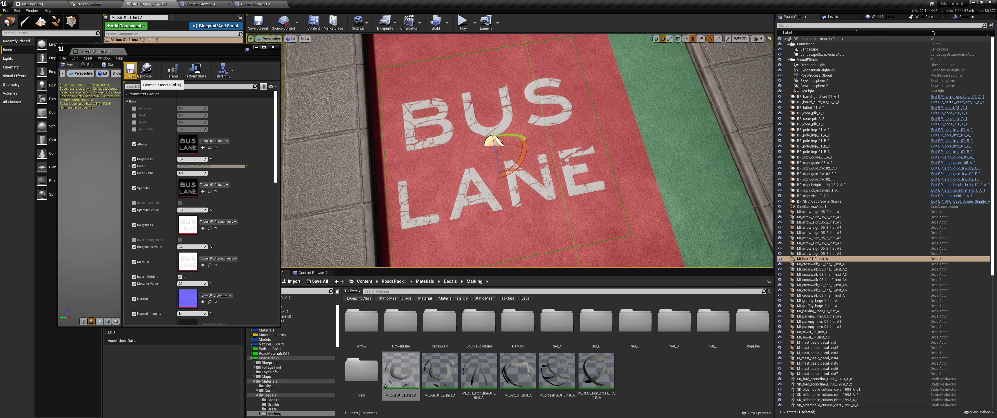
click(122, 52)
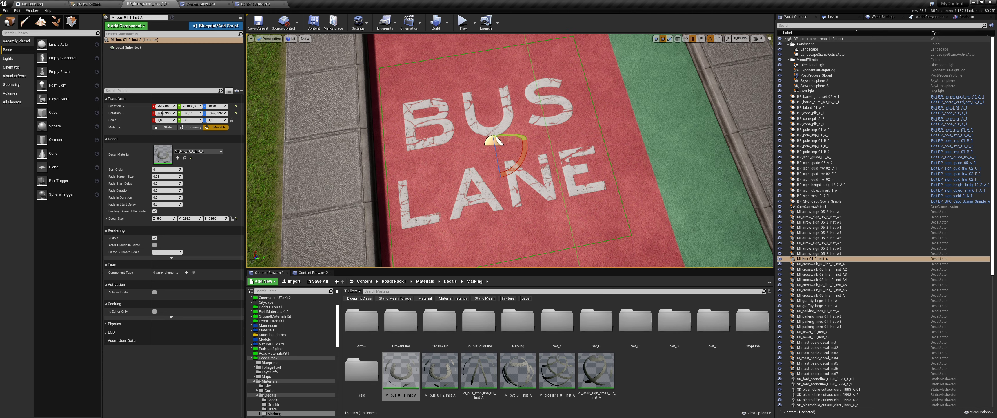
right_drag(509, 151, 509, 151)
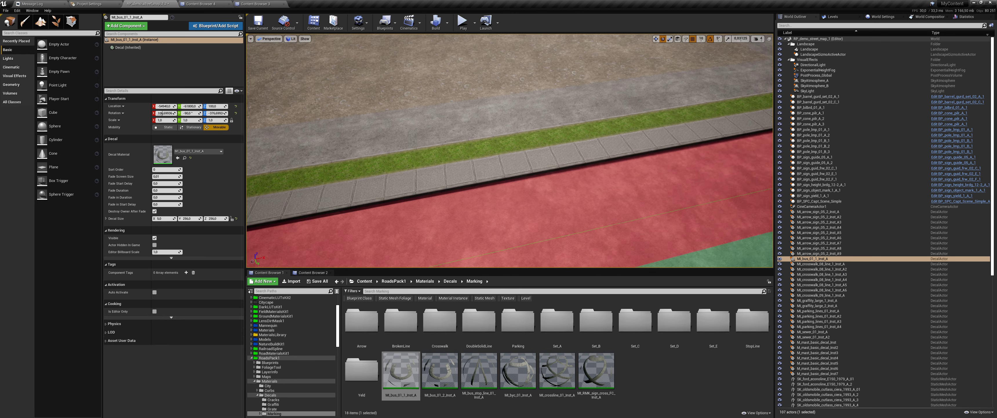
Place a BUS ONLY decal on the red lane and set its decal depth to 5.
right_drag(509, 151, 510, 151)
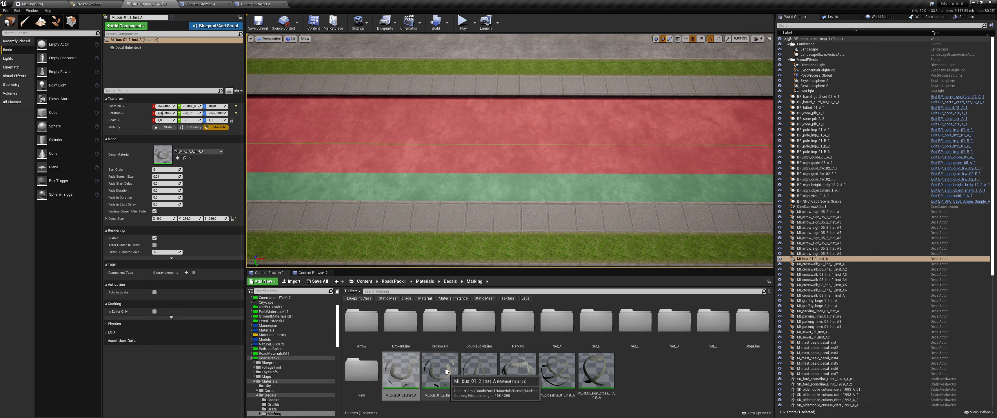
mouse_move(446, 371)
mouse_down()
mouse_move(489, 135)
mouse_move(509, 159)
mouse_move(500, 167)
mouse_up()
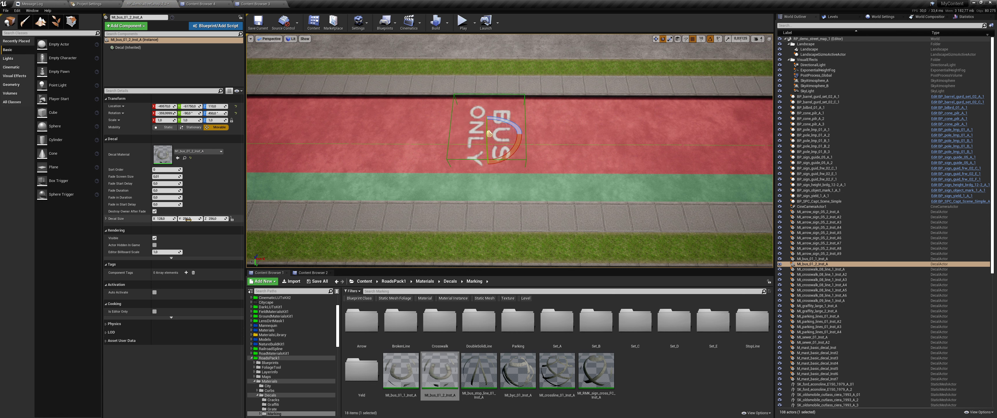
click(165, 218)
text(5)
key(Return)
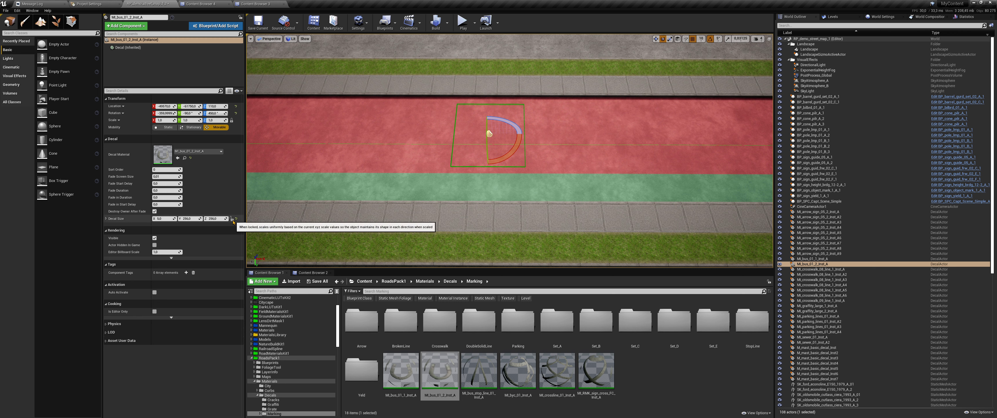
key(ctrl+z)
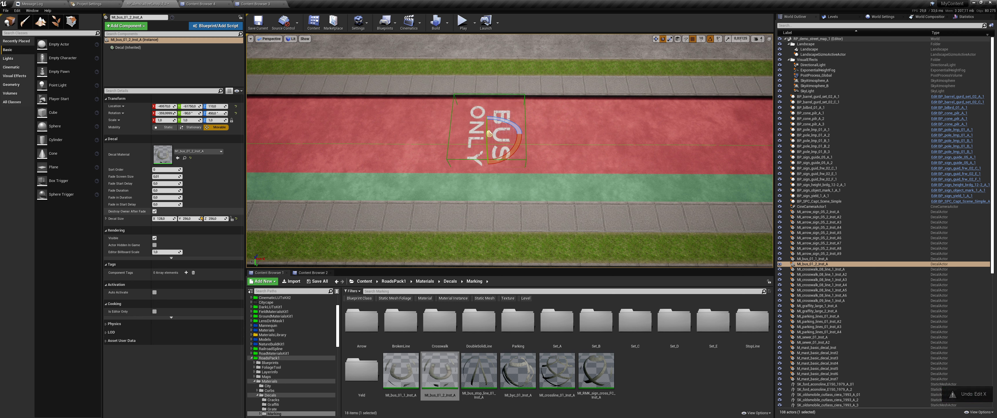
click(212, 218)
drag(209, 218, 193, 218)
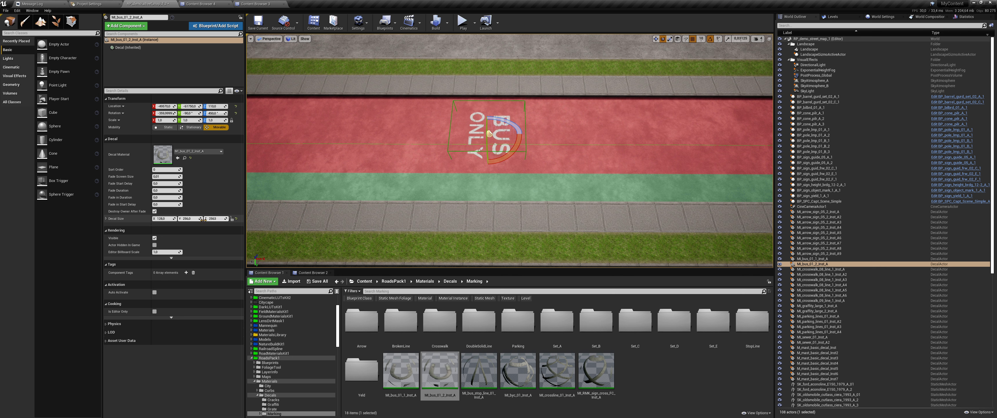
key(Return)
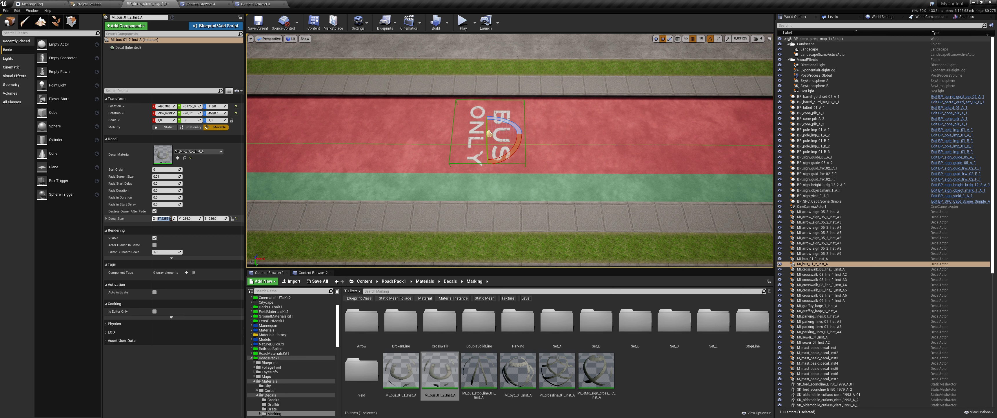
text(5)
key(Return)
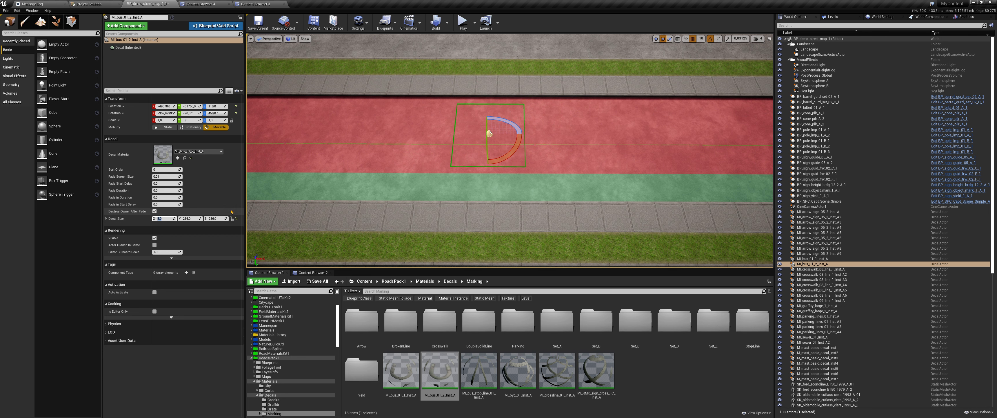
Lower the BUS ONLY decal to Z 100 and reapply the MI_bus_01_2_Inst_A material.
right_drag(385, 169, 387, 117)
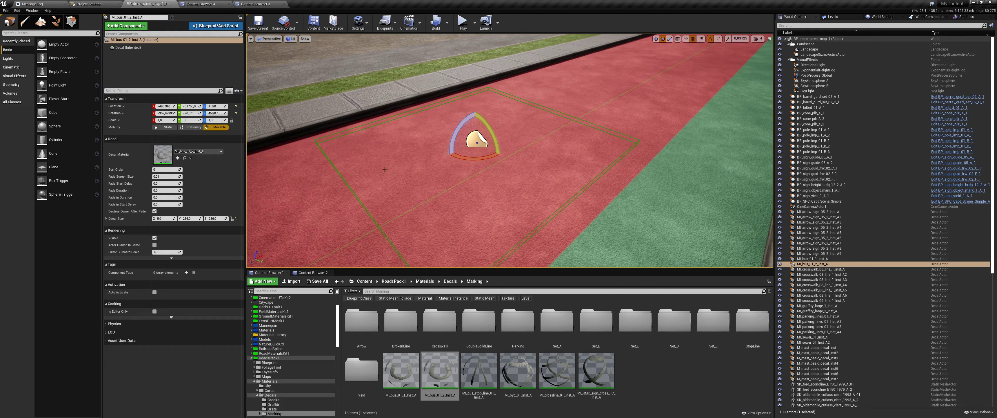
key(w)
drag(478, 156, 479, 160)
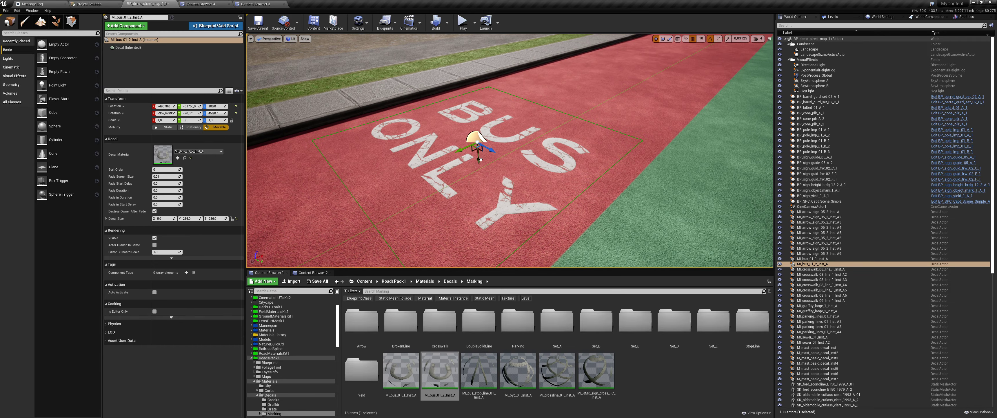
right_drag(479, 161, 411, 187)
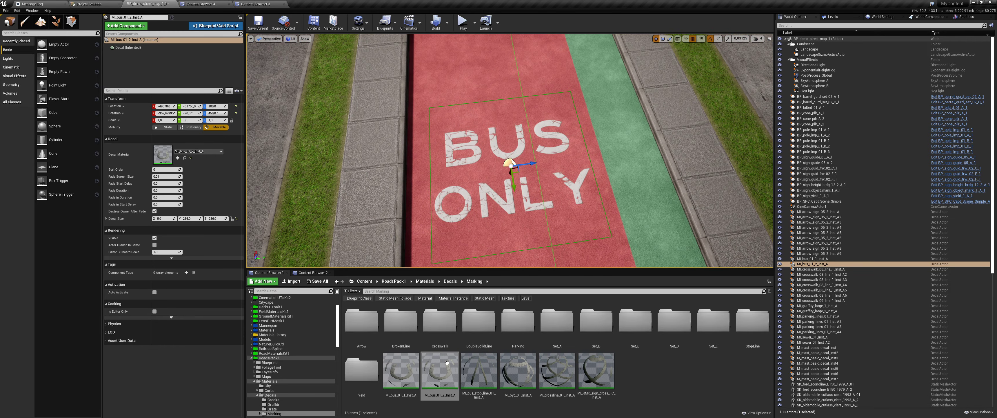
drag(447, 363, 507, 171)
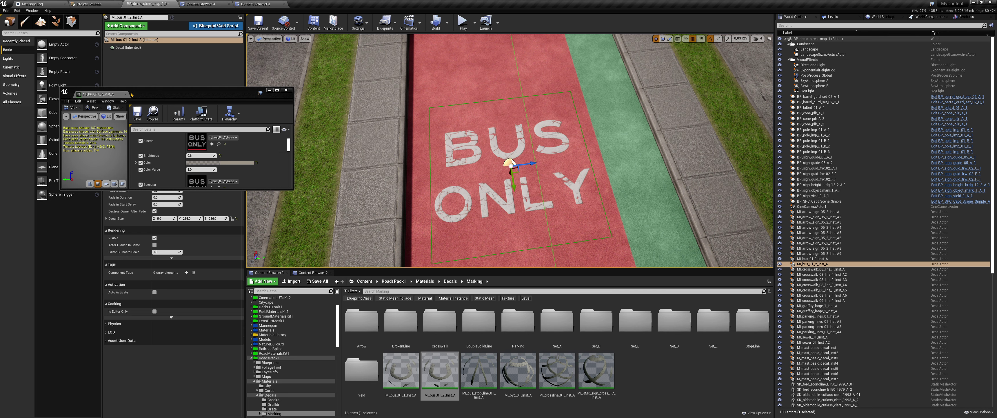
Close the decal's material instance editor and swing the view back over the bus lane.
click(126, 96)
mouse_move(426, 155)
right_down()
mouse_move(387, 162)
mouse_move(407, 148)
right_up()
right_drag(455, 36, 445, 50)
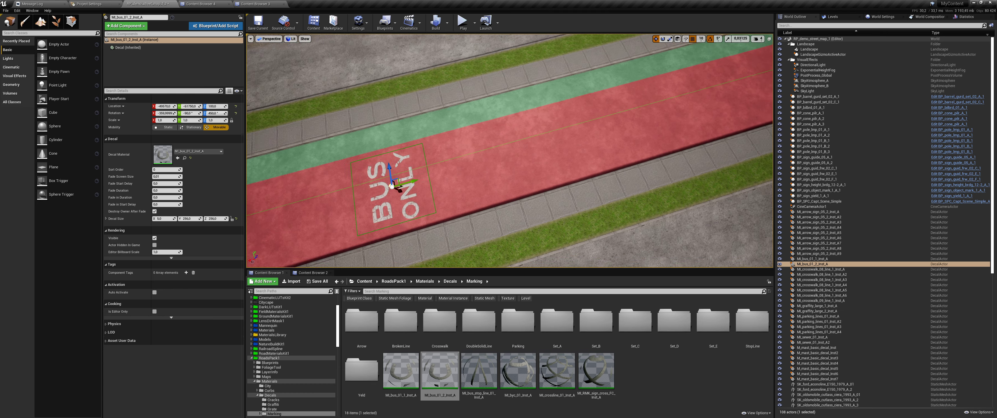
click(492, 83)
right_drag(492, 83, 486, 90)
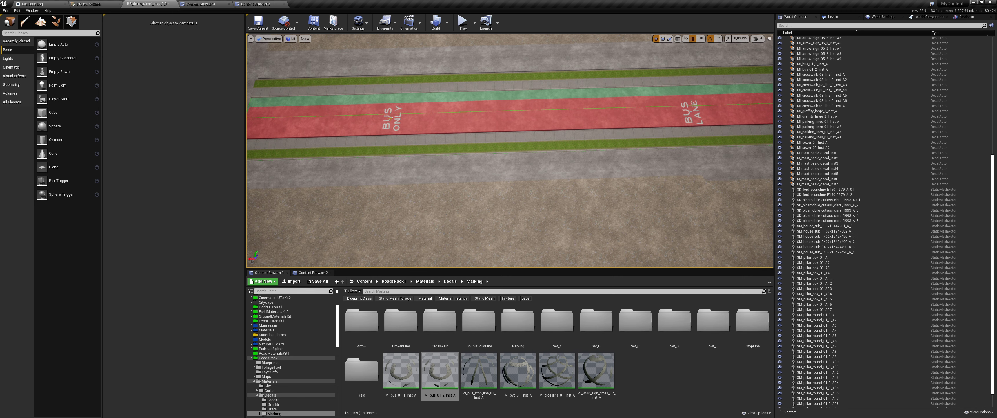
Bring the BUS ONLY marking into a low oblique view and select the decal.
click(392, 117)
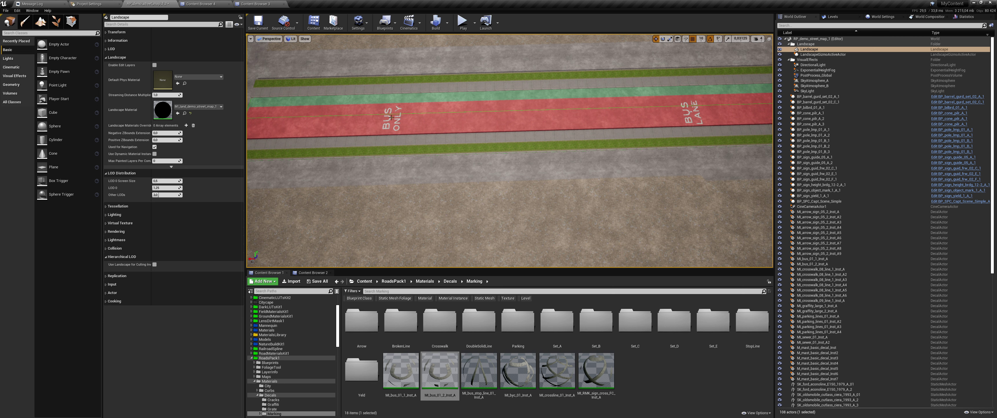
right_drag(390, 116, 422, 137)
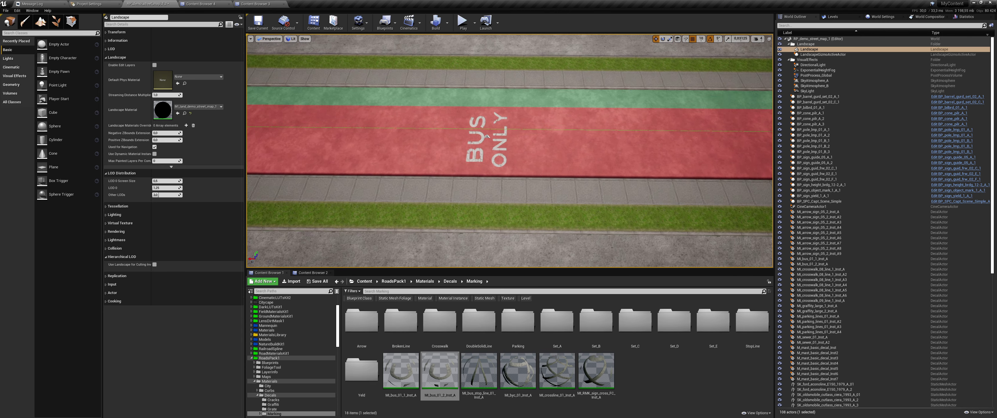
right_drag(422, 138, 486, 132)
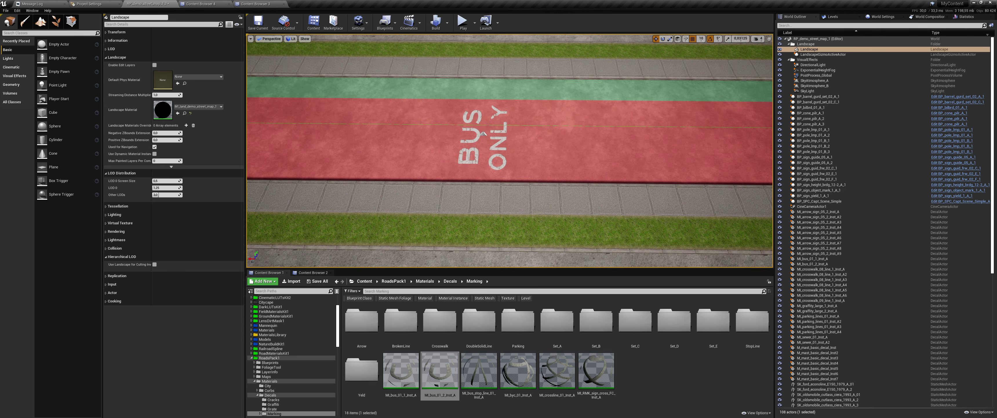
right_drag(484, 133, 502, 147)
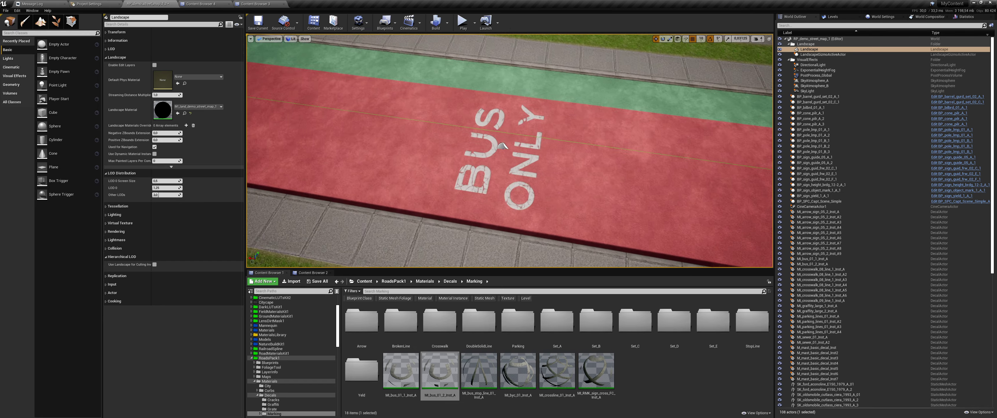
scroll(502, 147, up, 3)
click(498, 144)
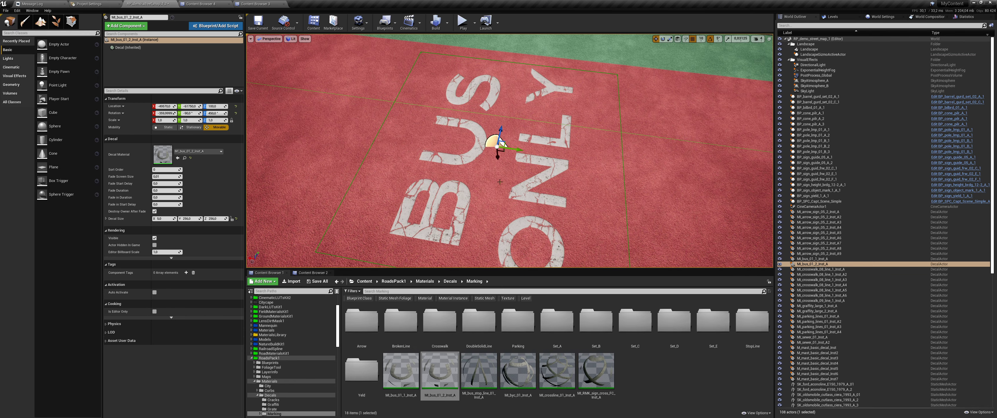
Duplicate the BUS ONLY decal and slide the copy down the red lane to about X -52320.
right_drag(500, 182, 409, 160)
key(ctrl+w)
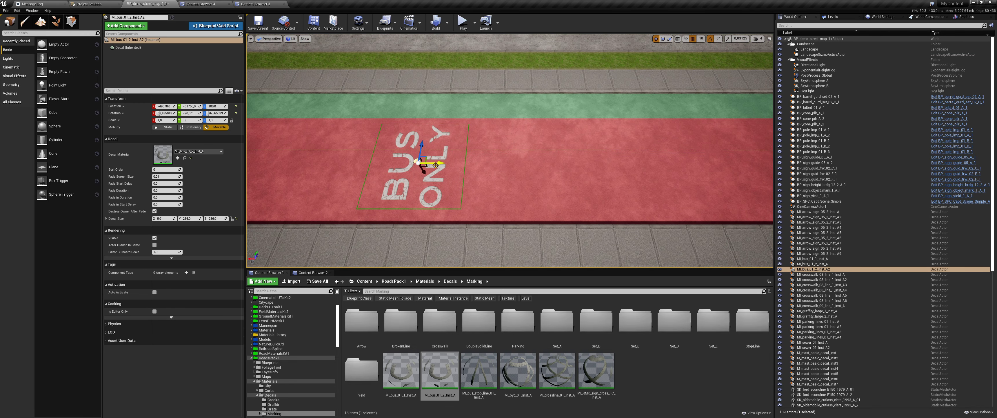
drag(435, 165, 759, 163)
right_drag(417, 159, 529, 143)
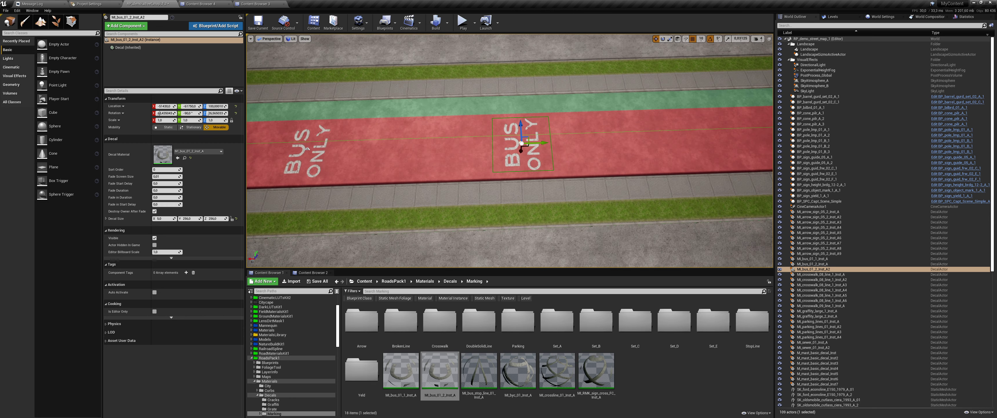
drag(507, 148, 581, 148)
mouse_move(581, 148)
right_down()
mouse_move(490, 187)
mouse_move(504, 182)
right_up()
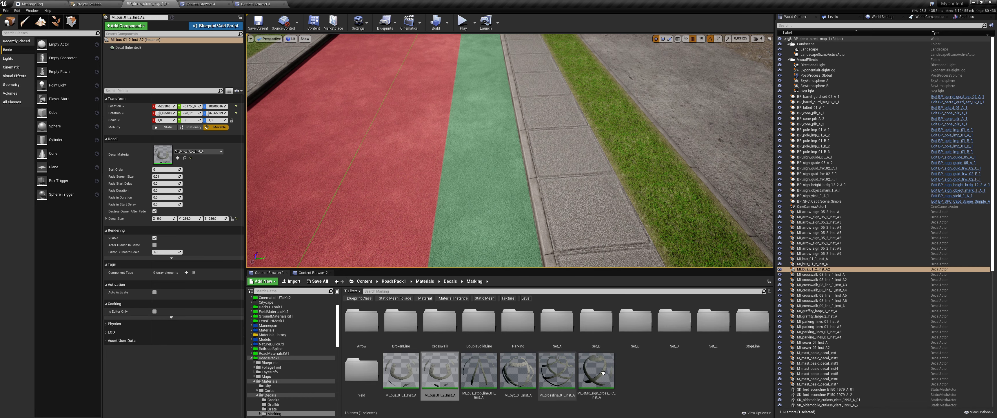
Place MI_byc_01_Inst_A on the green lane at decal size 5 x 128 x 128, lowered to Z 100.
drag(535, 370, 484, 157)
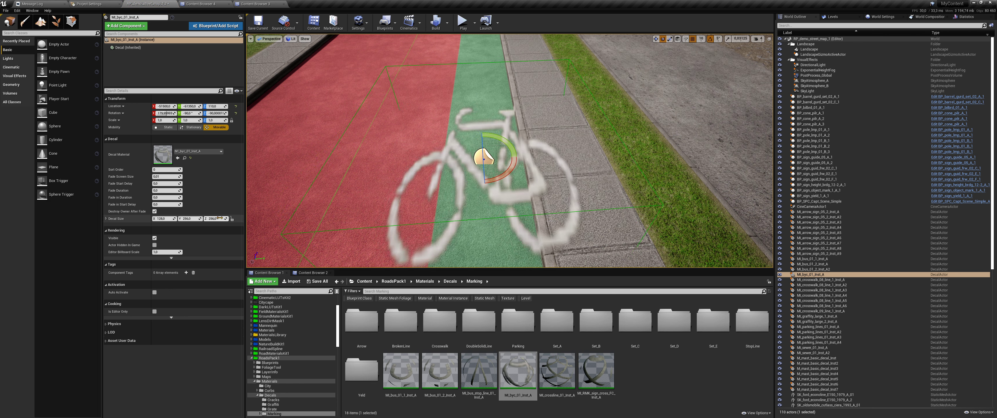
drag(219, 218, 201, 218)
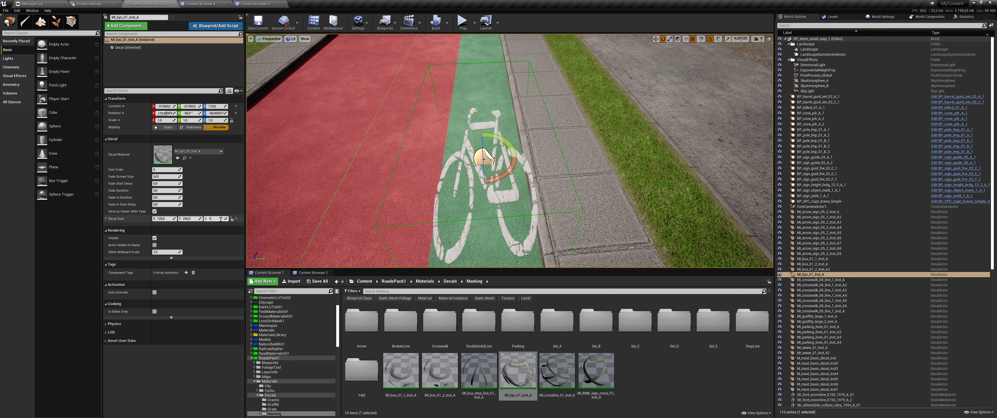
key(Return)
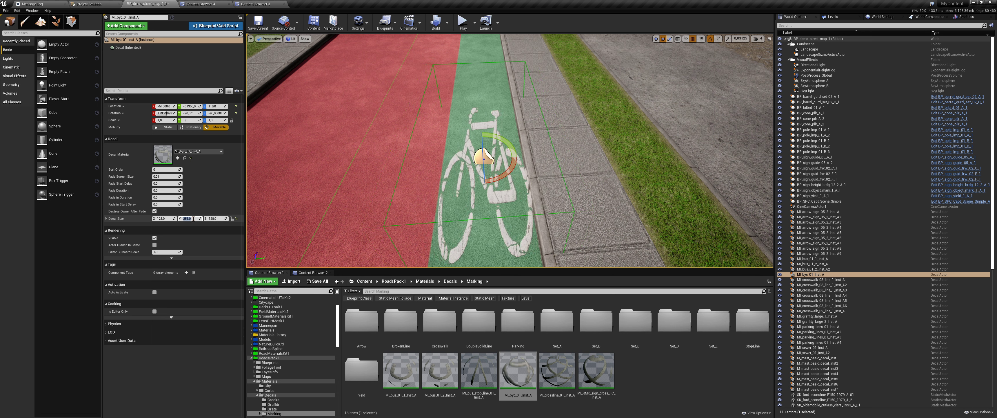
text(128)
key(Return)
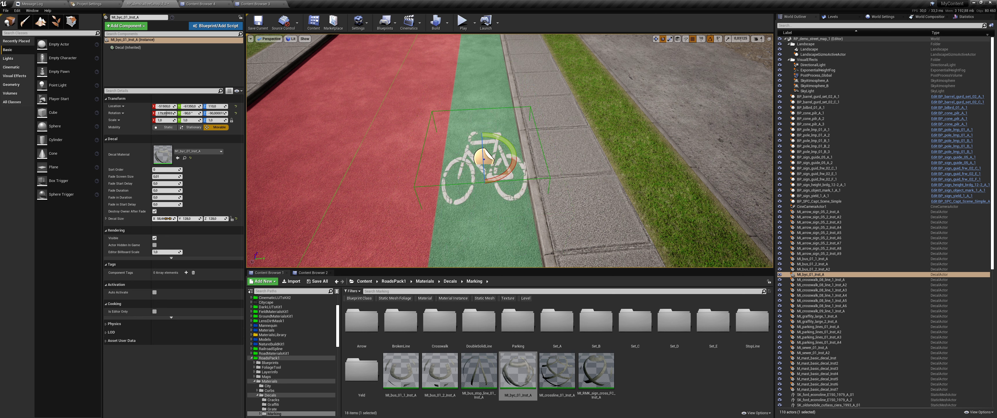
key(Return)
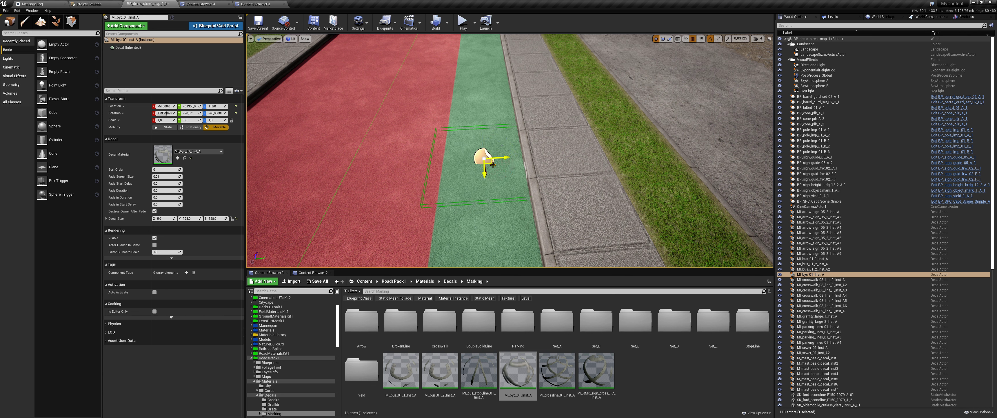
drag(484, 137, 483, 144)
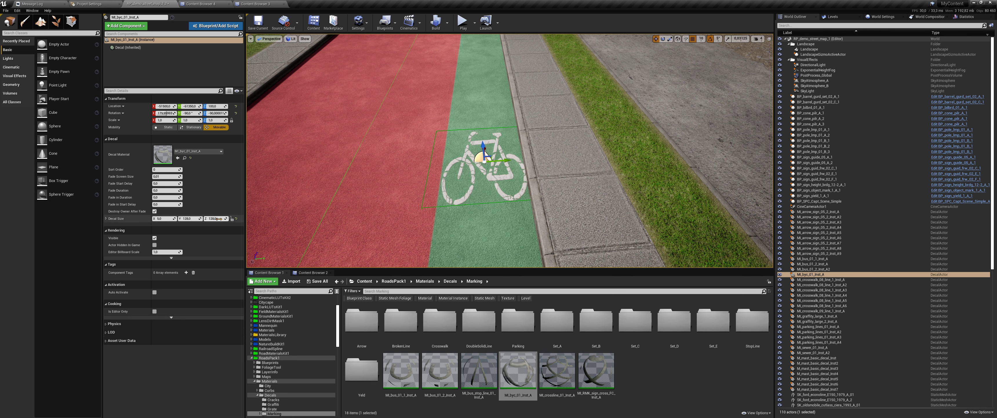
drag(219, 219, 178, 219)
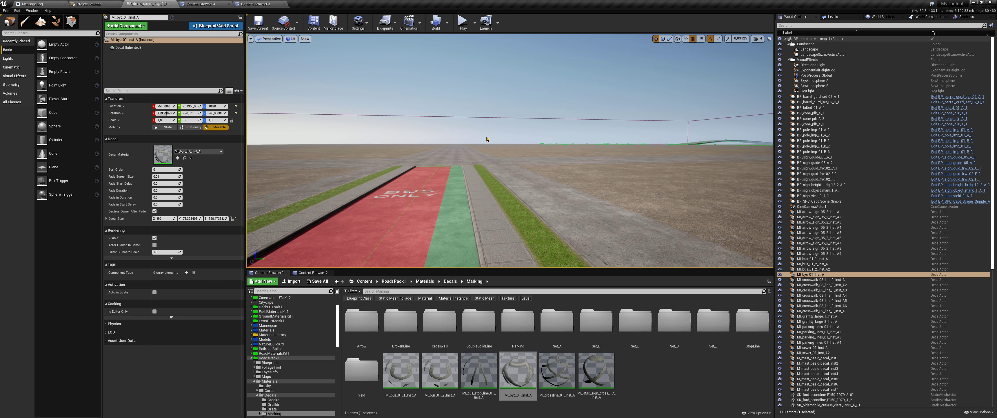
Deselect, frame the bike marking from higher up, and reselect the bicycle decal.
key(Escape)
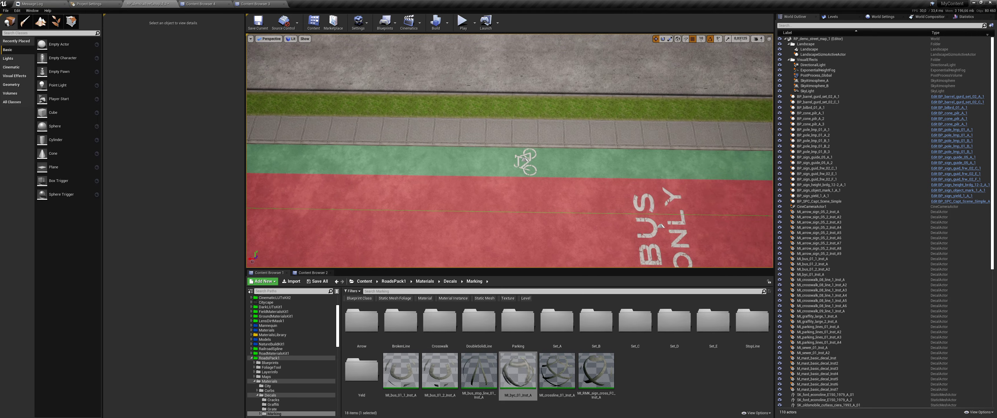
click(495, 157)
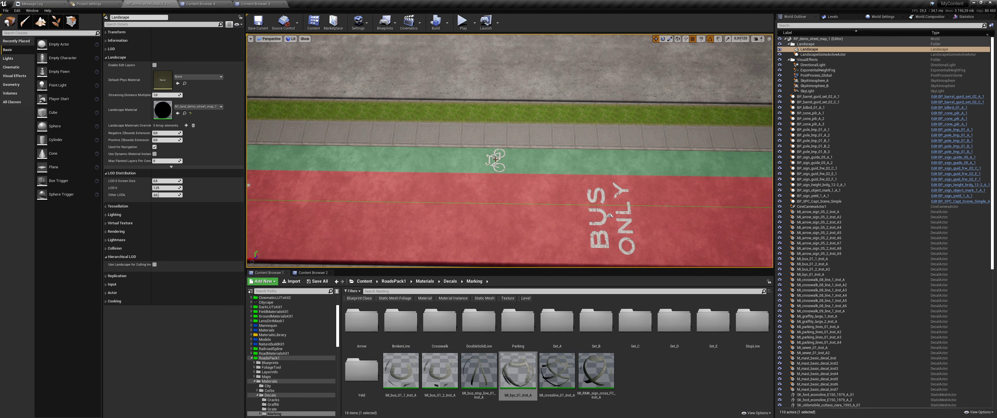
scroll(495, 157, up, 3)
scroll(495, 157, up, 3)
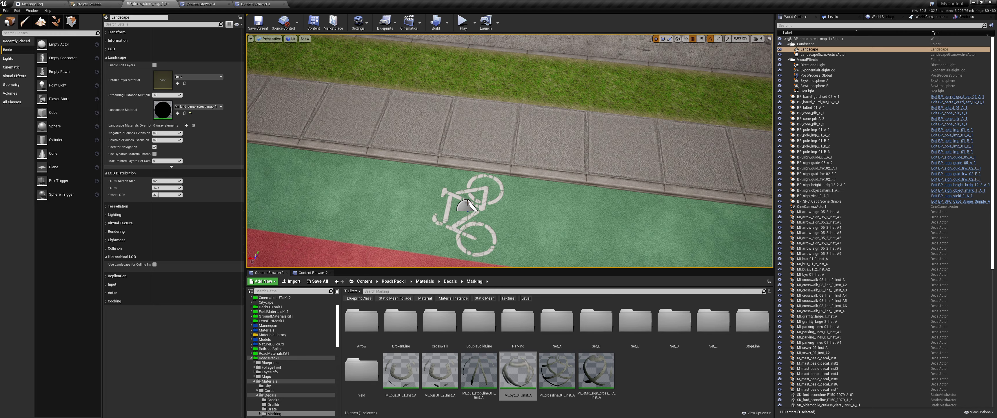
mouse_move(483, 183)
right_down()
mouse_move(504, 170)
mouse_move(491, 196)
right_up()
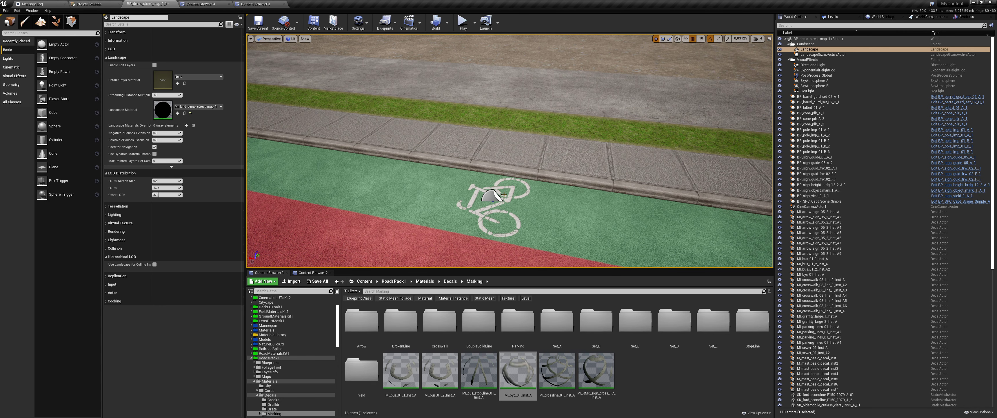
click(492, 196)
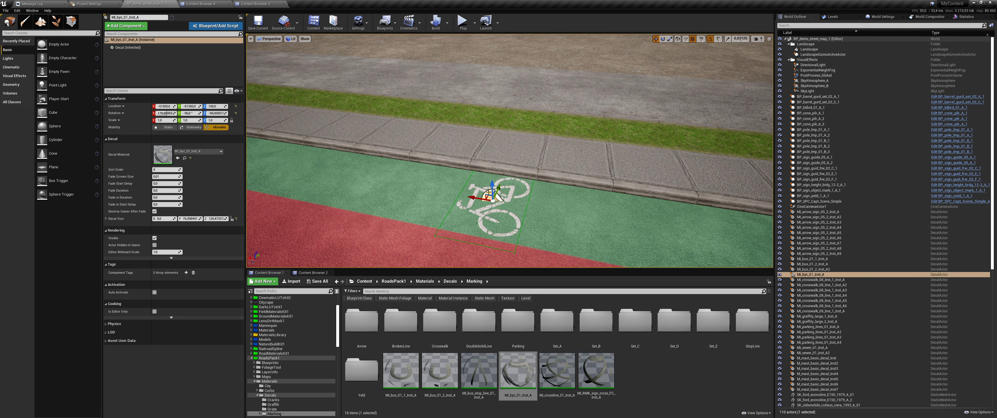
Check the bicycle decal in Wireframe and Lit views, then duplicate it.
key(alt+2)
key(alt+4)
right_drag(500, 195, 504, 59)
scroll(442, 142, down, 5)
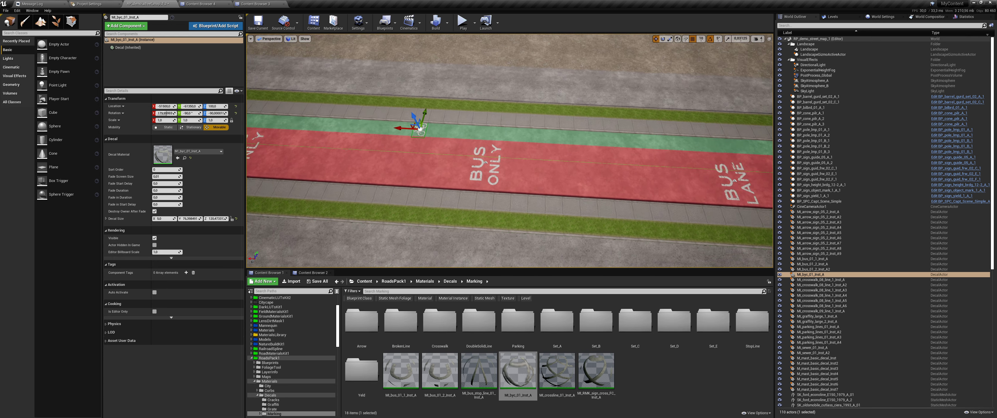
key(ctrl+w)
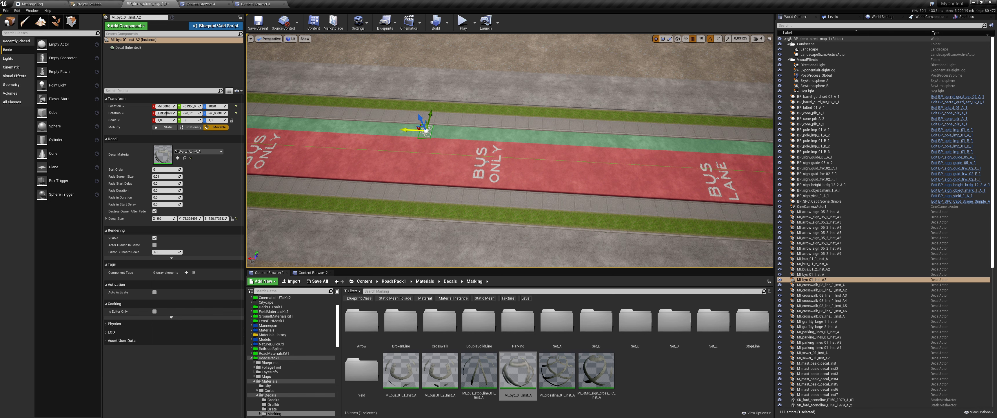
Slide the bicycle copy along the green lane and add a second copy further on.
drag(411, 130, 532, 164)
right_drag(533, 165, 479, 153)
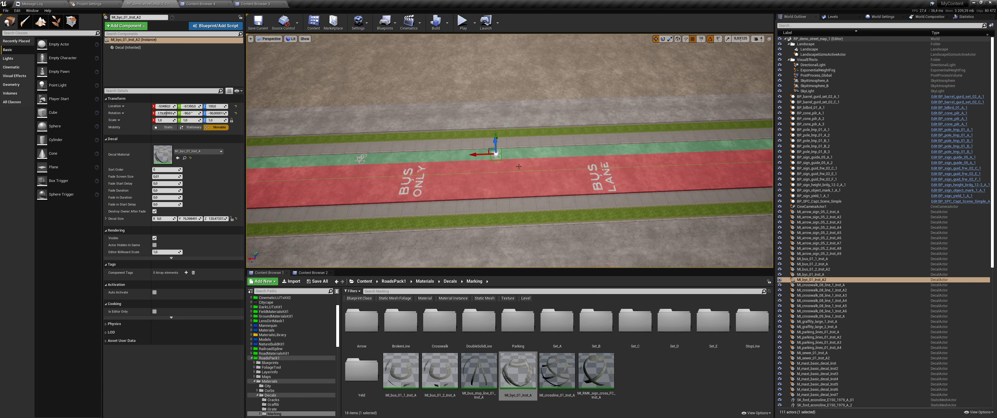
key(ctrl+w)
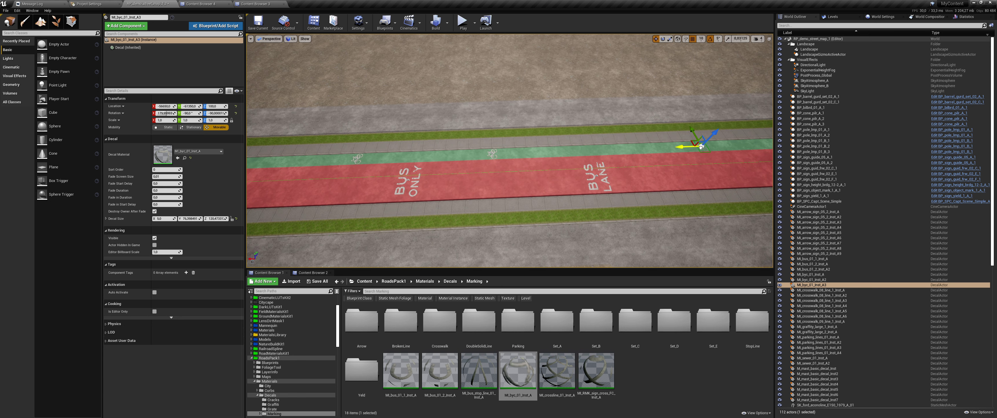
drag(479, 153, 693, 148)
right_drag(693, 148, 639, 163)
right_drag(719, 160, 697, 166)
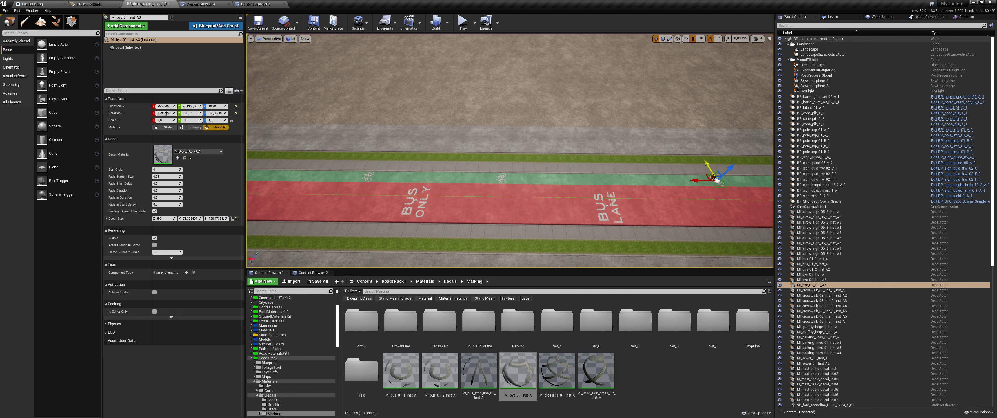
Add another bicycle marking copy and nudge it further along the green lane.
key(ctrl+w)
drag(703, 180, 620, 174)
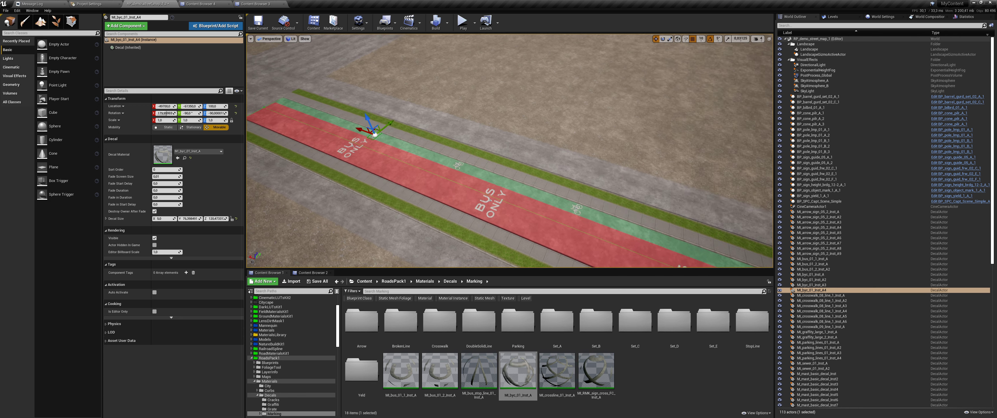
mouse_move(367, 130)
right_down()
mouse_move(350, 168)
mouse_move(343, 163)
right_up()
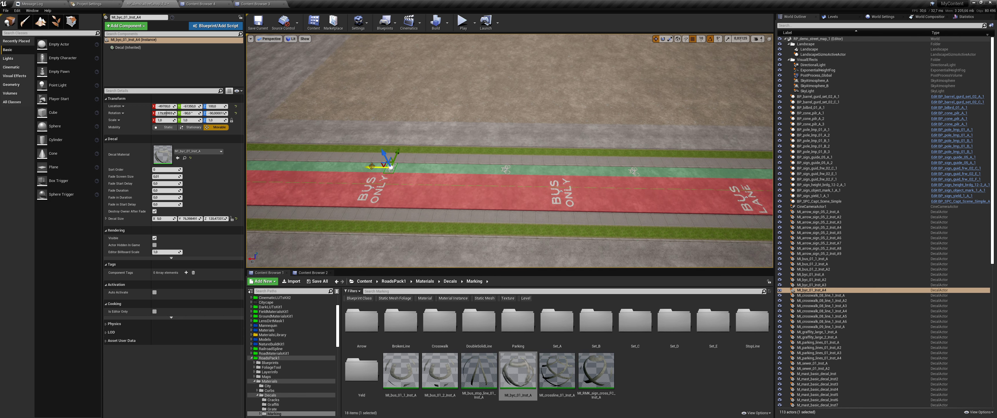
drag(265, 166, 273, 166)
mouse_move(273, 166)
right_down()
mouse_move(294, 155)
mouse_move(408, 174)
right_up()
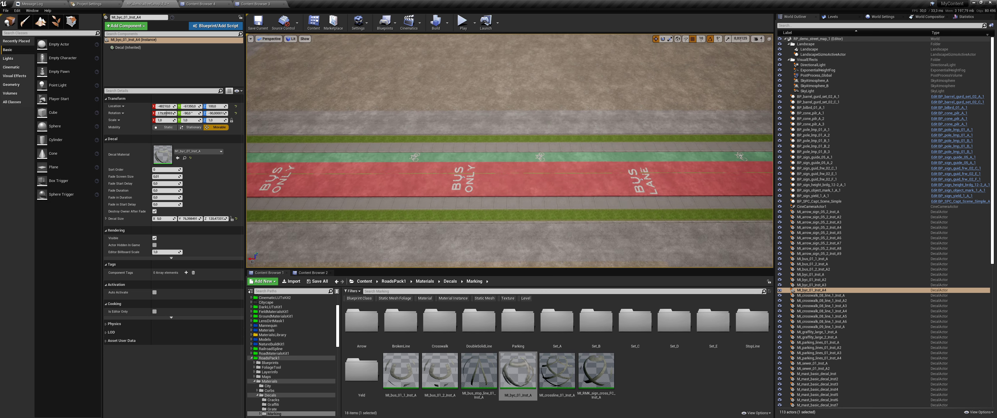
key(alt+2)
Copy the BUS ONLY decal and move the new marking further along the red lane.
click(407, 174)
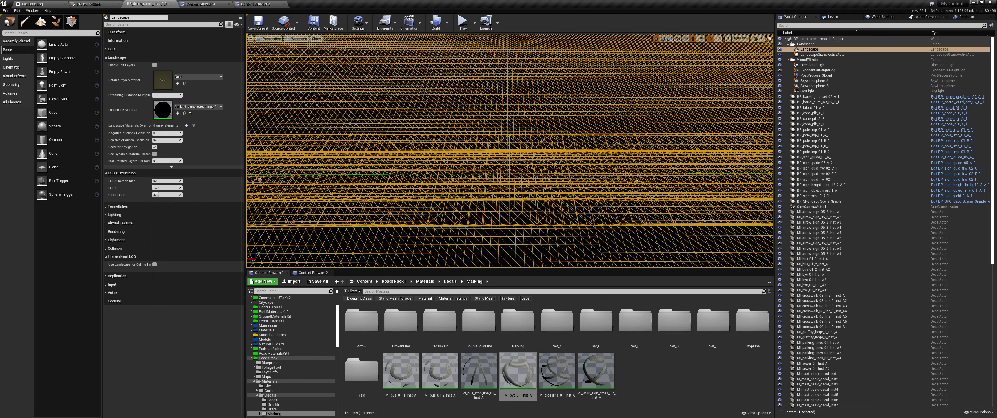
right_drag(407, 174, 387, 174)
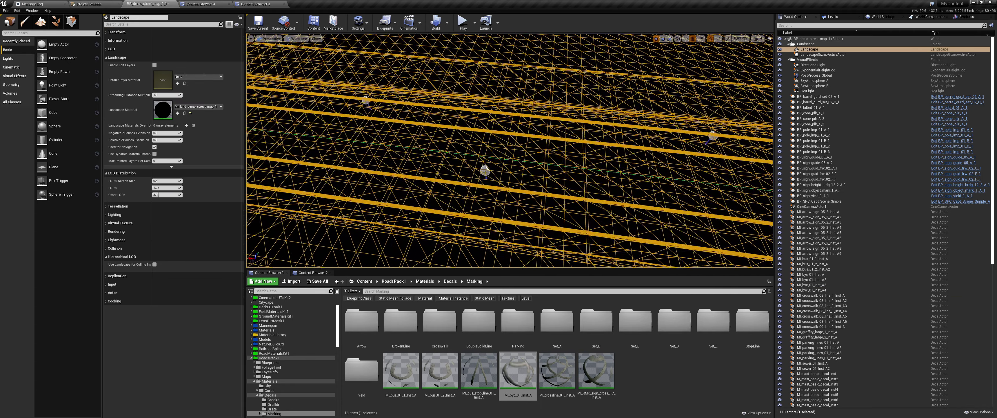
click(485, 171)
mouse_move(485, 171)
right_down()
mouse_move(417, 118)
mouse_move(382, 171)
right_up()
key(alt+4)
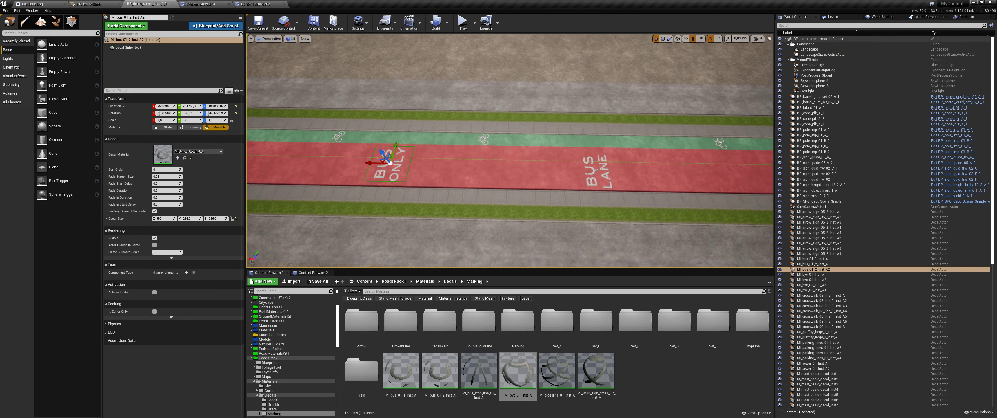
alt+drag(363, 169, 361, 169)
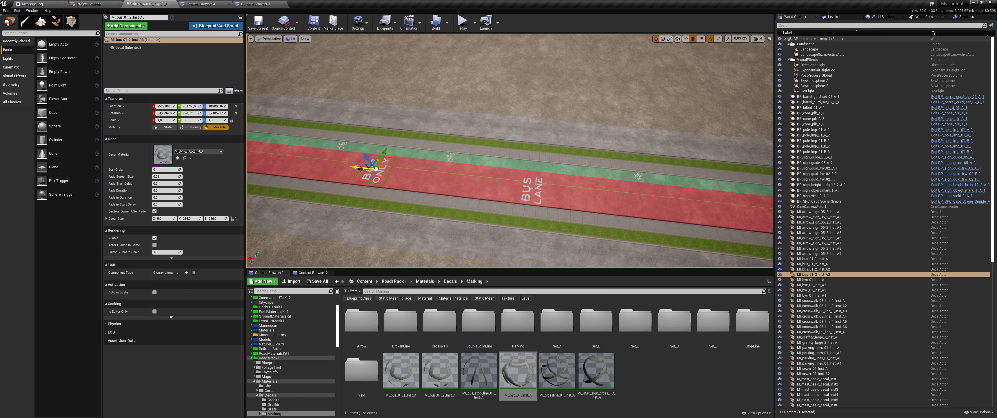
right_drag(531, 188, 456, 197)
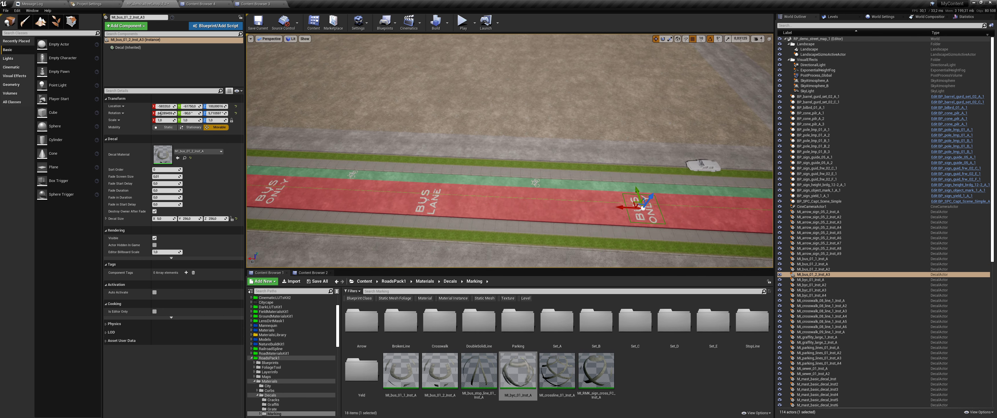
right_drag(538, 164, 538, 164)
Copy a bicycle marking decal and push it further along the green lane.
key(alt+2)
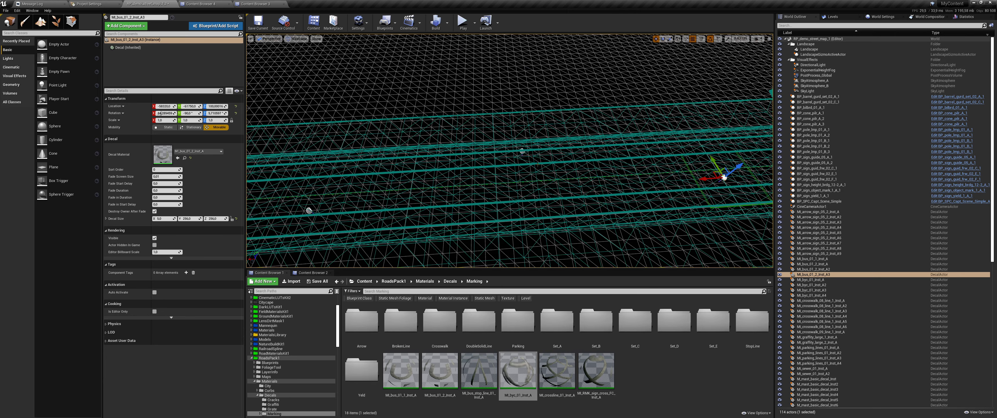
click(522, 151)
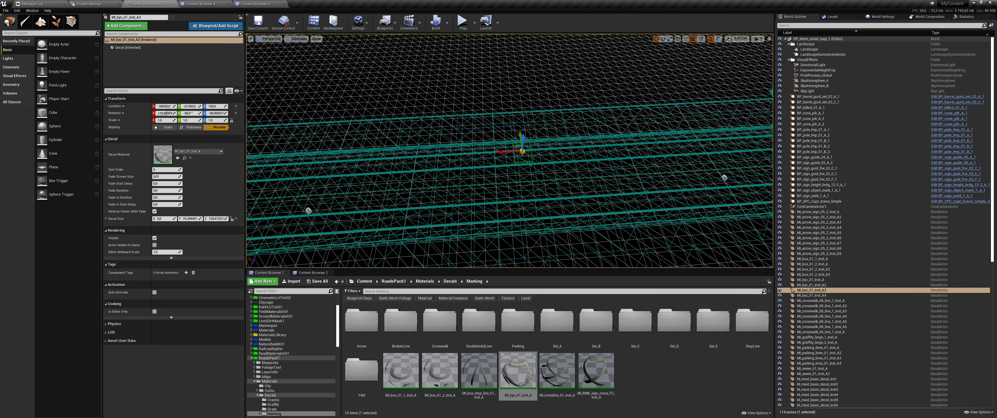
key(alt+4)
alt+drag(523, 153, 643, 149)
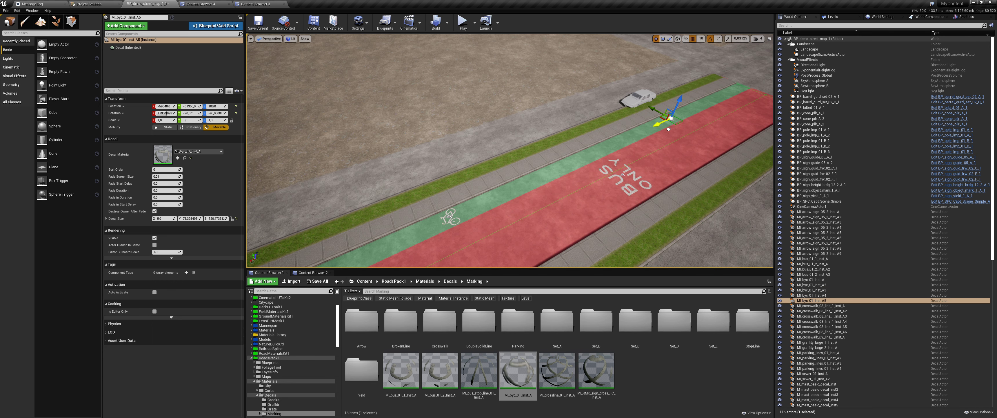
drag(618, 143, 669, 116)
From Decals > Marking > Arrow, place MI_arrow_sign_01_1_Inst_A on the bike lane.
key(Escape)
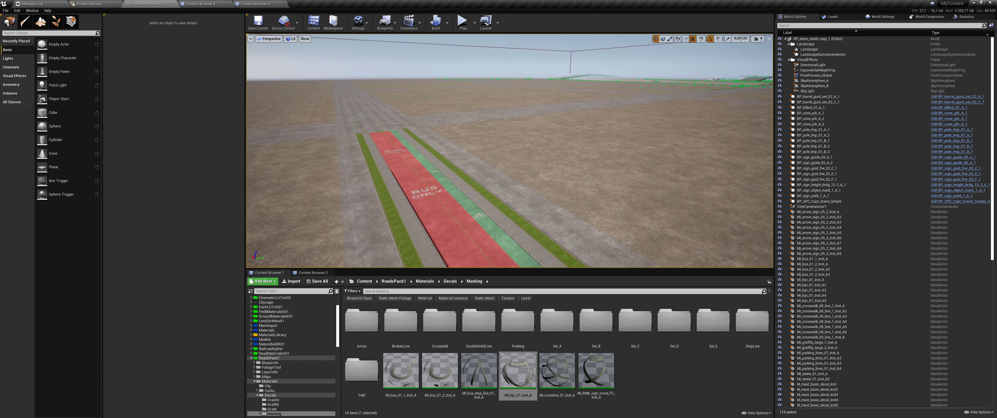
right_drag(596, 80, 597, 80)
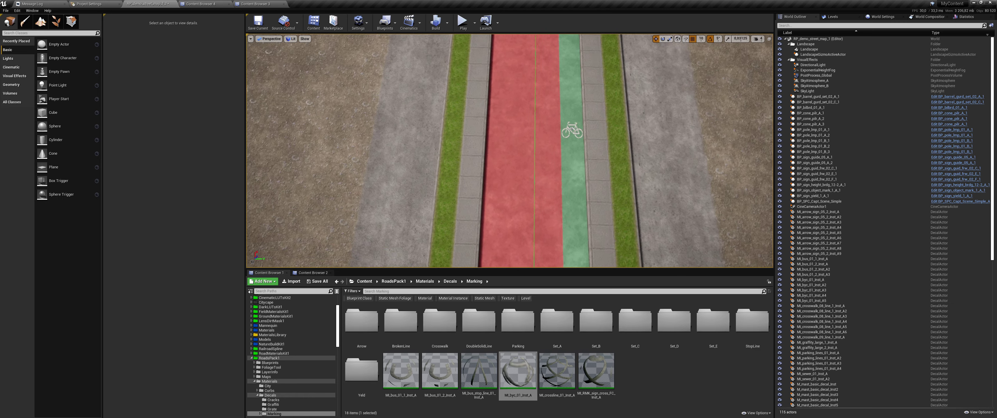
right_drag(460, 96, 460, 96)
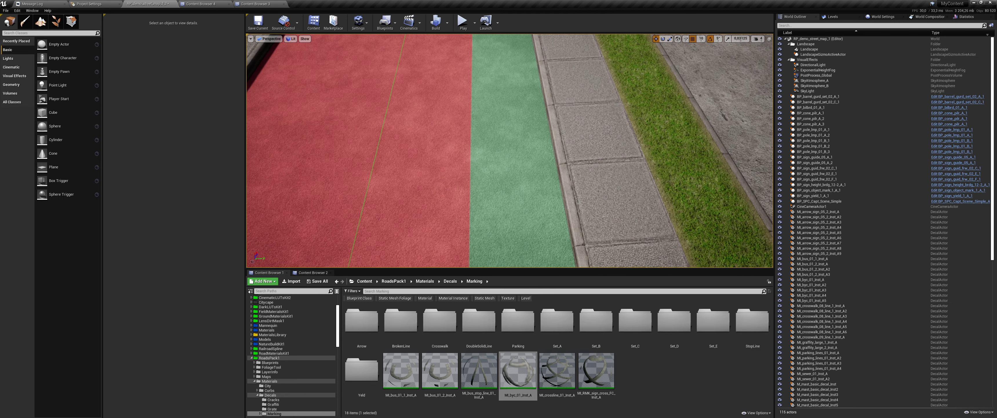
click(359, 330)
double_click(360, 329)
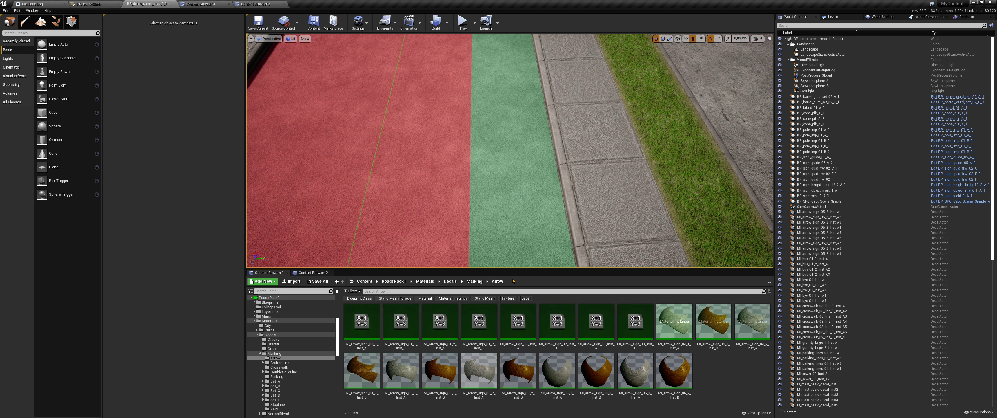
mouse_move(364, 331)
mouse_down()
mouse_move(507, 138)
mouse_move(480, 128)
mouse_up()
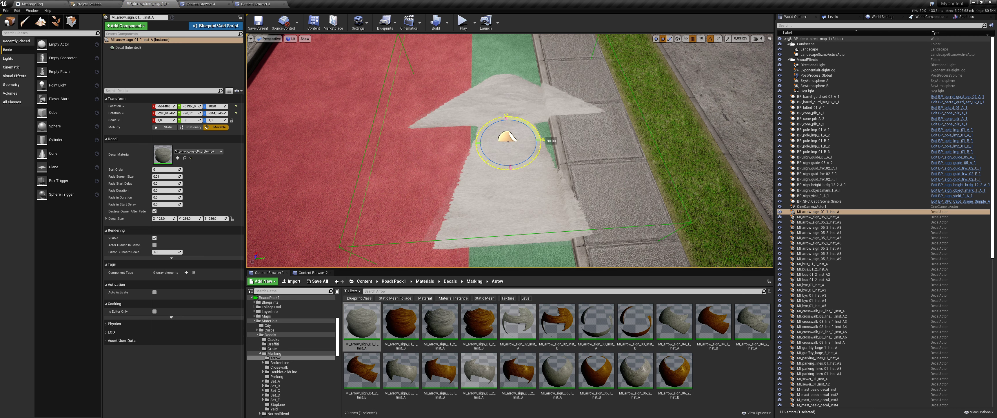
Set the arrow decal's size to 5, 150, 30.
drag(219, 218, 222, 218)
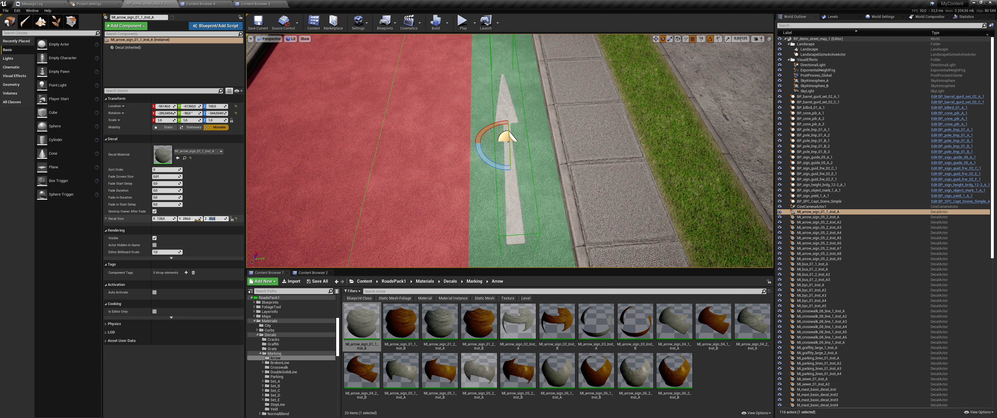
drag(190, 218, 170, 219)
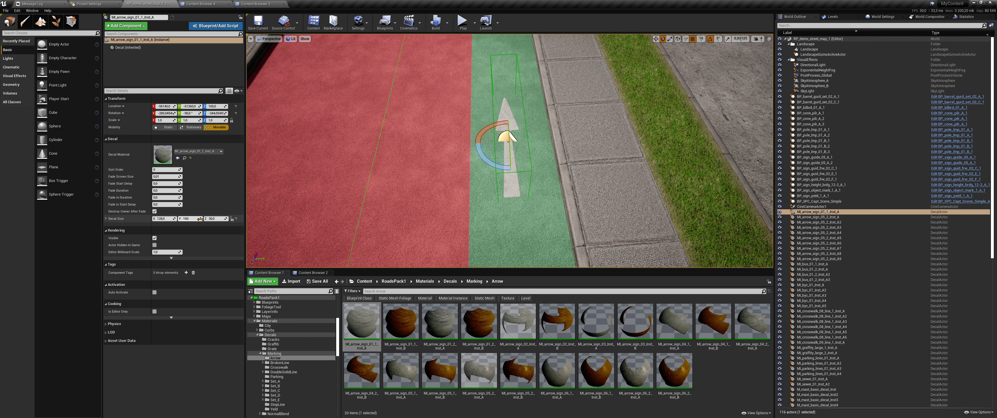
click(162, 218)
text(5)
key(Return)
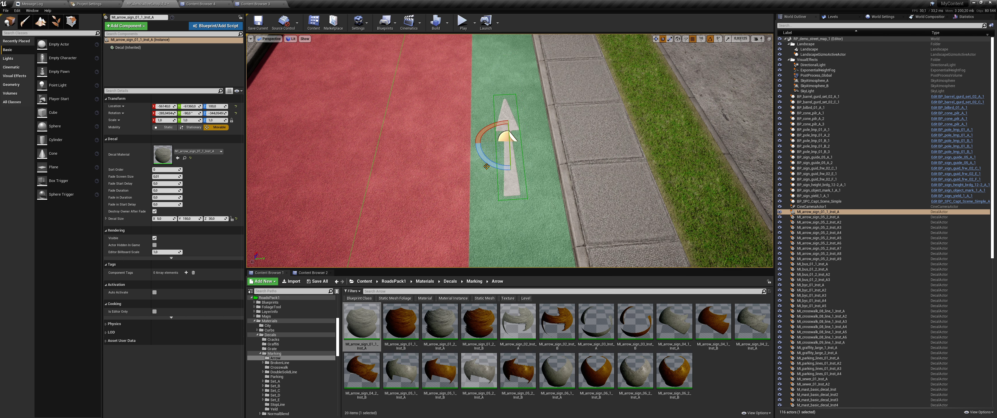
Duplicate the arrow marking and position the copy along the bike lane.
mouse_move(507, 136)
alt+mouse_down()
mouse_move(470, 197)
mouse_move(501, 220)
mouse_move(387, 176)
mouse_move(326, 129)
mouse_move(335, 123)
mouse_move(283, 67)
alt+mouse_up()
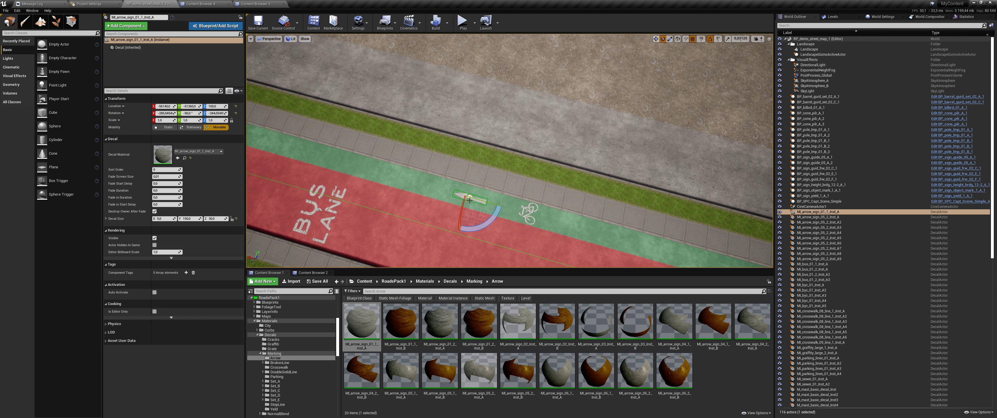
key(w)
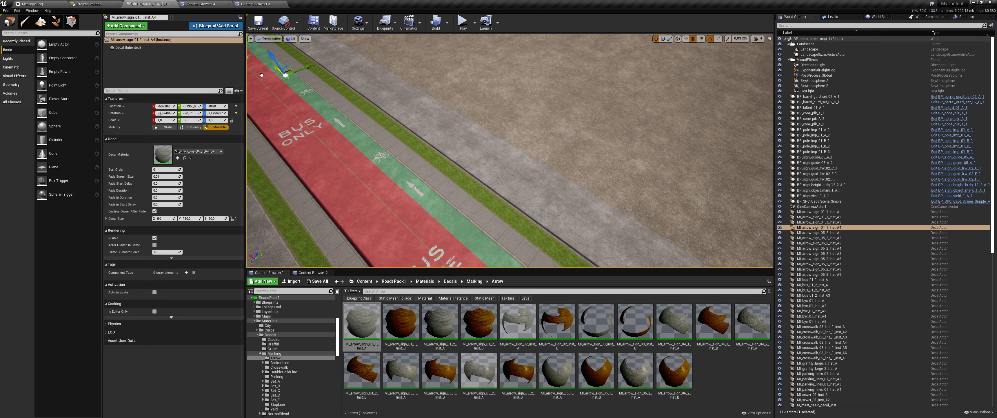
right_drag(451, 89, 450, 89)
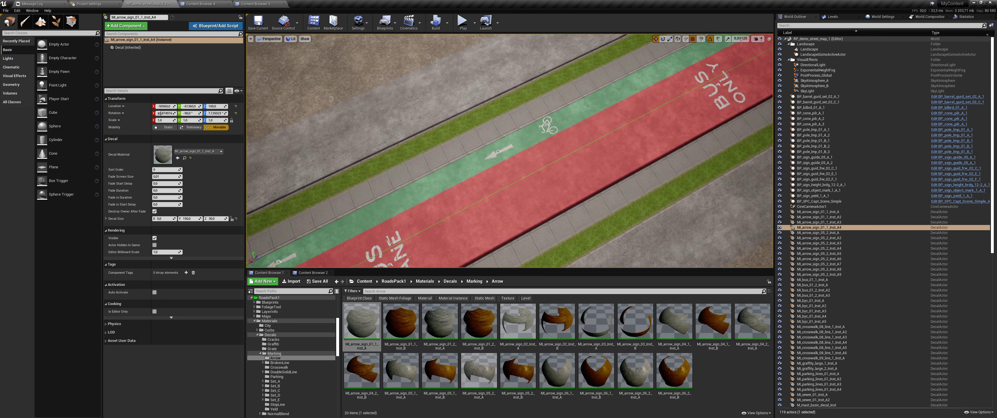
key(Escape)
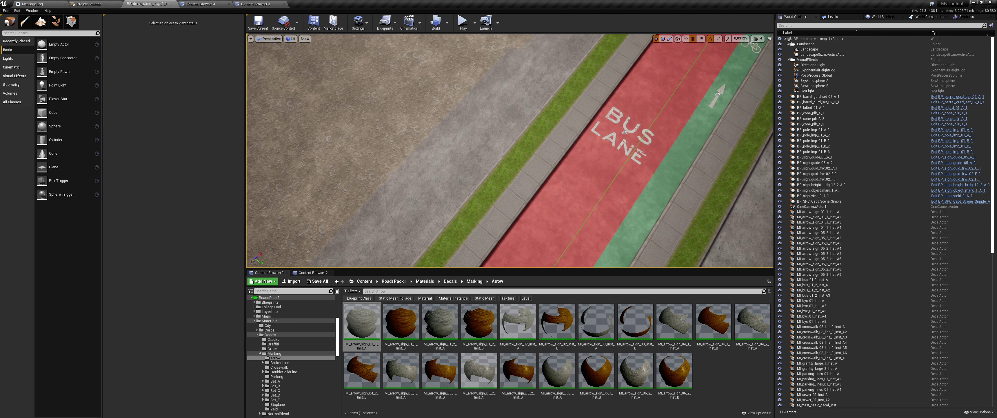
right_drag(632, 233, 632, 234)
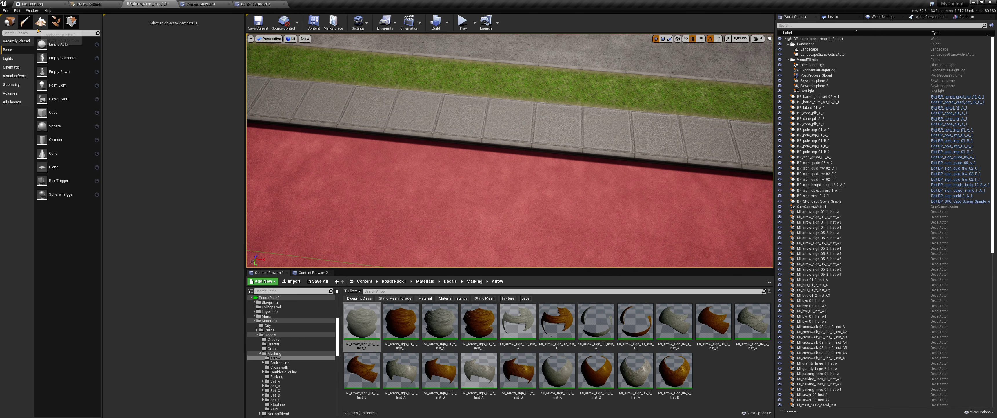
Enter Landscape spline editing and frame the road edge at the bus lane's end.
click(40, 21)
click(34, 37)
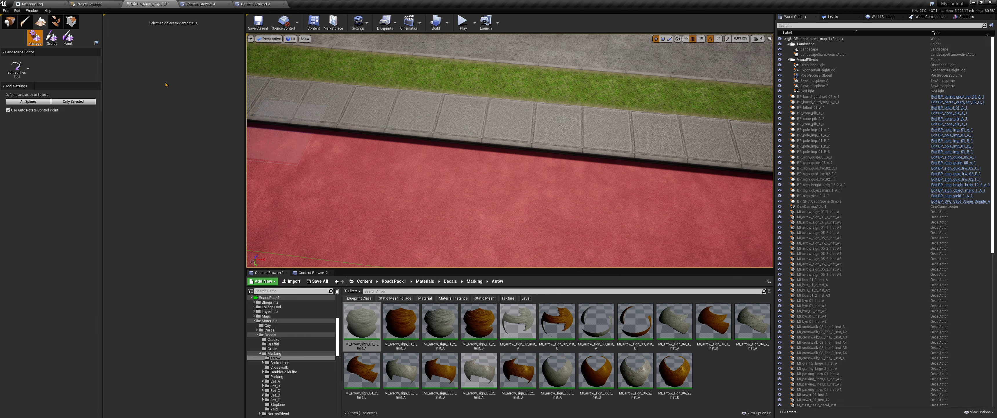
right_drag(368, 167, 369, 166)
right_drag(434, 185, 434, 185)
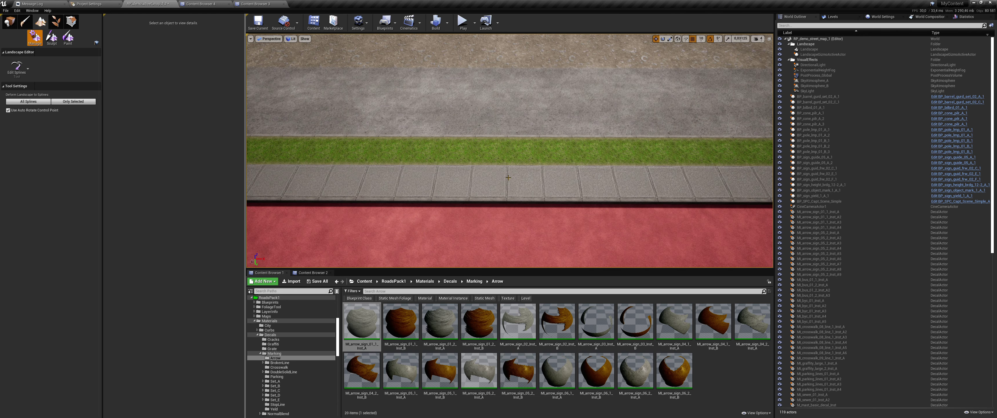
right_drag(509, 177, 509, 177)
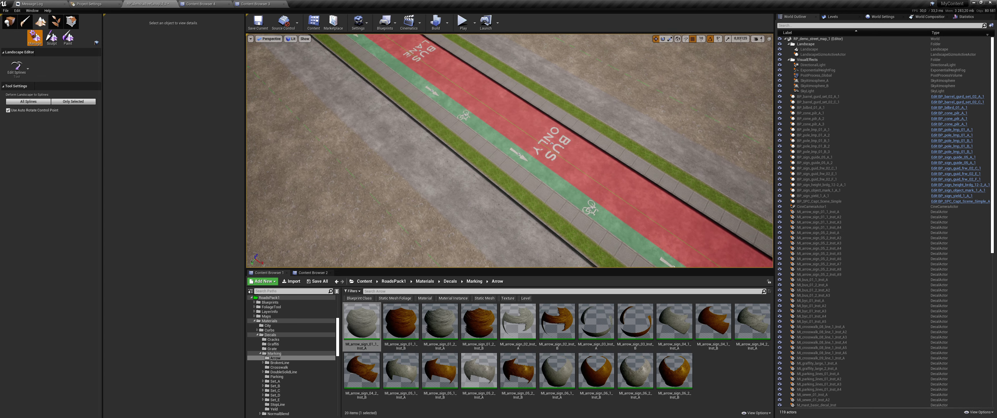
right_drag(509, 151, 509, 151)
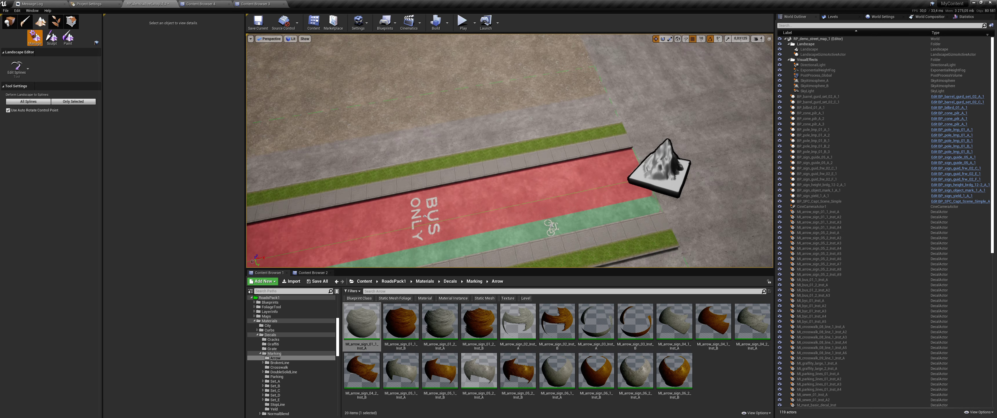
right_drag(425, 216, 426, 215)
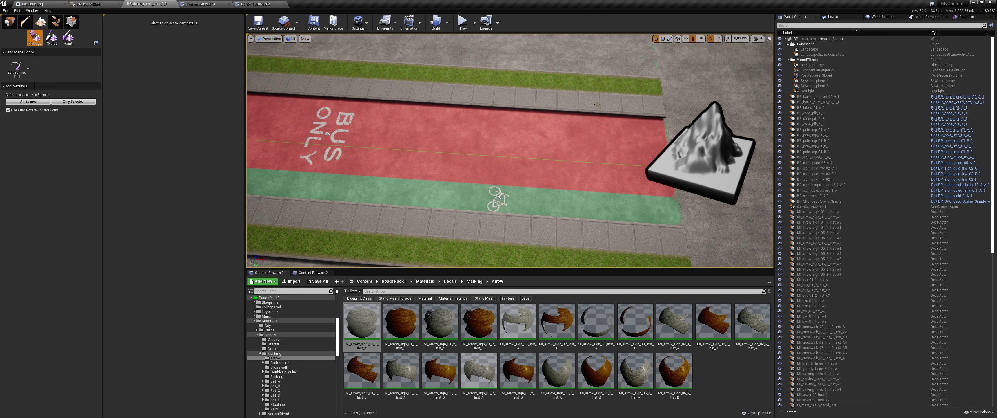
Restore the second spline control point past the lanes and select its connecting segment.
ctrl+click(579, 102)
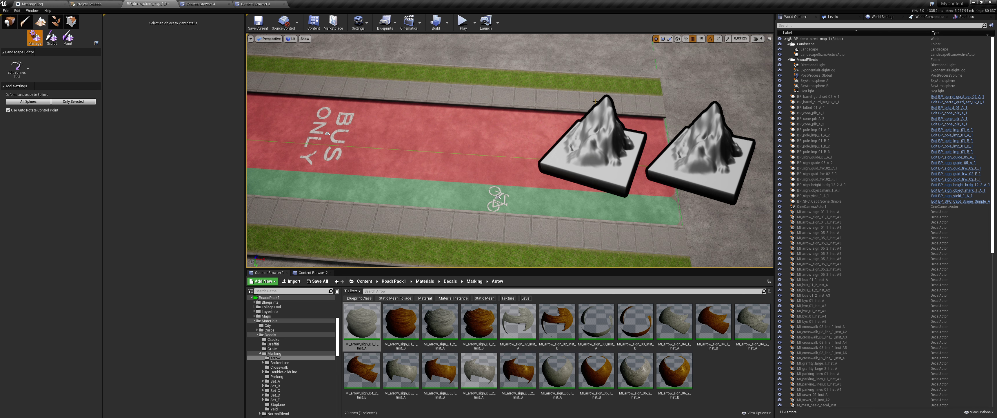
key(ctrl+z)
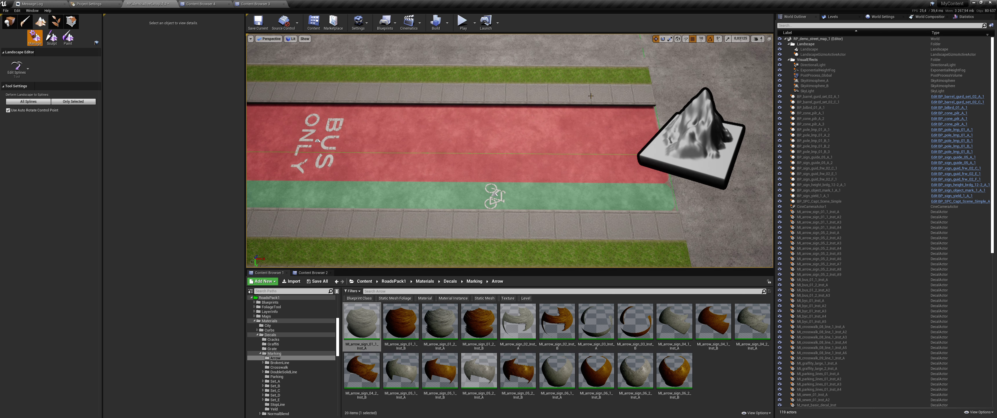
ctrl+click(591, 96)
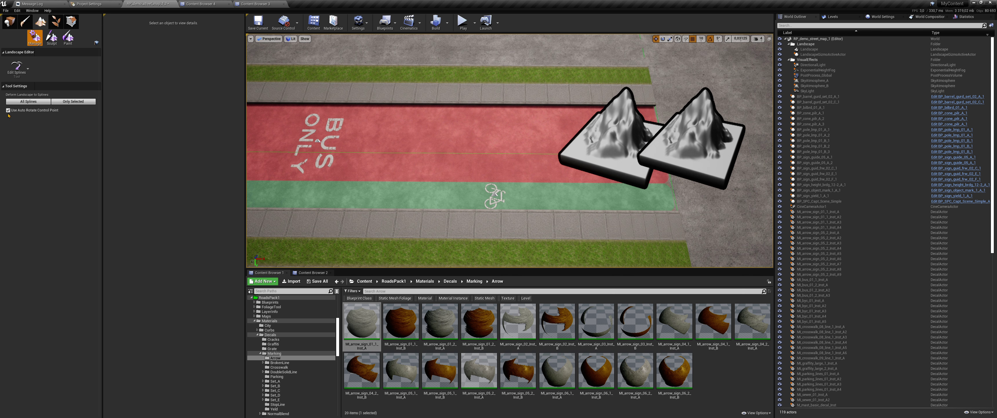
key(ctrl+z)
middle_drag(495, 194, 425, 191)
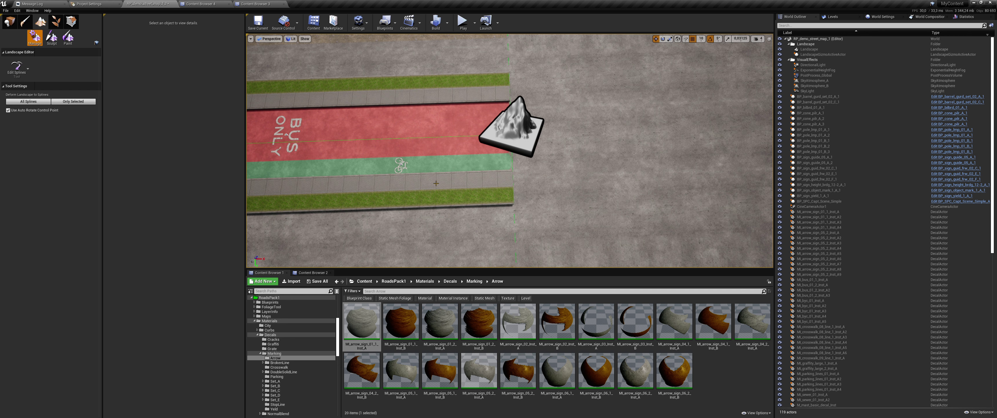
key(ctrl+y)
click(460, 189)
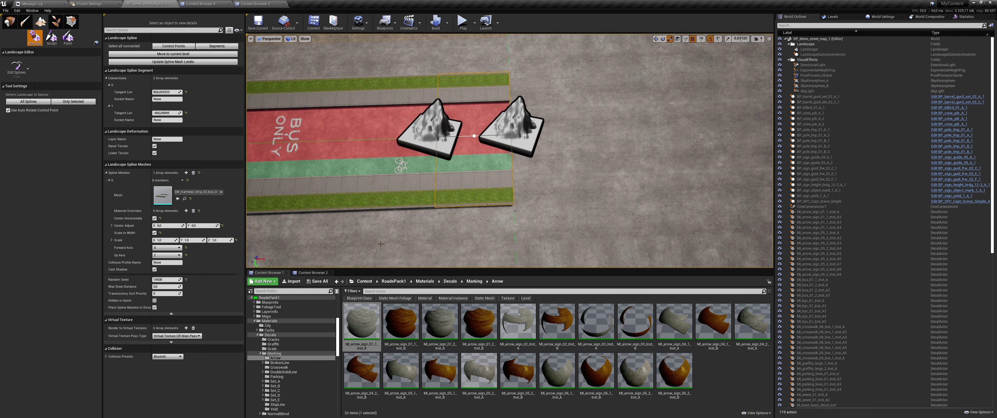
Assign SM_tramway_strip_end_03_1_A from Tramway_strip_03 as the segment's spline mesh.
click(184, 198)
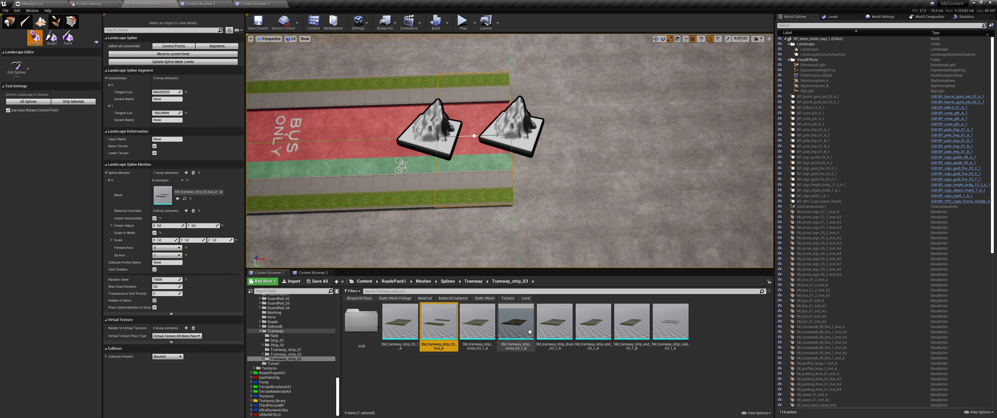
click(593, 321)
click(178, 198)
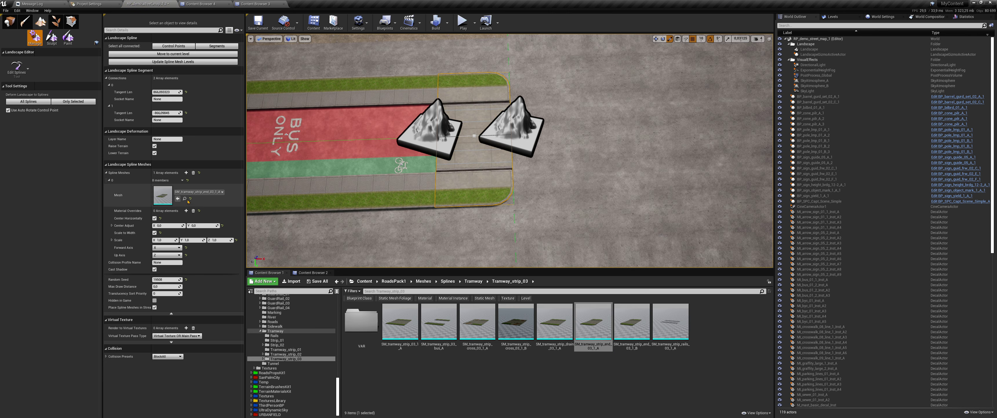
Inspect the rounded road-end curb from several angles and locate the end mesh asset.
right_drag(474, 155, 475, 116)
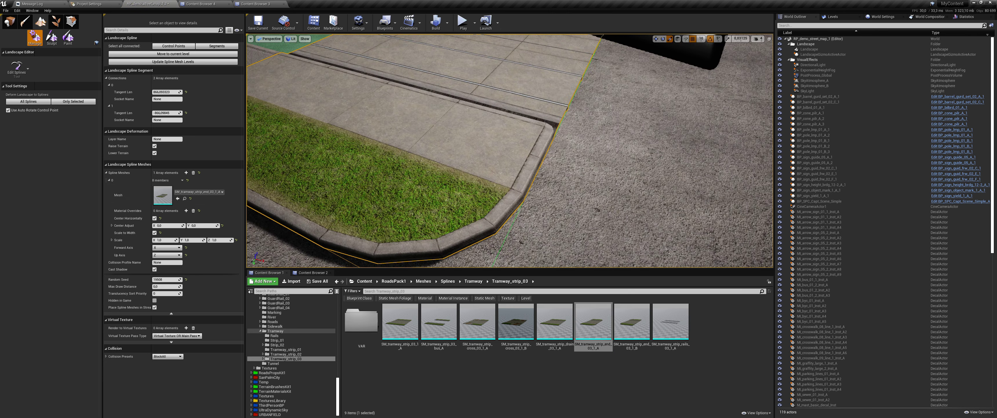
right_drag(428, 135, 452, 179)
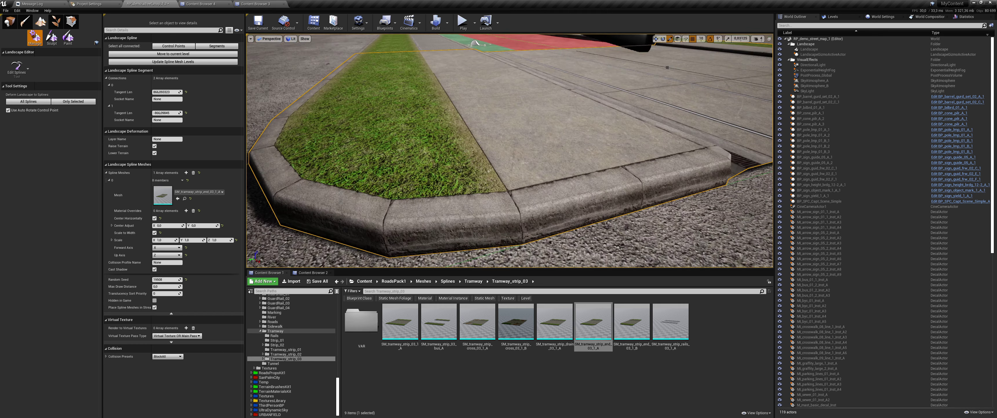
right_drag(668, 67, 667, 67)
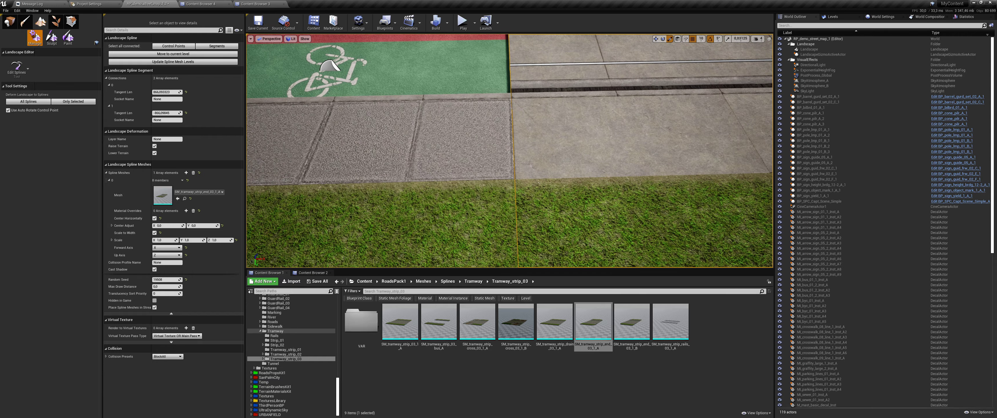
right_drag(527, 210, 527, 210)
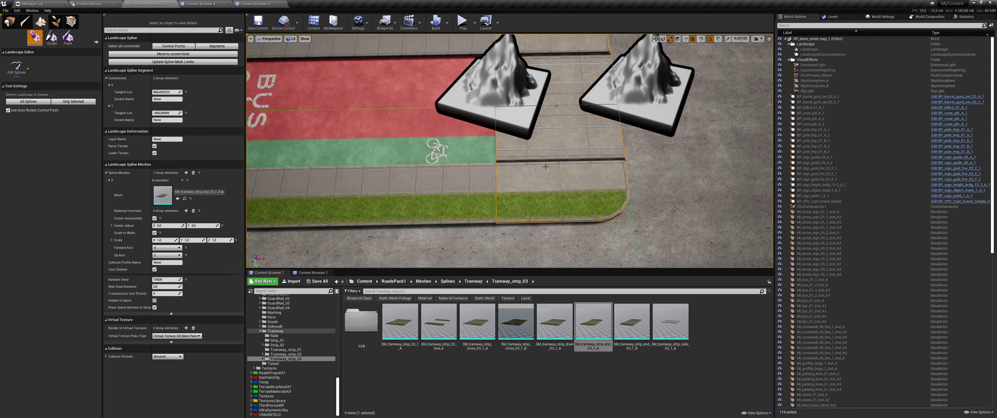
right_drag(546, 166, 546, 166)
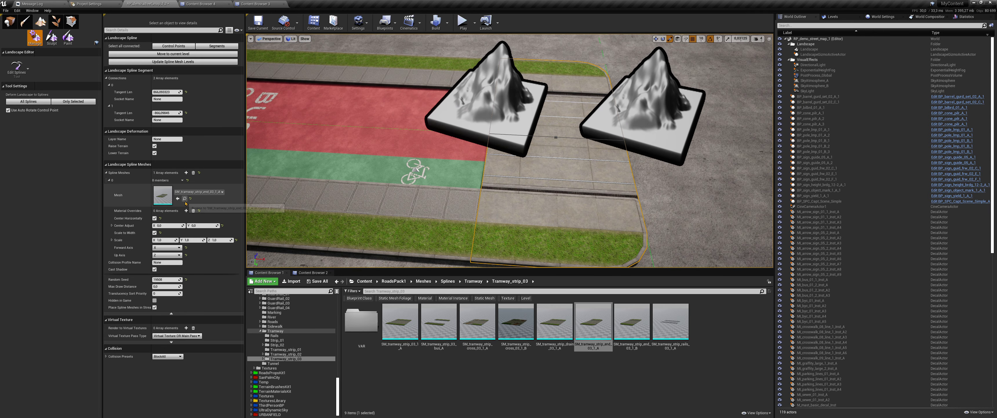
click(185, 201)
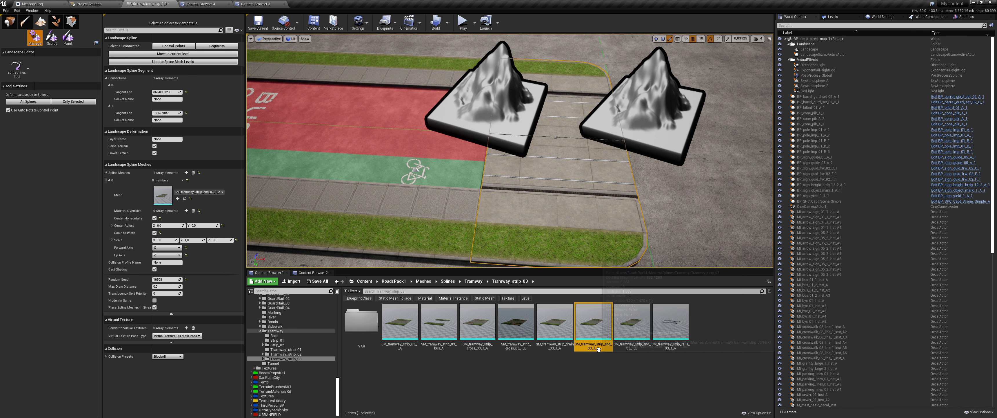
mouse_move(597, 344)
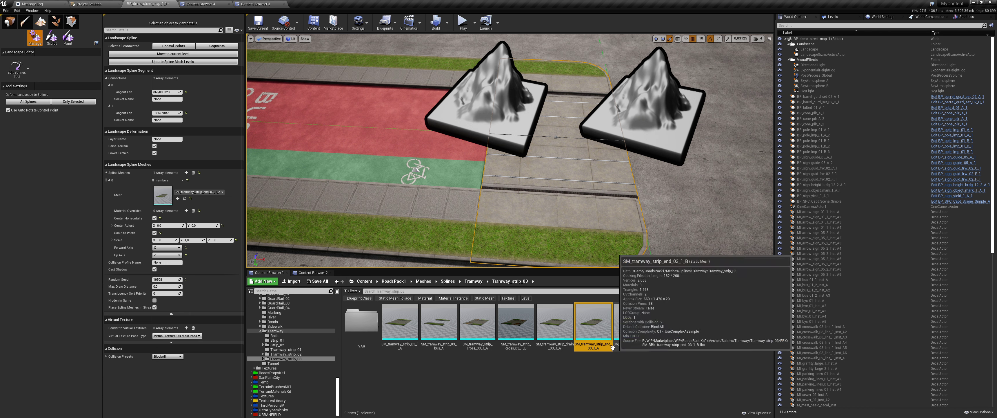
Duplicate SM_tramway_strip_end_03_1_A and name the copy SM_tramway_strip_end_03_bus_A.
right_click(597, 344)
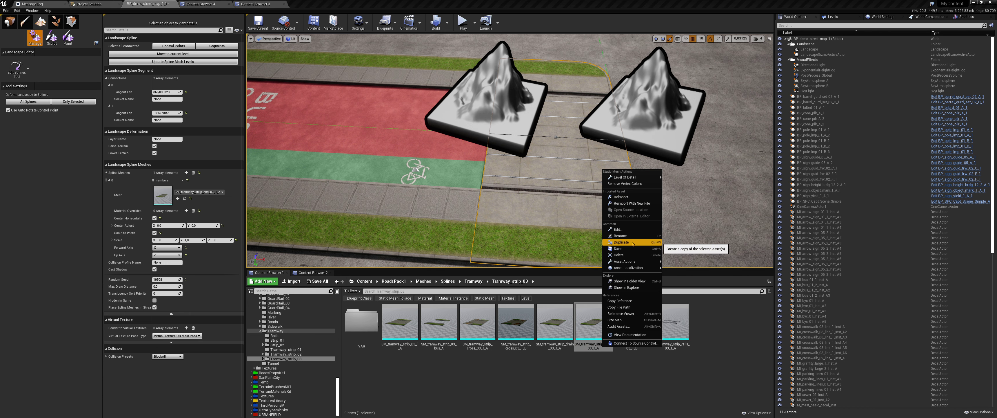
click(633, 242)
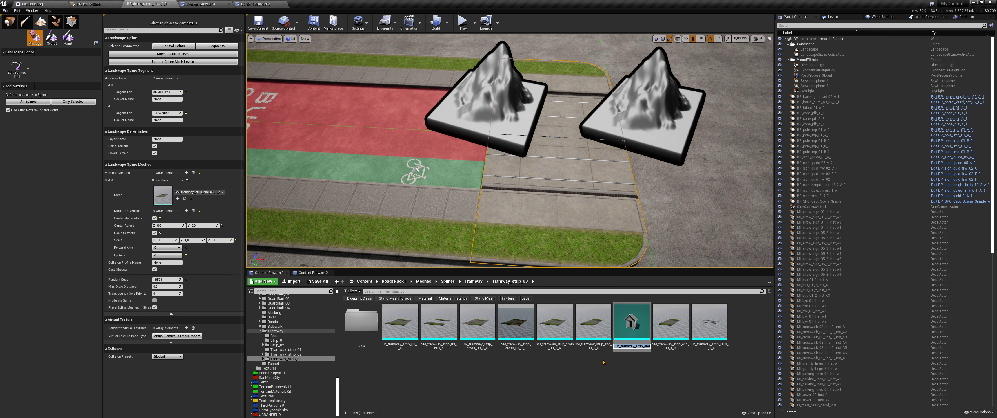
key(End)
key(BackSpace)
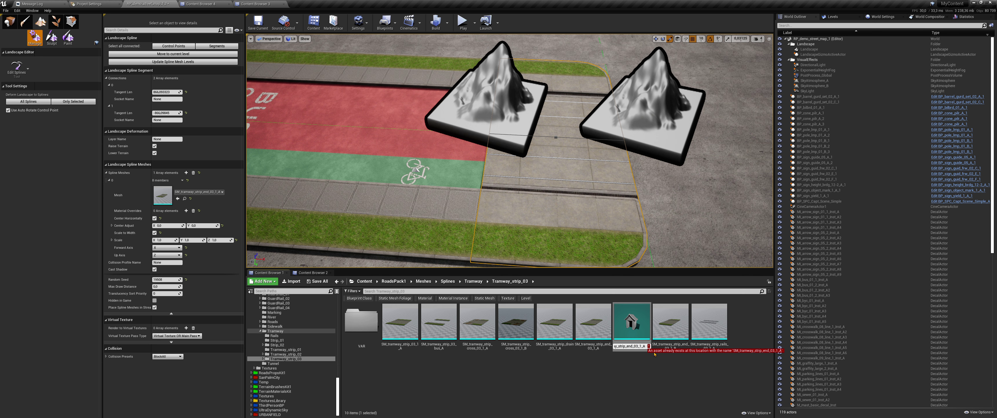
key(BackSpace)
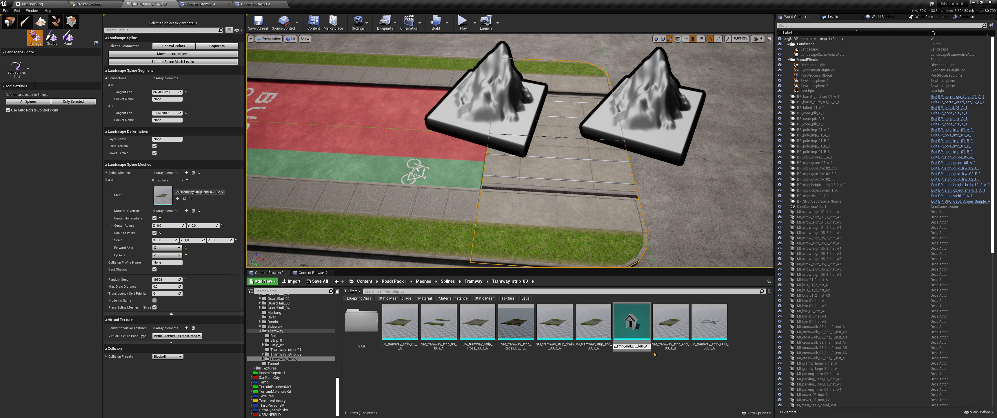
key(Return)
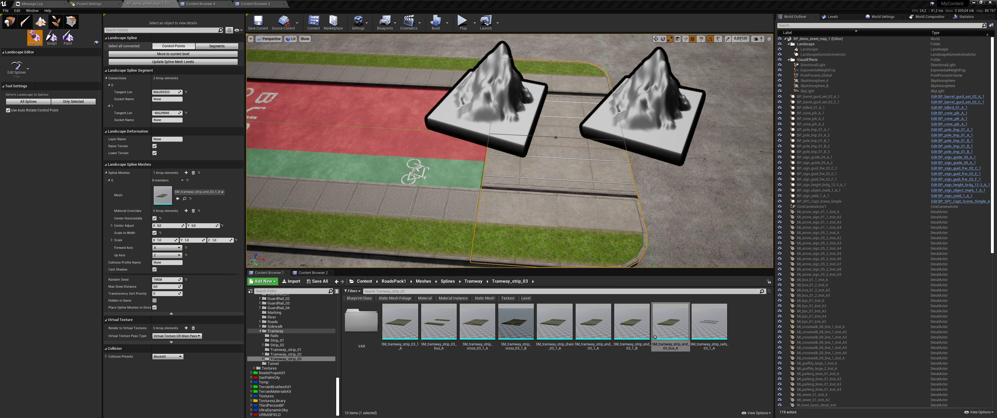
Open the tramway end and bus strip meshes for editing and select MI_hide_Inst in the assets.
double_click(655, 337)
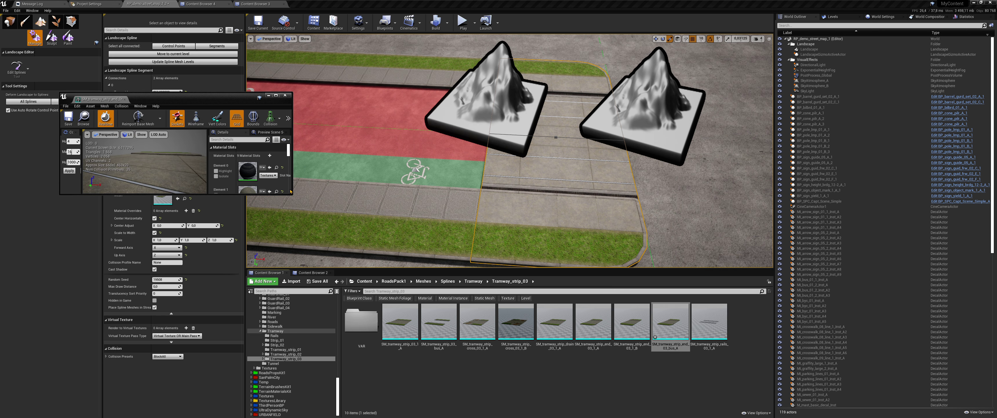
double_click(449, 334)
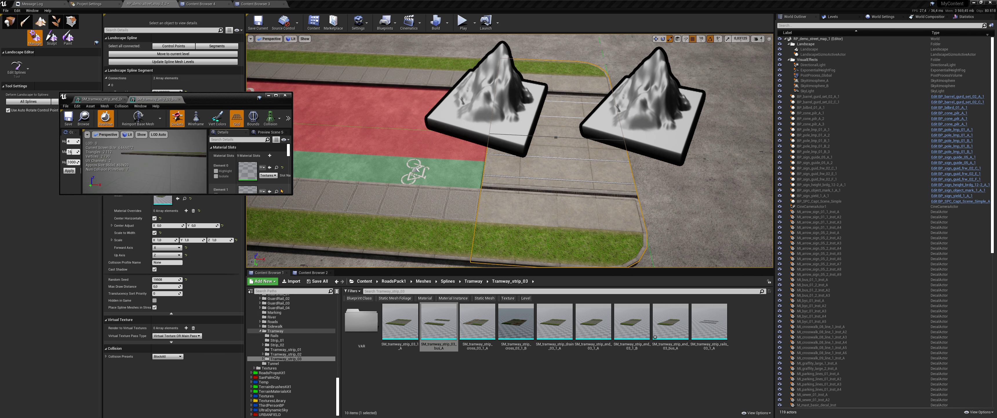
drag(293, 195, 440, 383)
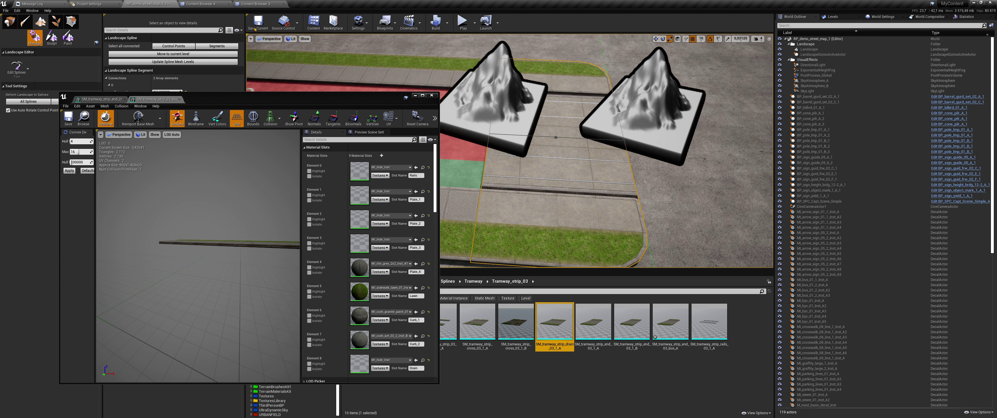
click(261, 4)
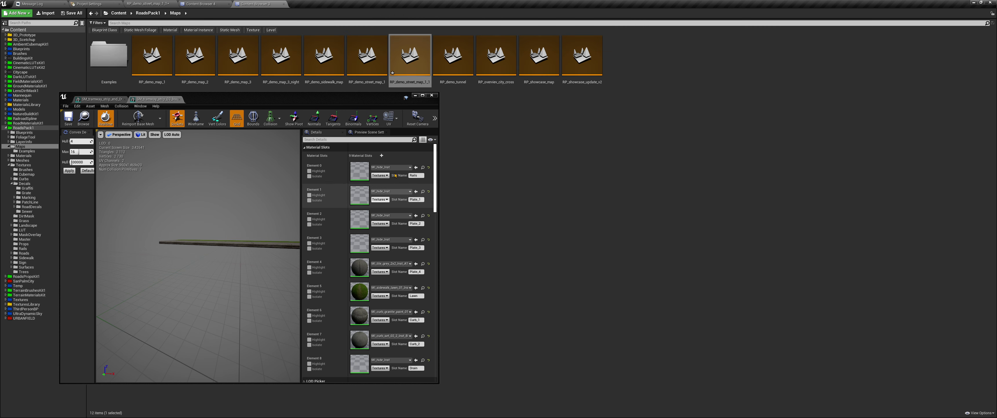
click(423, 167)
Assign MI_hide_Inst to Elements 0–3 and 8 of the end mesh, keeping Element 4 unchanged.
click(124, 101)
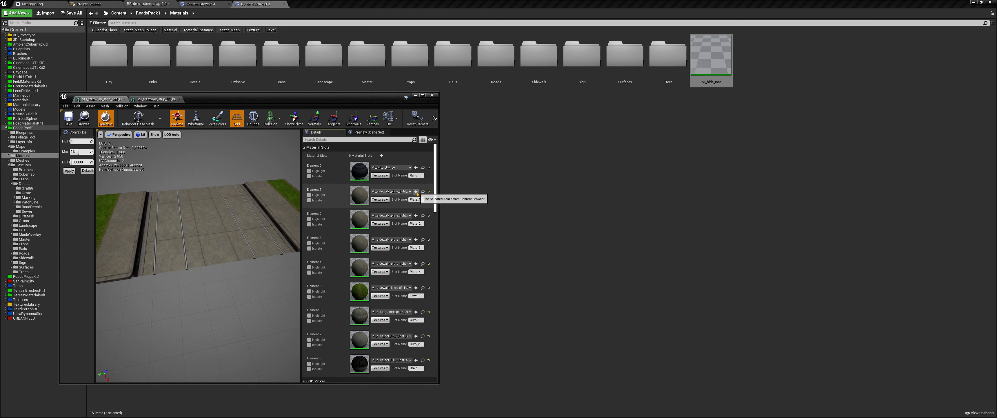
click(415, 191)
click(416, 216)
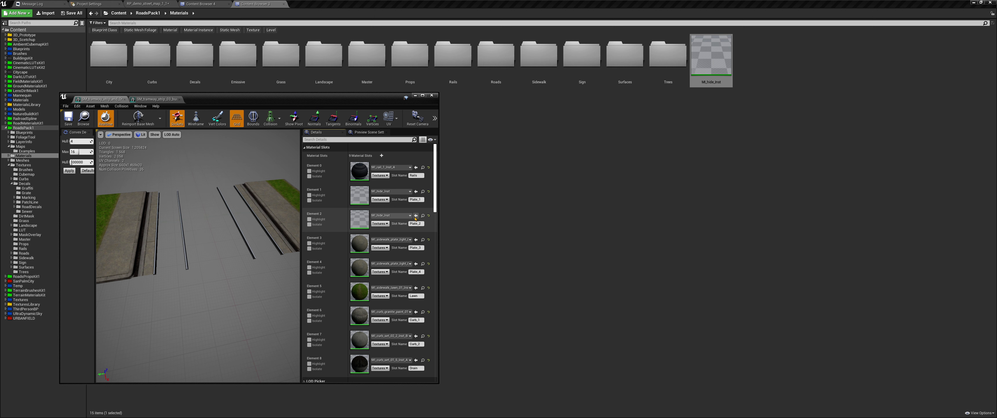
click(416, 239)
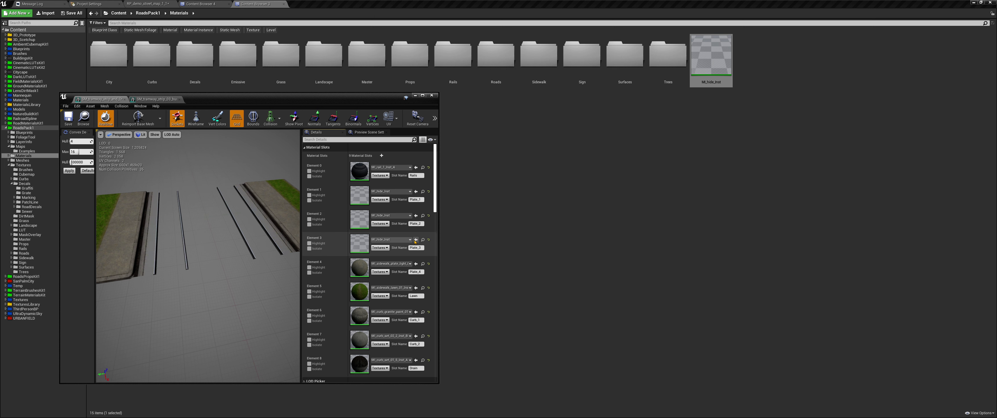
click(416, 263)
key(ctrl+z)
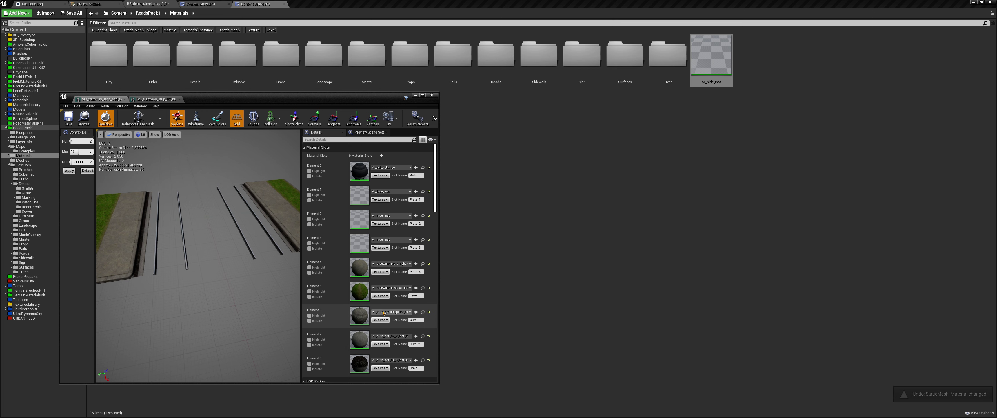
click(416, 167)
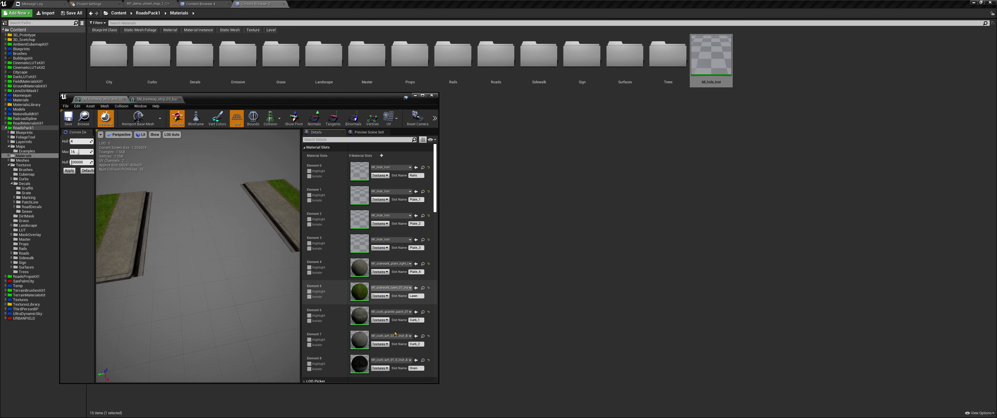
click(415, 360)
mouse_move(194, 252)
mouse_down()
mouse_move(217, 232)
mouse_move(202, 248)
mouse_up()
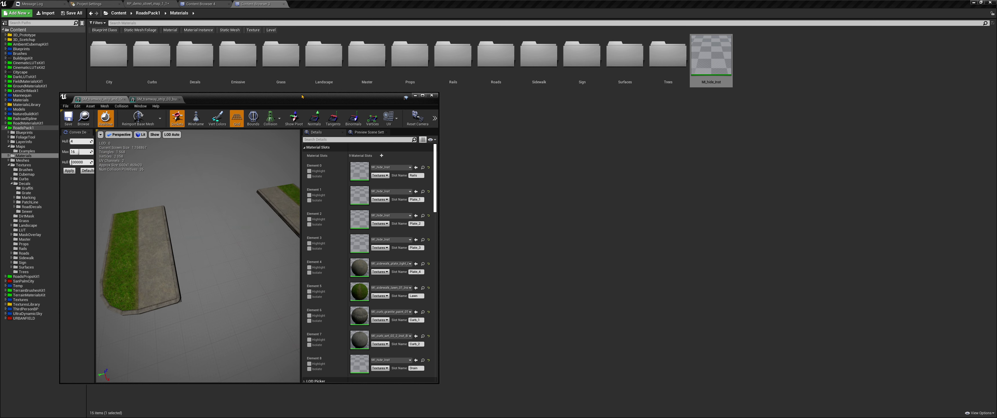
Give the end mesh's Element 4 the MI_tile_grey_2x2_Inst_A material and show its collision wireframe.
double_click(212, 102)
drag(244, 149, 268, 146)
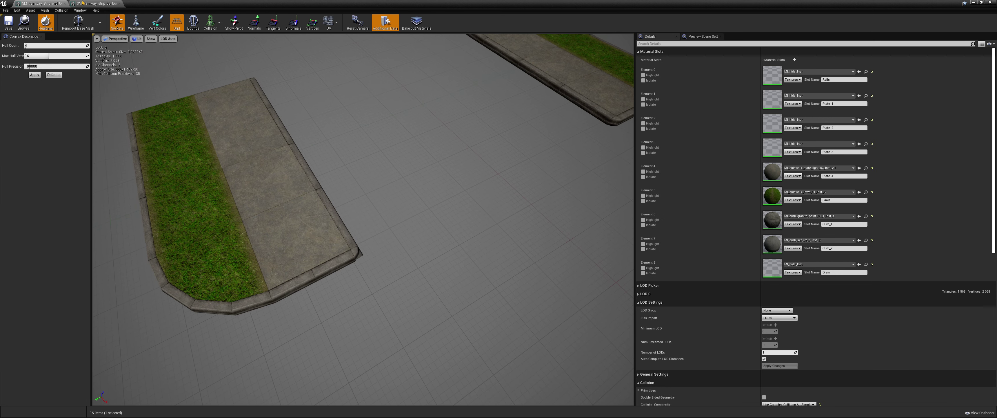
click(95, 3)
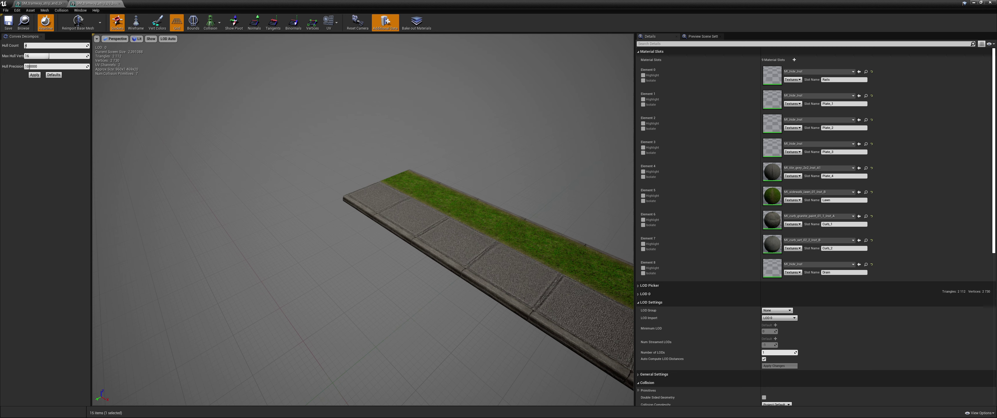
drag(232, 4, 261, 167)
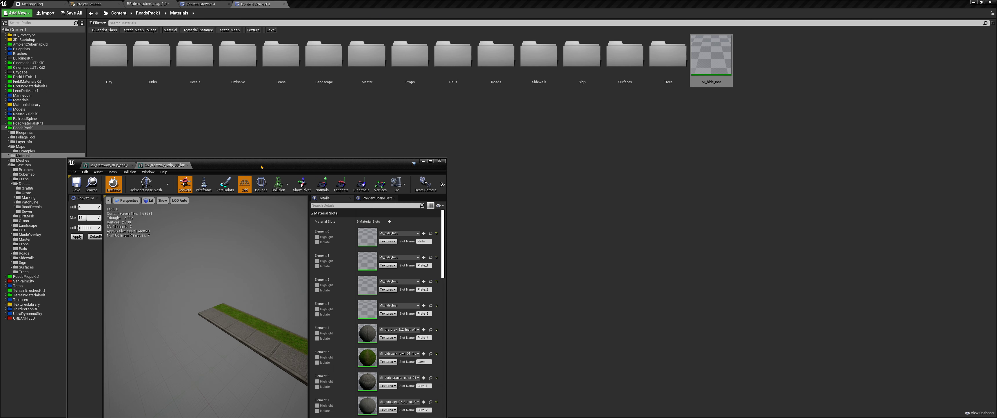
click(324, 58)
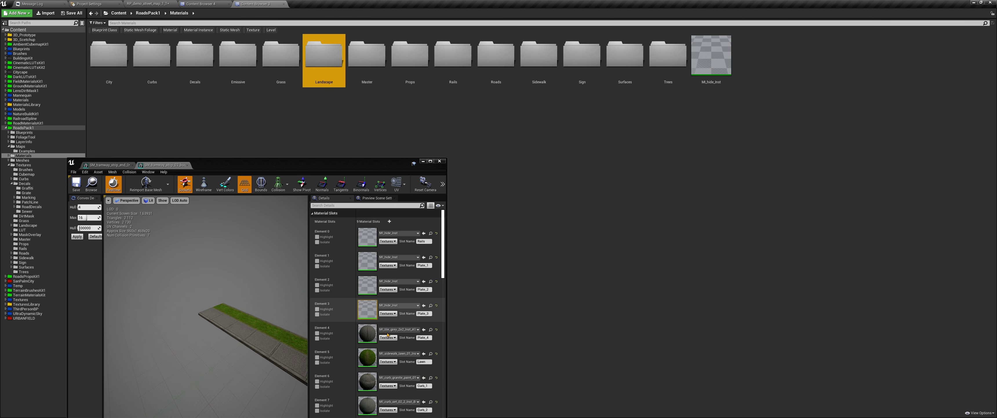
click(431, 330)
click(108, 165)
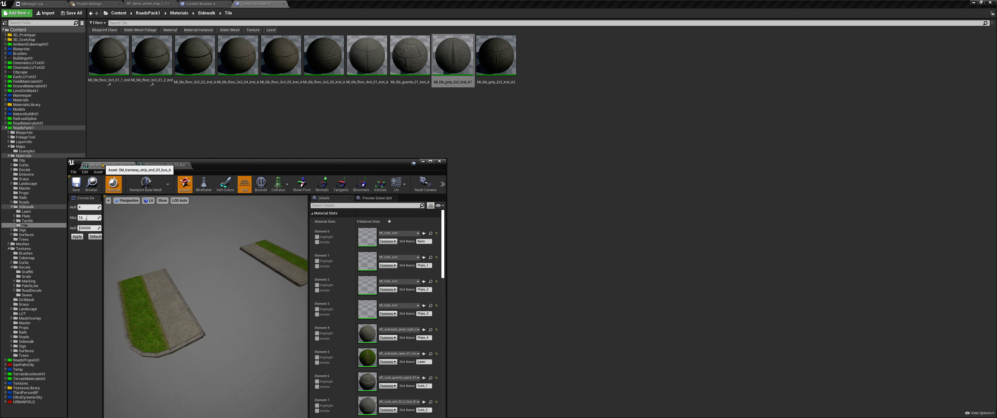
double_click(261, 164)
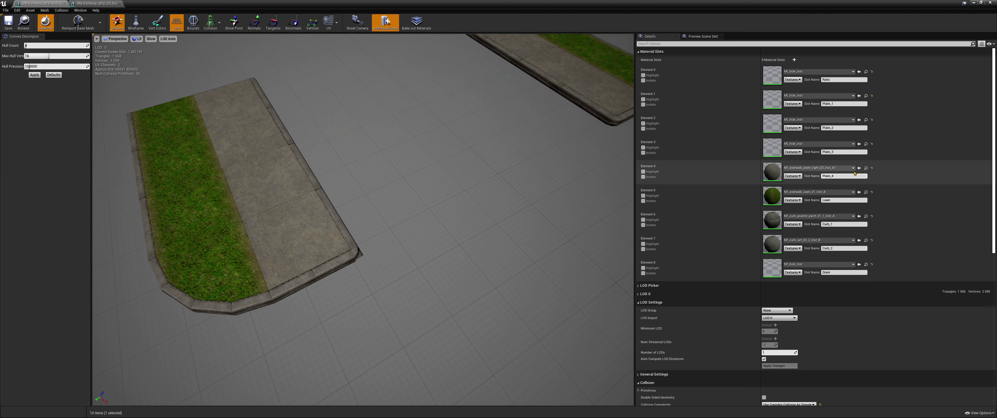
click(859, 169)
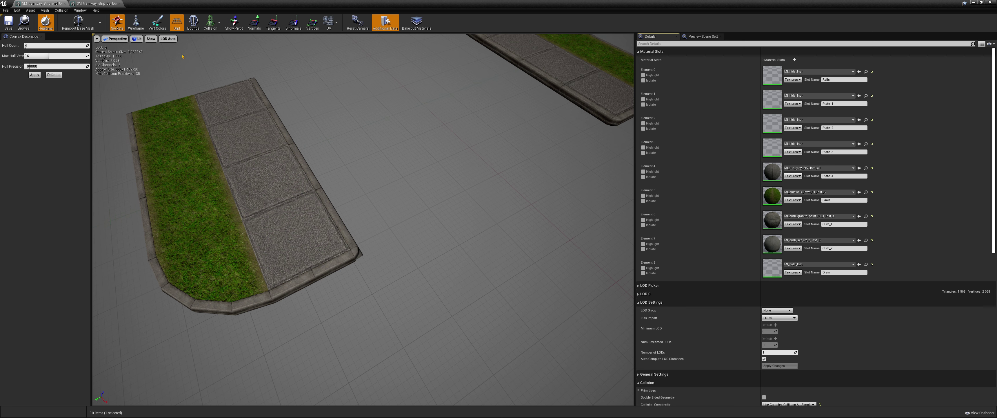
click(213, 27)
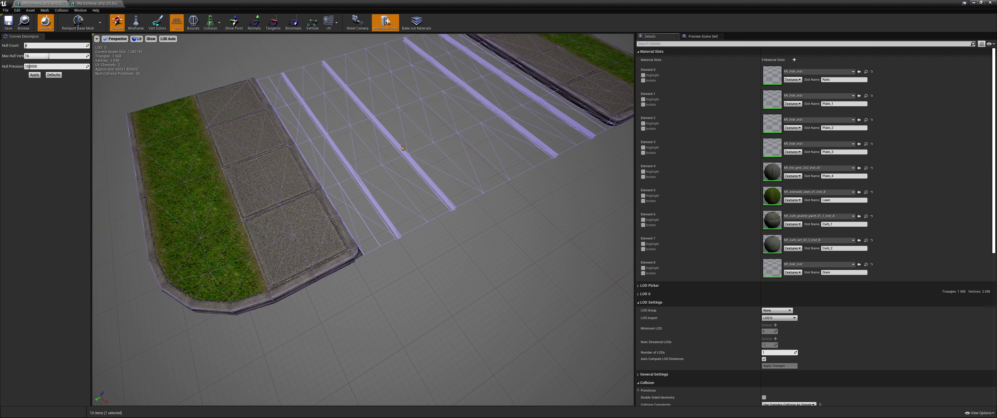
Set the end mesh's Collision Complexity to Project Default.
scroll(664, 179, down, 5)
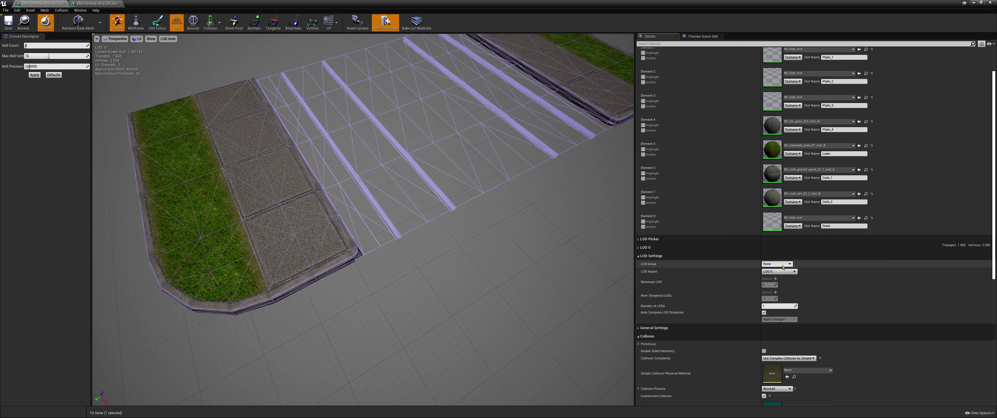
click(776, 311)
click(774, 317)
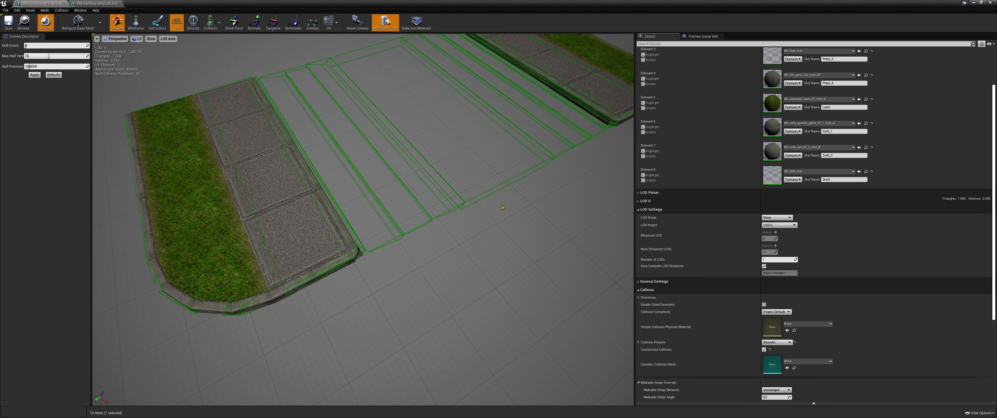
drag(450, 191, 284, 267)
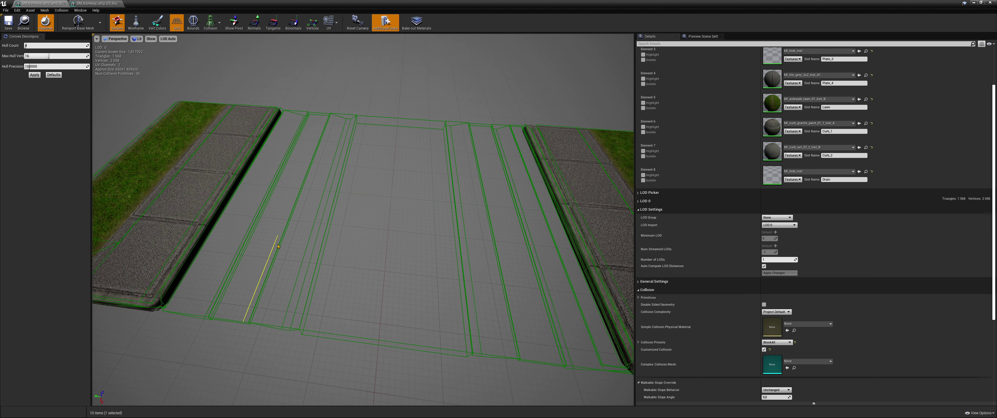
Delete the first road collision pieces, including the narrow strip and the large slab.
click(278, 248)
key(Delete)
click(278, 258)
key(Delete)
click(278, 260)
key(Delete)
click(464, 286)
key(Delete)
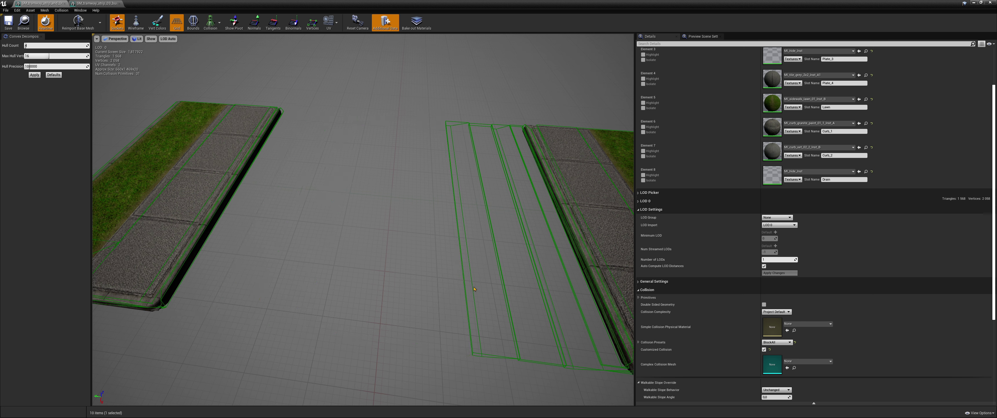
Delete the remaining road collision strips, leaving 27 pieces, and save the mesh.
key(Delete)
click(542, 299)
key(Delete)
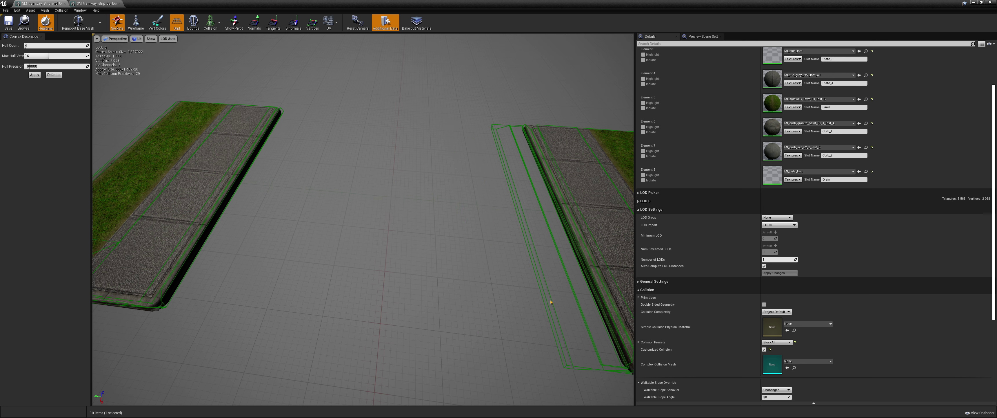
key(Delete)
click(553, 314)
key(Delete)
drag(553, 315, 298, 74)
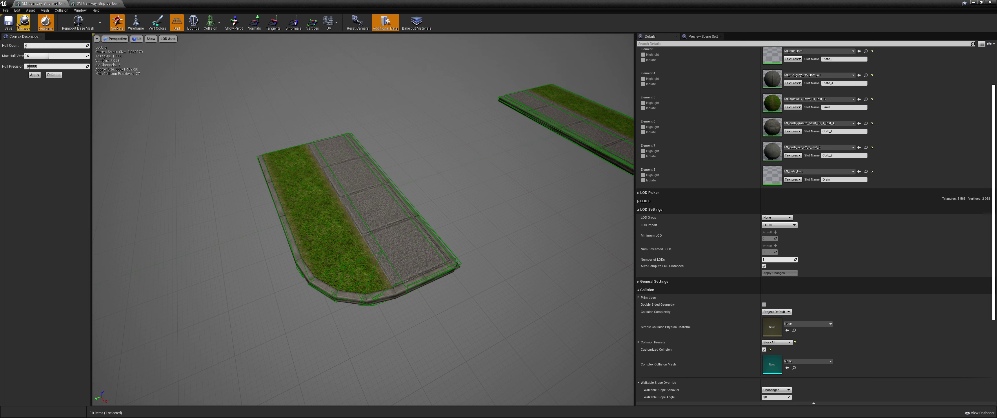
click(8, 28)
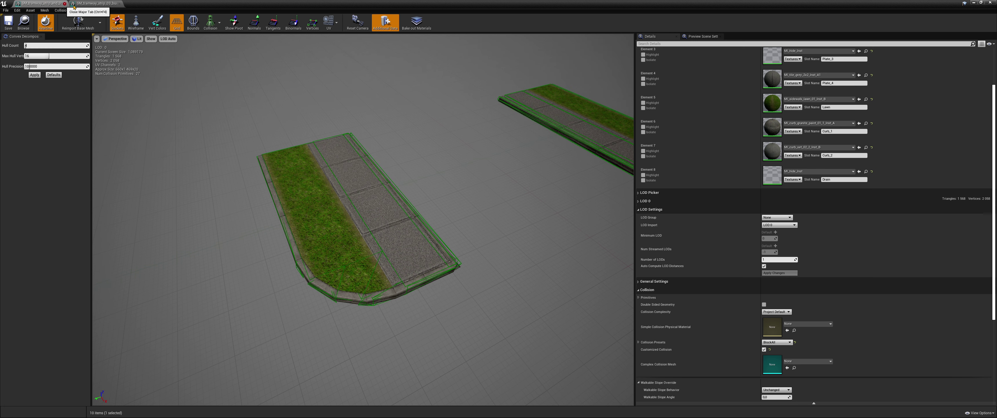
Close both mesh editors and set the spline segment's mesh to SM_tramway_strip_end_03_bus_A.
click(61, 3)
click(65, 3)
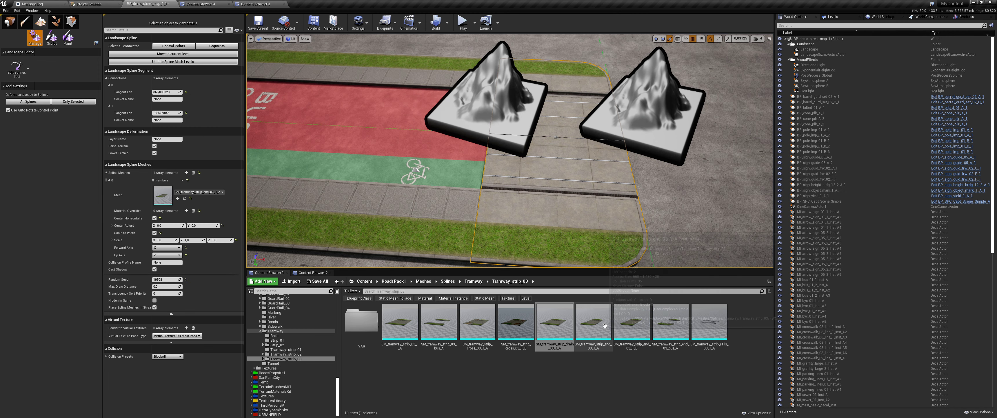
click(610, 366)
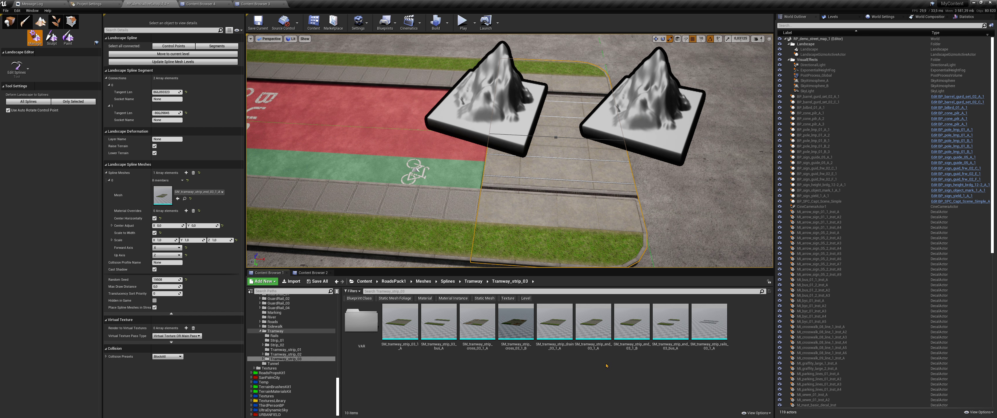
click(671, 324)
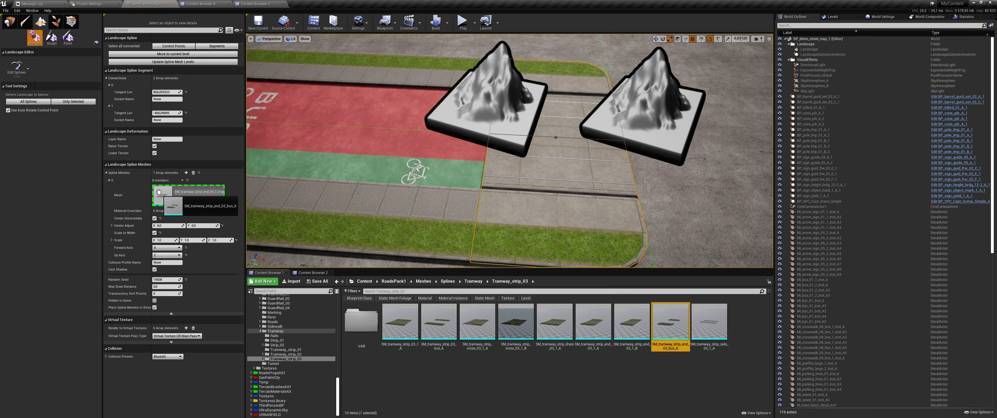
click(177, 198)
key(shift+1)
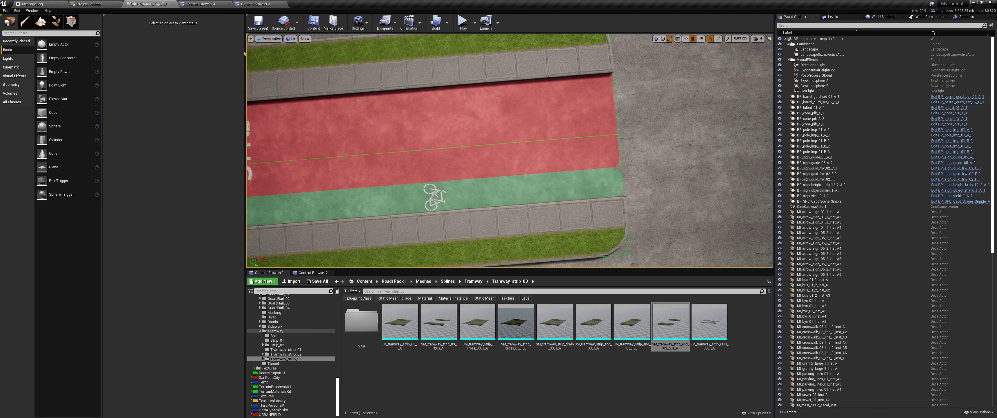
Switch to Landscape Paint mode with layer Q selected.
click(41, 21)
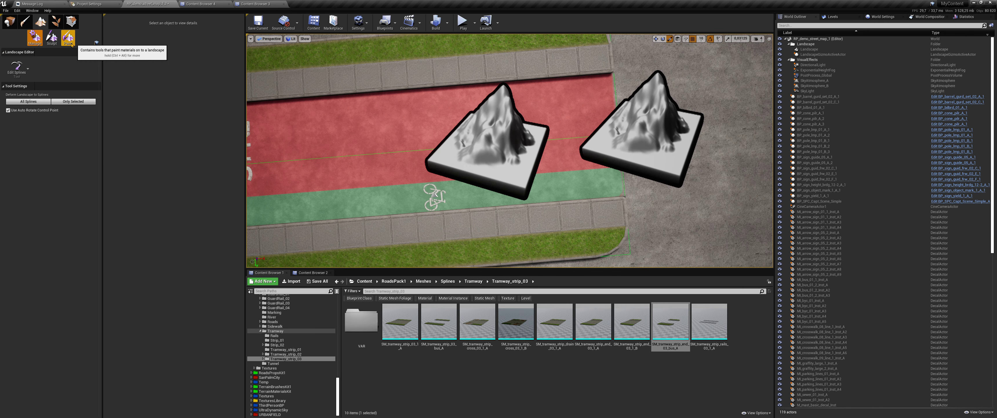
click(68, 39)
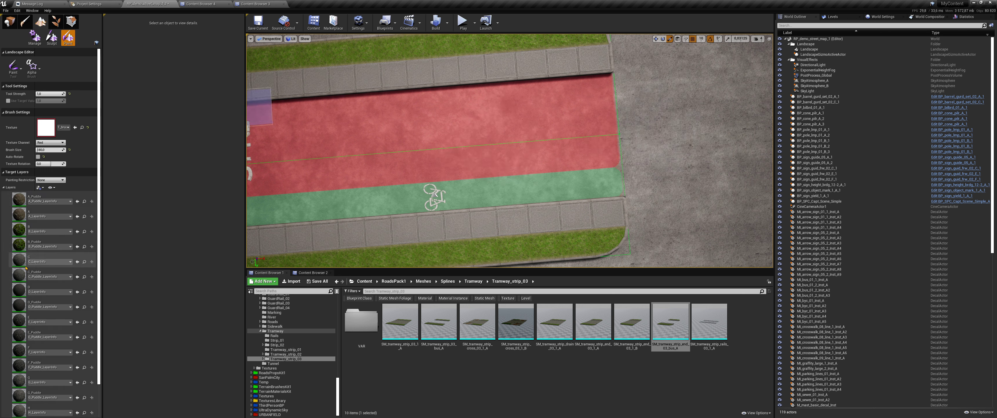
scroll(55, 193, down, 10)
click(43, 213)
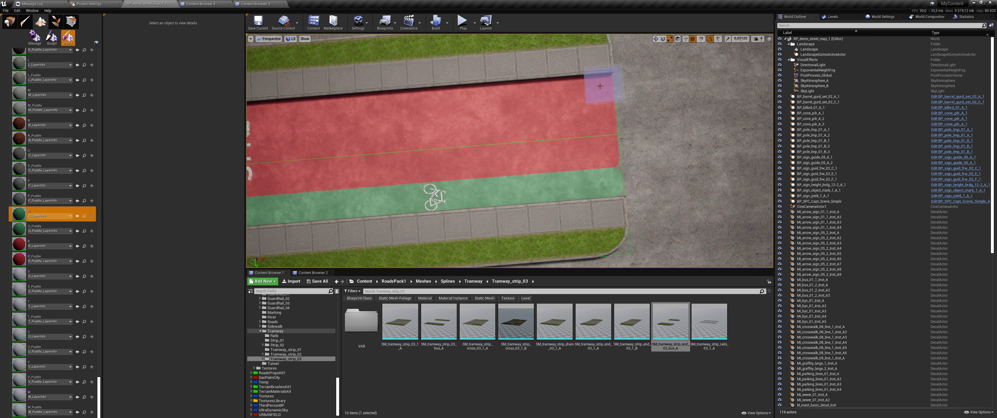
Paint layer Q green along the top curb and red lane's upper edge, undoing misplaced strokes.
mouse_move(597, 88)
mouse_down()
mouse_move(497, 101)
mouse_move(556, 88)
mouse_up()
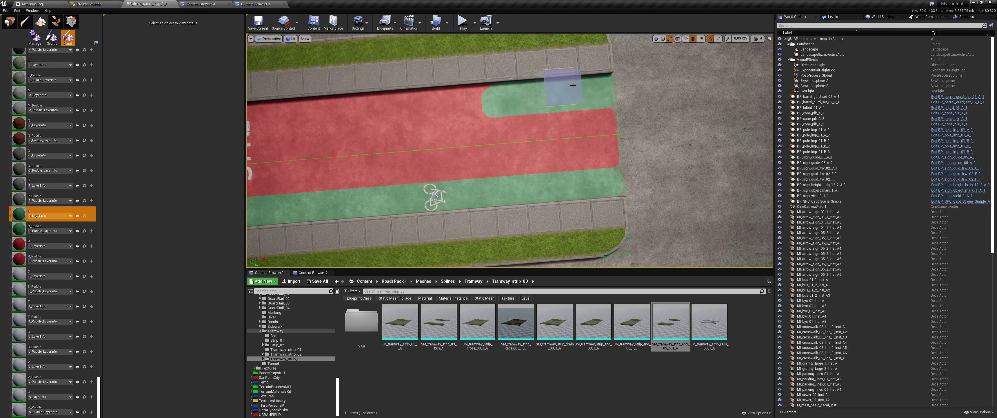
key(ctrl+z)
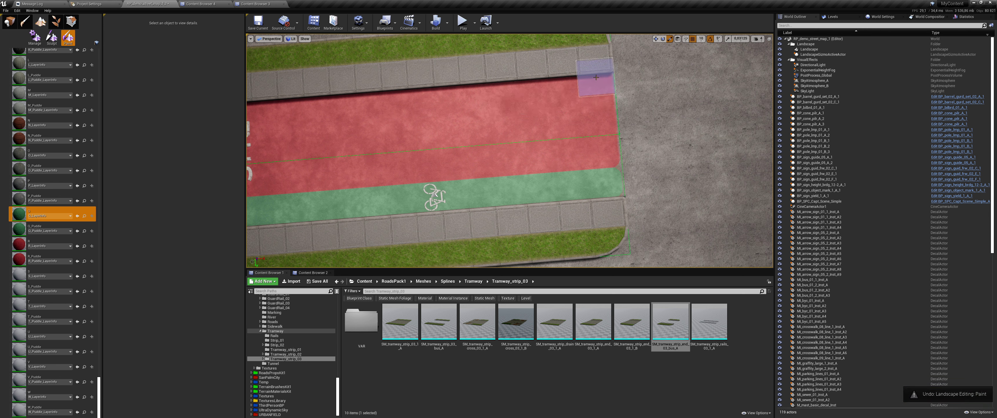
mouse_move(593, 80)
mouse_down()
mouse_move(497, 89)
mouse_move(590, 87)
mouse_up()
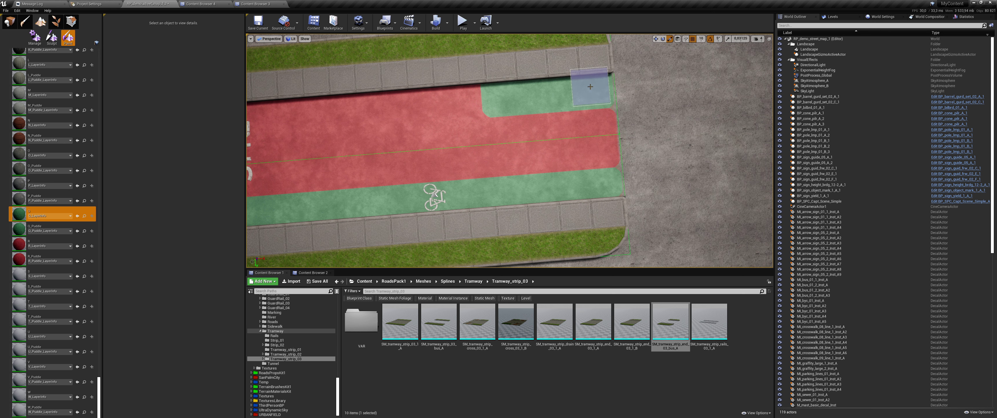
key(ctrl+z)
drag(590, 86, 258, 103)
middle_drag(257, 104, 412, 133)
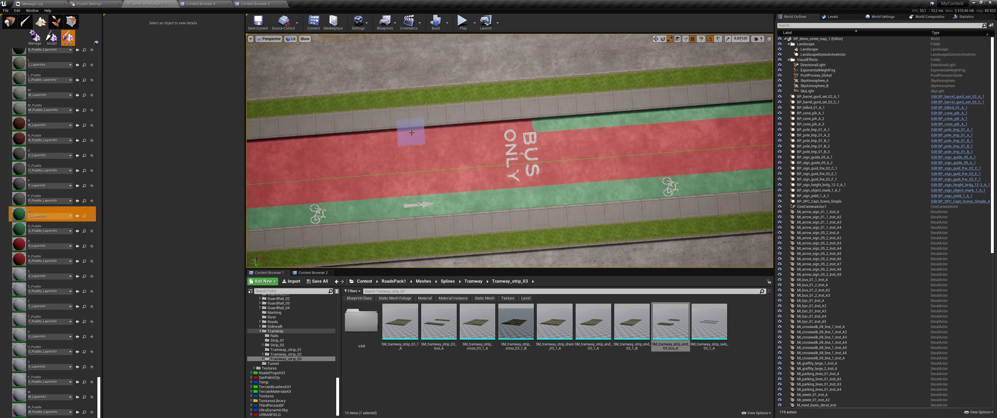
drag(412, 133, 541, 124)
key(ctrl+z)
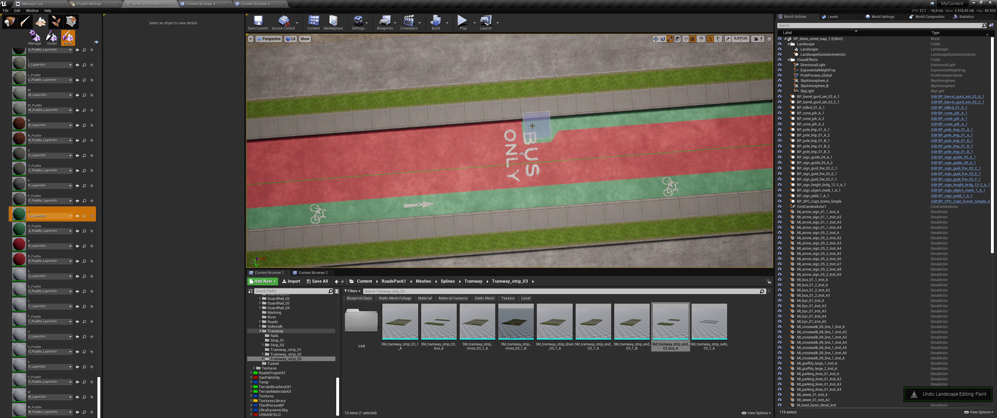
drag(535, 123, 415, 130)
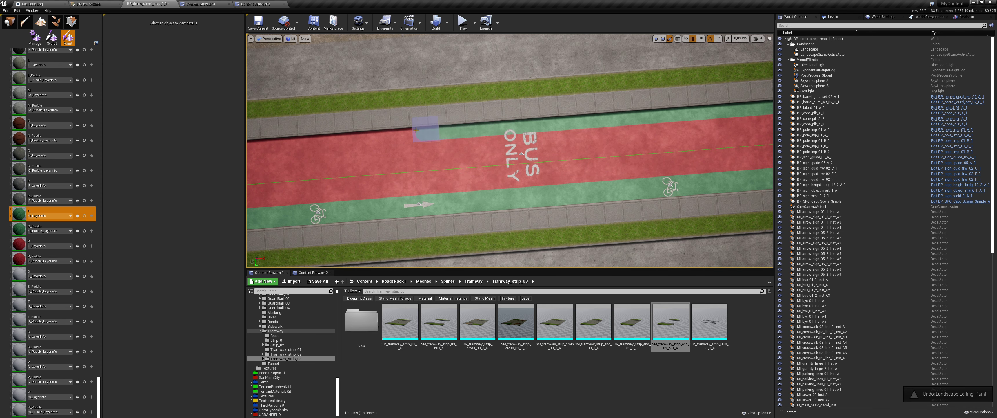
Extend the green strip along the bus lane's top edge past the BUS LANE marking.
mouse_move(367, 143)
right_down()
mouse_move(411, 140)
mouse_move(391, 140)
right_up()
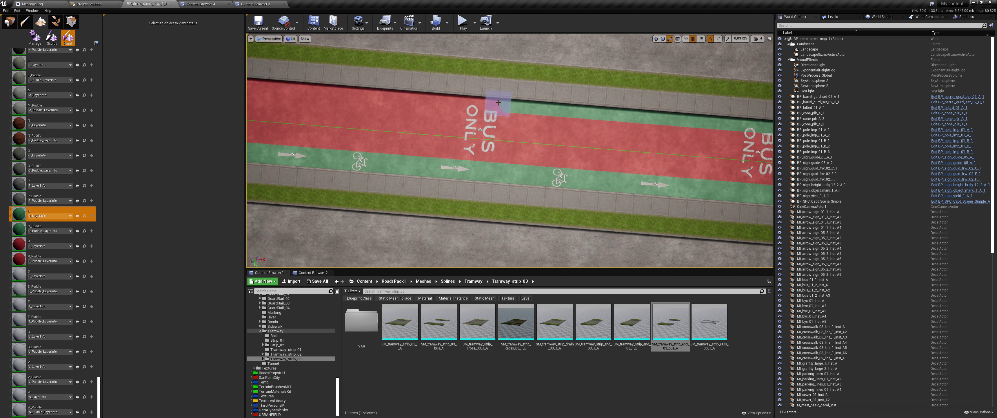
drag(484, 102, 314, 92)
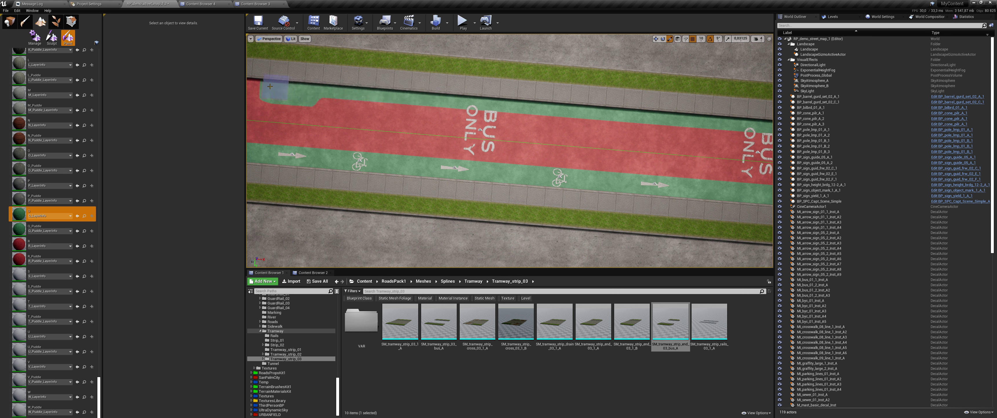
key(ctrl+z)
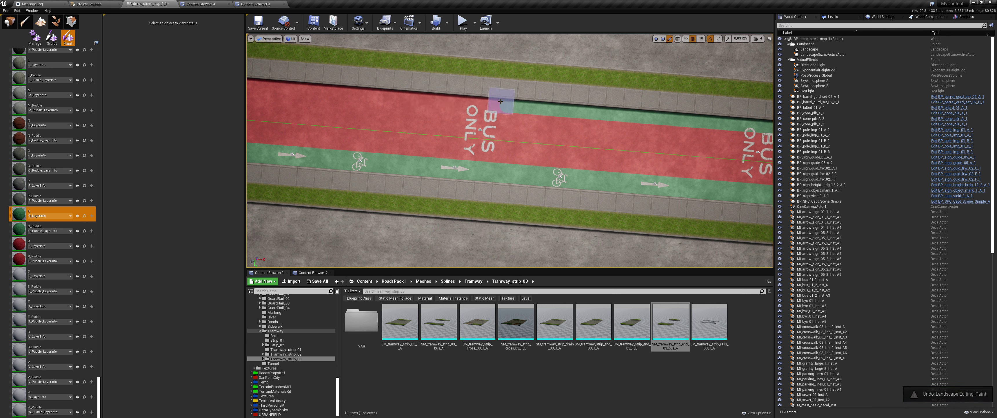
drag(500, 101, 360, 96)
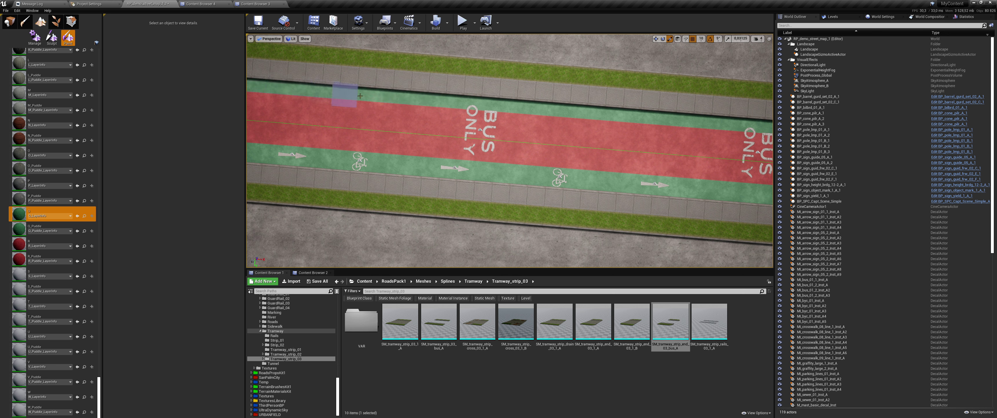
middle_drag(360, 96, 377, 93)
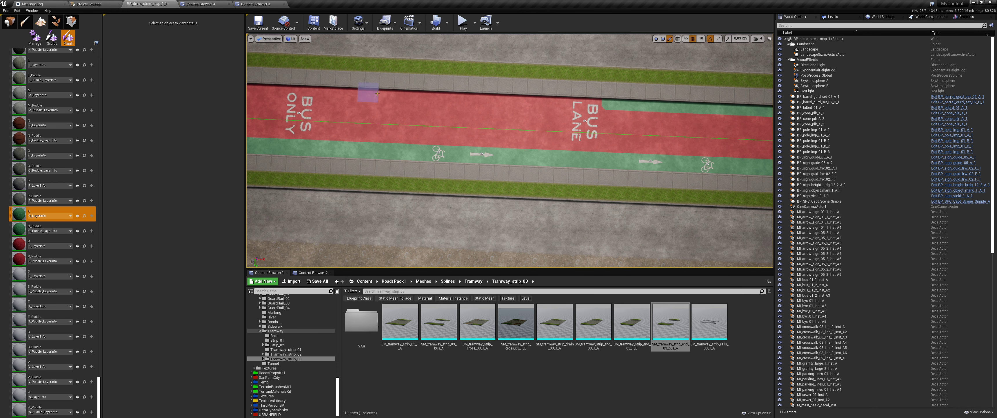
drag(456, 94, 596, 100)
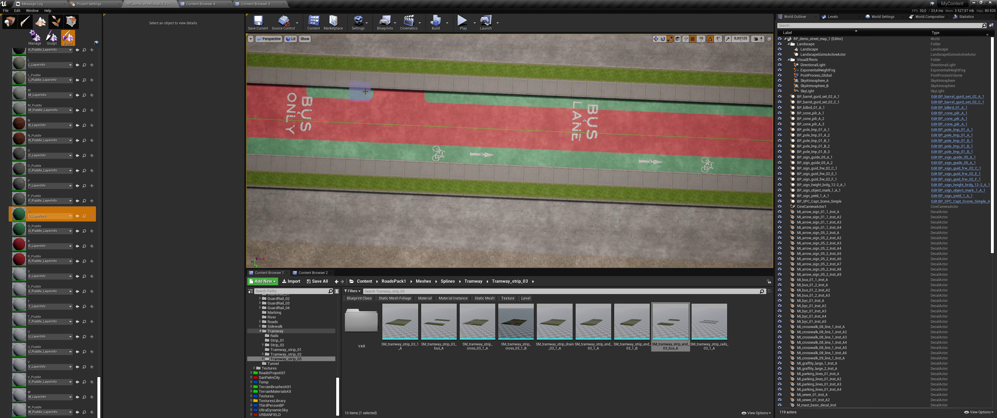
right_drag(476, 97, 515, 105)
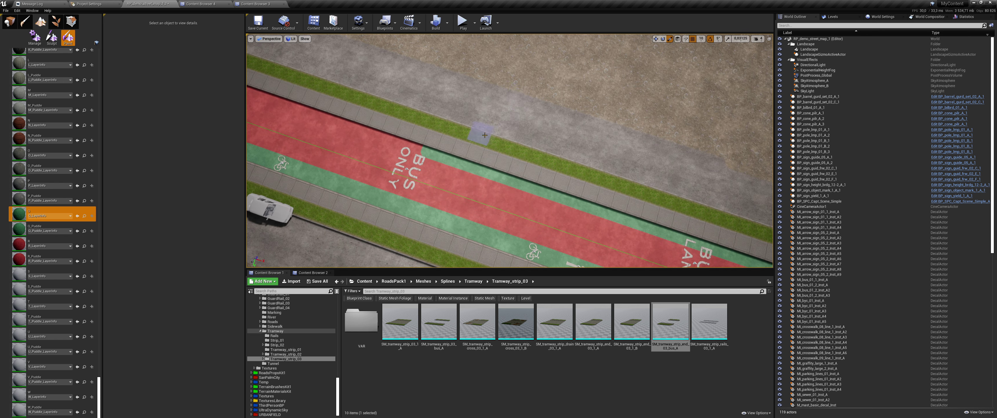
right_drag(485, 135, 362, 149)
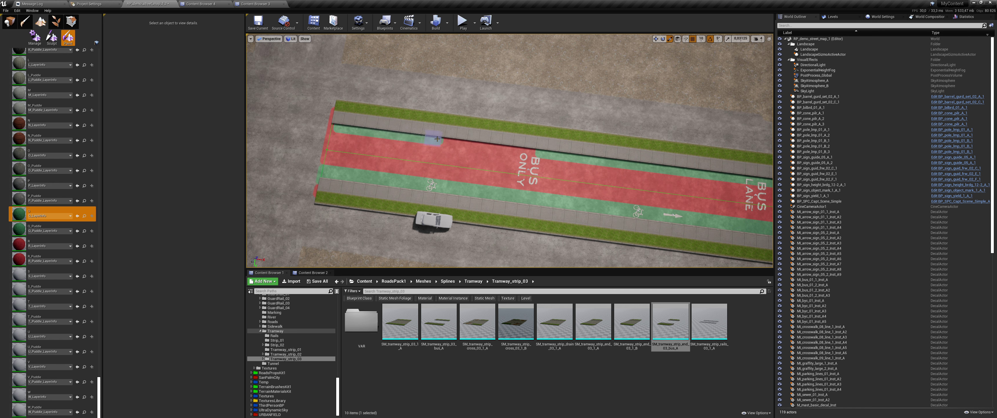
mouse_move(538, 151)
right_down()
mouse_move(484, 97)
mouse_move(517, 254)
mouse_move(467, 155)
right_up()
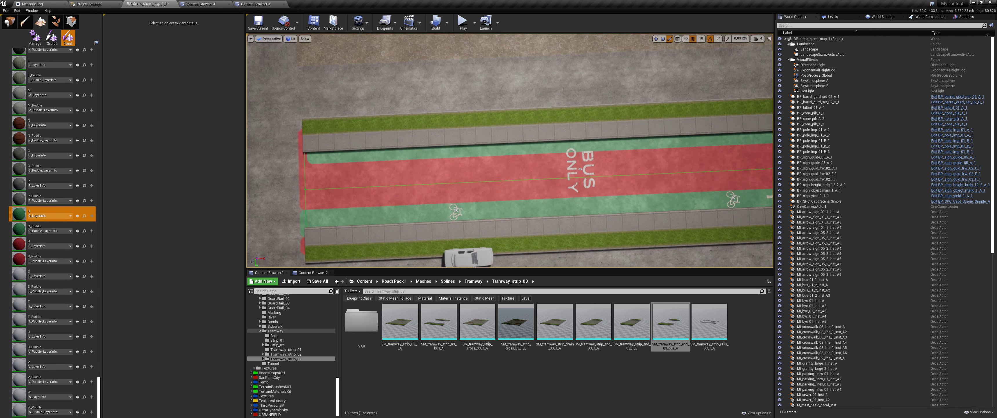
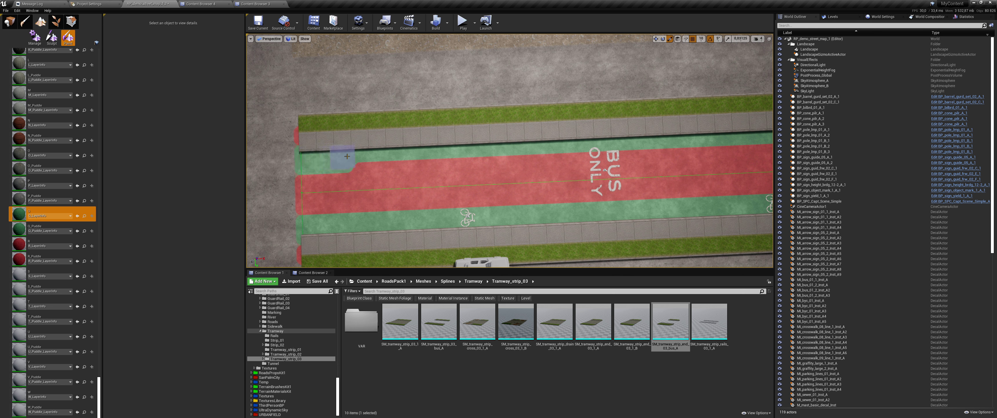
Paint the green layer along the upper cycle strip to cover the red notch.
drag(347, 156, 700, 146)
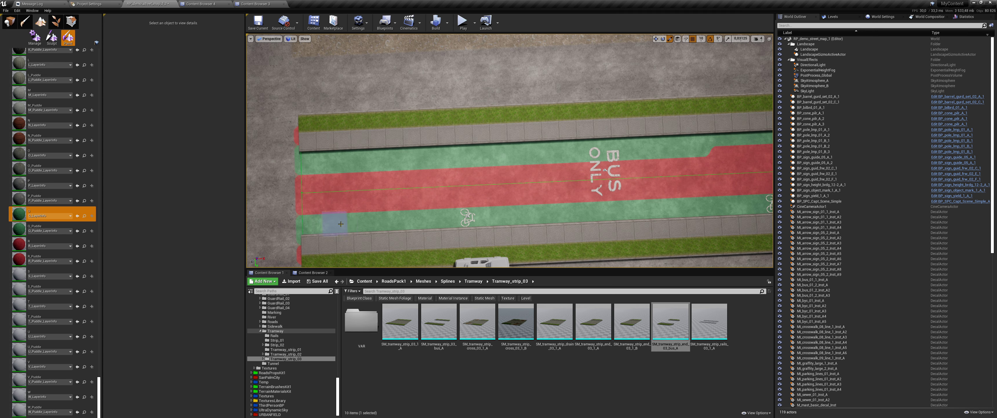
right_drag(341, 223, 347, 186)
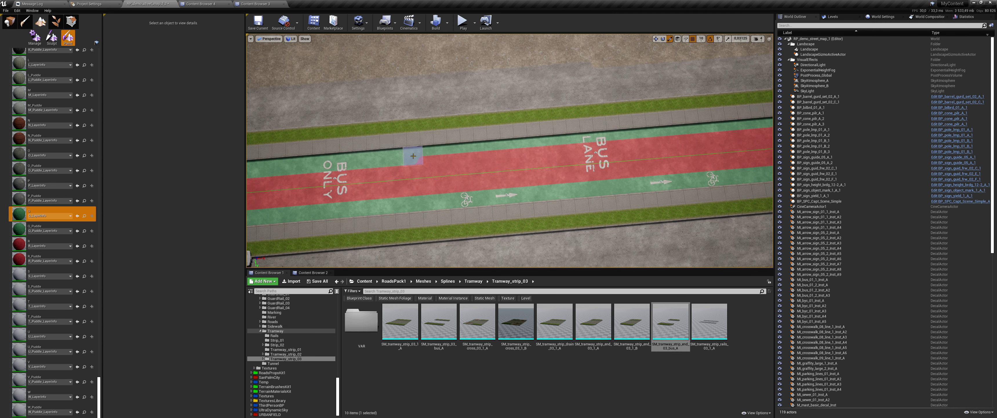
drag(422, 154, 547, 145)
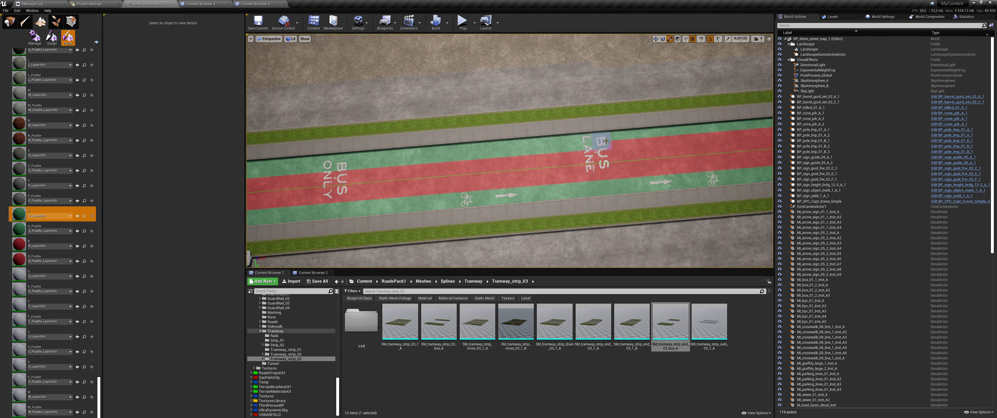
right_drag(635, 145, 619, 144)
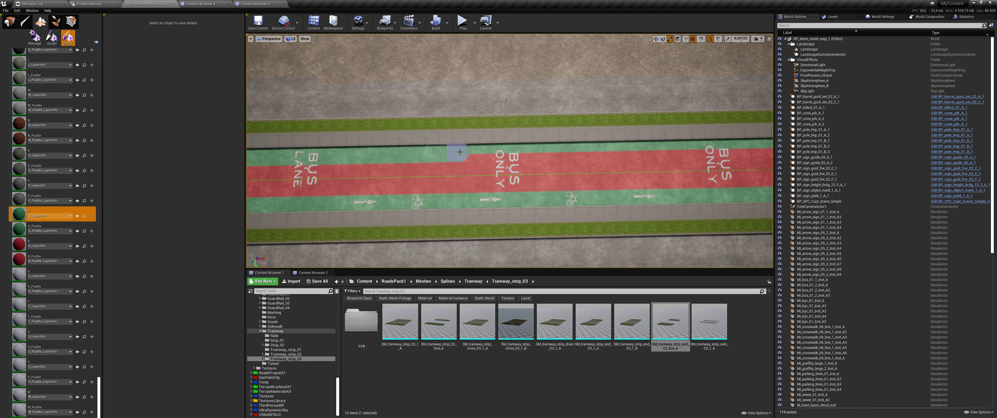
drag(459, 151, 665, 147)
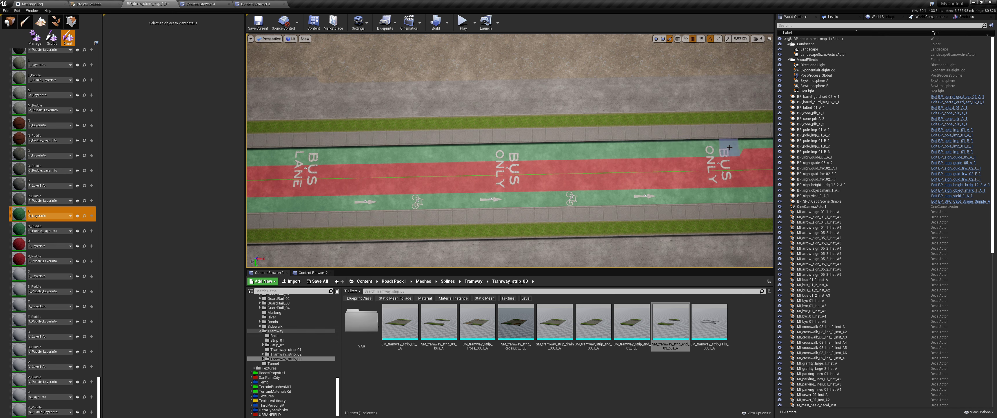
right_drag(561, 163, 519, 128)
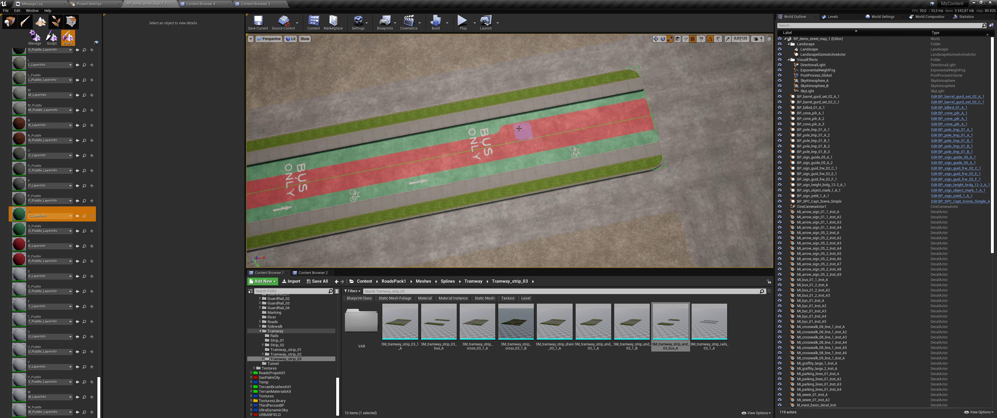
Undo the last two stray paint strokes and look along the bus lane.
key(ctrl+z)
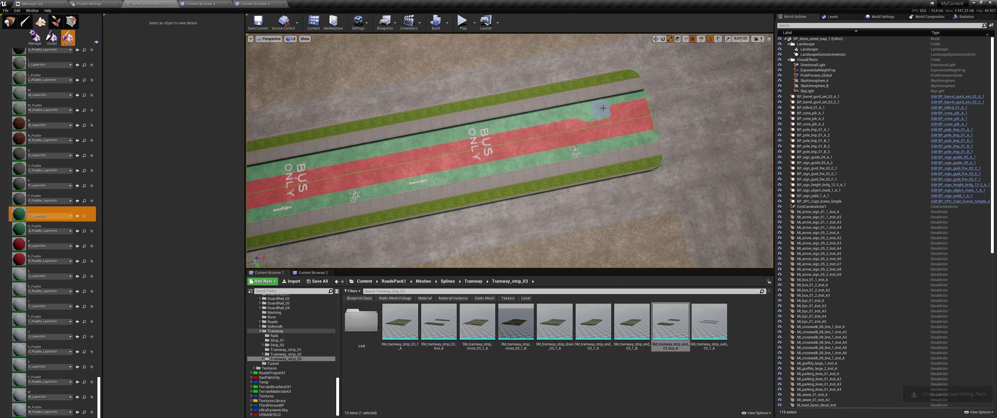
key(ctrl+z)
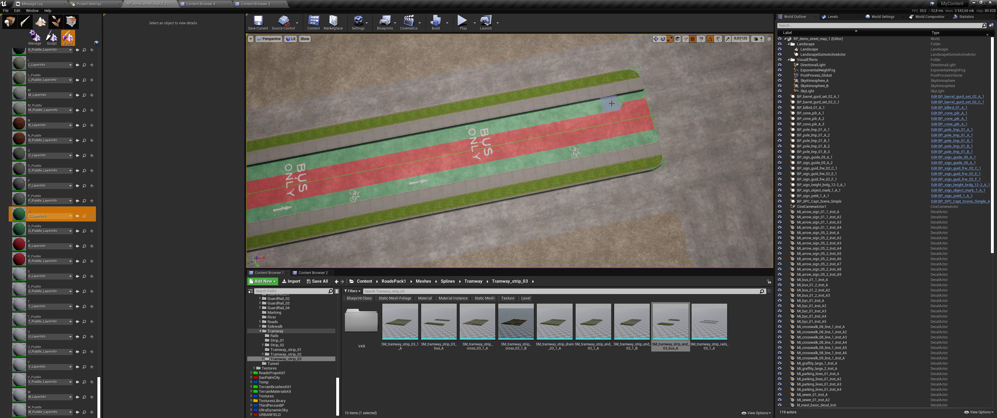
right_drag(636, 98, 542, 128)
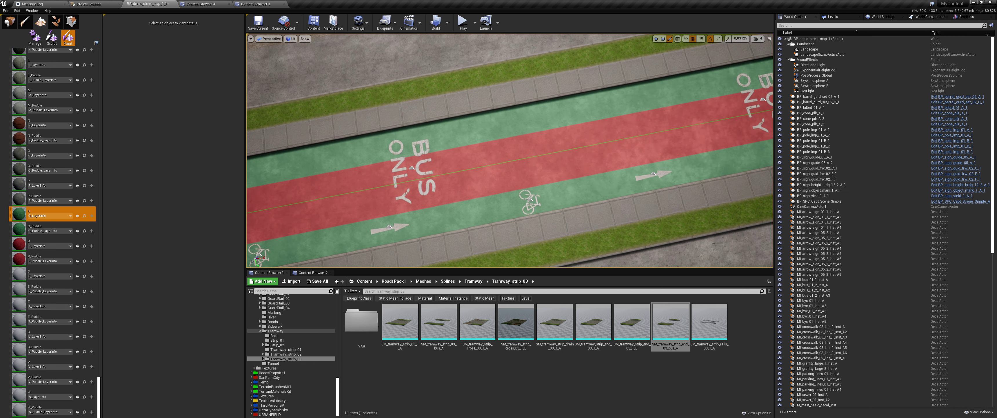
Leave painting, select the bus lane spline segment, and enter Place mode with Shift+1.
click(35, 37)
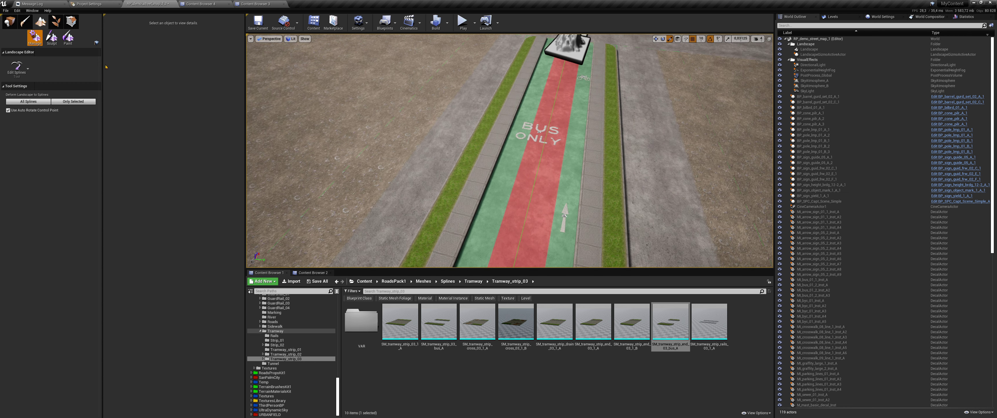
click(563, 215)
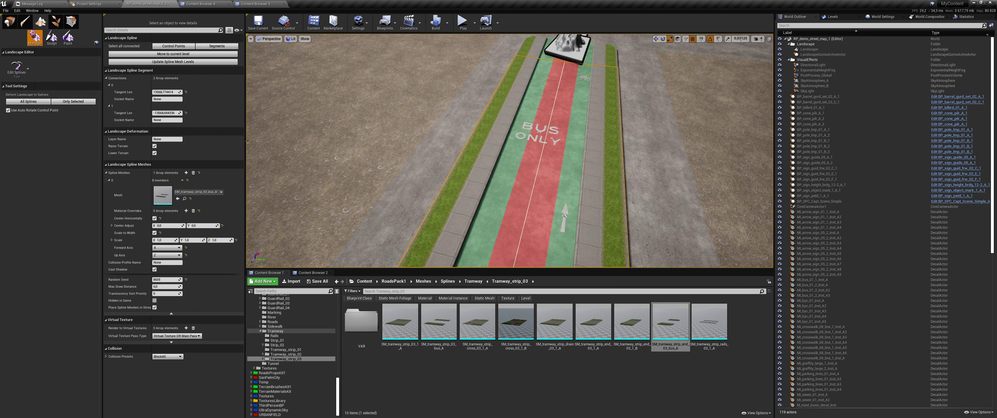
key(shift+1)
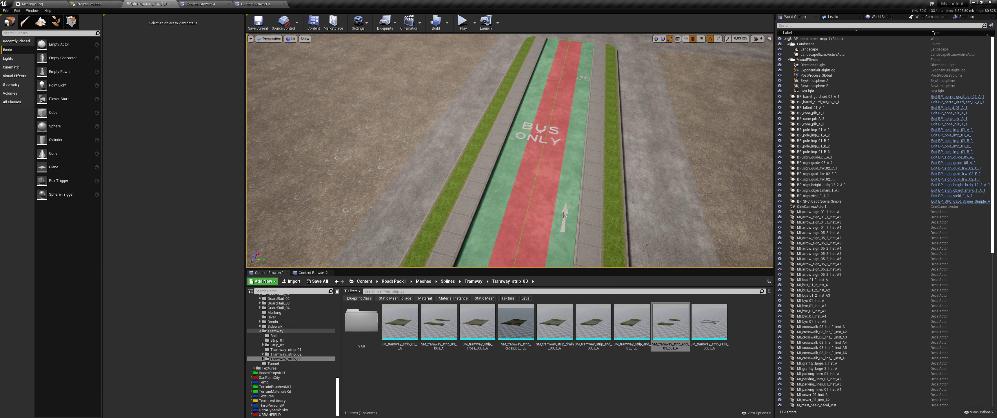
Select the arrow decal, then look down and select the near BUS ONLY decal.
click(565, 214)
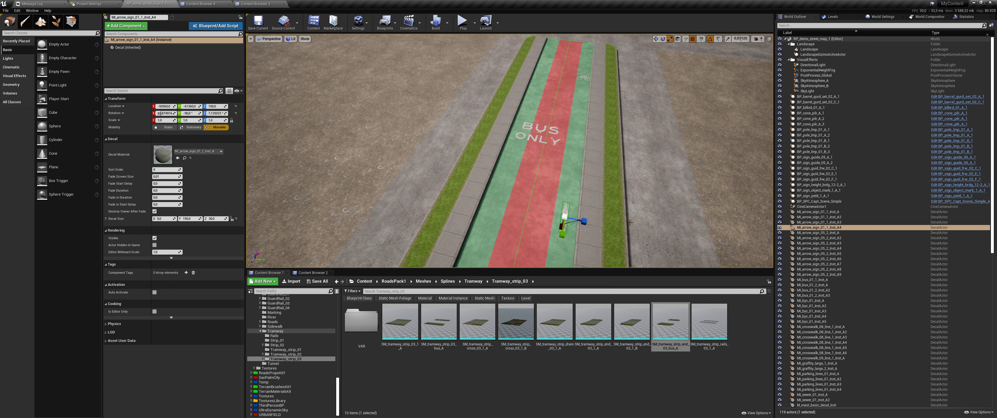
mouse_move(582, 89)
alt+mouse_down()
mouse_move(542, 117)
mouse_move(526, 77)
alt+mouse_up()
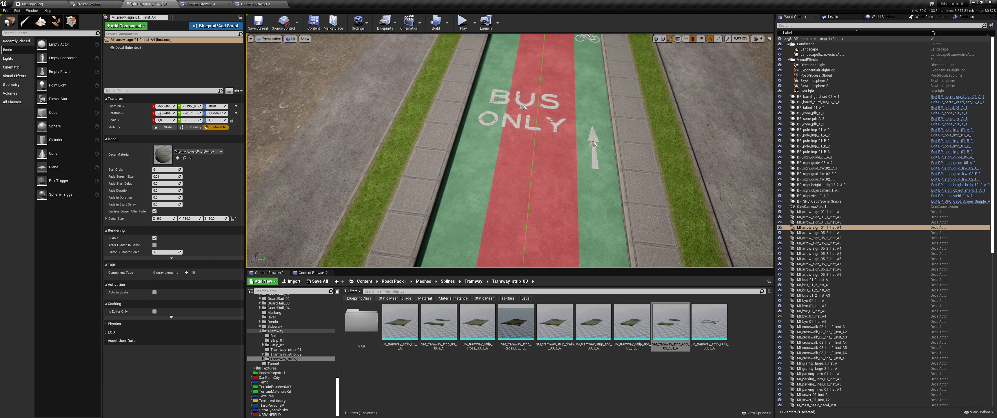
alt+drag(519, 227, 507, 160)
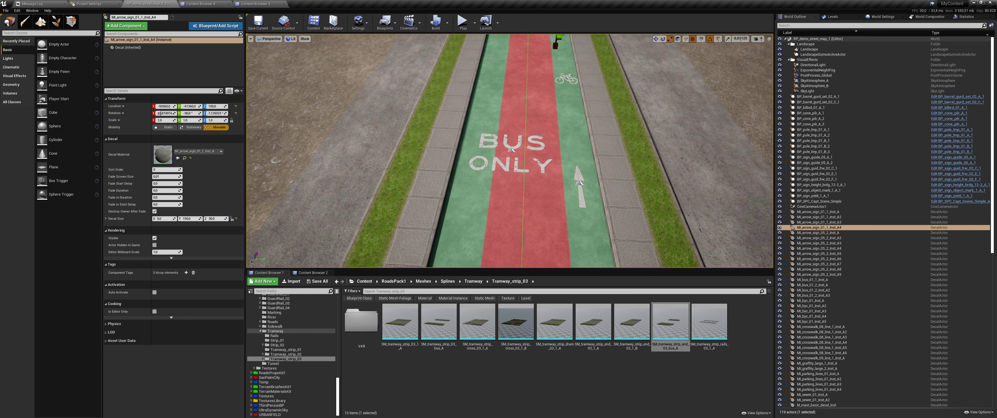
click(507, 161)
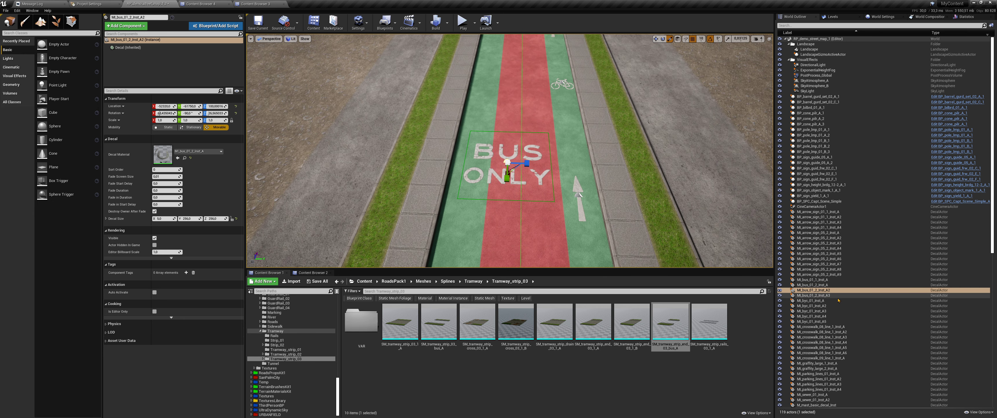
Add the other bus decal to the selection, frame them, and slide them along the lane.
ctrl+click(810, 280)
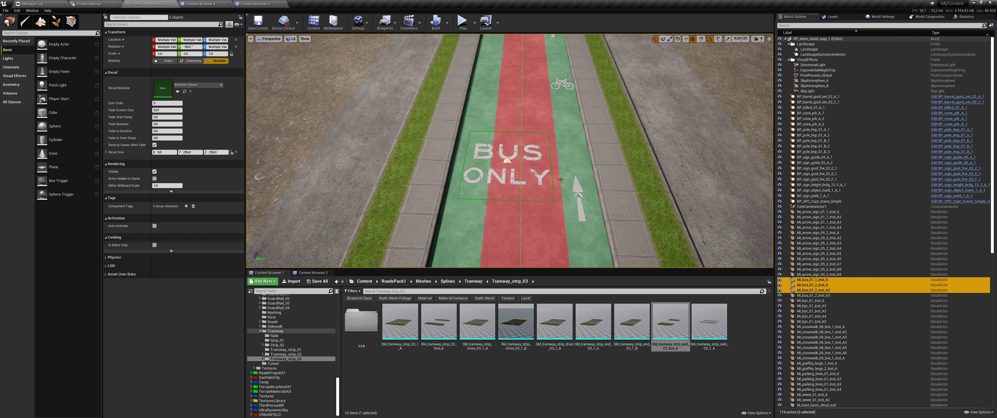
key(f)
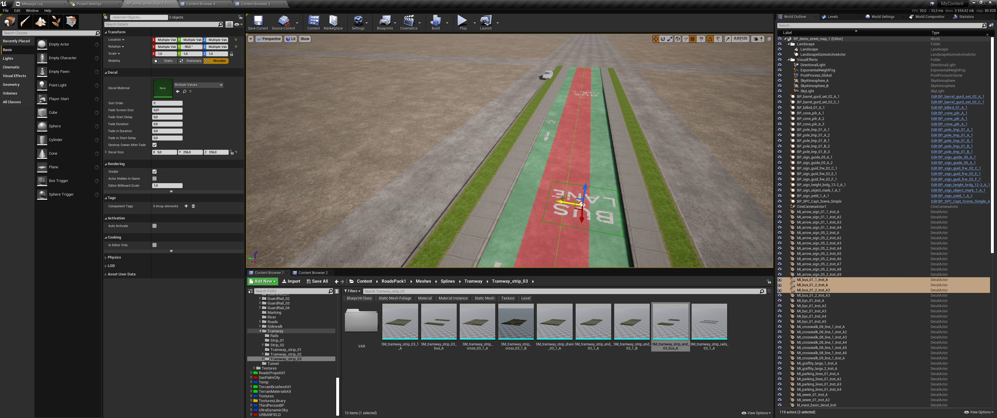
drag(561, 201, 538, 200)
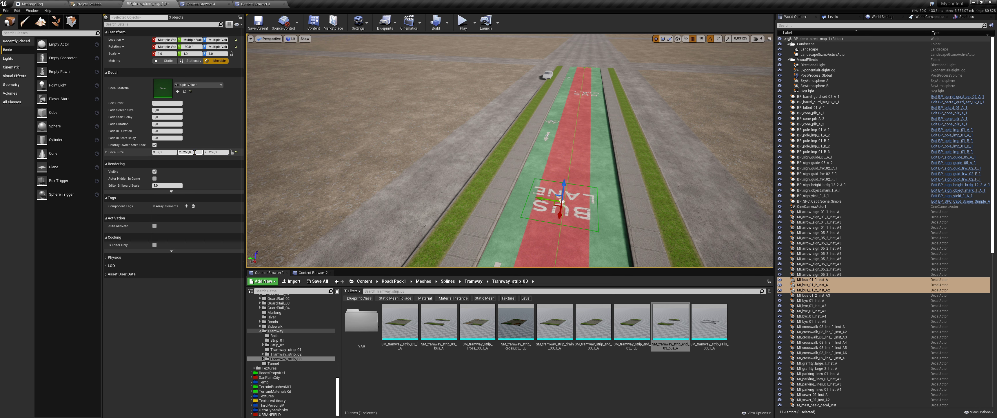
Set the bus decals' Decal Size Z to 200, undoing a mistaken size Y change.
text(0)
key(Return)
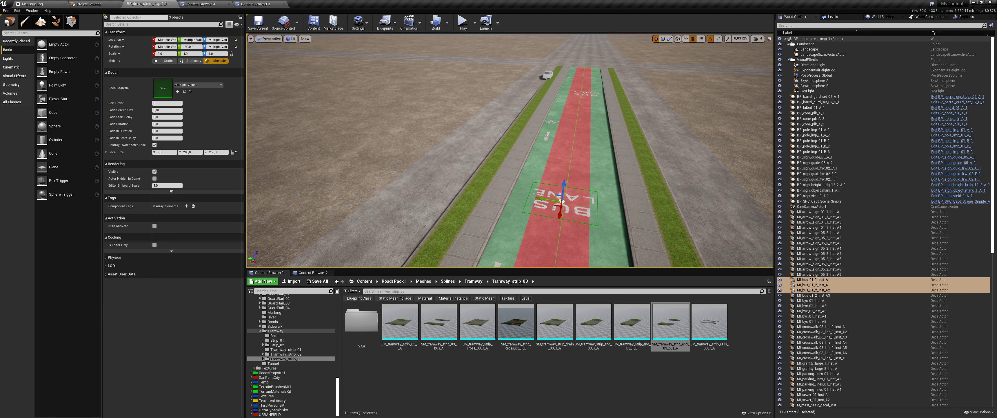
key(ctrl+z)
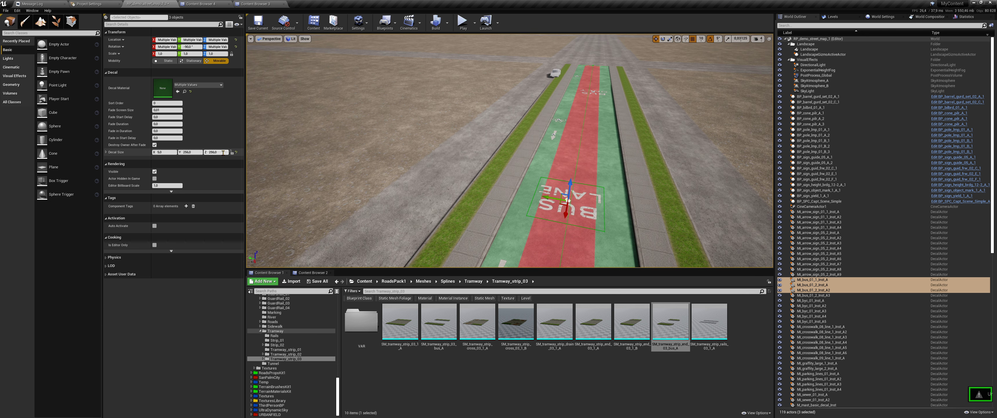
click(224, 152)
text(00)
key(Return)
Orbit around the road and select the landscape to review the resized decals.
mouse_move(256, 153)
alt+mouse_down()
mouse_move(517, 159)
mouse_move(554, 147)
mouse_move(476, 146)
alt+mouse_up()
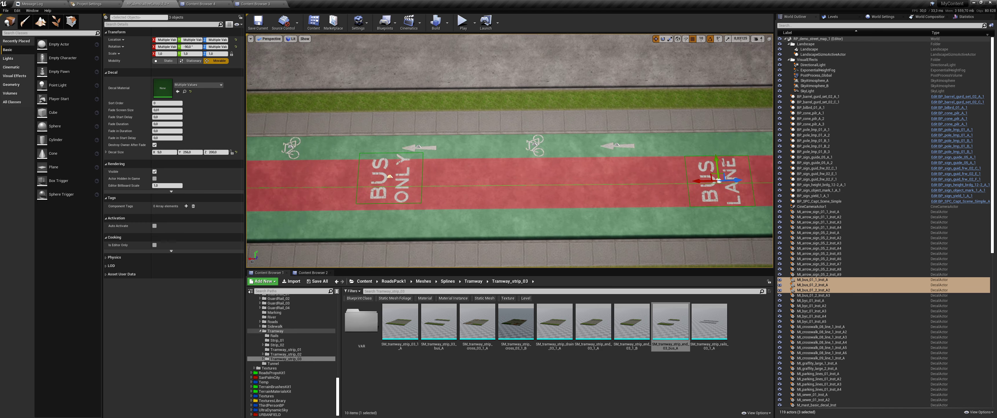
middle_drag(476, 145, 496, 145)
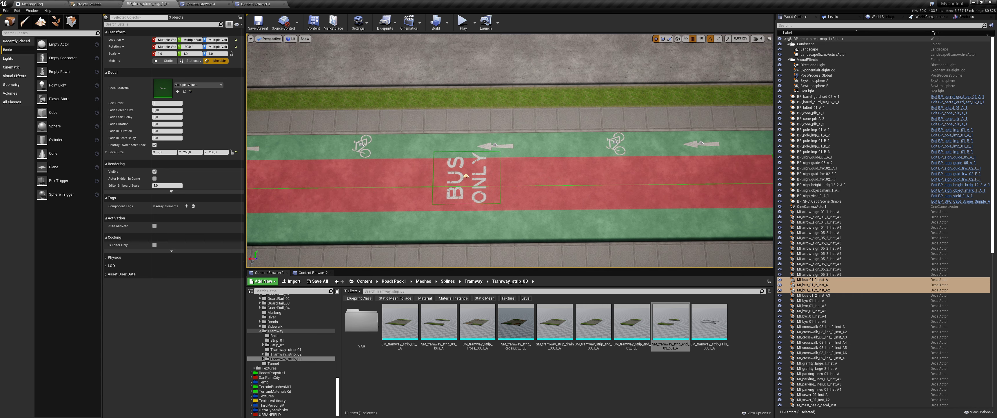
click(469, 176)
alt+drag(473, 181, 496, 174)
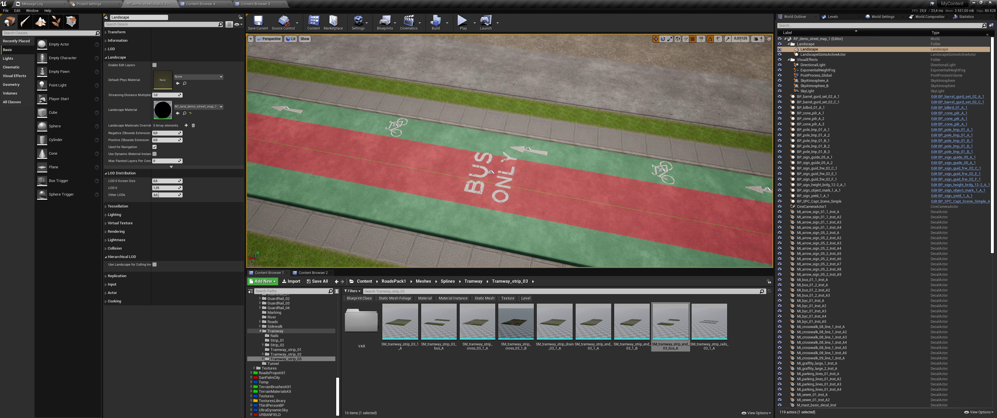
Select the near BUS ONLY decal and add the second one, leaving the landscape unselected.
alt+drag(549, 177, 504, 178)
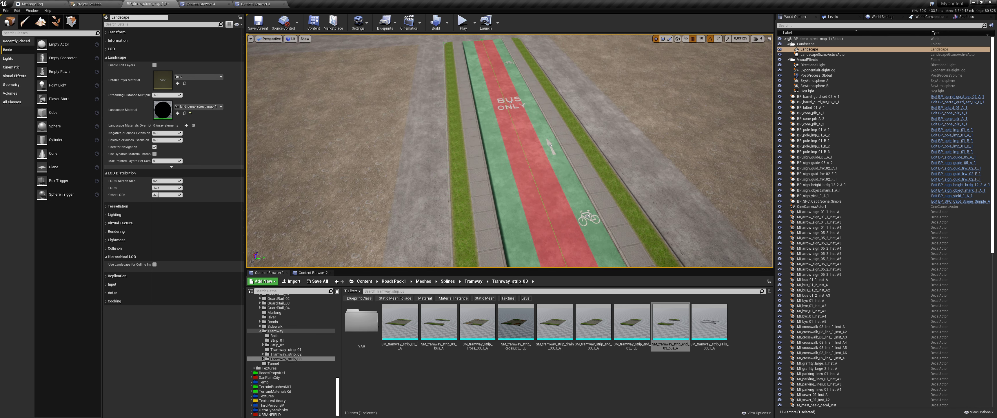
scroll(527, 174, up, 3)
scroll(527, 174, up, 3)
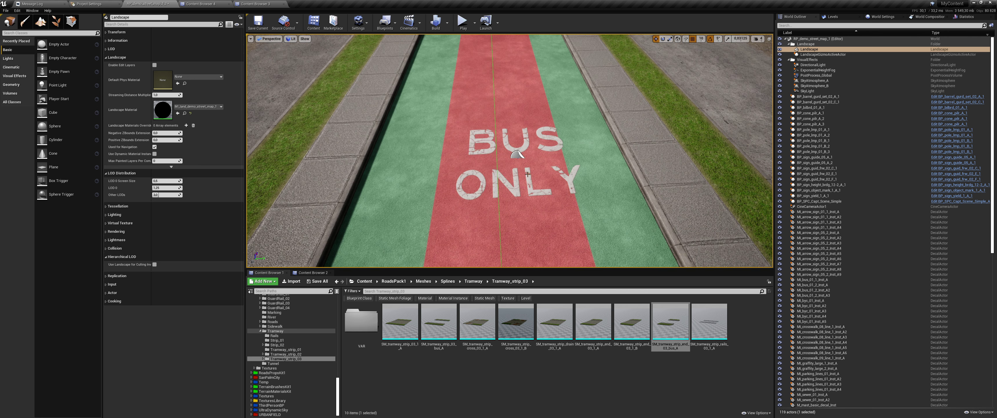
scroll(516, 155, down, 5)
scroll(525, 199, up, 3)
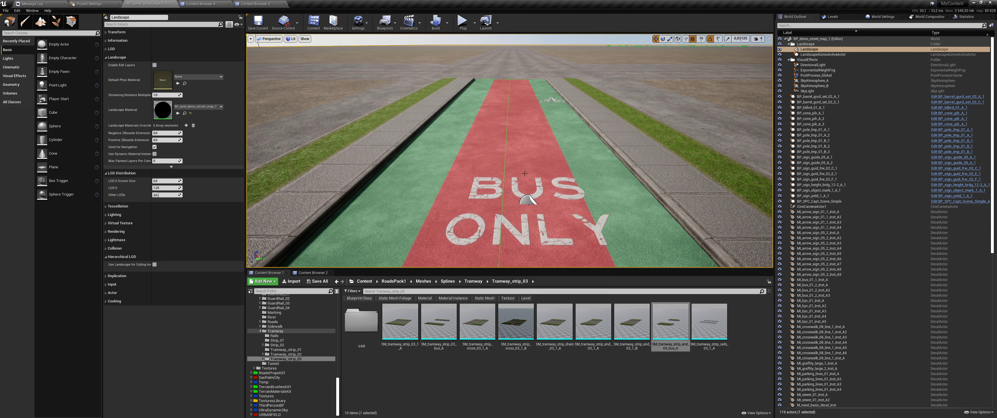
click(525, 200)
alt+drag(565, 219, 460, 201)
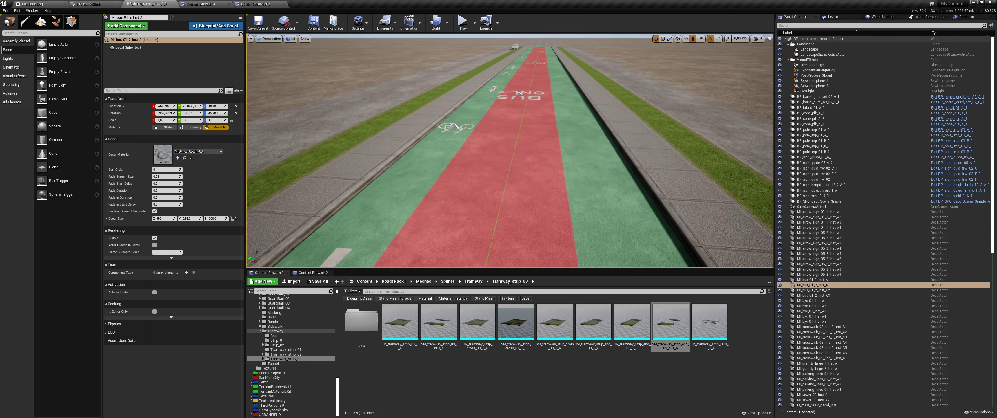
ctrl+click(465, 188)
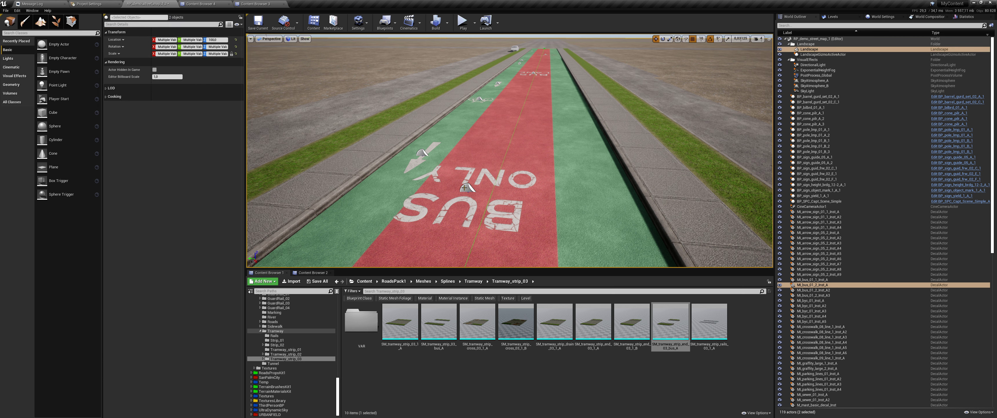
ctrl+click(466, 187)
ctrl+click(467, 188)
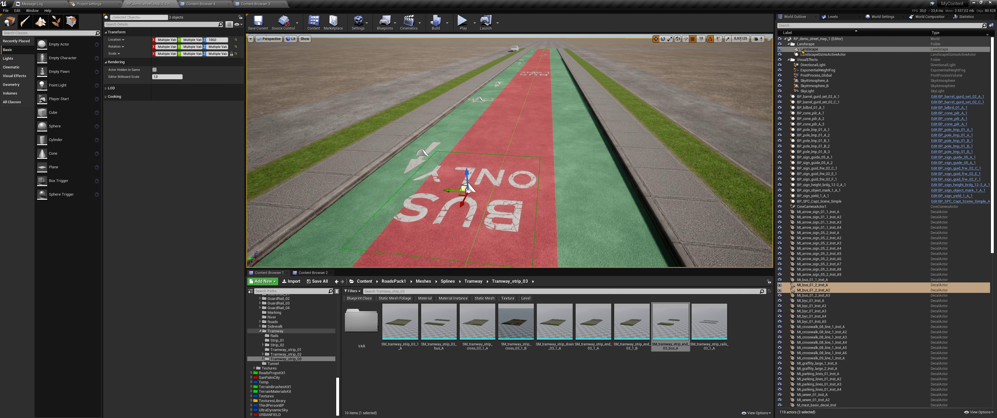
Shift both BUS ONLY markings sideways to the centre of the red lane.
scroll(467, 188, down, 5)
scroll(466, 187, up, 5)
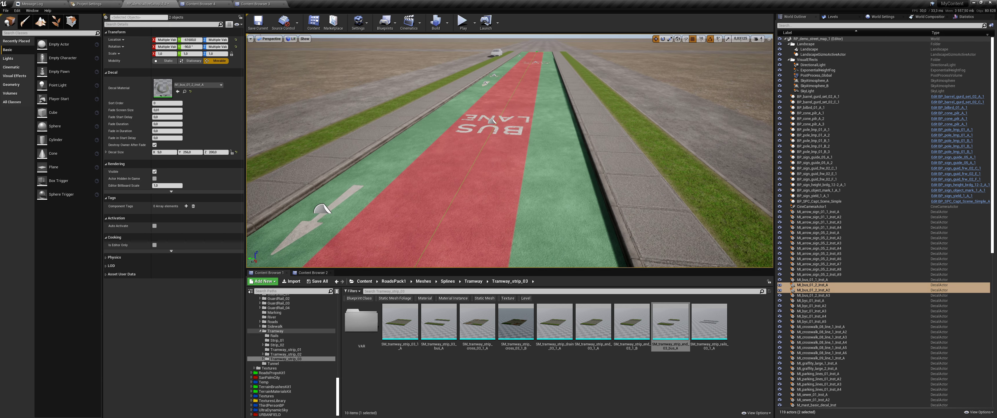
scroll(553, 240, up, 5)
scroll(526, 252, up, 5)
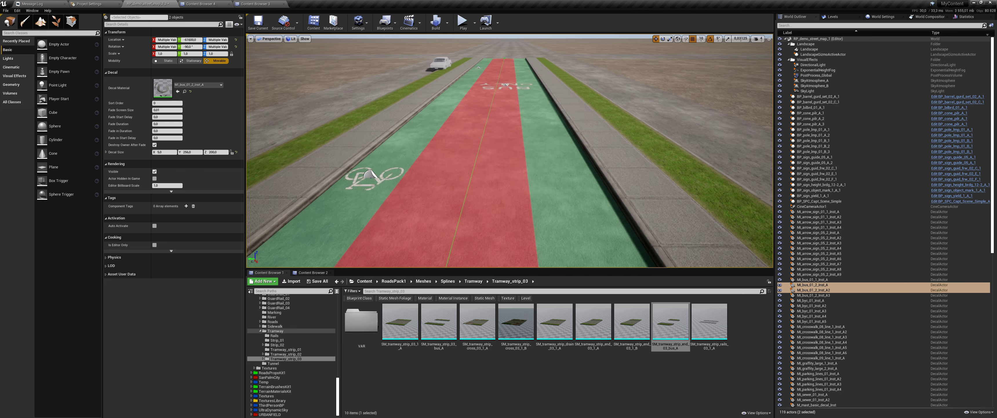
scroll(527, 252, up, 5)
ctrl+click(489, 170)
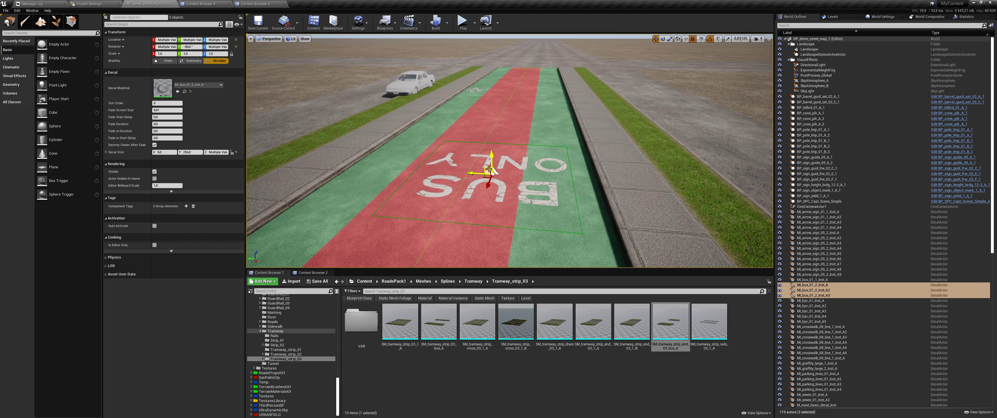
drag(480, 174, 446, 173)
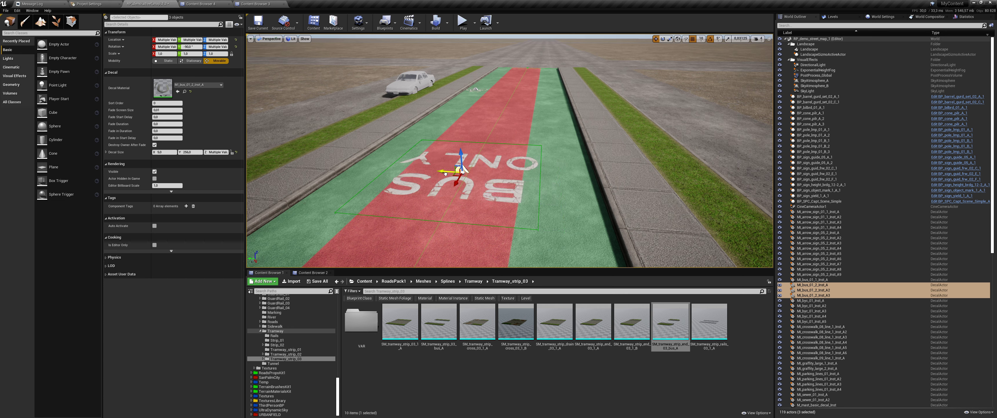
mouse_move(446, 173)
right_down()
mouse_move(310, 124)
mouse_move(657, 100)
mouse_move(641, 91)
mouse_move(494, 203)
mouse_move(539, 151)
mouse_move(425, 125)
mouse_move(349, 128)
right_up()
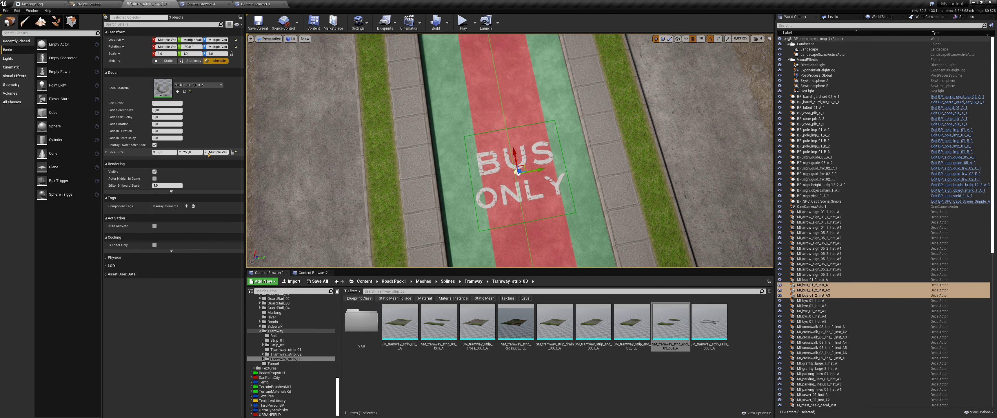
Select the BUS ONLY decal MI_bus_01_2_Inst_A3 using the wireframe view.
scroll(496, 190, up, 5)
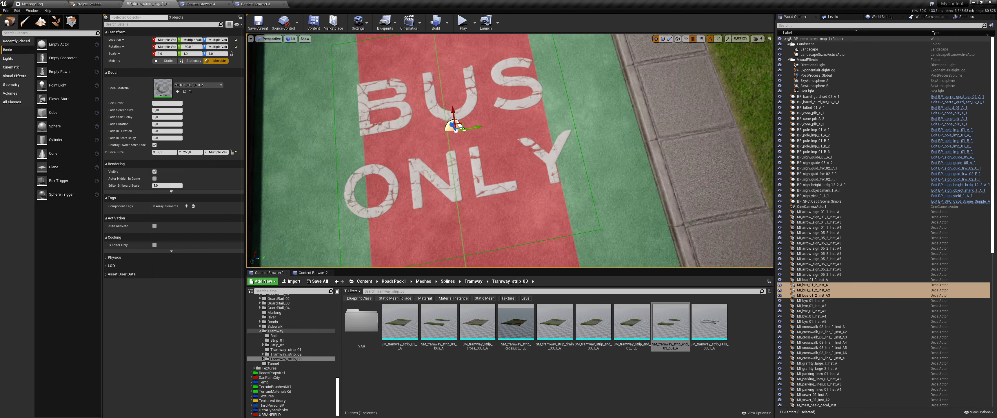
right_drag(496, 189, 496, 189)
click(440, 178)
scroll(440, 178, down, 5)
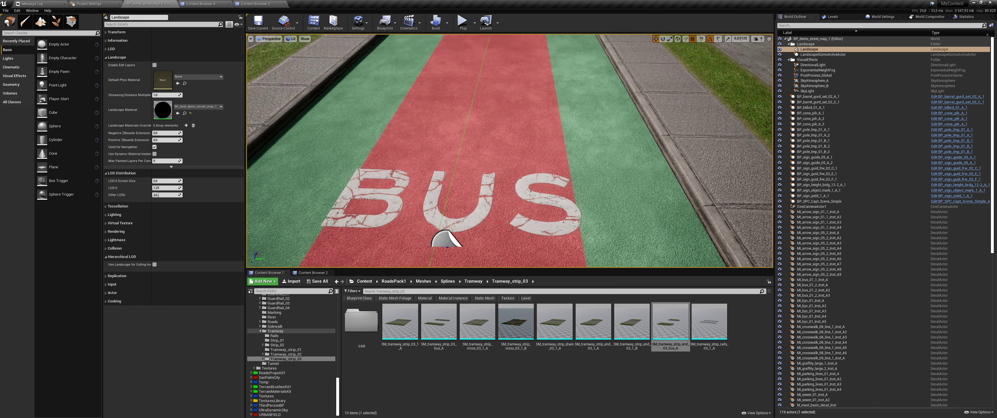
alt+drag(493, 151, 521, 159)
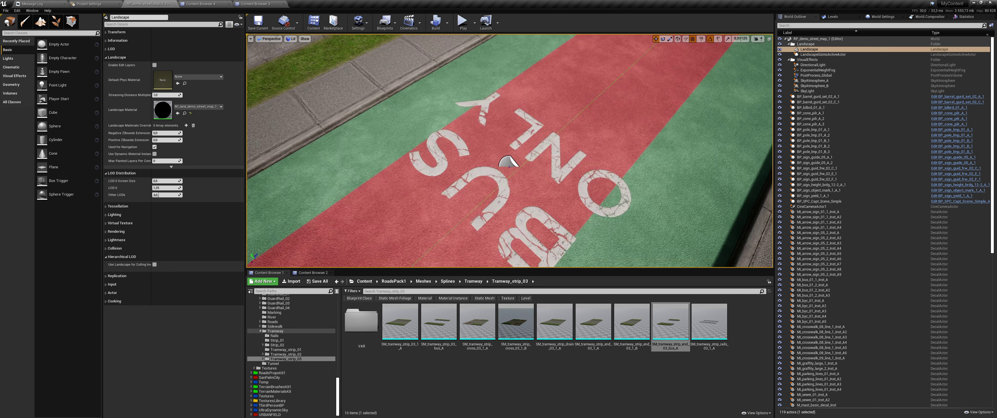
key(alt+2)
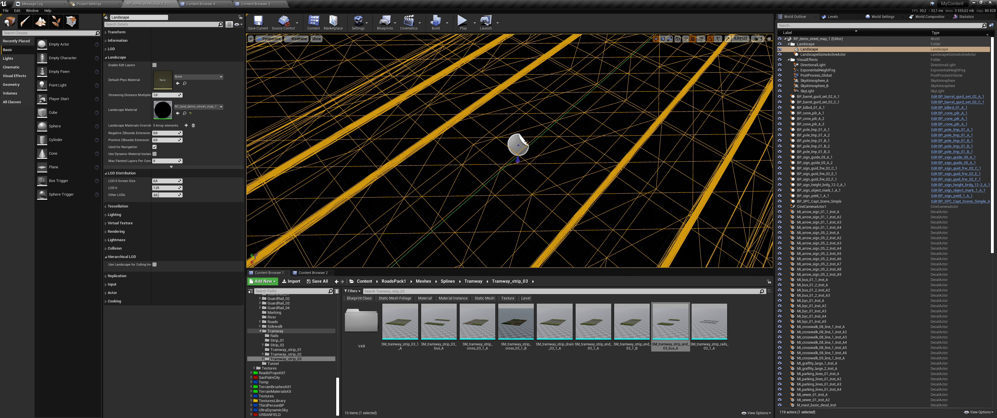
click(517, 143)
key(alt+4)
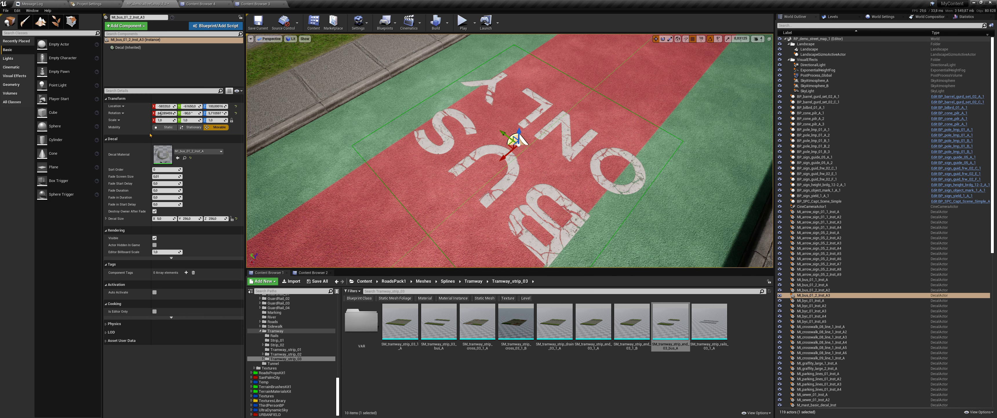
Set that decal's Decal Size Z to 200.
drag(217, 219, 201, 219)
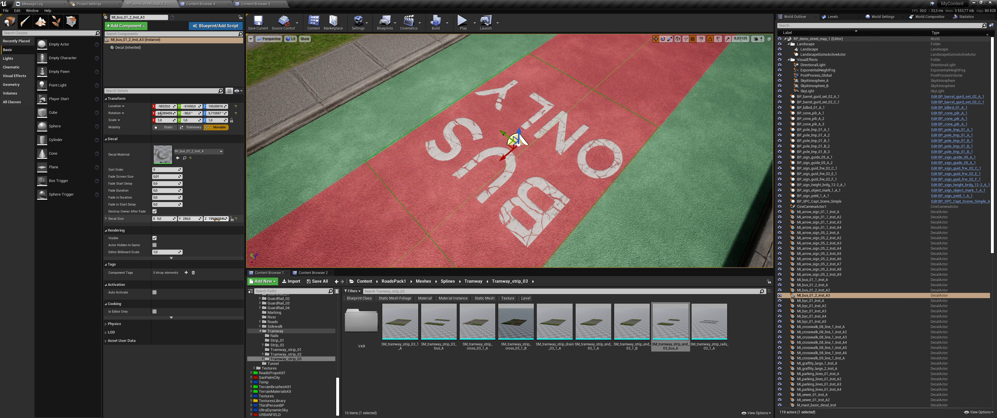
text(0)
key(Return)
alt+drag(408, 187, 562, 183)
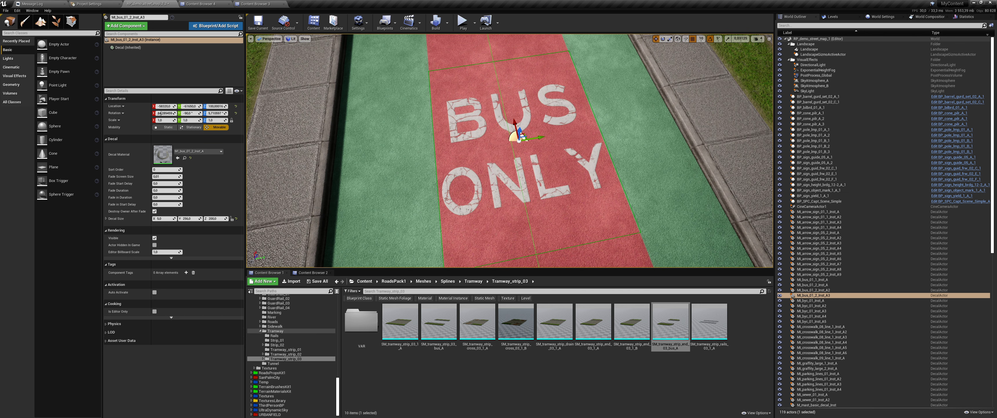
scroll(509, 151, down, 5)
mouse_move(510, 151)
alt+mouse_down()
mouse_move(446, 196)
mouse_move(484, 186)
mouse_move(448, 176)
alt+mouse_up()
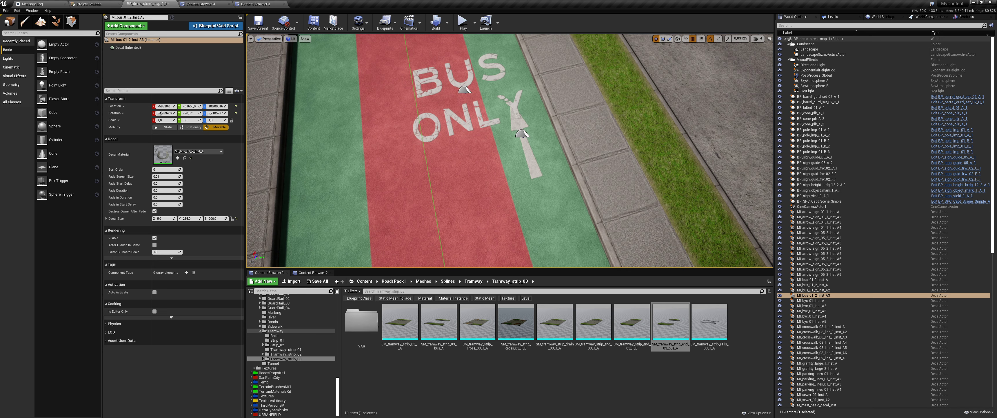
Select another BUS ONLY marking, nudge it sideways, and focus the view on it.
click(464, 89)
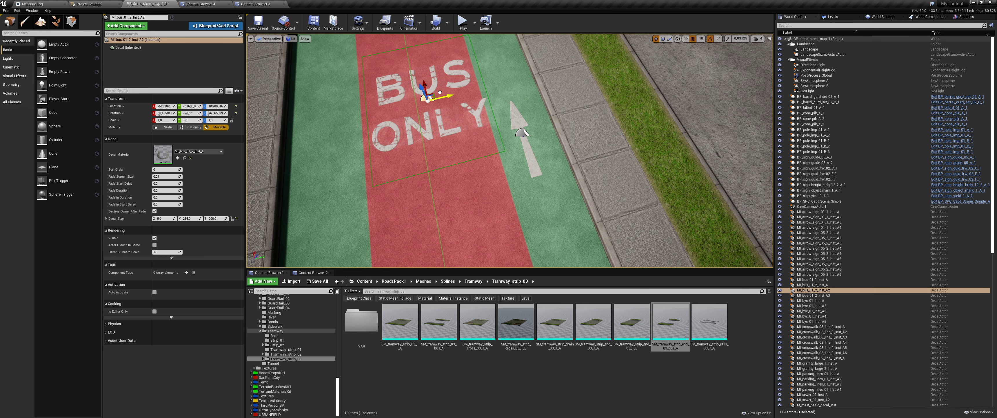
drag(438, 93, 433, 94)
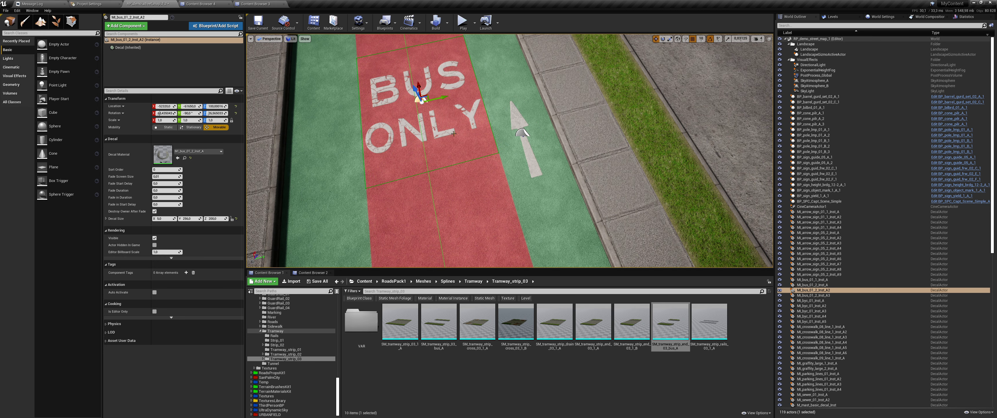
alt+drag(454, 134, 454, 167)
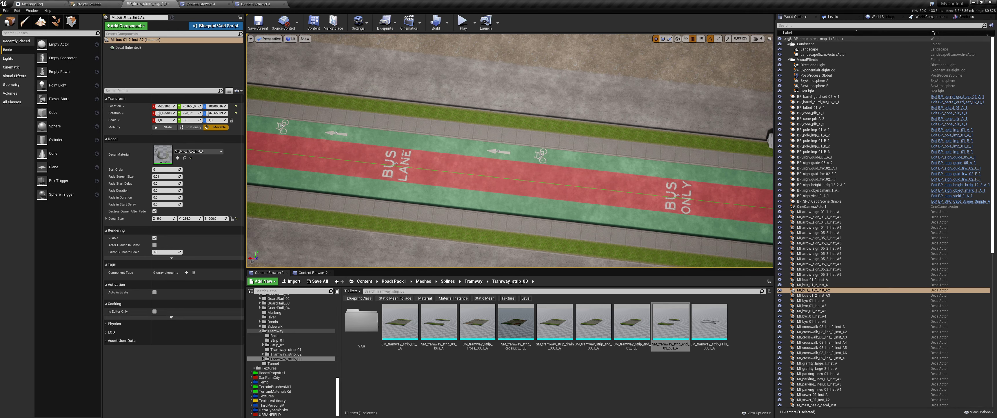
key(f)
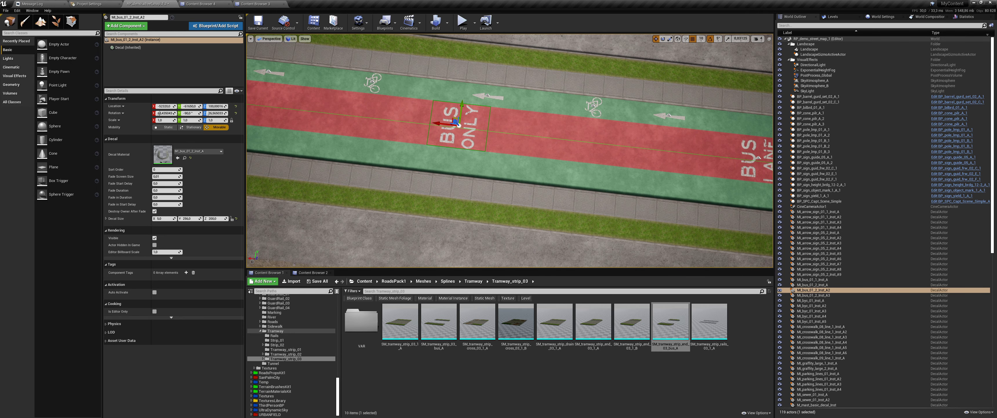
key(Down)
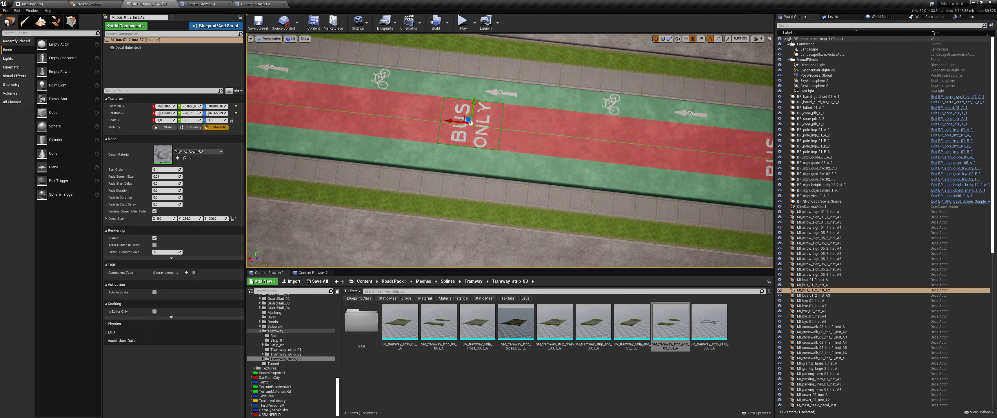
key(f)
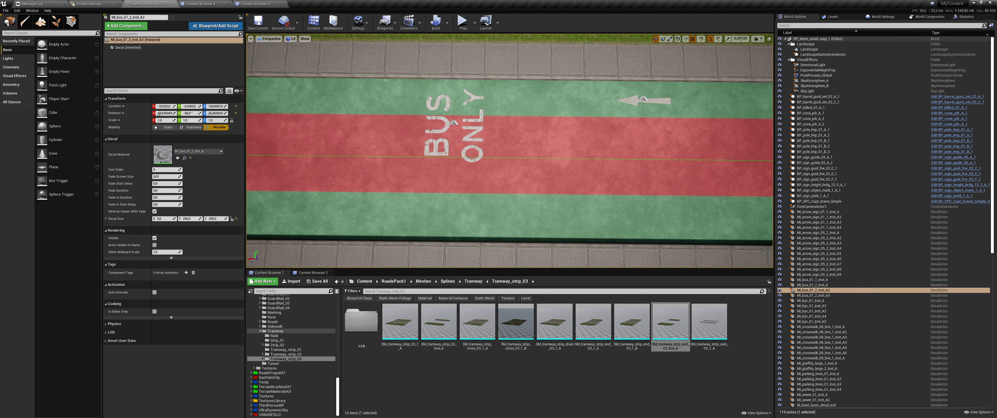
Move the BUS ONLY marking overlapping the green strip back into the red lane.
click(454, 123)
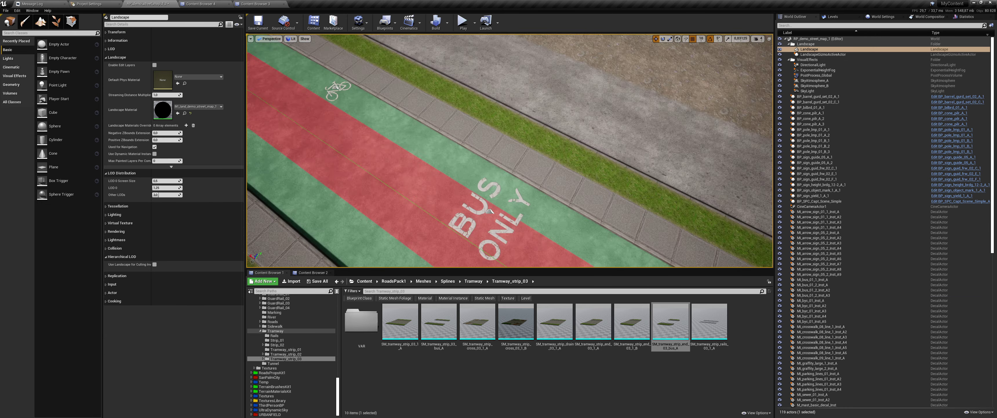
alt+drag(453, 122, 530, 144)
click(529, 129)
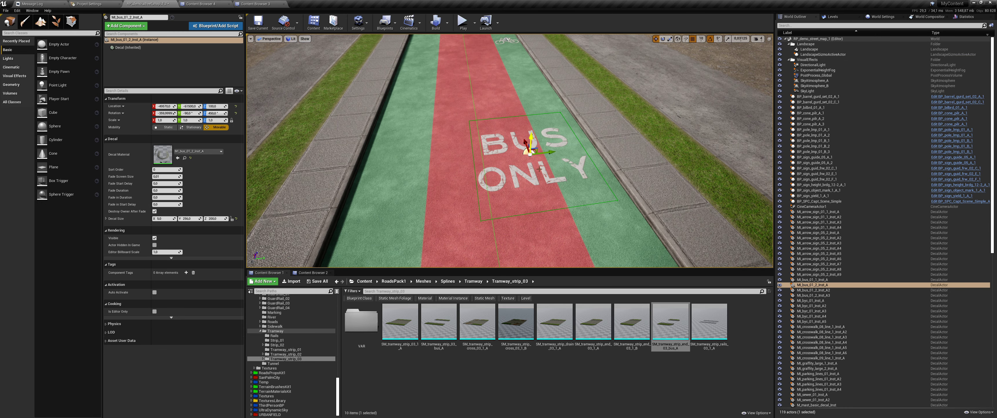
scroll(519, 124, up, 2)
drag(539, 127, 485, 141)
scroll(534, 129, down, 5)
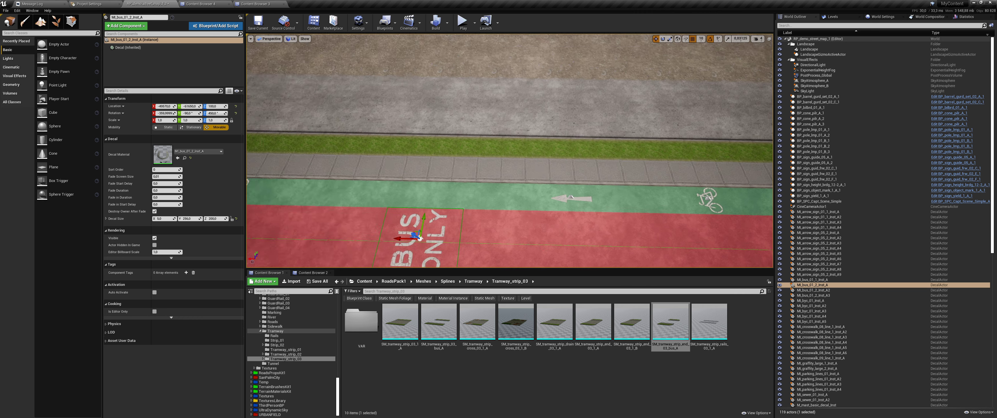
click(484, 142)
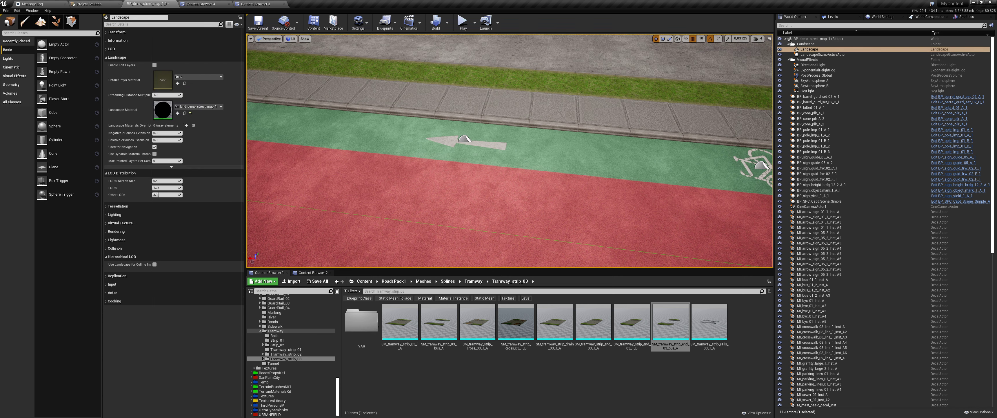
mouse_move(476, 149)
alt+mouse_down()
mouse_move(470, 137)
mouse_move(515, 130)
mouse_move(504, 97)
mouse_move(521, 162)
mouse_move(485, 119)
alt+mouse_up()
Delete three arrow decals from the cycle strips, including the one beside the bike symbol.
click(523, 99)
key(Delete)
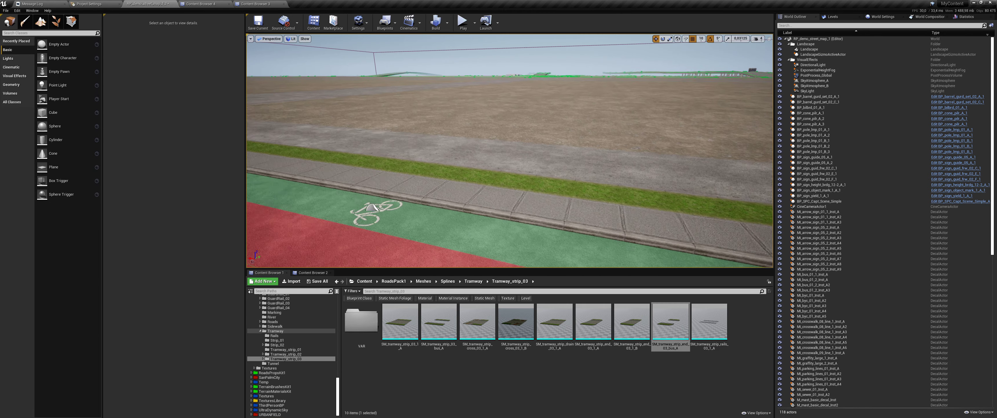
click(452, 113)
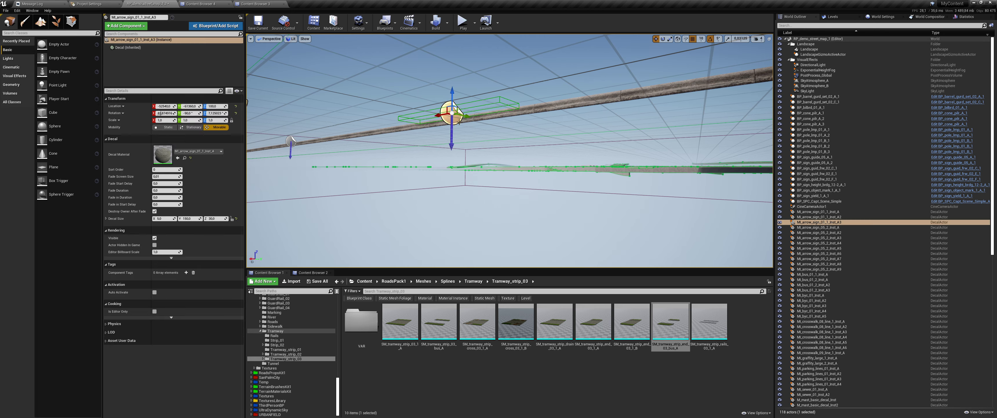
key(Delete)
alt+drag(451, 113, 521, 186)
alt+drag(455, 131, 454, 97)
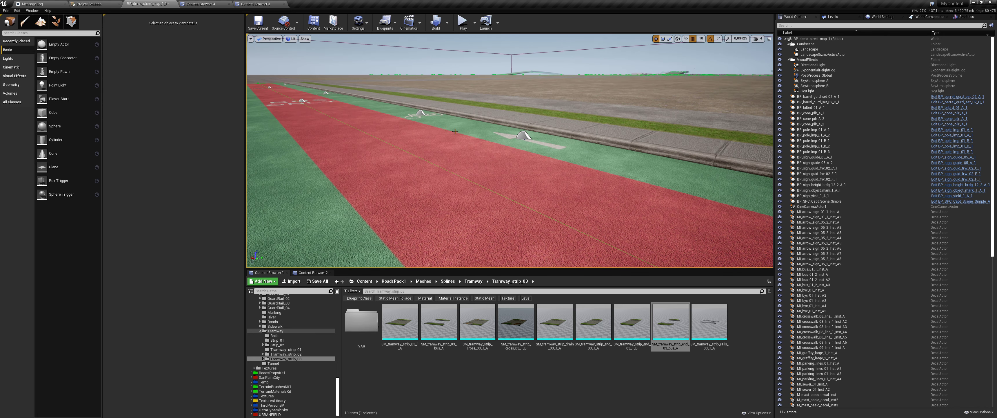
click(522, 135)
key(Delete)
mouse_move(522, 135)
alt+mouse_down()
mouse_move(594, 224)
mouse_move(426, 217)
mouse_move(690, 169)
mouse_move(468, 104)
mouse_move(493, 140)
alt+mouse_up()
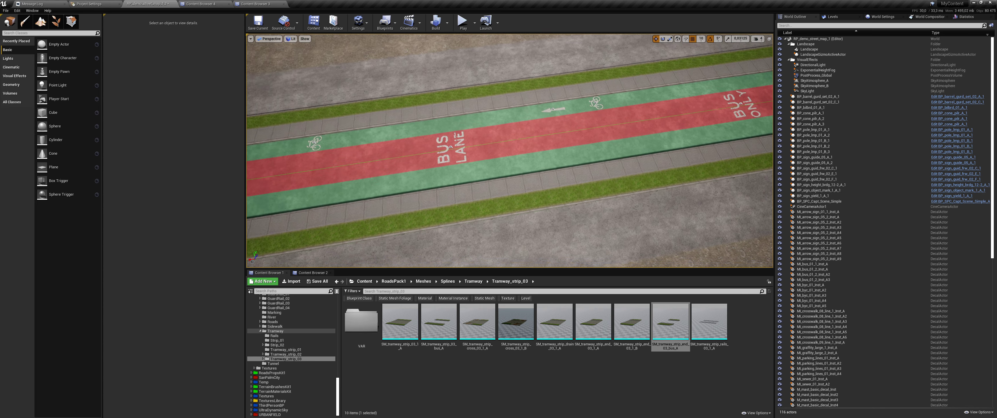
Duplicate the five bike-symbol decals MI_byc_01_Inst_A to A5 and rotate the copies.
click(813, 284)
shift+click(817, 305)
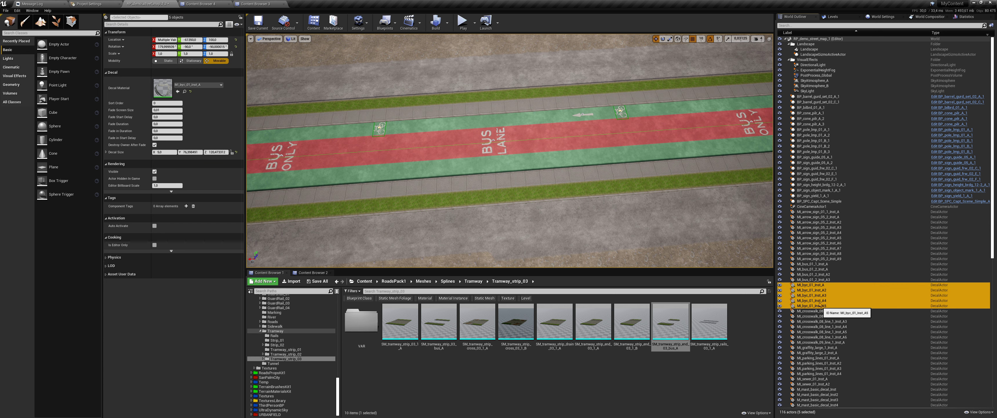
alt+drag(700, 240, 523, 189)
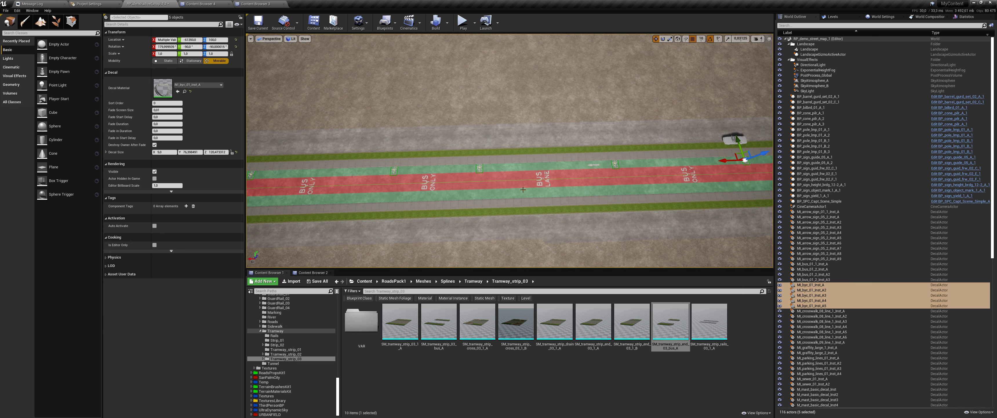
key(ctrl+w)
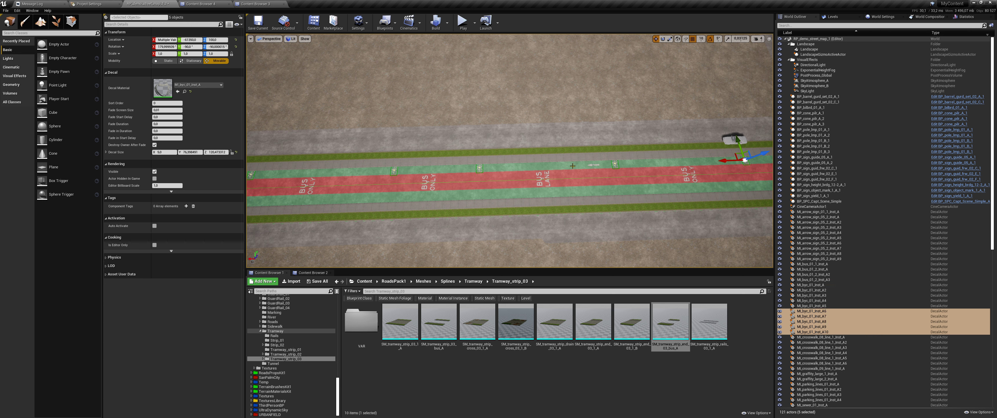
key(e)
drag(730, 183, 711, 161)
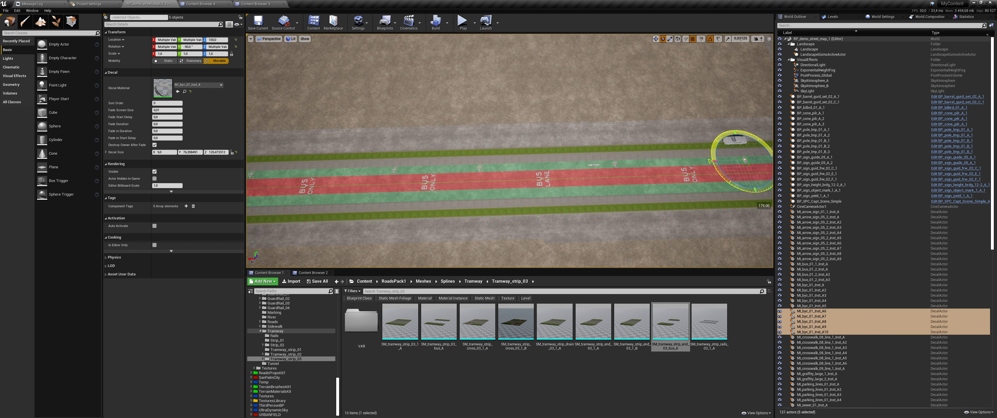
key(w)
Frame the bike symbols along the road and select the arrow marking on the cycle strip.
right_drag(653, 203, 628, 186)
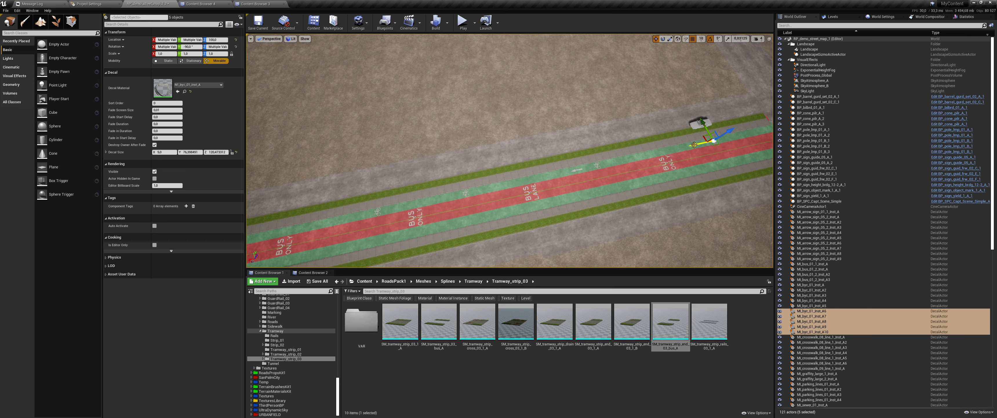
right_drag(406, 182, 433, 135)
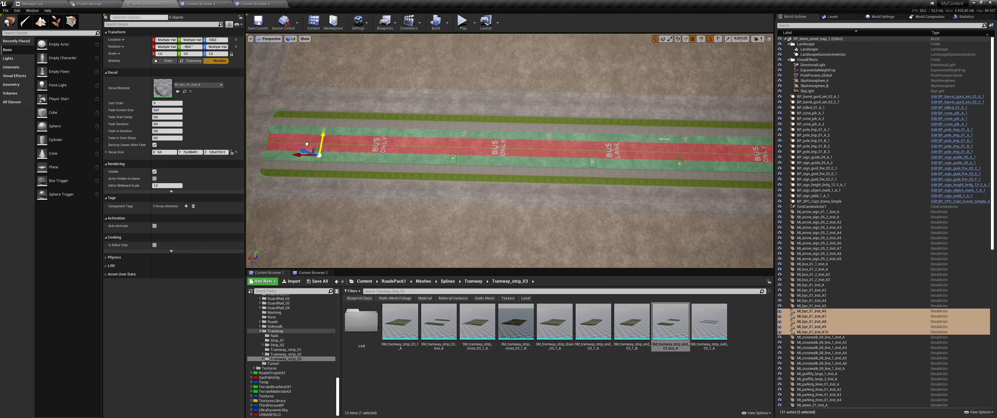
mouse_move(305, 146)
right_down()
mouse_move(271, 163)
mouse_move(294, 147)
mouse_move(497, 179)
right_up()
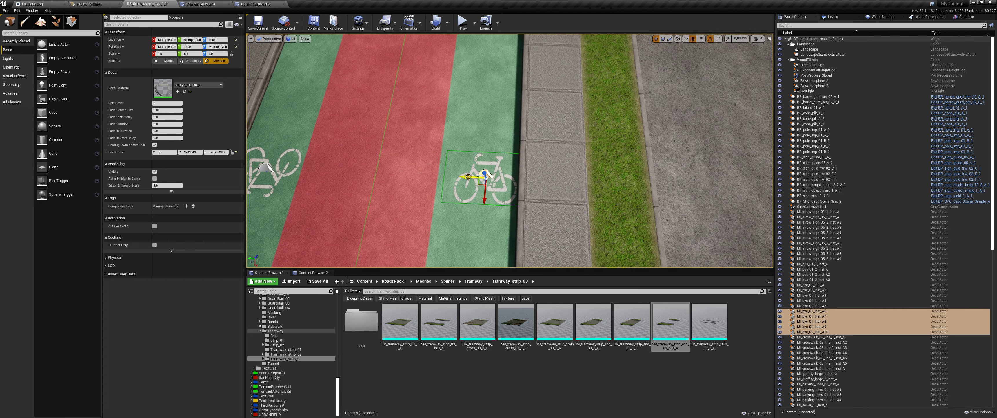
right_drag(539, 193, 538, 143)
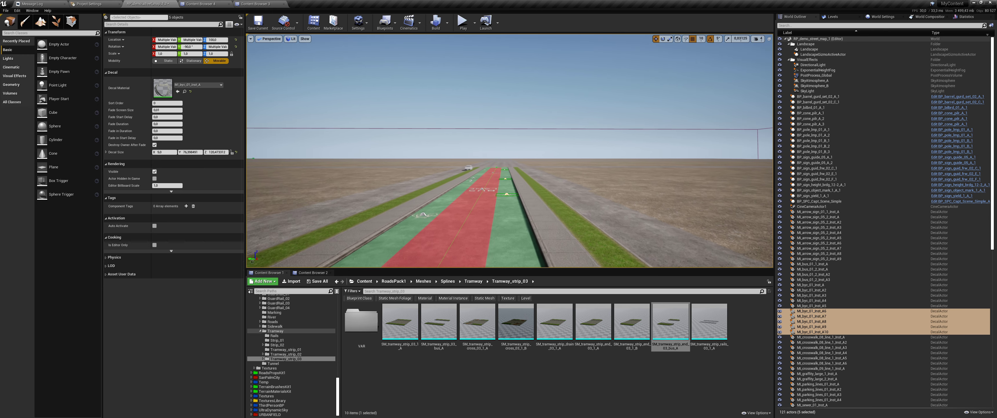
key(f)
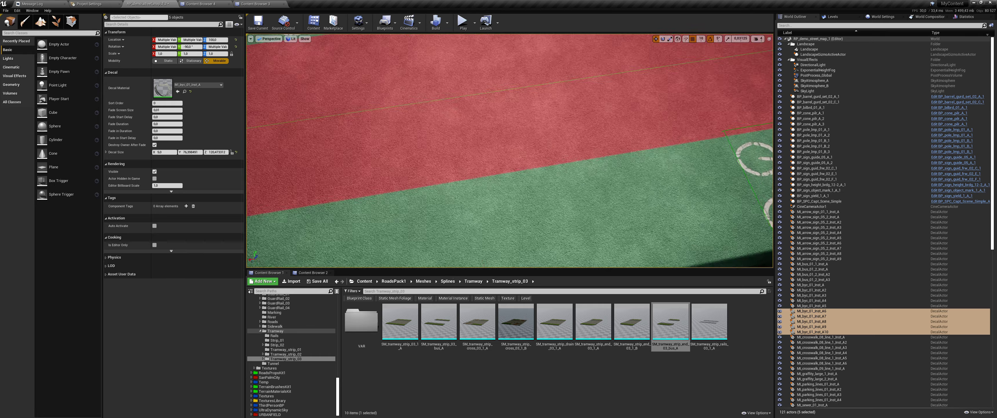
scroll(455, 146, down, 5)
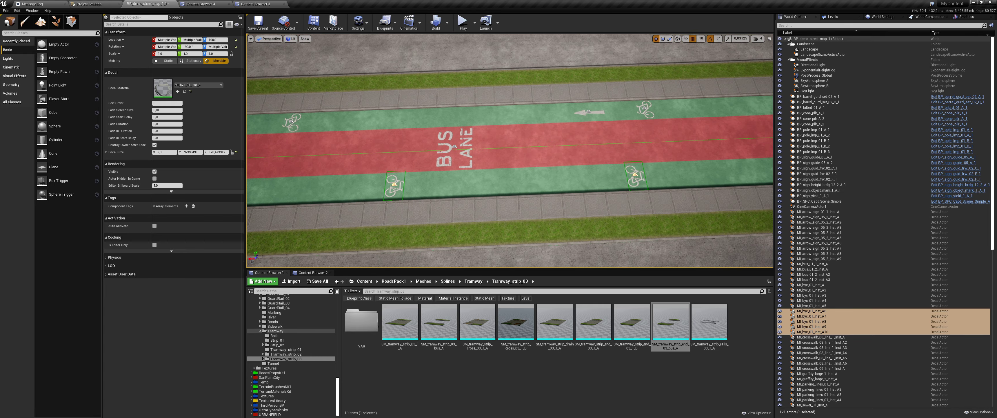
right_drag(455, 146, 536, 173)
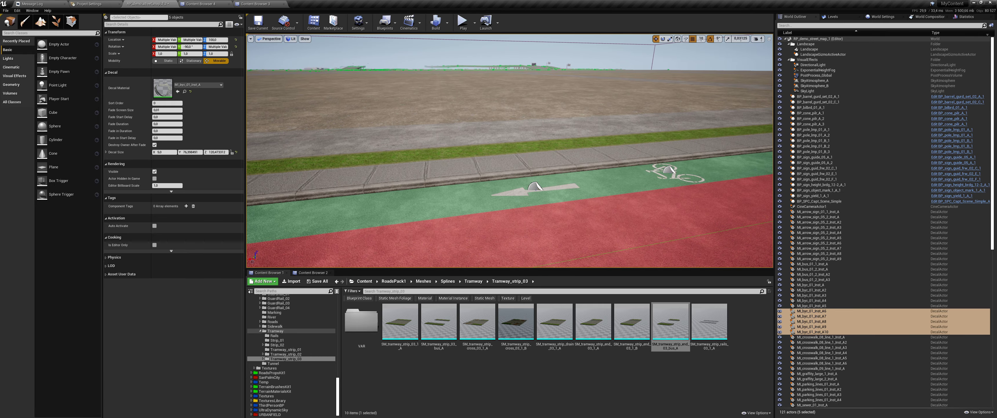
click(537, 187)
Duplicate the selected arrow decal with Ctrl+W, then deselect it and review the lane.
right_drag(588, 174, 542, 154)
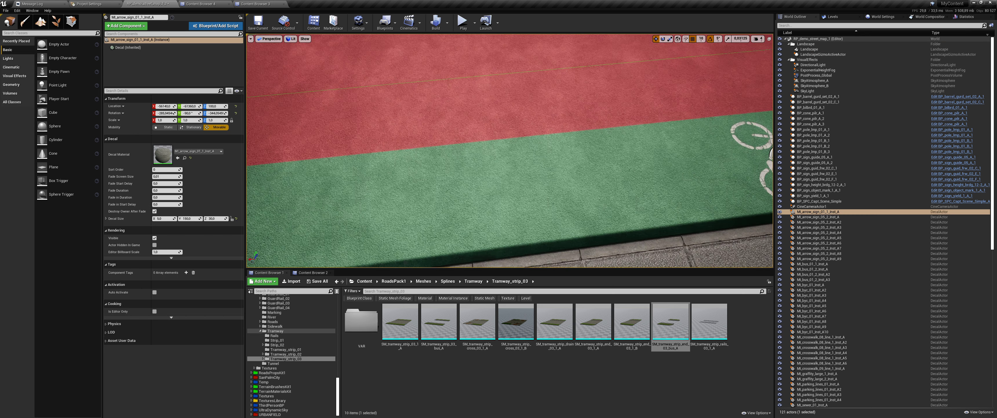
key(ctrl+w)
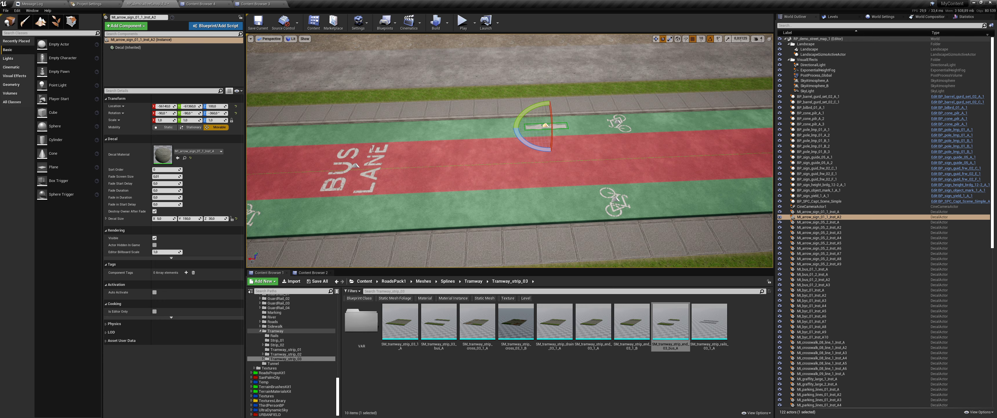
middle_drag(356, 165, 633, 157)
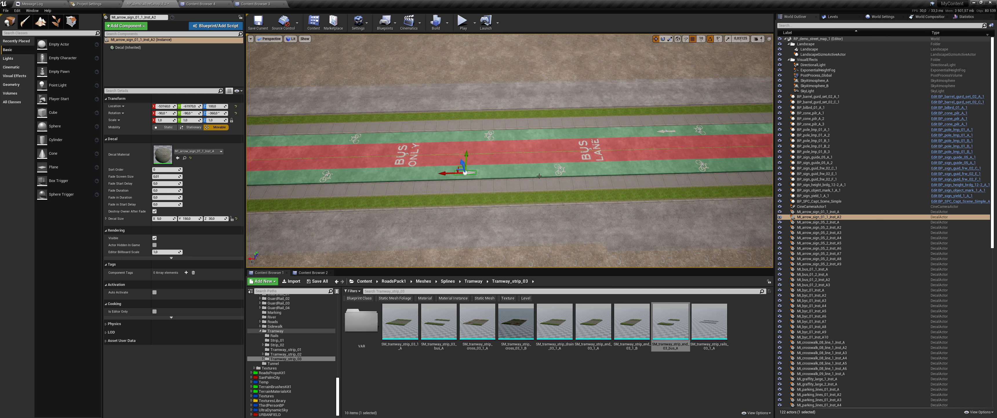
right_drag(539, 176, 539, 174)
click(547, 112)
right_drag(546, 111, 547, 116)
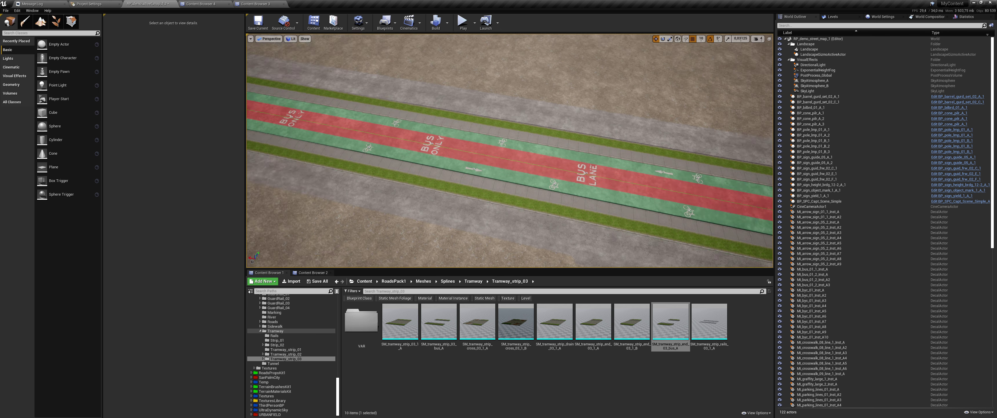
right_drag(573, 166, 564, 109)
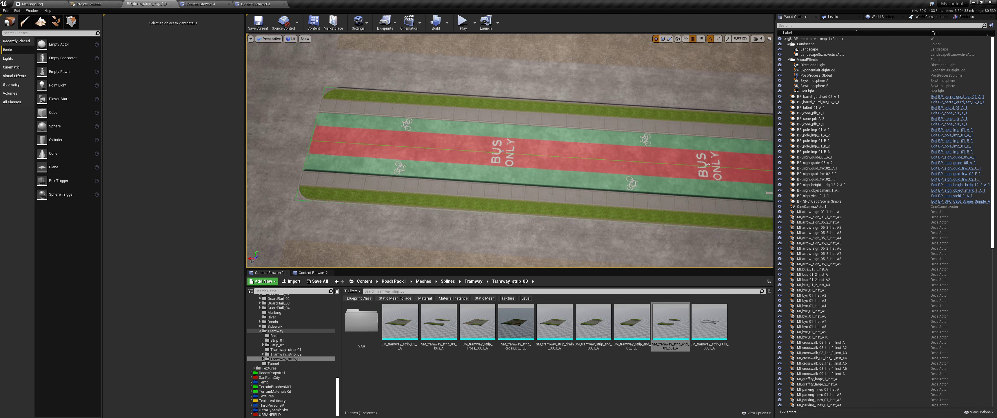
In Landscape mode, set a road spline control point's width to 24.
click(40, 22)
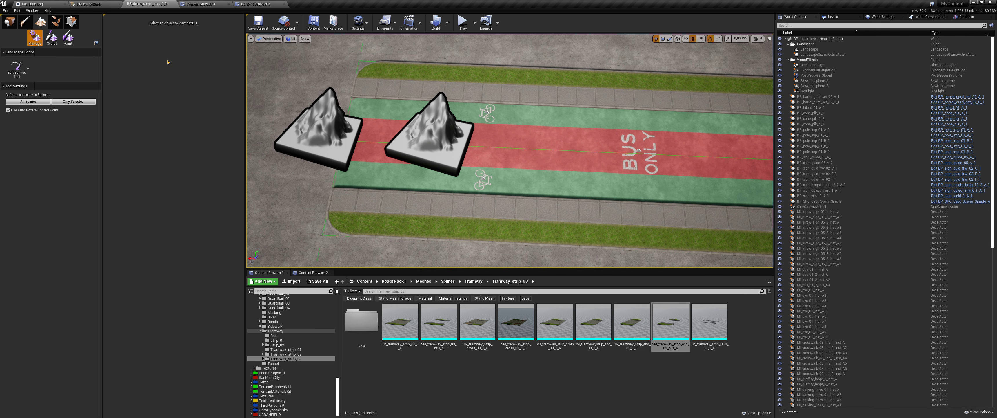
mouse_move(504, 174)
mouse_down()
mouse_move(503, 116)
mouse_move(503, 175)
mouse_up()
drag(358, 169, 358, 117)
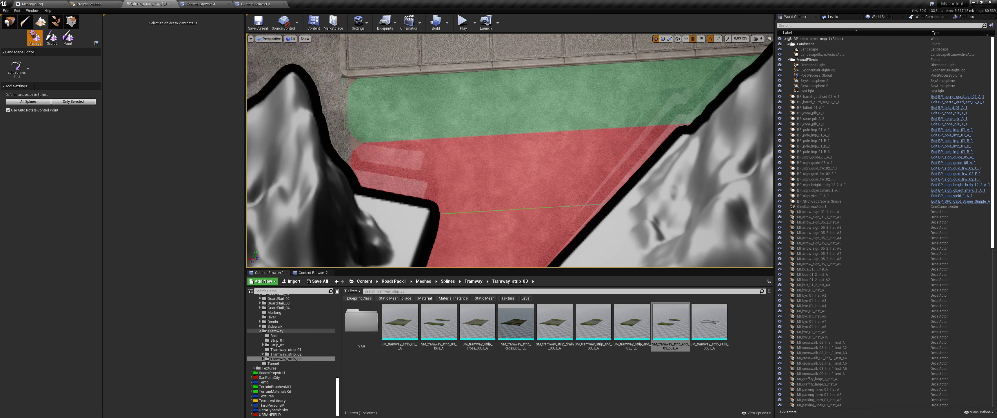
click(341, 176)
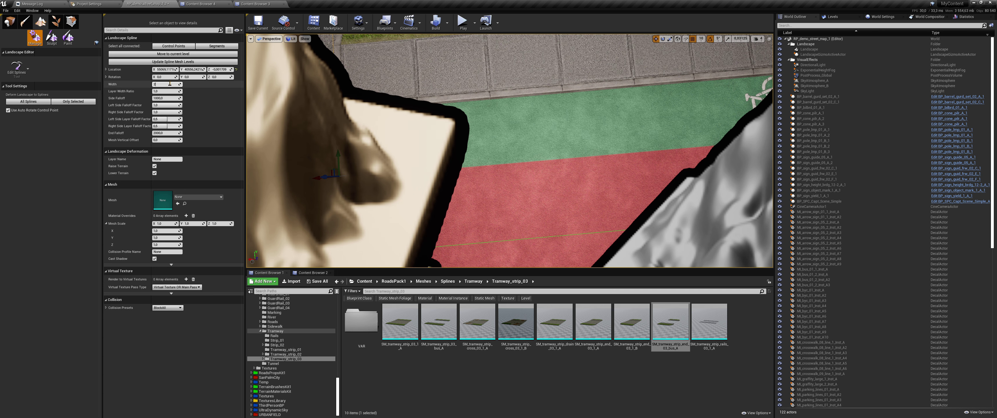
text(4)
key(Return)
Clear the spline selection and deselect the previously chosen mesh asset.
scroll(472, 137, down, 3)
scroll(471, 137, down, 3)
scroll(471, 138, down, 3)
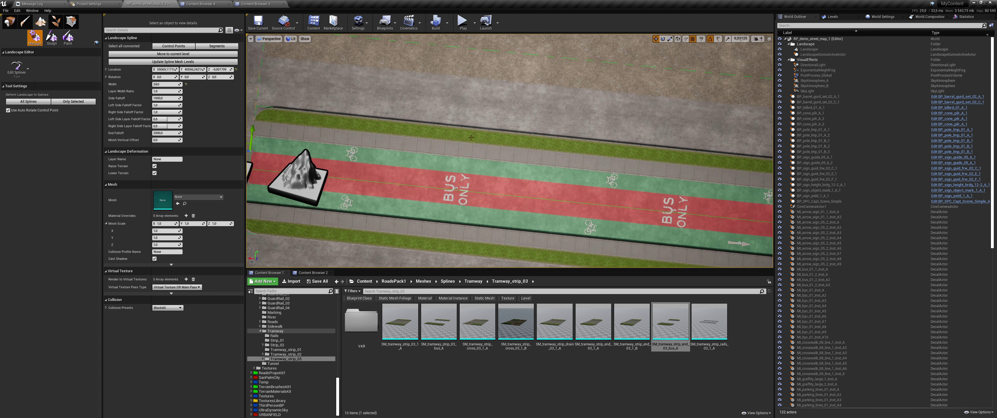
mouse_move(381, 137)
mouse_down()
mouse_move(434, 137)
mouse_move(387, 125)
mouse_up()
click(422, 125)
right_drag(509, 151, 464, 151)
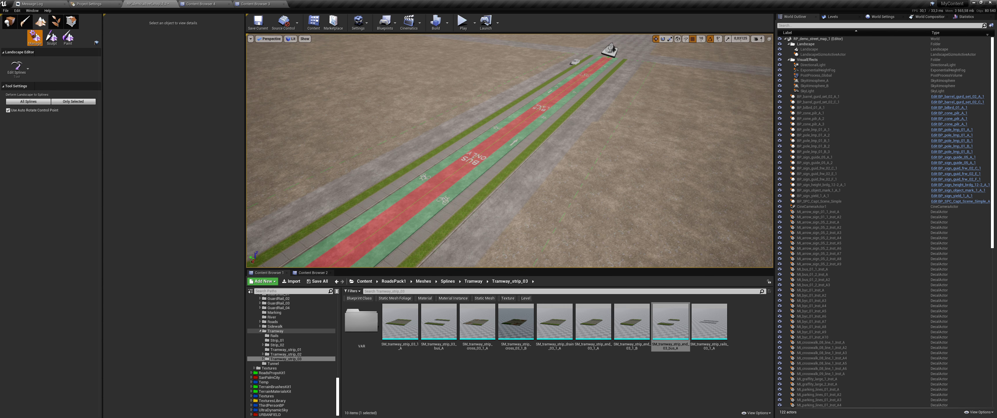
click(547, 398)
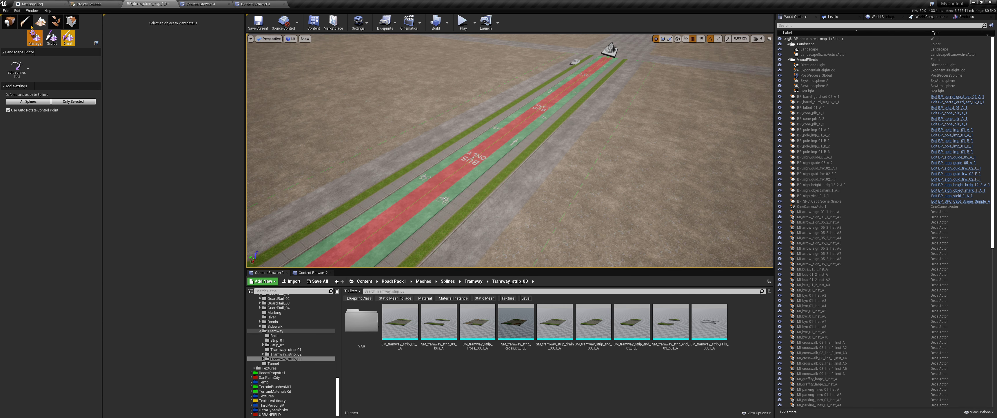
Select all connected points of the road spline and place a copy left of the road.
click(529, 155)
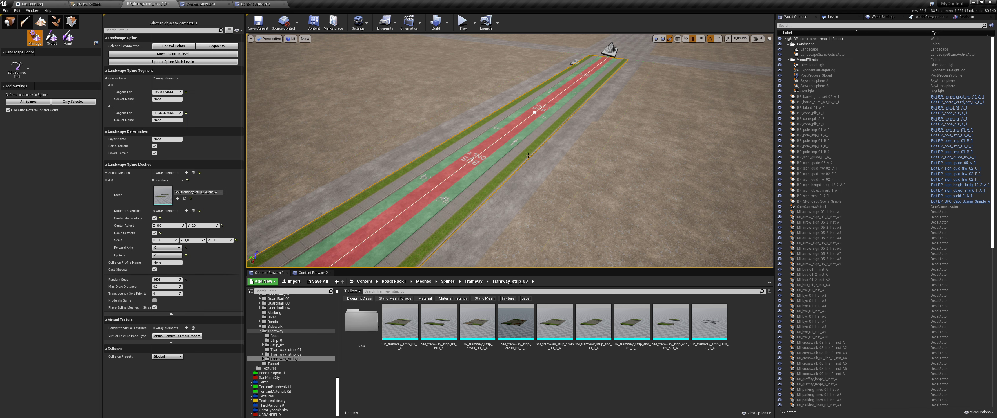
click(173, 46)
alt+drag(589, 58, 536, 54)
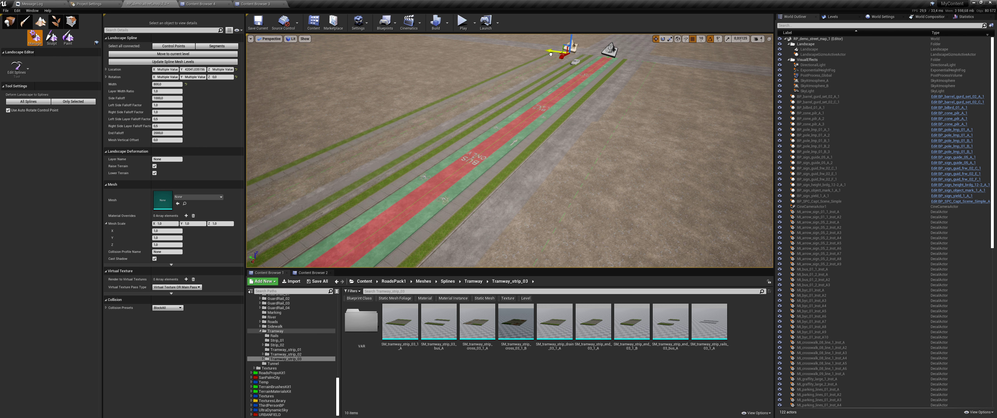
Give the copied spline's segments width 24 and side falloff 100.
click(222, 47)
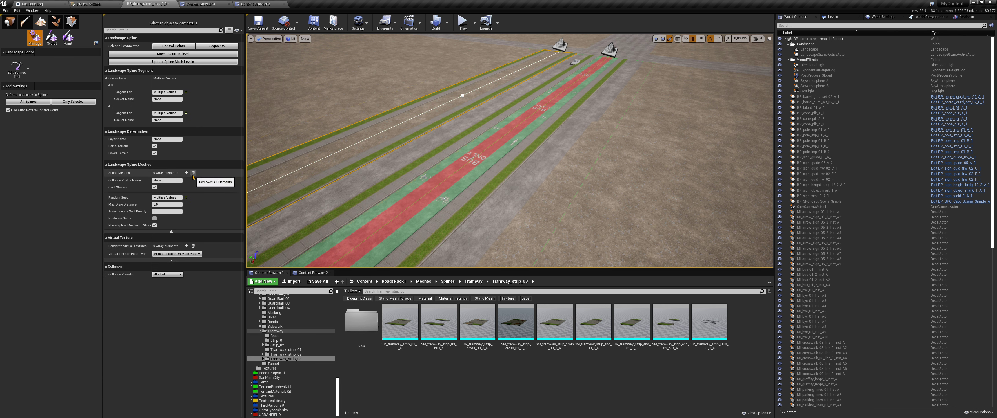
click(160, 47)
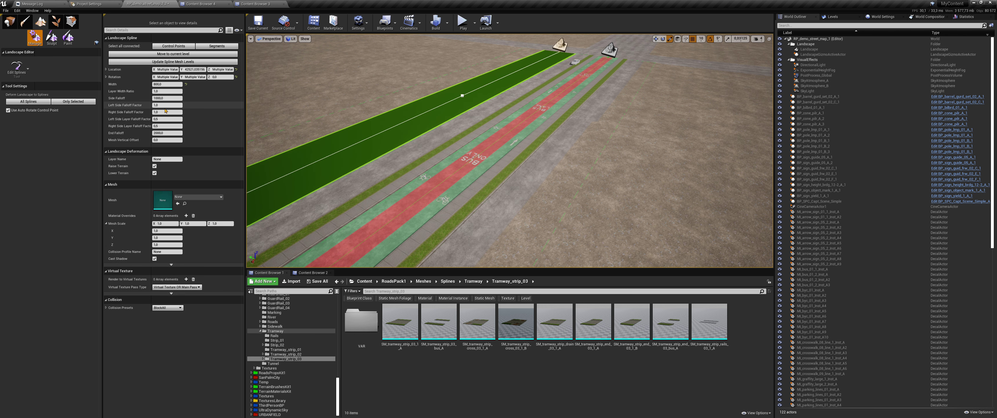
click(161, 84)
text(4)
click(166, 98)
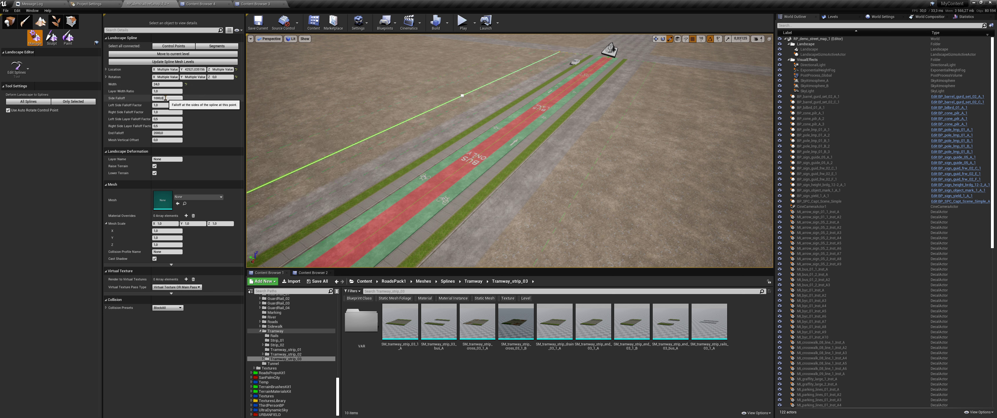
text(100)
key(Return)
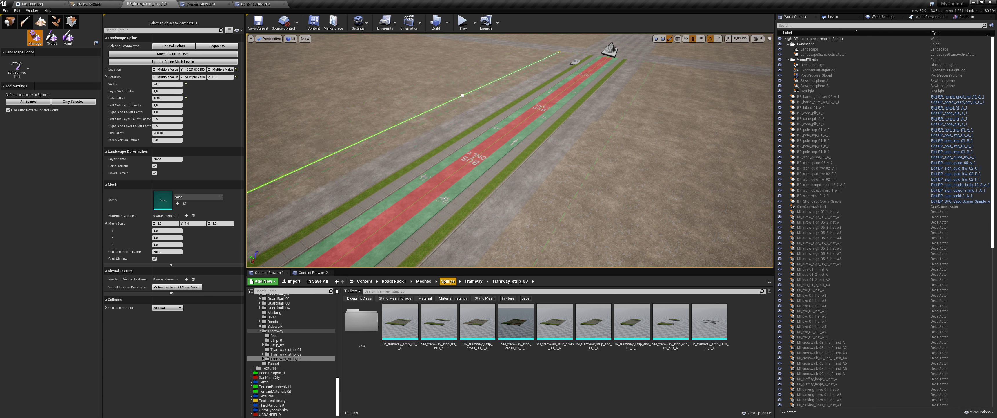
click(448, 281)
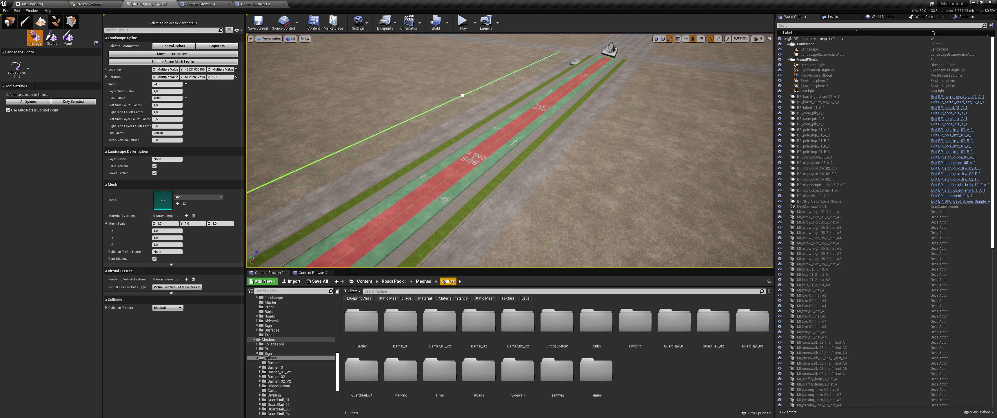
Assign the SM_solid_line_01 marking meshes (1_A, then 2_A) to the new spline's segments.
double_click(396, 367)
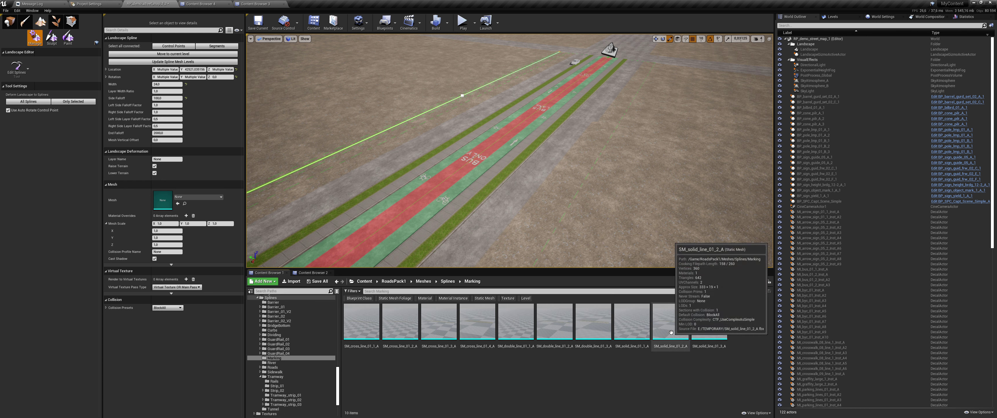
click(217, 45)
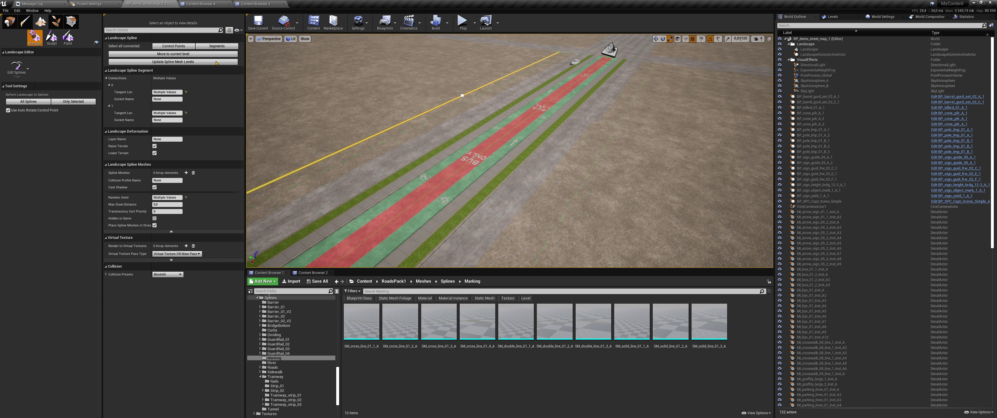
click(187, 172)
click(109, 180)
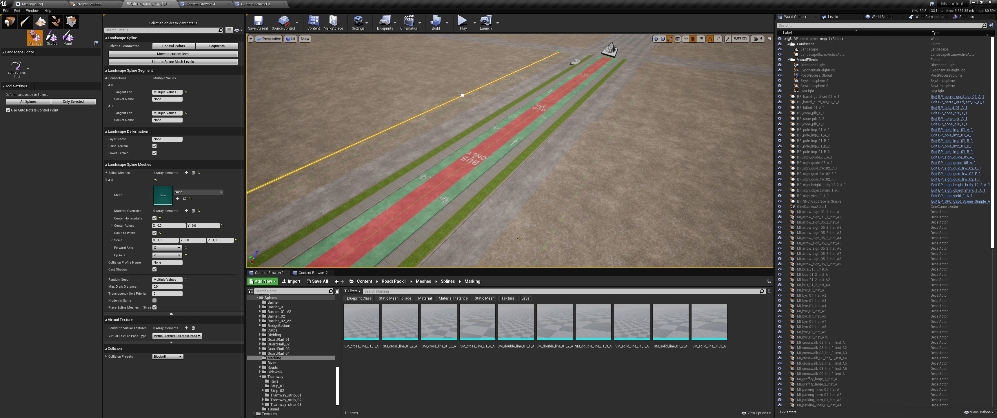
mouse_move(631, 321)
mouse_down()
mouse_move(208, 232)
mouse_move(186, 193)
mouse_up()
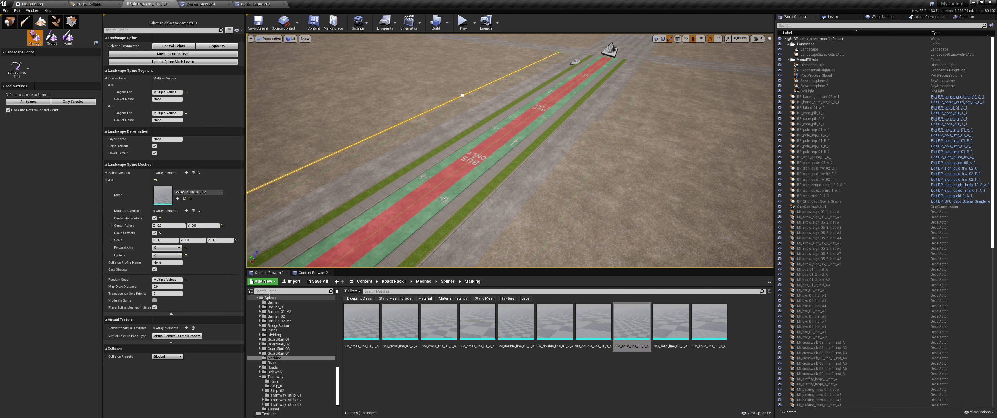
scroll(470, 178, up, 3)
right_drag(470, 178, 470, 202)
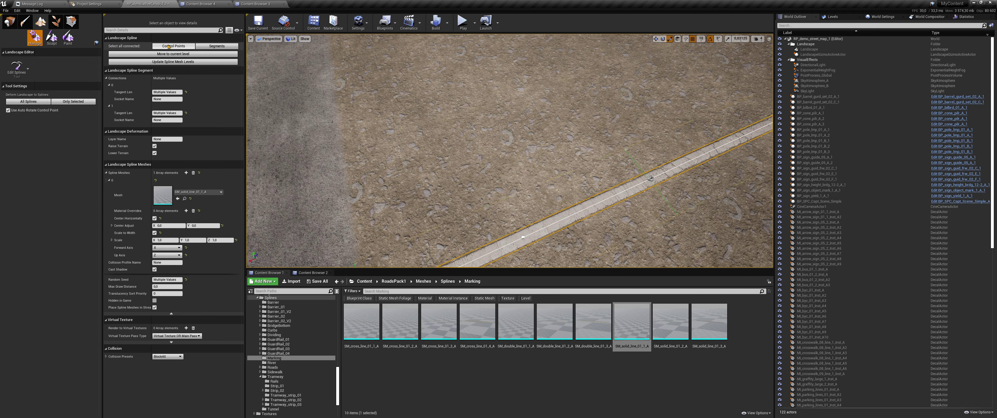
click(650, 178)
drag(677, 321, 216, 50)
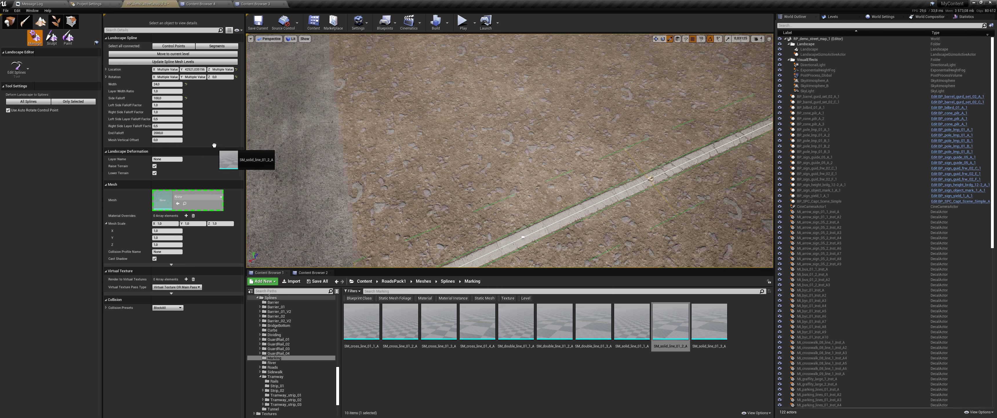
click(216, 50)
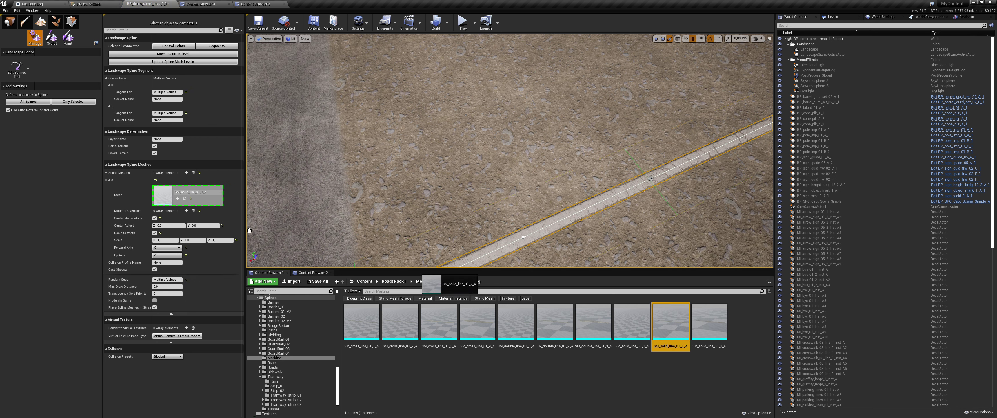
drag(670, 321, 162, 195)
Set all the spline's connected control points to a width of 15.
key(f)
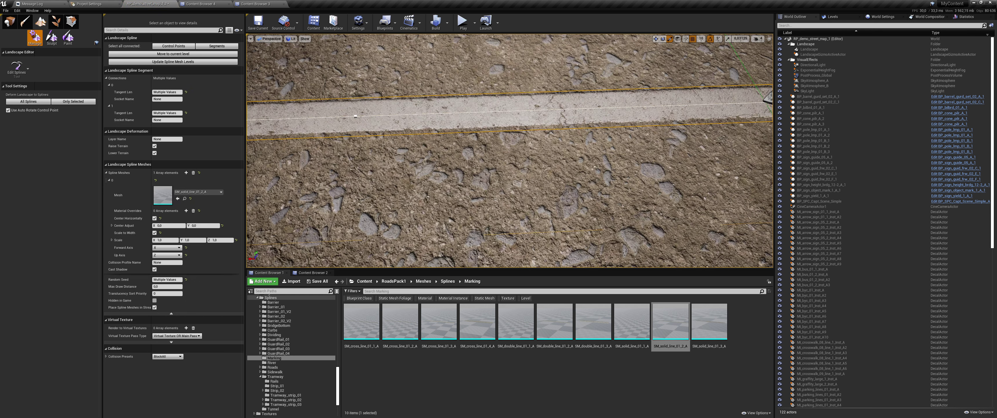
click(174, 46)
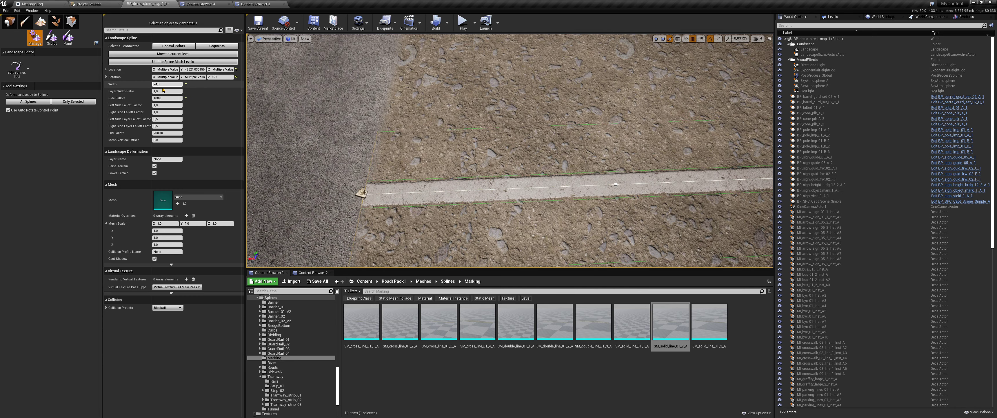
click(161, 84)
text(15)
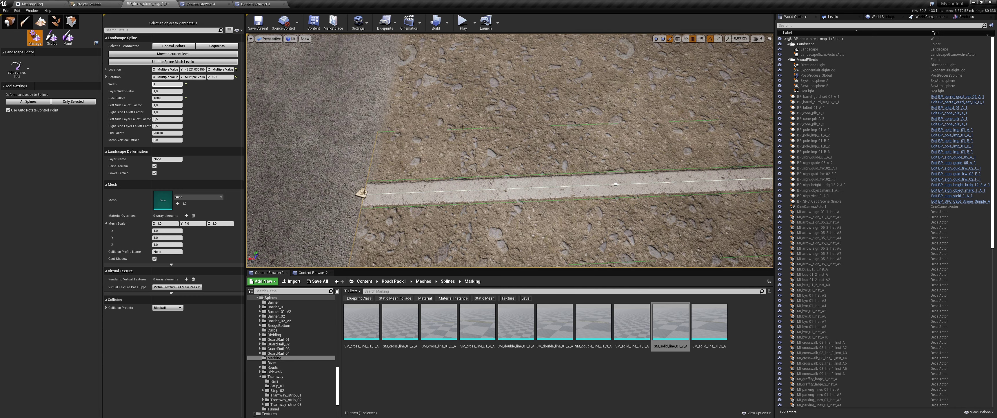
key(Return)
right_drag(491, 120, 491, 120)
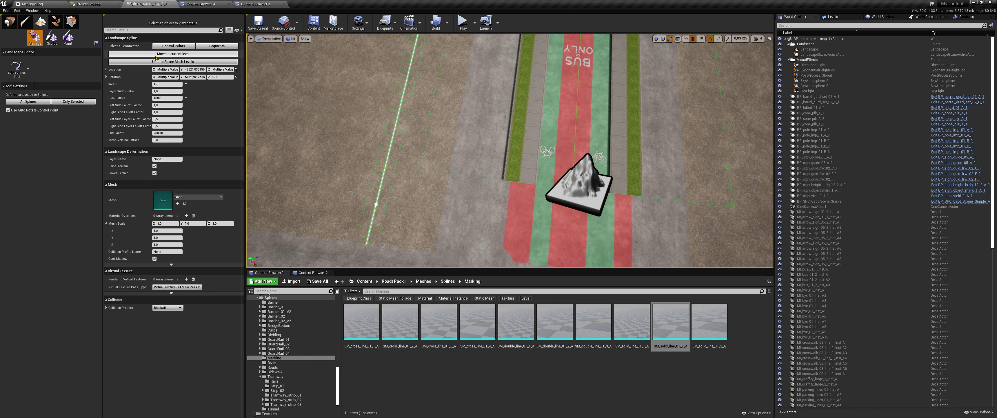
Orbit along the bus lane and clear the spline selection.
right_drag(314, 108, 314, 109)
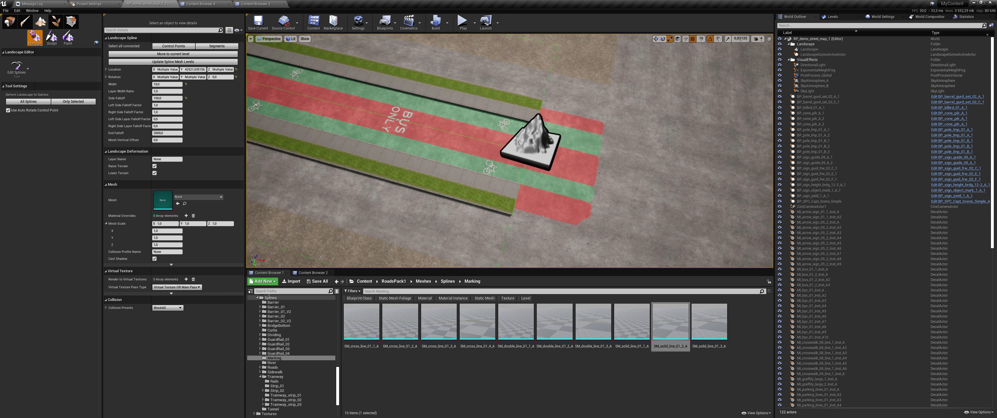
right_drag(510, 151, 509, 152)
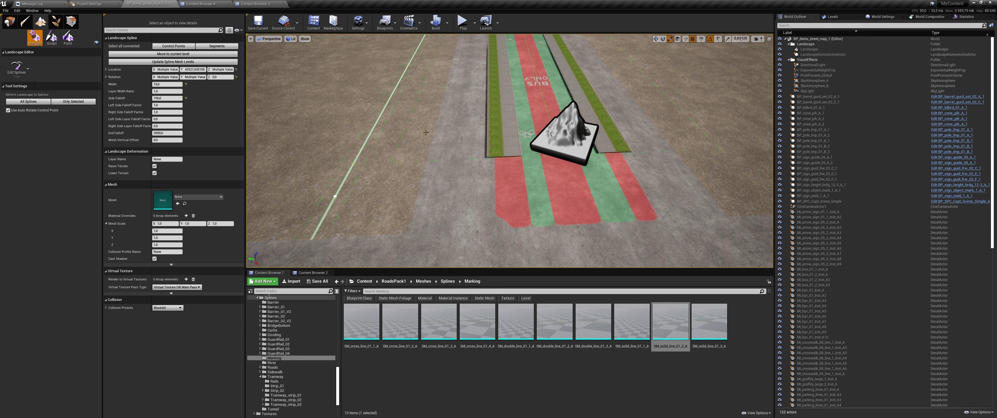
click(418, 123)
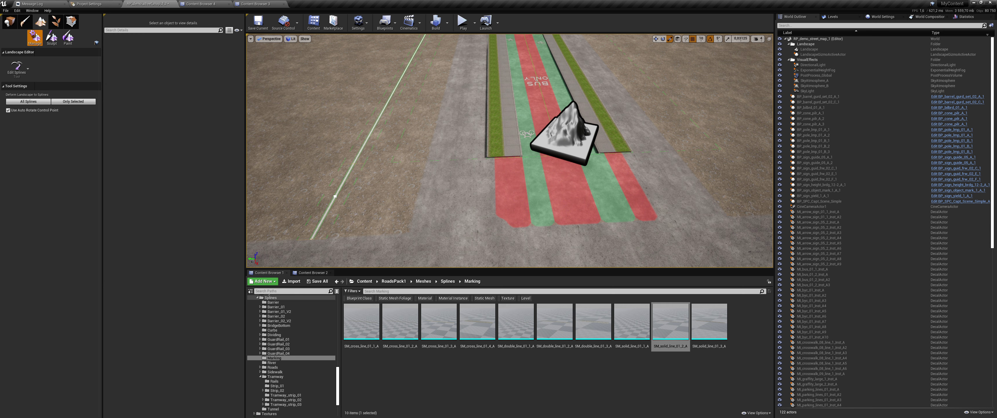
right_drag(510, 151, 509, 152)
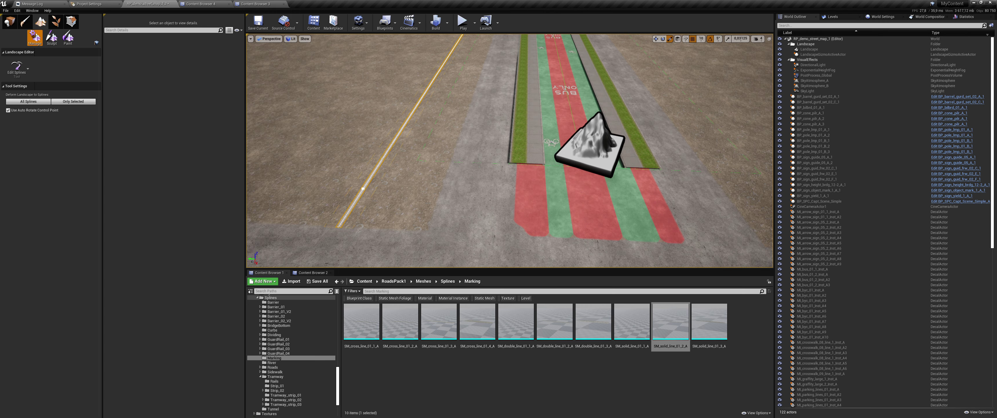
click(536, 180)
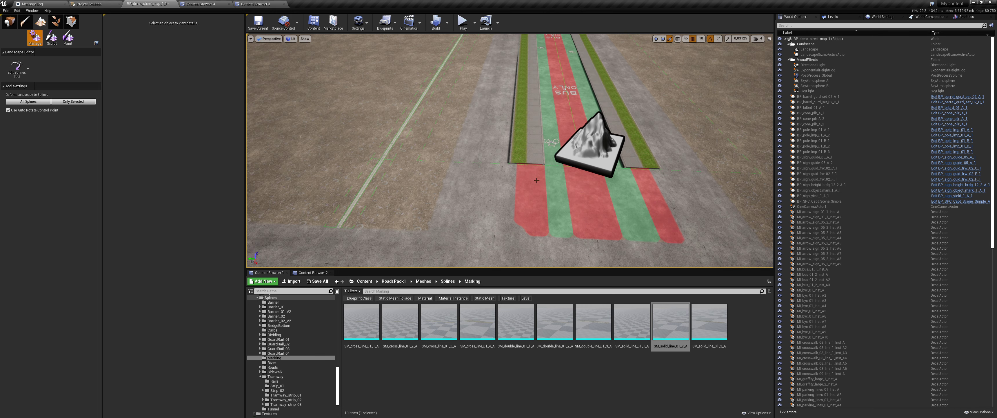
Check the lanes in wireframe, then add a control point beyond the lane's end point.
key(alt+2)
key(alt+4)
right_drag(536, 180, 536, 180)
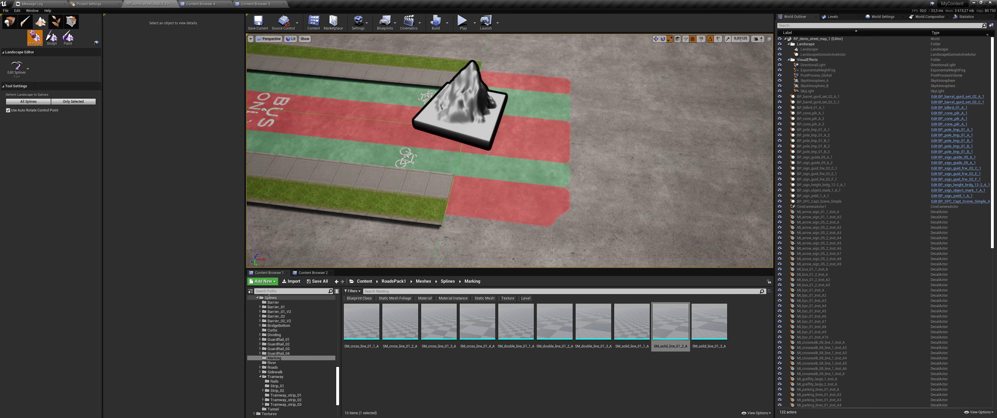
click(479, 116)
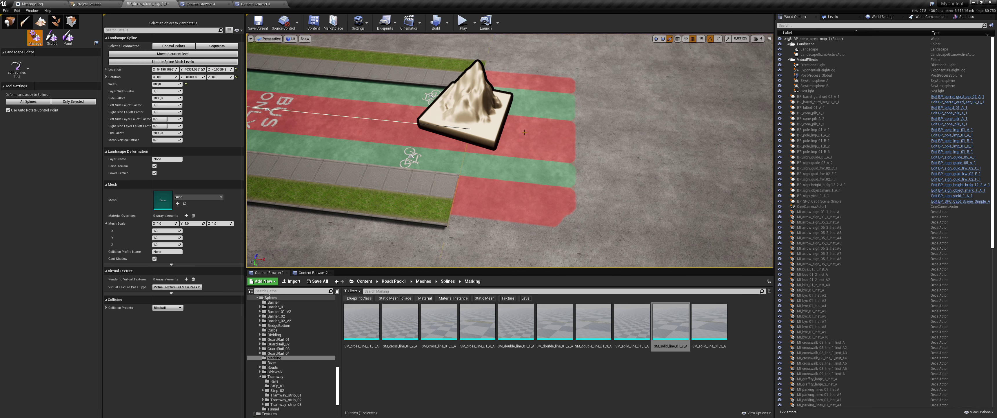
ctrl+click(576, 143)
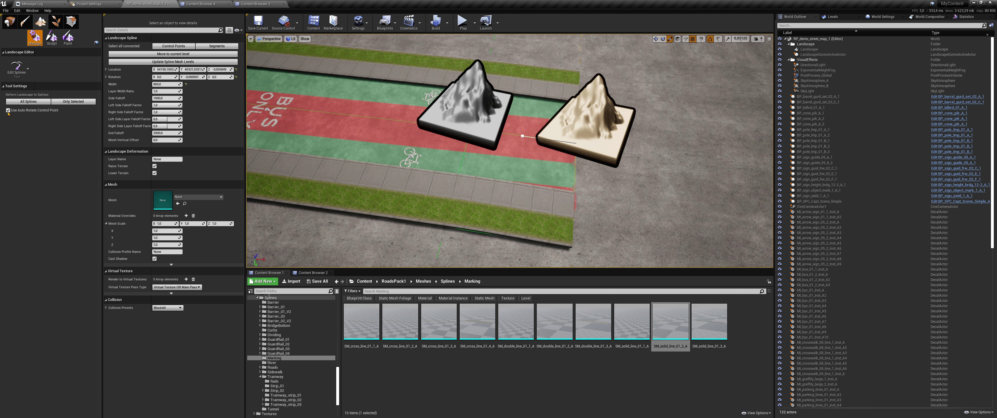
Re-add the point past the lane end and give its segment SM_tramway_strip_end_03_bus_A.
key(ctrl+z)
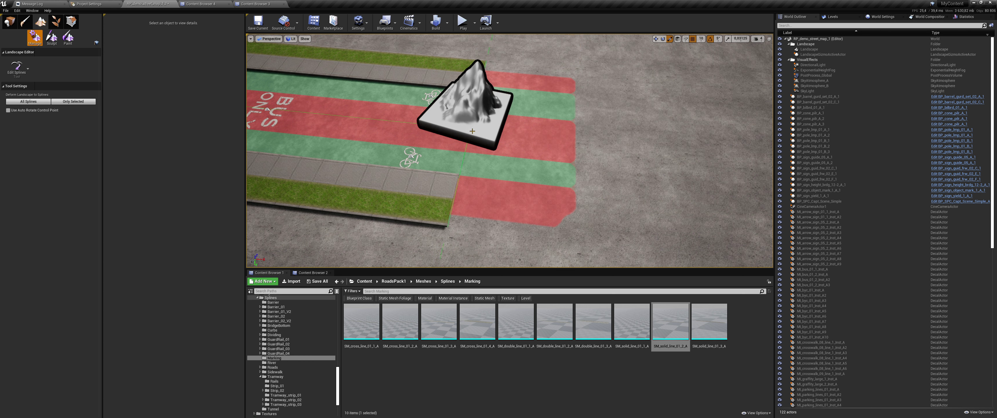
ctrl+click(575, 145)
click(523, 135)
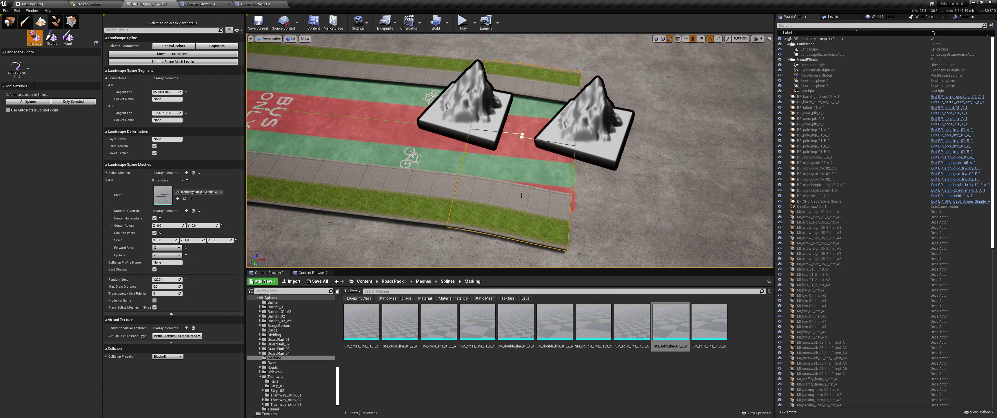
click(185, 198)
click(671, 321)
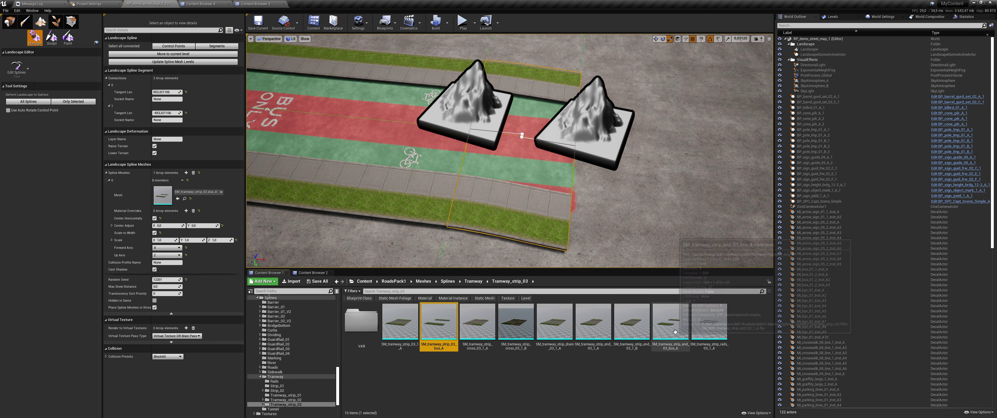
click(178, 199)
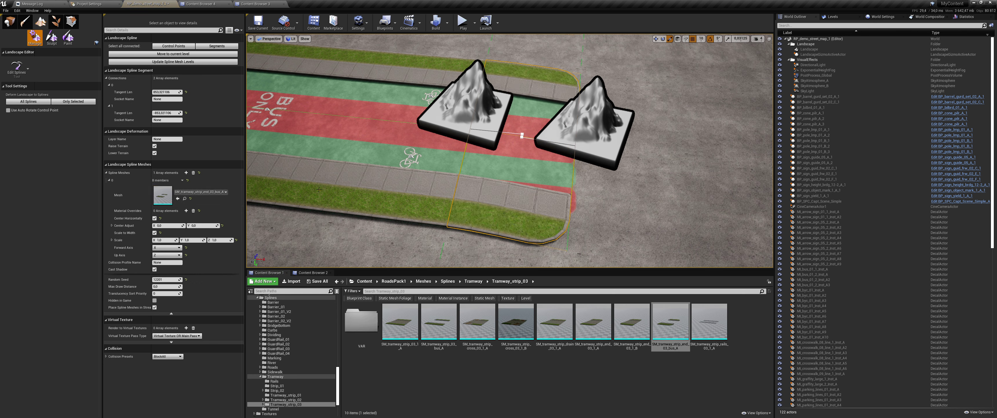
Adjust the new segment's left and right control points, including Y rotation, and inspect the curb corner.
click(469, 112)
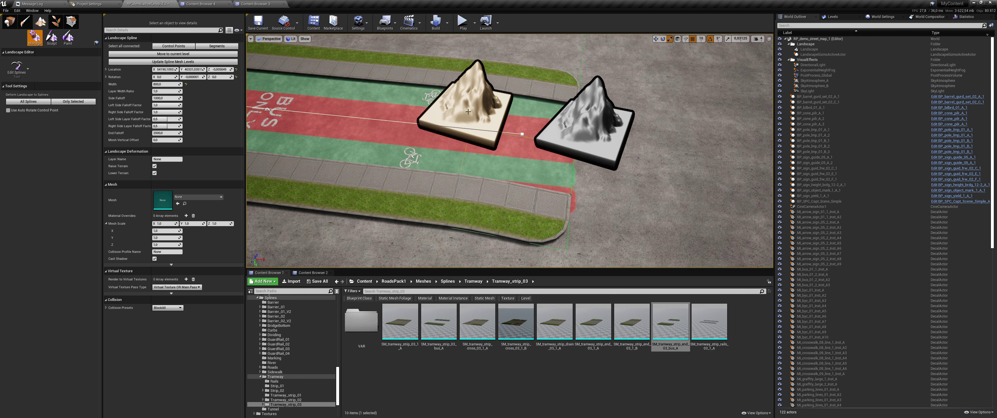
click(584, 127)
click(197, 77)
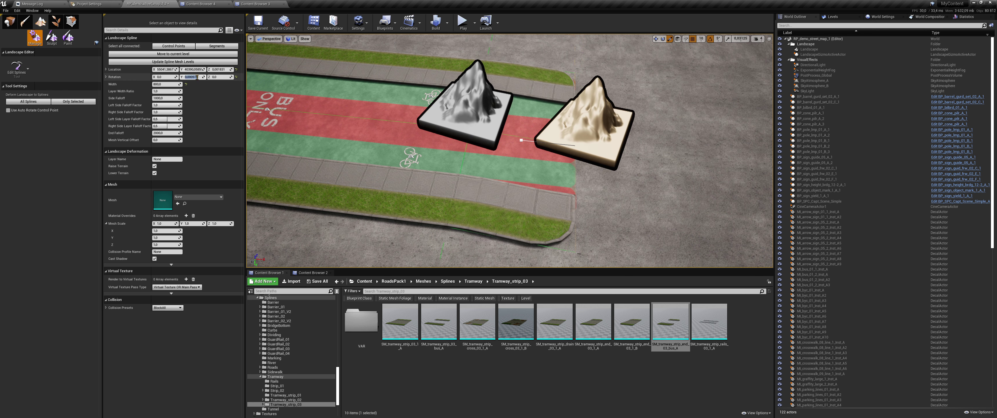
middle_drag(464, 83, 464, 97)
click(464, 97)
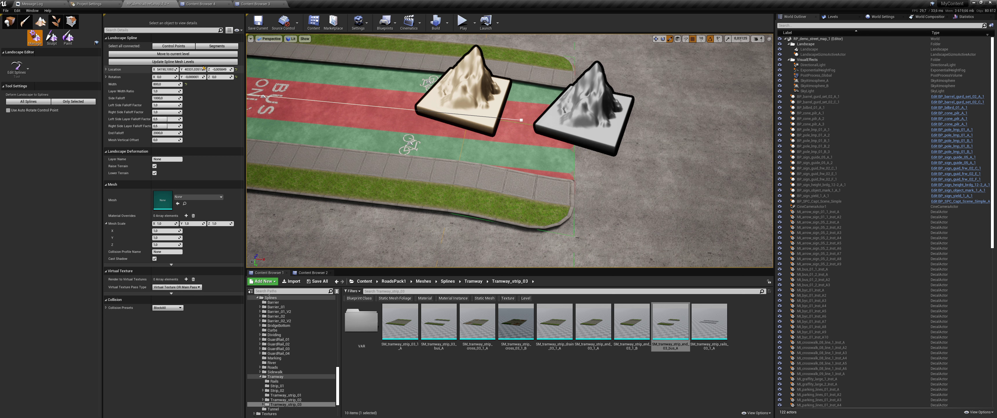
click(565, 109)
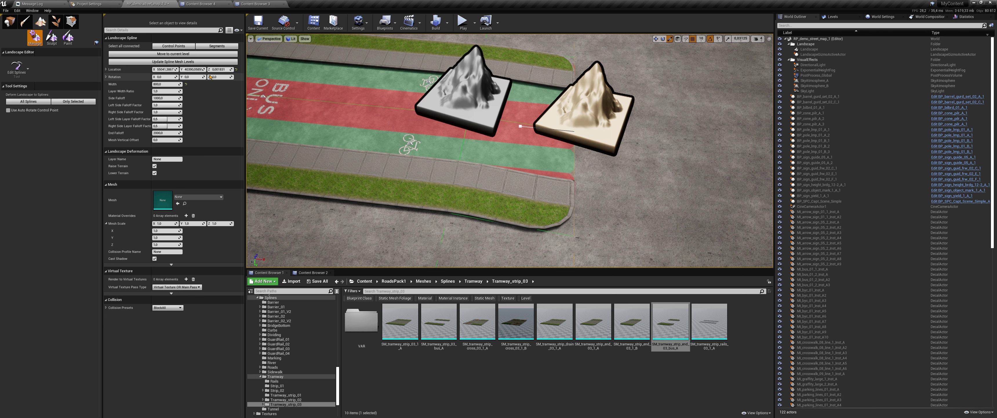
middle_drag(565, 108, 541, 124)
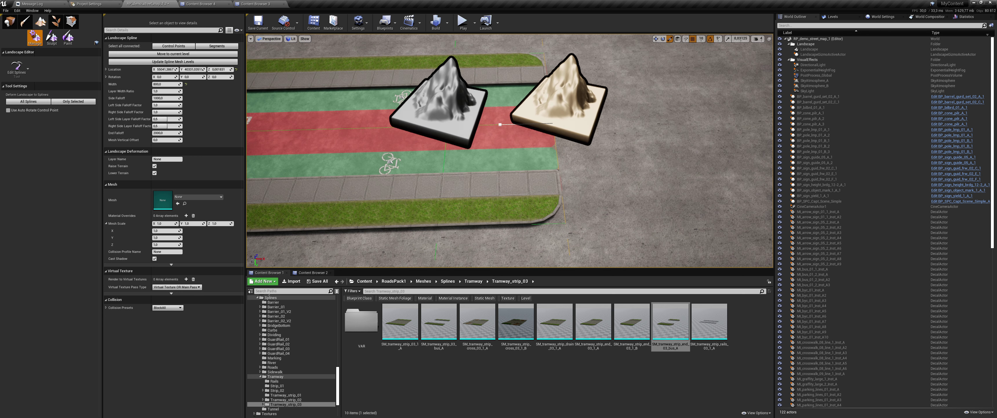
middle_drag(374, 115, 382, 117)
mouse_move(510, 151)
mouse_down()
mouse_move(484, 116)
mouse_move(476, 148)
mouse_up()
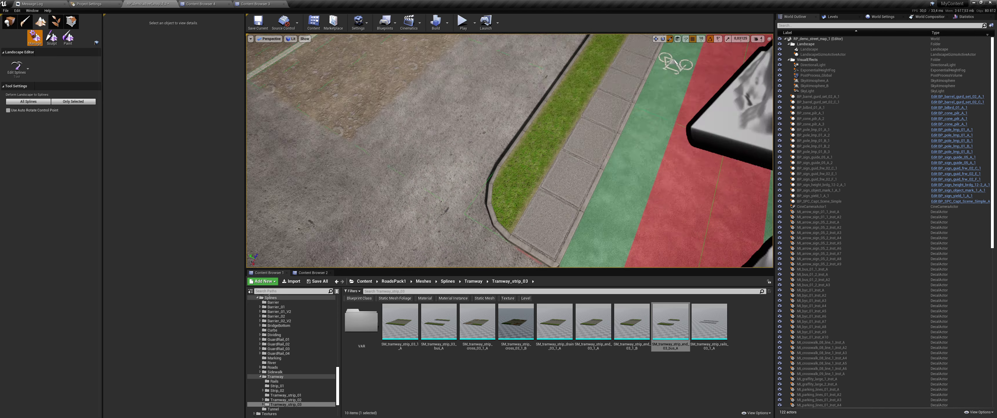
Set the landscape spline's width to 18, move it to the current level, and drag its end point along the road.
click(464, 147)
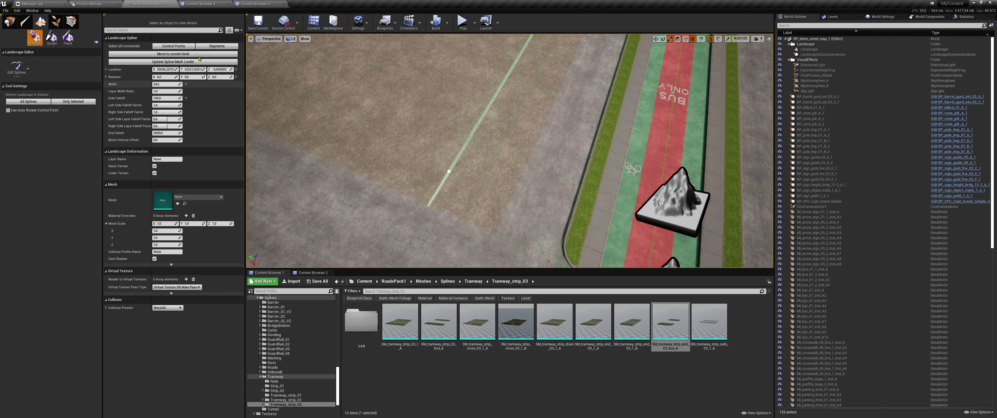
click(168, 84)
text(18)
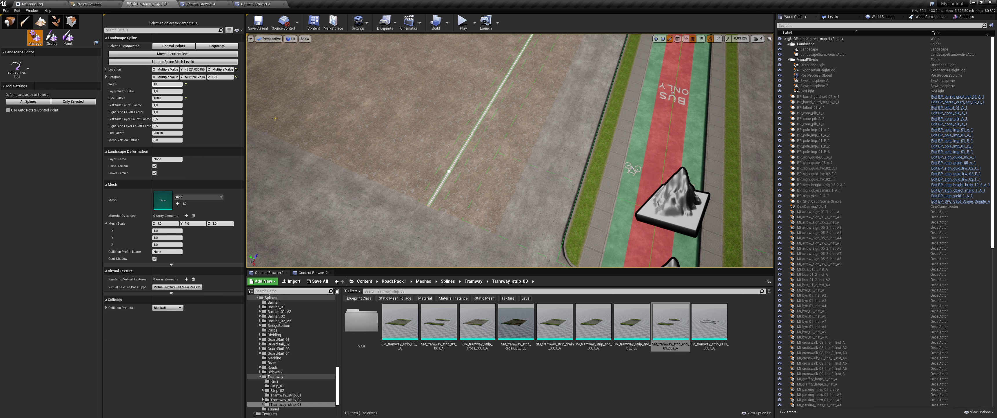
right_drag(275, 118, 306, 118)
click(172, 54)
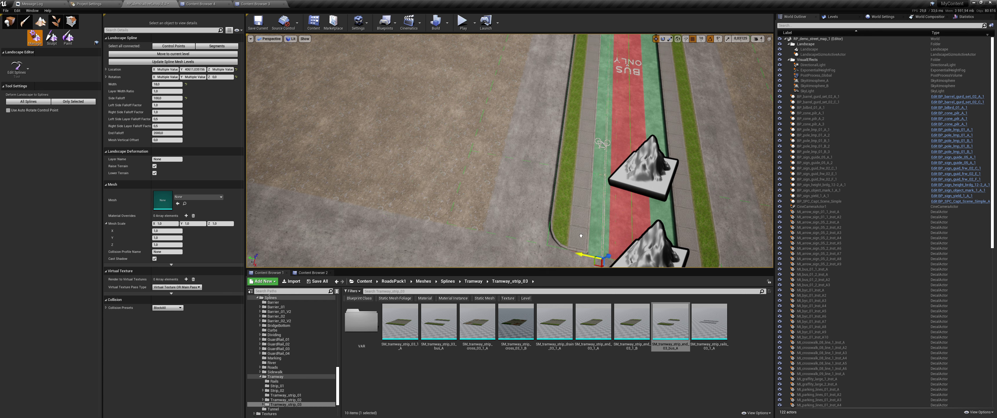
shift+drag(389, 214, 536, 160)
right_drag(536, 161, 464, 117)
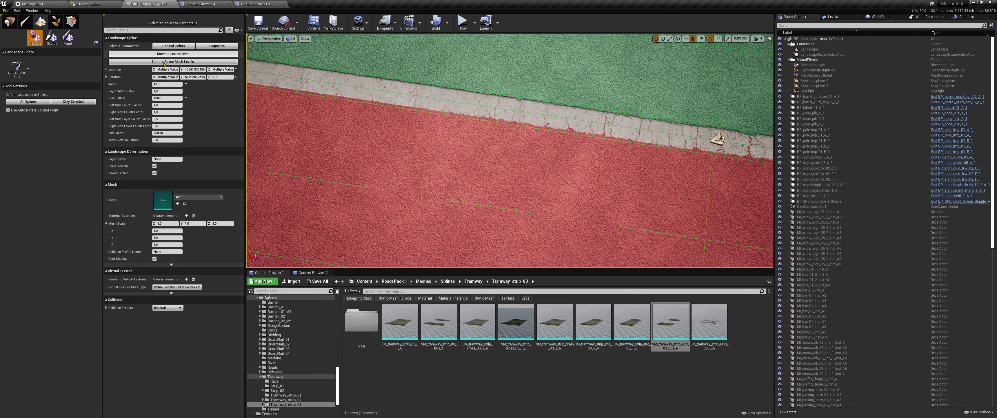
Set the spline width to 10 and play-test the lanes.
text(10)
key(Return)
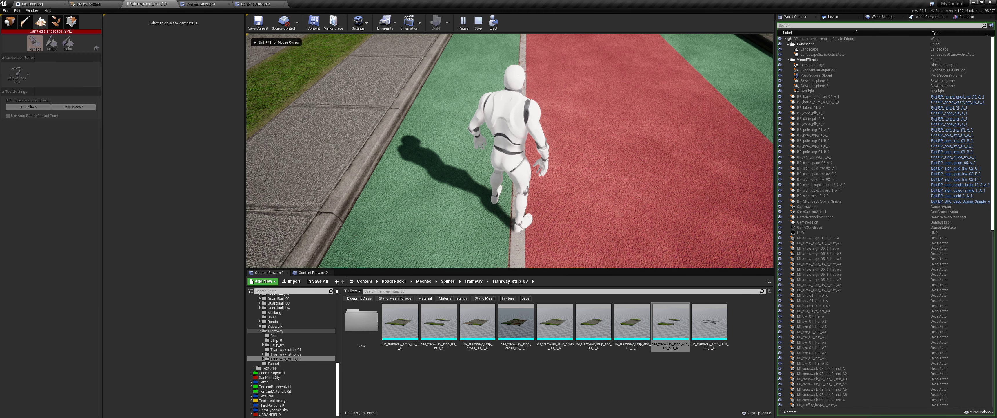
key(Escape)
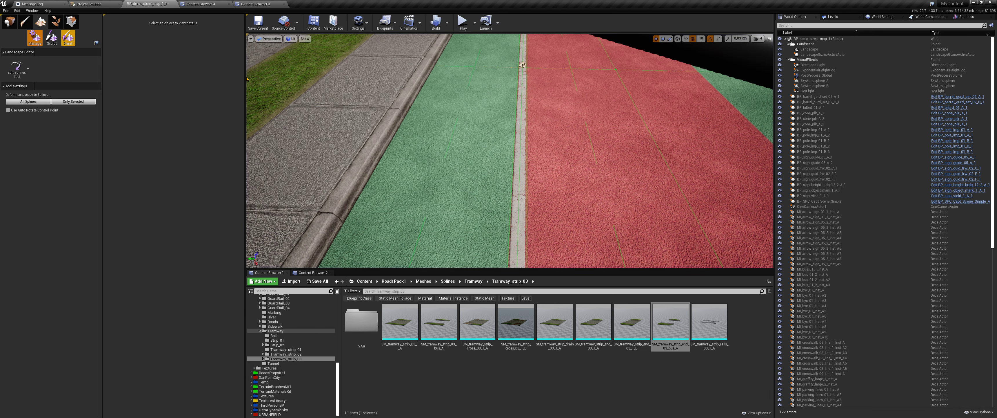
Select a lane spline segment, frame it, and pick one of its control points.
click(519, 124)
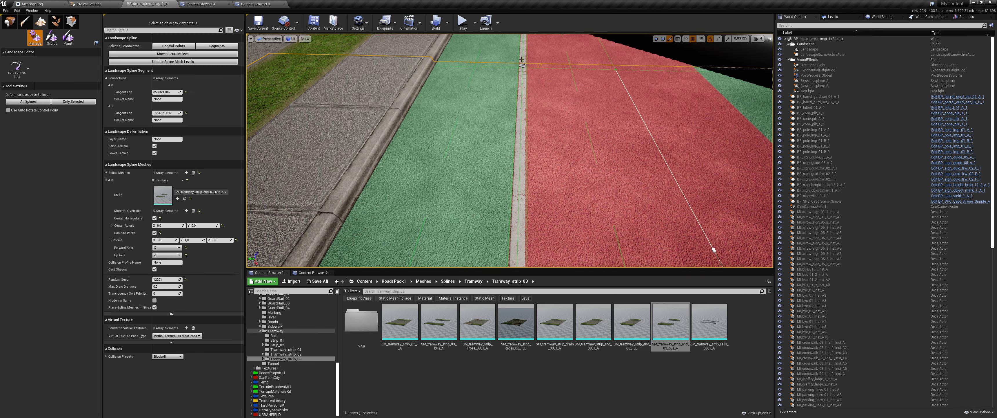
right_drag(713, 250, 658, 174)
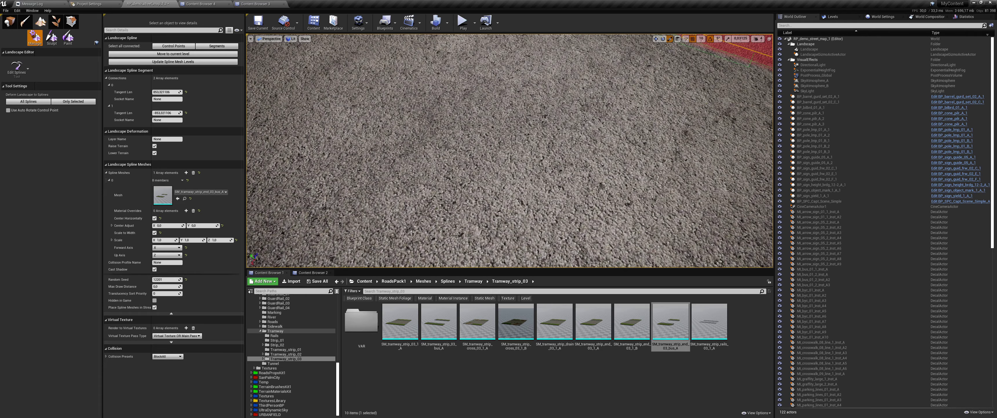
key(f)
click(522, 131)
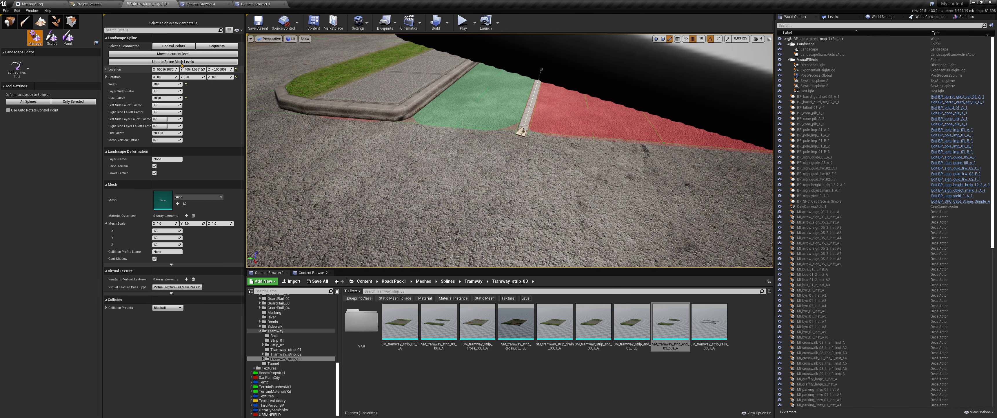
Select the connected control points, frame the spline, and nudge its end point slightly along Y.
click(173, 46)
click(165, 84)
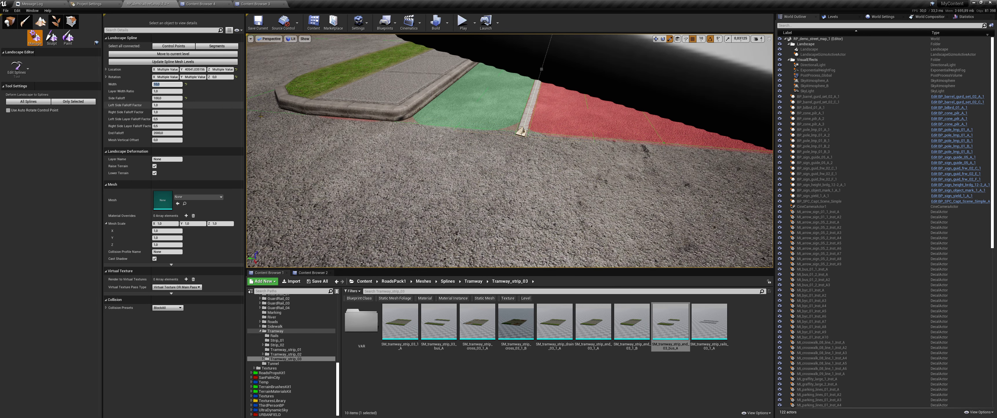
key(f)
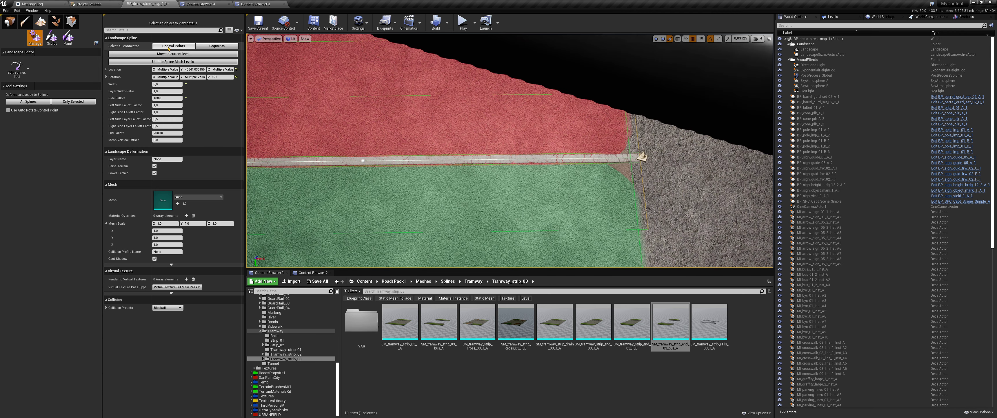
click(625, 161)
drag(643, 178, 644, 182)
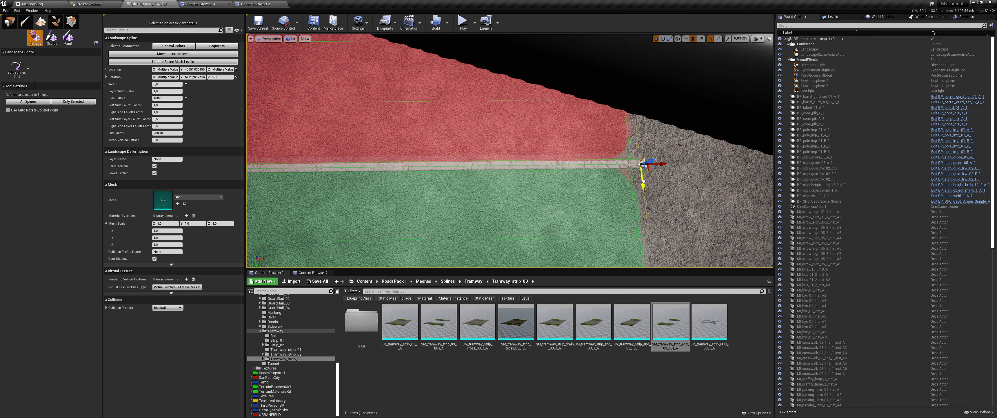
scroll(528, 185, down, 5)
right_drag(528, 185, 528, 162)
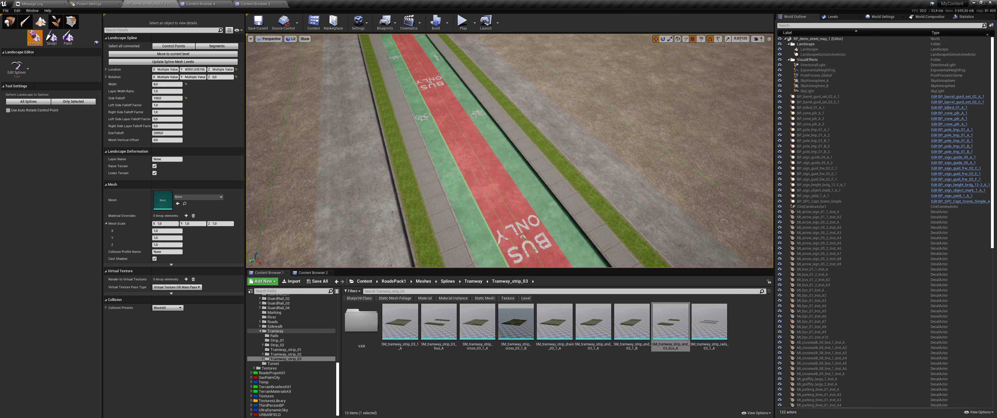
scroll(619, 131, up, 5)
mouse_move(620, 155)
right_down()
mouse_move(619, 132)
mouse_move(490, 79)
right_up()
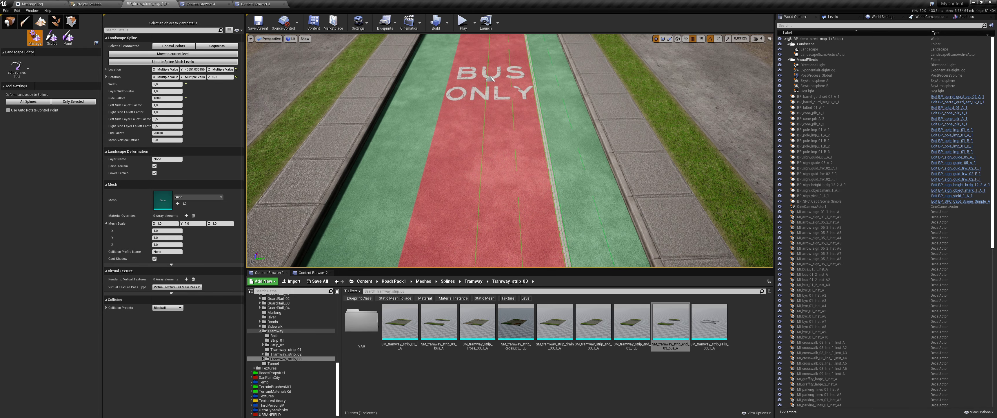
Move a lane control point sideways across the green lane.
right_drag(509, 151, 510, 128)
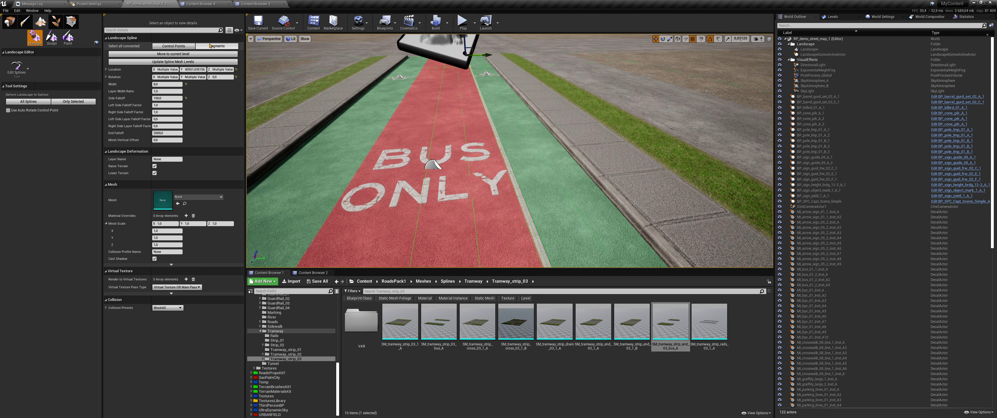
click(220, 46)
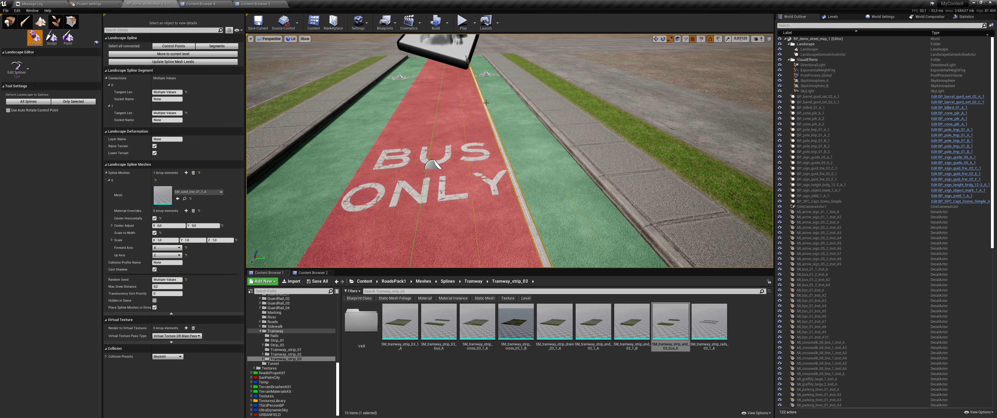
click(191, 46)
drag(488, 67, 421, 69)
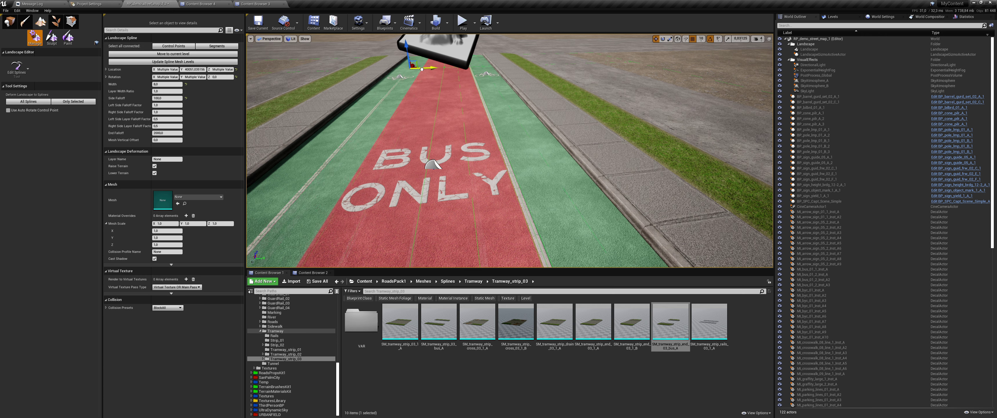
right_drag(448, 128, 448, 128)
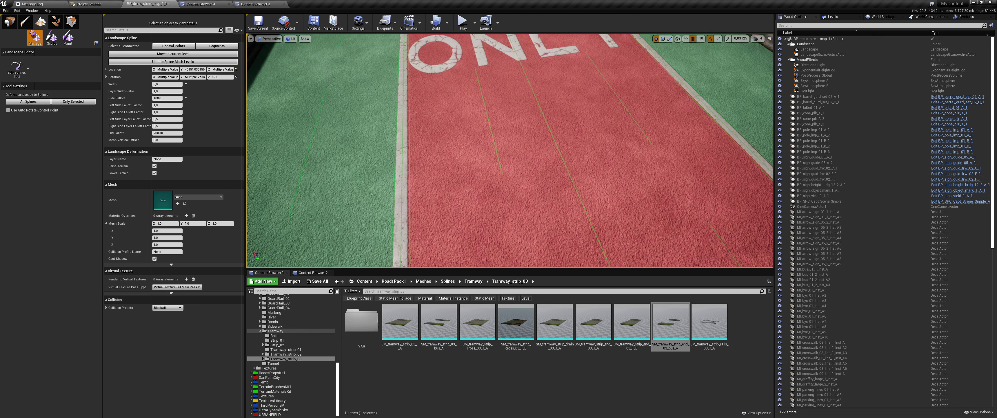
right_drag(510, 150, 492, 153)
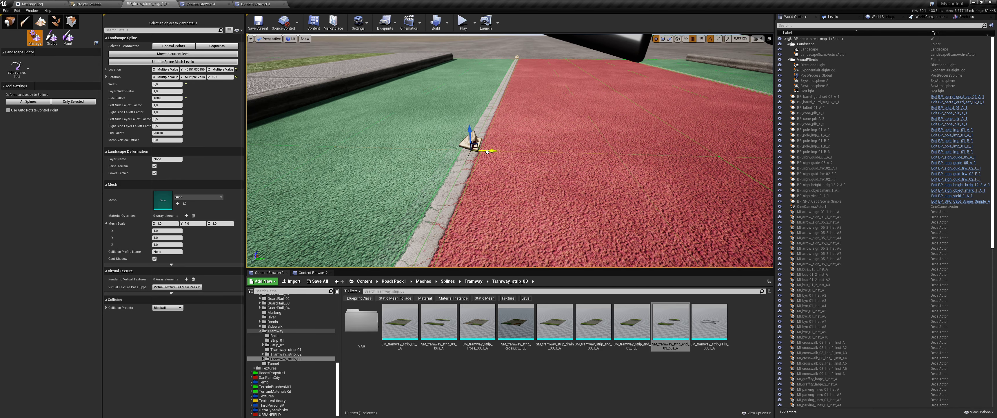
Lower the viewport camera speed to 5.
click(701, 39)
drag(712, 52, 703, 52)
click(510, 147)
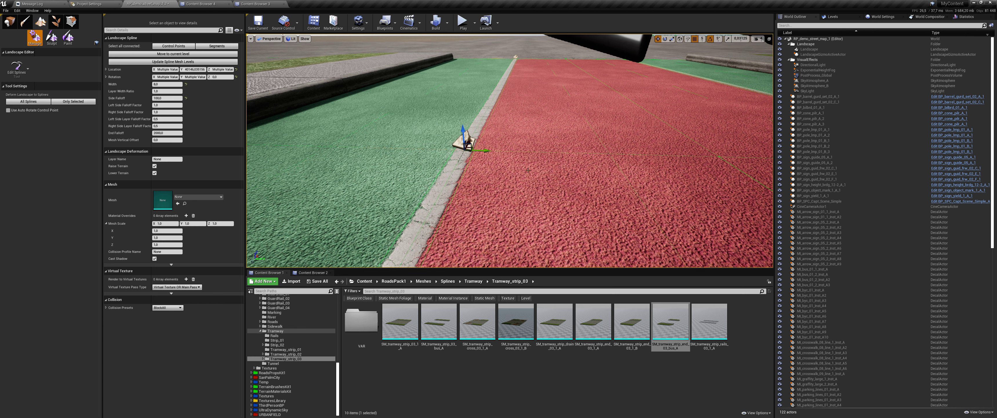
right_drag(528, 170, 528, 171)
Select all connected lane control points with Ctrl+A, inspect the kerb, and switch to Place mode.
click(369, 159)
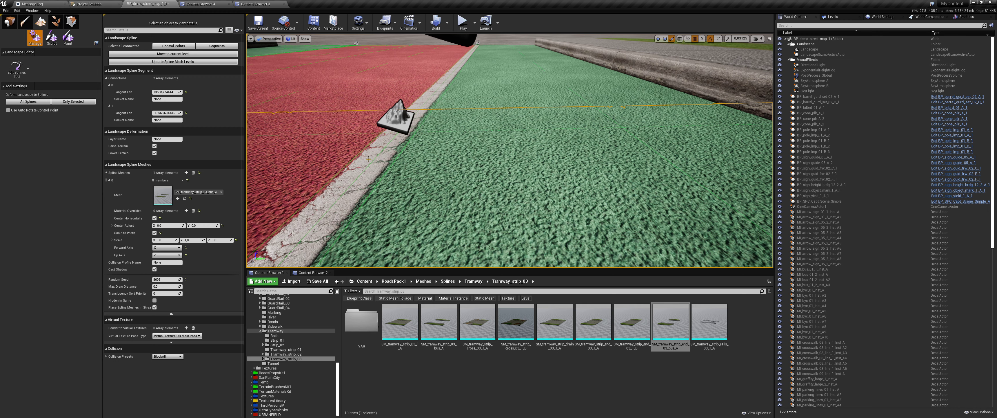
mouse_move(435, 94)
right_down()
mouse_move(513, 135)
mouse_move(515, 128)
mouse_move(495, 128)
mouse_move(504, 144)
mouse_move(514, 130)
mouse_move(572, 146)
right_up()
click(495, 127)
key(ctrl+a)
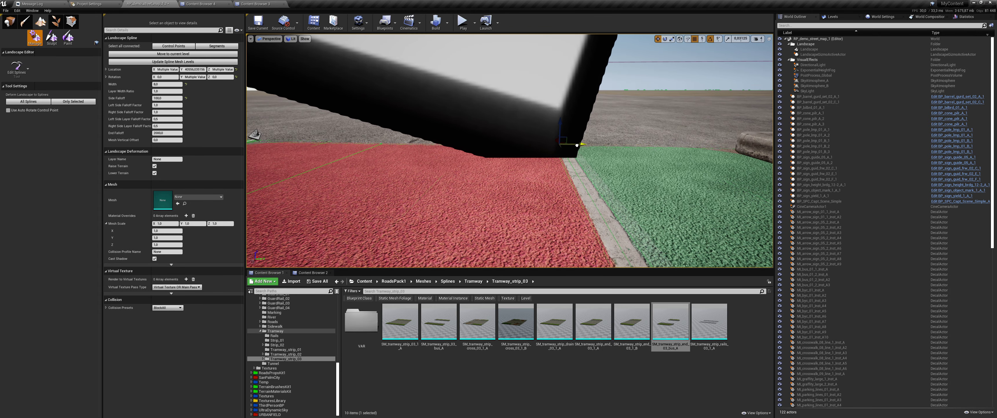
right_drag(576, 146, 577, 178)
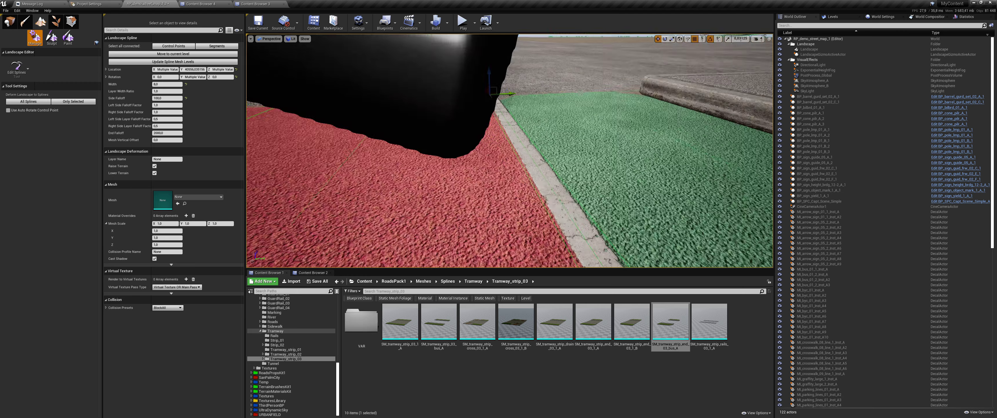
click(9, 22)
right_drag(461, 217, 572, 124)
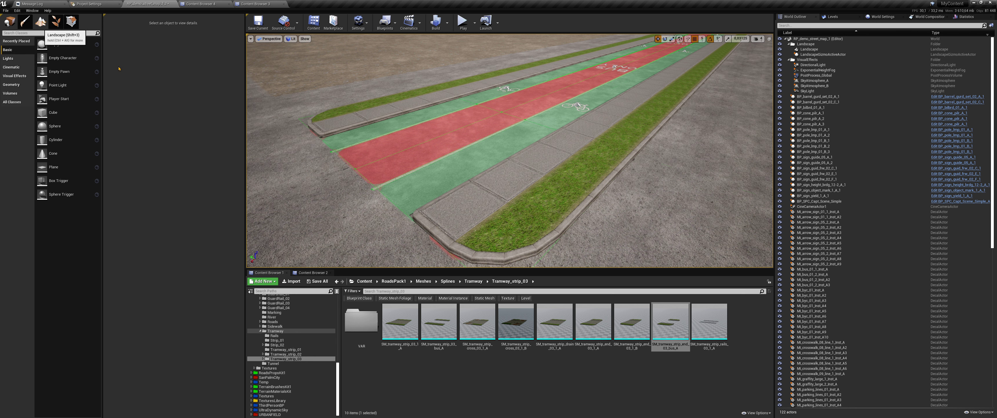
Back in landscape spline editing, add six Material Override slots to the segment.
click(41, 21)
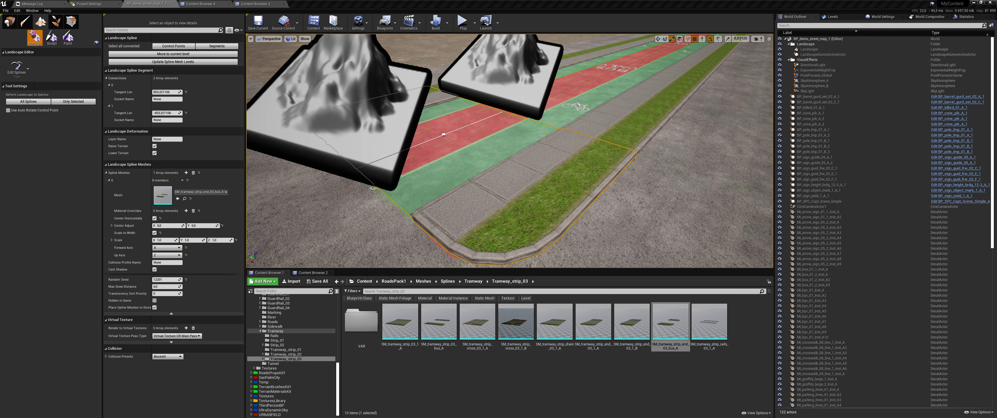
click(186, 210)
click(186, 211)
click(186, 210)
click(186, 210)
click(187, 210)
click(186, 210)
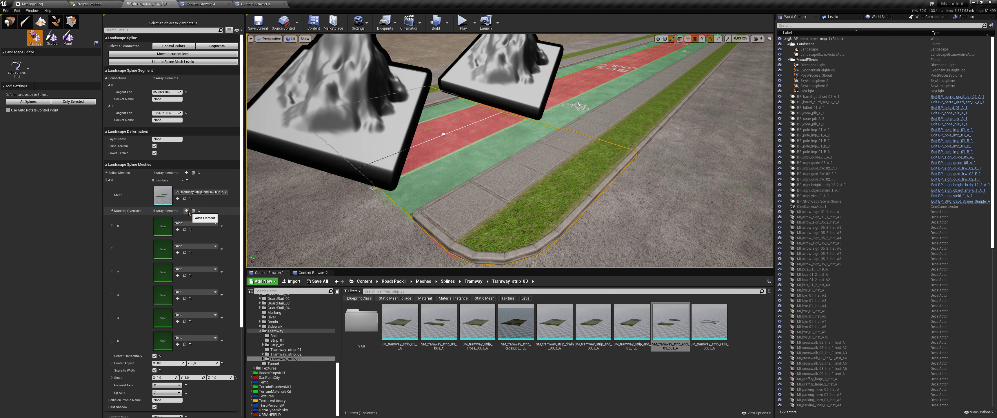
click(187, 210)
click(186, 210)
click(186, 211)
scroll(211, 245, down, 2)
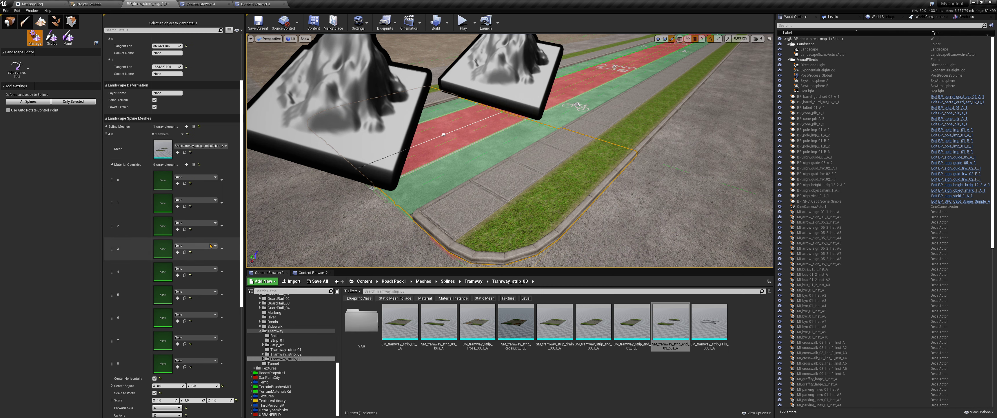
Assign MI_curb_granite_paint_01_1_Inst_B from Materials > Curbs > Granite to override slot 6.
click(396, 283)
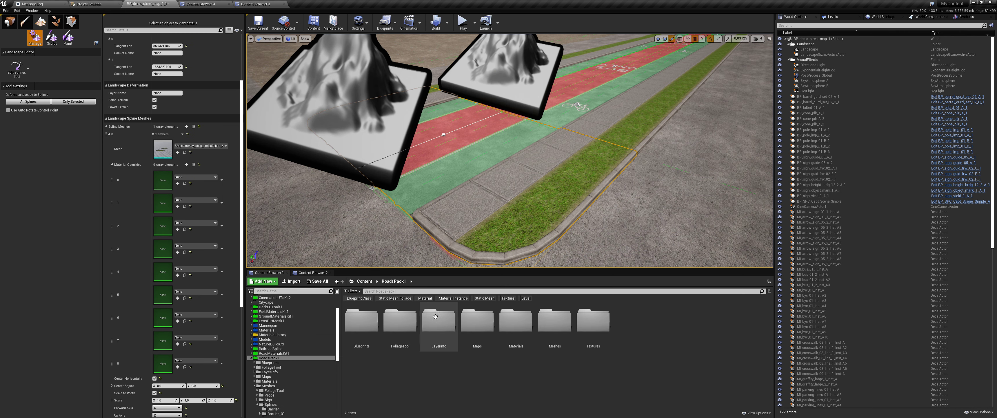
double_click(518, 322)
click(410, 318)
double_click(411, 318)
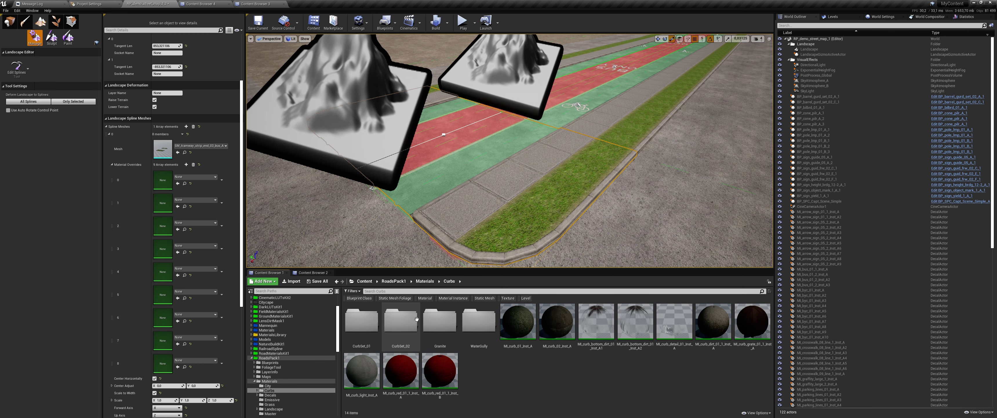
double_click(439, 321)
scroll(507, 349, down, 3)
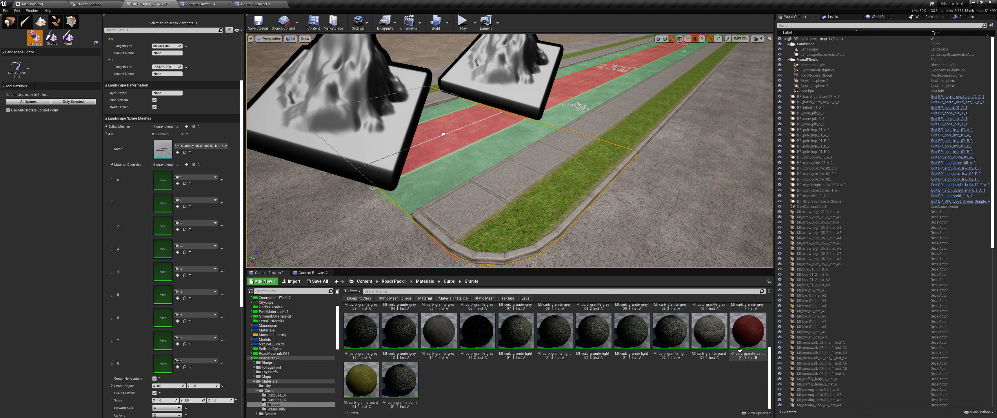
drag(748, 331, 164, 369)
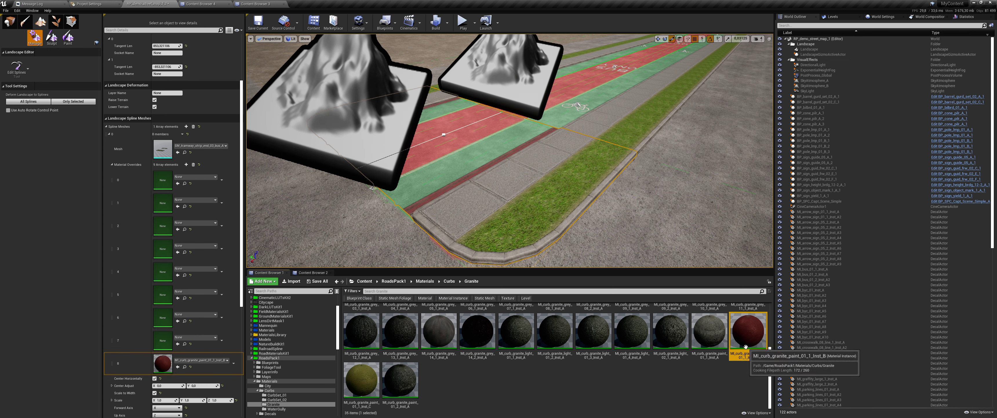
key(ctrl+z)
drag(748, 332, 173, 337)
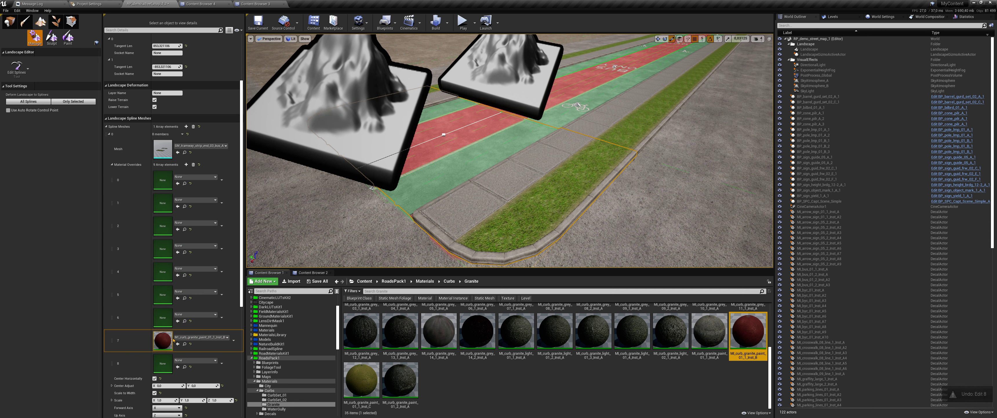
key(ctrl+z)
drag(743, 337, 172, 321)
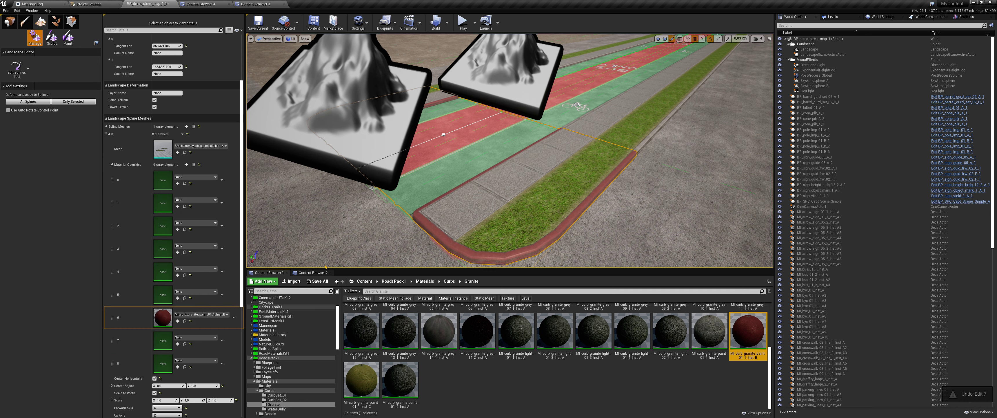
click(10, 21)
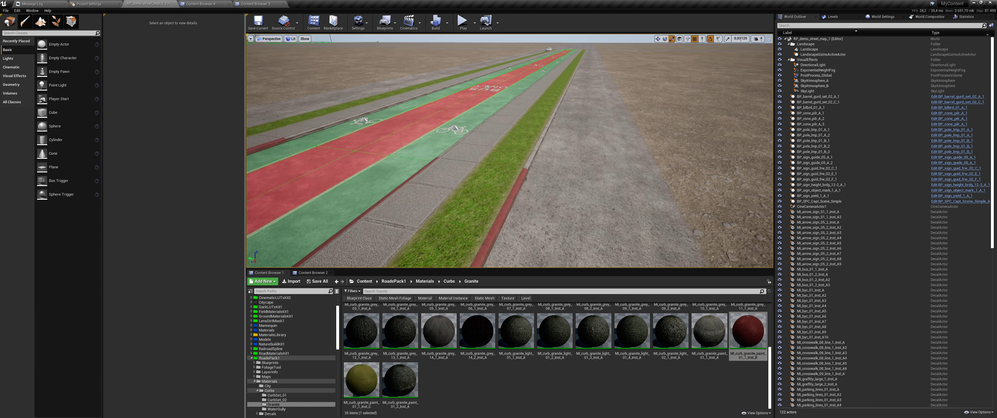
Inspect the red kerb, then return to spline editing and browse to SM_tramway_strip_end_03_bus_A.
right_drag(455, 128, 455, 128)
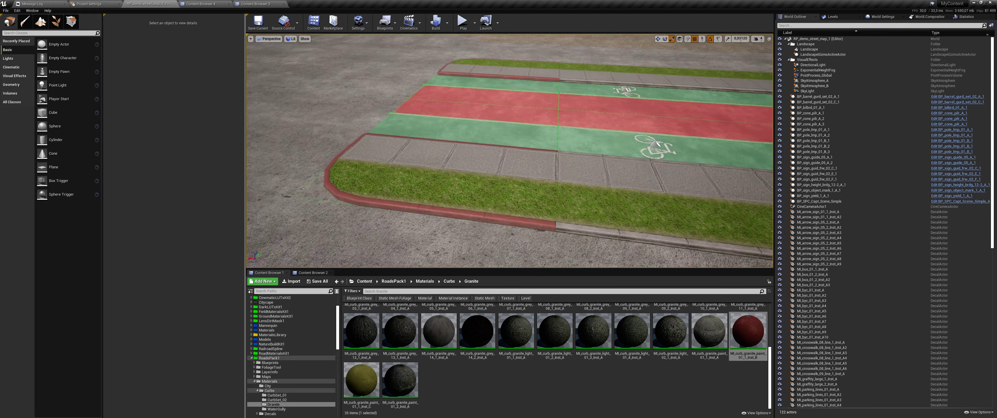
right_drag(340, 139, 340, 140)
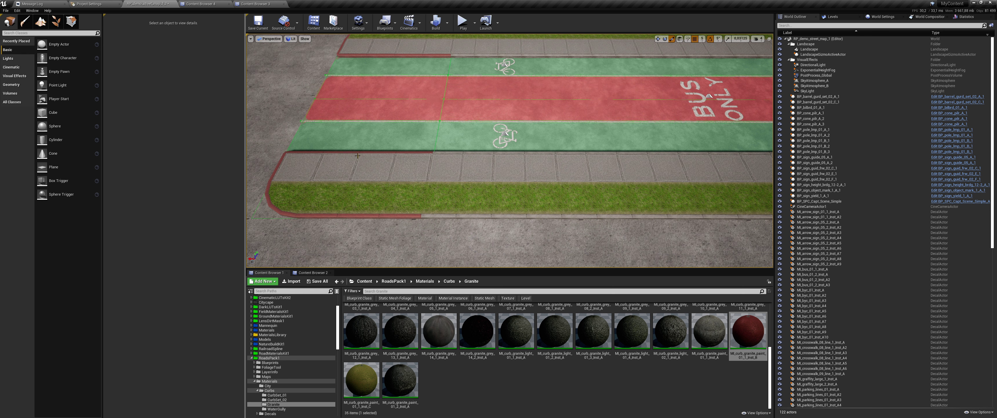
click(71, 22)
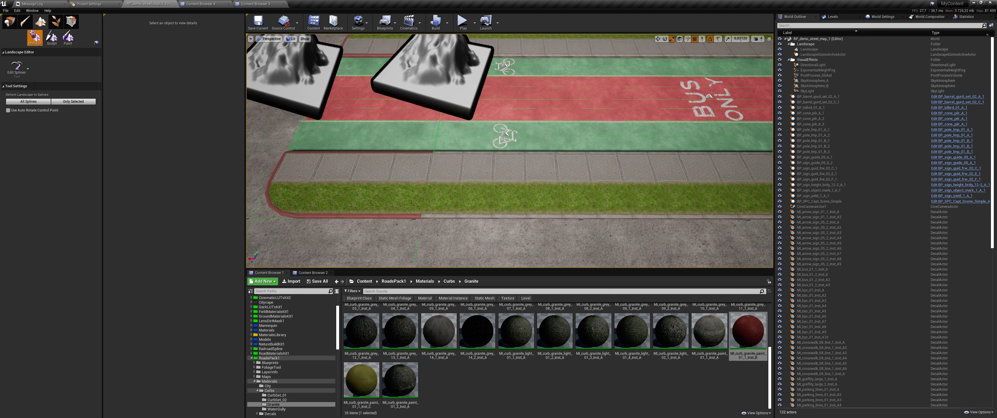
click(184, 152)
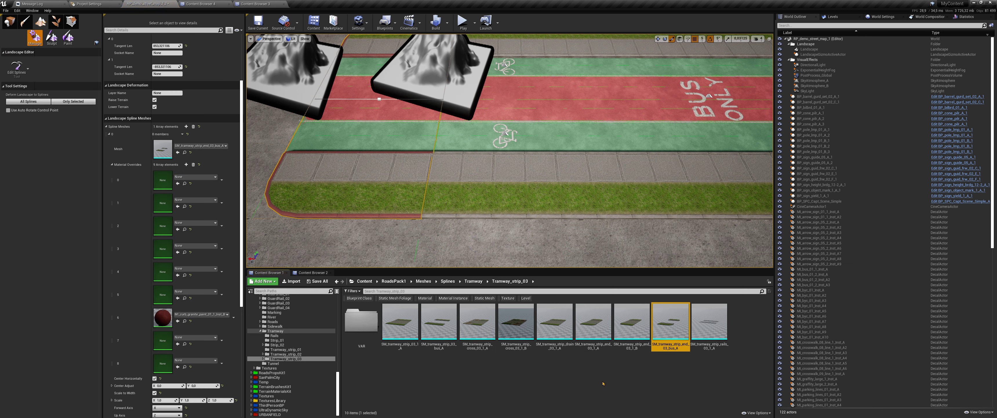
Duplicate SM_tramway_strip_cross_03_1_A as a new mesh named SM_tramway_strip_cross_03_BUS_A.
click(566, 364)
click(482, 338)
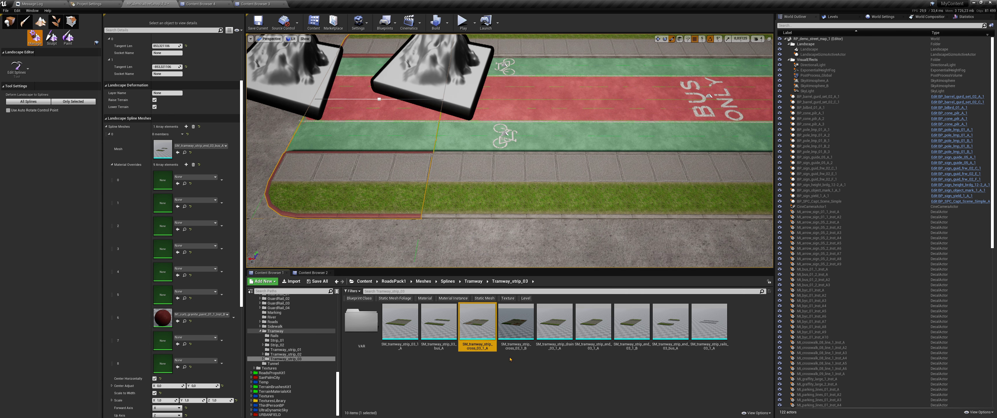
key(F2)
key(ctrl+w)
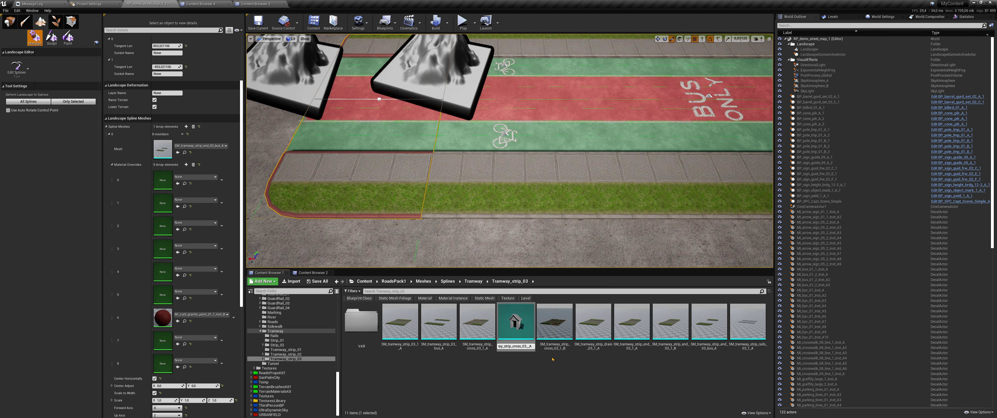
text(_A)
key(Return)
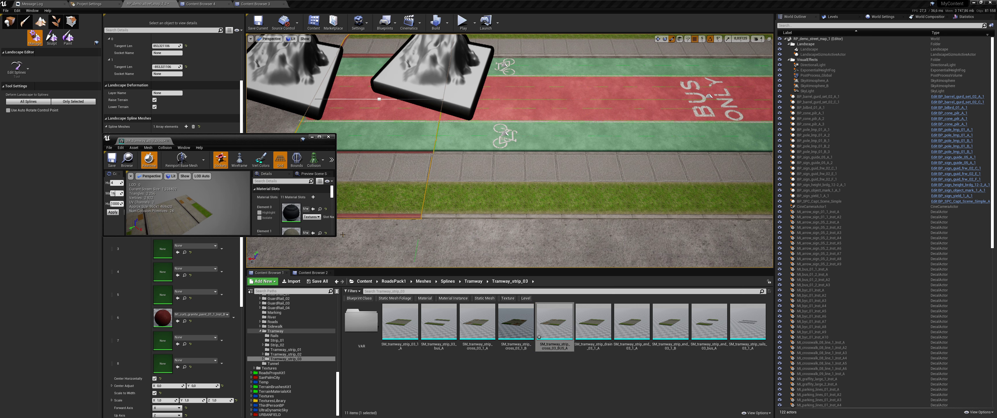
Open the duplicated crossing mesh and assign MI_hide_Inst to Elements 1, 2, 3 and the rails.
drag(335, 237, 237, 383)
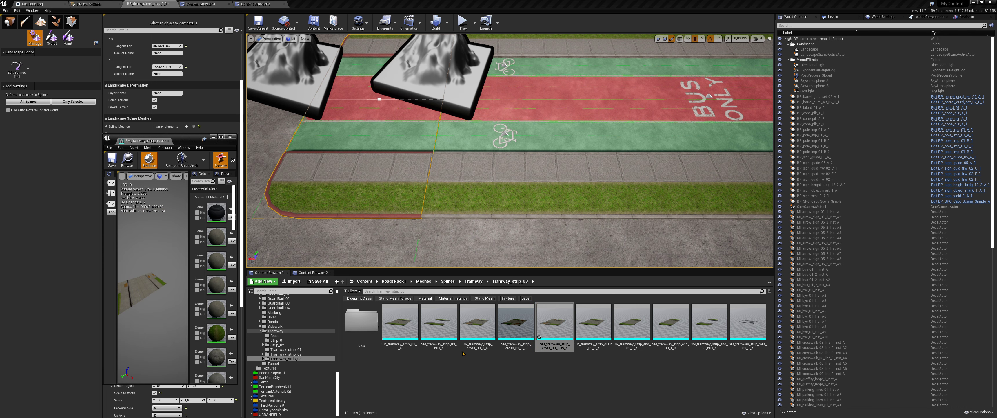
click(477, 322)
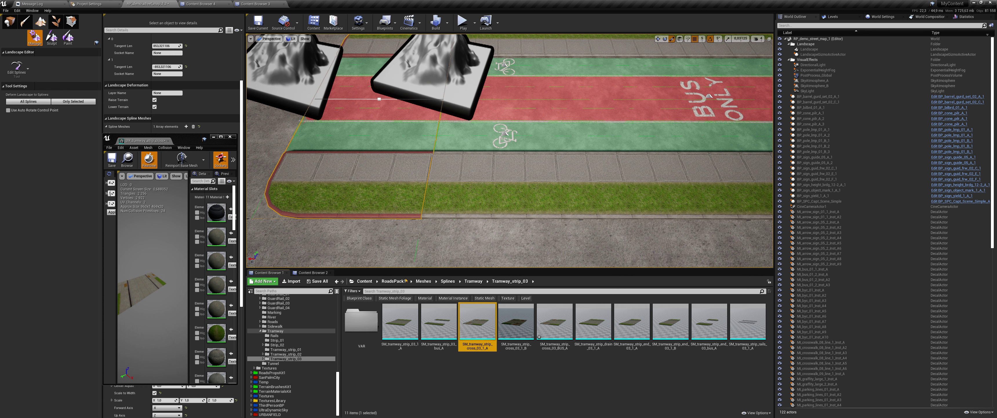
double_click(448, 323)
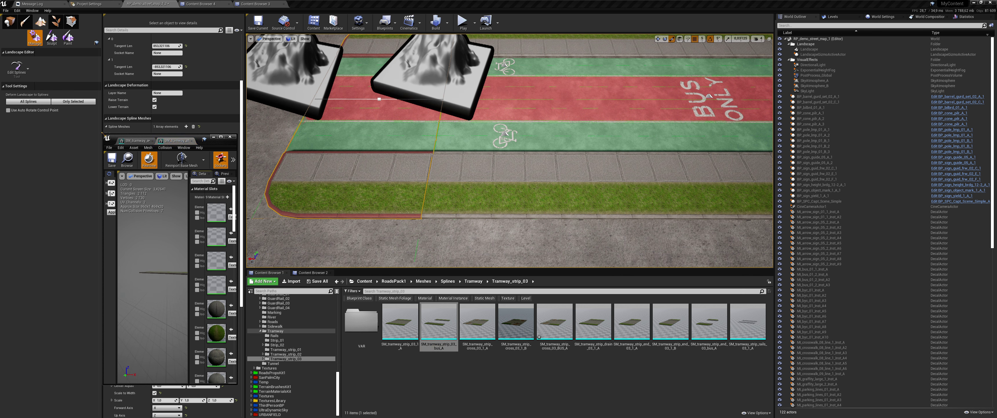
drag(37, 37, 41, 38)
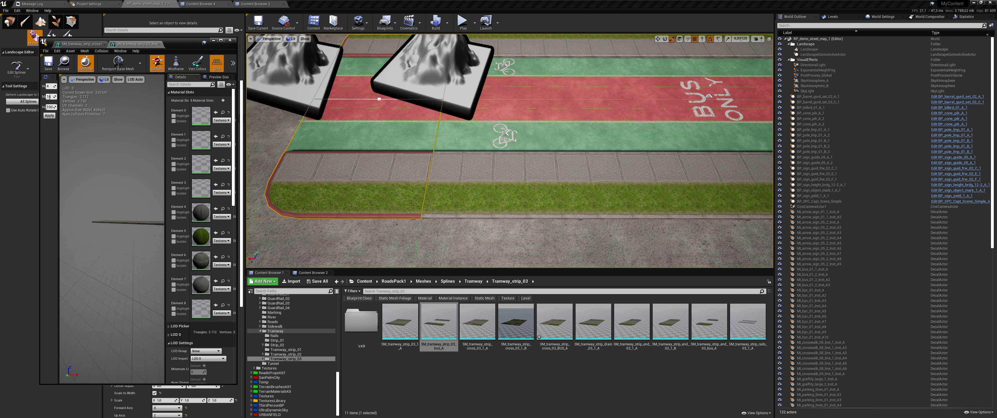
click(223, 112)
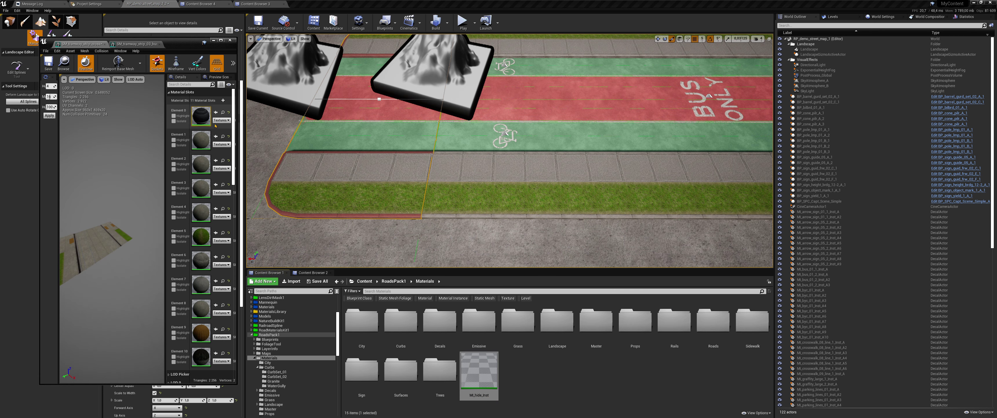
click(215, 136)
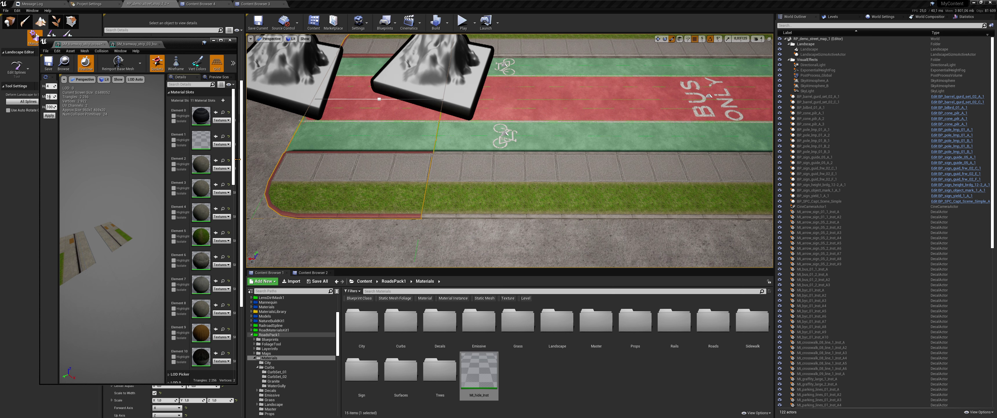
double_click(176, 43)
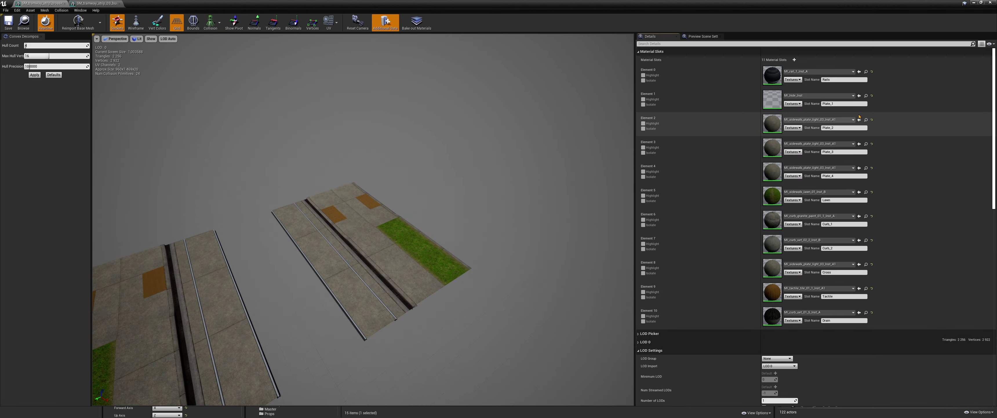
click(859, 119)
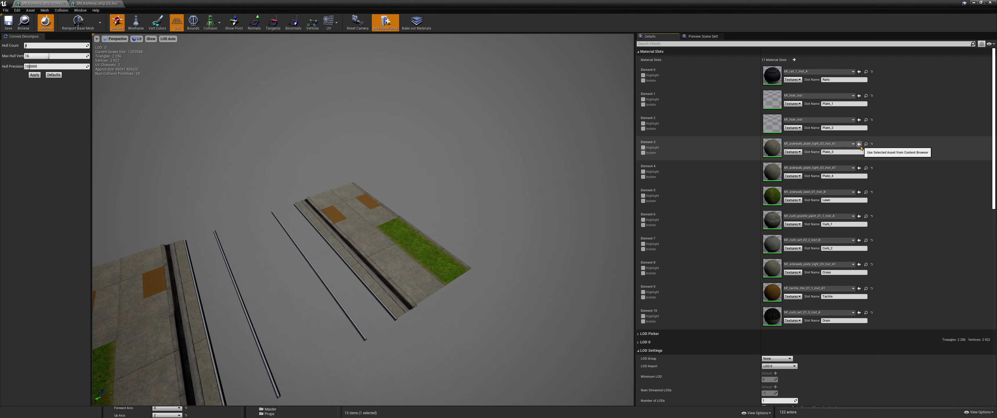
click(859, 144)
click(859, 71)
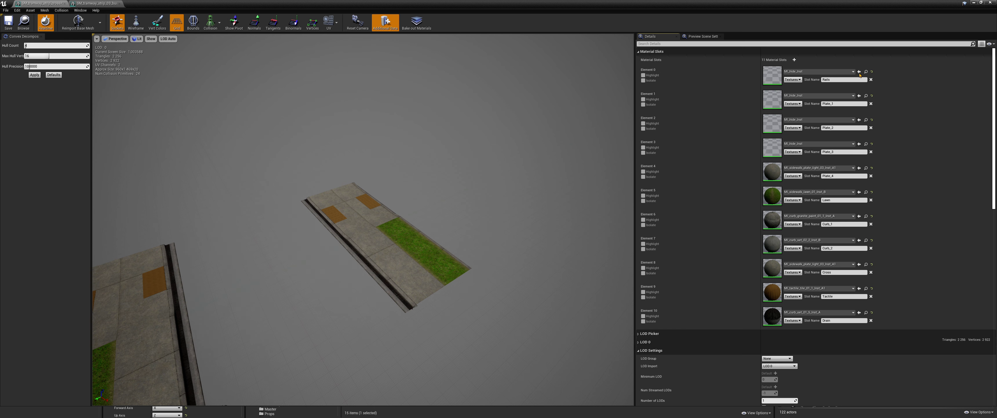
Give the sidewalk plates and Element 8 the MI_tile_grey_2x2 grey tile material.
click(114, 3)
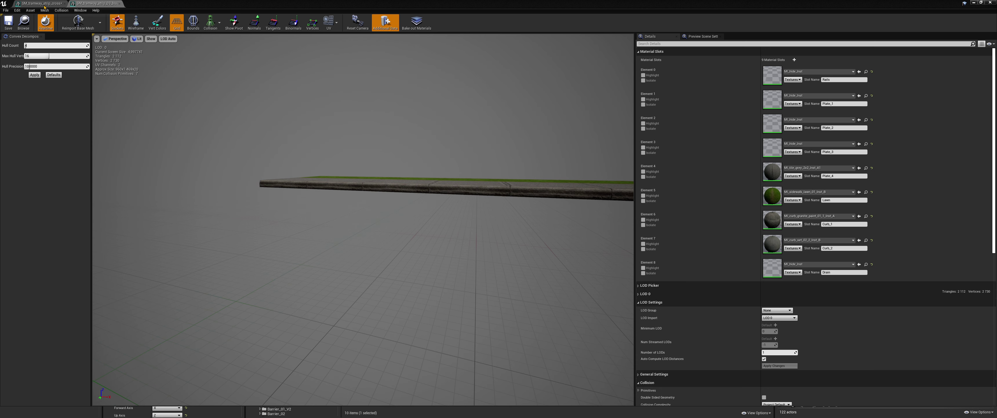
click(42, 3)
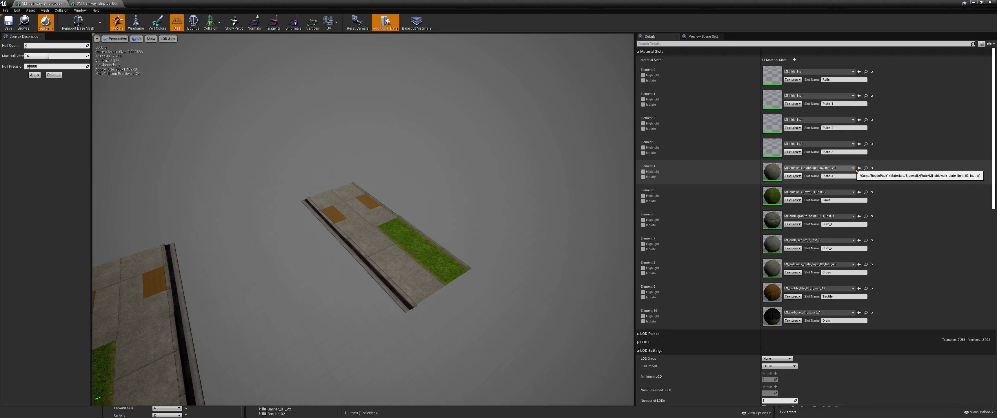
click(860, 169)
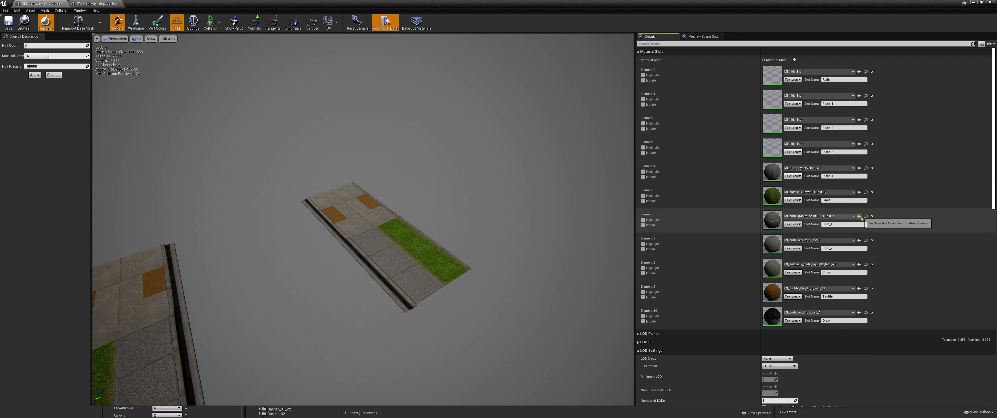
click(859, 216)
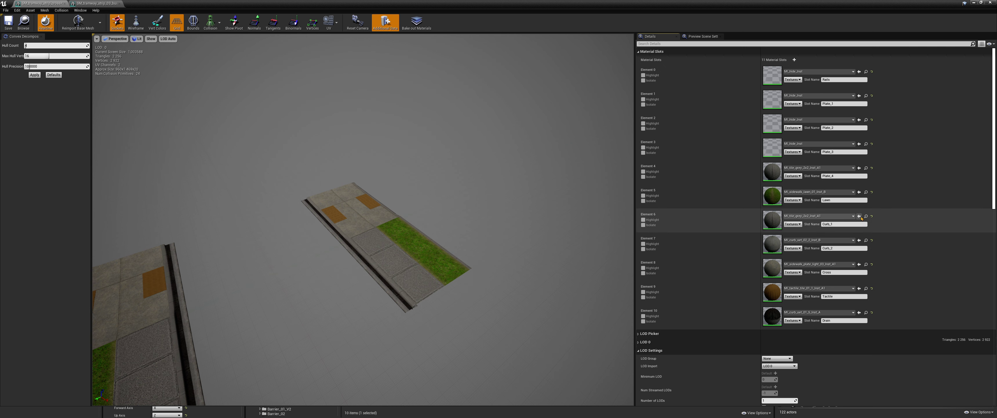
key(ctrl+z)
click(860, 264)
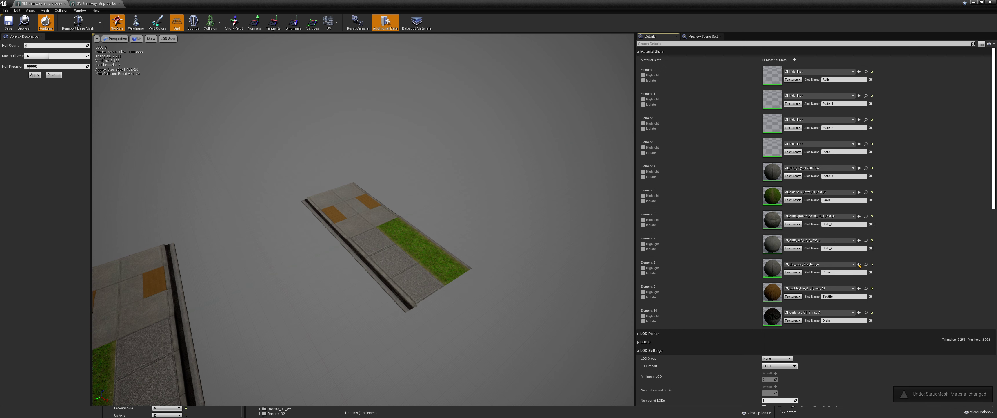
Hide the drain with MI_hide_Inst.
drag(349, 232, 445, 240)
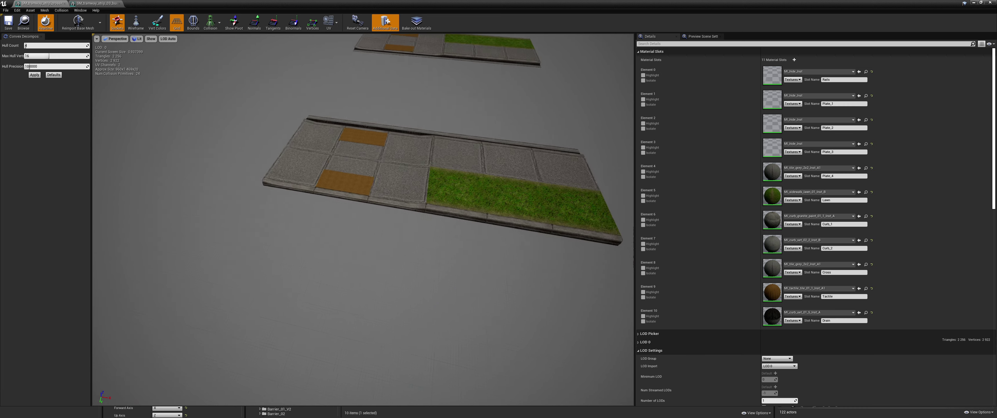
scroll(364, 219, up, 3)
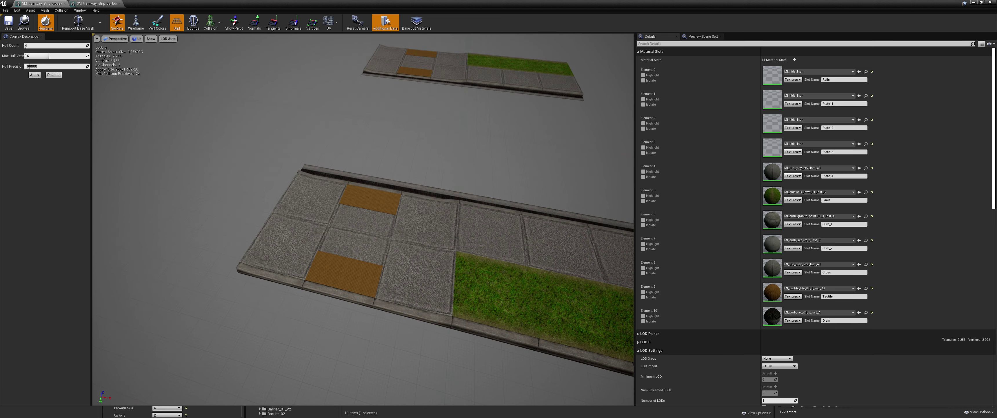
drag(363, 219, 387, 232)
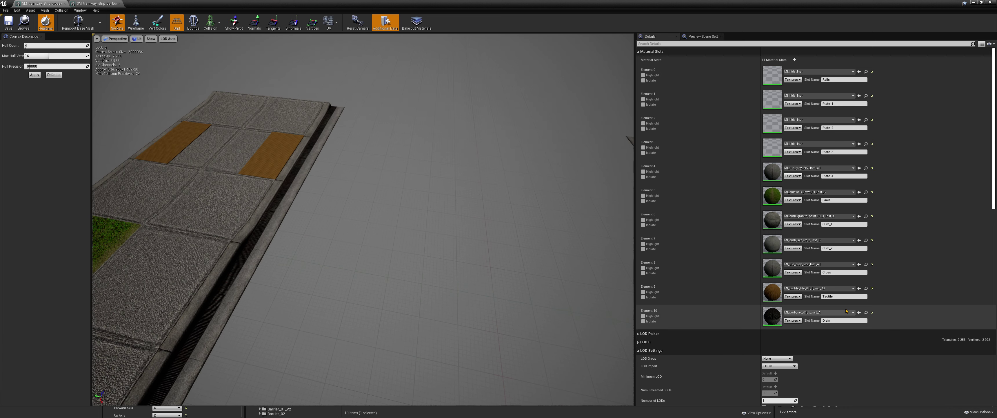
click(866, 144)
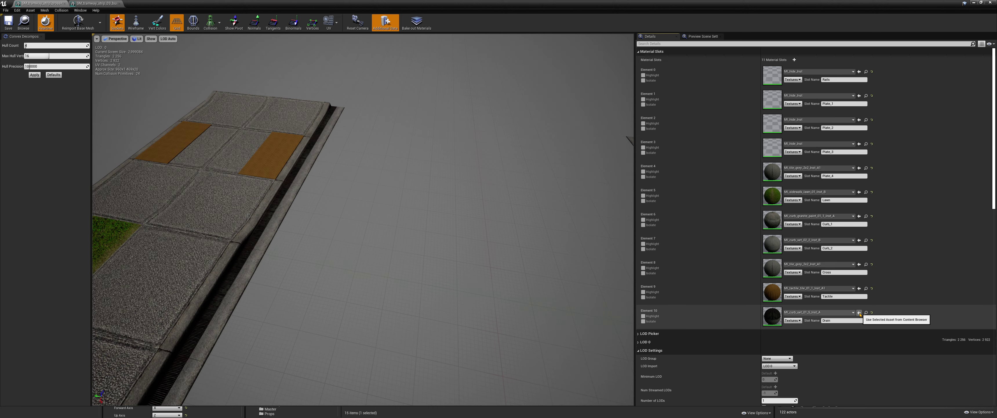
click(859, 312)
drag(363, 217, 387, 225)
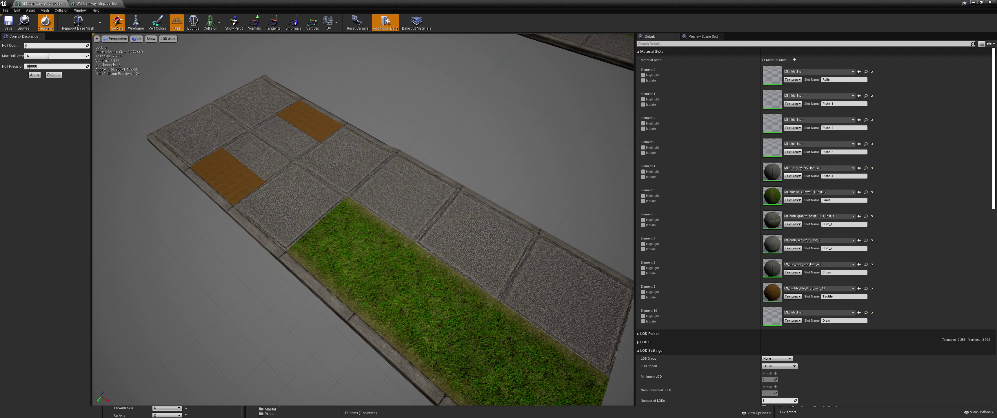
mouse_move(387, 225)
mouse_down()
mouse_move(387, 240)
mouse_move(387, 217)
mouse_up()
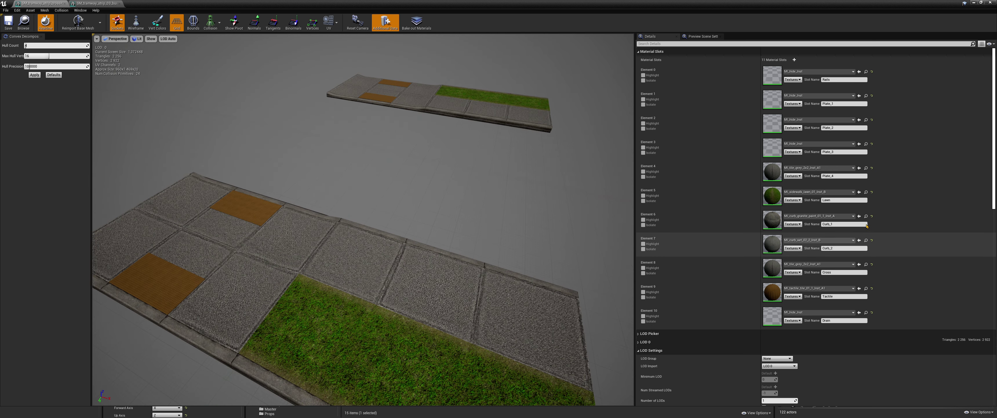
Switch the Element 6 curb to the yellow painted granite material, then save and close the mesh.
click(866, 216)
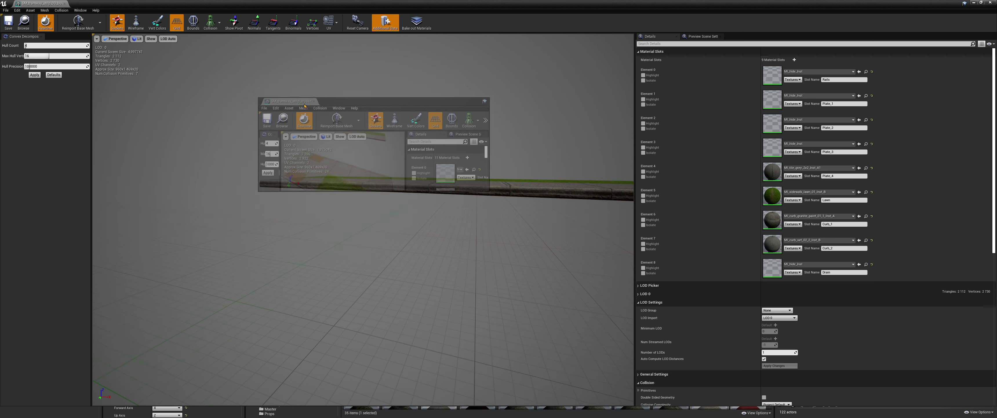
drag(50, 4, 277, 93)
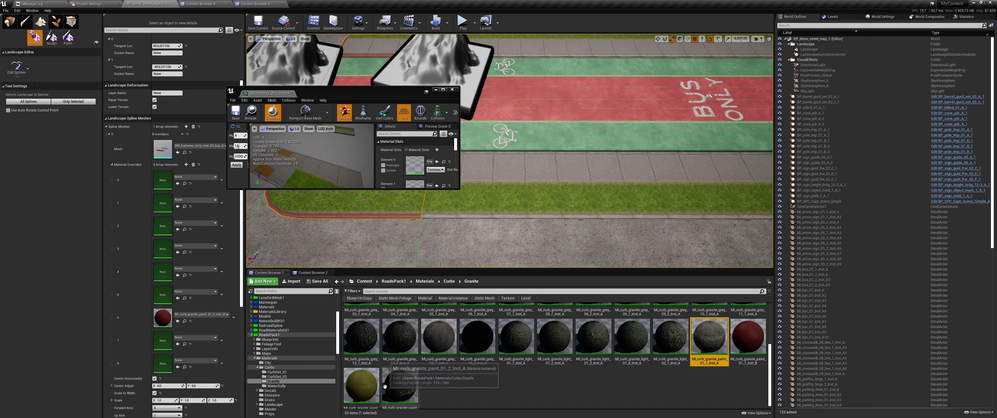
click(443, 89)
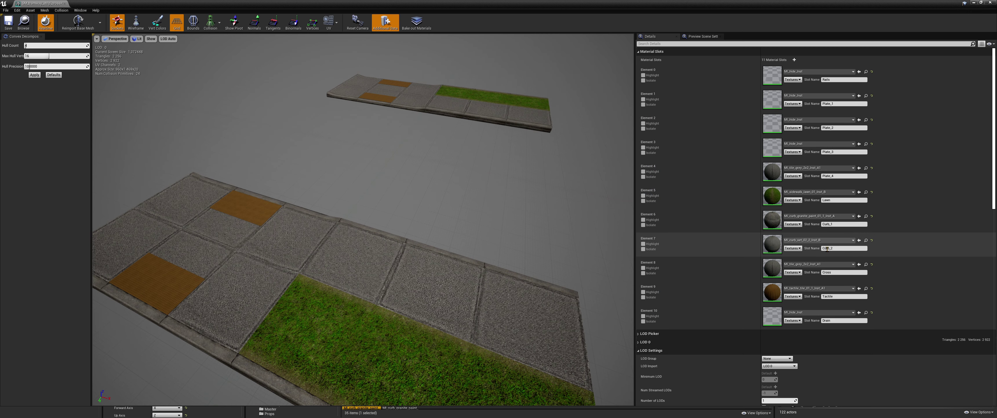
click(859, 215)
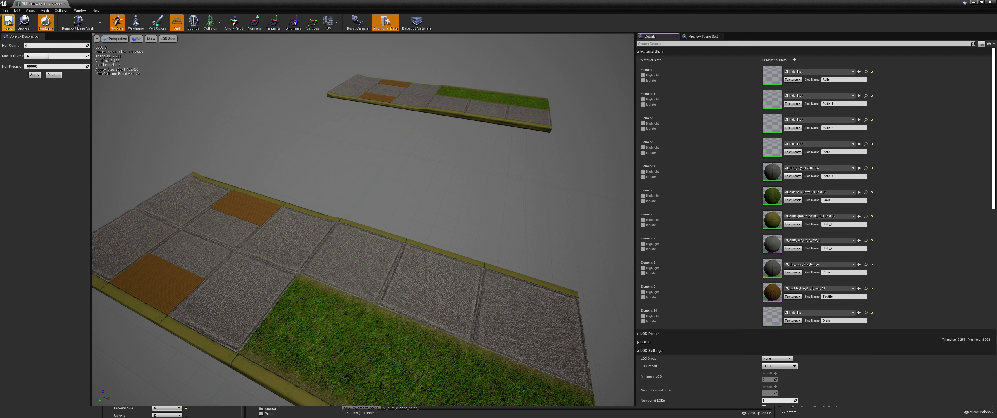
click(8, 22)
click(65, 4)
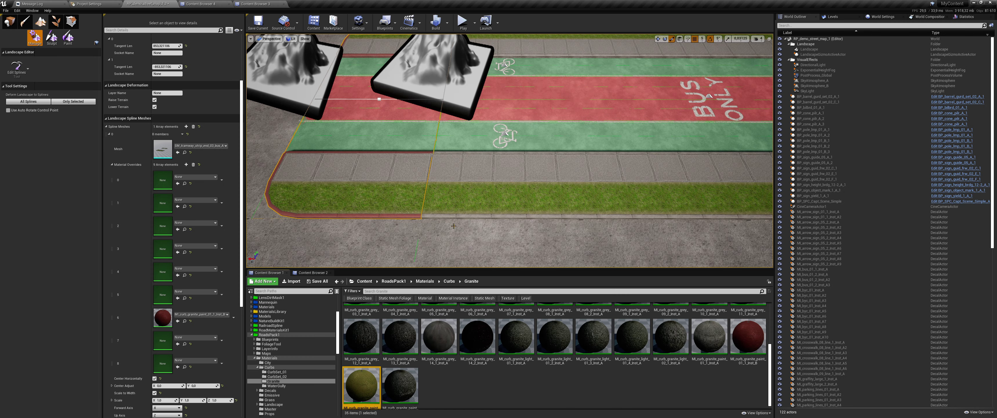
Add a control point to the spline on the red bus lane.
click(464, 229)
scroll(472, 231, down, 3)
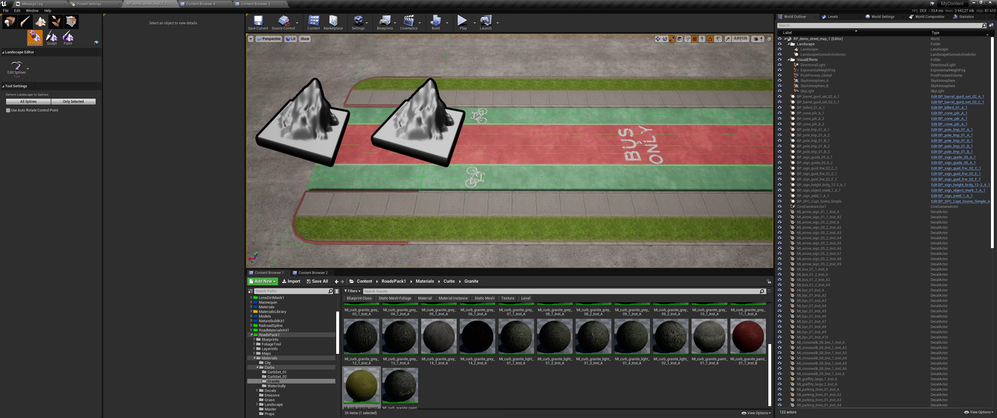
scroll(490, 246, down, 1)
right_drag(461, 118, 449, 112)
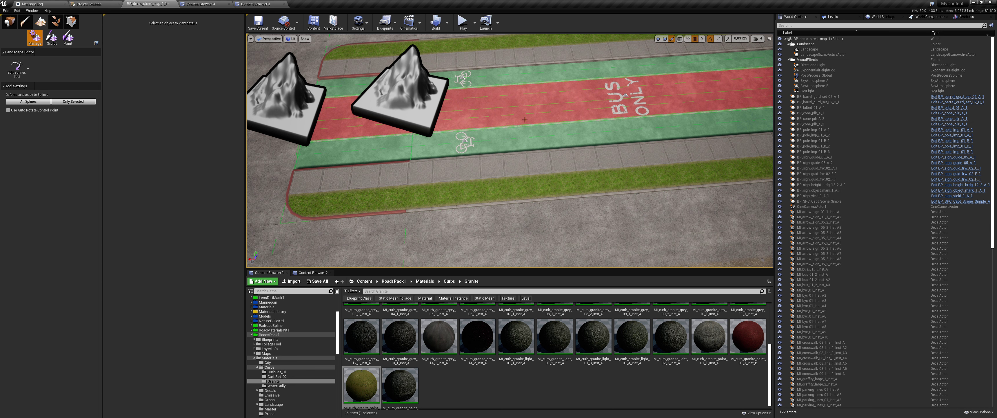
ctrl+click(524, 119)
Set the new spline segment's mesh to SM_tramway_strip_cross_03_BUS_A.
click(469, 110)
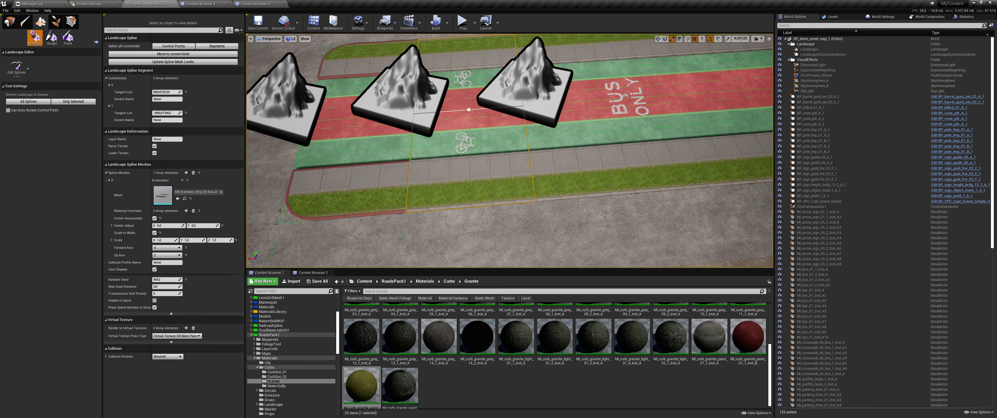
click(184, 198)
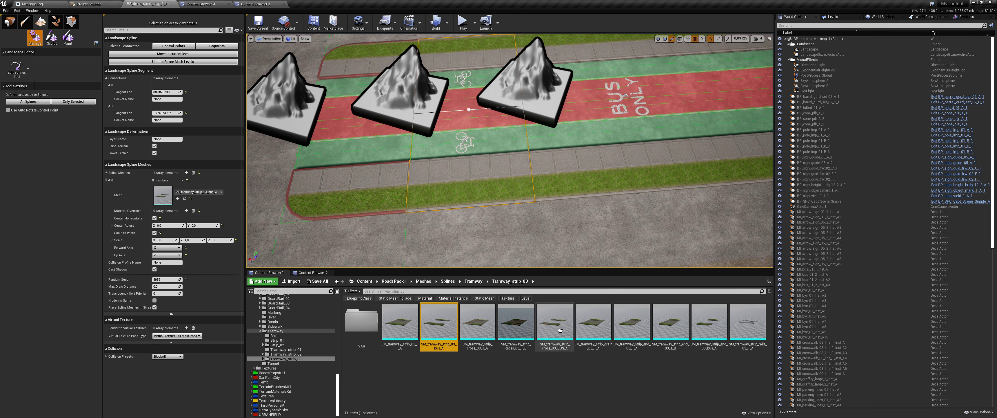
click(547, 327)
drag(547, 327, 163, 195)
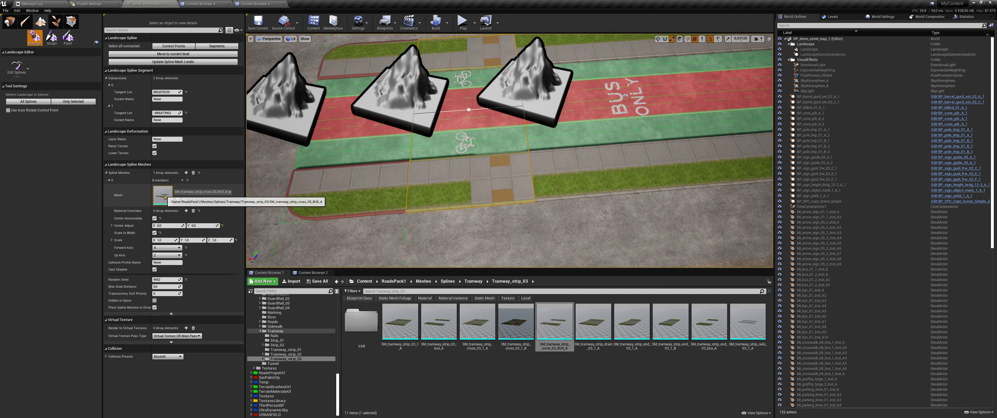
click(466, 139)
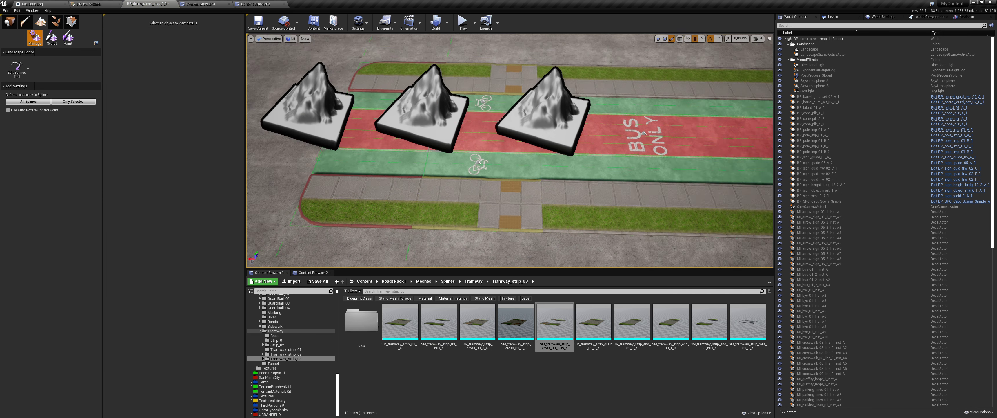
drag(466, 139, 445, 38)
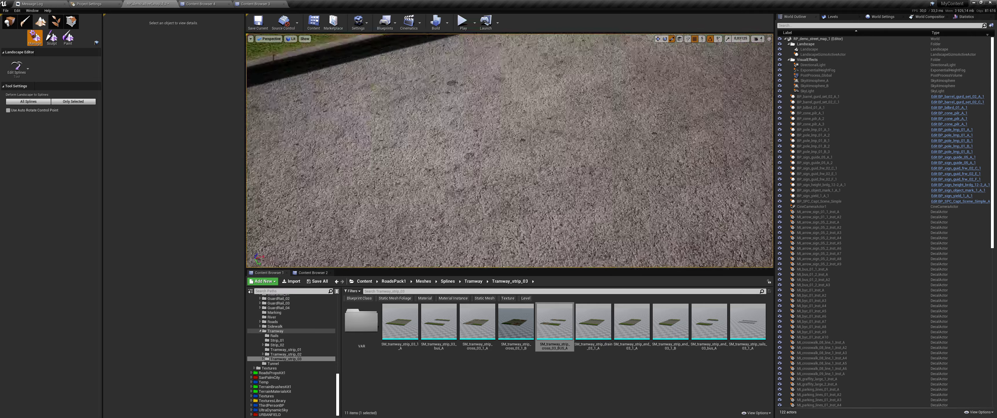
drag(446, 39, 445, 39)
key(shift+1)
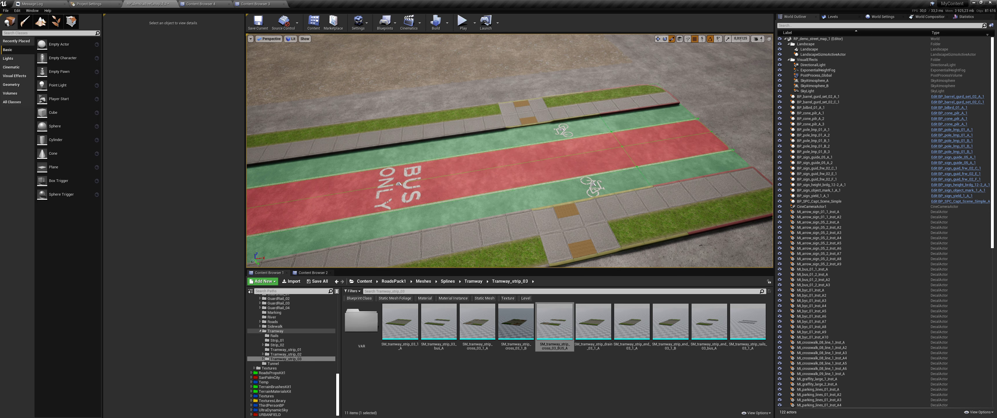
drag(445, 39, 445, 39)
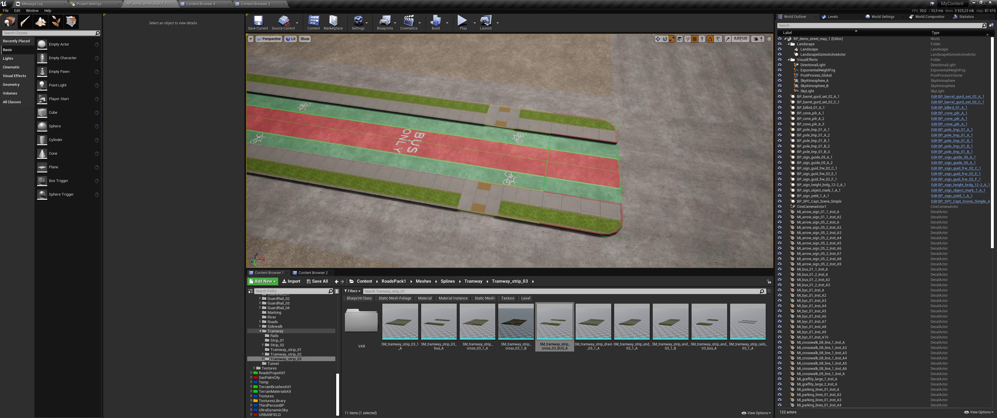
drag(510, 151, 509, 151)
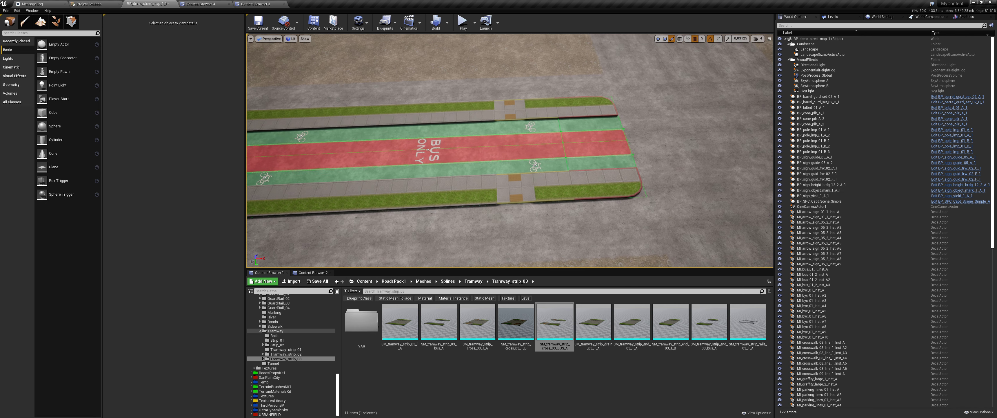
middle_drag(430, 149, 445, 150)
drag(446, 149, 545, 130)
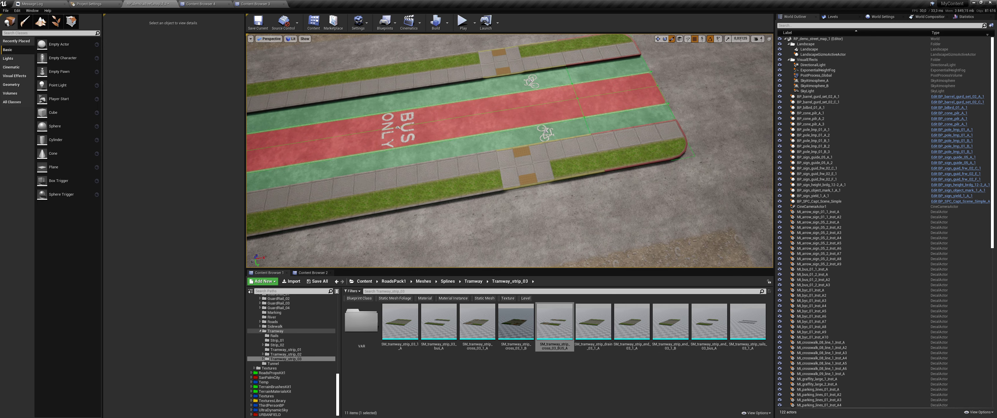
mouse_move(398, 127)
mouse_down()
mouse_move(419, 123)
mouse_move(425, 143)
mouse_up()
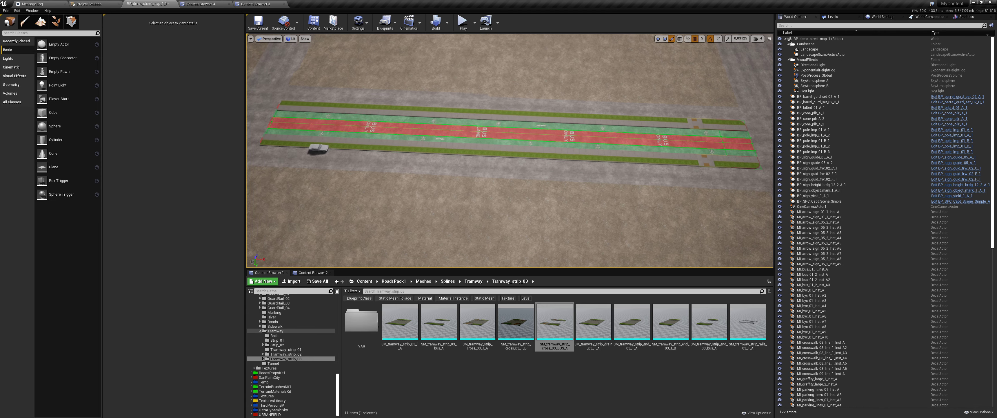
click(40, 27)
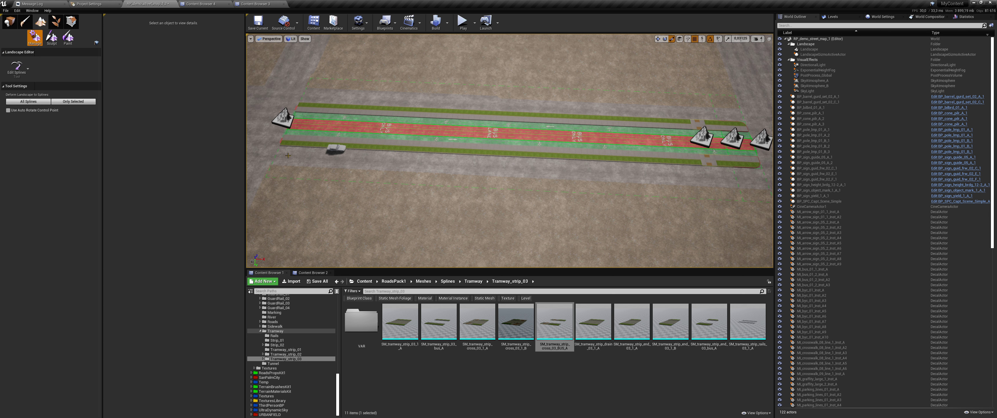
Paint on the H layer with brush size 500, then switch back to Place mode.
click(68, 38)
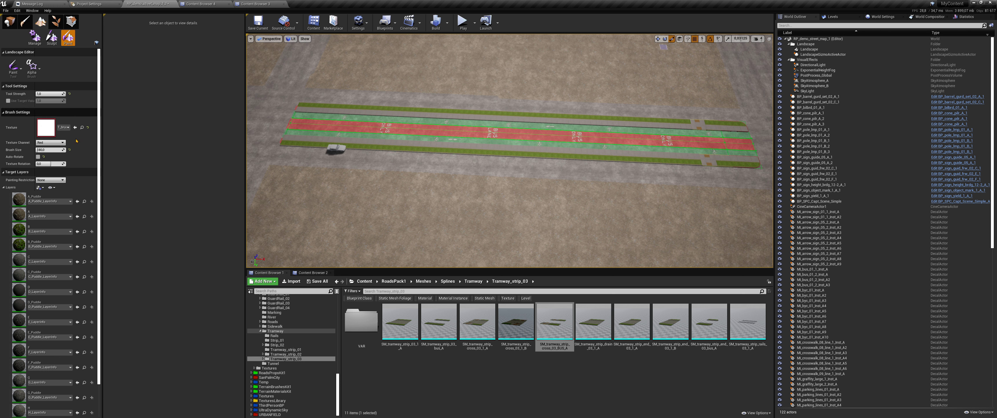
mouse_move(50, 149)
mouse_down()
mouse_move(77, 150)
mouse_move(46, 150)
mouse_up()
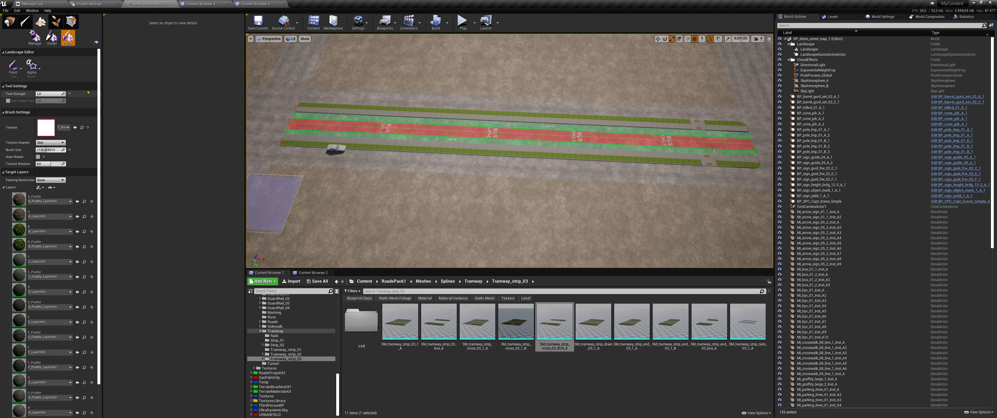
scroll(76, 201, down, 10)
scroll(76, 201, up, 4)
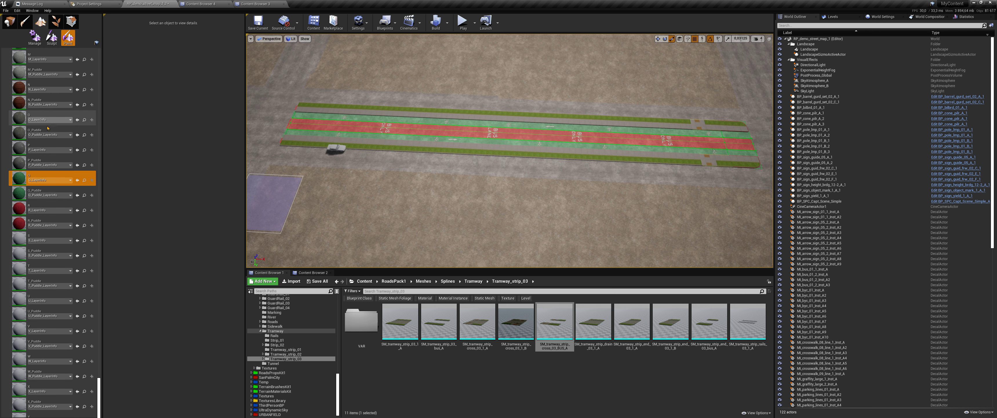
scroll(34, 154, up, 4)
scroll(35, 154, up, 2)
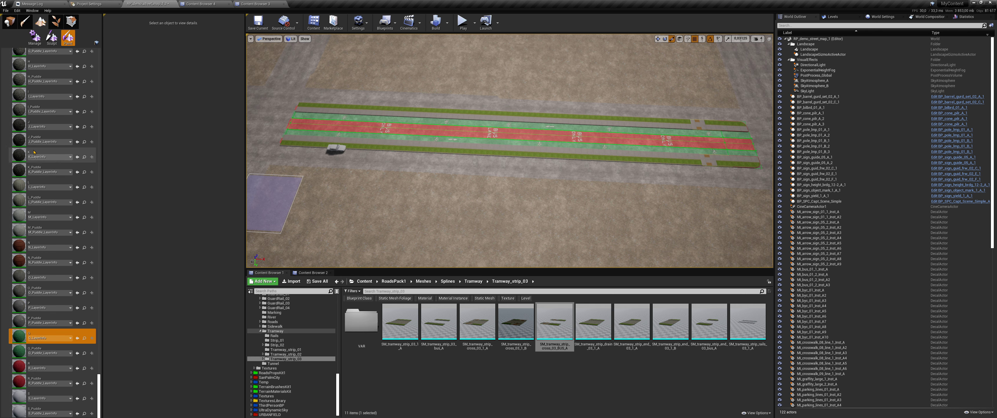
scroll(35, 124, up, 2)
click(37, 98)
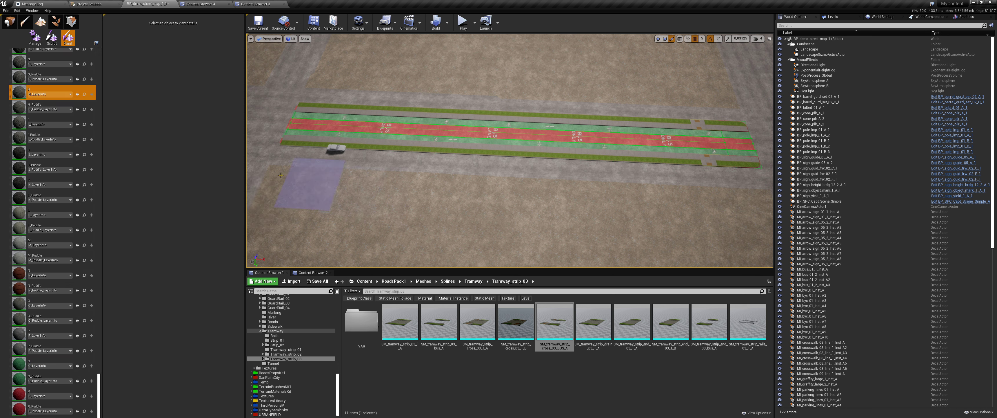
scroll(99, 382, up, 8)
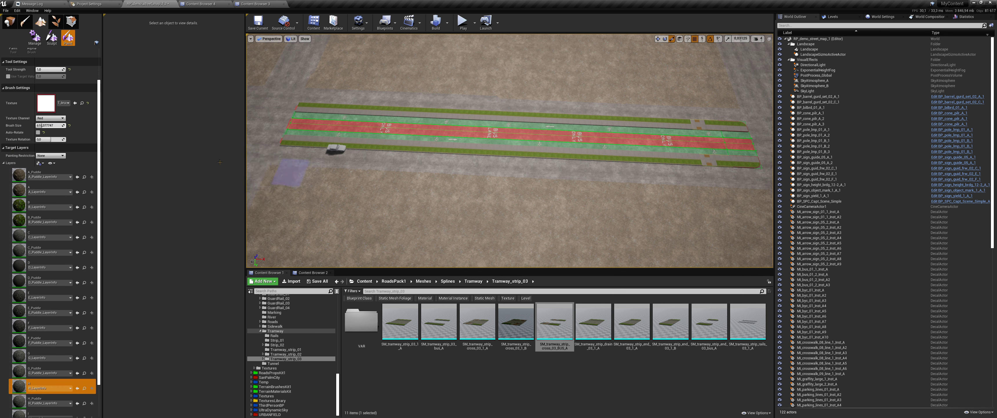
text(500)
key(Return)
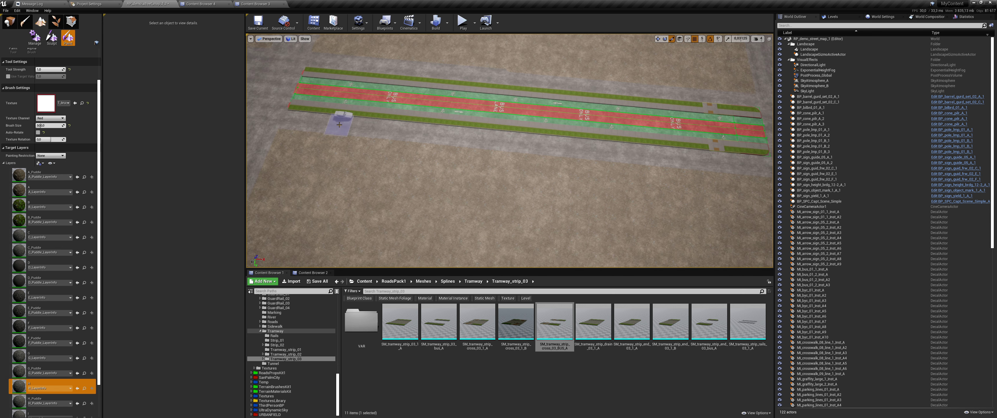
click(9, 22)
Duplicate the parked car and move both cars down beside the lane.
click(347, 112)
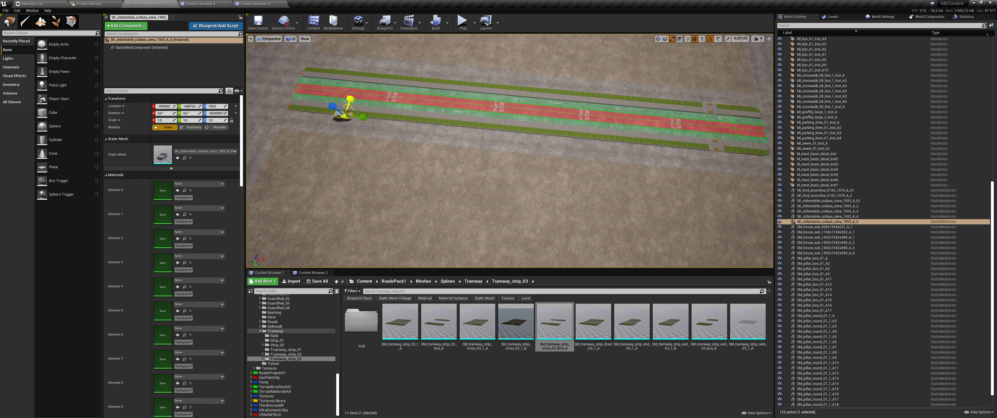
key(ctrl+w)
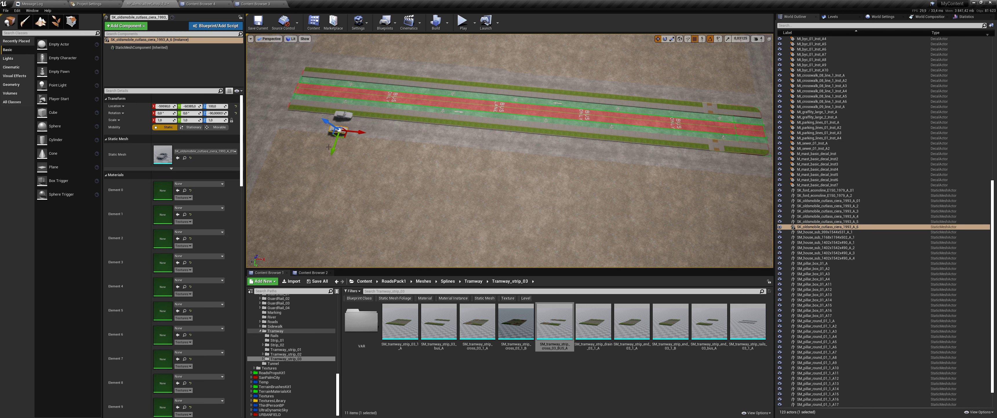
ctrl+click(342, 116)
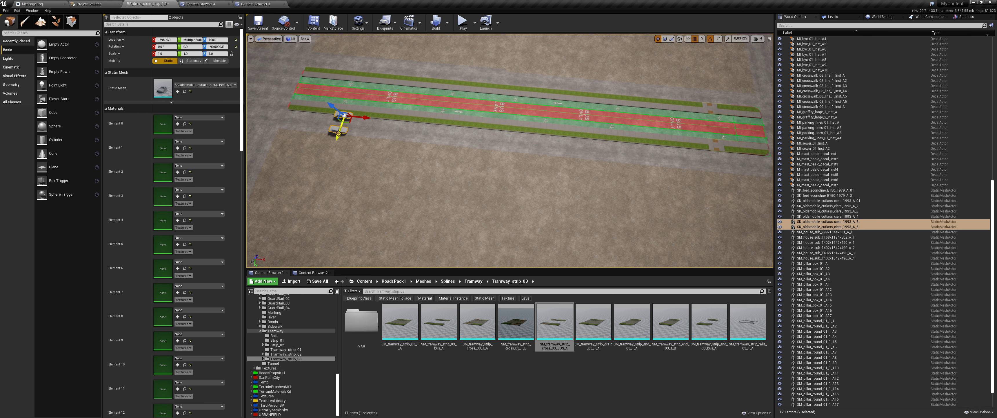
drag(338, 133, 337, 142)
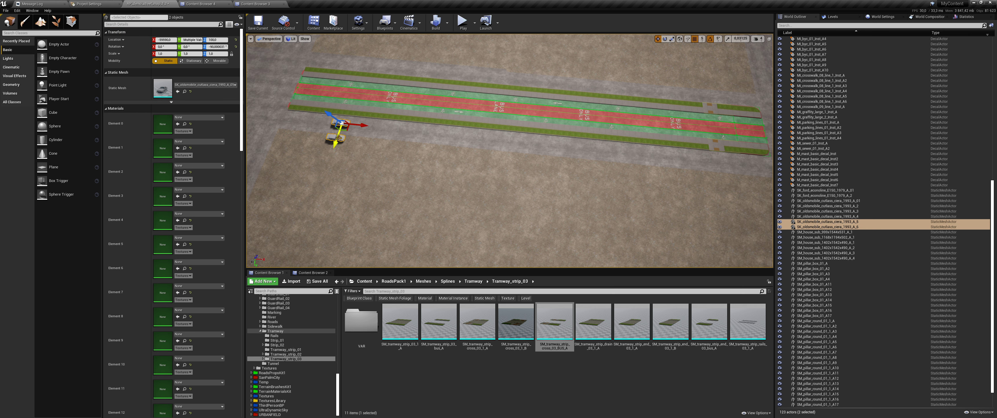
Make a third car, copy all three above the lane, and return to landscape painting.
click(338, 138)
key(ctrl+w)
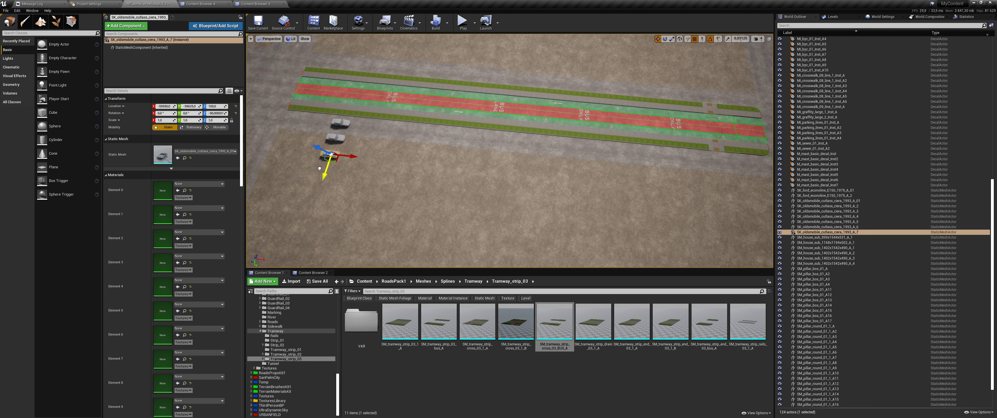
ctrl+click(337, 138)
ctrl+click(342, 123)
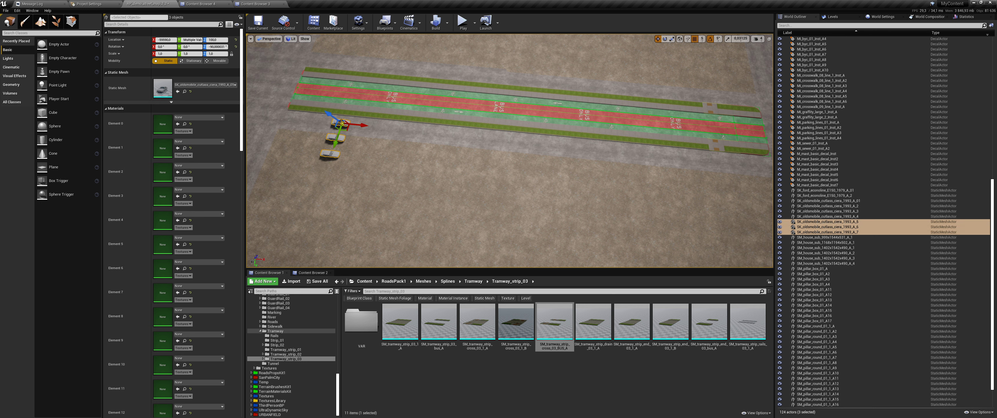
key(ctrl+w)
drag(327, 166, 356, 69)
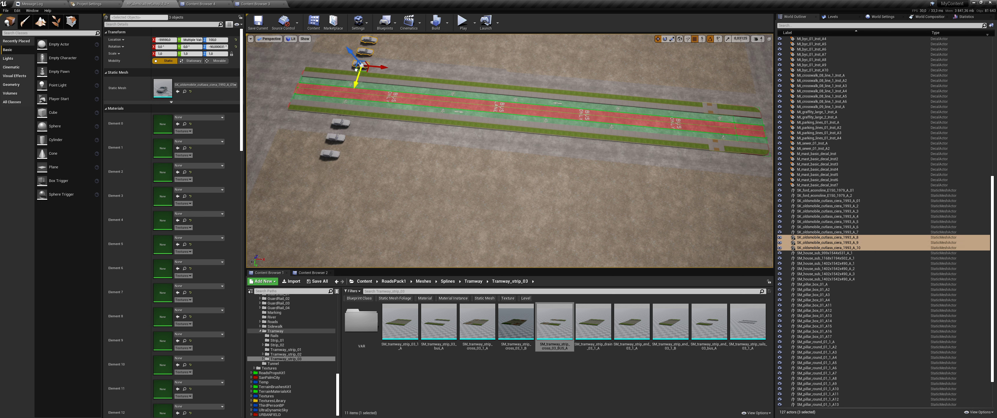
click(41, 22)
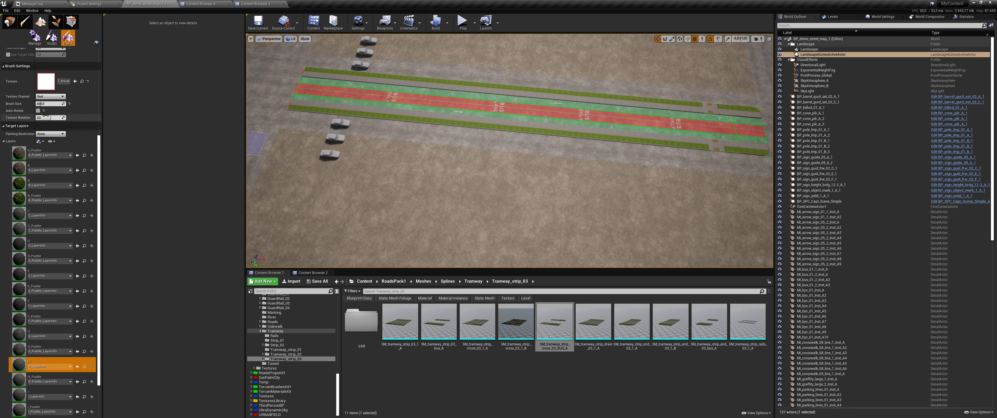
Set the landscape paint brush size to 1200.
drag(49, 104, 63, 104)
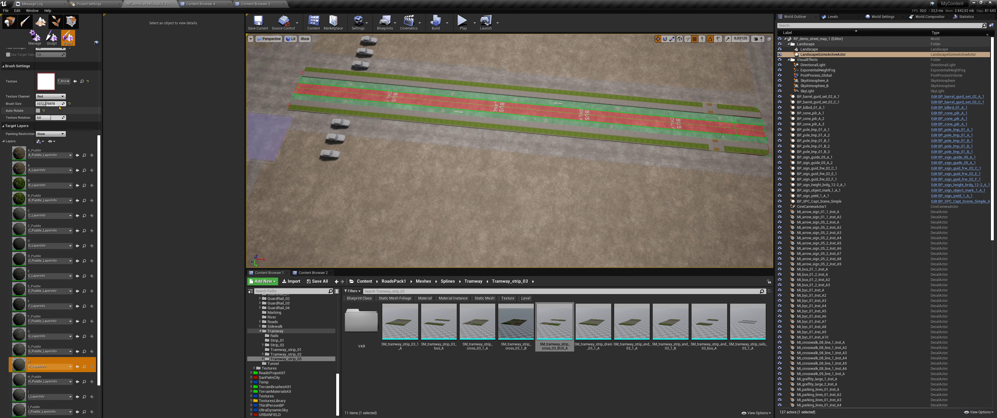
click(54, 103)
text(4)
key(Return)
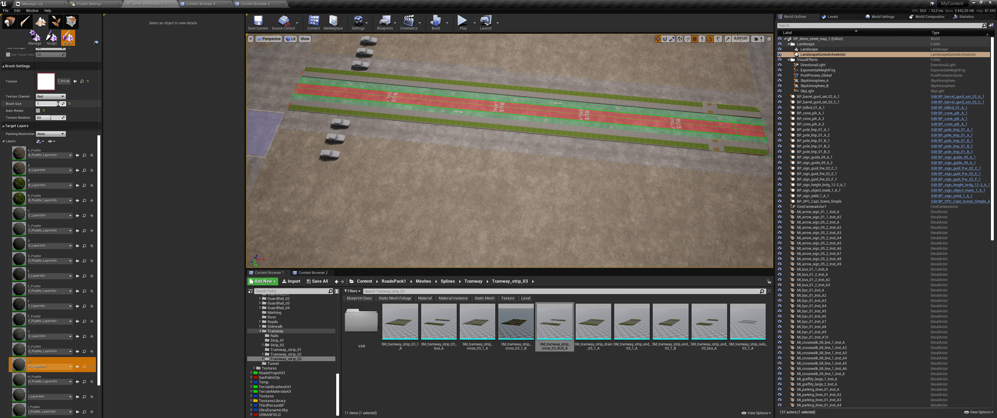
text(100)
key(Return)
scroll(327, 87, up, 5)
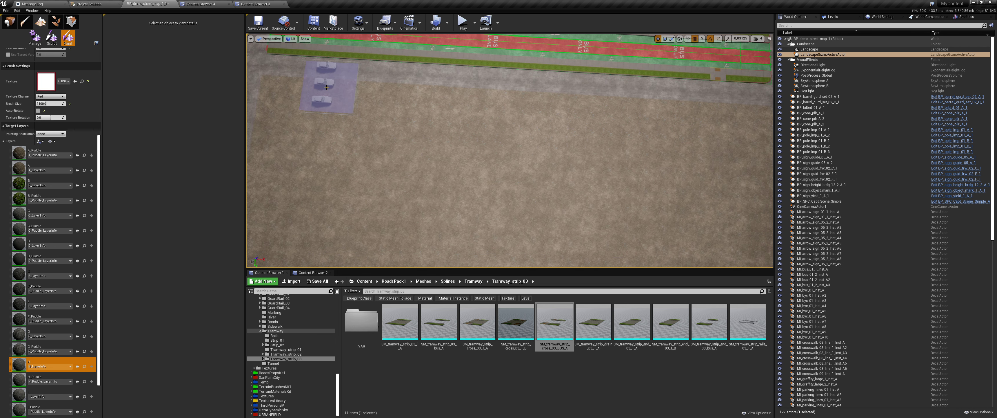
click(50, 103)
text(1200)
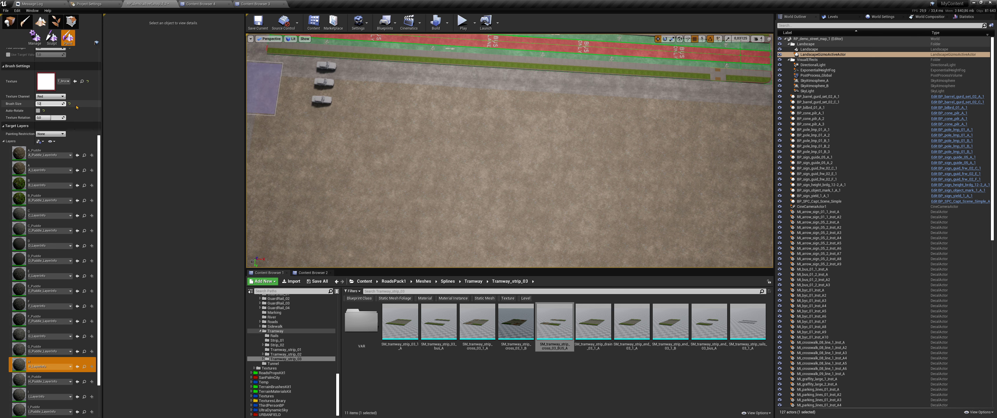
key(Return)
scroll(273, 131, down, 8)
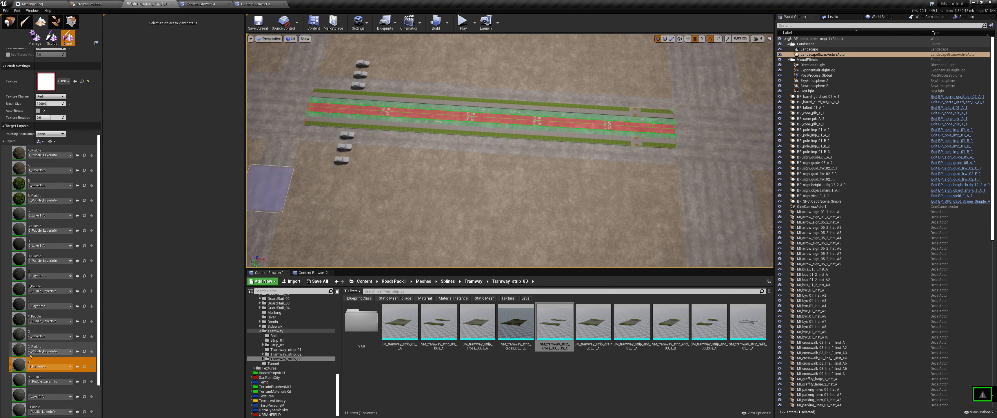
Paint the ground beside the road grey with the I layer.
click(31, 394)
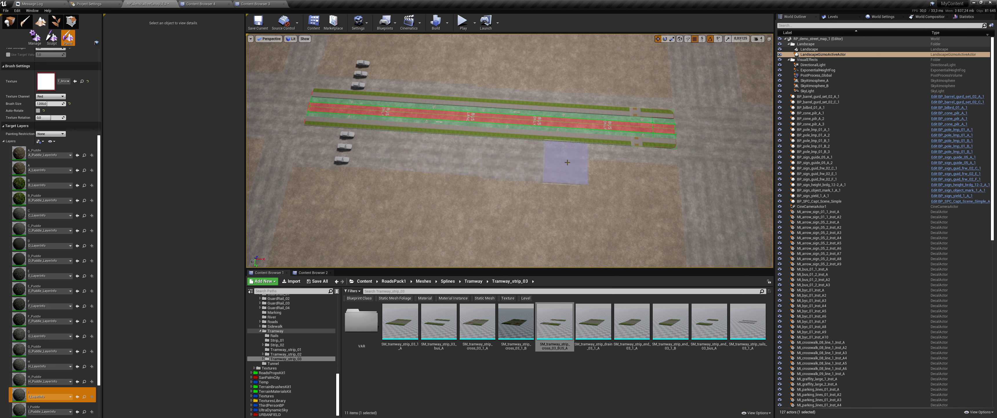
drag(567, 161, 548, 163)
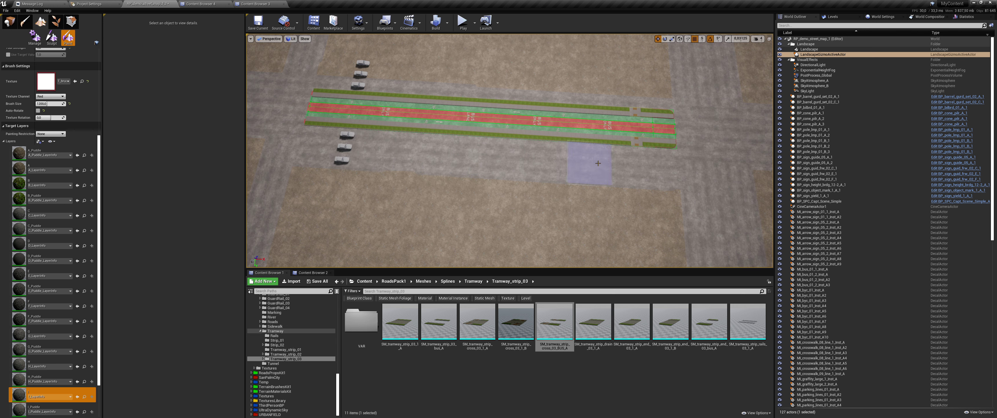
right_drag(655, 167, 629, 147)
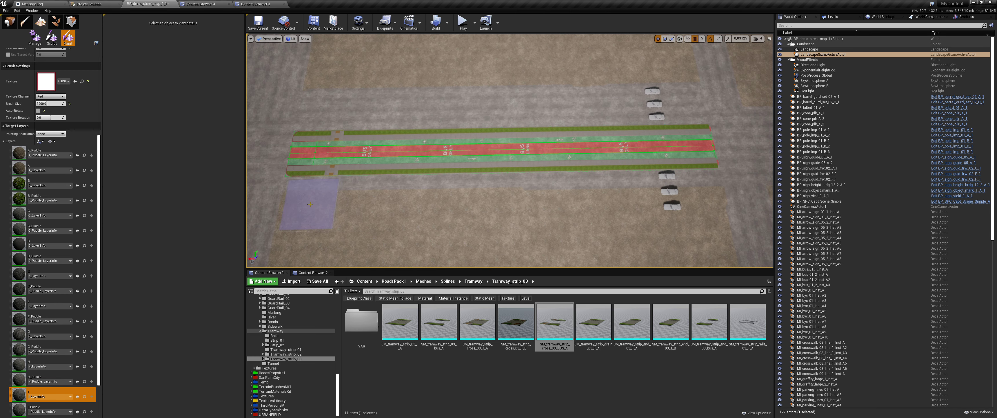
drag(309, 201, 684, 192)
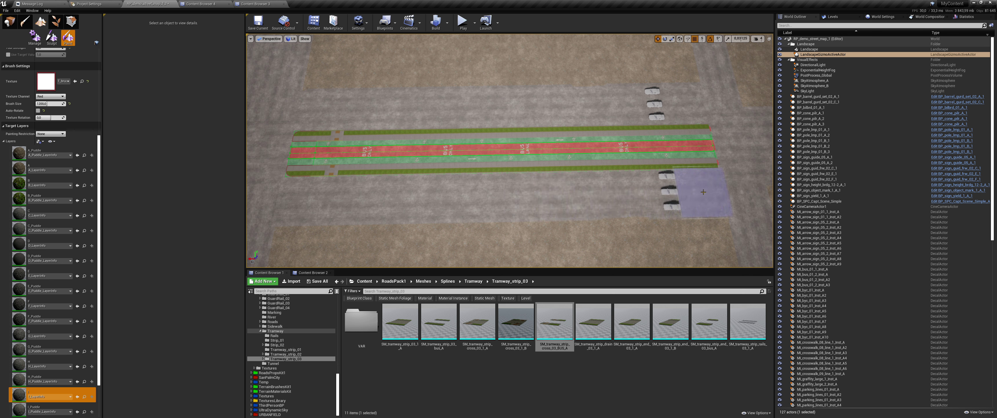
drag(684, 192, 584, 194)
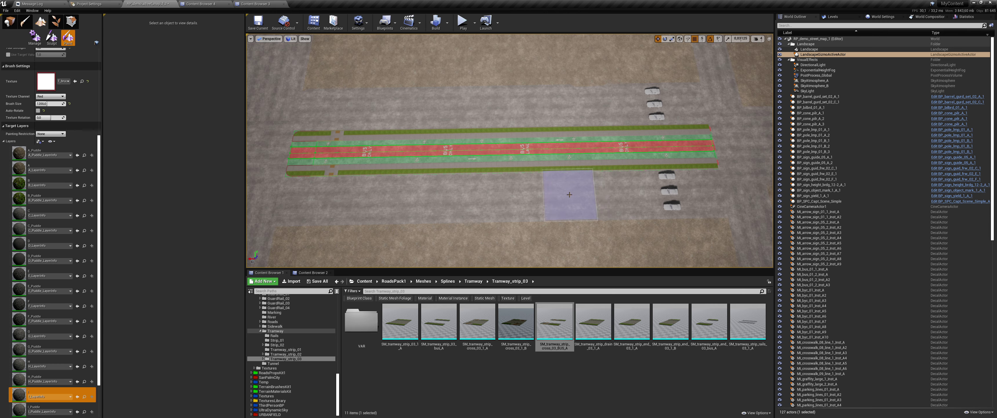
mouse_move(584, 194)
right_down()
mouse_move(543, 217)
mouse_move(515, 205)
right_up()
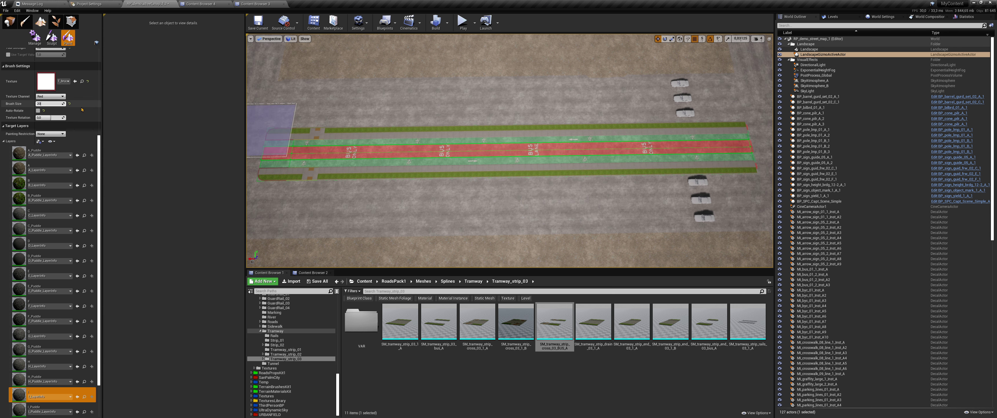
Reduce the paint brush size to 180.
text(0)
key(Return)
right_drag(387, 201, 387, 164)
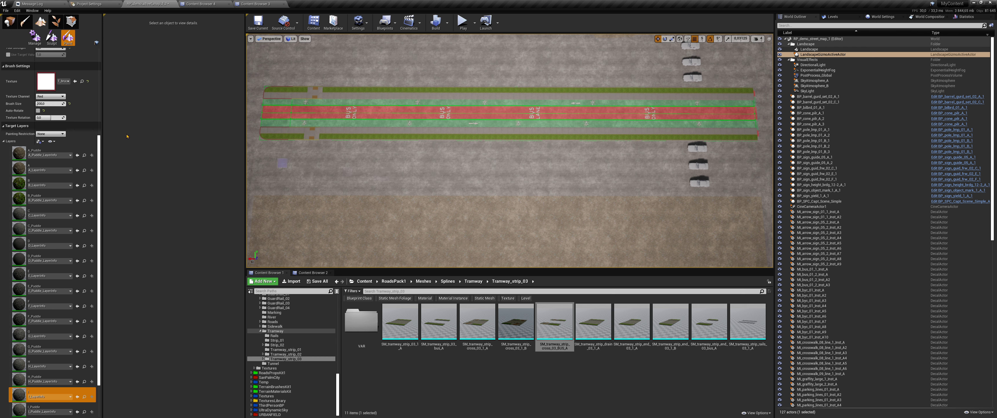
click(50, 104)
text(180)
drag(99, 142, 99, 271)
Select the Q_LayerInfo paint layer.
click(50, 123)
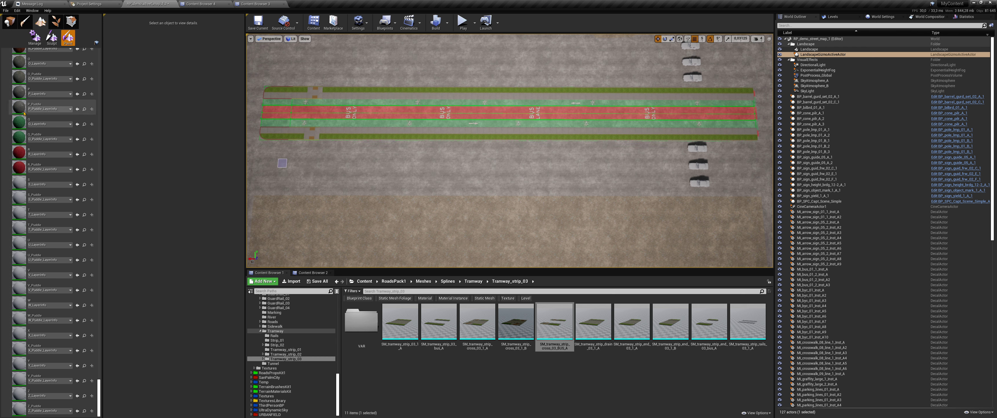
right_drag(337, 178, 348, 182)
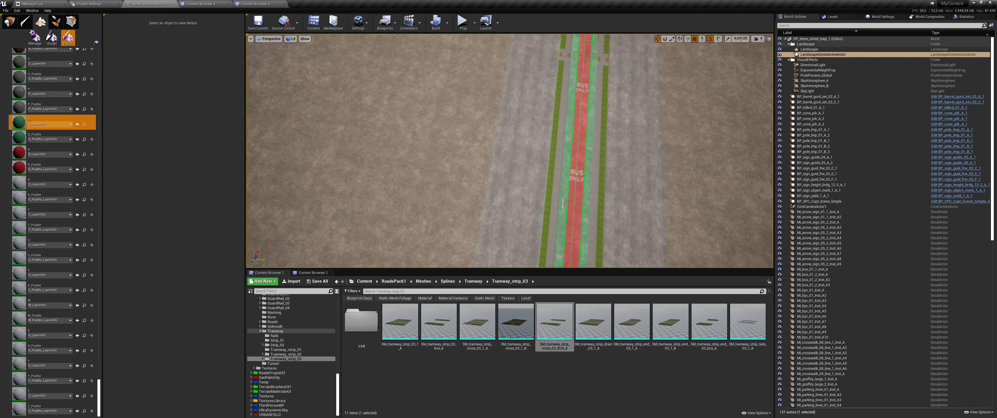
scroll(78, 123, up, 10)
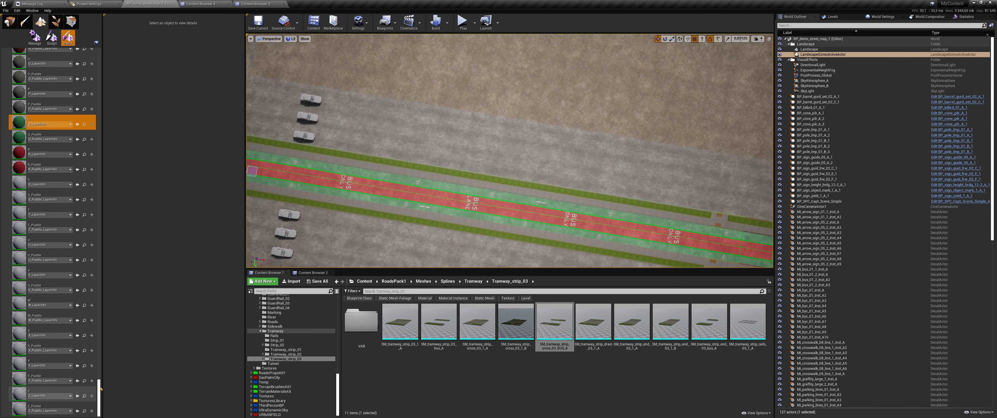
scroll(78, 123, up, 5)
scroll(77, 123, up, 10)
Set T_brush_paint_road_field_02_3_alpha as the brush texture.
click(81, 128)
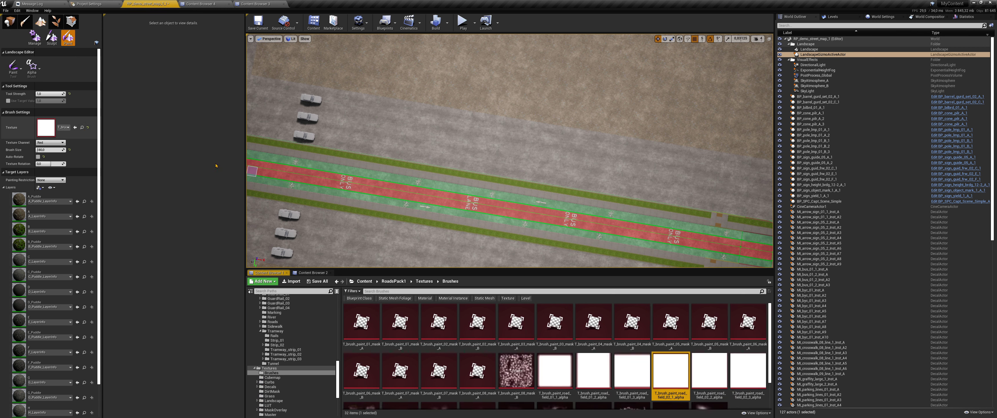
drag(709, 349, 46, 127)
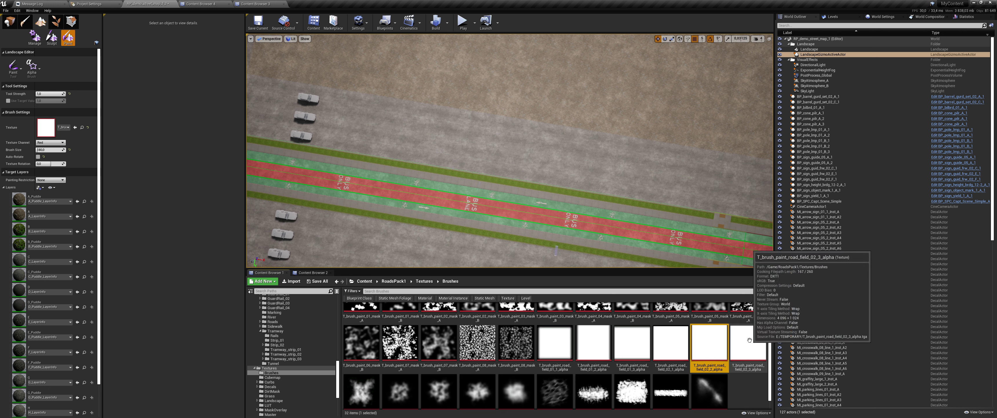
drag(750, 340, 46, 128)
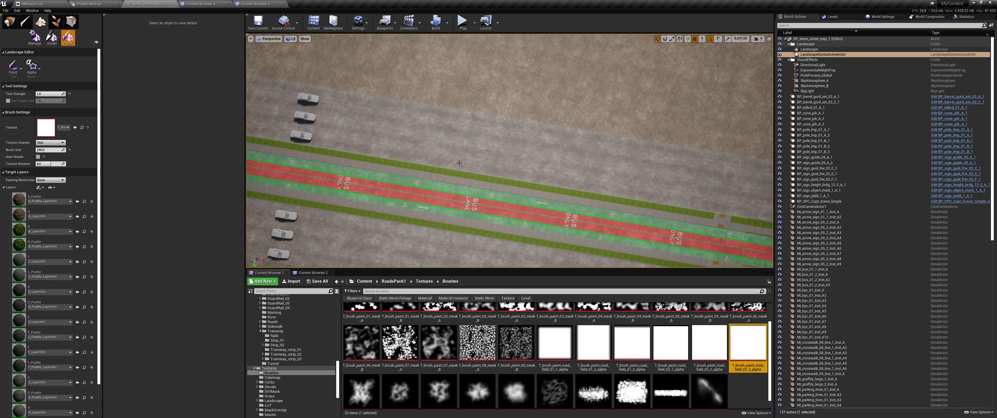
click(51, 150)
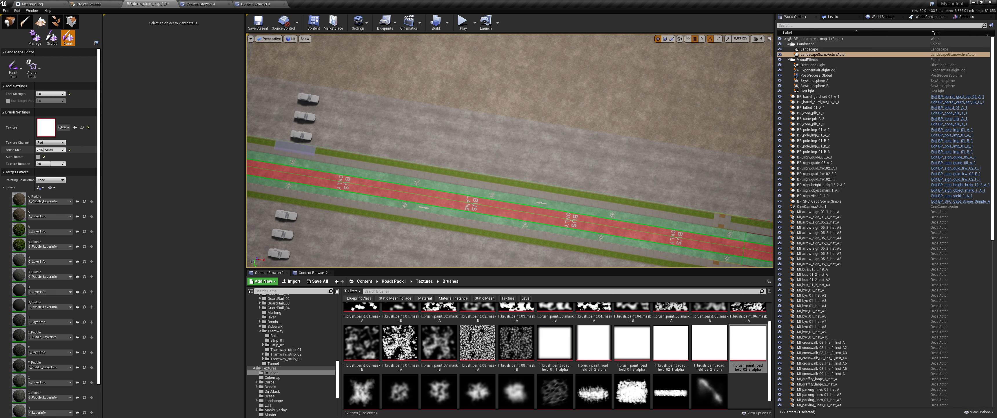
Set the paint brush size to 600.
right_drag(504, 155, 469, 147)
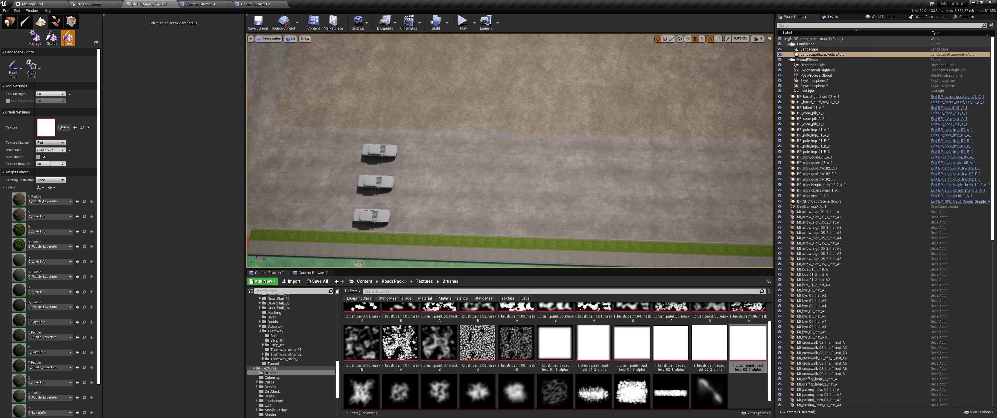
drag(51, 149, 39, 150)
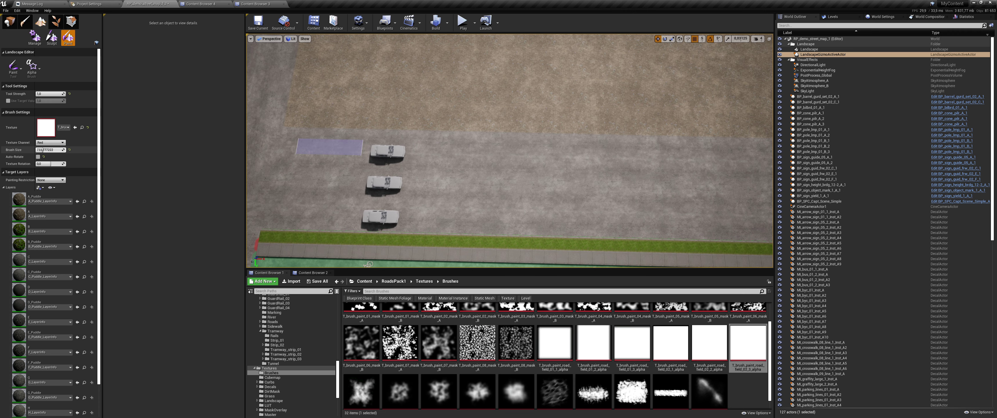
click(52, 150)
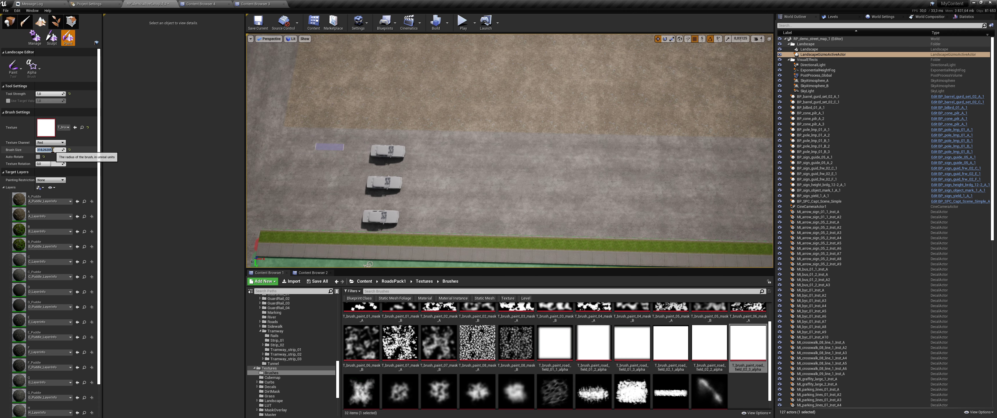
text(200)
key(Return)
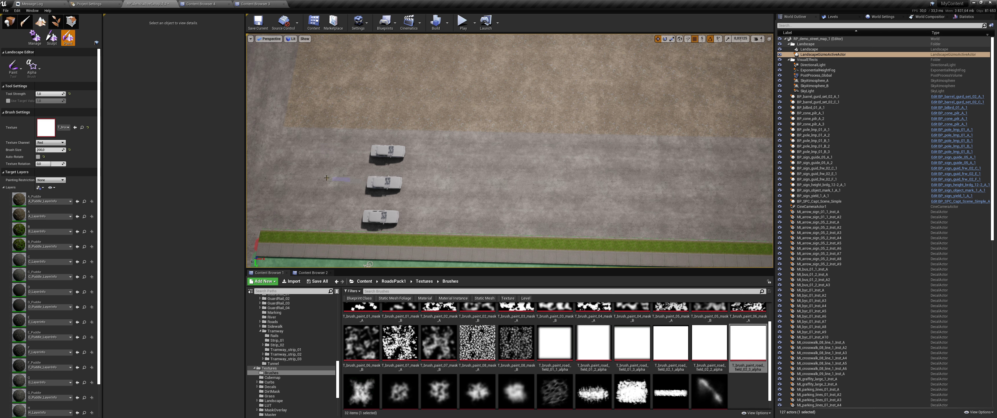
drag(50, 150, 68, 150)
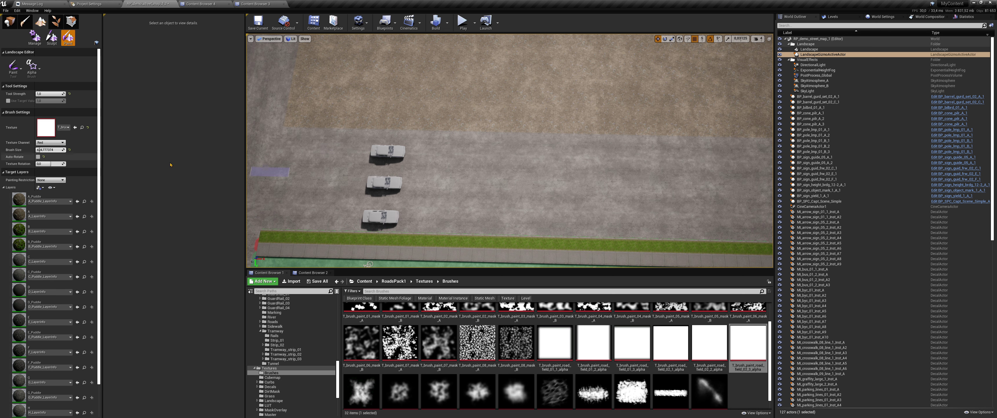
middle_drag(340, 178, 366, 195)
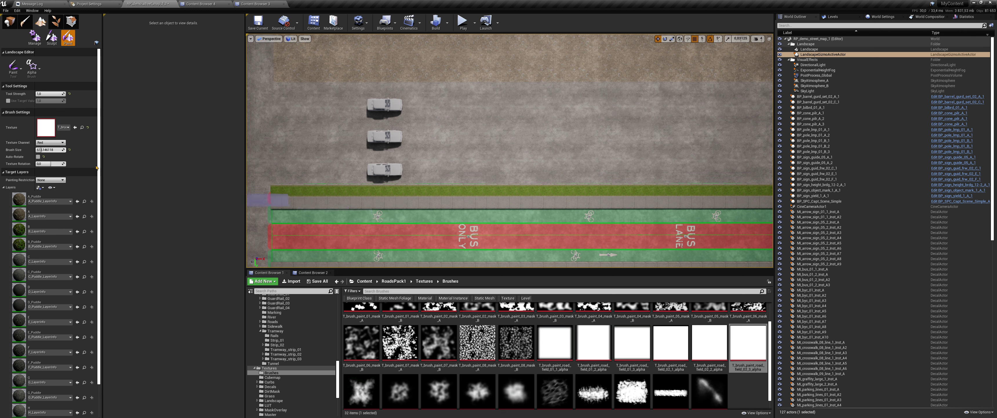
click(51, 149)
click(51, 150)
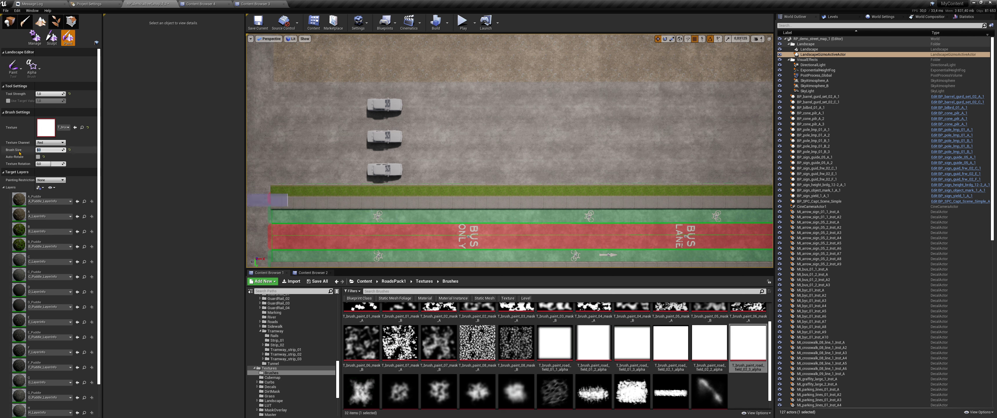
text(600)
key(Return)
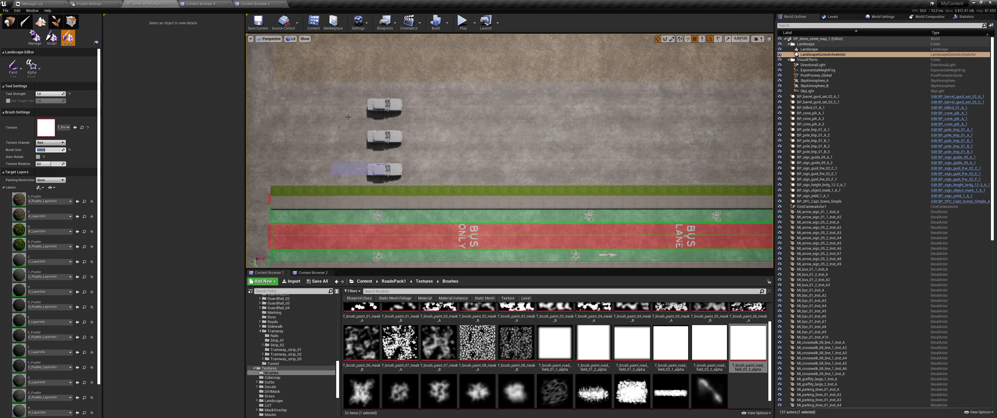
Paint a green strip above the parked cars, extending it rightward along the lane.
drag(302, 90, 396, 88)
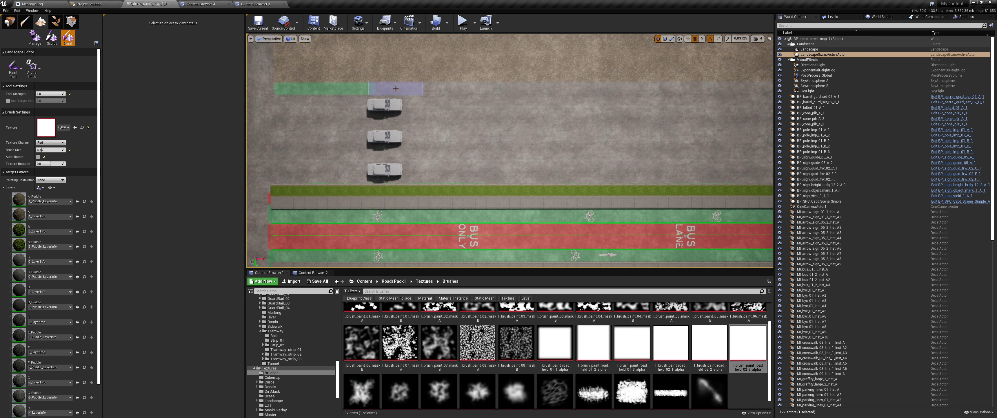
drag(399, 90, 594, 86)
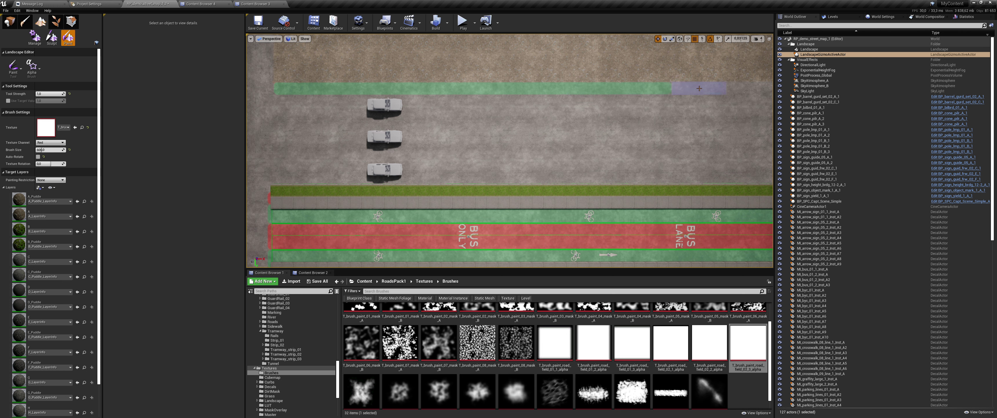
drag(699, 88, 752, 89)
mouse_move(747, 88)
right_down()
mouse_move(708, 104)
mouse_move(575, 111)
right_up()
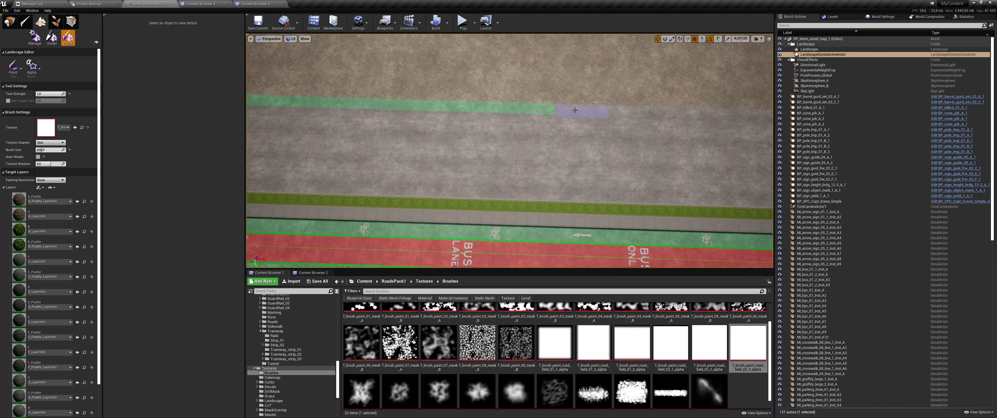
drag(602, 111, 615, 112)
right_drag(660, 111, 517, 115)
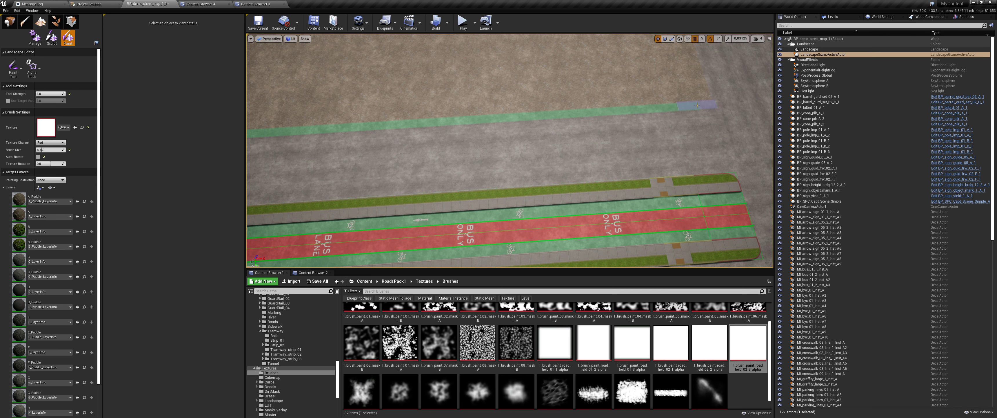
right_drag(697, 105, 581, 117)
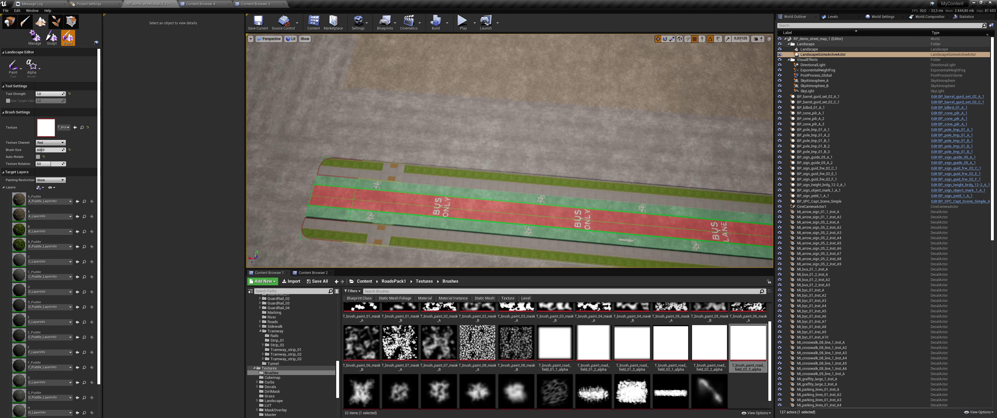
right_drag(414, 99, 406, 99)
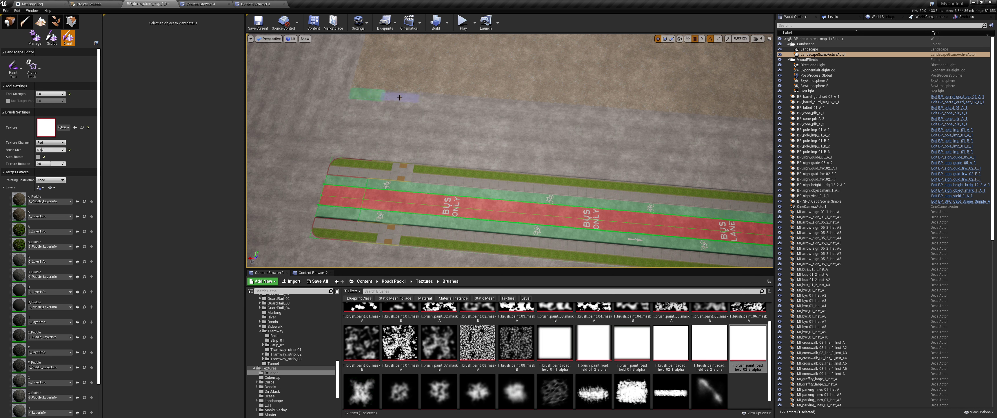
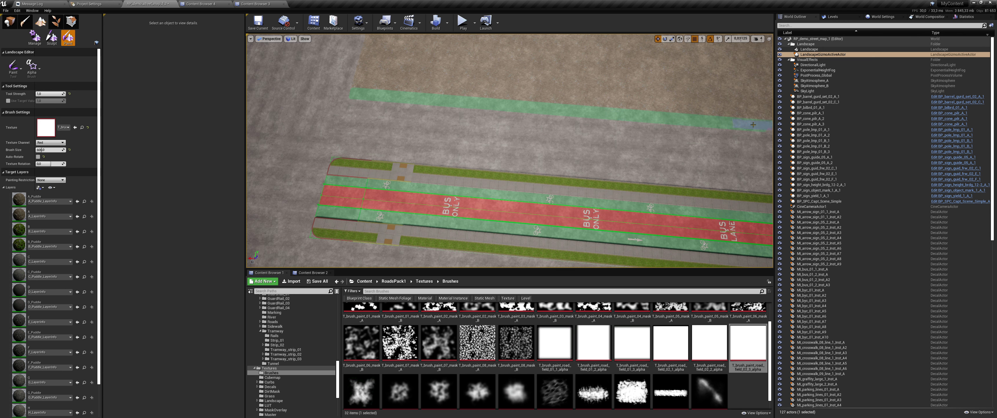
Exit landscape painting and look straight down on the bus lane.
right_drag(753, 124, 753, 125)
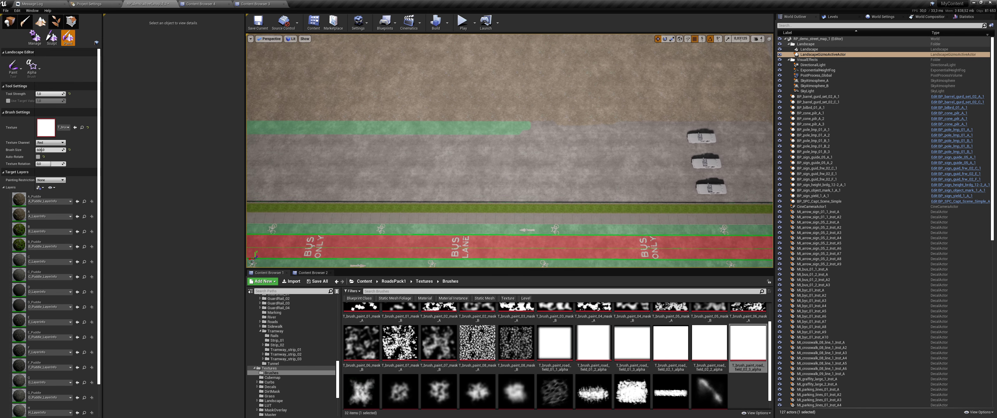
right_drag(509, 128, 508, 128)
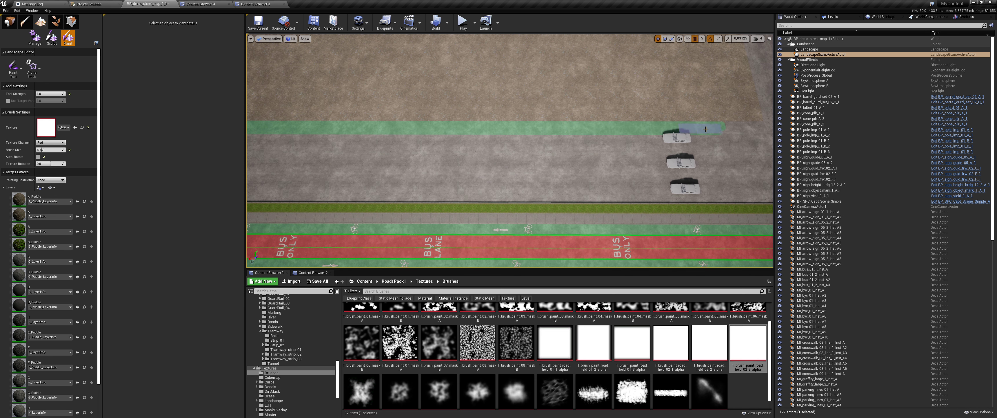
right_drag(740, 128, 740, 128)
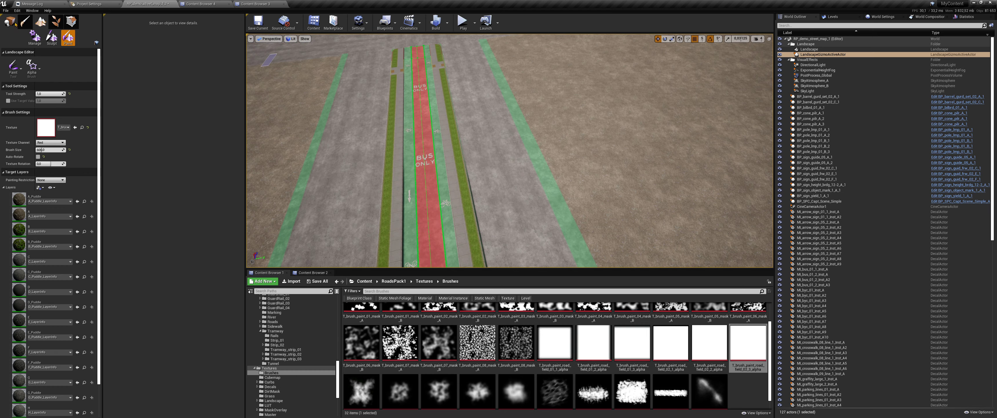
key(shift+1)
right_drag(424, 159, 449, 159)
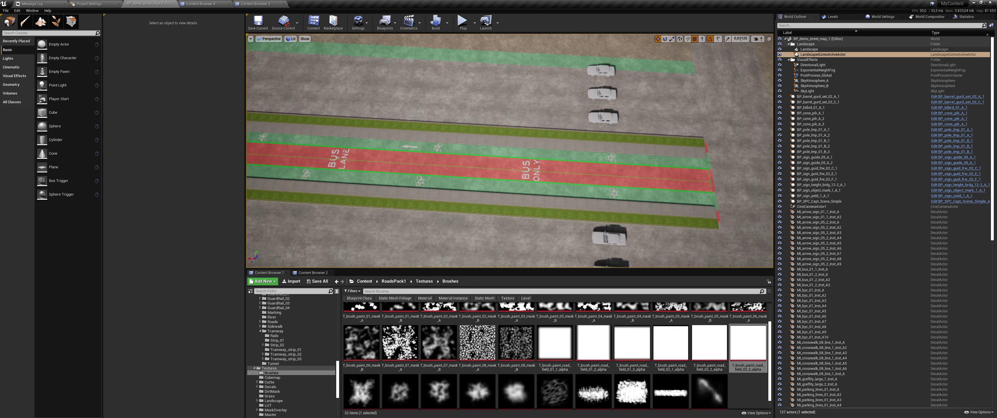
middle_drag(452, 164, 501, 123)
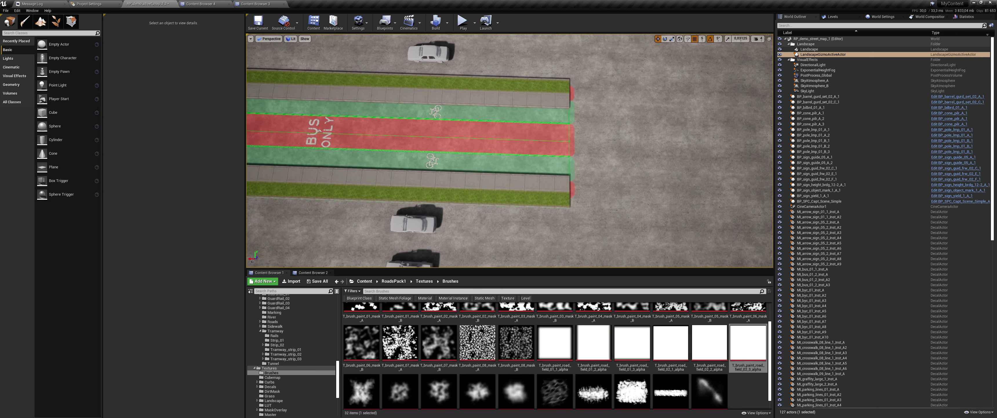
Select the landscape and switch to editing its splines in Manage mode.
click(506, 118)
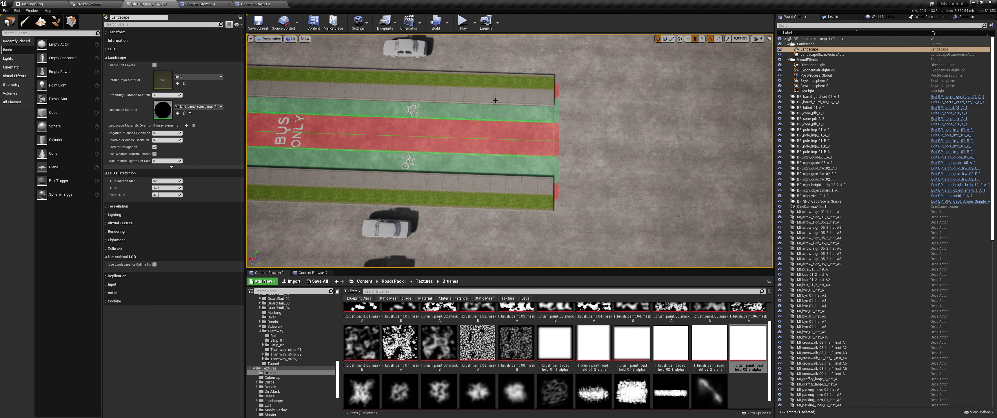
right_drag(513, 118, 488, 77)
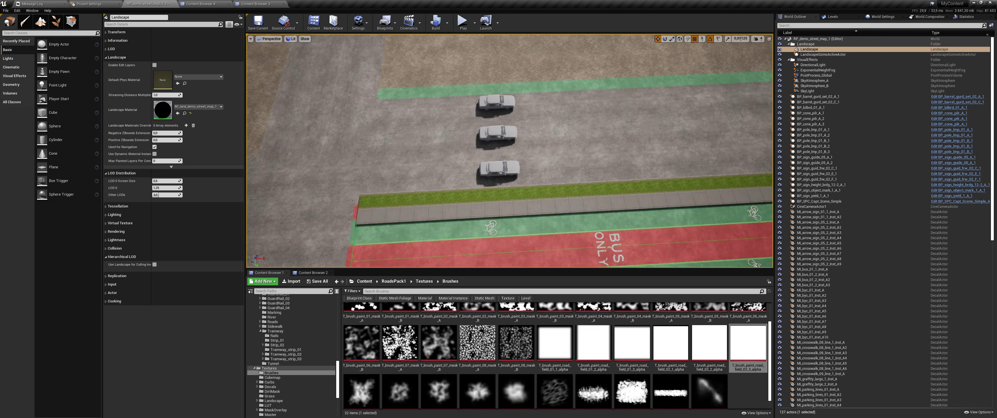
mouse_move(510, 151)
right_down()
mouse_move(500, 128)
mouse_move(507, 147)
right_up()
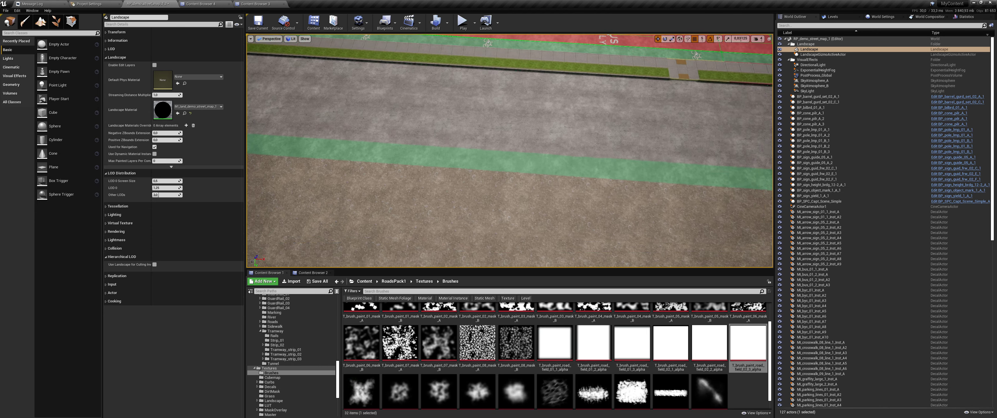
right_drag(507, 147, 504, 140)
click(40, 21)
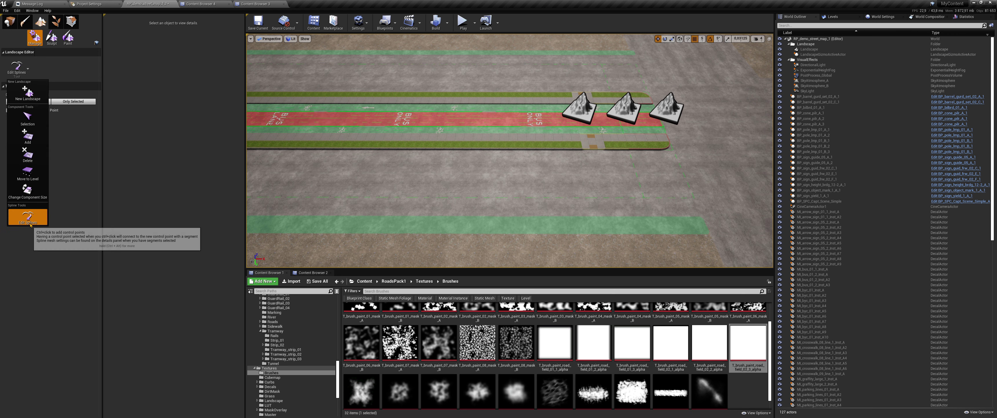
Add a spline point beside the road and set the spline width to 260.
mouse_move(504, 155)
right_down()
mouse_move(496, 205)
mouse_move(488, 166)
right_up()
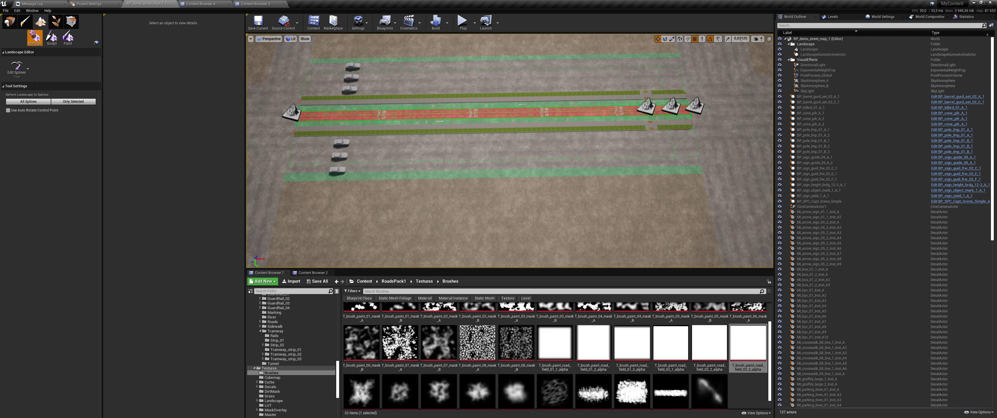
ctrl+click(289, 173)
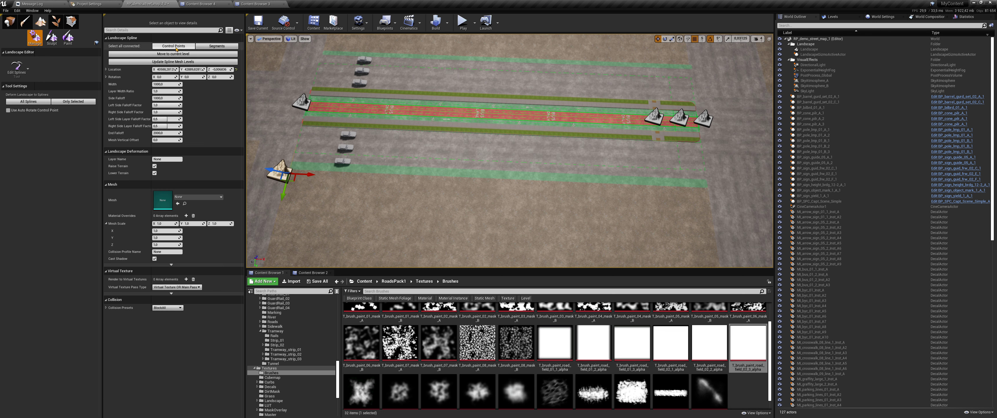
click(168, 85)
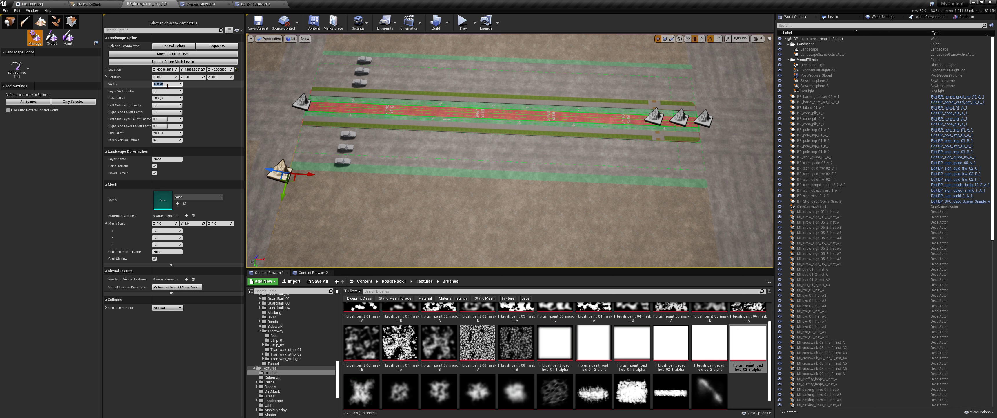
text(260)
key(Return)
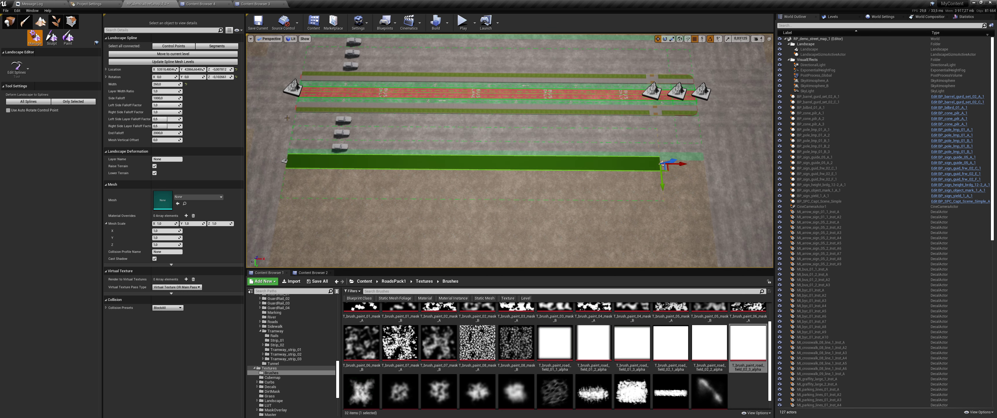
Adjust the left control point's Y location so the strip parallels the bus lane.
click(387, 161)
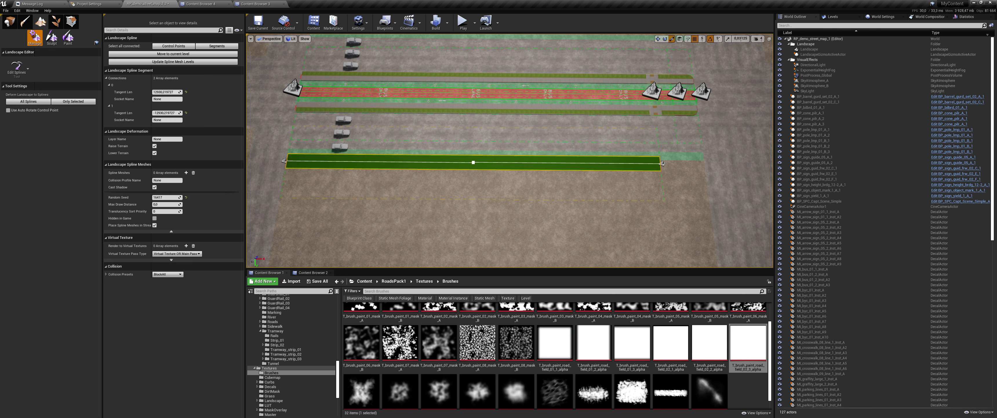
click(284, 161)
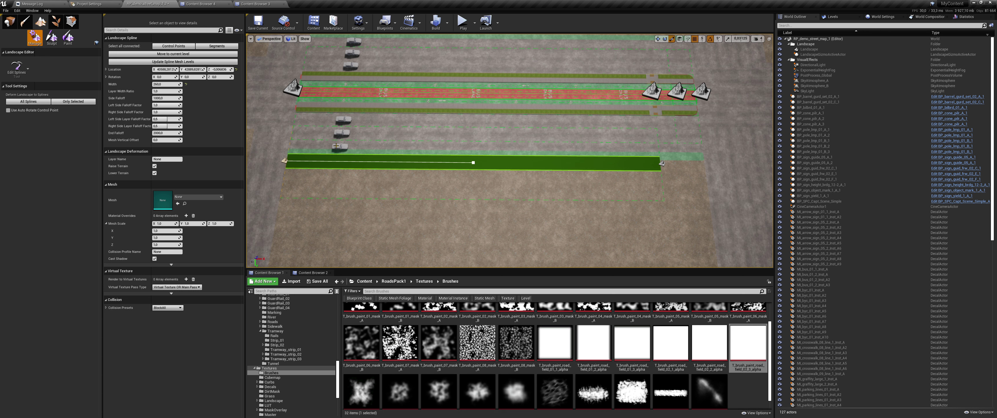
drag(286, 173, 286, 182)
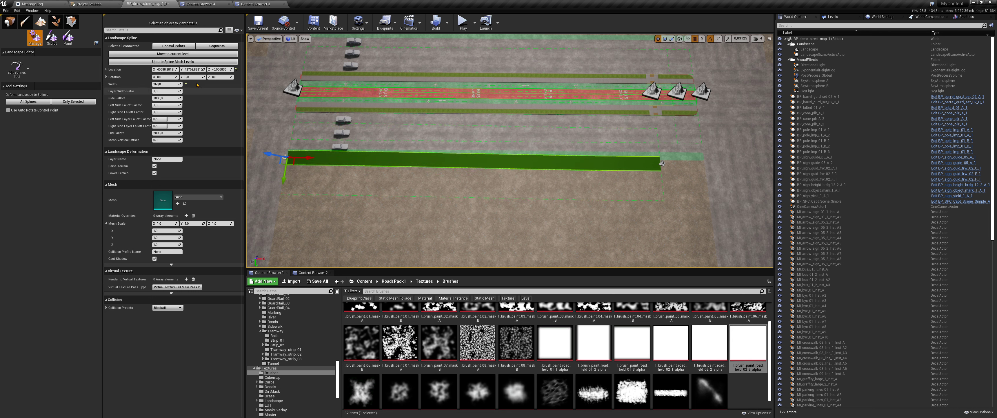
key(ctrl+z)
click(190, 70)
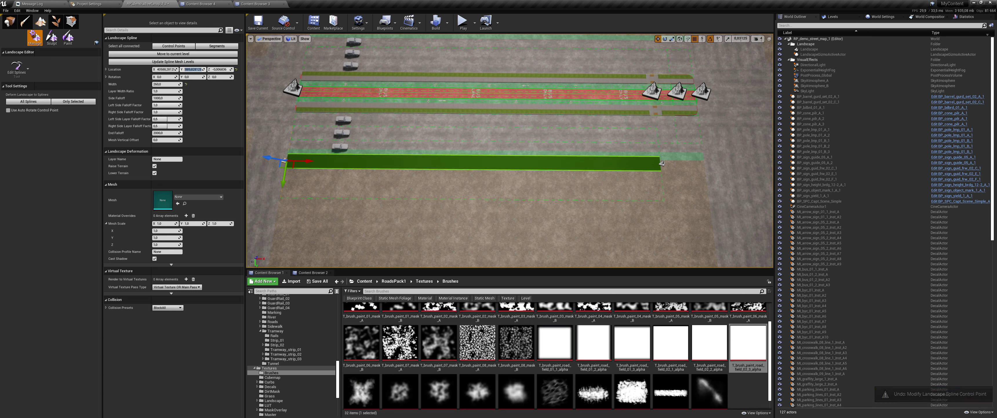
click(215, 76)
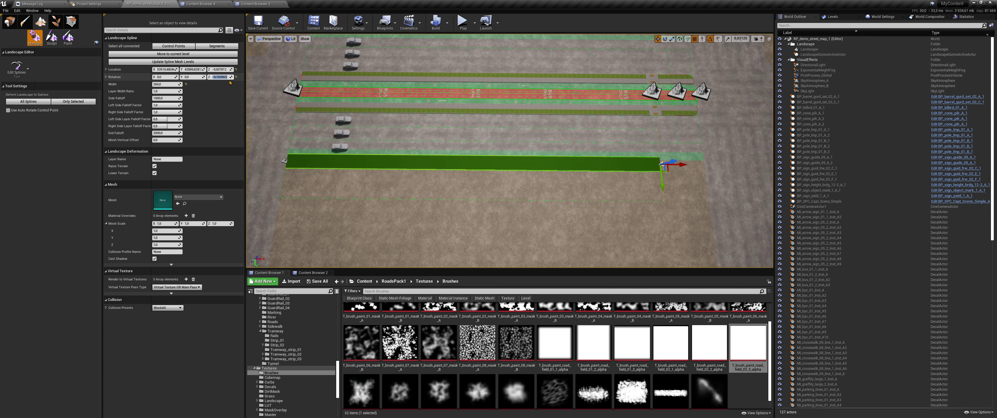
Start a new spline point on the open ground beside the lanes.
right_drag(504, 154, 426, 155)
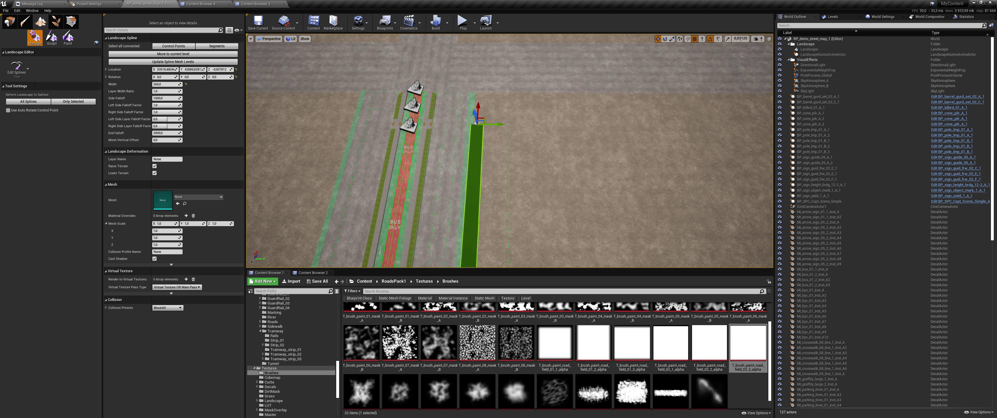
click(532, 190)
right_drag(543, 172, 602, 174)
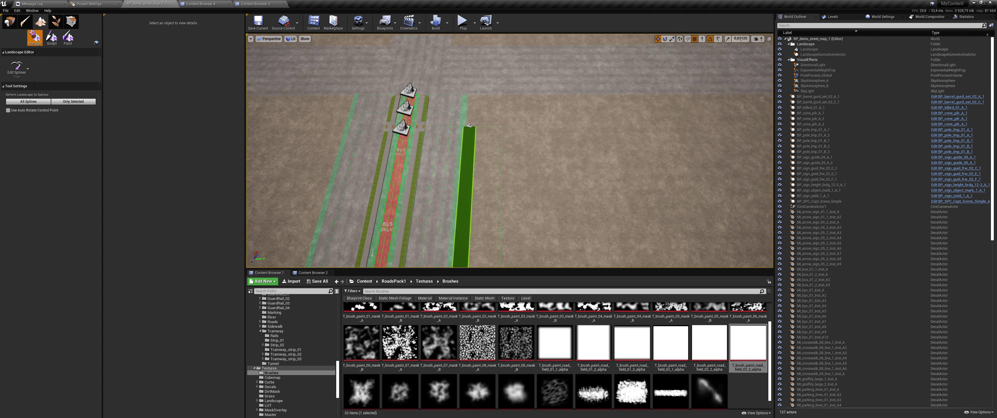
ctrl+click(691, 110)
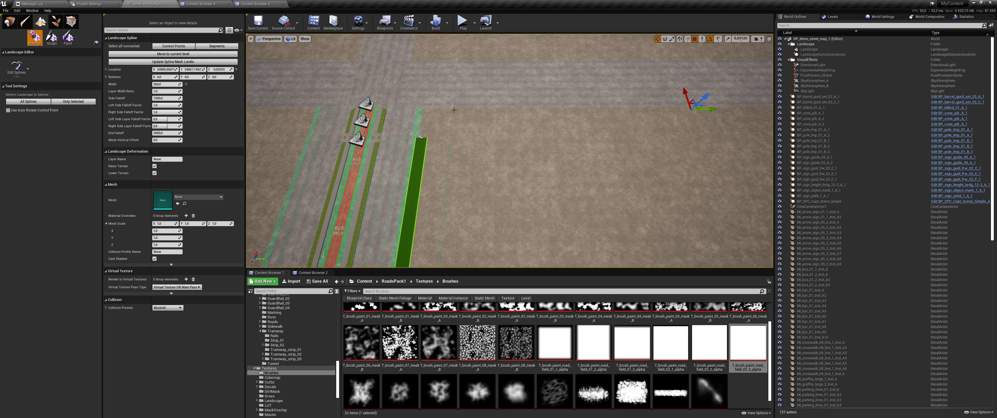
Add a second point forming a new segment, straightening its end at 90 and shortening it.
ctrl+click(454, 110)
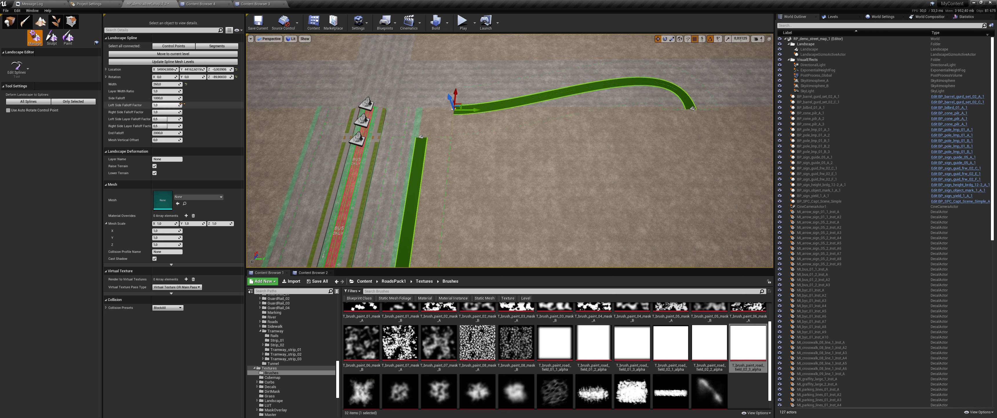
click(692, 108)
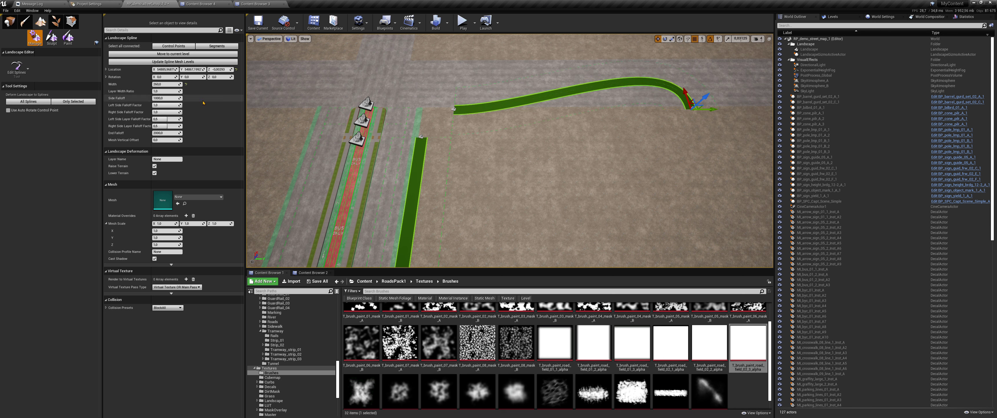
text(-90)
key(Return)
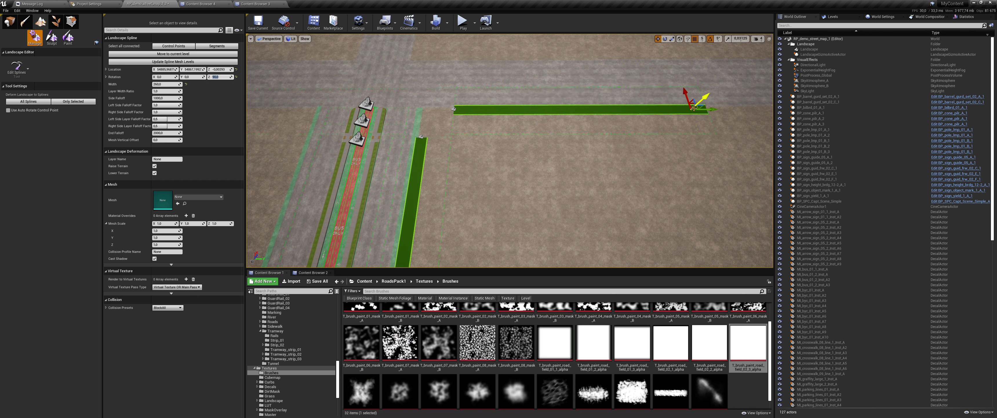
drag(687, 92, 688, 94)
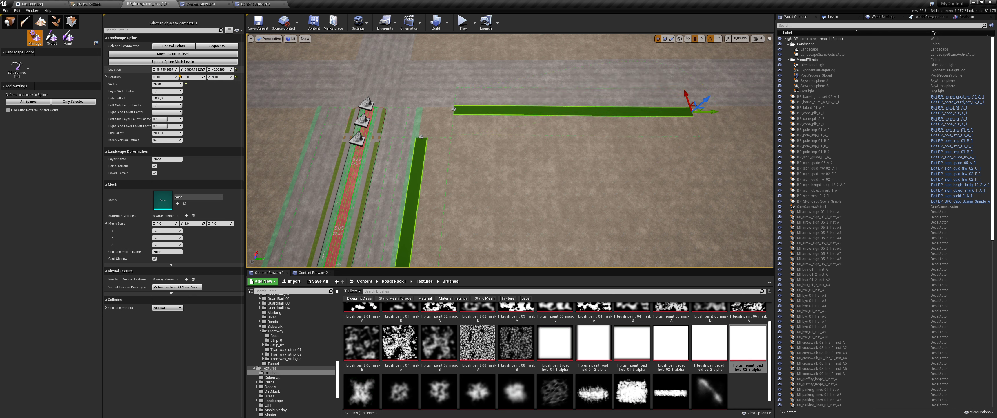
click(453, 109)
click(169, 70)
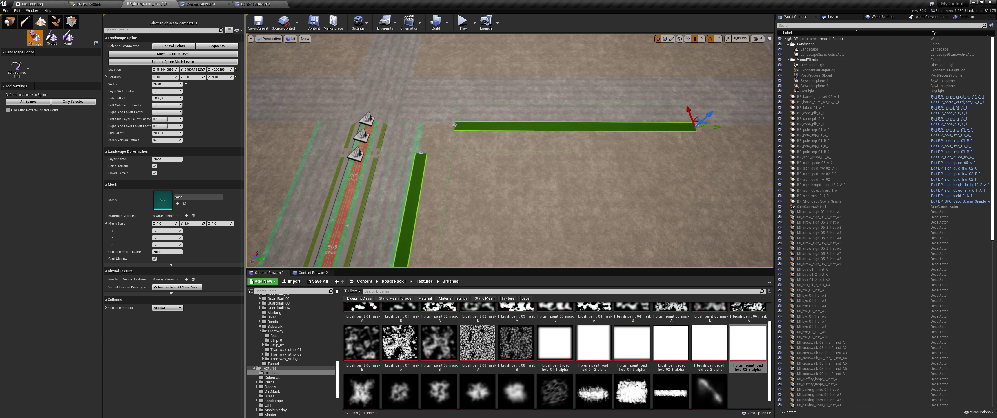
Select all connected control points, shift the spline slightly, and select the green segments.
click(758, 39)
right_drag(504, 155, 503, 155)
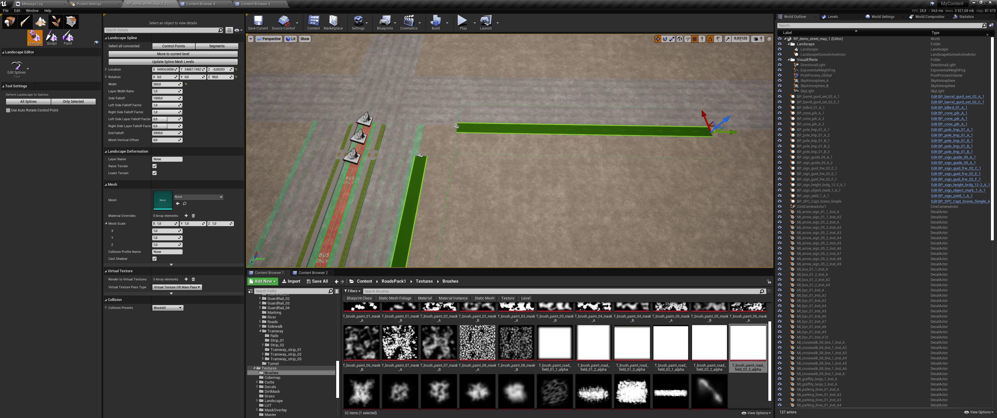
right_drag(476, 113, 476, 113)
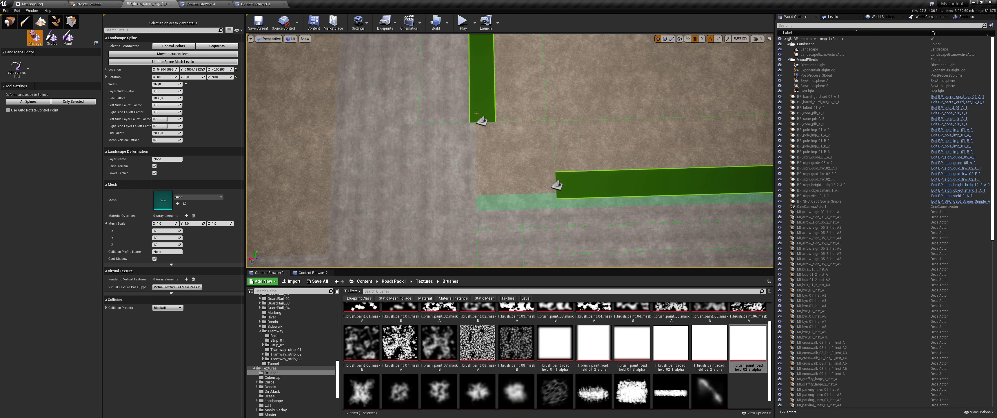
click(168, 47)
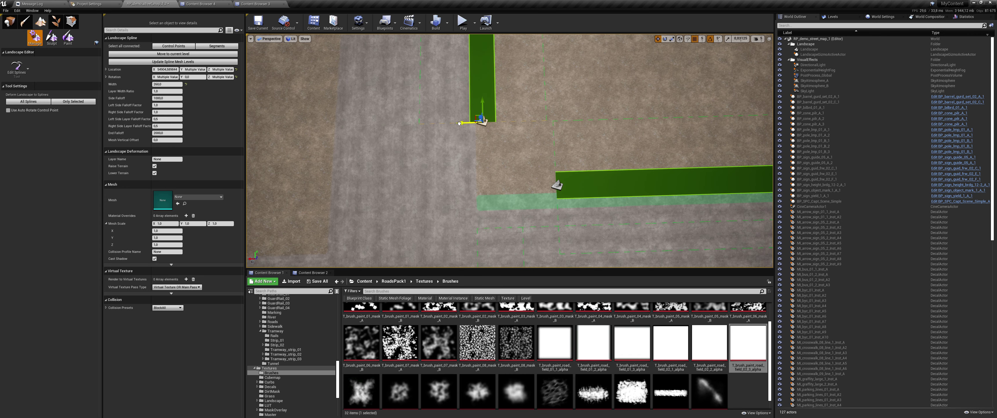
drag(460, 123, 467, 124)
right_drag(467, 123, 466, 124)
click(217, 46)
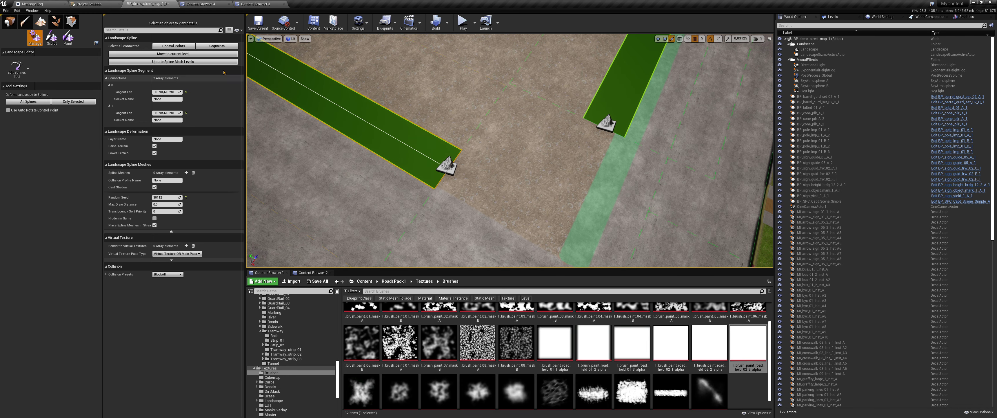
Browse to the RoadsPack1 sidewalk meshes and add a Spline Meshes element to the first segment.
click(393, 280)
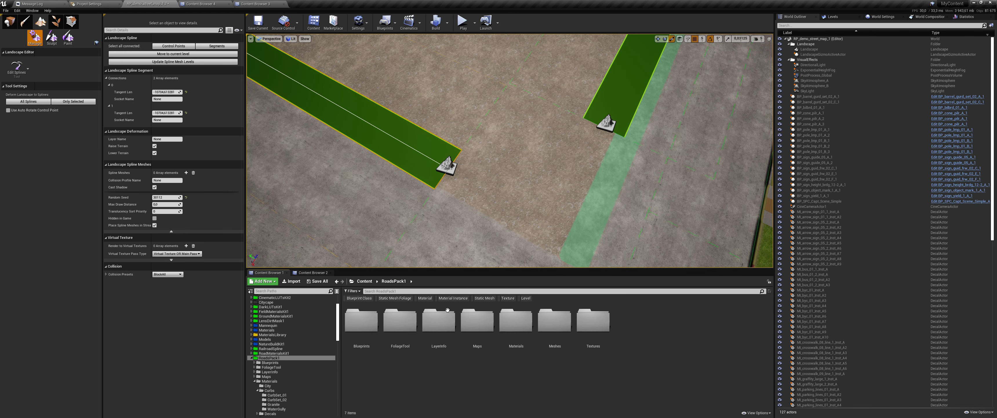
double_click(555, 321)
click(472, 322)
double_click(472, 322)
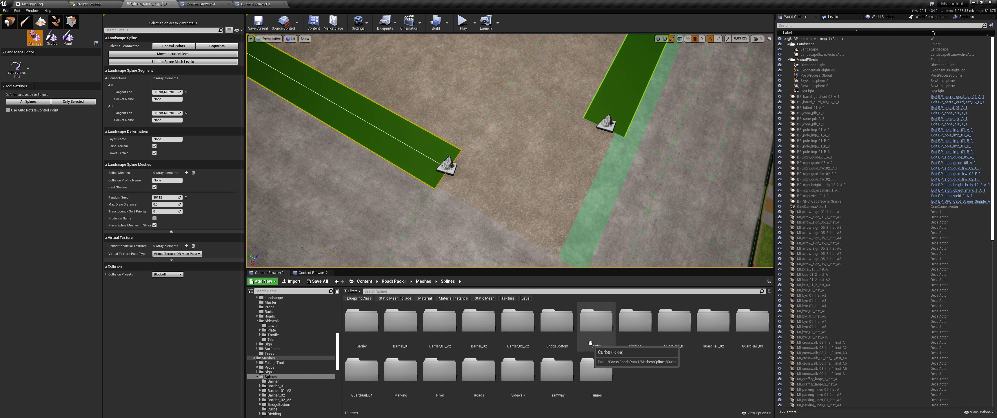
double_click(518, 370)
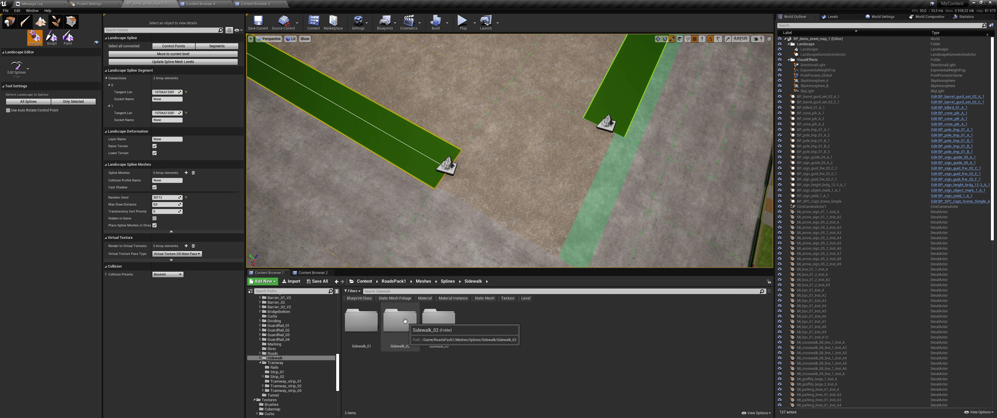
double_click(434, 321)
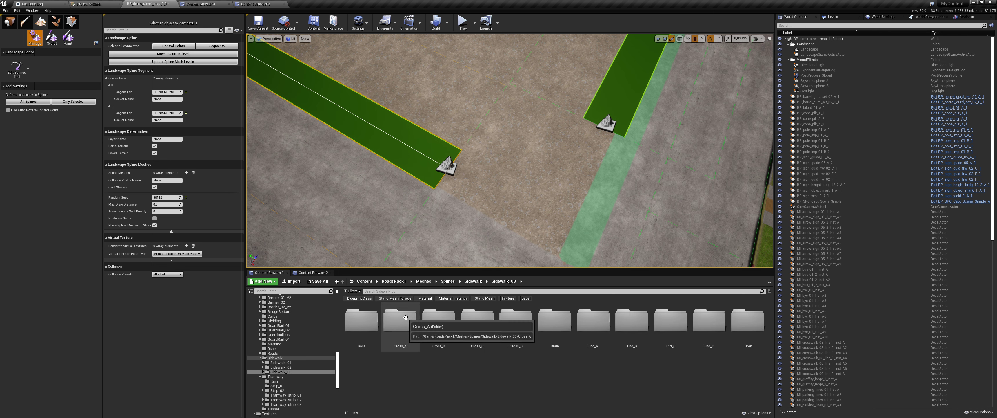
double_click(362, 320)
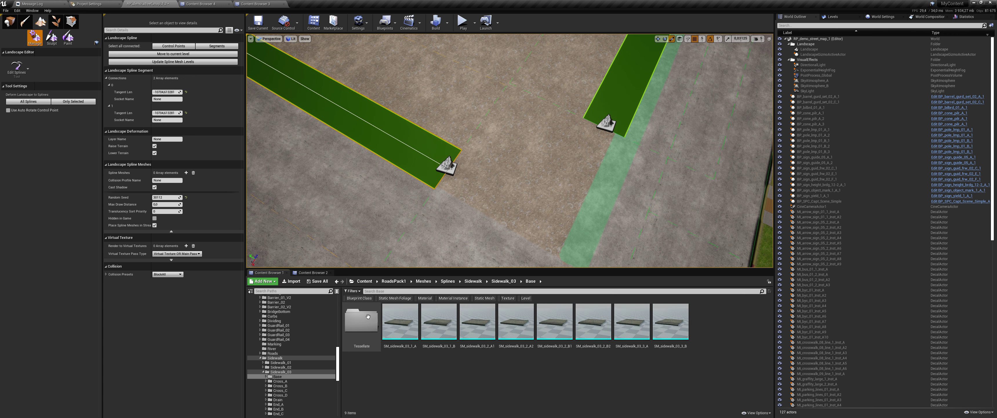
click(404, 319)
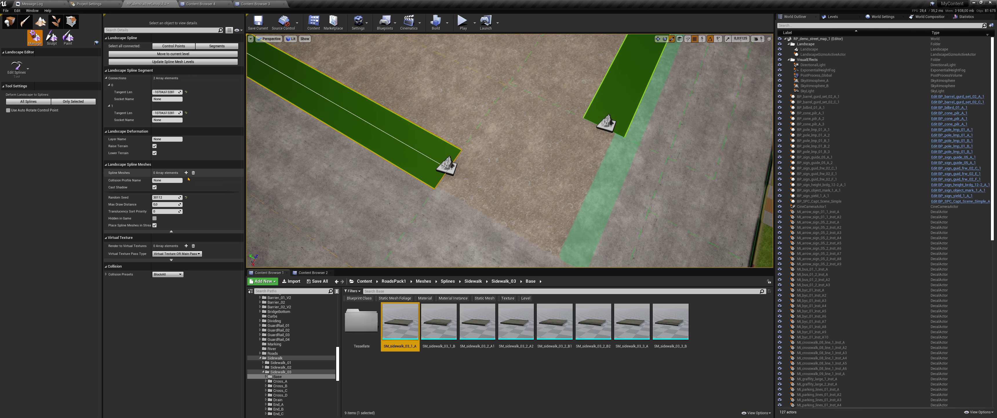
click(186, 172)
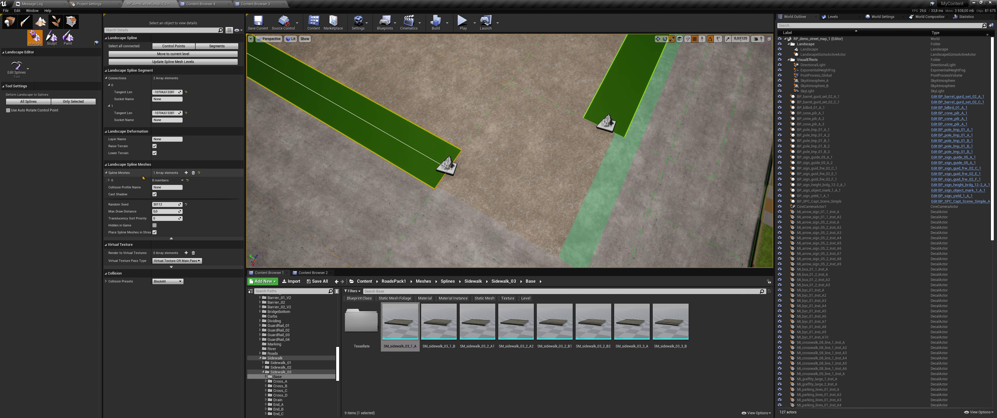
click(109, 179)
Assign SM_sidewalk_02_1_A from Sidewalk_02/Base as the first segment's mesh.
key(alt+Left)
key(alt+Left)
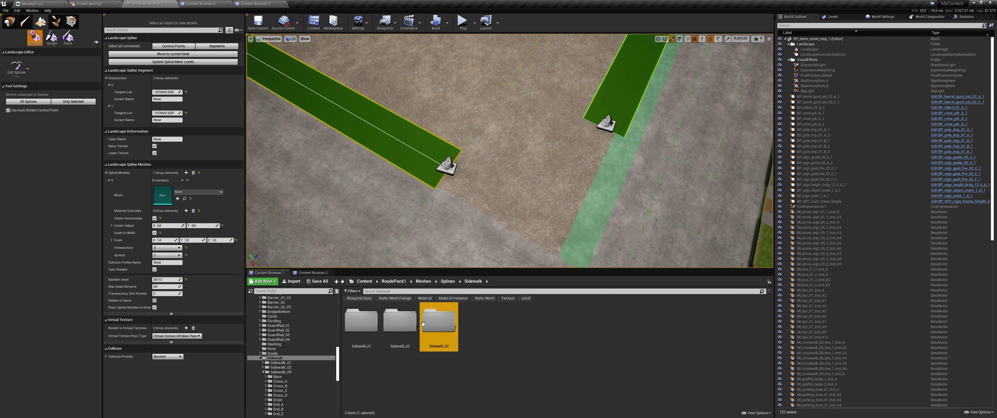
double_click(400, 319)
double_click(361, 319)
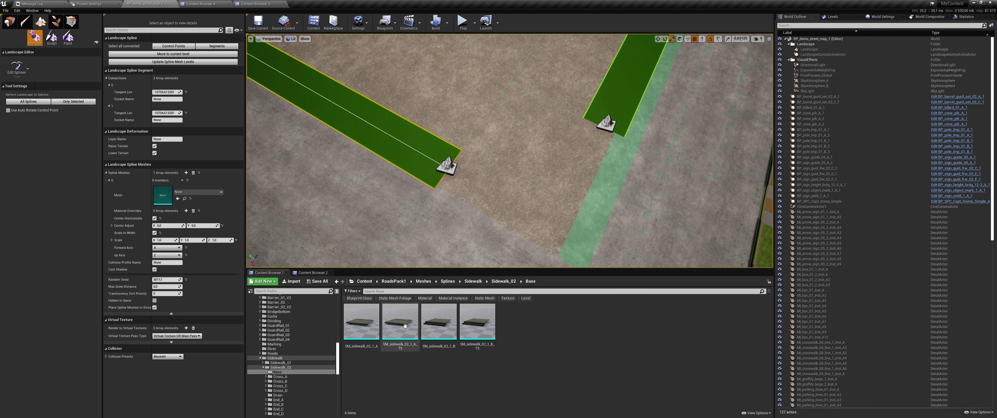
drag(361, 322, 170, 197)
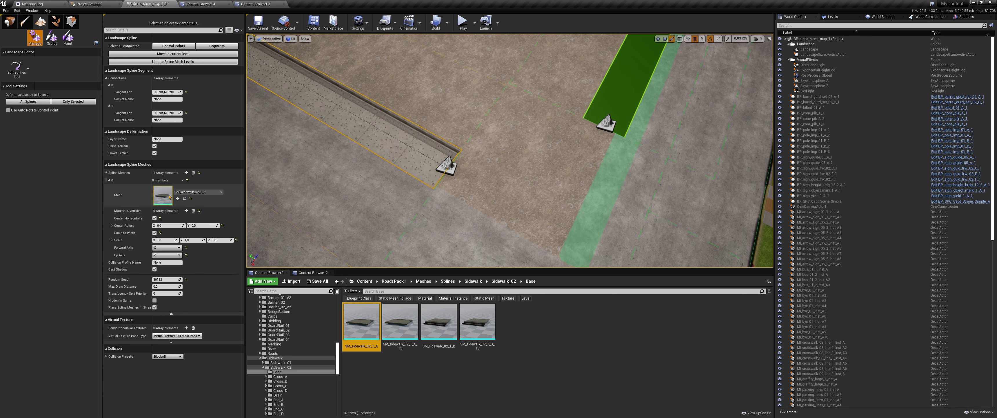
drag(439, 322, 170, 200)
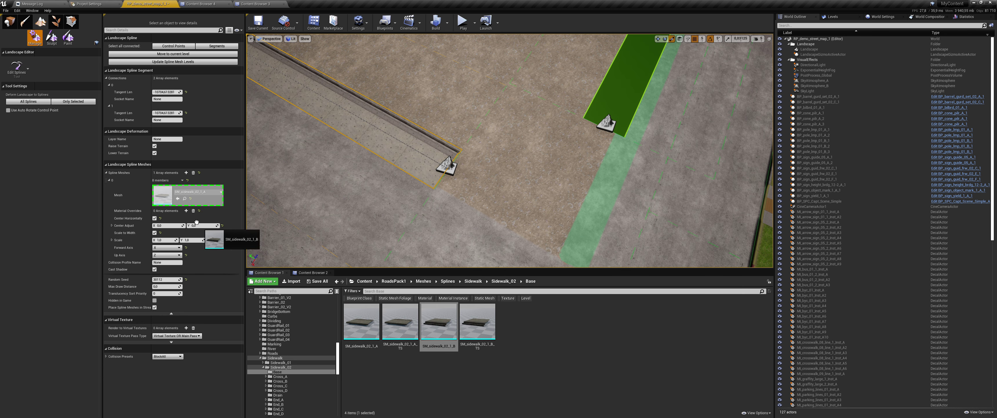
Give the second green segment a Spline Meshes entry using SM_sidewalk_02_1_A.
click(598, 131)
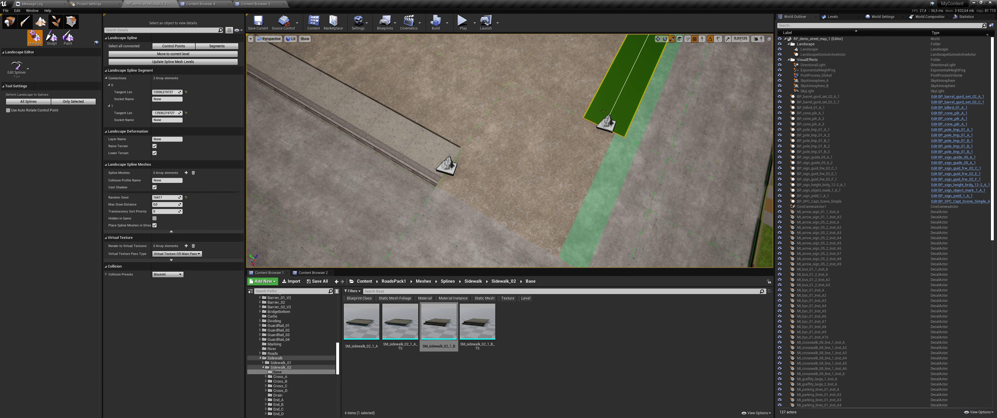
click(185, 173)
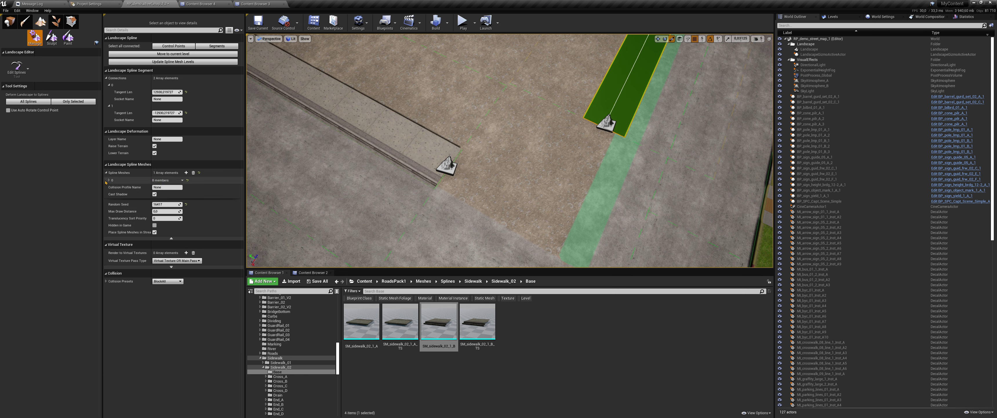
click(108, 179)
drag(361, 321, 159, 190)
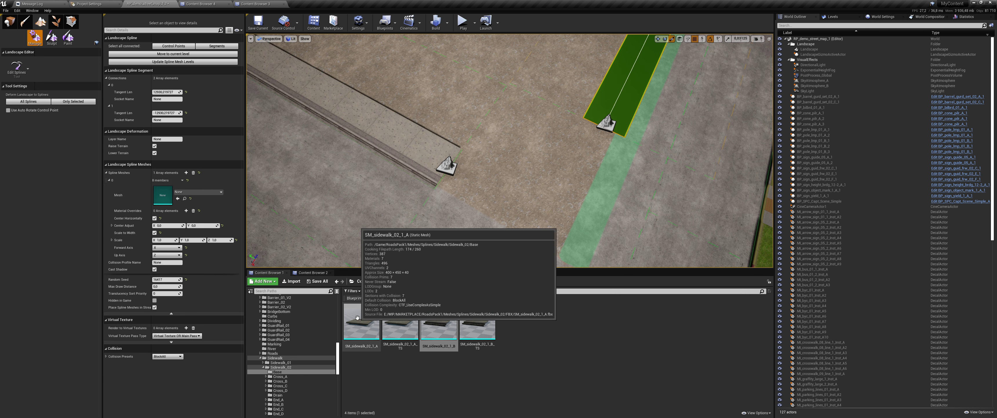
click(452, 169)
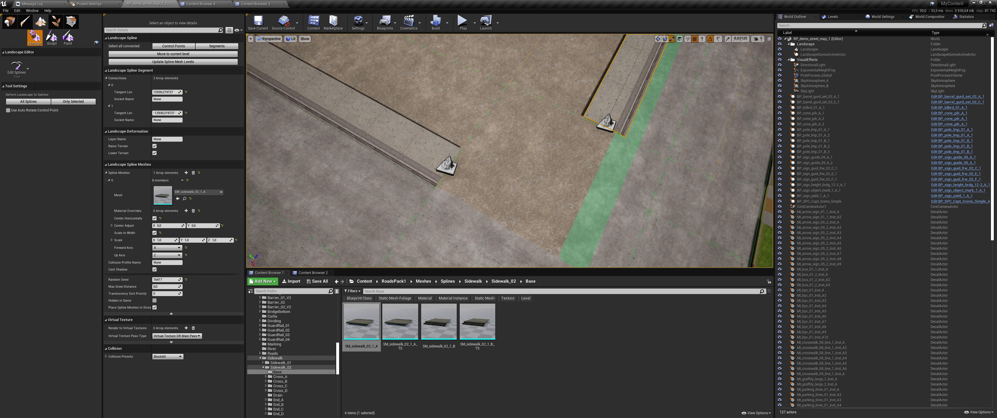
click(449, 167)
click(472, 170)
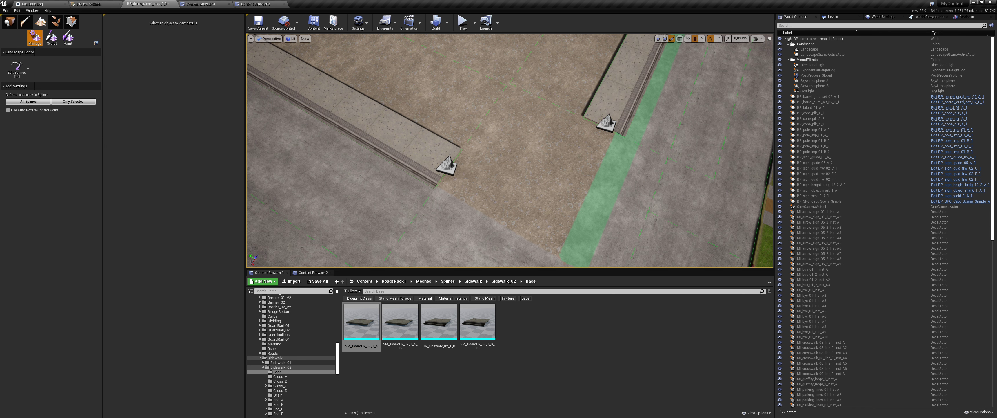
Add a control point off the upper-right end to curve the sidewalk, then view it overhead.
click(605, 125)
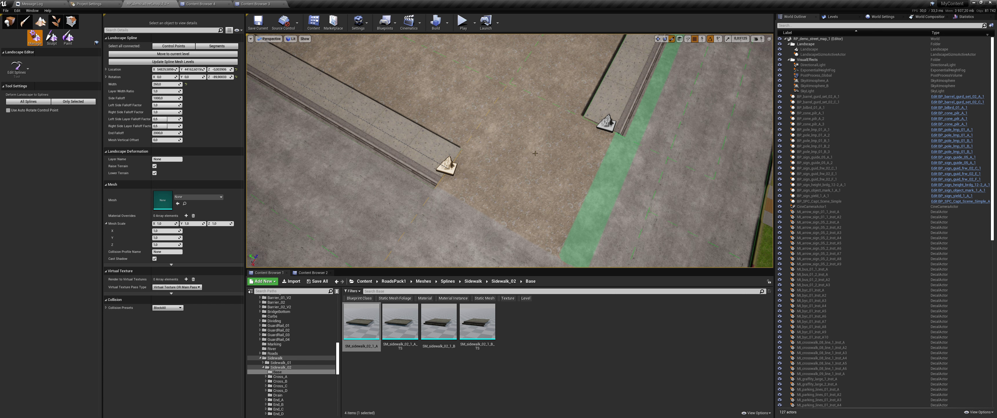
key(Escape)
right_drag(510, 151, 446, 151)
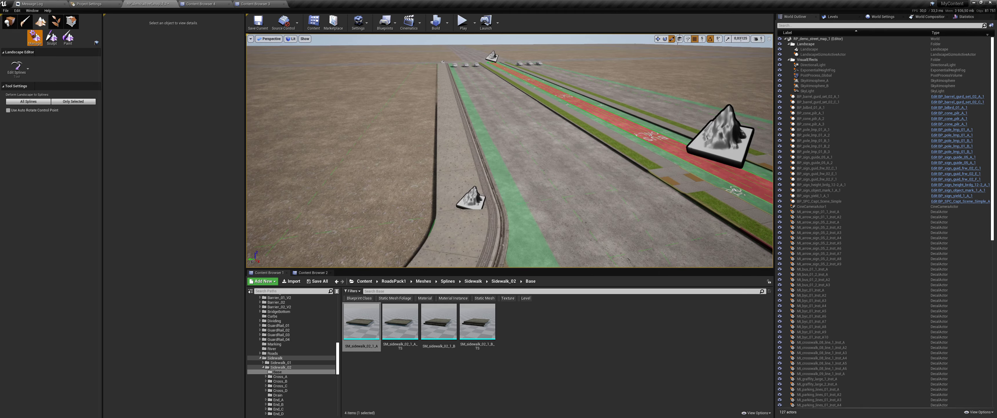
mouse_move(598, 225)
right_down()
mouse_move(580, 248)
mouse_move(561, 240)
right_up()
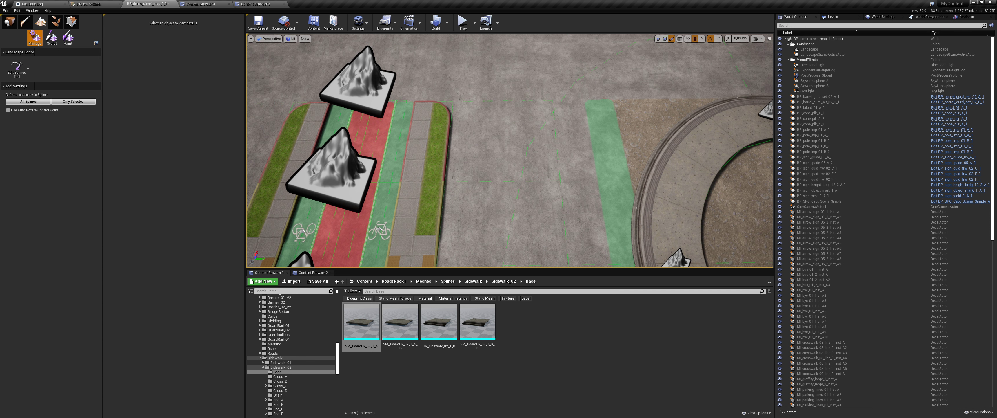
mouse_move(562, 241)
right_down()
mouse_move(495, 233)
mouse_move(336, 148)
mouse_move(504, 155)
mouse_move(563, 218)
right_up()
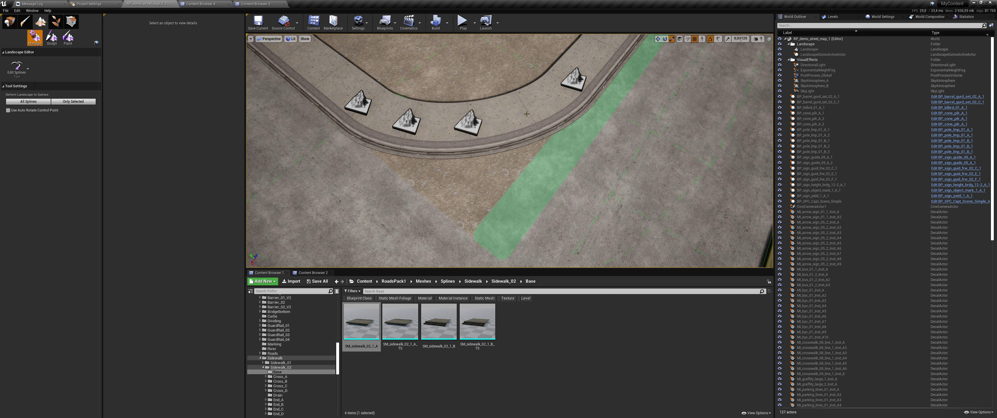
Try the Cross_B crossing meshes (2_A1, 2_A2_TS, 2_B1_TS) on the curved sidewalk segment.
click(396, 144)
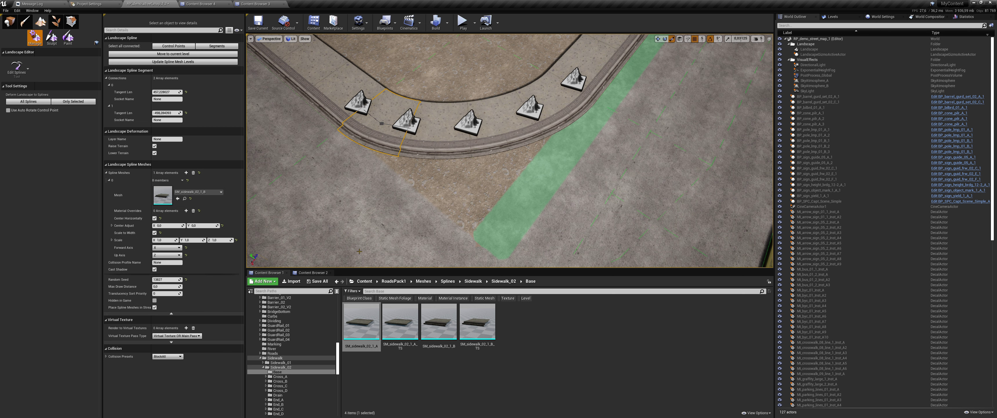
click(503, 281)
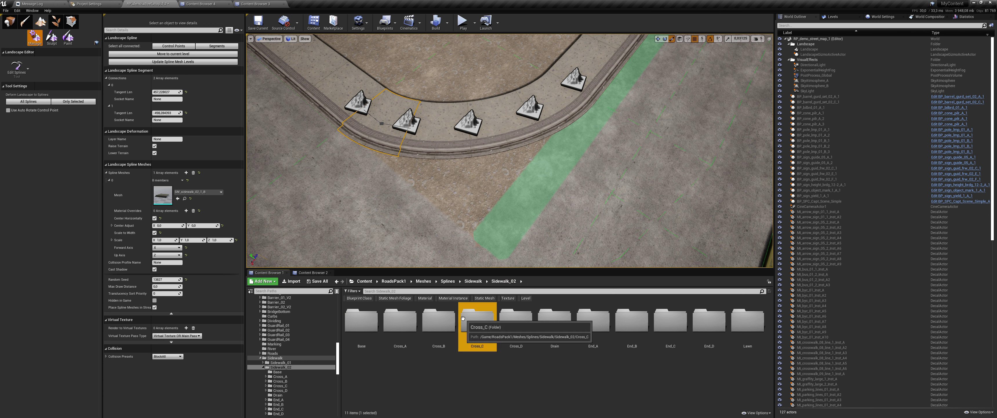
double_click(441, 321)
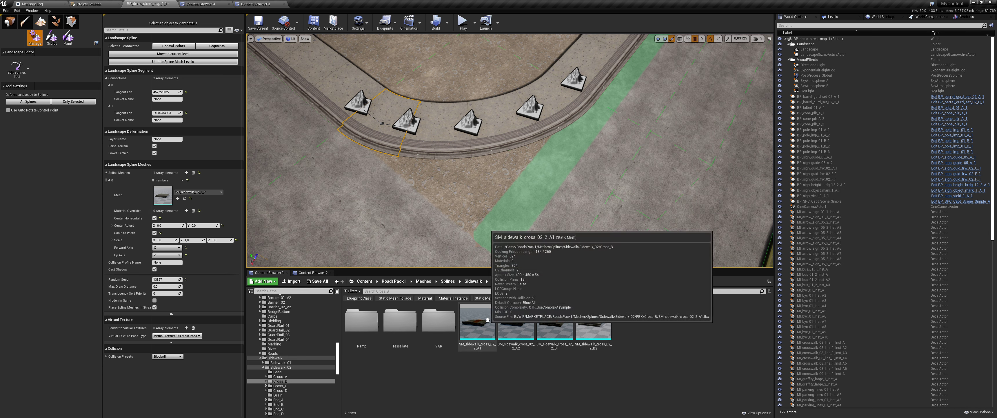
drag(487, 319, 163, 195)
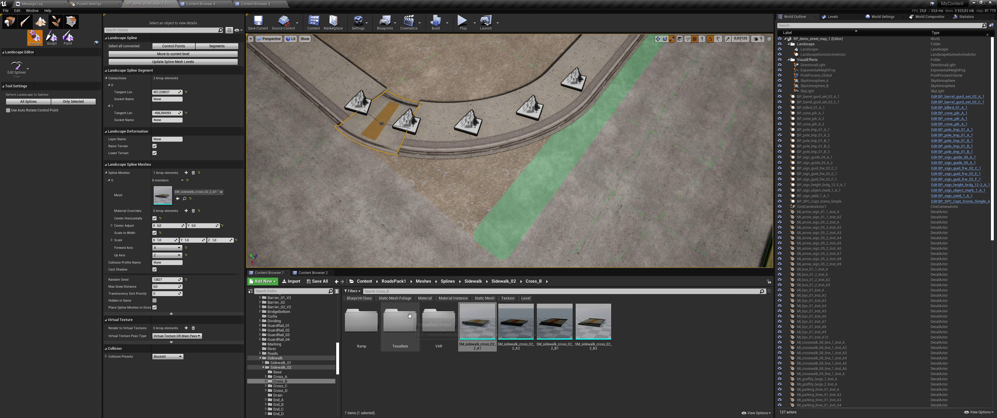
double_click(400, 322)
drag(401, 322, 163, 195)
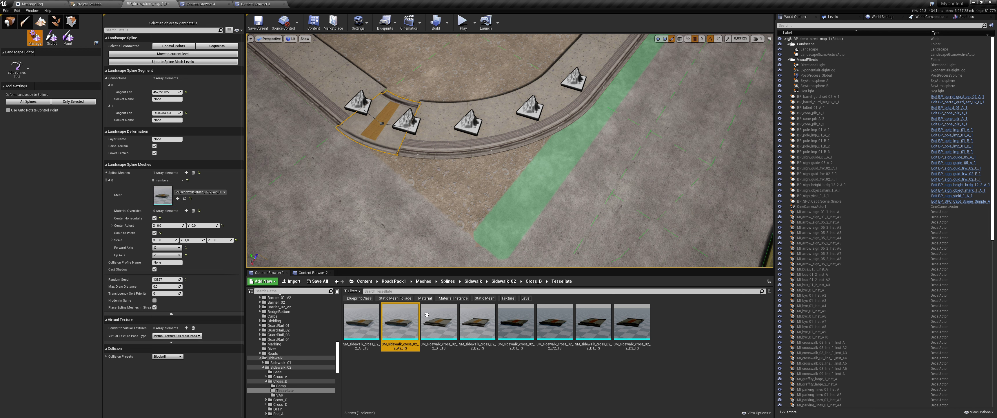
drag(426, 315, 162, 195)
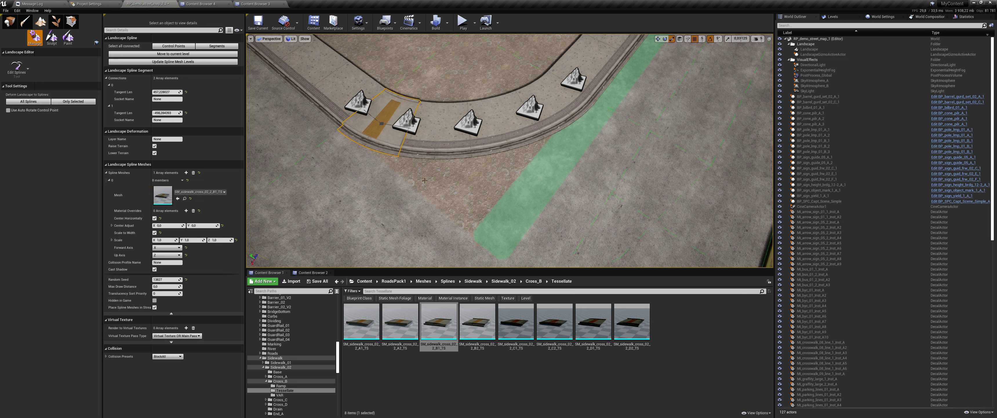
Assign the Cross_D Tessellate 4_B_TS crosswalk tile mesh to the segment.
click(295, 399)
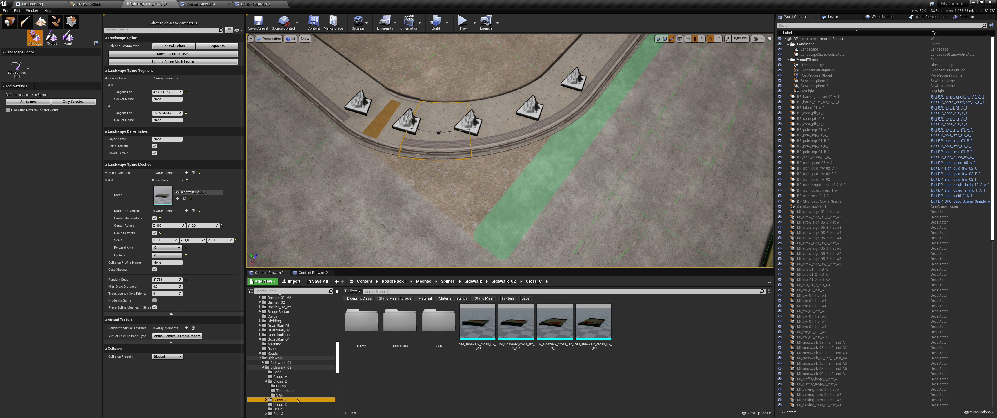
key(Down)
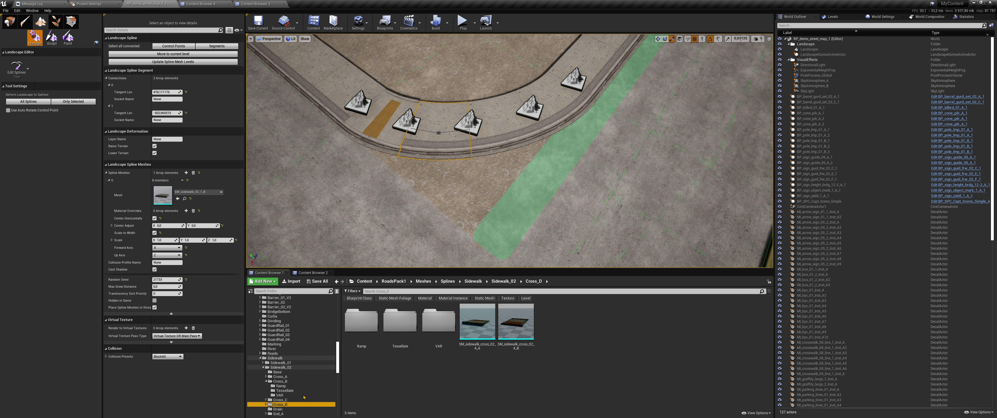
double_click(400, 320)
drag(399, 322, 169, 204)
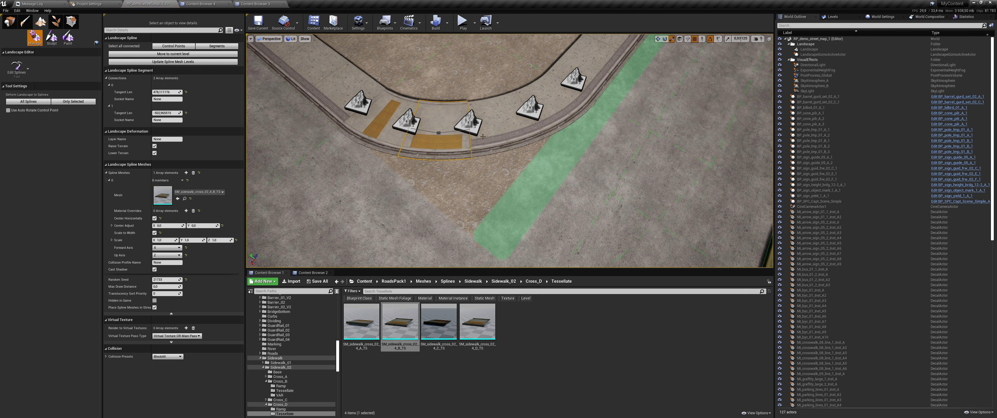
drag(410, 324, 168, 198)
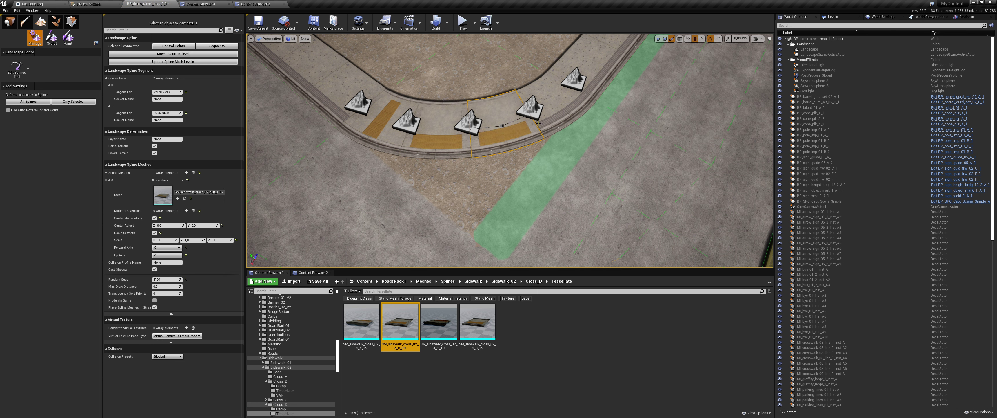
Check the left and middle segments' meshes and pick the 2_B2_TS variant for the right segment.
click(370, 127)
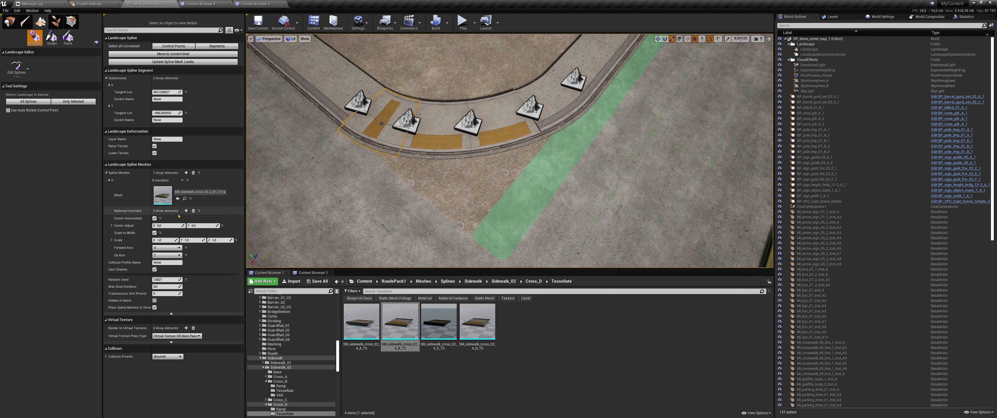
click(185, 198)
click(447, 140)
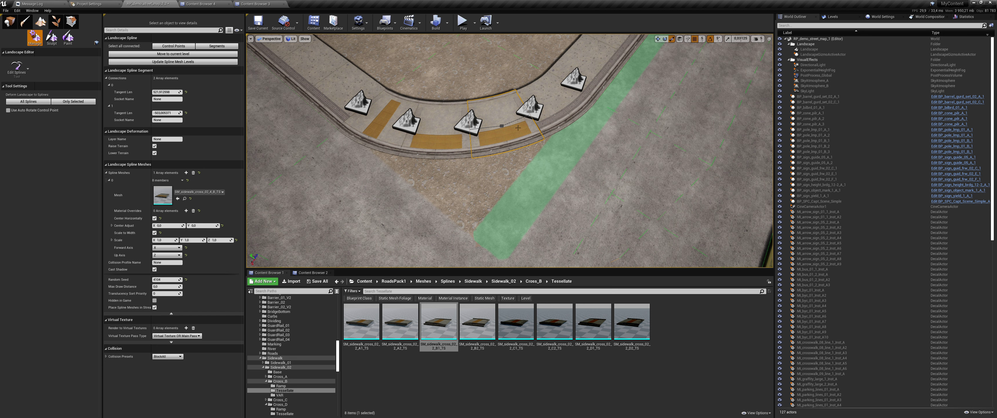
click(184, 198)
key(ctrl+z)
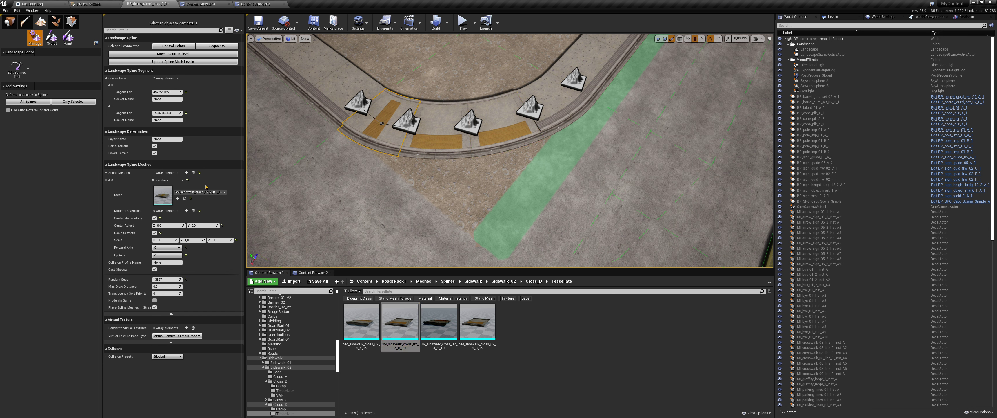
click(185, 198)
click(556, 104)
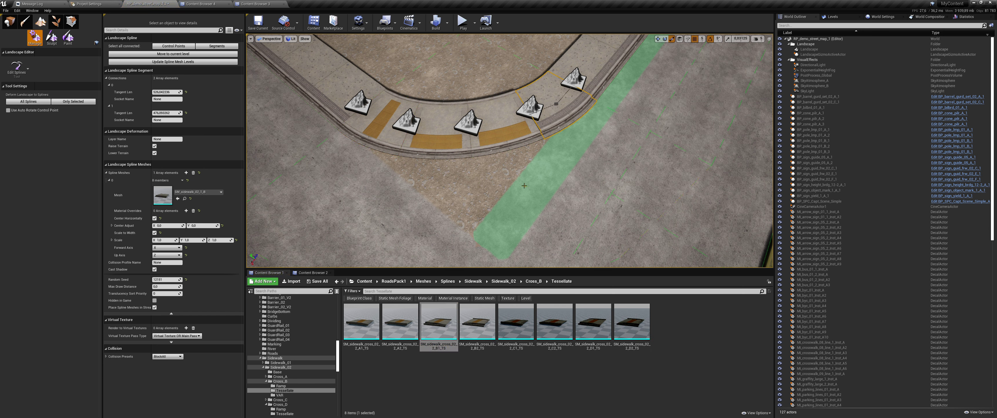
click(478, 323)
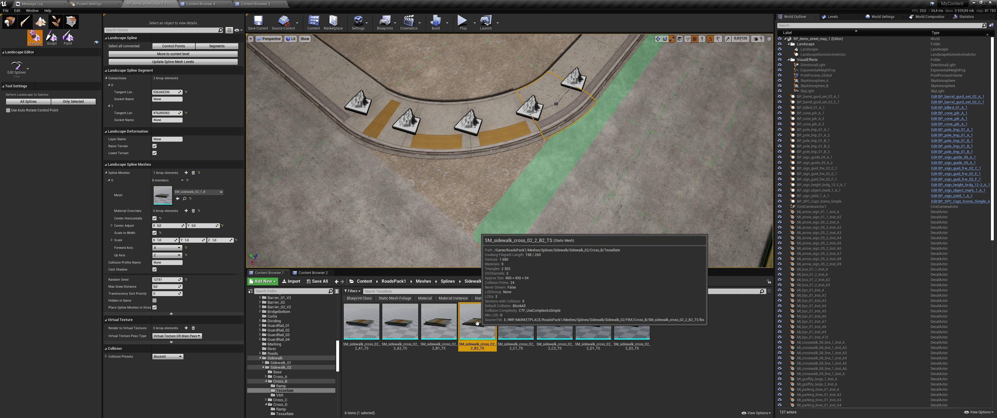
Choose landscape layer G with a Circle brush of size about 253.
click(68, 38)
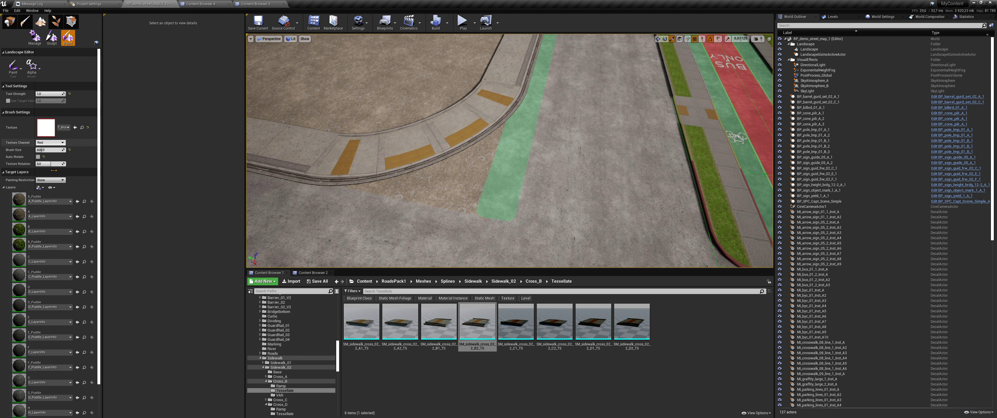
click(54, 258)
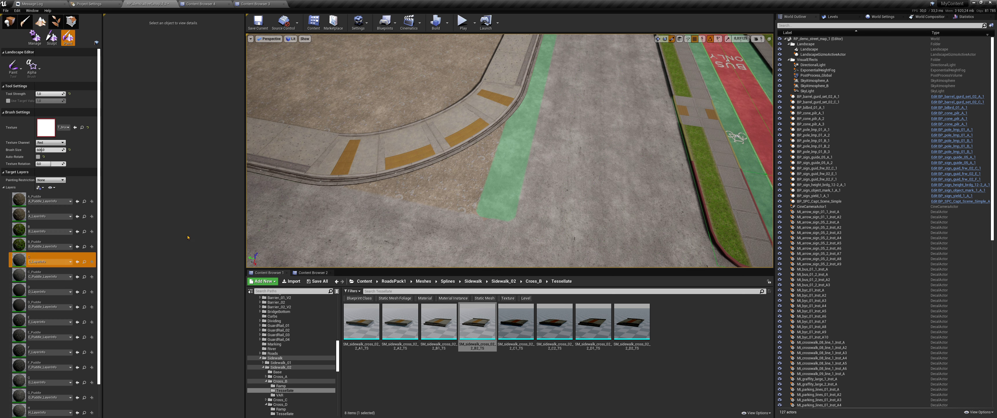
click(50, 379)
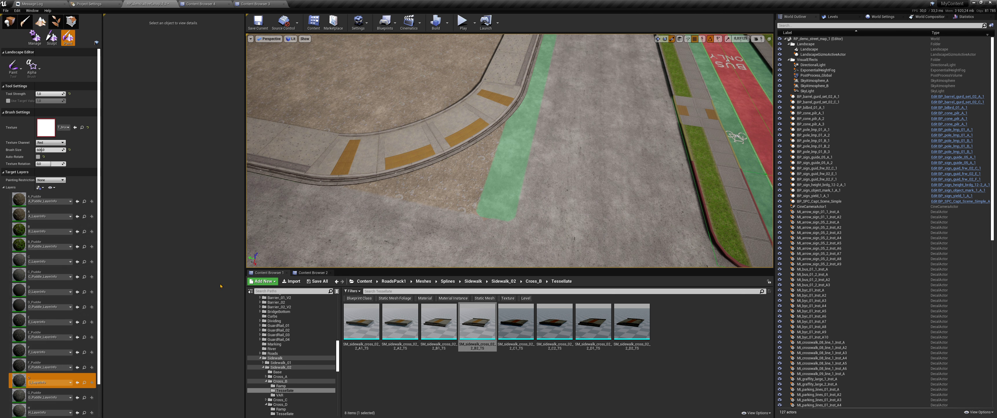
click(32, 66)
click(55, 110)
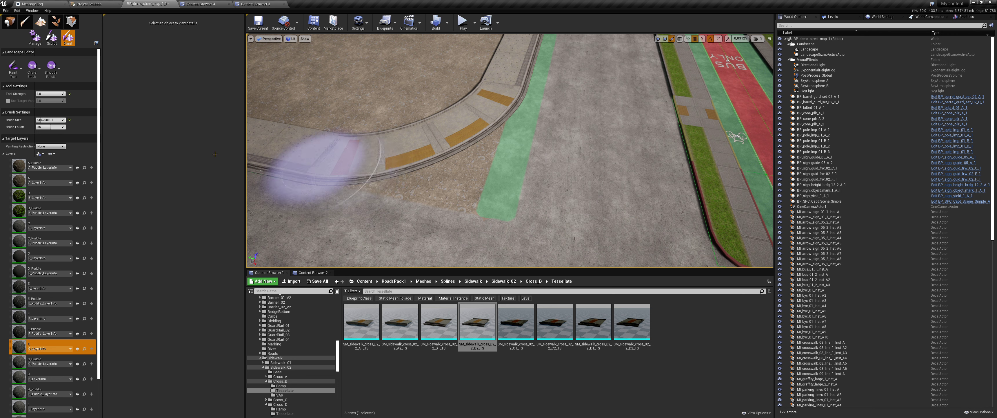
drag(61, 120, 39, 121)
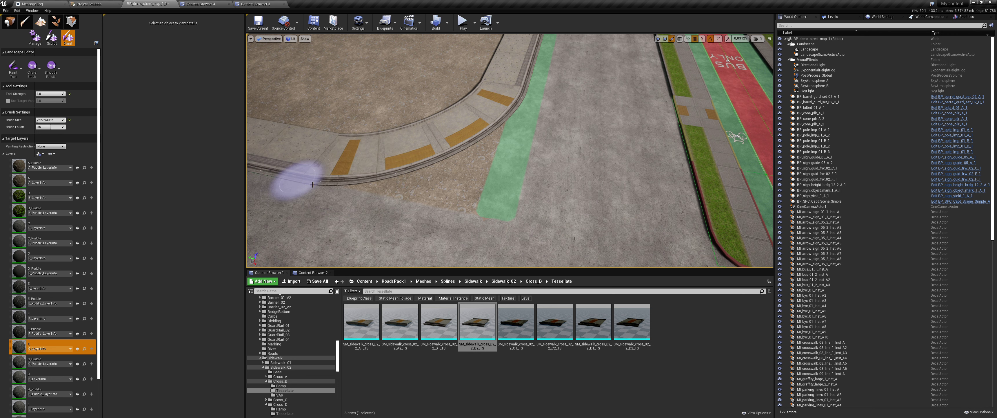
Paint layer G beside the curved curb, then return to spline editing.
click(381, 181)
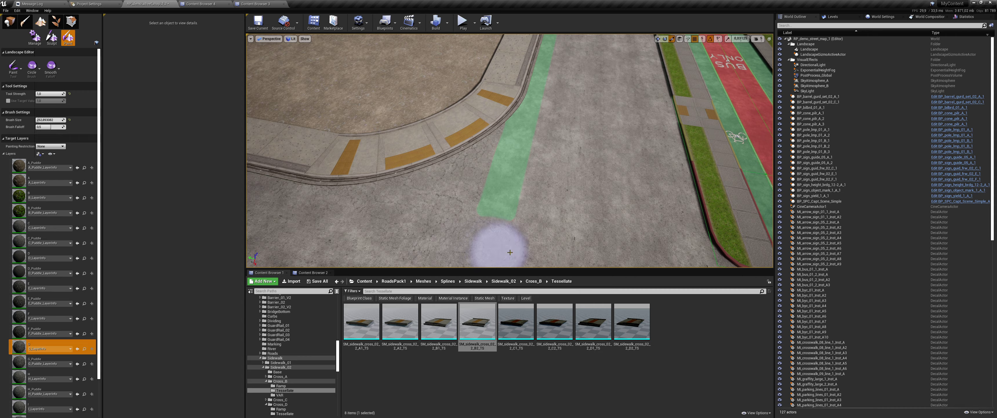
mouse_move(535, 248)
right_down()
mouse_move(620, 244)
mouse_move(562, 263)
mouse_move(538, 232)
right_up()
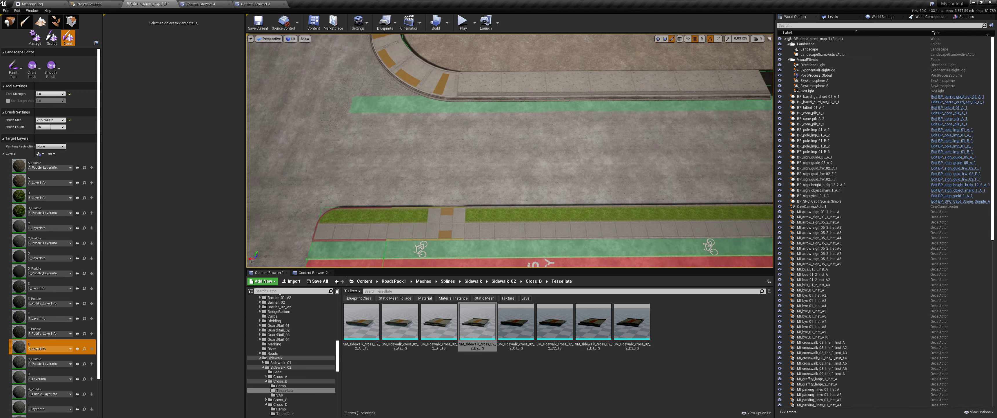
click(35, 37)
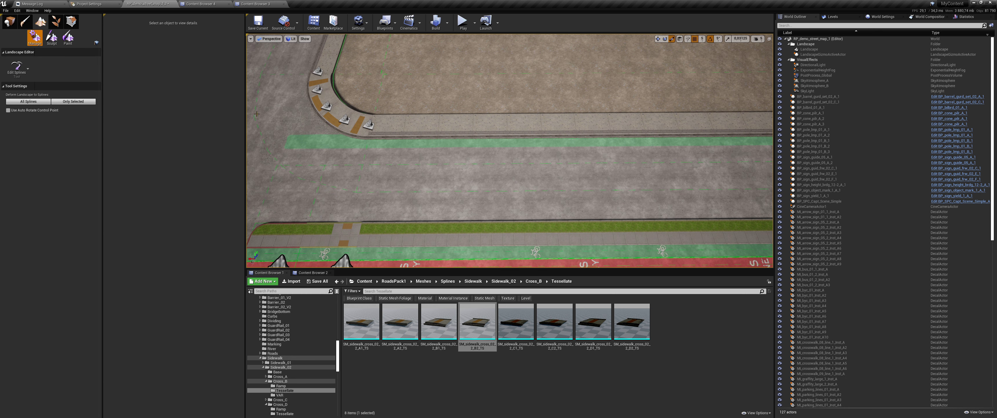
right_drag(538, 232, 504, 217)
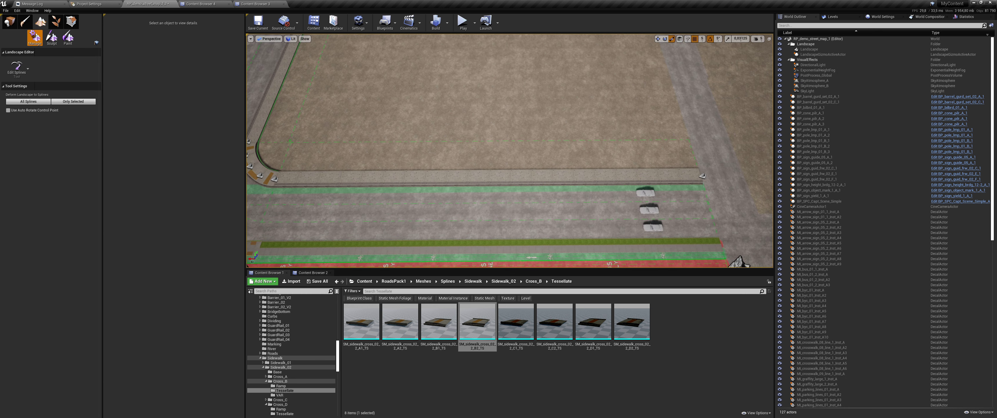
right_drag(522, 175, 515, 160)
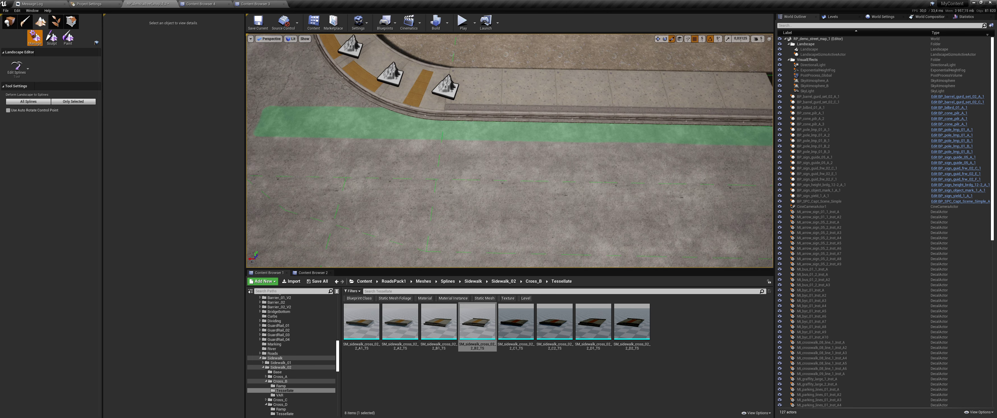
click(443, 113)
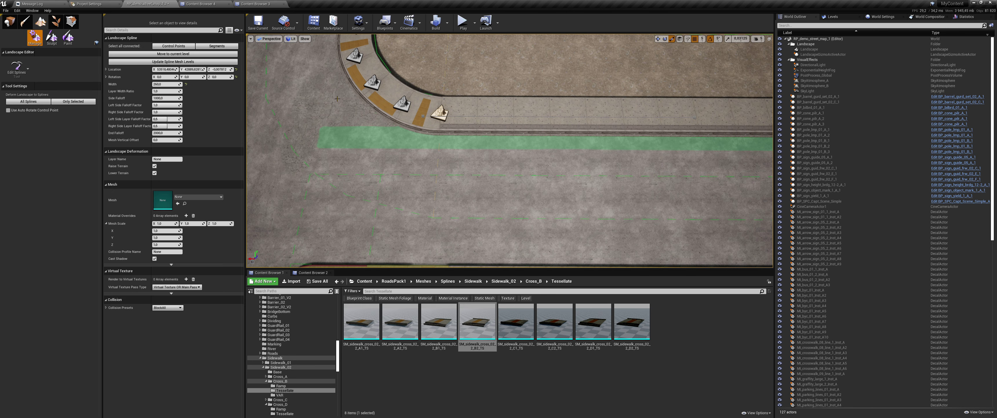
right_drag(535, 93, 536, 93)
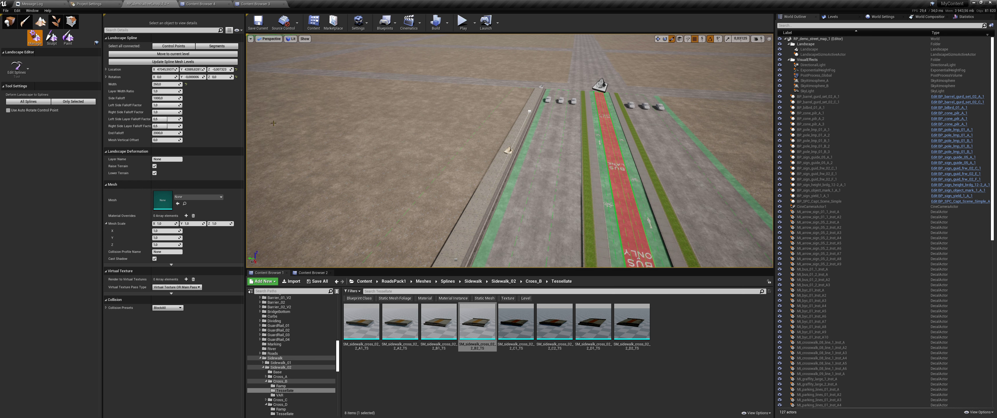
key(f)
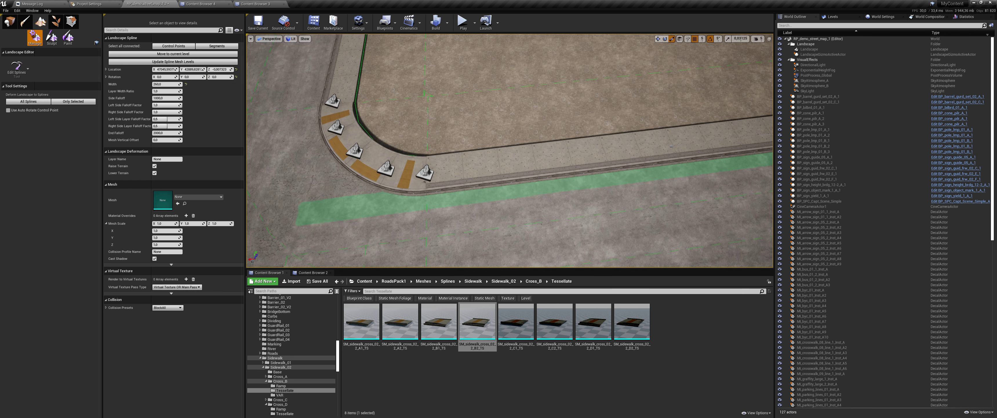
drag(671, 146, 671, 146)
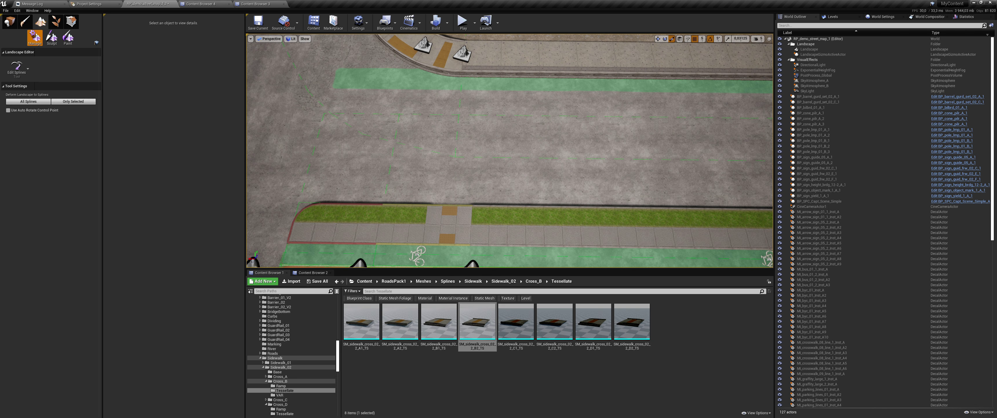
mouse_move(446, 194)
right_down()
mouse_move(387, 205)
mouse_move(387, 233)
right_up()
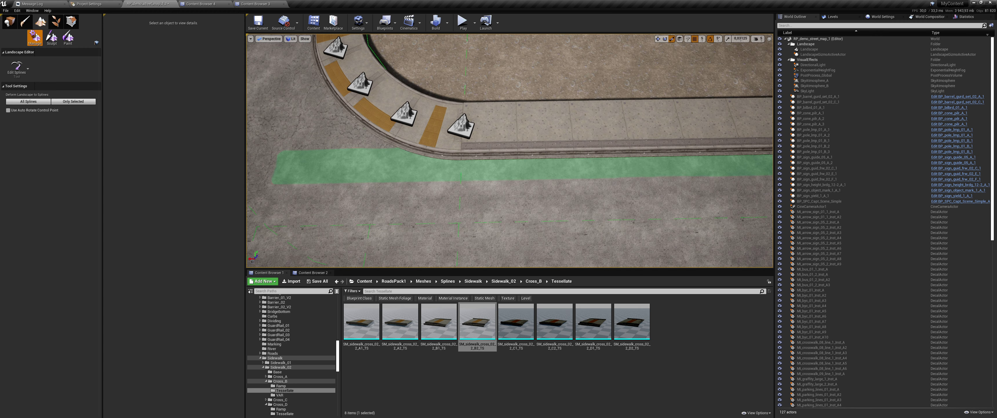
right_drag(387, 233, 329, 232)
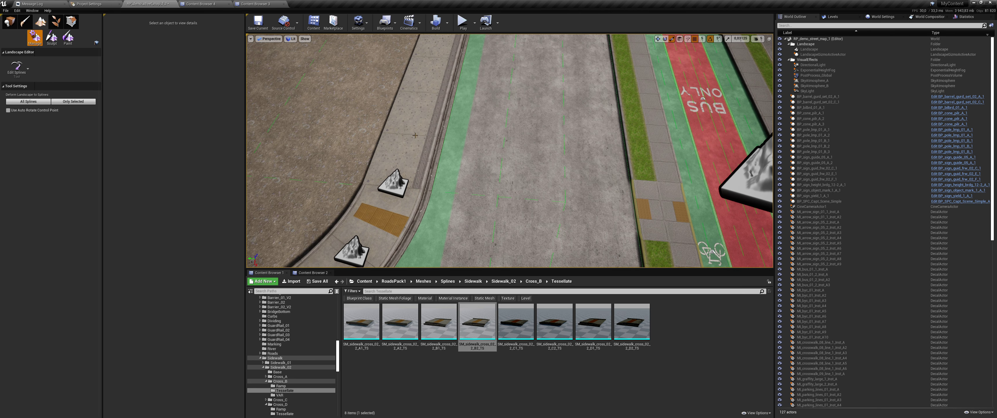
Apply the Cross_A SM_sidewalk_cross_02_1_A mesh to the straight sidewalk segment, then deselect it.
click(413, 160)
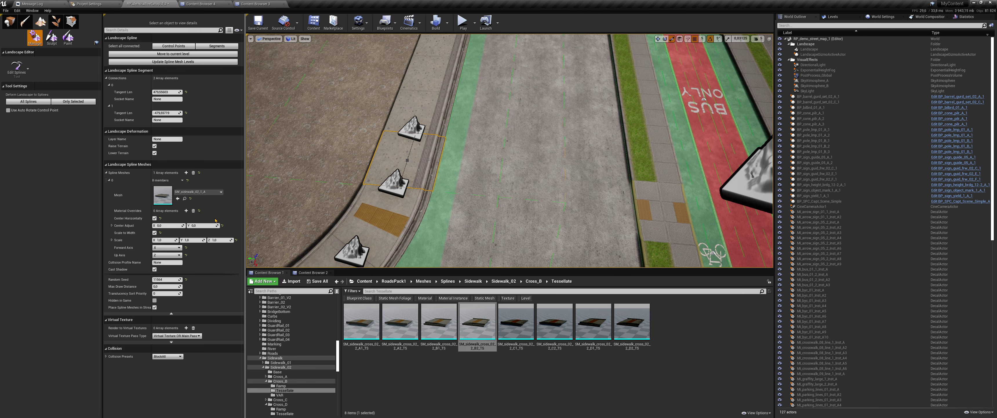
click(185, 198)
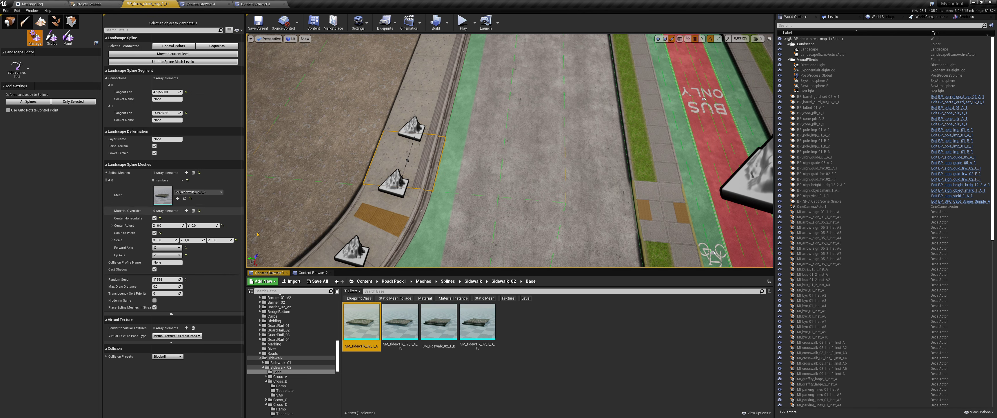
click(280, 367)
click(285, 376)
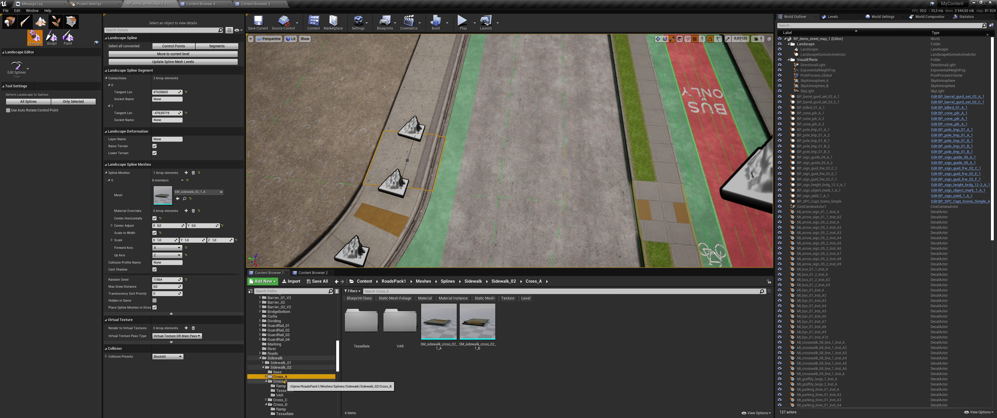
click(439, 321)
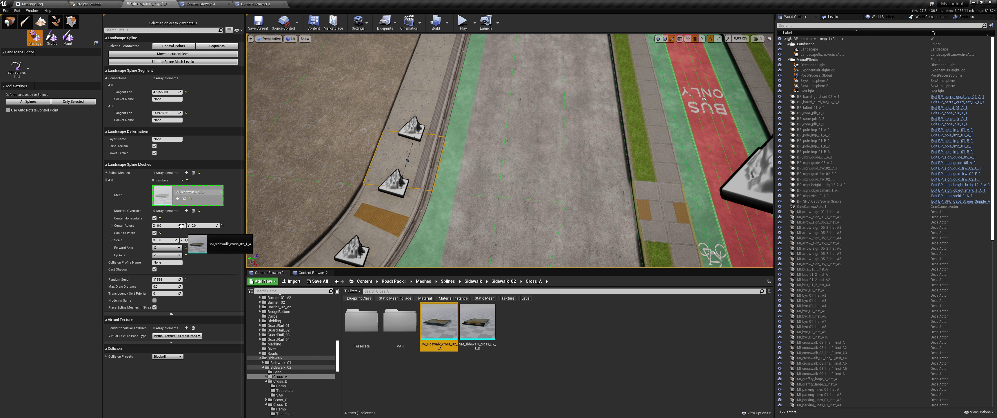
click(177, 198)
mouse_move(459, 207)
mouse_down()
mouse_move(727, 113)
mouse_move(704, 219)
mouse_up()
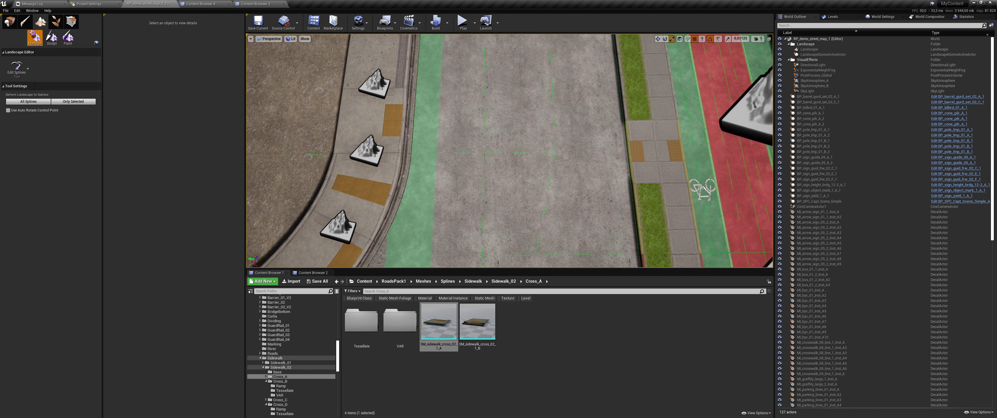
Switch to painting with an alpha brush using the square field_02_1_alpha texture.
click(68, 38)
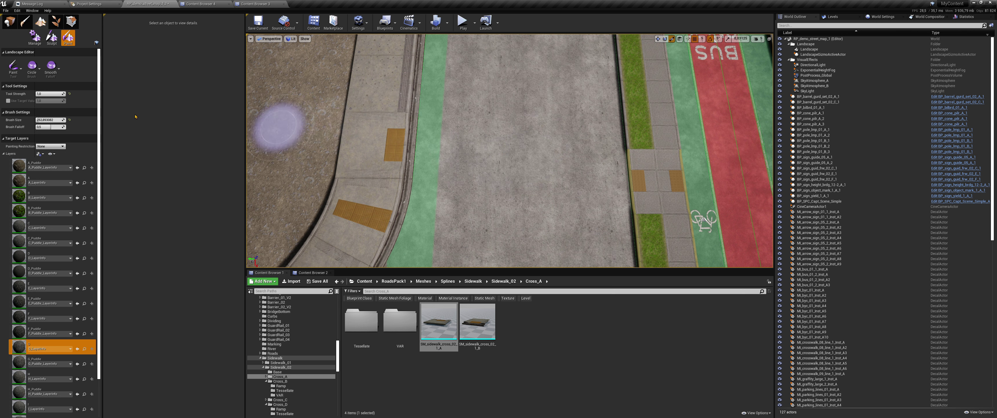
click(32, 68)
click(37, 112)
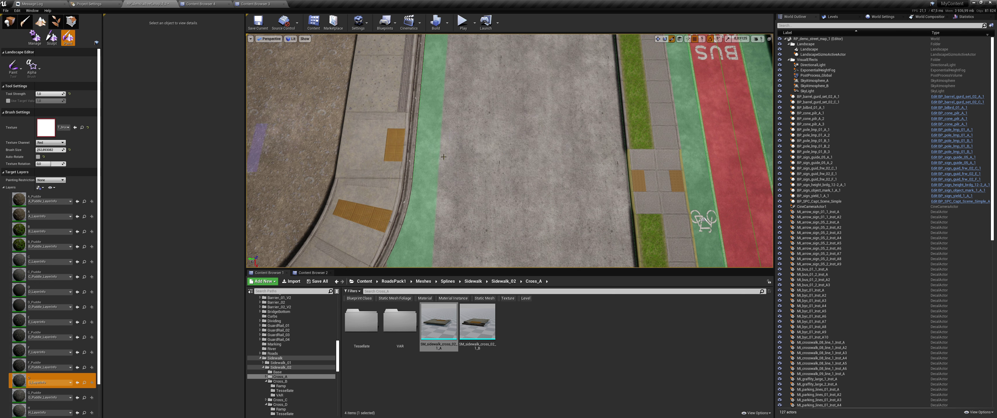
click(82, 127)
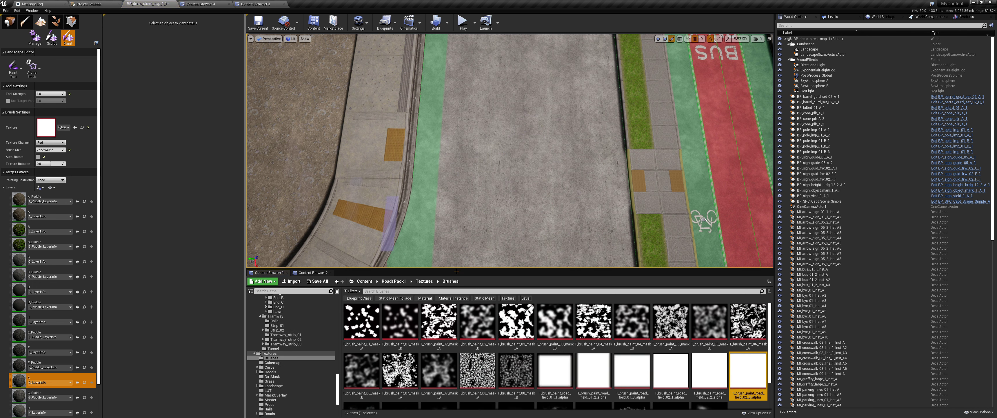
drag(658, 372, 46, 127)
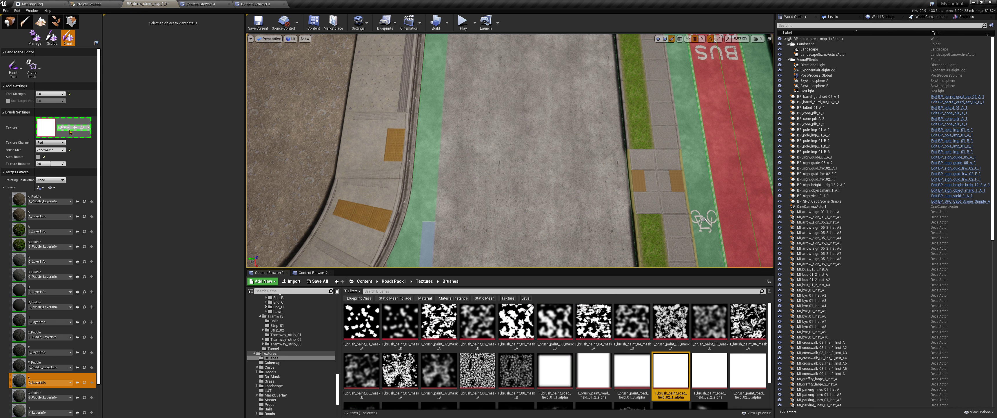
Select the red R layer in the Target Layers list.
scroll(100, 125, down, 5)
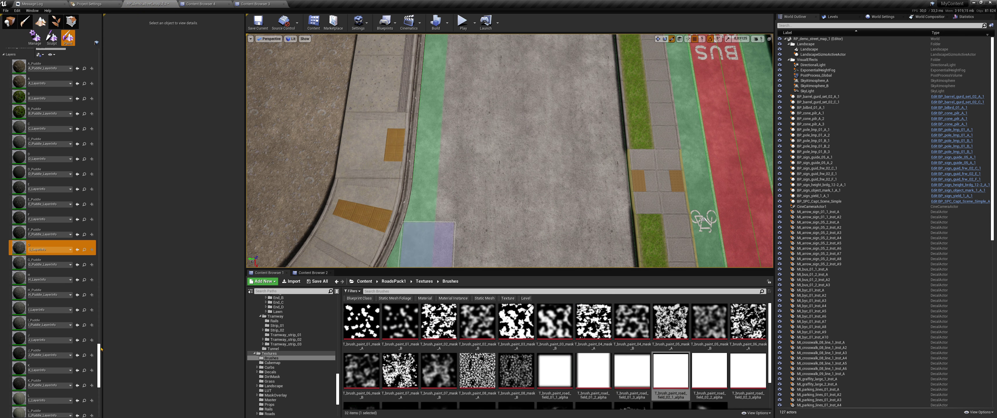
scroll(101, 348, down, 10)
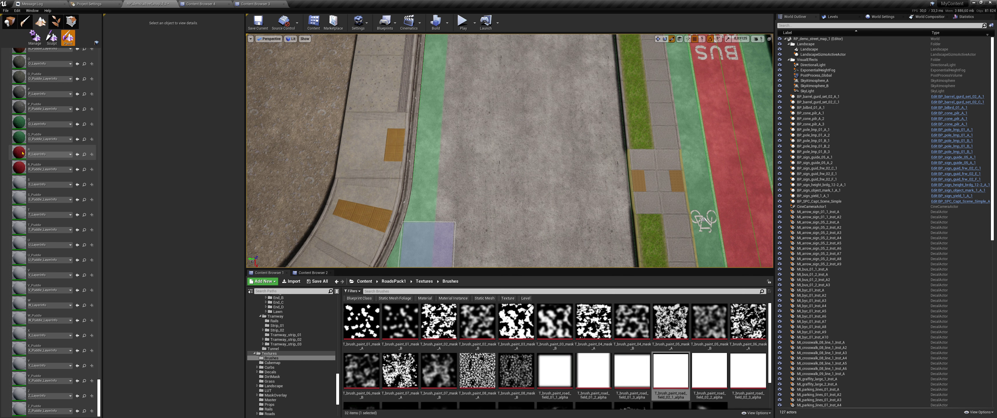
click(22, 154)
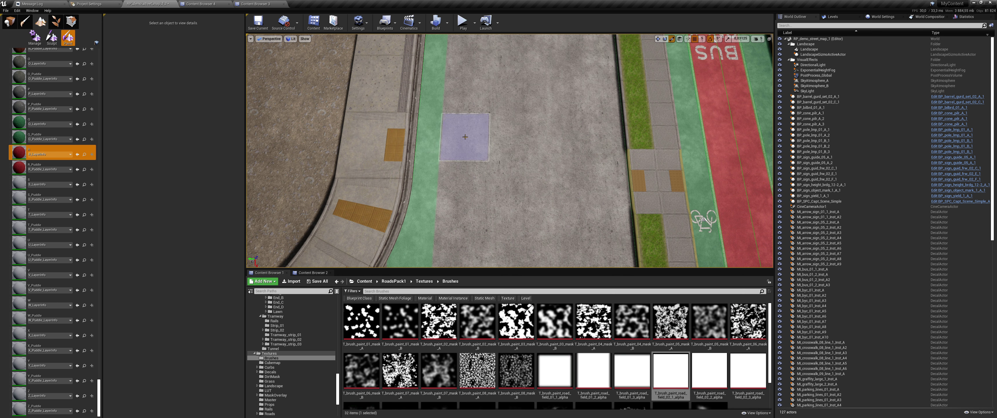
Paint a red R-layer band across the road, redoing the first stroke and extending it left.
drag(481, 136, 575, 137)
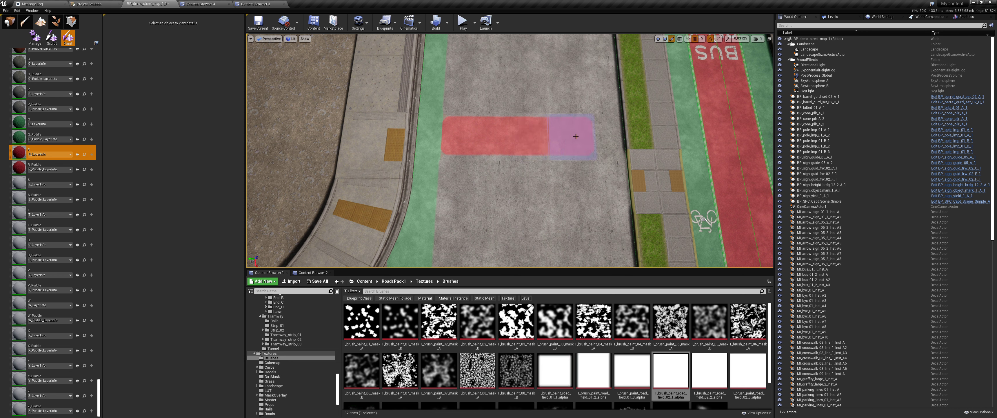
key(ctrl+z)
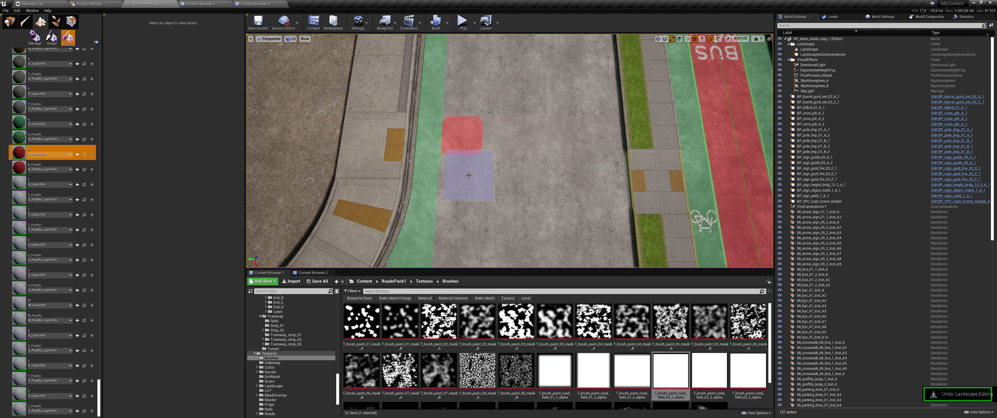
key(ctrl+z)
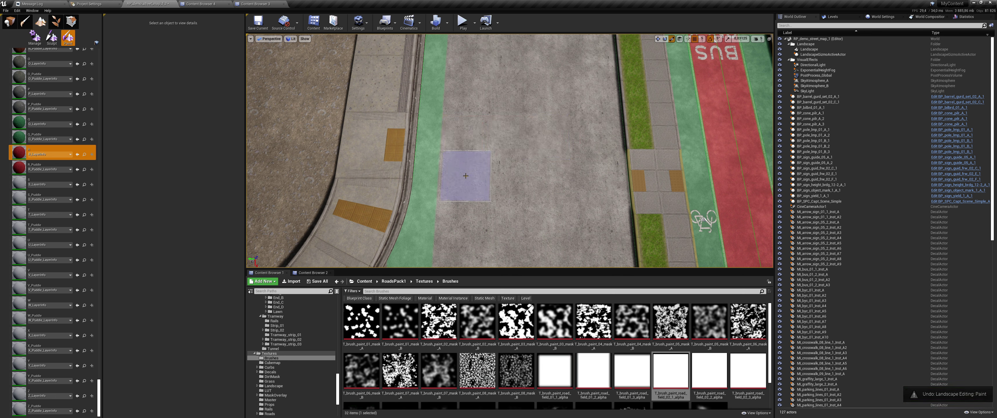
mouse_move(466, 175)
mouse_down()
mouse_move(486, 169)
mouse_move(469, 177)
mouse_move(599, 185)
mouse_up()
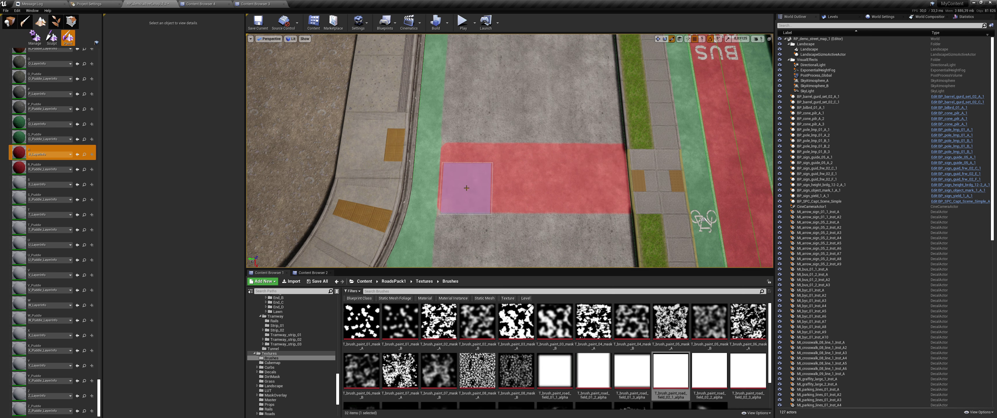
drag(460, 188, 427, 170)
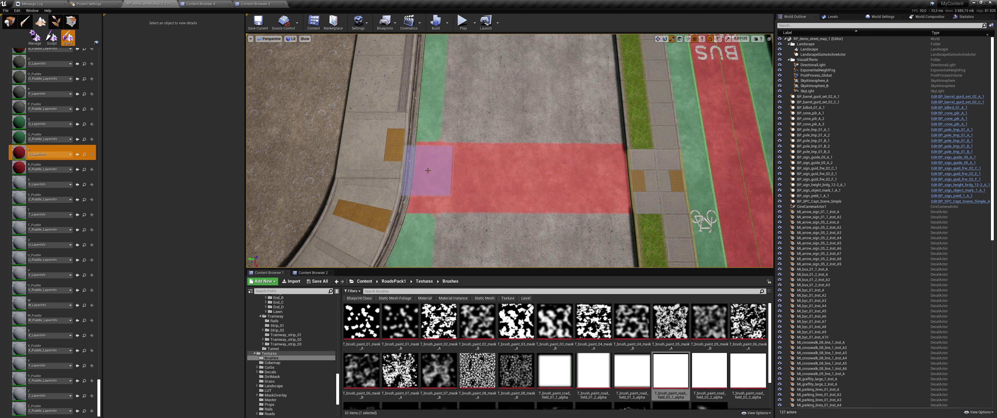
Fly the camera along the street to inspect the red crossing, curb and bike lanes.
right_drag(428, 171, 405, 164)
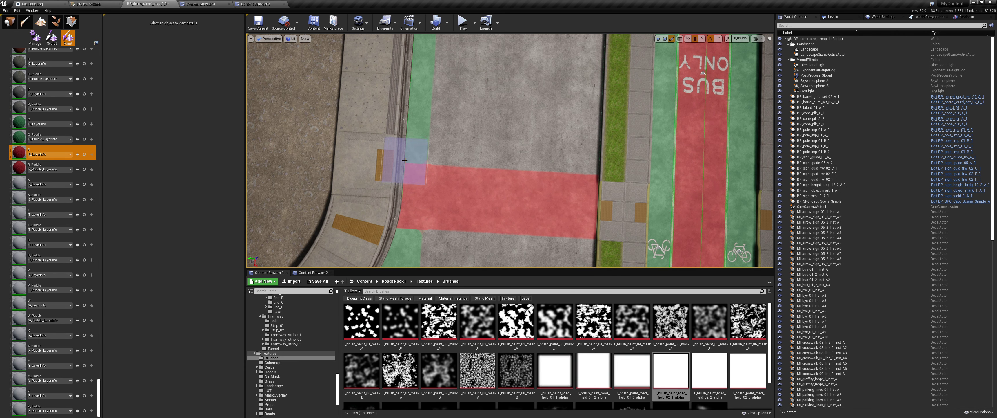
right_drag(596, 167, 597, 155)
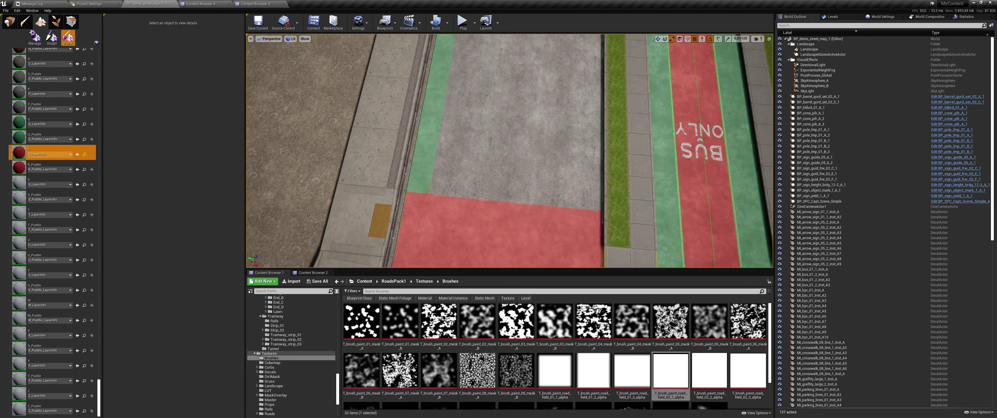
right_drag(700, 140, 700, 140)
right_drag(612, 237, 612, 237)
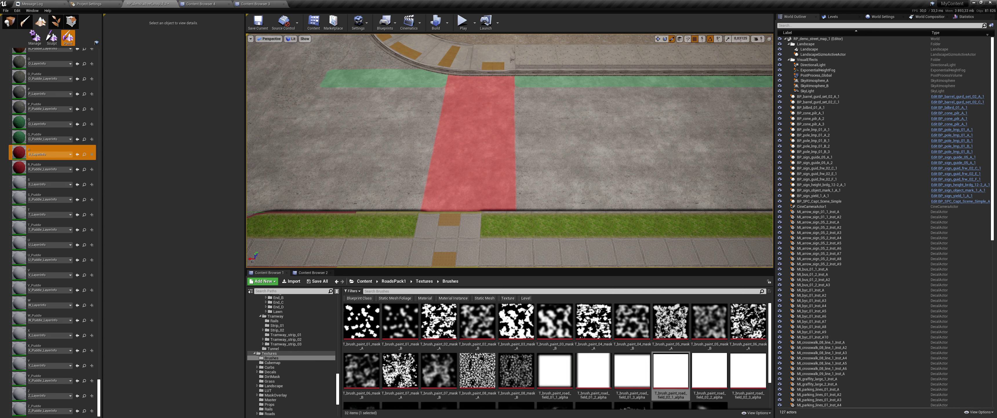
right_drag(253, 190, 253, 190)
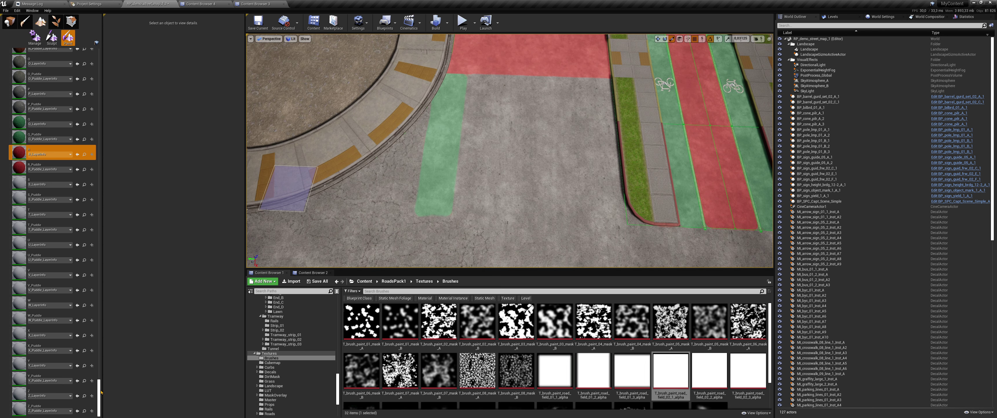
drag(101, 392, 97, 409)
Paint brick paving with layer N next to the red crossing.
scroll(54, 194, up, 3)
click(46, 77)
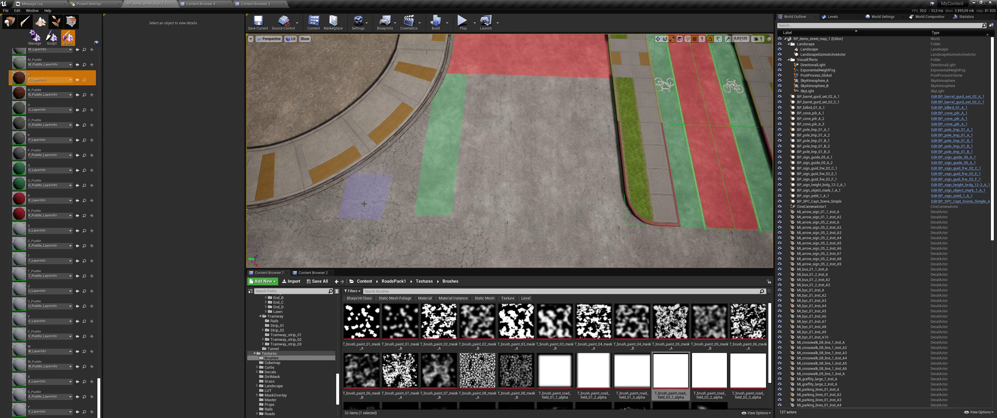
scroll(364, 203, down, 3)
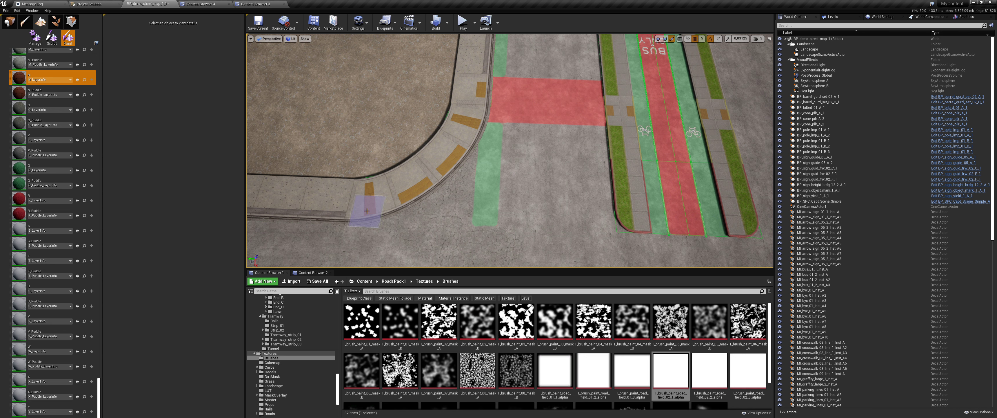
mouse_move(367, 210)
mouse_down()
mouse_move(599, 222)
mouse_move(597, 205)
mouse_move(511, 200)
mouse_move(530, 139)
mouse_move(567, 139)
mouse_move(597, 167)
mouse_move(528, 163)
mouse_move(575, 156)
mouse_move(528, 170)
mouse_up()
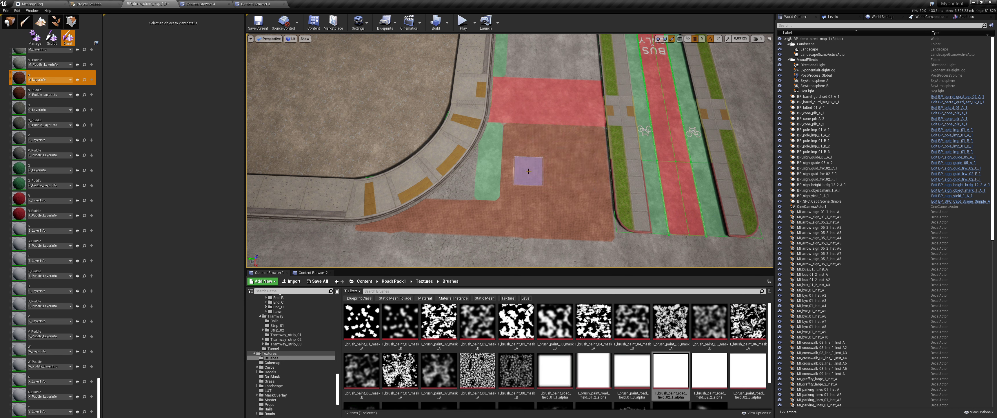
Repaint the lower strip of the brick area as asphalt with layer G.
scroll(34, 120, up, 5)
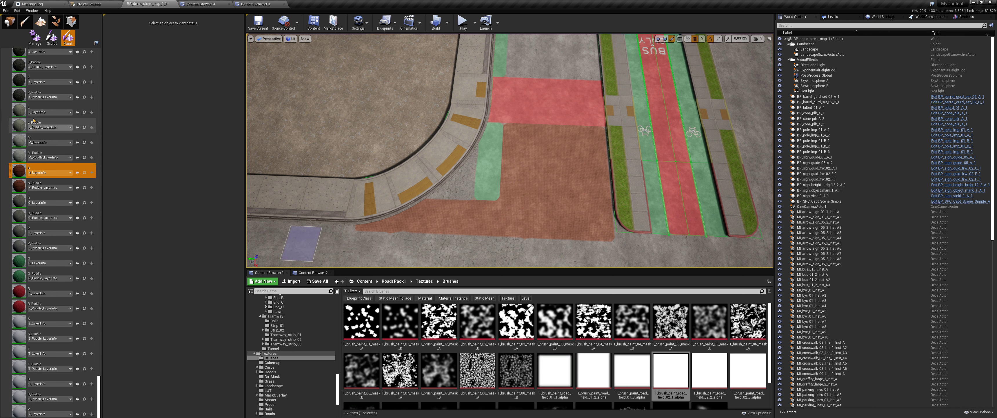
scroll(34, 120, up, 2)
scroll(34, 116, up, 3)
scroll(31, 105, up, 2)
click(31, 91)
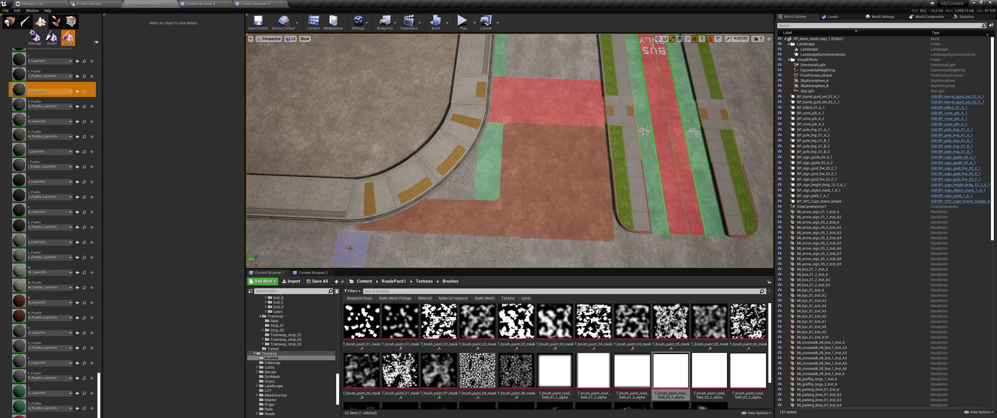
drag(367, 243, 617, 251)
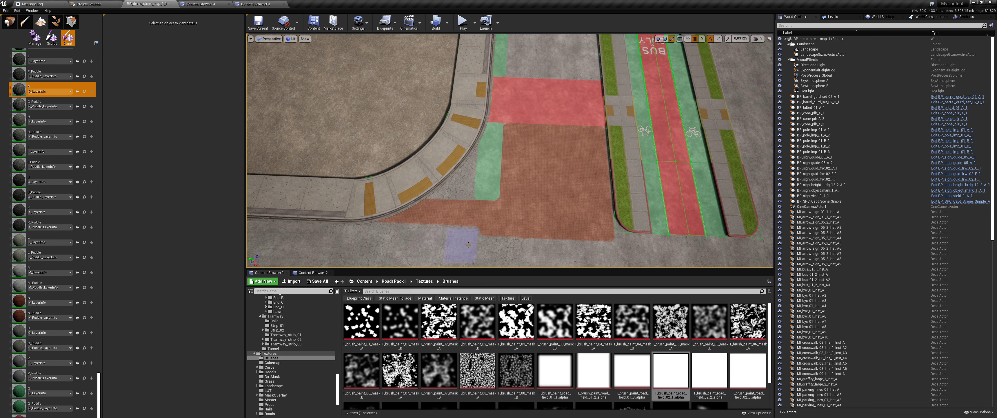
right_drag(617, 251, 618, 252)
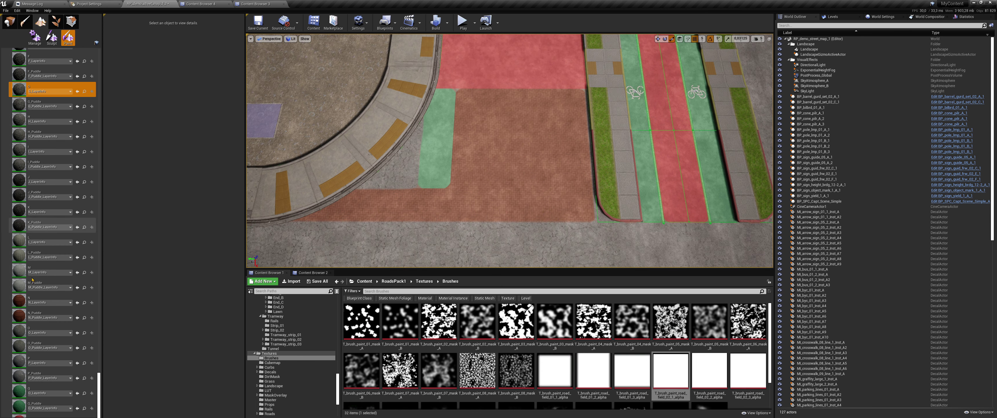
Cover the gap beside the curb with layer N brick paving.
click(46, 298)
drag(479, 183, 433, 108)
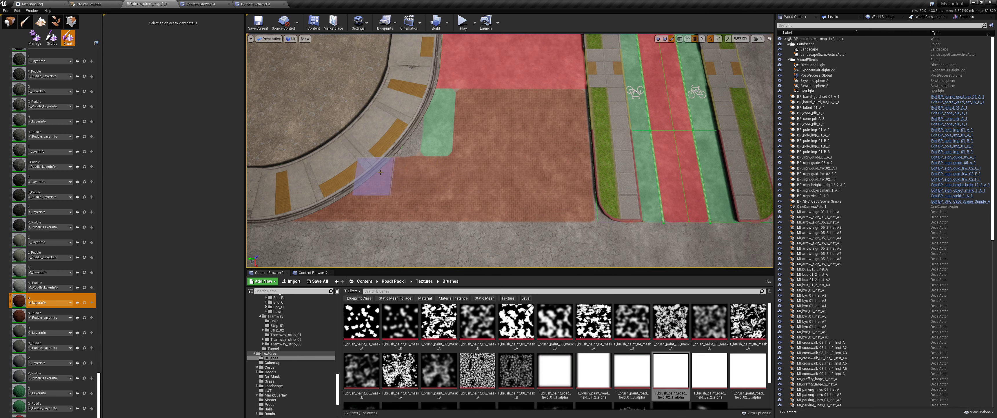
right_drag(457, 112, 456, 112)
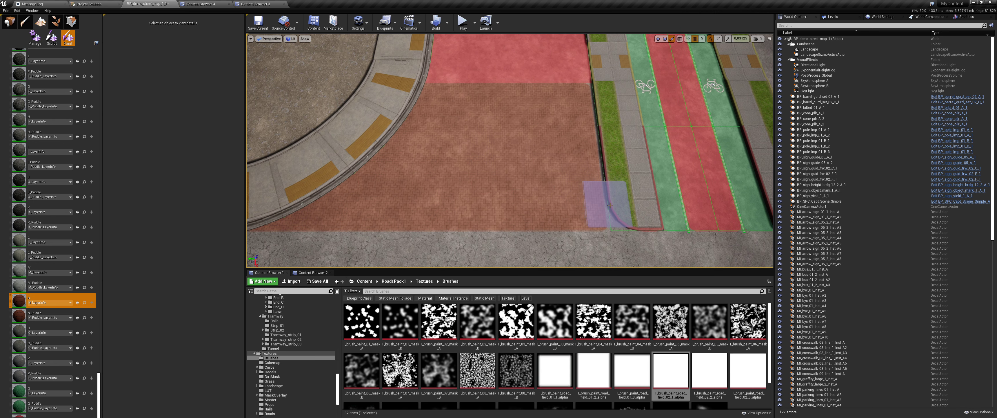
right_drag(611, 205, 611, 205)
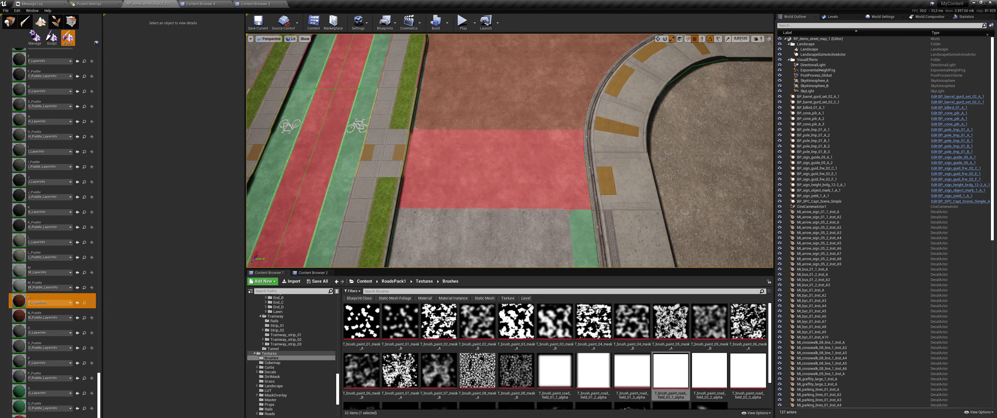
right_drag(522, 149, 523, 149)
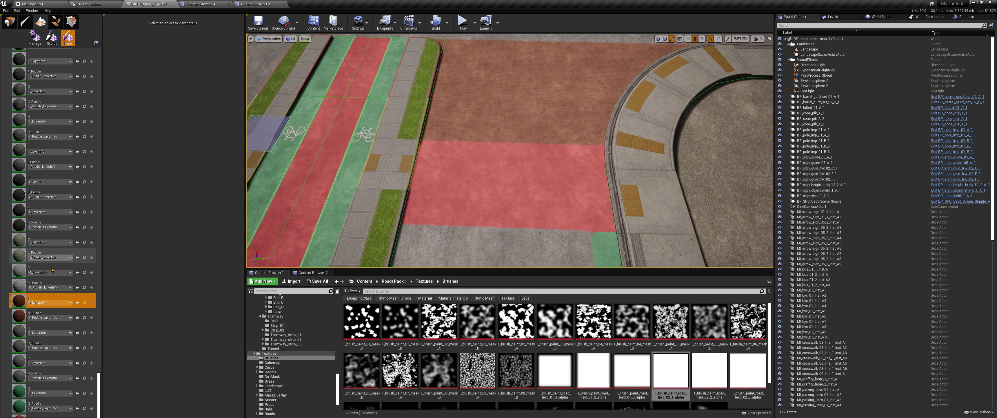
Paint a trial green patch with layer Q using a smaller brush.
click(39, 391)
mouse_move(616, 225)
right_down()
mouse_move(561, 217)
mouse_move(573, 220)
right_up()
scroll(54, 137, up, 3)
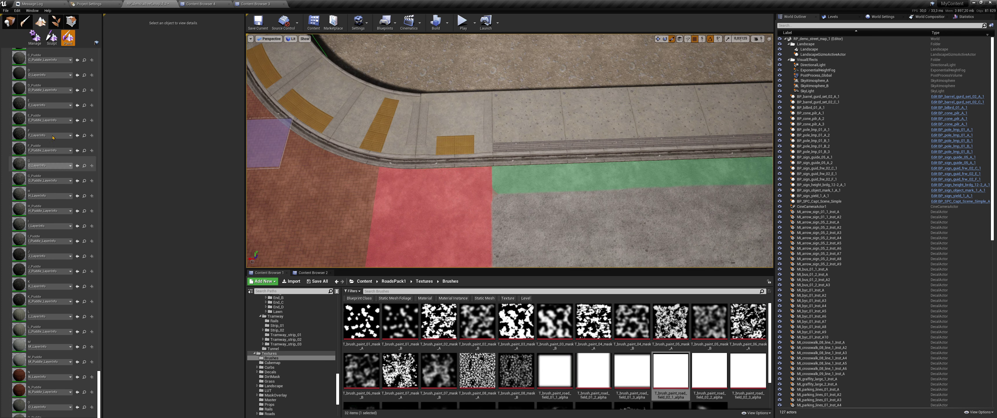
scroll(53, 138, up, 10)
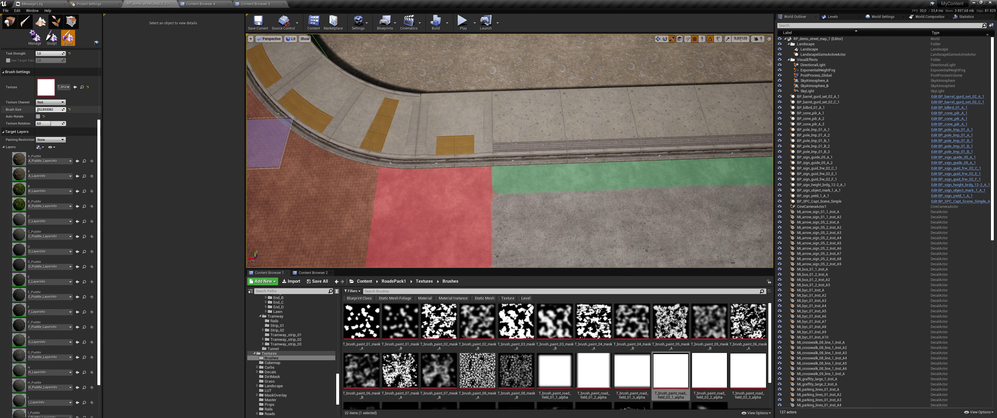
key(bracketleft)
drag(508, 168, 424, 177)
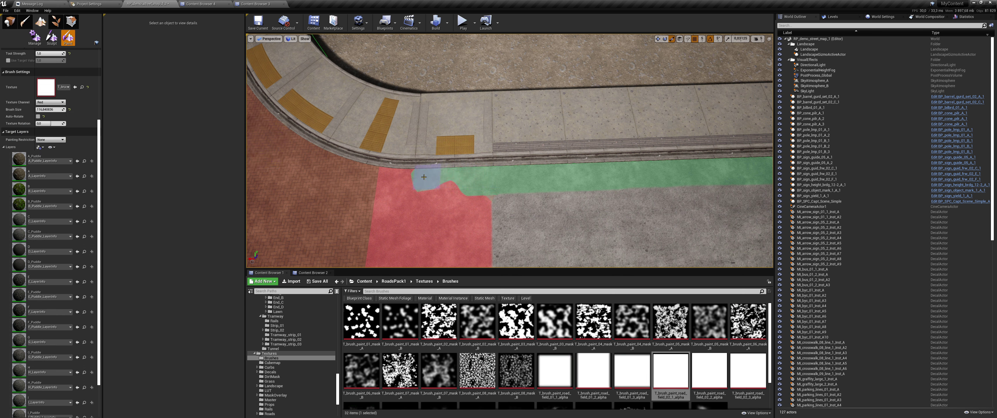
Undo the green stroke and switch to editing landscape splines.
key(ctrl+z)
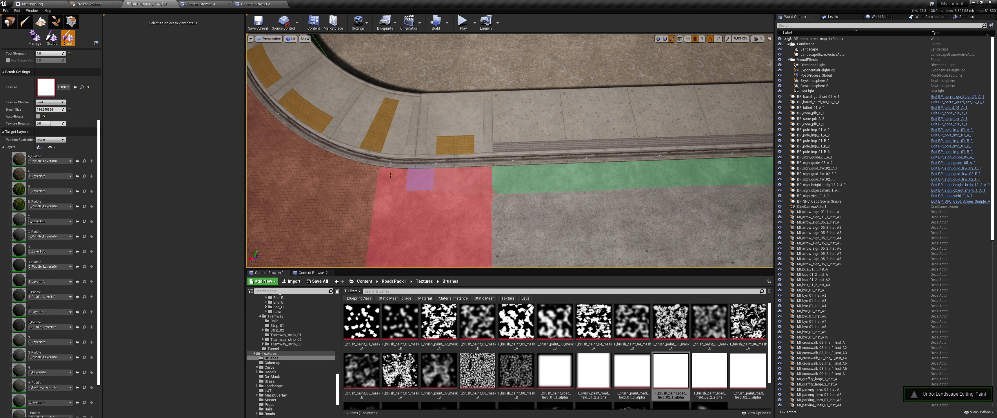
click(34, 37)
right_drag(516, 204, 515, 204)
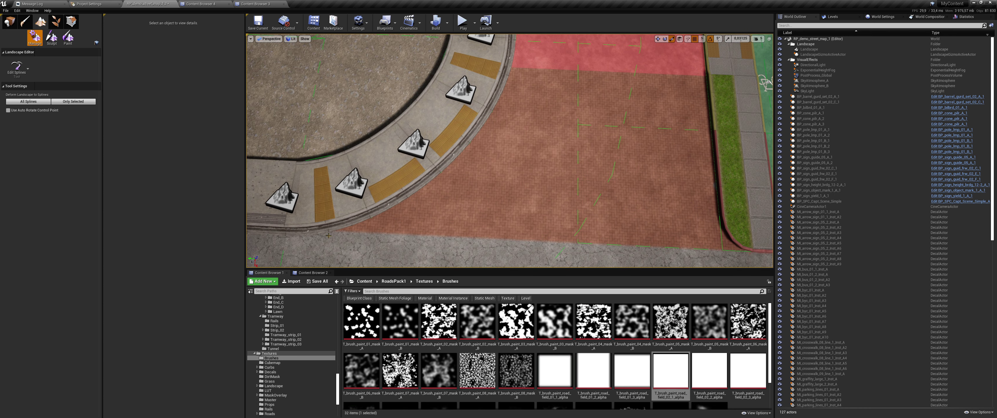
Add a spline point at width 28 along the crossing's edge, with rotation Z 90.
ctrl+click(328, 235)
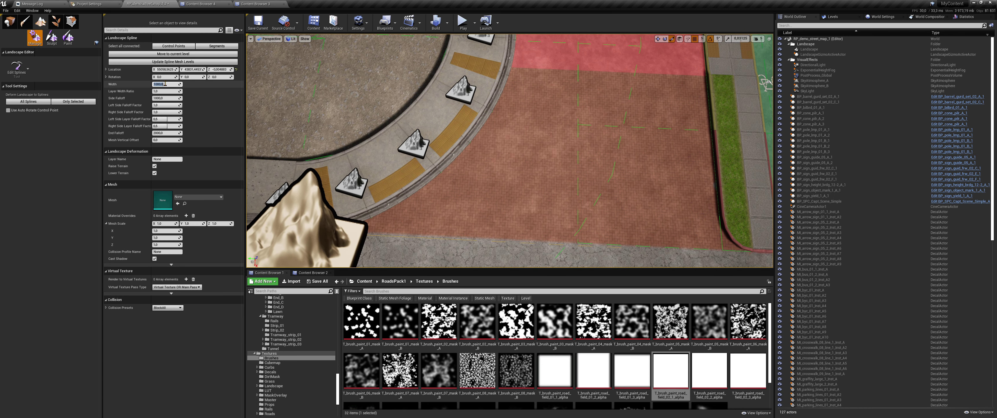
right_drag(333, 231, 343, 230)
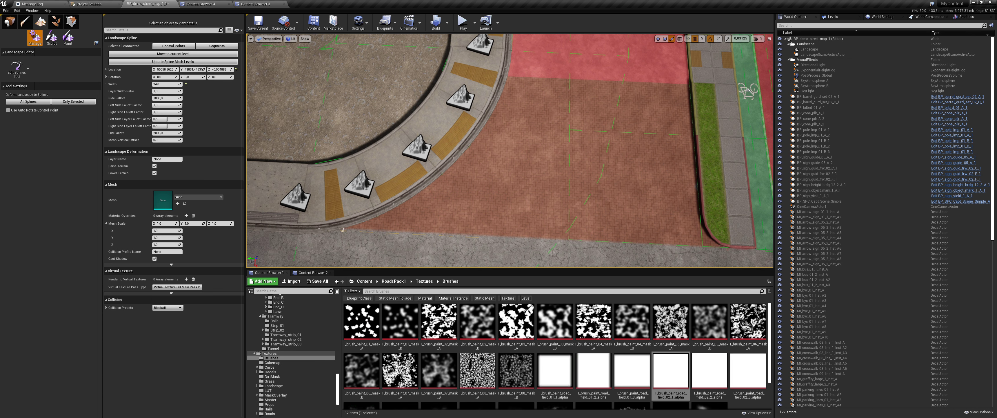
click(172, 84)
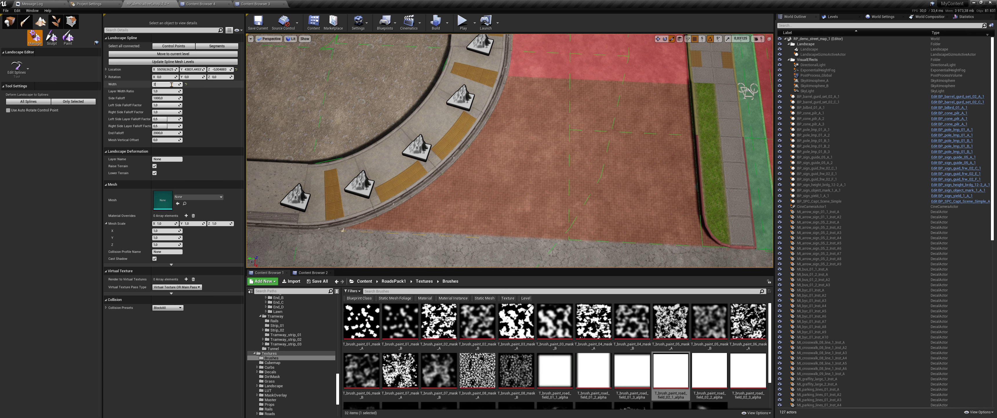
text(0)
key(Return)
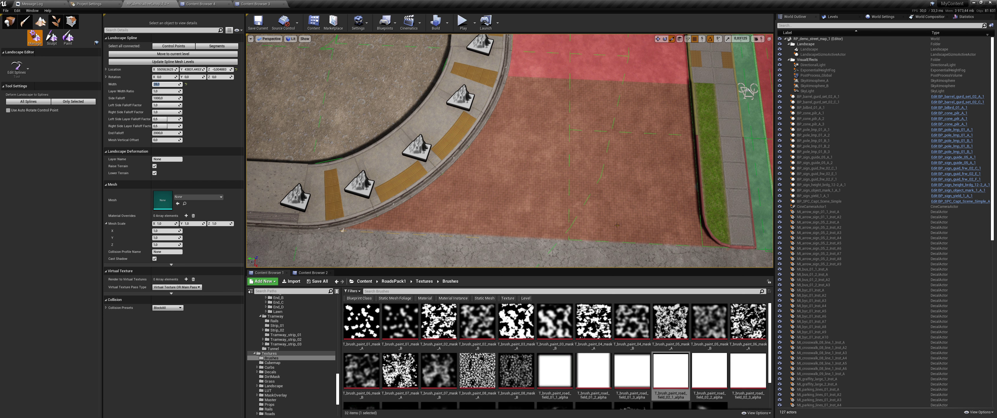
ctrl+click(731, 249)
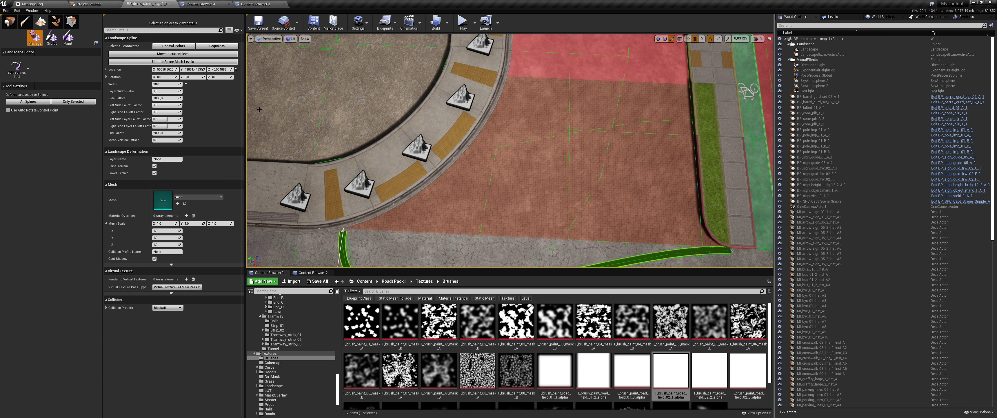
text(-90)
key(Return)
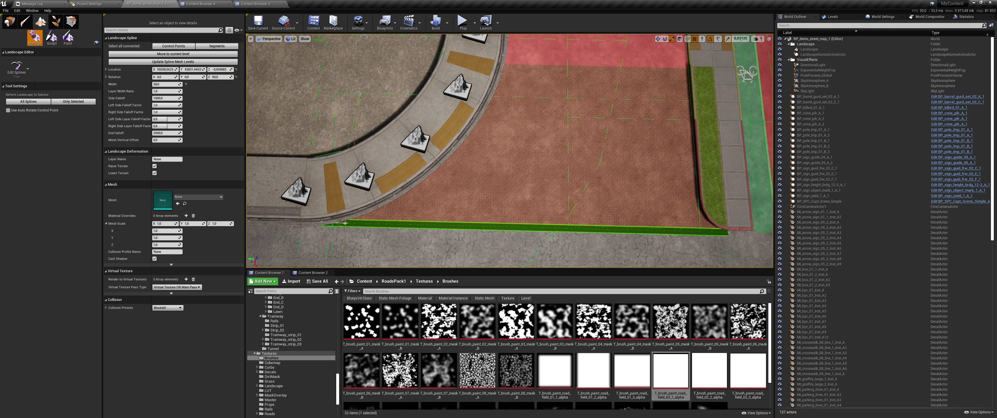
Select the new spline segment and add an expanded Spline Meshes entry.
click(387, 211)
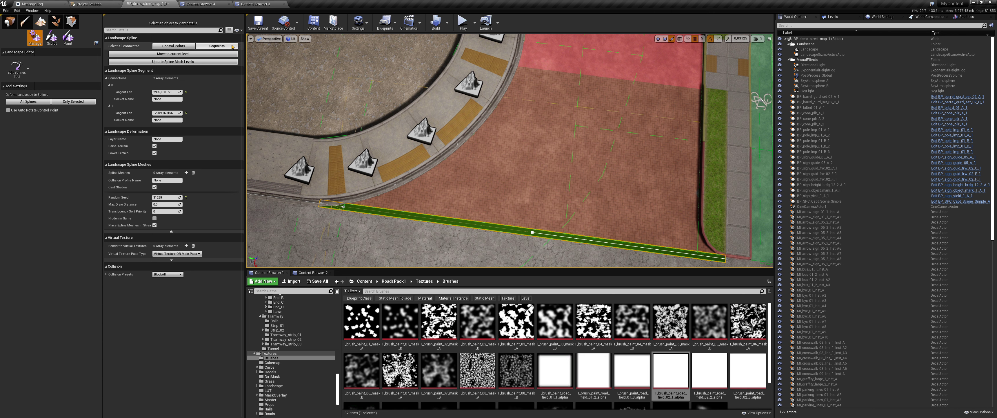
click(186, 172)
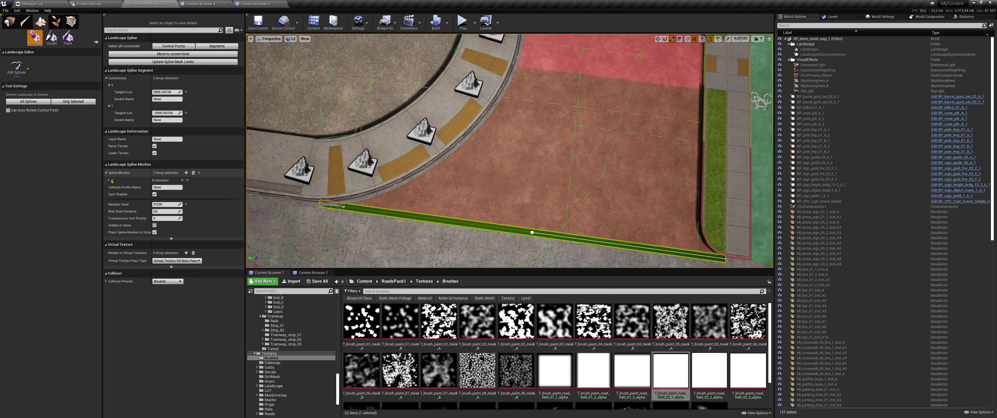
click(112, 181)
click(394, 280)
Assign SM_cross_line_01_1_A from Meshes > Splines > Marking to the segment's Mesh slot.
double_click(553, 333)
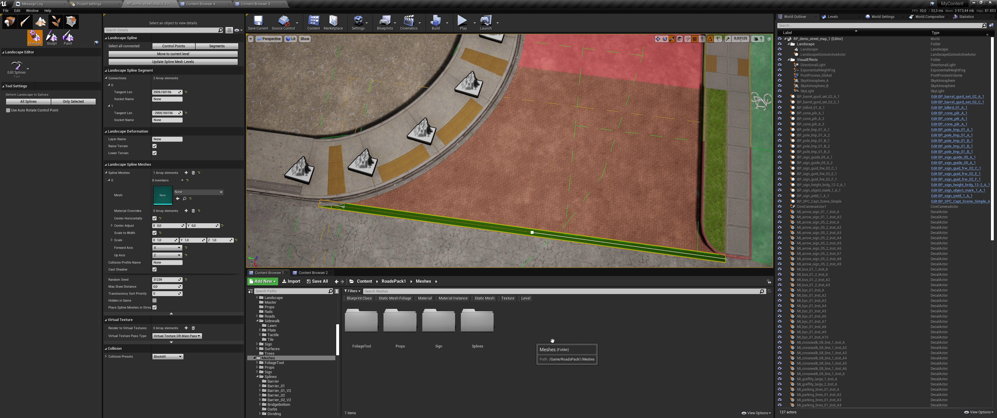
double_click(478, 325)
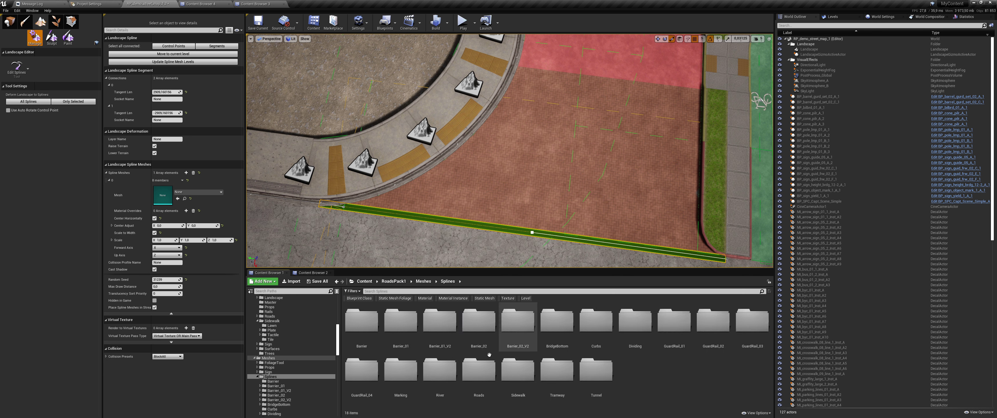
double_click(403, 368)
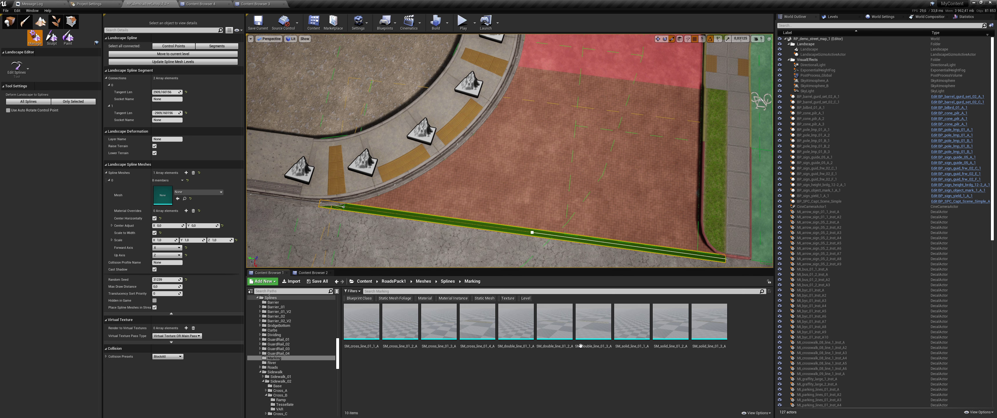
click(363, 322)
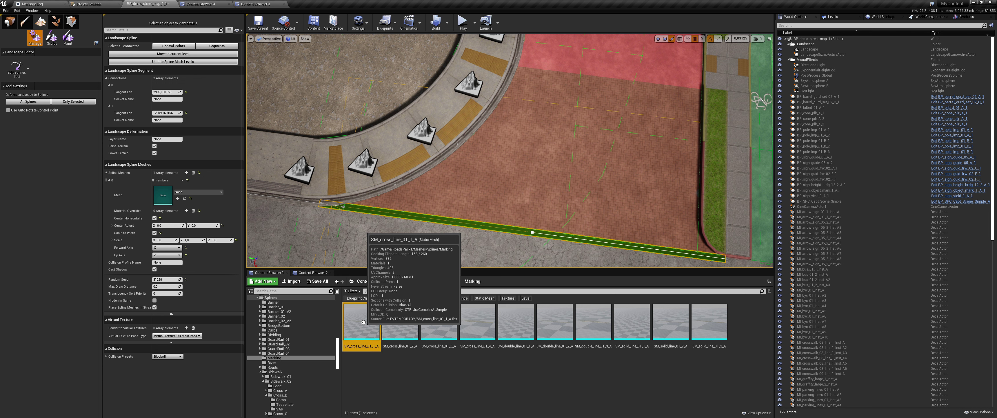
click(361, 310)
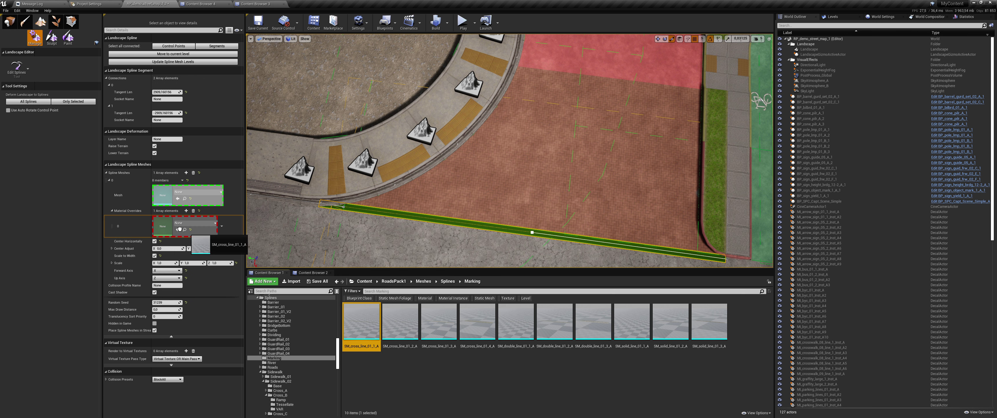
drag(366, 319, 162, 195)
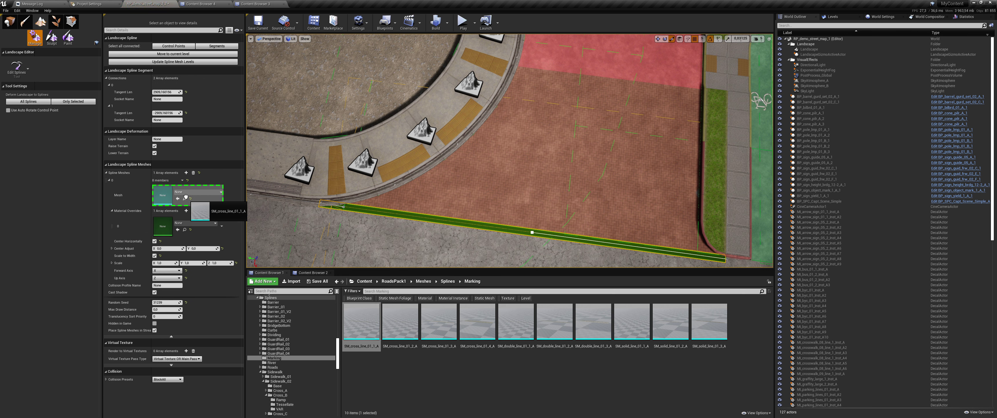
scroll(503, 155, up, 3)
scroll(499, 203, down, 3)
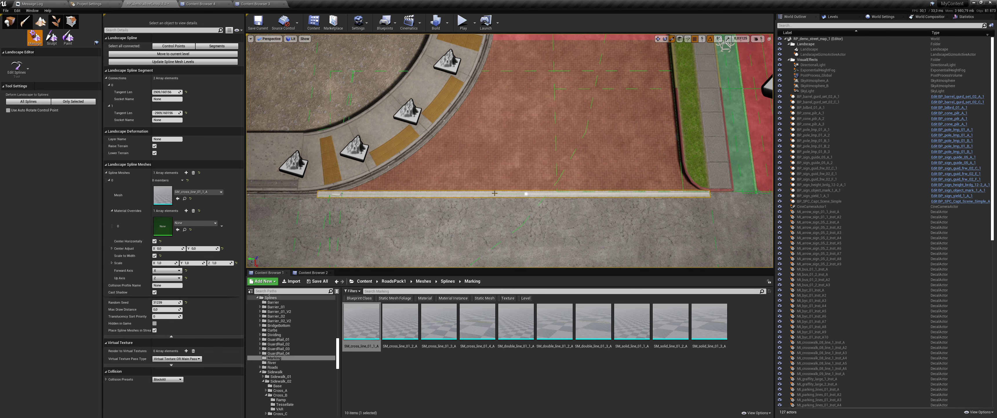
Move the whole white line up to the crossing and drag its left end to the curb.
click(174, 46)
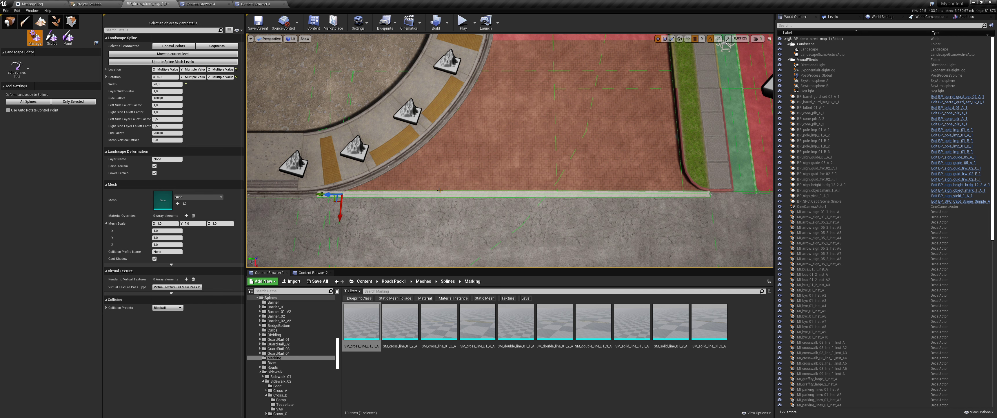
drag(341, 218, 354, 62)
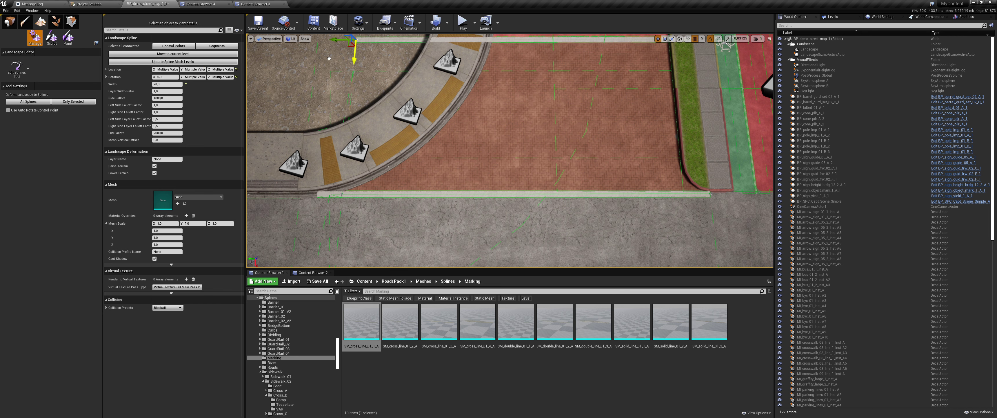
right_drag(280, 134, 281, 133)
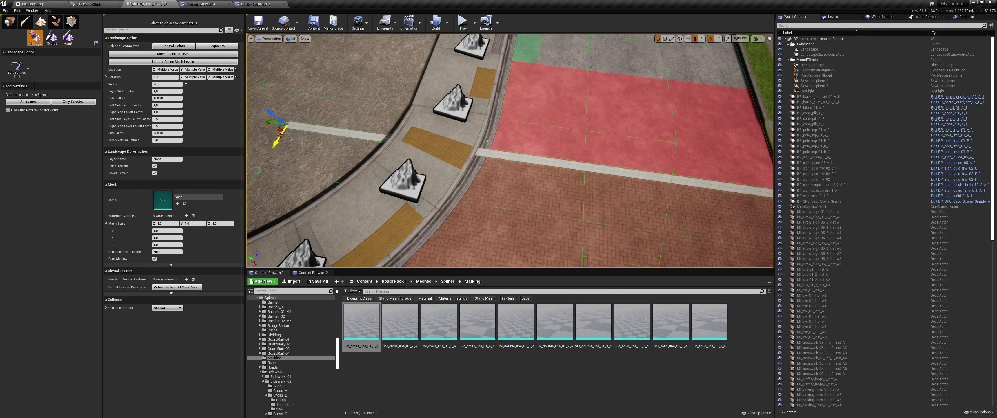
click(284, 123)
drag(268, 122, 469, 157)
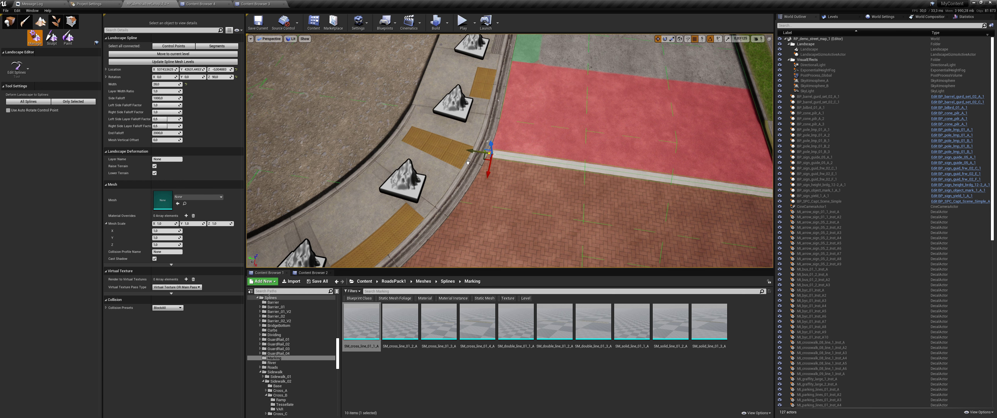
middle_drag(463, 163, 321, 236)
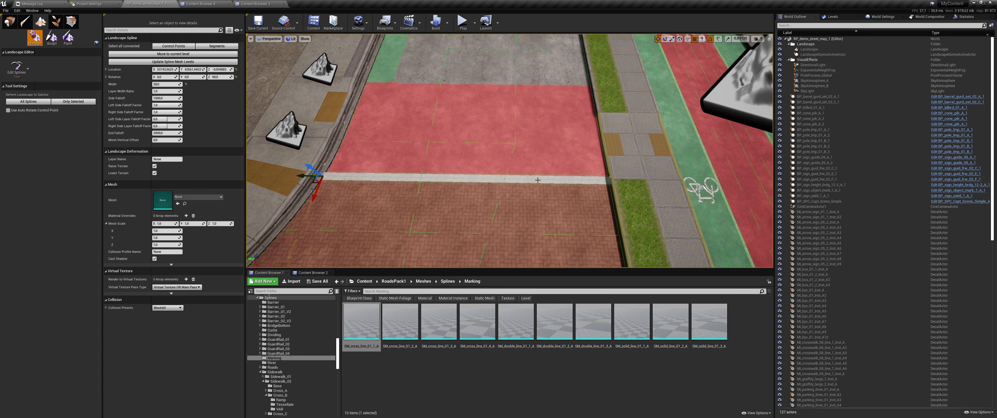
Swap the line segment's mesh to SM_cross_line_01_3_A.
click(387, 177)
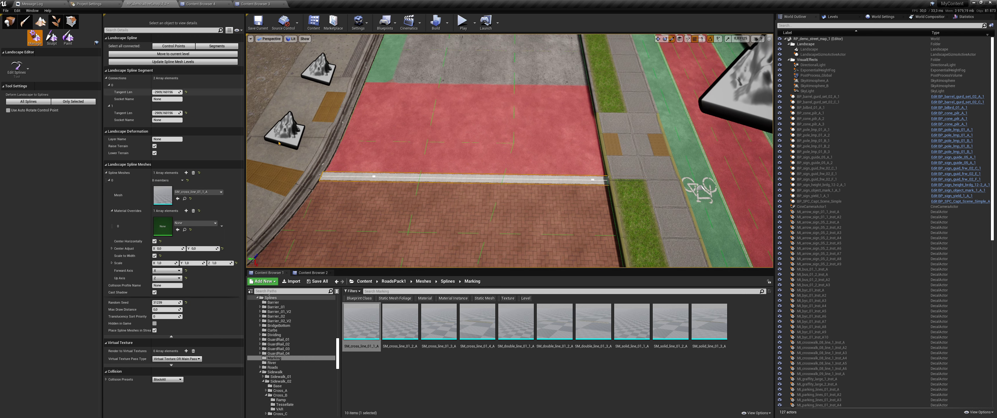
drag(399, 321, 387, 314)
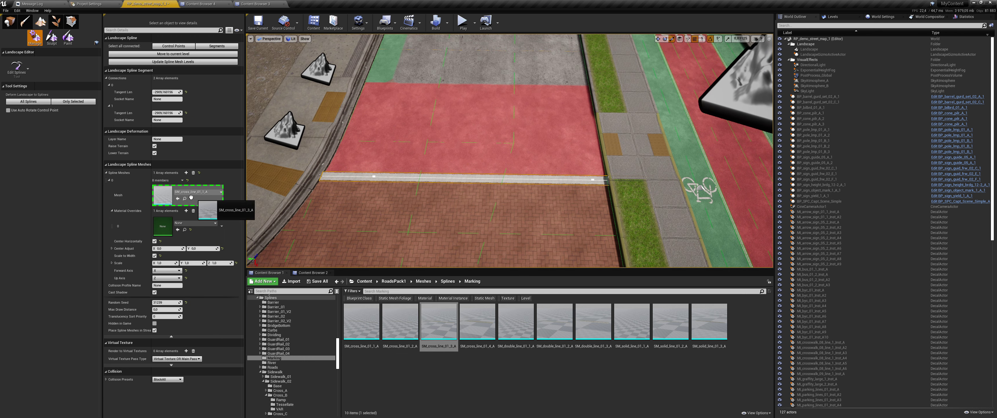
drag(443, 314, 162, 195)
right_drag(510, 151, 542, 162)
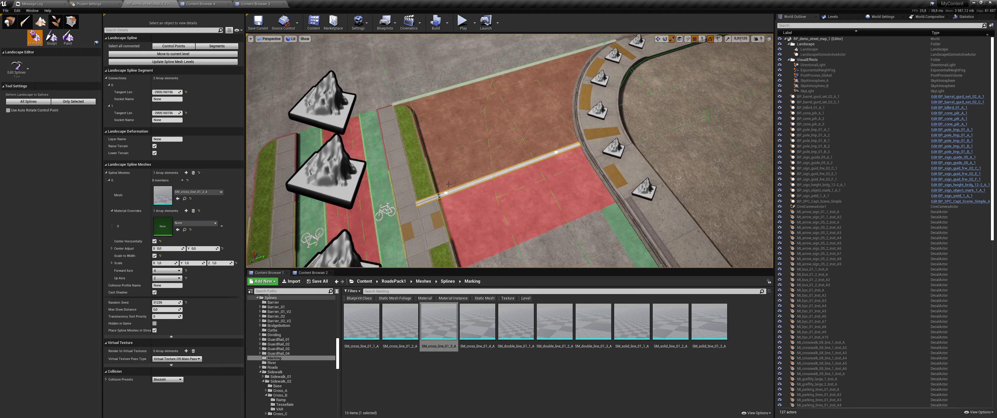
Extend the line from its far end with a new spline point.
right_drag(543, 163, 474, 186)
key(alt+2)
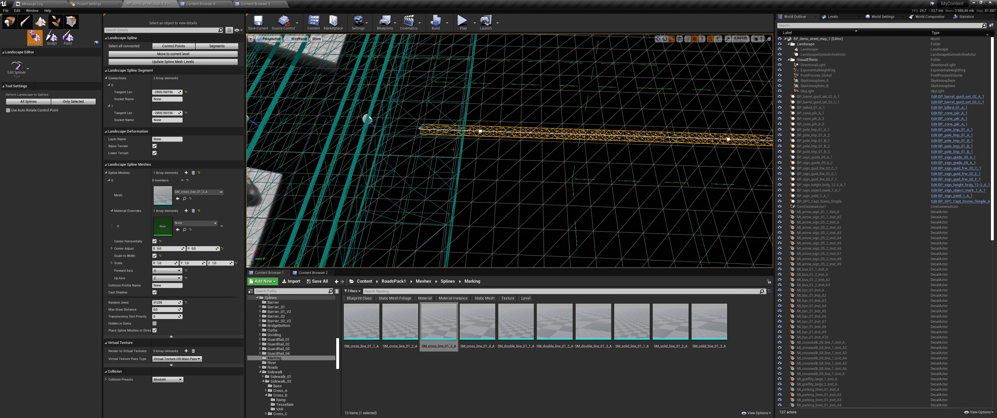
click(728, 139)
key(alt+4)
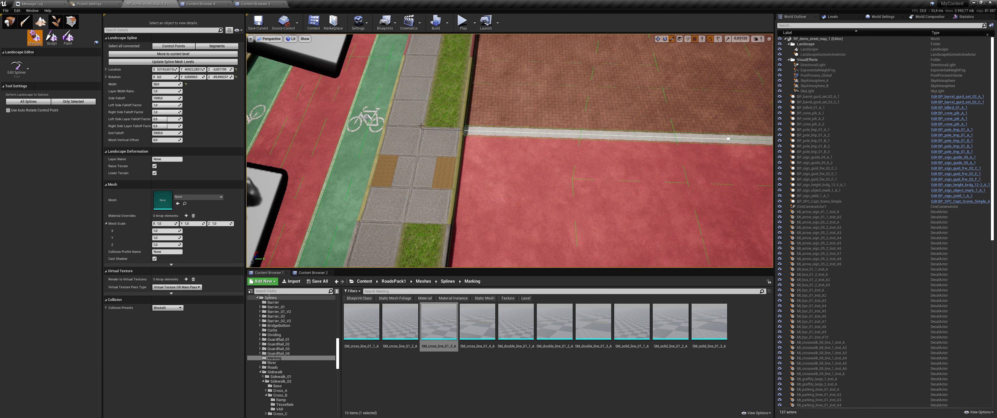
ctrl+click(425, 128)
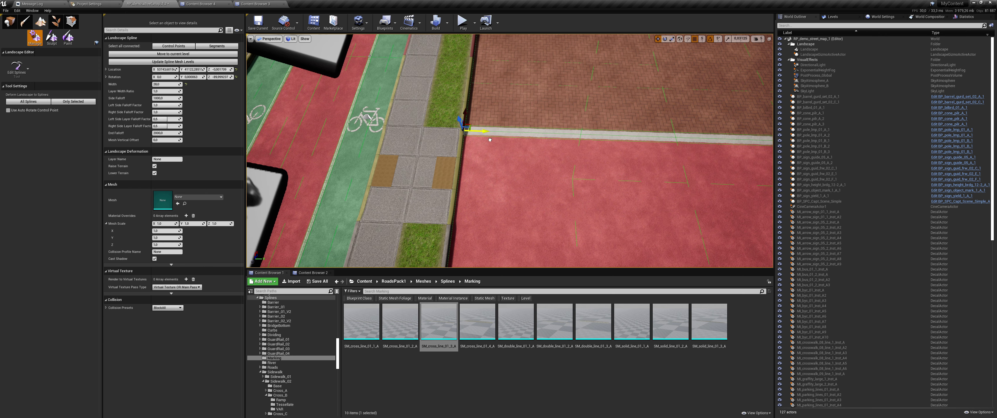
drag(490, 139, 462, 122)
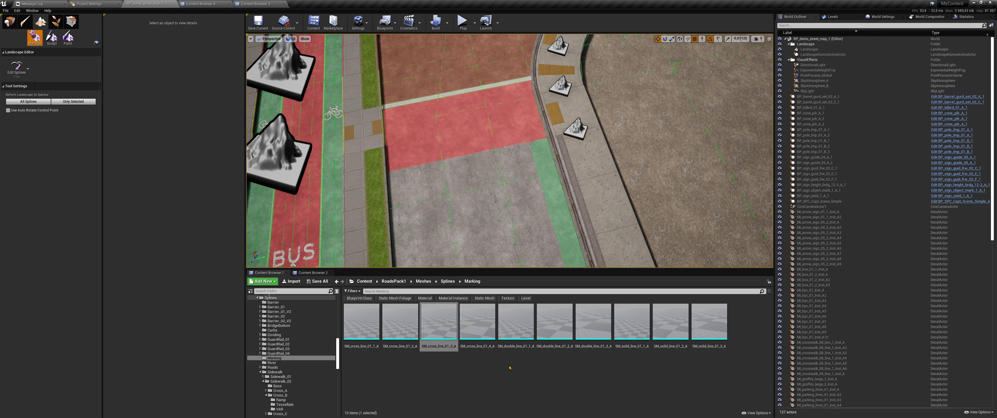
Alt-drag the white line's control points down to duplicate it onto the crossing's opposite edge.
click(509, 367)
click(448, 94)
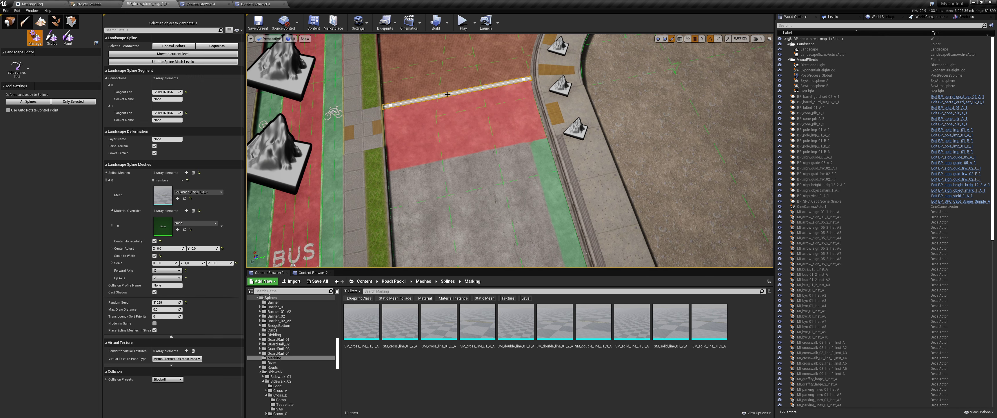
click(184, 46)
alt+drag(532, 60, 529, 117)
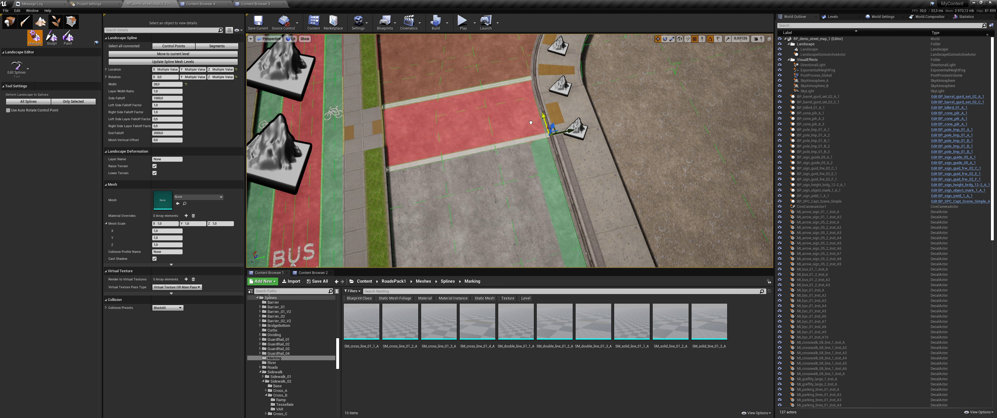
alt+drag(529, 117, 529, 124)
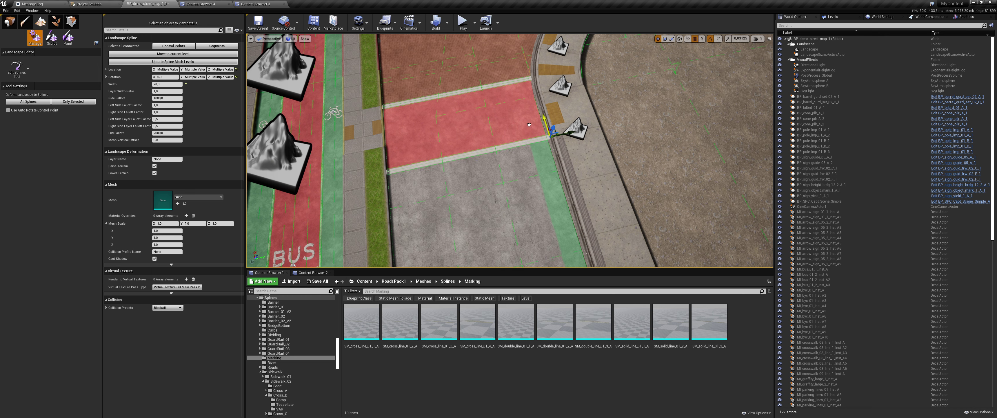
key(Escape)
mouse_move(510, 151)
right_down()
mouse_move(483, 163)
mouse_move(503, 155)
right_up()
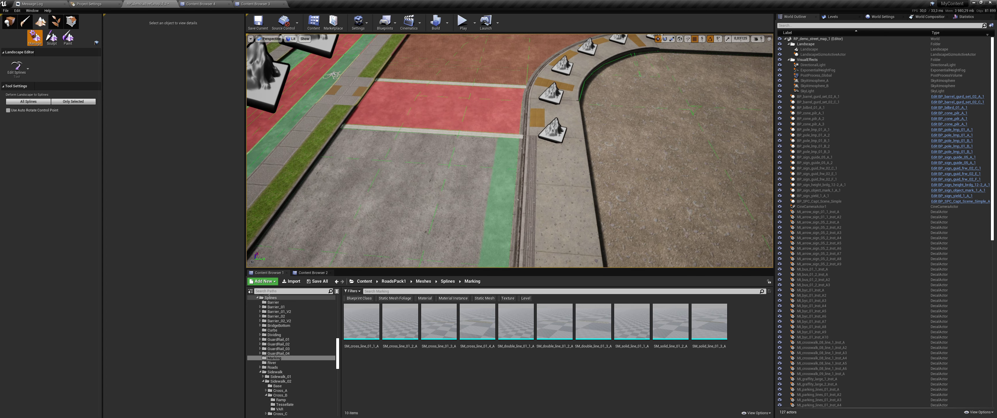
Exit the Landscape Editor and select the Landscape actor to show its details.
click(10, 21)
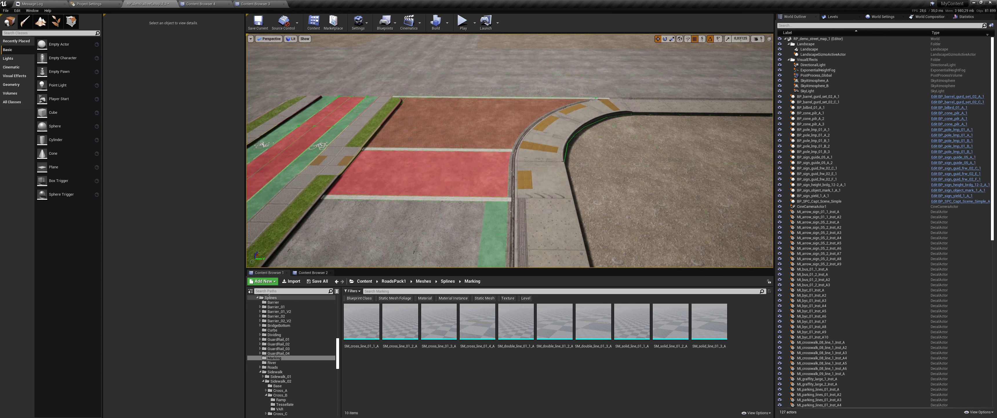
right_drag(509, 151, 503, 162)
right_drag(271, 99, 273, 117)
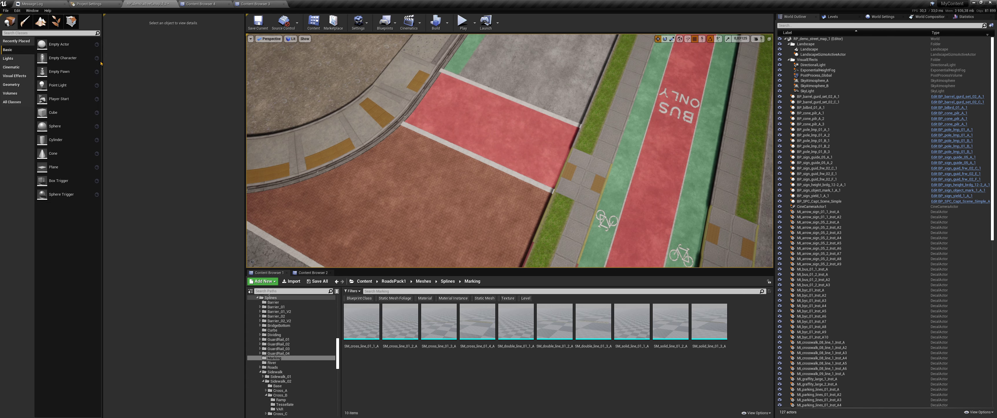
click(273, 117)
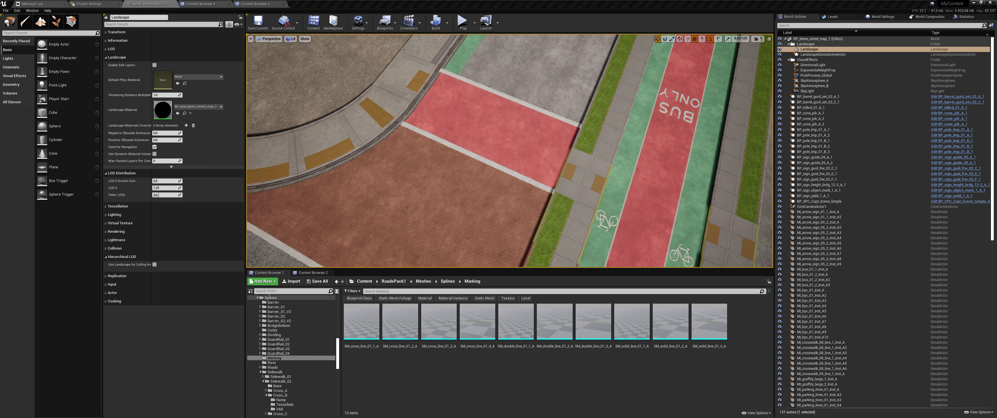
Open the landscape material instance, enlarge its window, and set Bright Value (N) to 0.8.
double_click(163, 109)
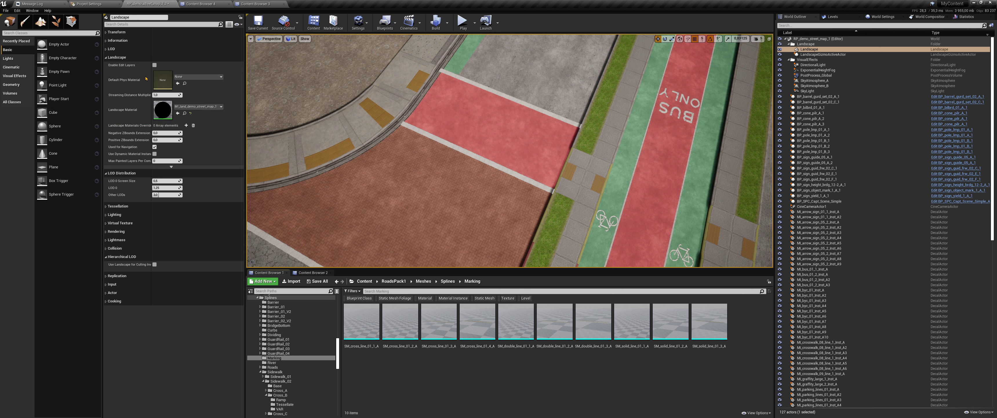
drag(250, 135, 237, 373)
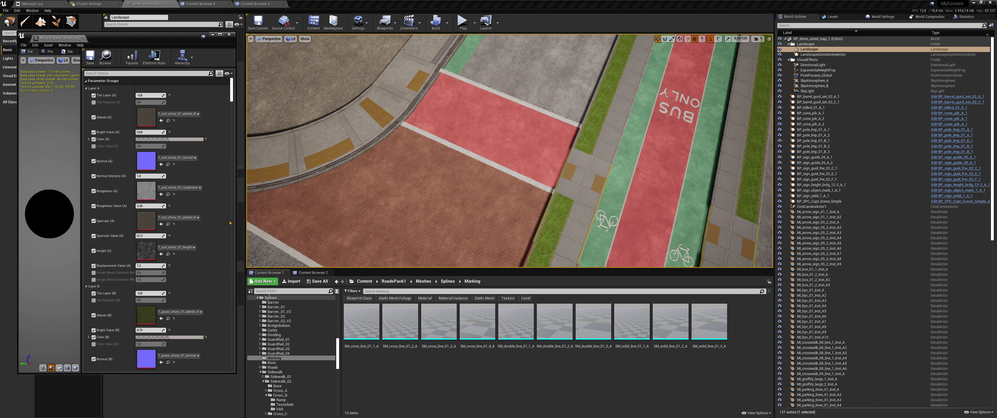
scroll(234, 138, down, 3)
scroll(233, 138, down, 15)
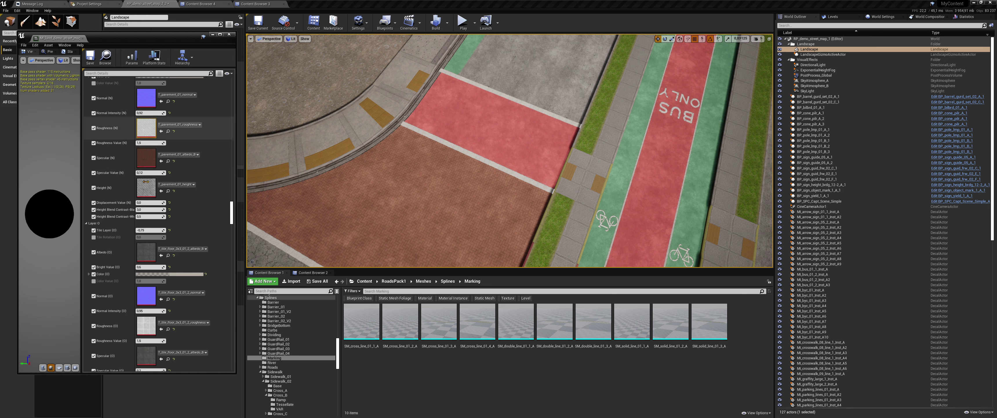
scroll(129, 117, up, 2)
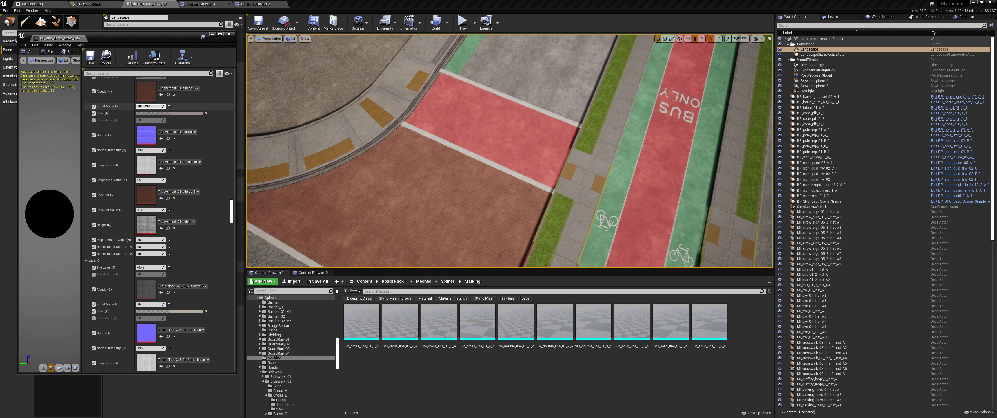
drag(152, 106, 154, 107)
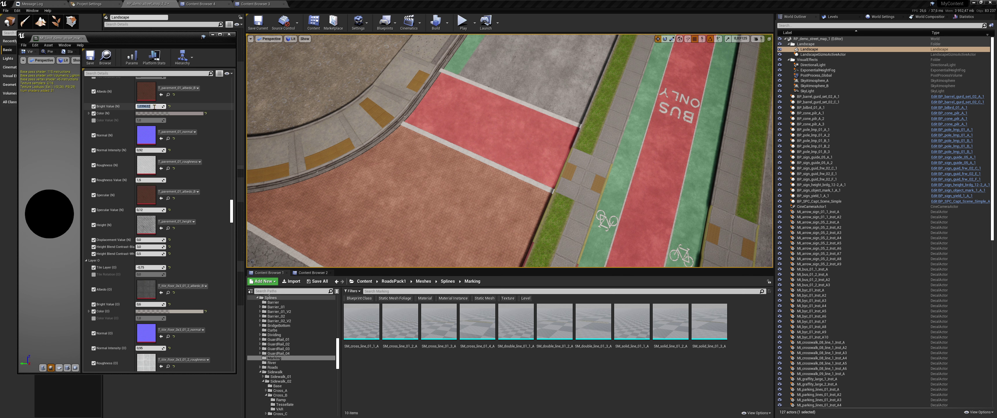
text(1,2)
key(Return)
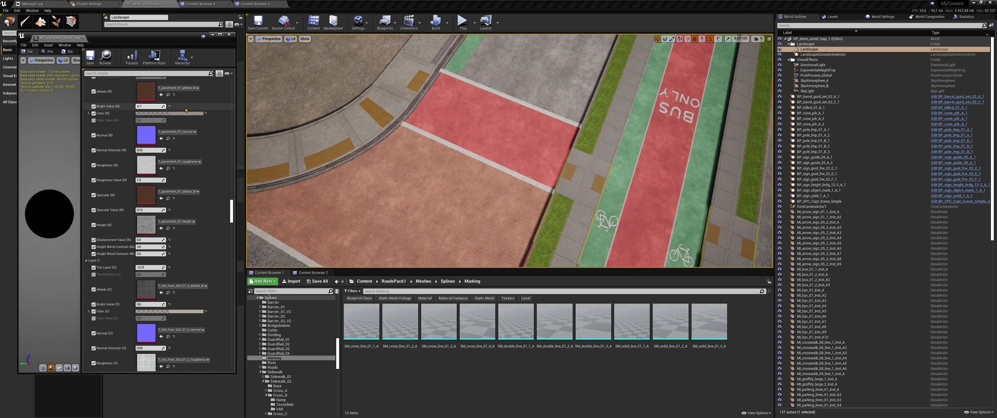
key(Return)
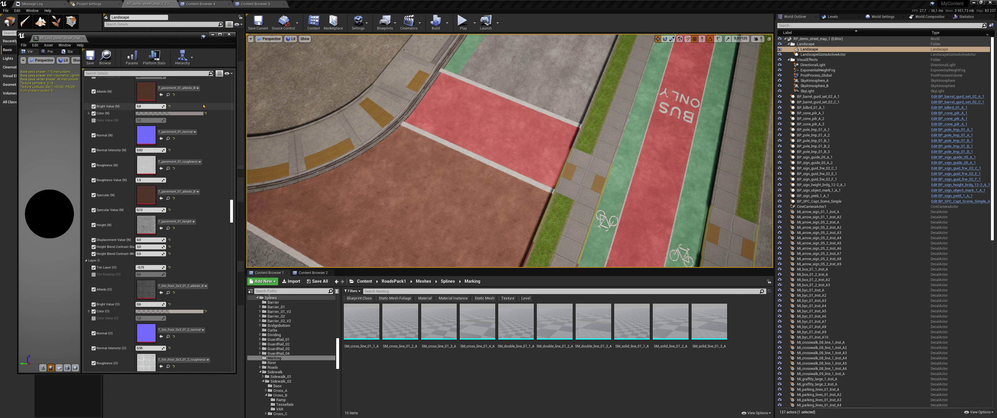
Try several Color (N) tints, cancelling them, and commit Color Value (N) of 1,0.
click(190, 114)
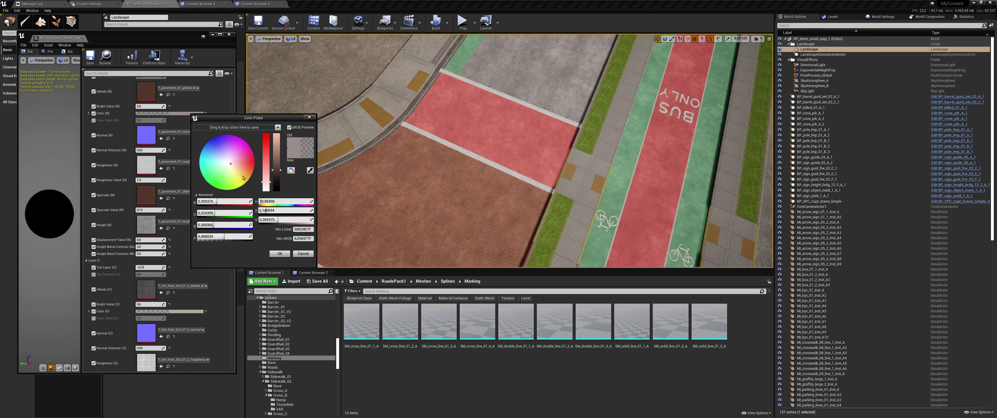
click(240, 164)
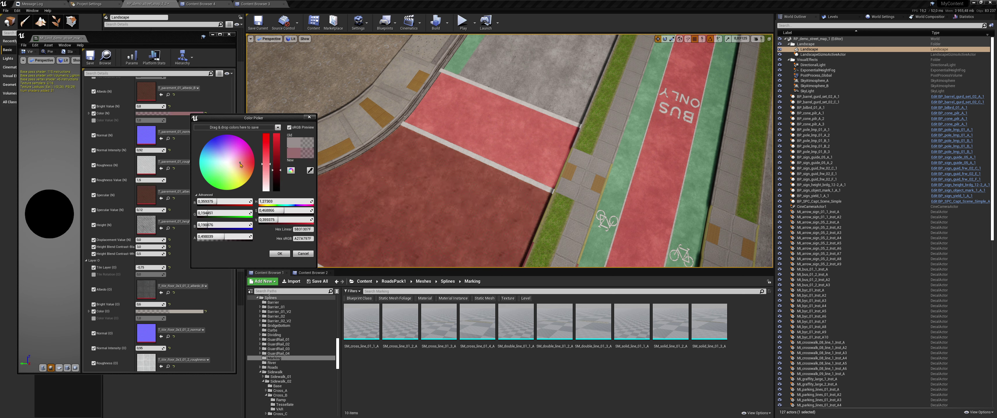
click(302, 254)
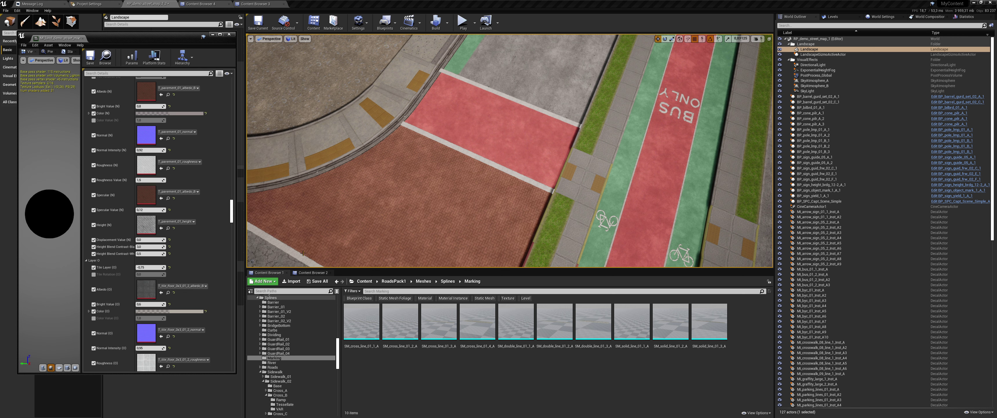
click(179, 114)
click(214, 162)
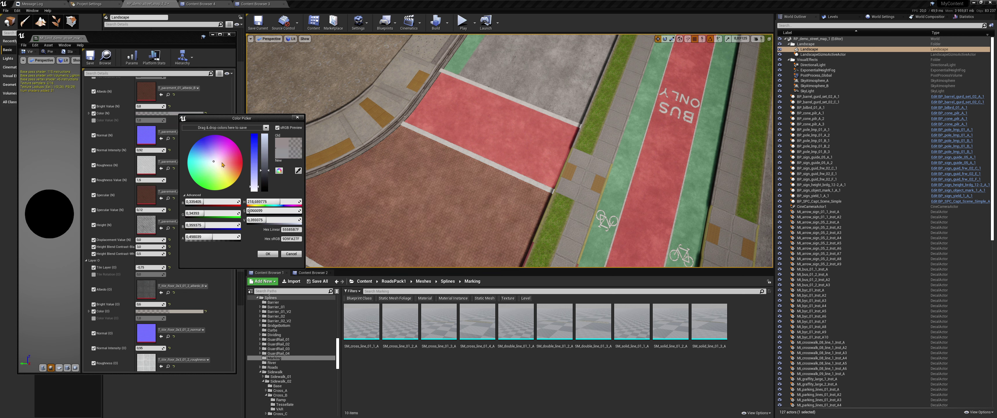
click(223, 161)
click(297, 118)
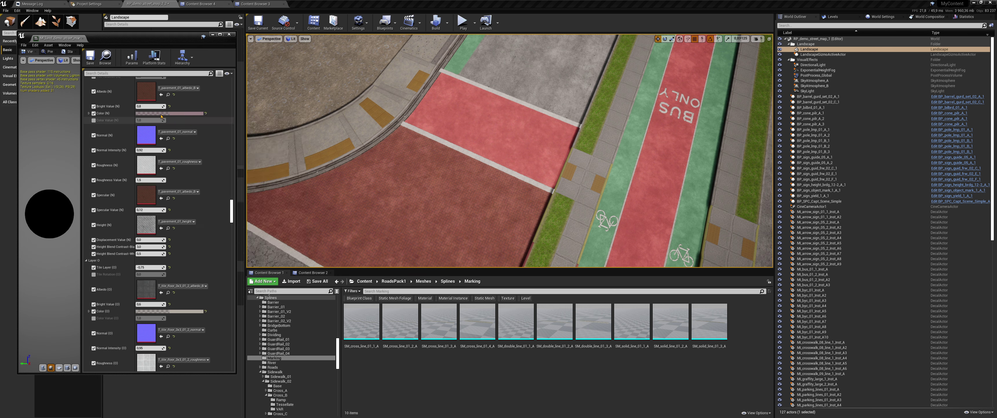
click(205, 114)
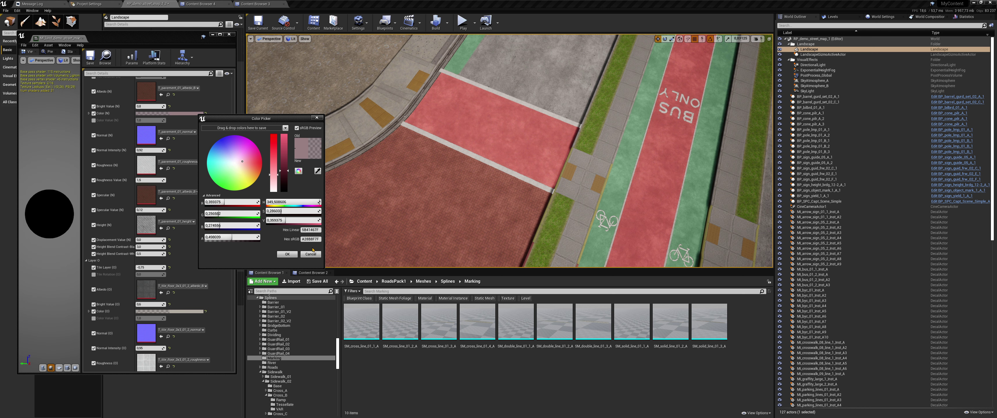
click(311, 254)
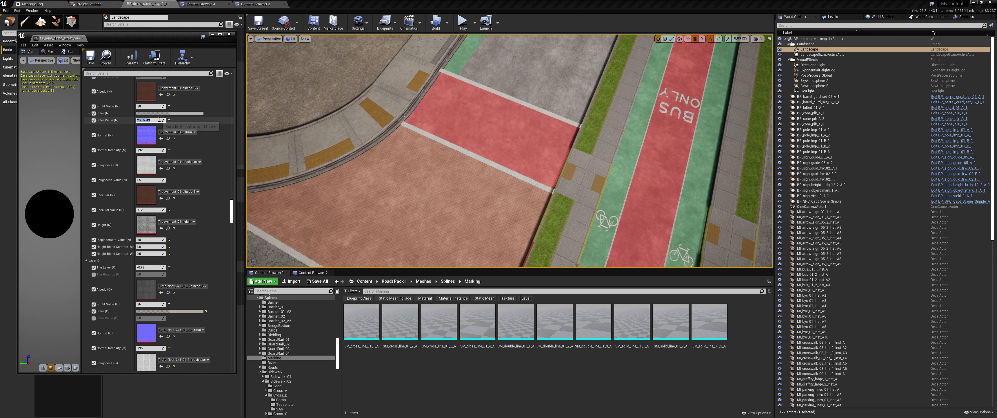
click(151, 119)
text(5)
key(Return)
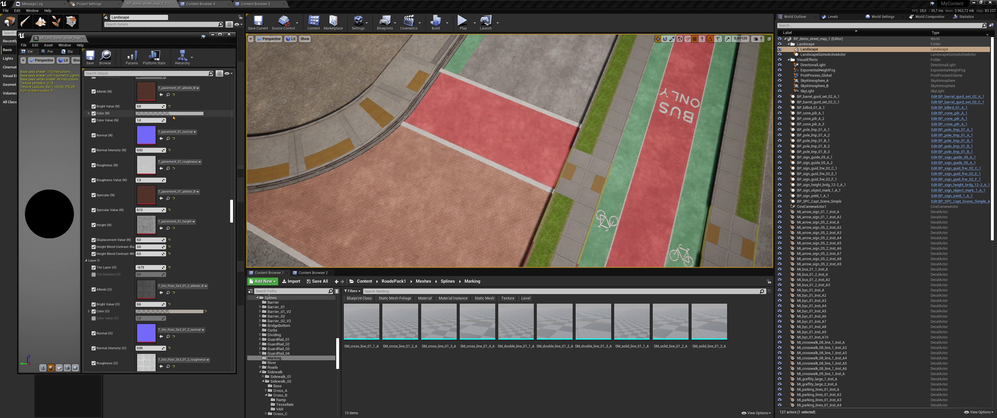
Set Color (N) to a reddish tint at 0,5 brightness and save the material instance.
click(174, 113)
click(255, 163)
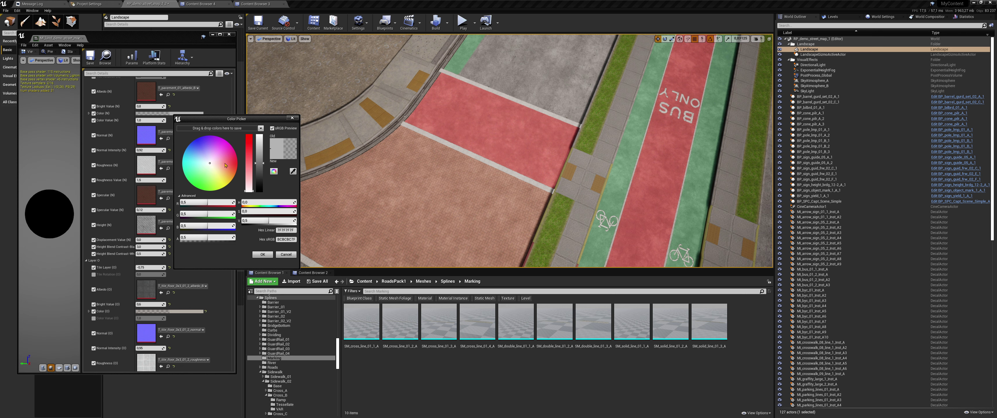
click(222, 166)
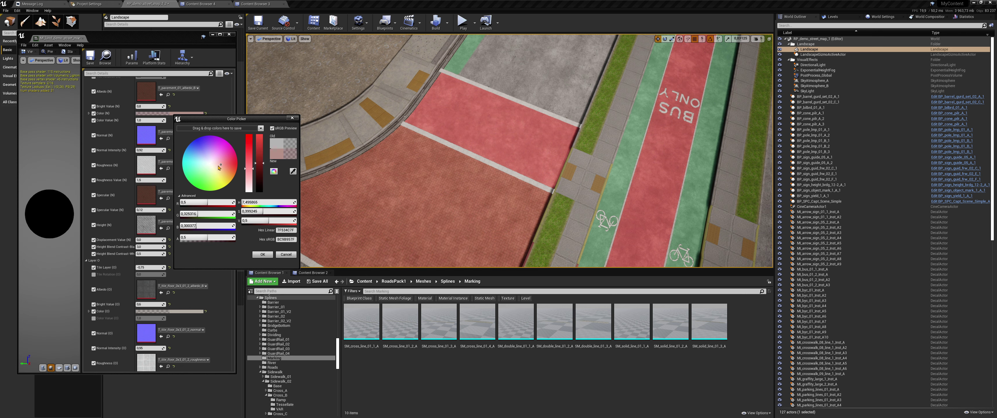
drag(219, 168, 218, 165)
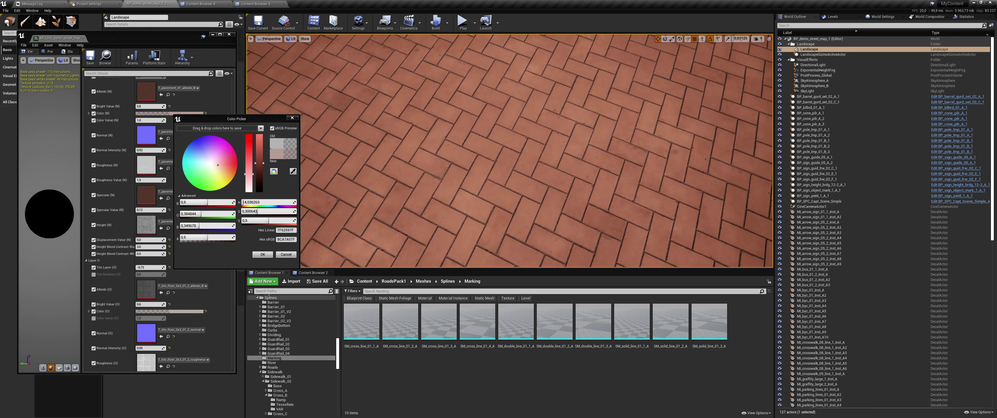
click(267, 255)
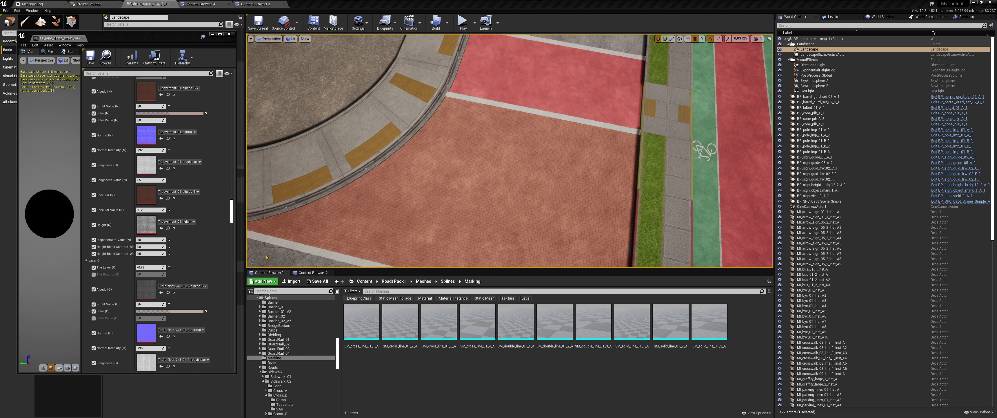
scroll(153, 132, up, 2)
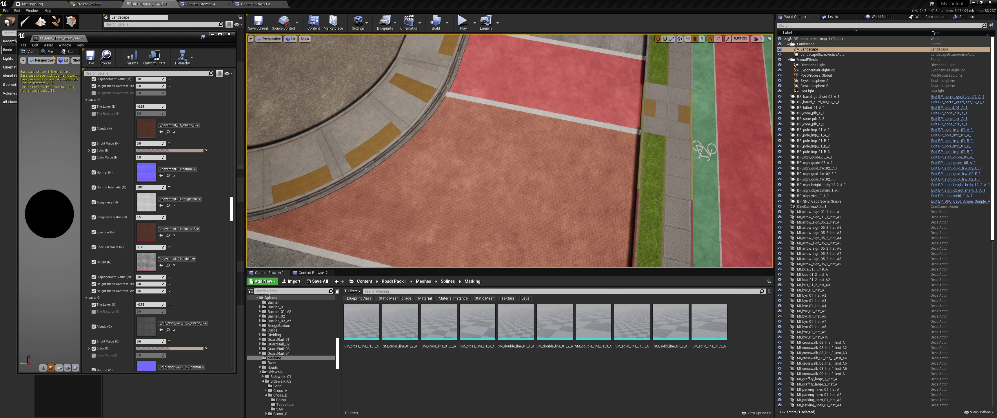
click(90, 57)
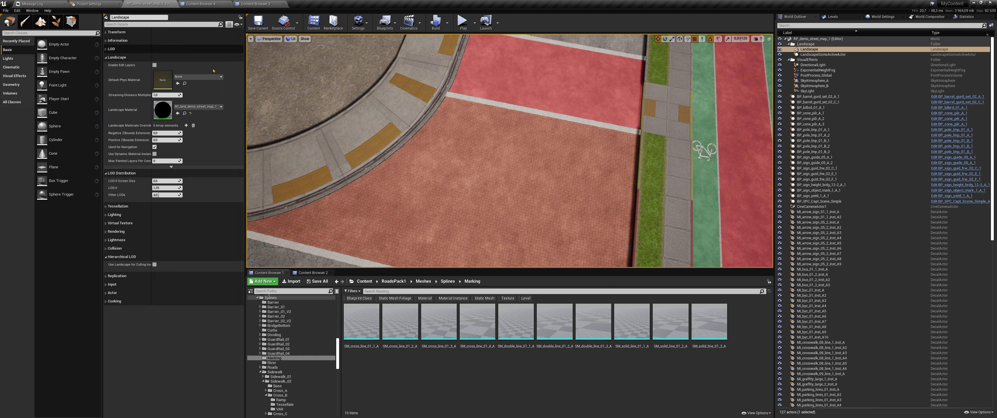
In spline editing, browse to the Tramway > Strip_01 folder and frame the spline segment.
right_drag(509, 151, 510, 151)
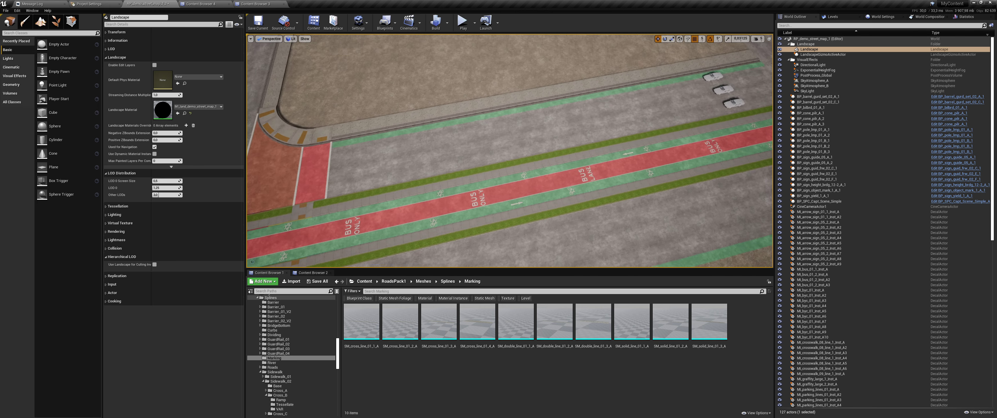
click(44, 23)
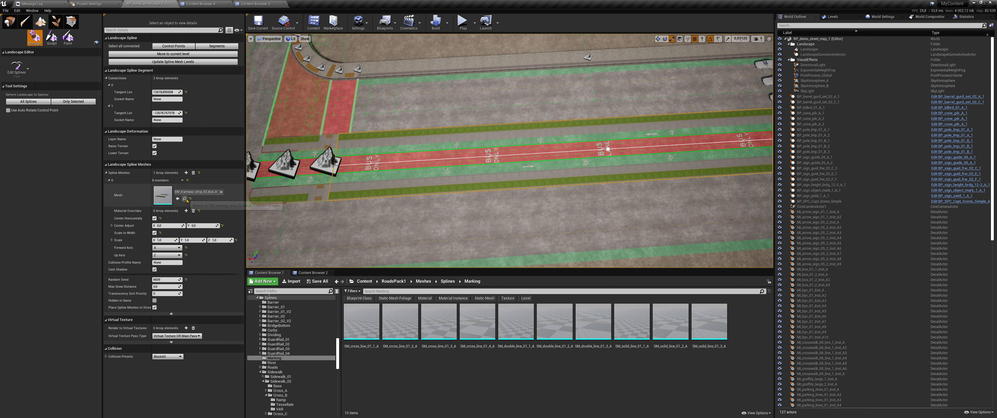
click(185, 198)
click(473, 281)
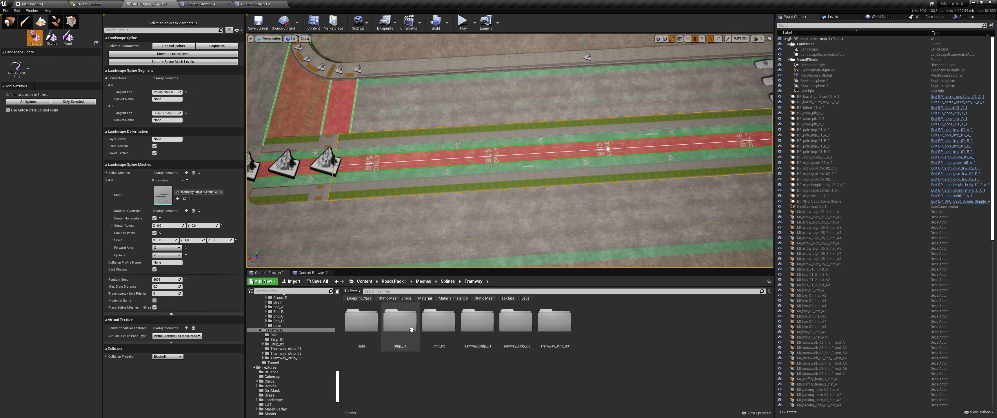
double_click(400, 320)
click(366, 318)
key(f)
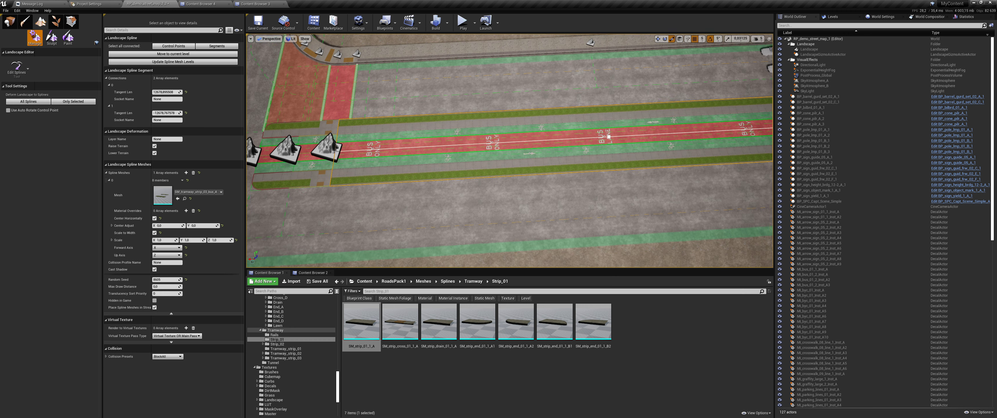
Create a new two-point spline on the open ground with width 260.
middle_drag(464, 225, 464, 194)
ctrl+click(624, 222)
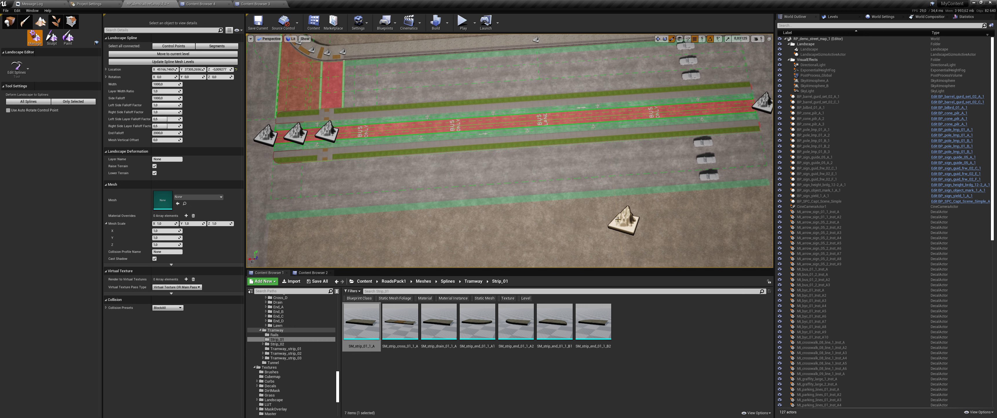
ctrl+click(328, 237)
click(173, 46)
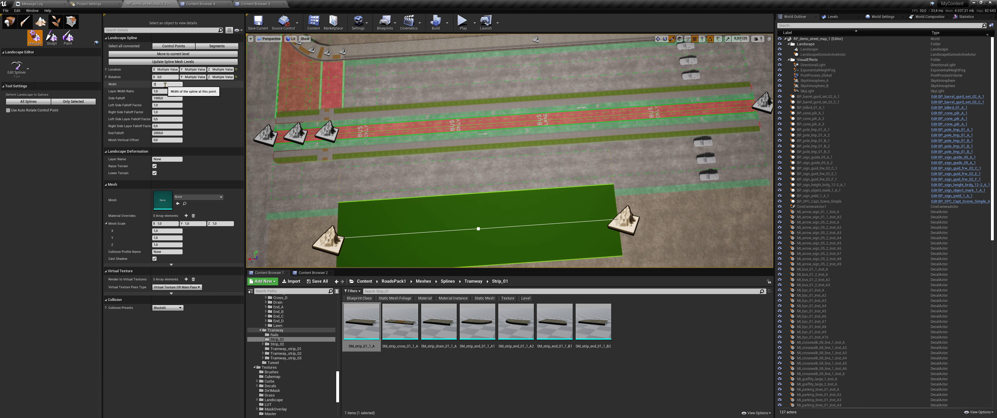
text(60)
key(Return)
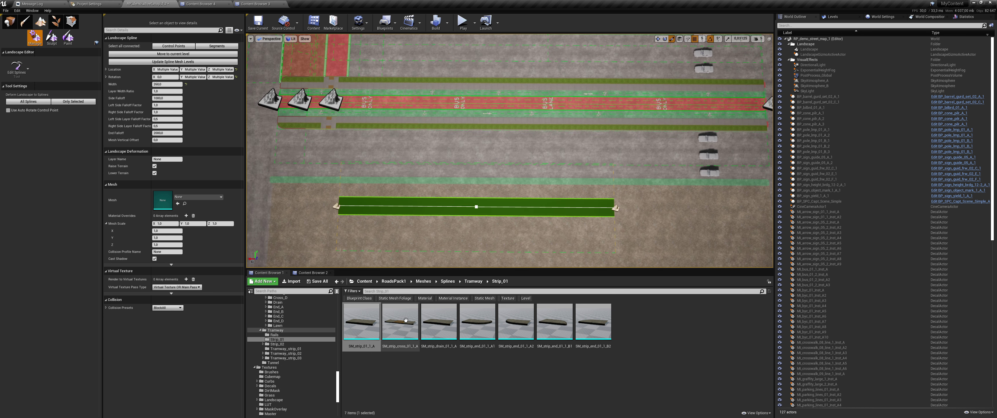
Assign SM_strip_drain_01_1_A to the segment's first Spline Meshes entry and inspect the drain.
click(439, 322)
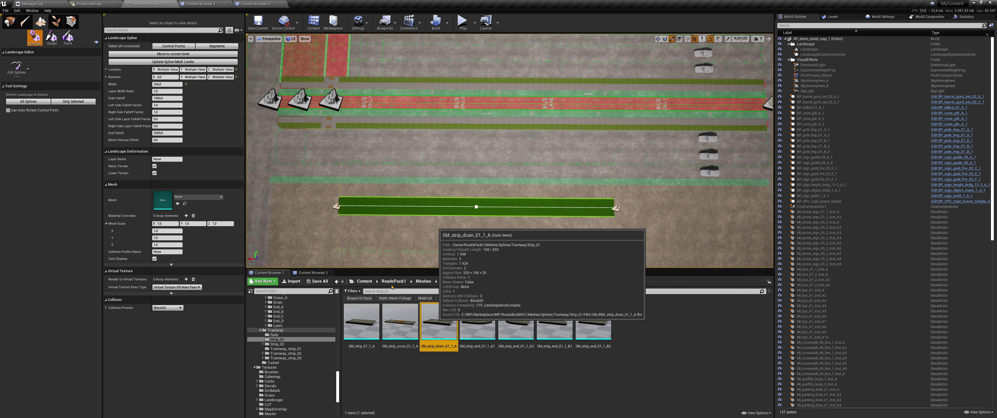
click(210, 45)
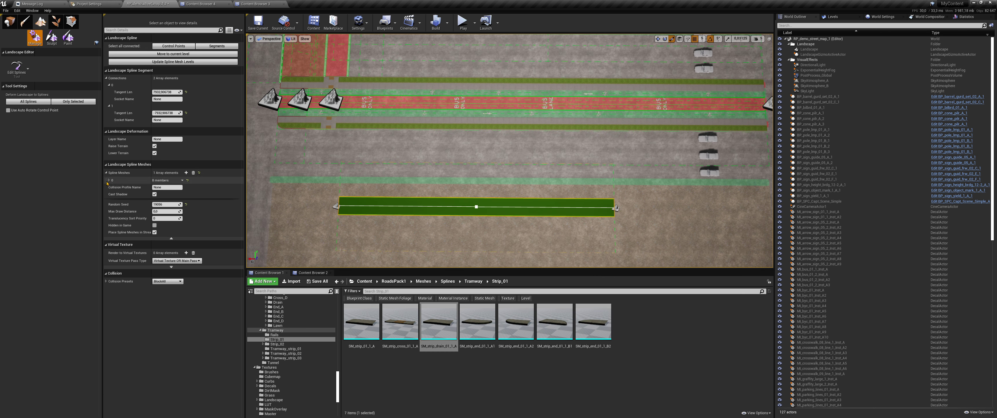
click(109, 180)
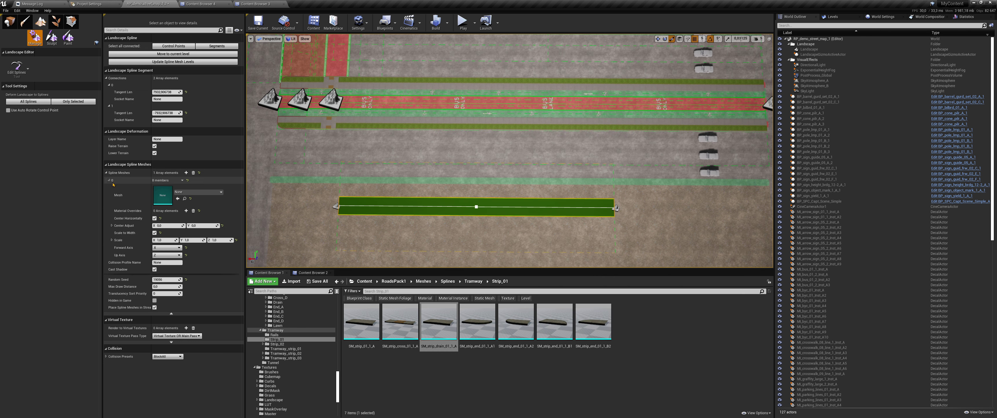
click(177, 198)
right_drag(262, 223, 271, 182)
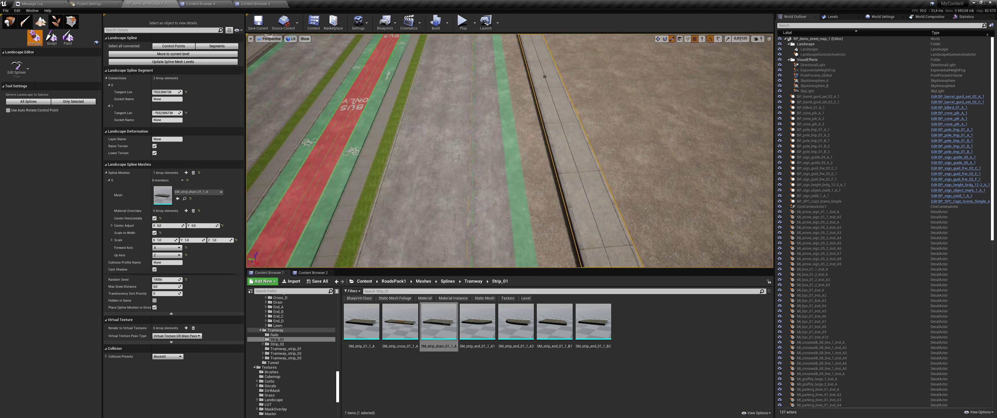
right_drag(509, 151, 581, 163)
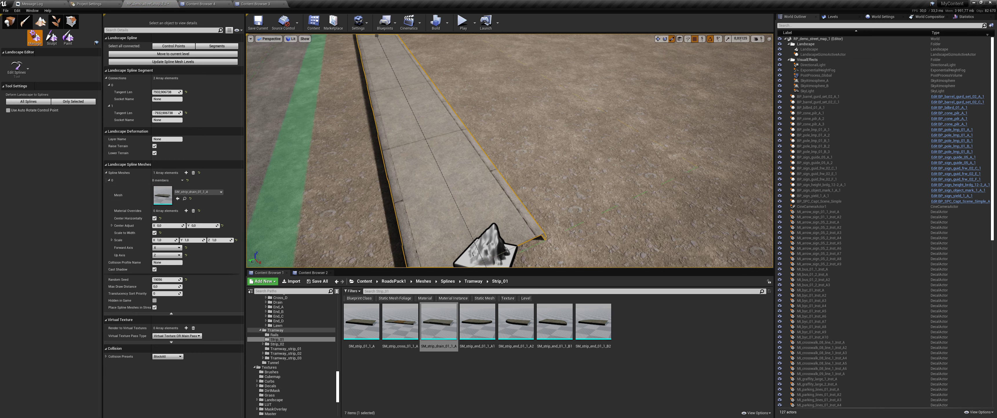
click(215, 46)
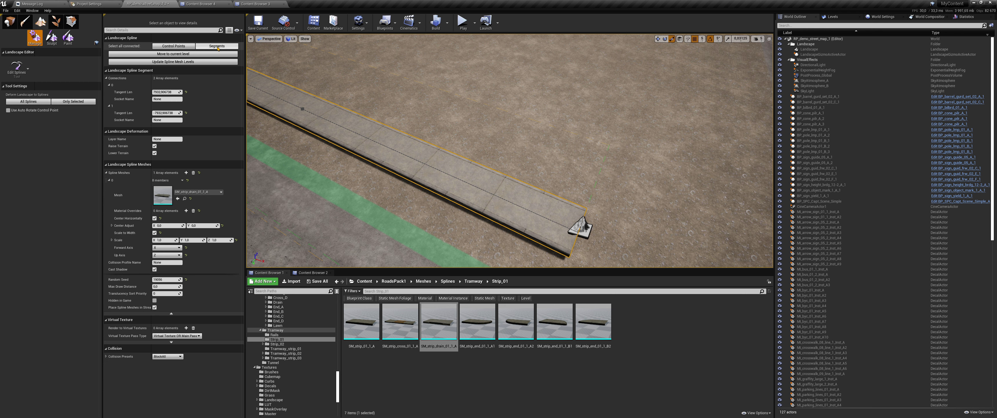
drag(387, 135, 464, 97)
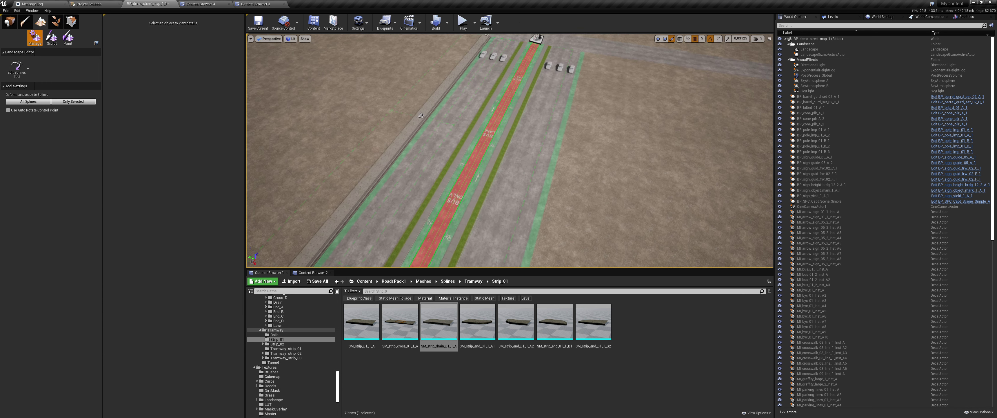
Switch to Place mode, adjust the camera speed, and fly over the bus-lane intersection and overpass.
right_drag(509, 152, 581, 155)
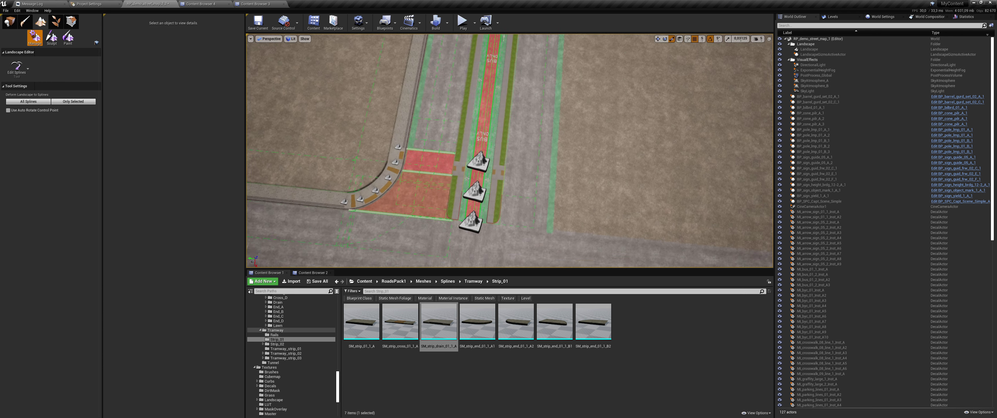
click(9, 21)
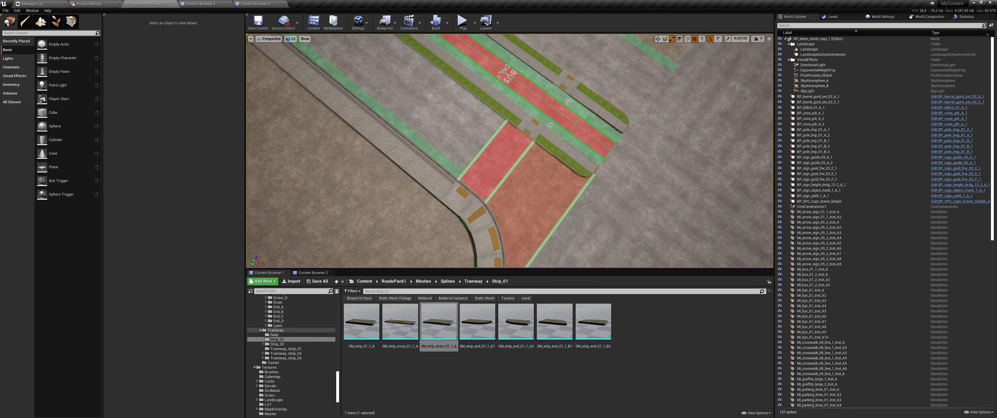
right_drag(510, 151, 542, 151)
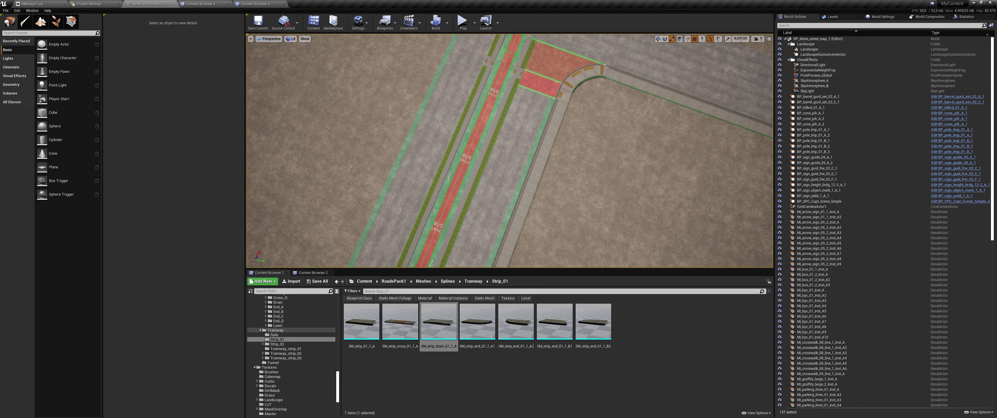
right_drag(441, 66, 480, 66)
click(758, 38)
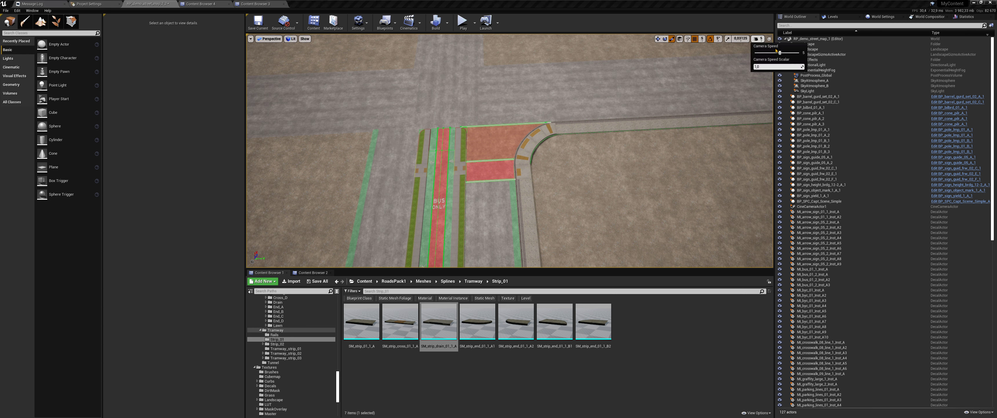
mouse_move(550, 178)
right_down()
mouse_move(550, 202)
mouse_move(534, 202)
mouse_move(534, 213)
mouse_move(554, 220)
right_up()
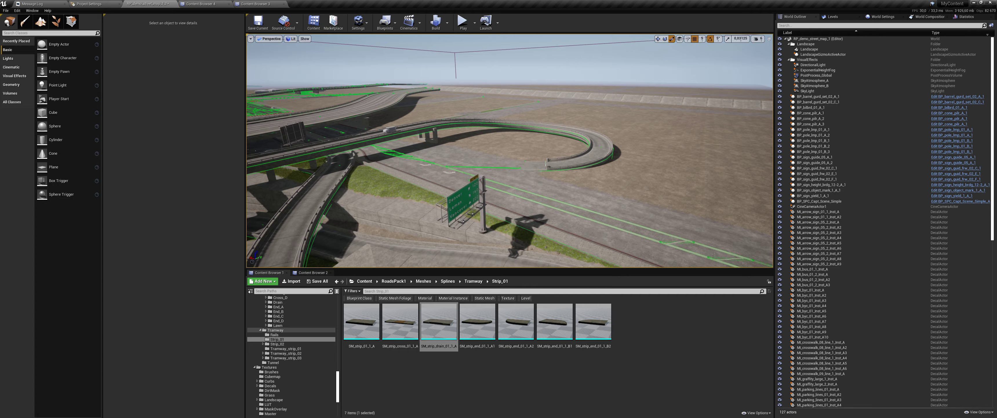
right_drag(554, 220, 551, 157)
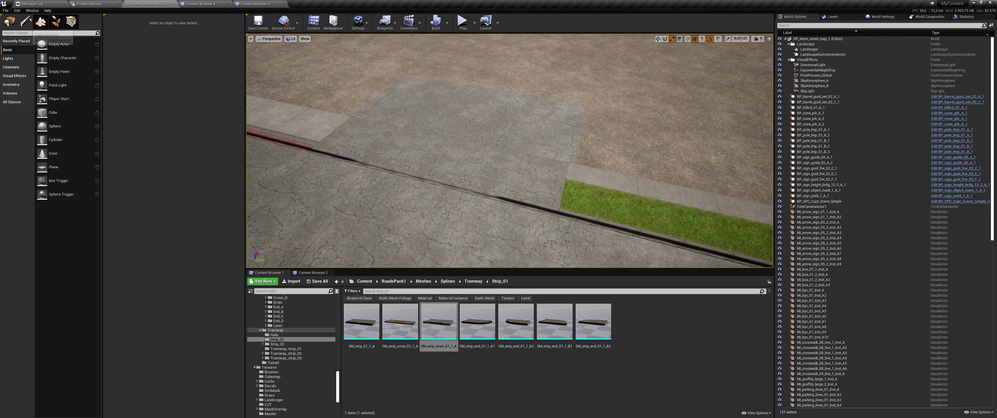
In landscape spline editing, fly down to the curb and cones and select the curb spline segment.
click(40, 21)
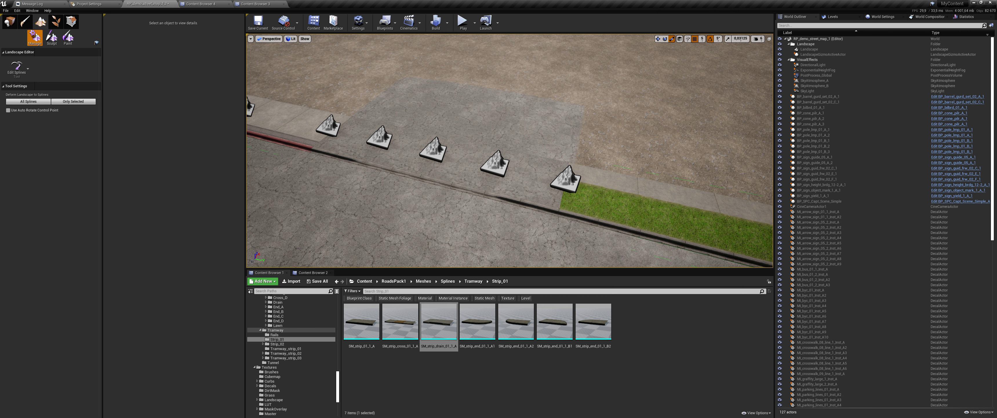
mouse_move(411, 94)
right_down()
mouse_move(412, 117)
mouse_move(411, 97)
right_up()
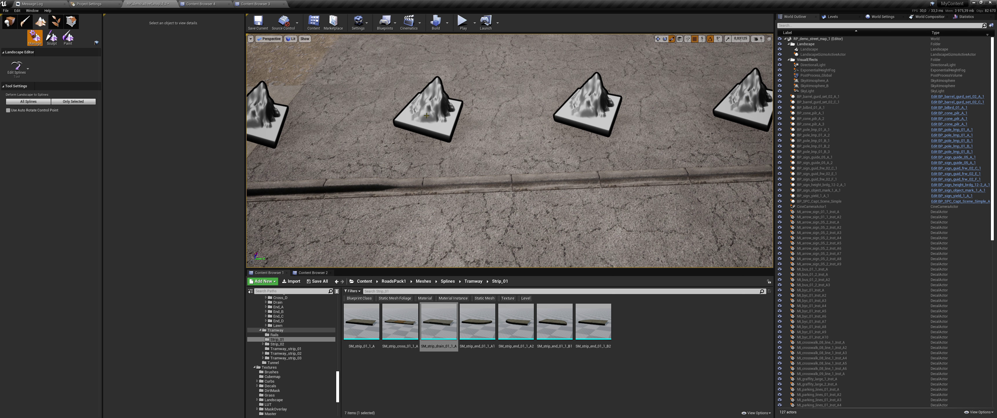
click(281, 115)
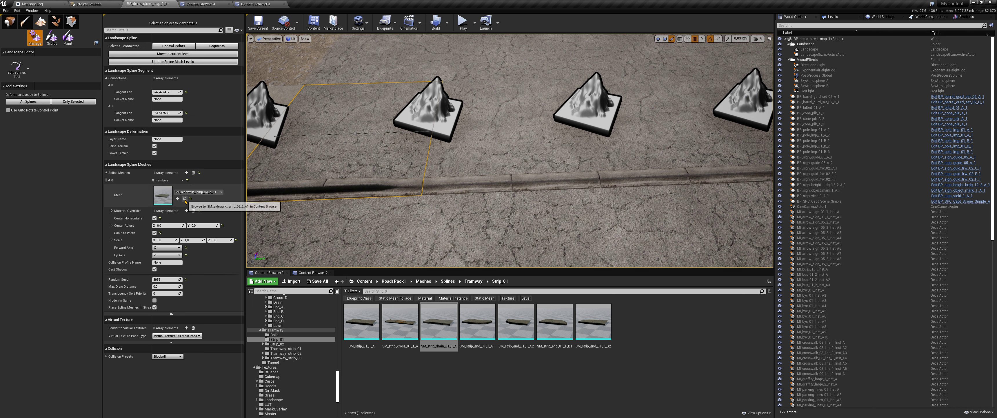
Open the segment's MI_CIT_asph_01_Inst_A override material and its asphalt albedo texture.
click(111, 211)
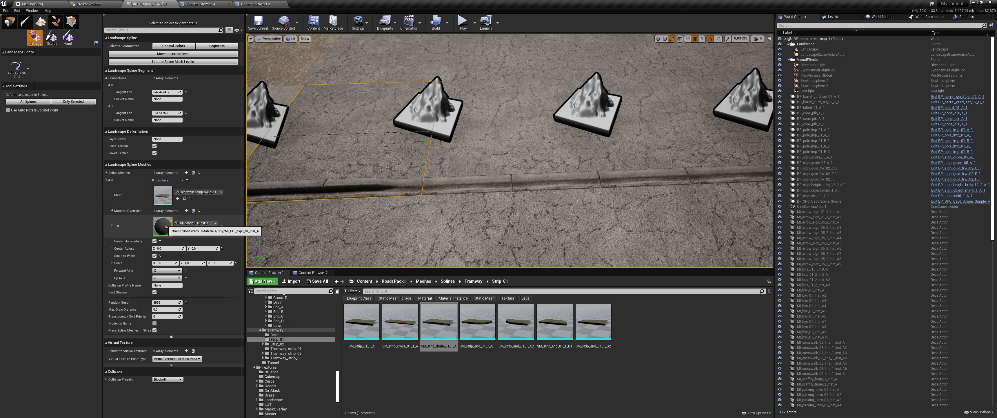
click(185, 229)
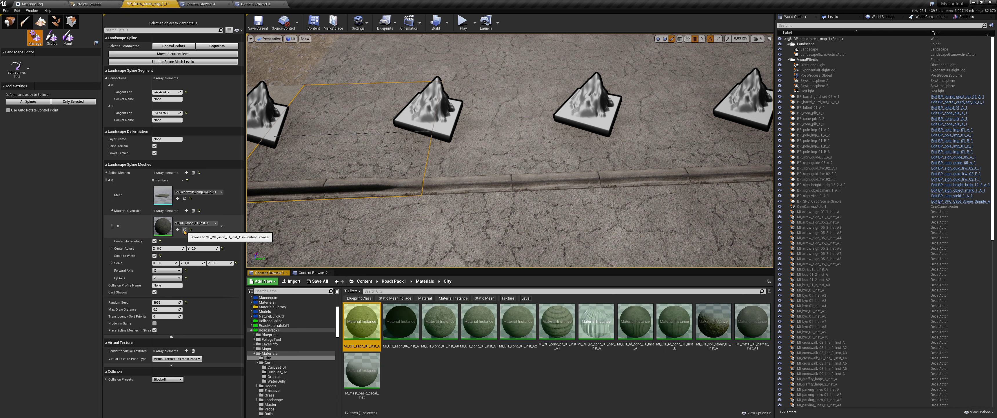
double_click(373, 327)
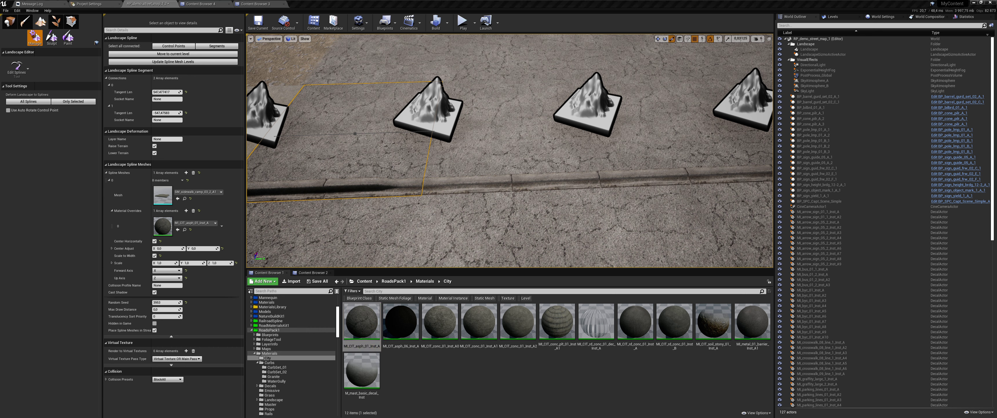
mouse_move(366, 136)
mouse_down()
mouse_move(262, 145)
mouse_move(254, 391)
mouse_up()
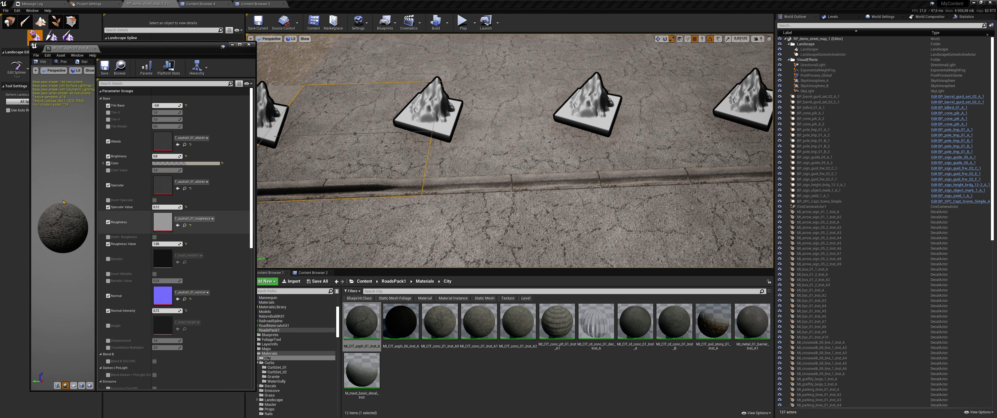
double_click(163, 141)
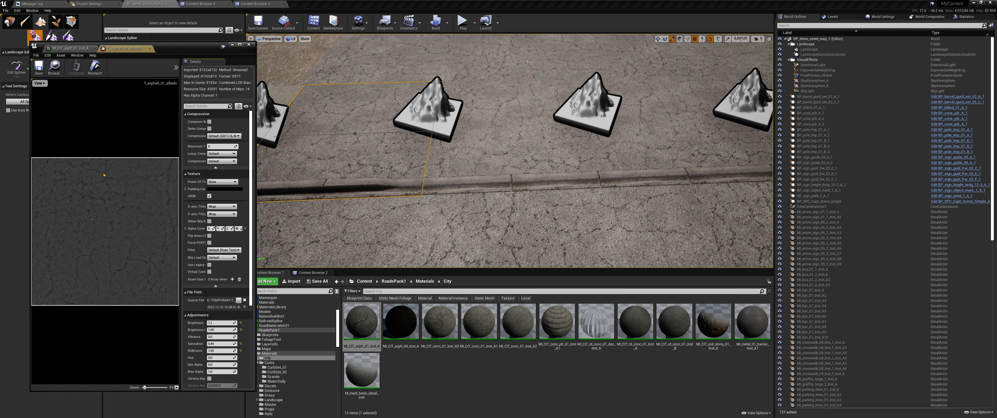
Close the albedo texture view and the material editor.
click(150, 48)
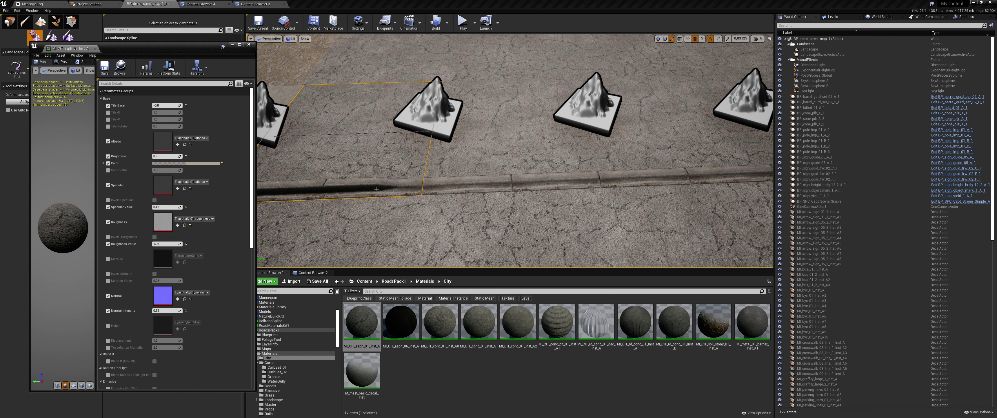
click(249, 45)
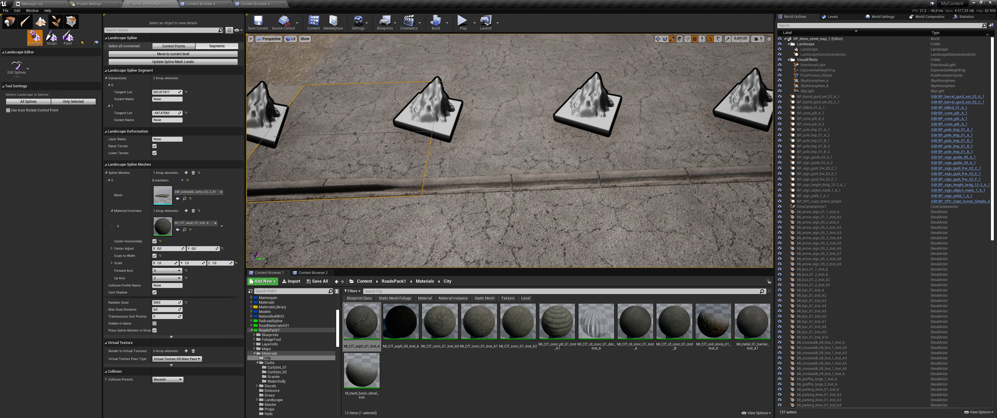
click(9, 22)
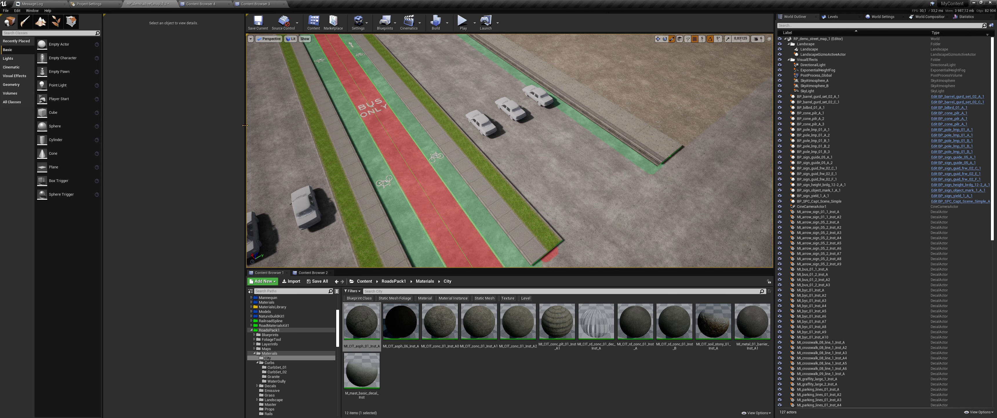
Return to Landscape mode spline editing above the red BUS ONLY lane.
click(40, 21)
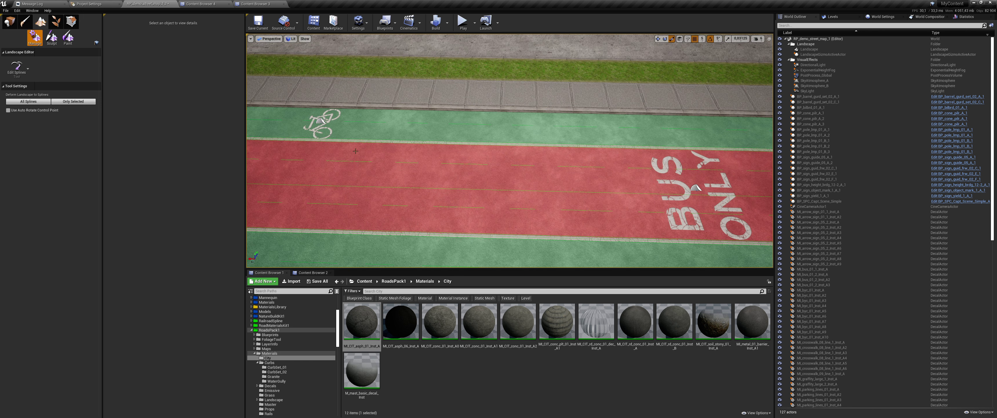
Browse to RoadsPack1 > Materials > Decals > Marking and select MI_bus_stop_line_01_Inst_A.
click(393, 281)
double_click(541, 328)
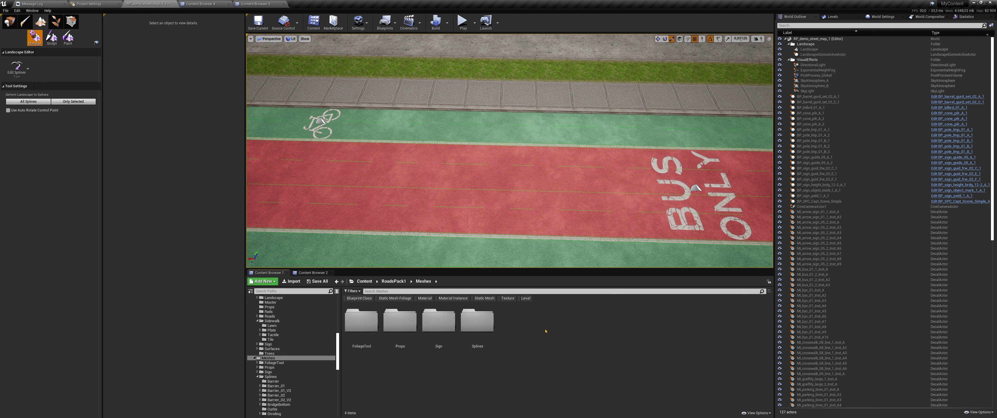
click(400, 282)
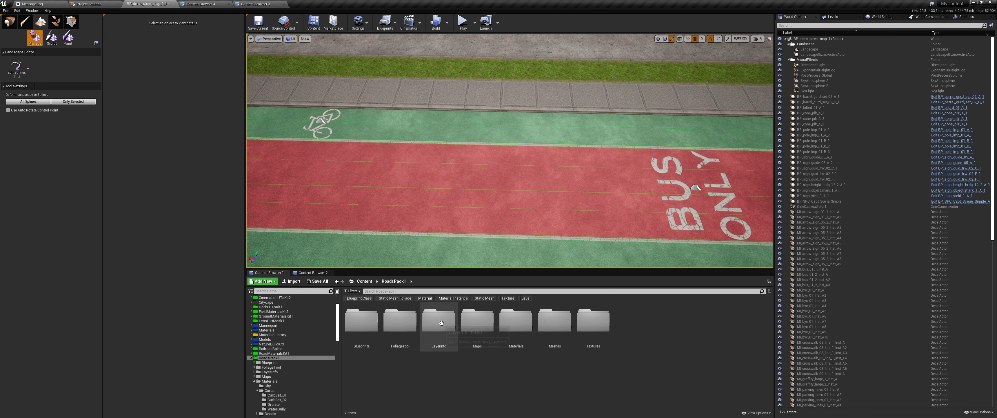
double_click(516, 325)
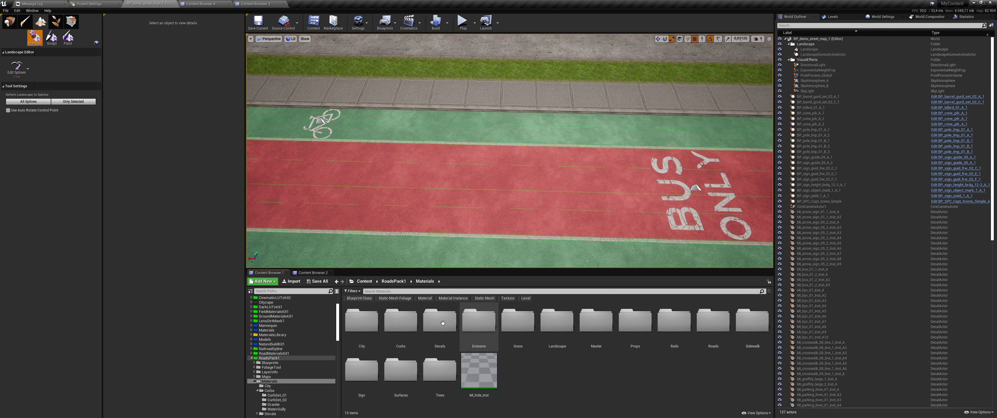
double_click(452, 328)
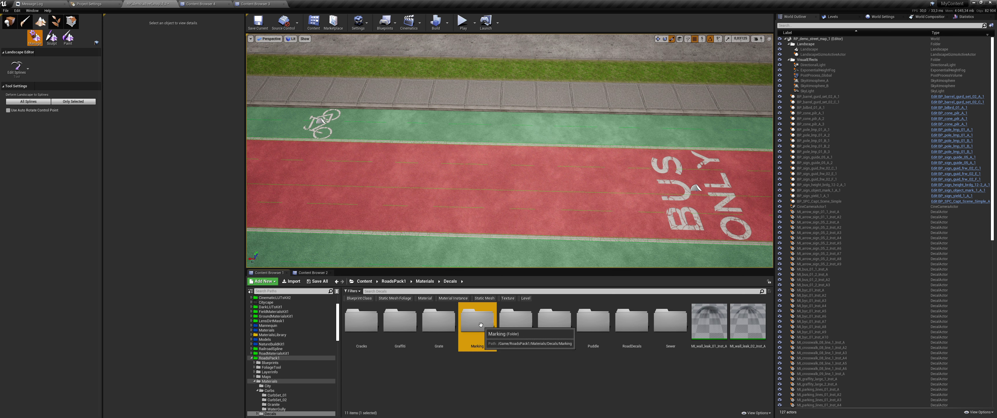
double_click(468, 325)
click(484, 365)
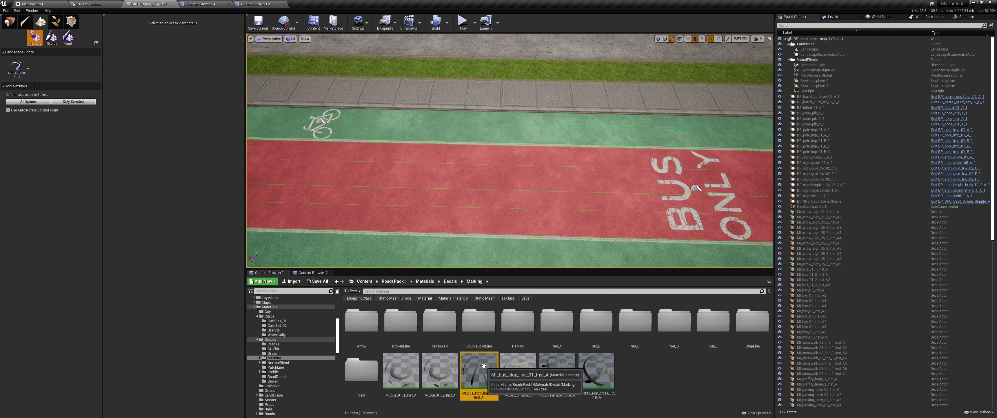
Drop the zigzag bus-stop line decal onto the lanes and select it using wireframe view.
drag(484, 365, 484, 163)
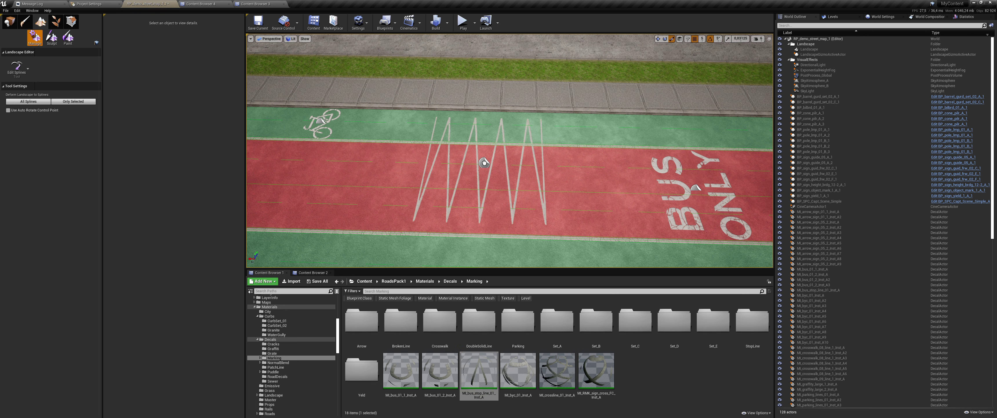
key(shift+1)
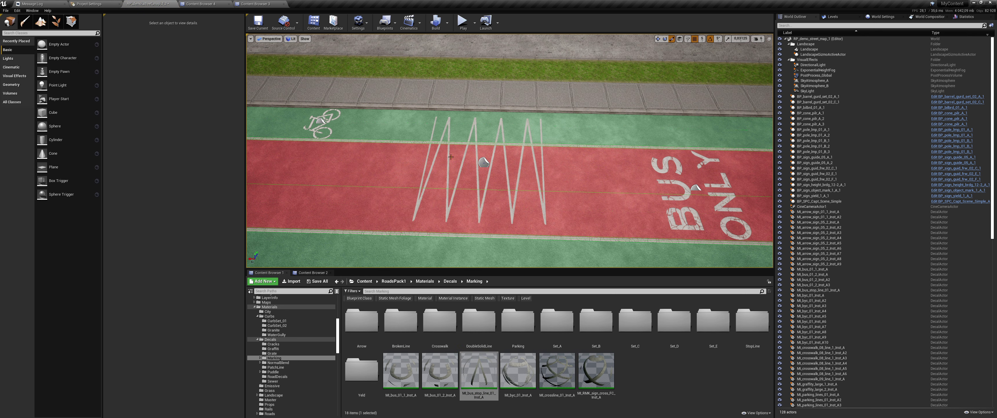
click(484, 163)
key(alt+2)
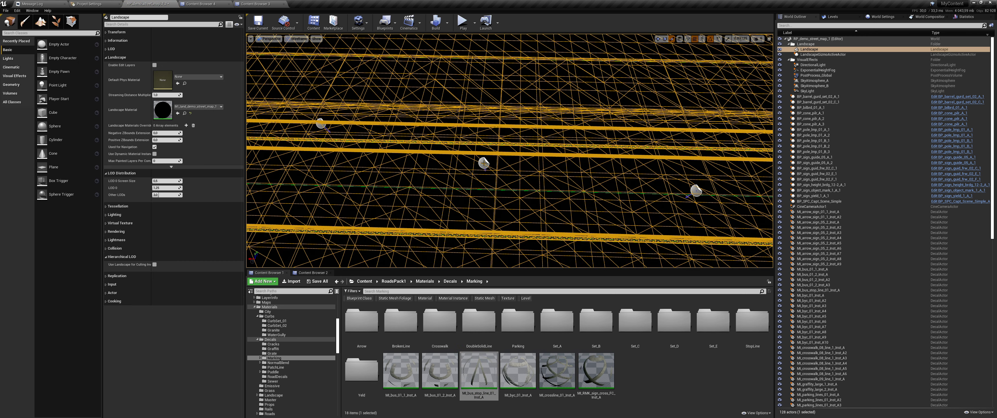
click(482, 163)
key(alt+4)
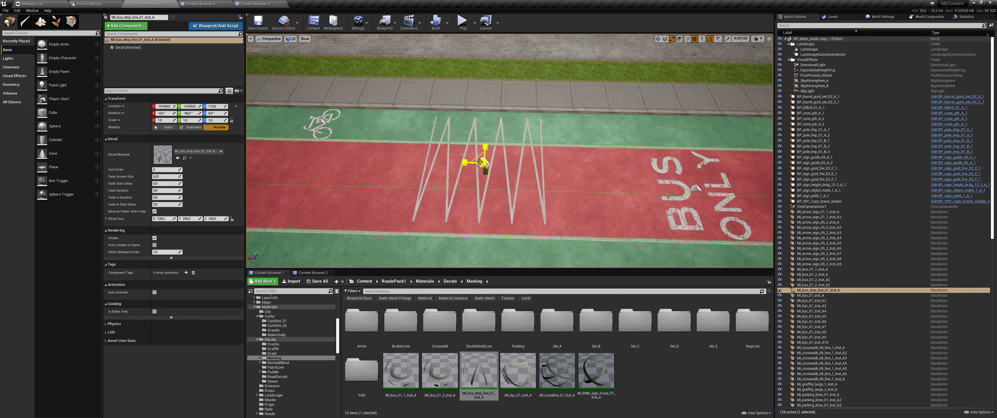
Stretch the decal along the lane, flatten its zigzags, and move it into the green lane.
drag(480, 162, 486, 163)
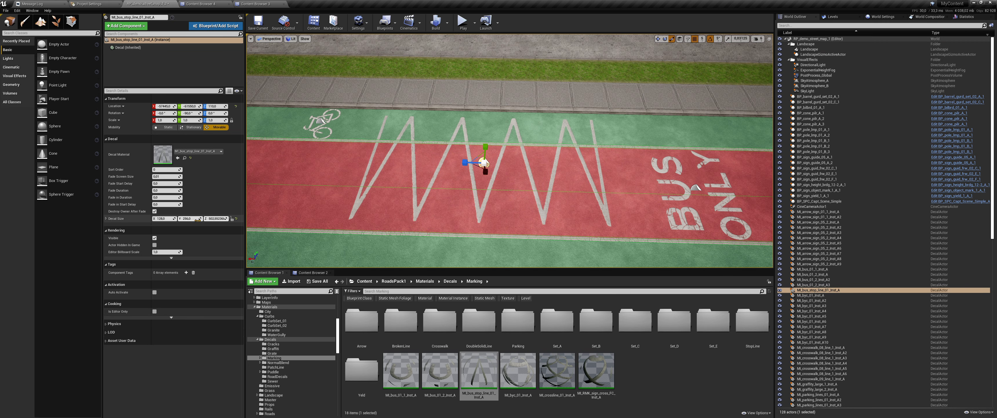
mouse_move(198, 219)
mouse_down()
mouse_move(175, 219)
mouse_move(199, 219)
mouse_move(186, 218)
mouse_up()
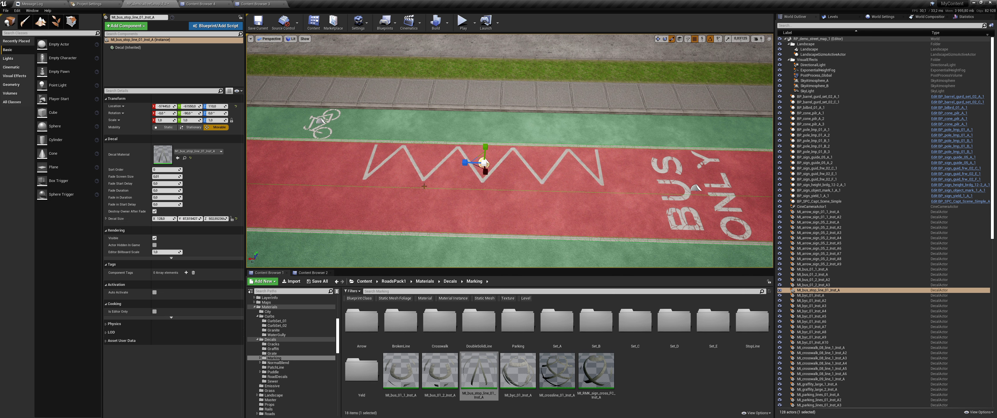
drag(484, 161, 462, 109)
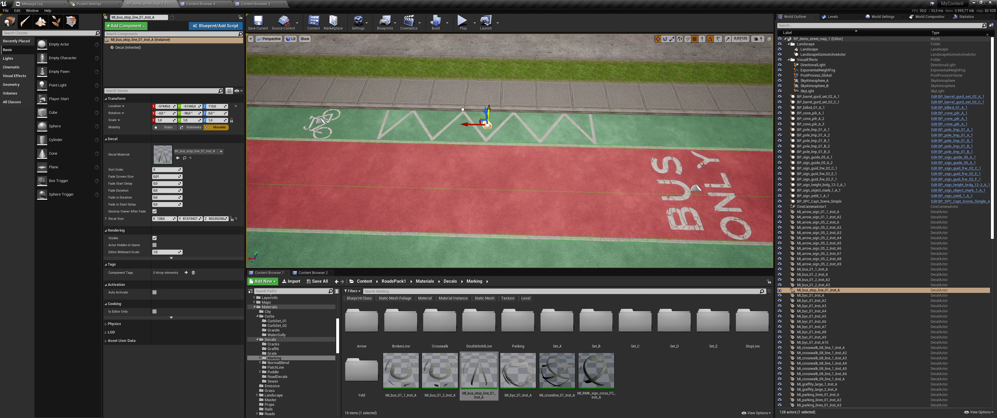
right_drag(463, 109, 464, 153)
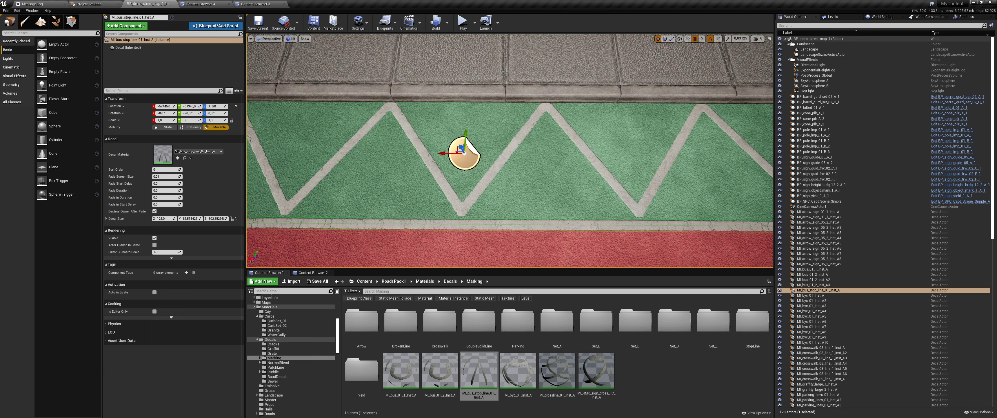
scroll(464, 153, down, 3)
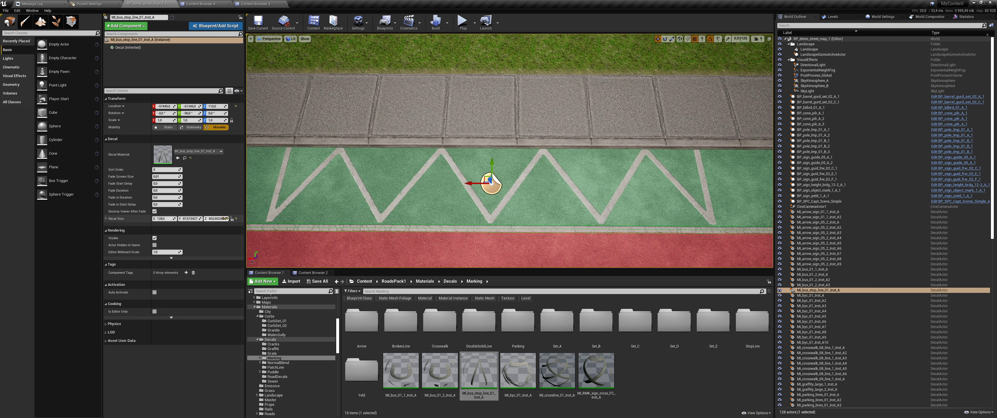
drag(224, 218, 194, 218)
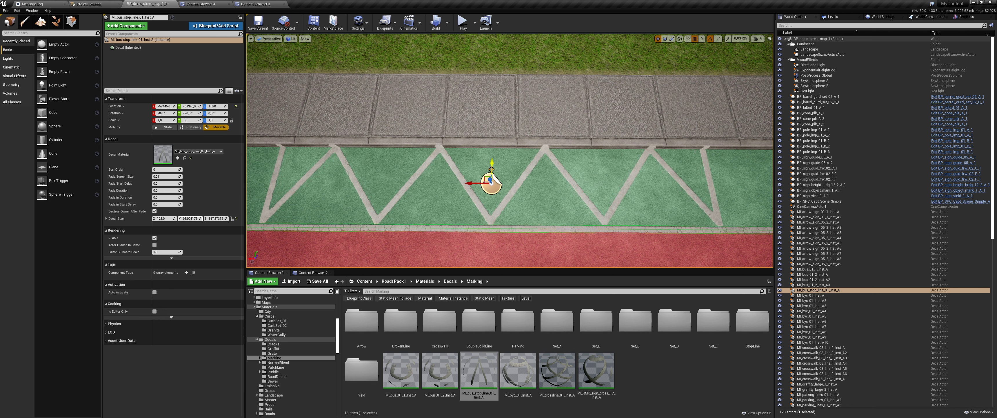
Fine-tune the decal's length and position, deselect it, and look down over the lane markings.
drag(491, 168, 493, 174)
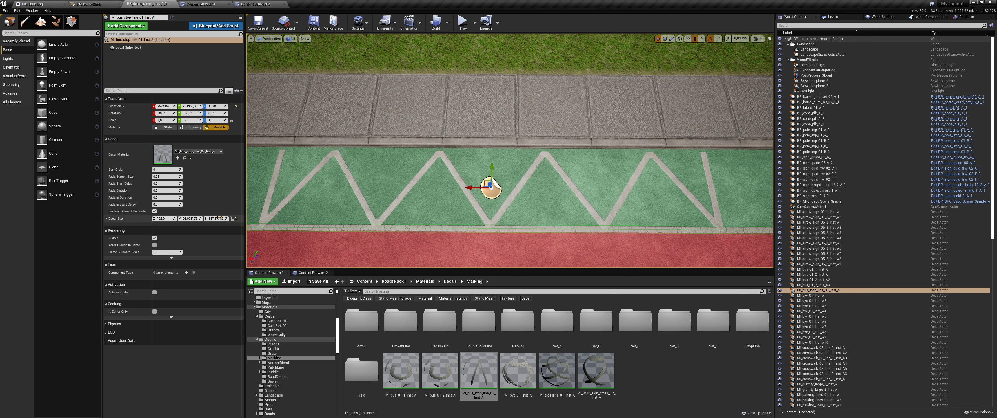
drag(214, 218, 192, 218)
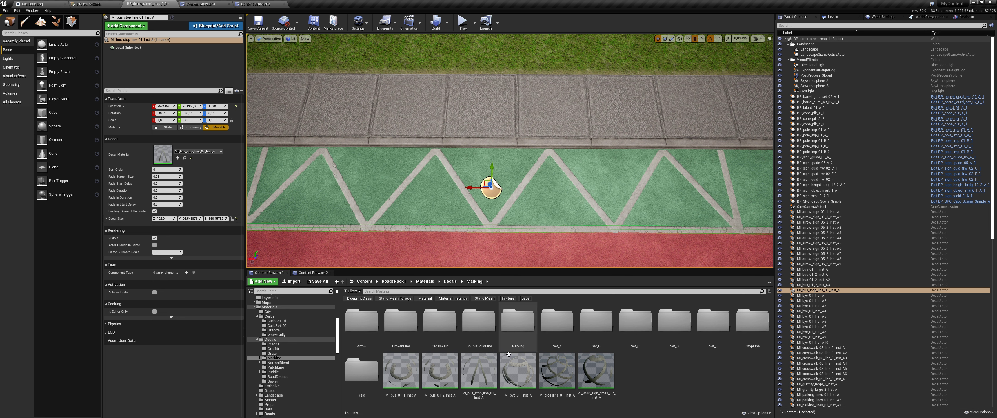
click(489, 367)
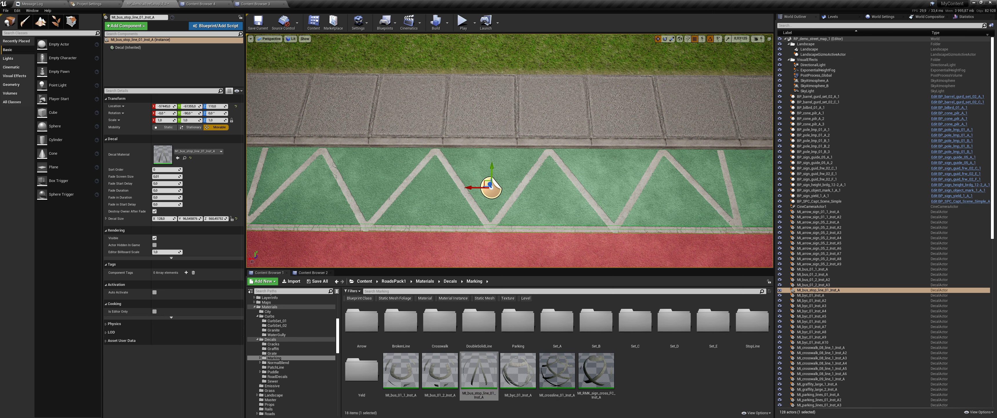
drag(509, 155, 510, 117)
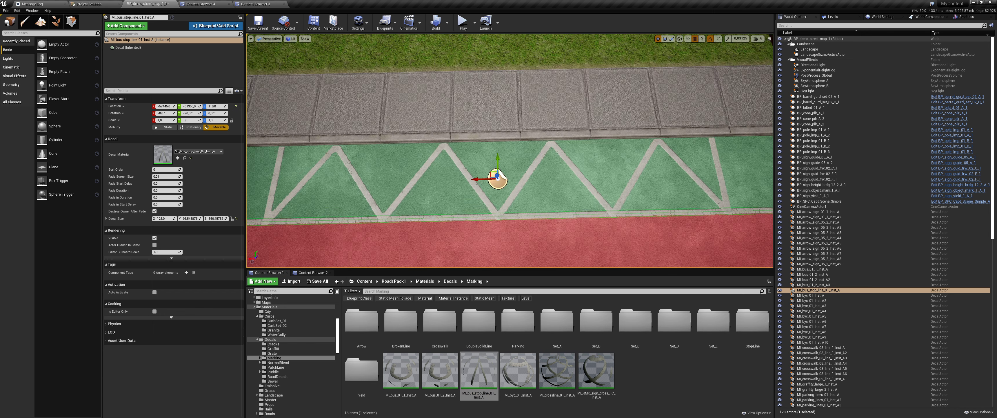
right_drag(509, 155, 541, 25)
mouse_move(510, 154)
right_down()
mouse_move(498, 180)
mouse_move(598, 226)
mouse_move(472, 172)
right_up()
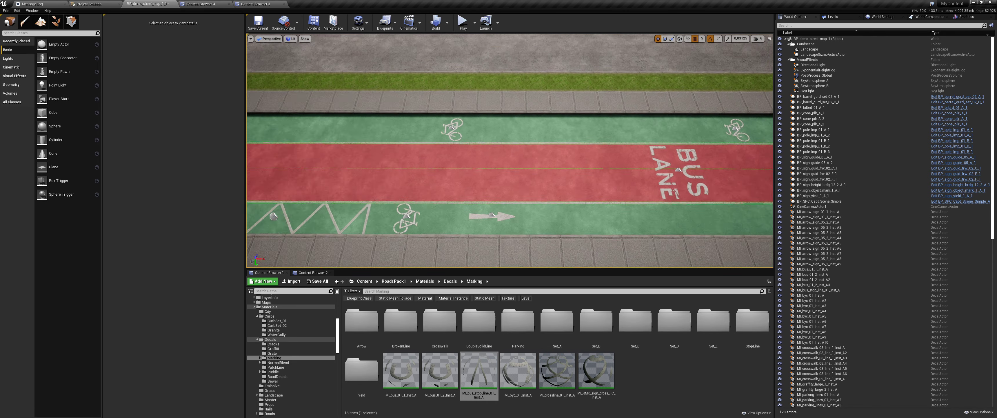
Duplicate the zigzag decal and rotate the copy 180°.
click(474, 172)
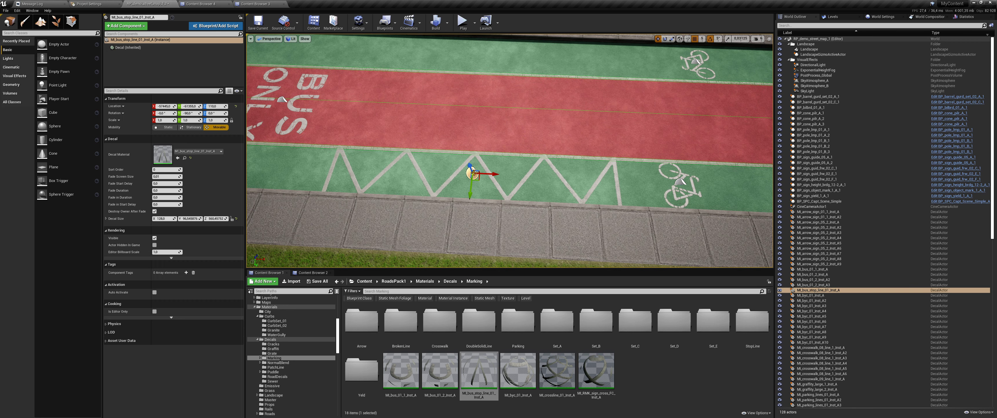
key(ctrl+w)
key(e)
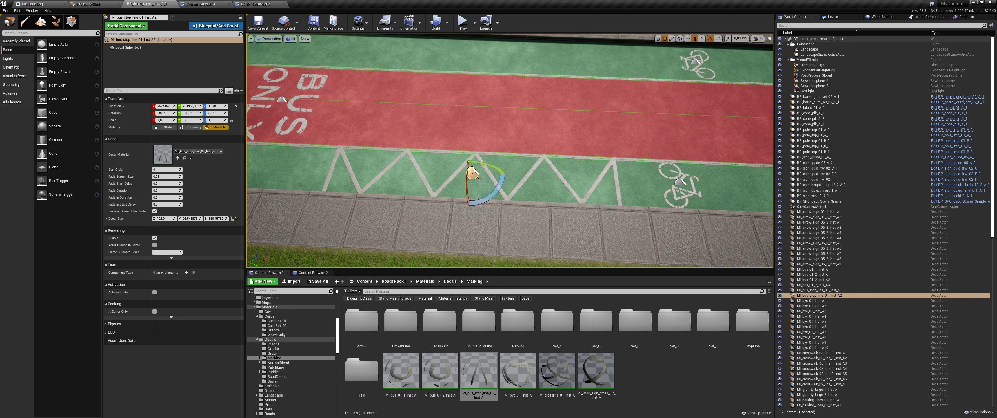
mouse_move(479, 198)
mouse_down()
mouse_move(504, 174)
mouse_move(509, 201)
mouse_move(460, 68)
mouse_up()
key(w)
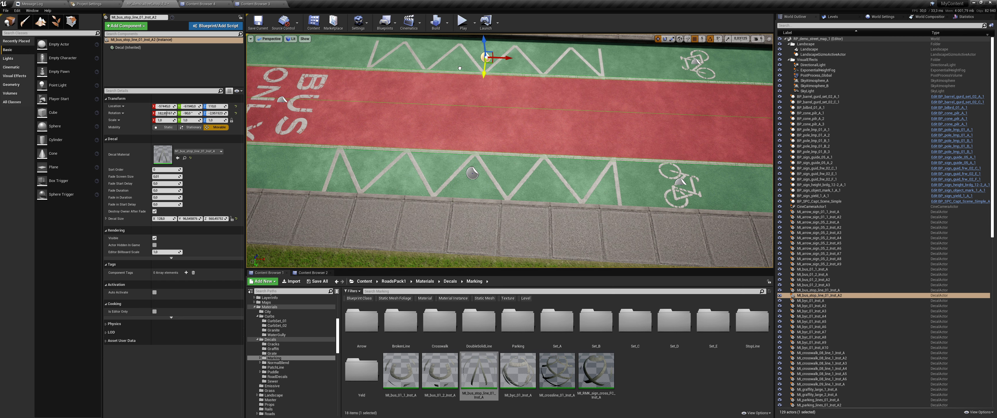
Resize the copy and position it within the opposite green lane, then deselect it.
right_drag(461, 78, 248, 191)
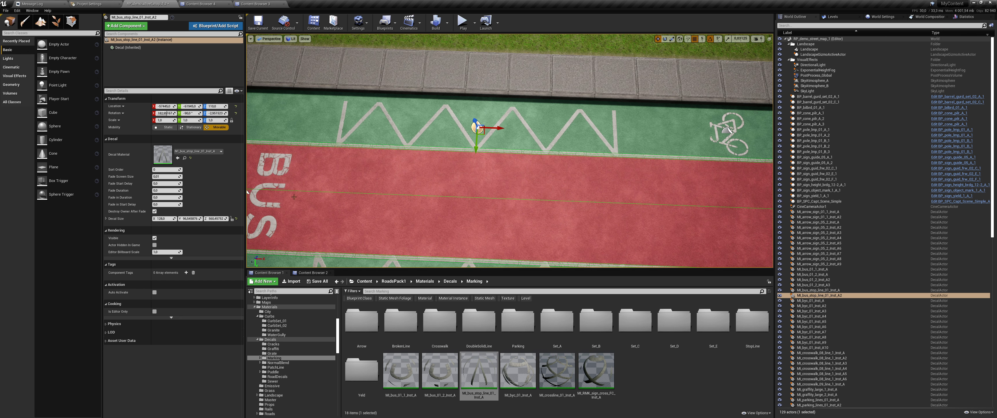
mouse_move(214, 218)
mouse_down()
mouse_move(225, 218)
mouse_move(194, 218)
mouse_up()
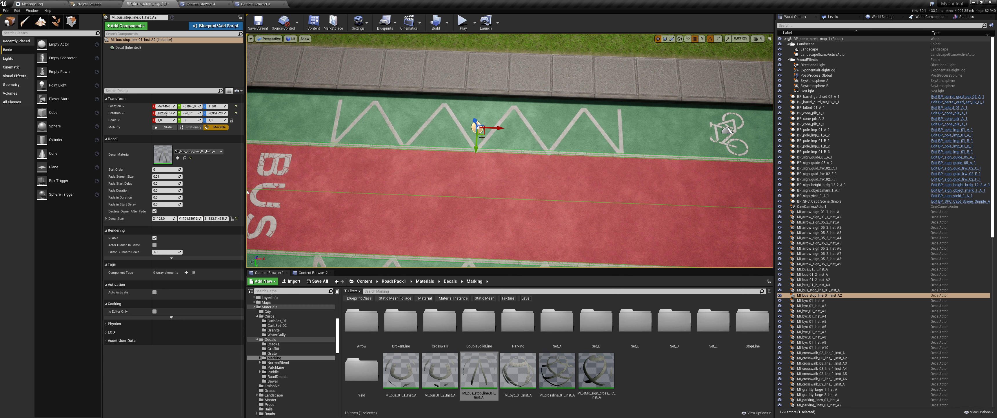
drag(476, 145, 465, 139)
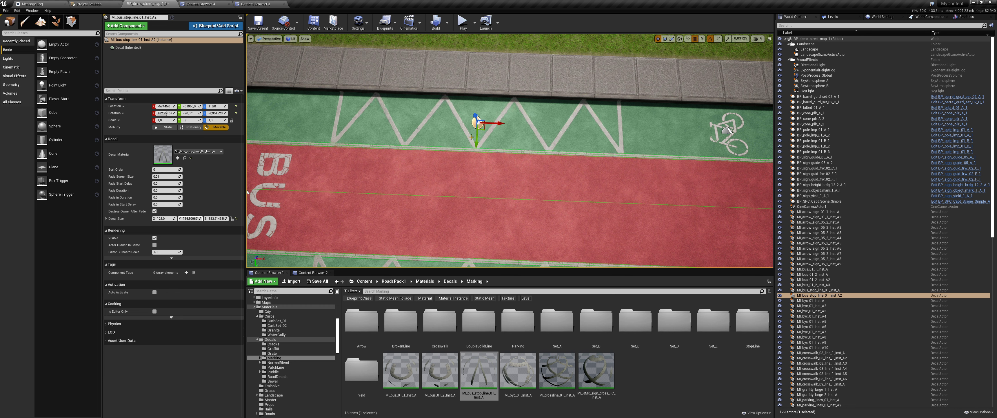
drag(477, 138, 477, 141)
right_drag(487, 207, 487, 207)
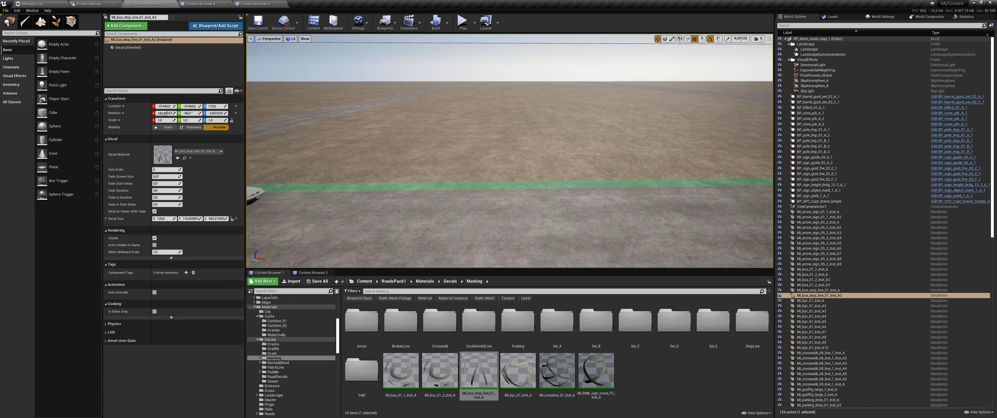
click(488, 76)
right_drag(489, 76, 489, 76)
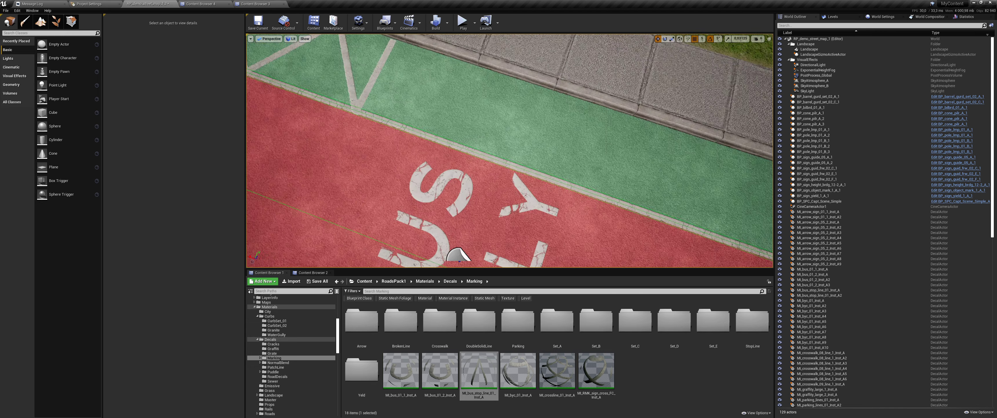
In Landscape mode, select and focus the spline segment, then add four material override slots.
click(445, 83)
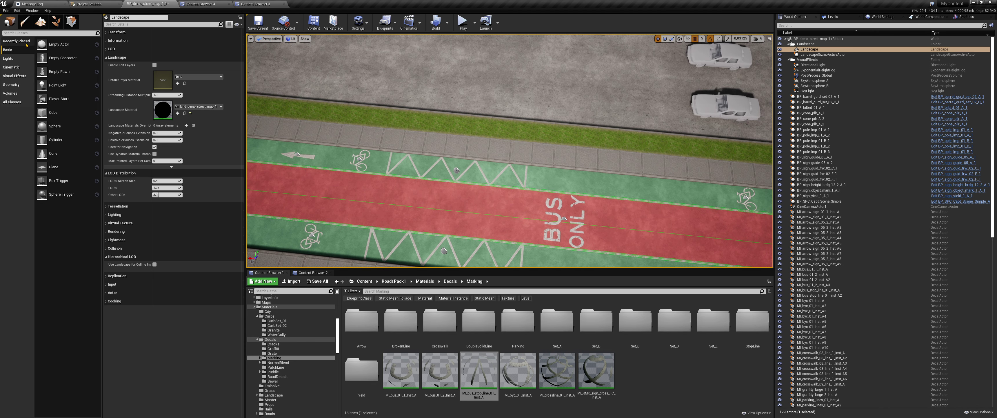
click(40, 21)
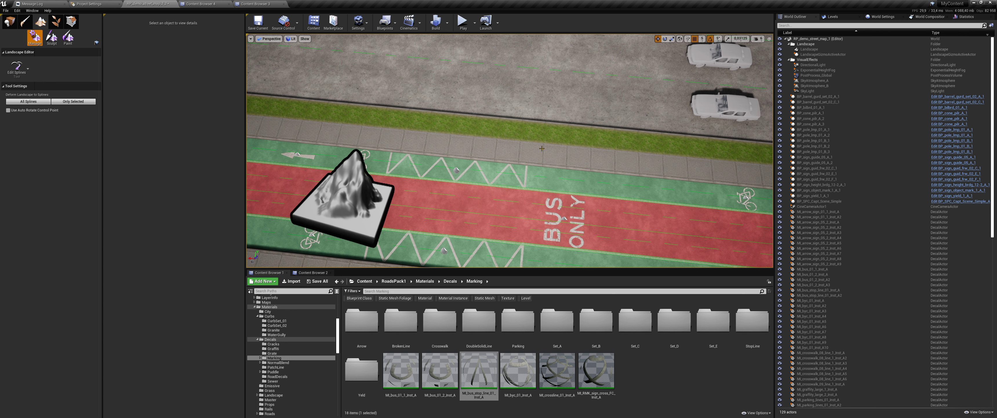
click(485, 143)
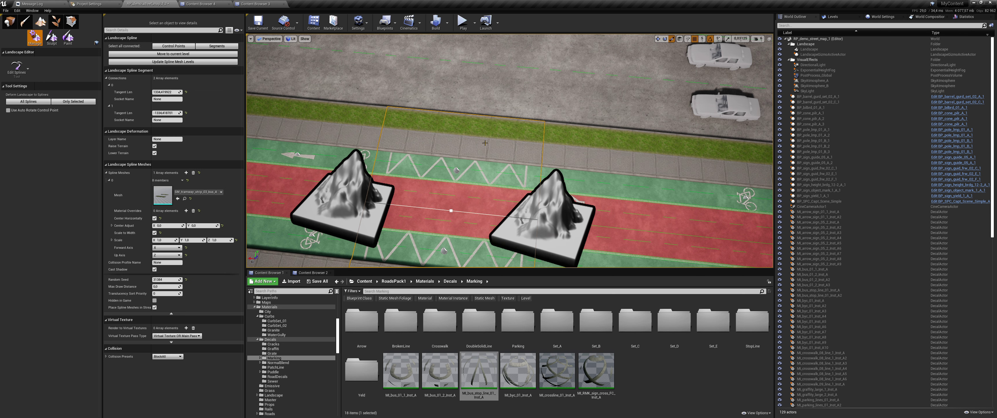
key(f)
click(186, 211)
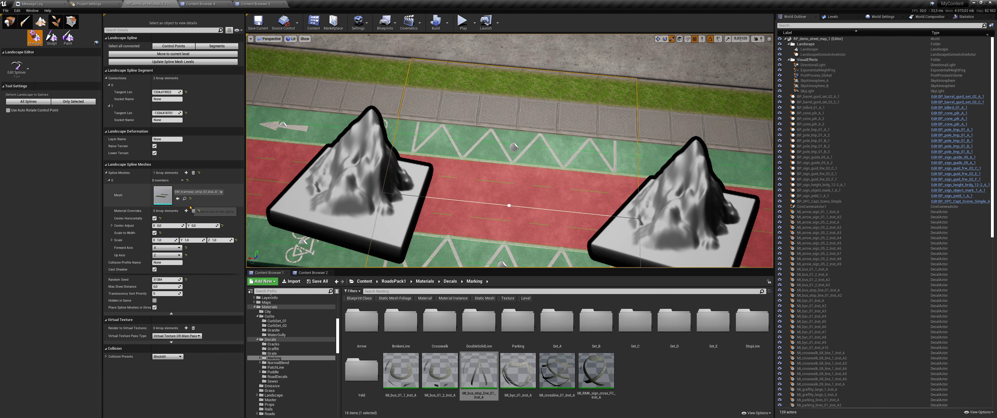
click(186, 211)
click(186, 210)
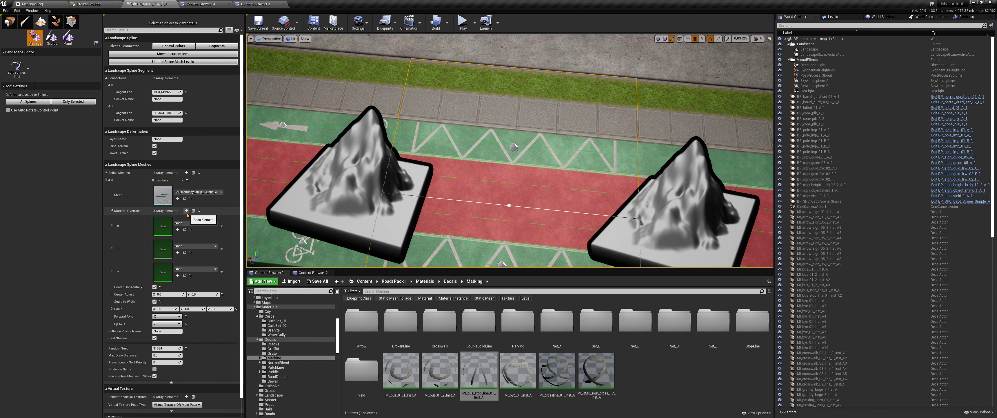
click(186, 210)
click(425, 281)
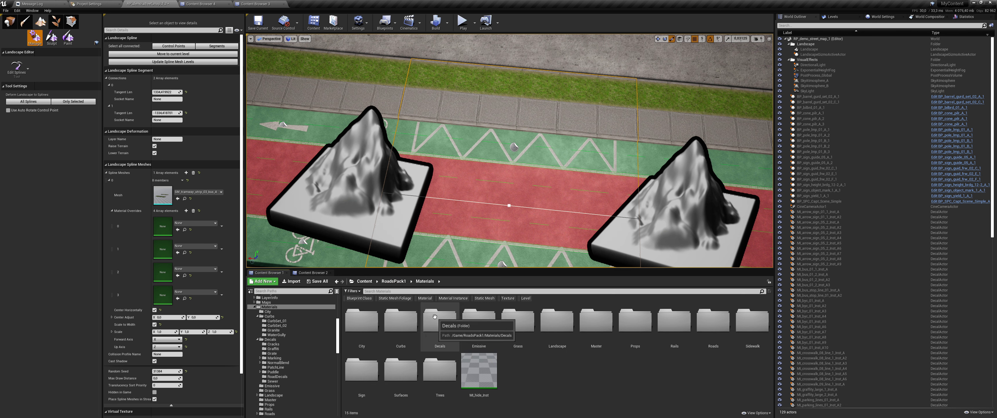
Apply MI_tile_floor_4x4_01_Inst_A from Sidewalk/Tile to Material Override element 5, undoing the wrong slot.
double_click(752, 321)
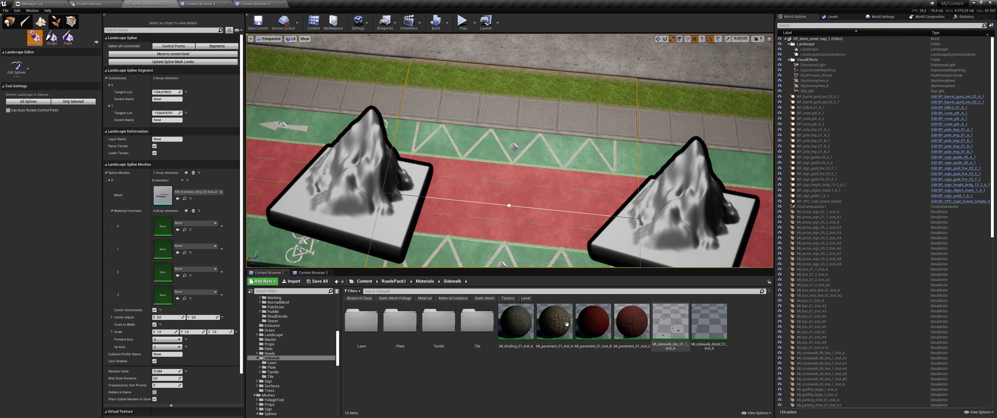
double_click(490, 321)
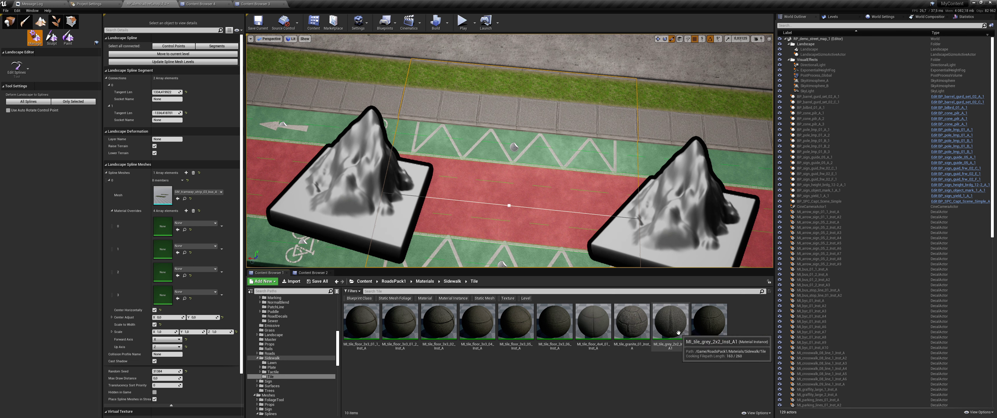
click(589, 327)
drag(589, 327, 160, 252)
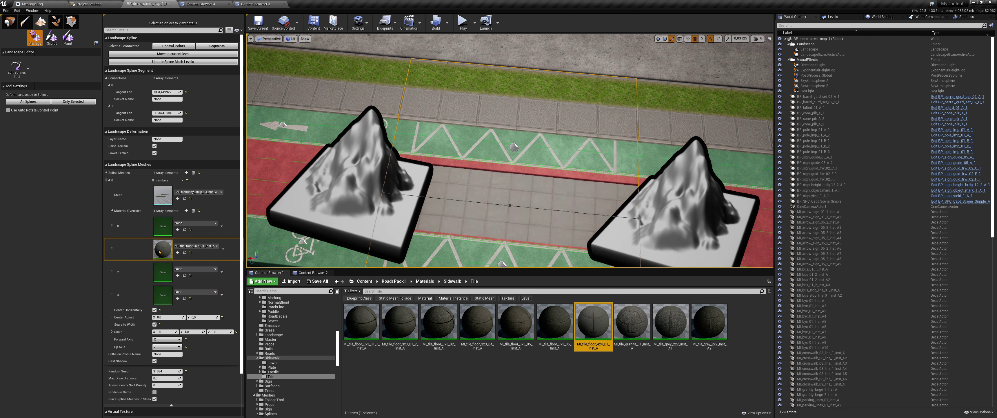
key(ctrl+z)
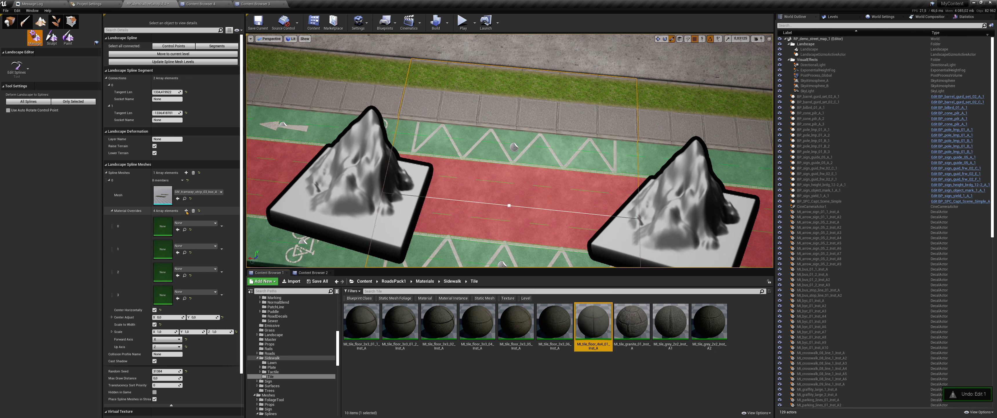
click(186, 210)
click(186, 210)
drag(593, 321, 169, 339)
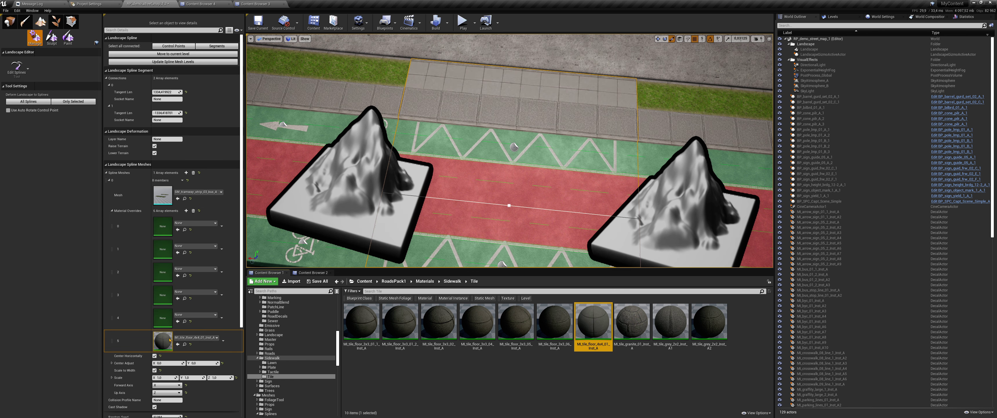
right_drag(419, 246, 419, 247)
click(9, 21)
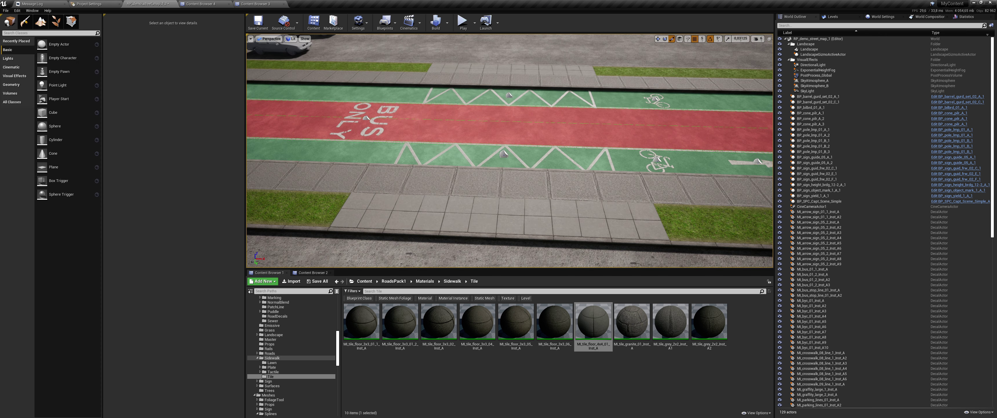
Add two more material override slots to the sidewalk spline.
click(25, 21)
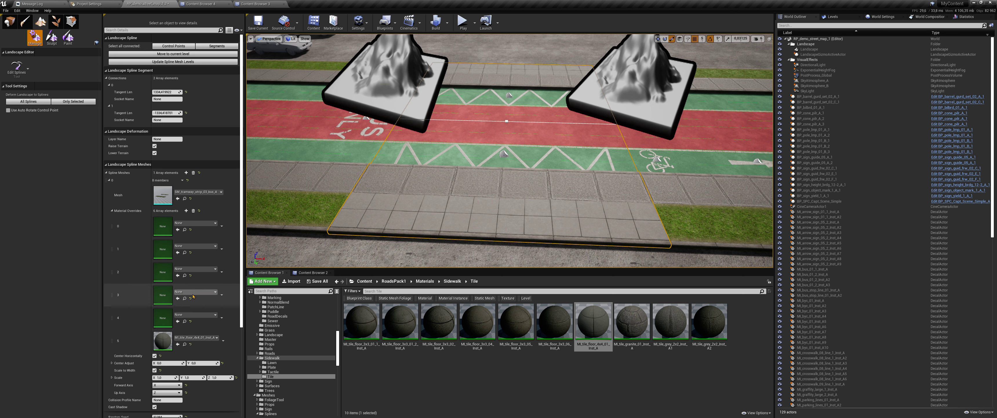
click(186, 210)
click(186, 211)
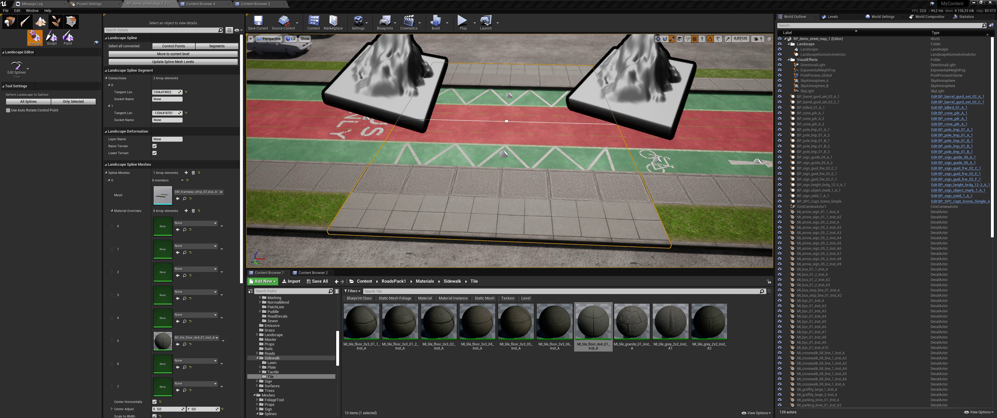
scroll(174, 271, down, 3)
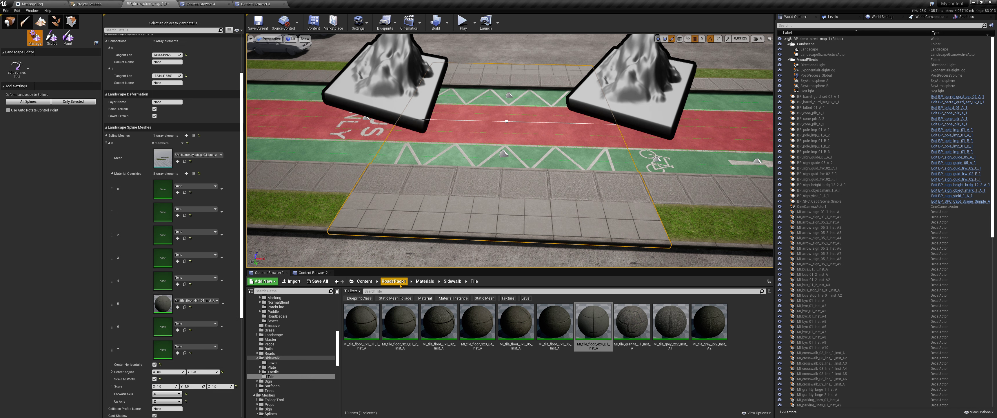
Apply MI_curb_granite_paint_01_1_Inst_C from Curbs/Granite to element 6 and inspect the yellow curb.
click(425, 280)
double_click(400, 316)
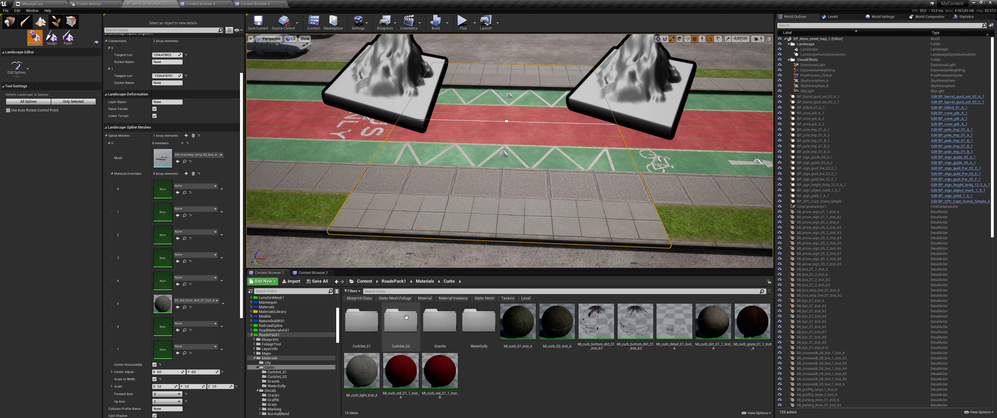
double_click(440, 322)
scroll(471, 325, down, 3)
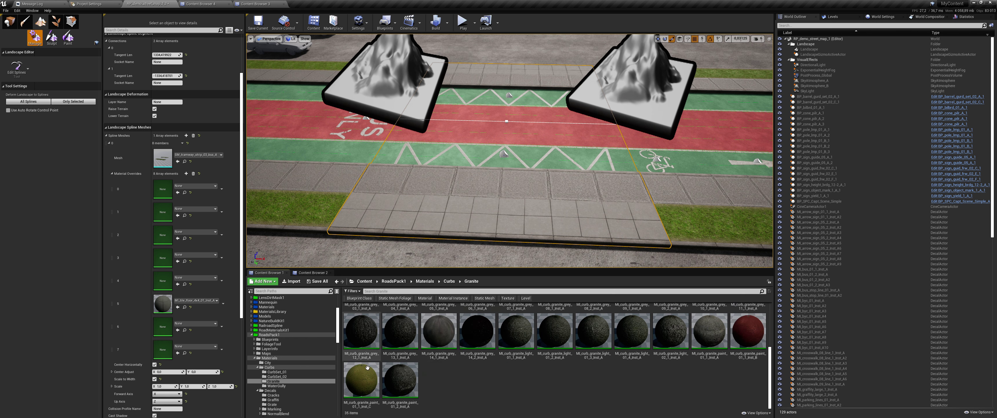
drag(361, 378, 173, 328)
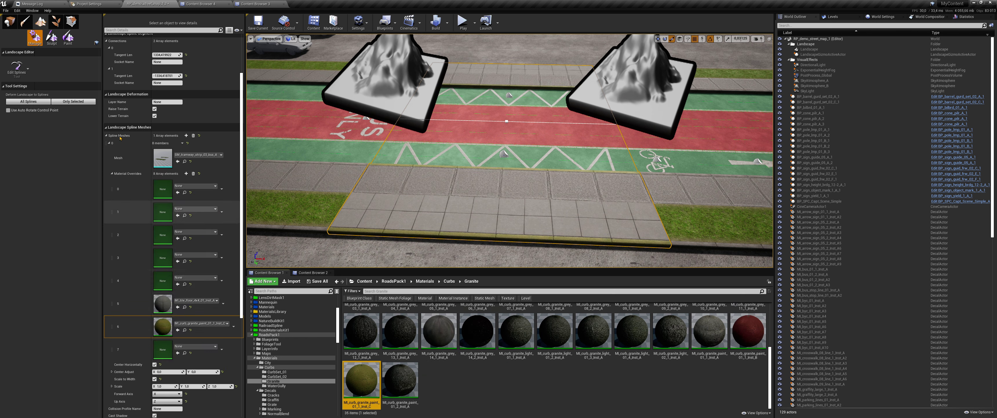
key(shift+1)
right_drag(250, 101, 251, 101)
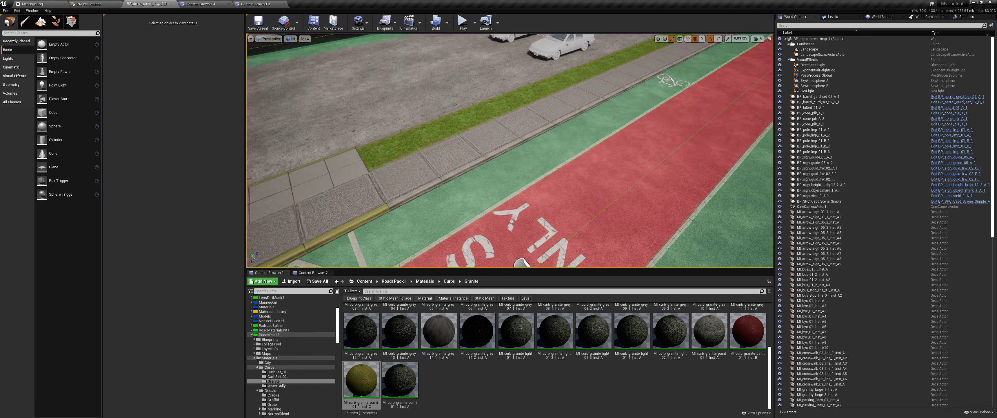
right_drag(526, 122, 526, 121)
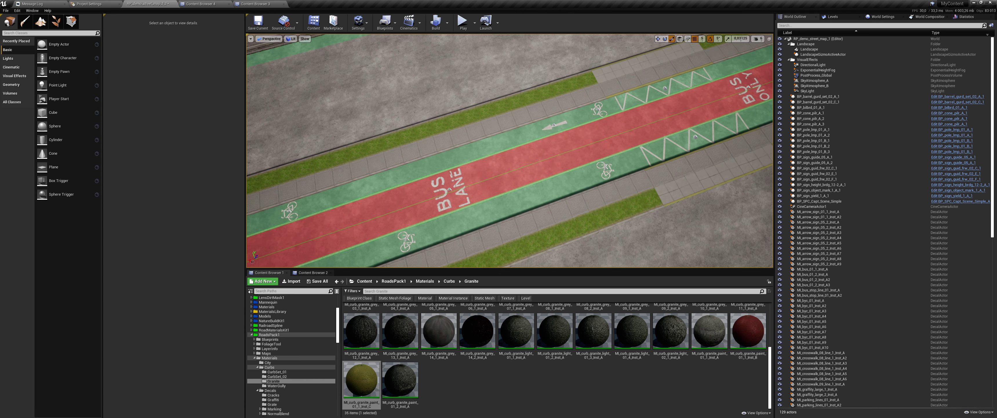
right_drag(449, 189, 502, 180)
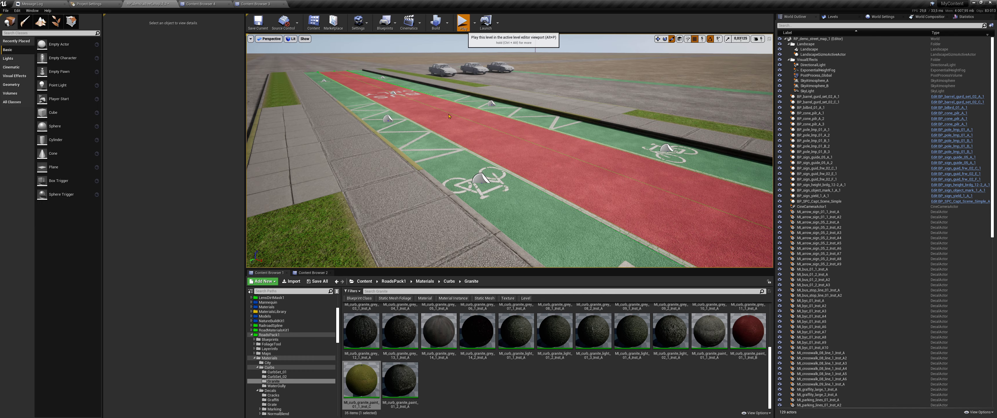
click(463, 23)
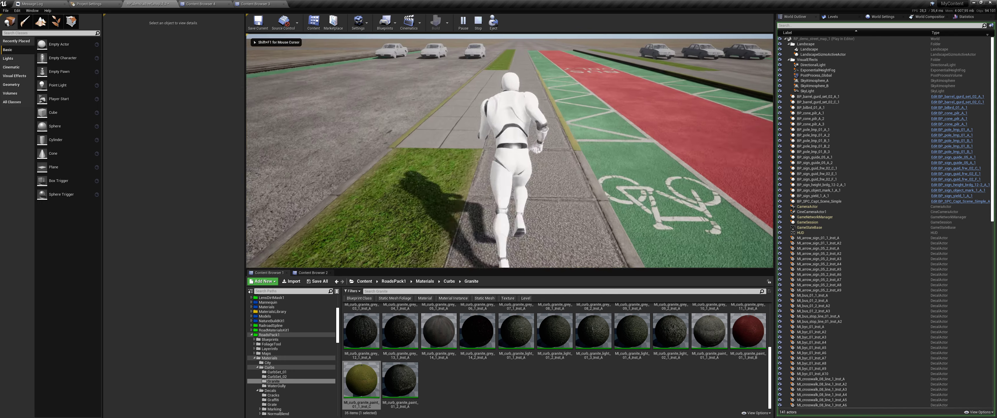
key(s)
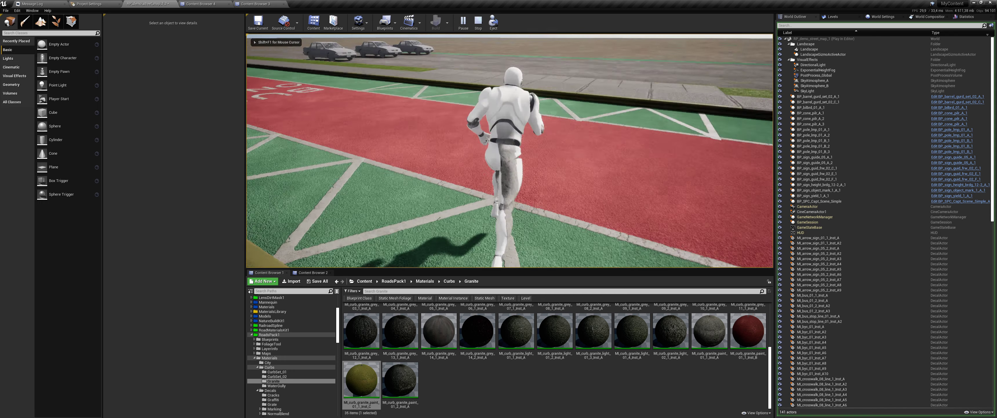
key(w)
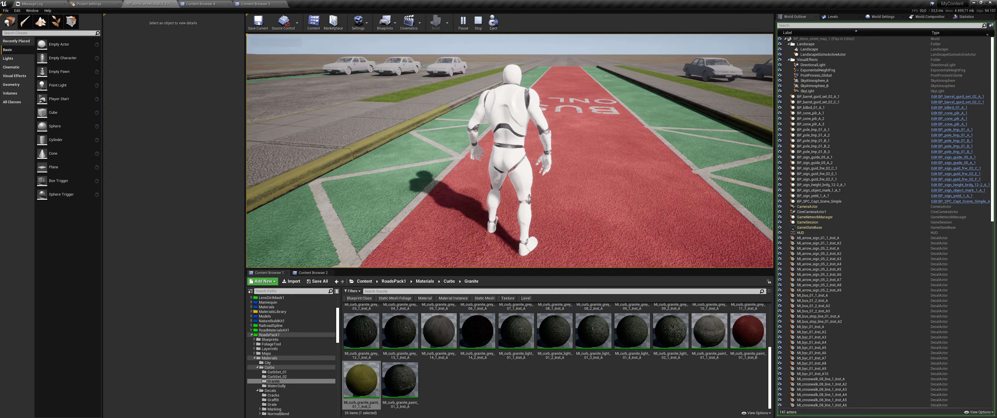
key(Escape)
right_drag(510, 150, 510, 150)
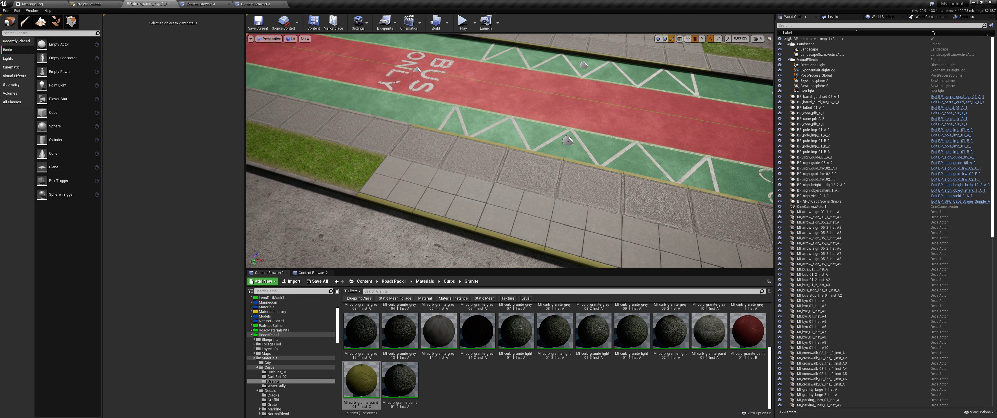
right_drag(421, 116, 421, 117)
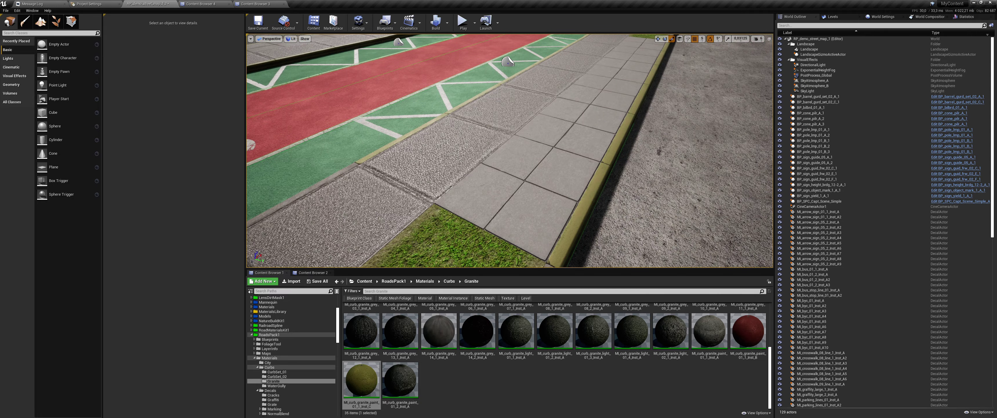
right_drag(509, 151, 509, 151)
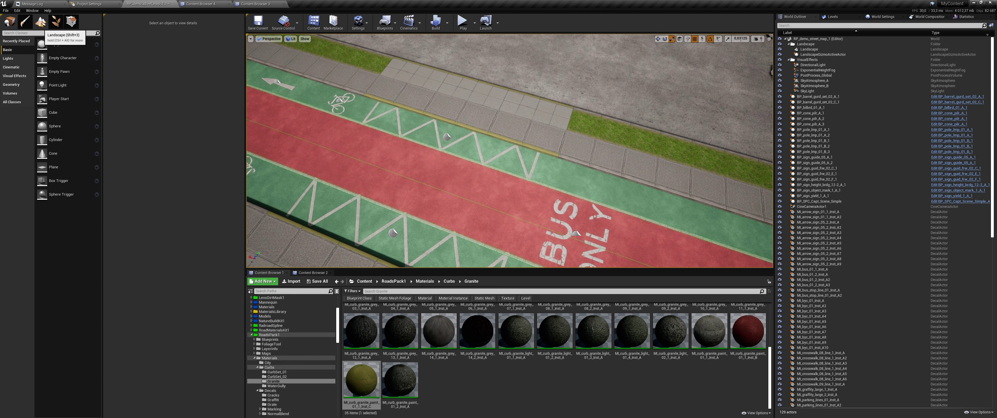
Select the sidewalk spline segment and set element 5 to MI_tile_grey_2x2_Inst_A1.
click(40, 21)
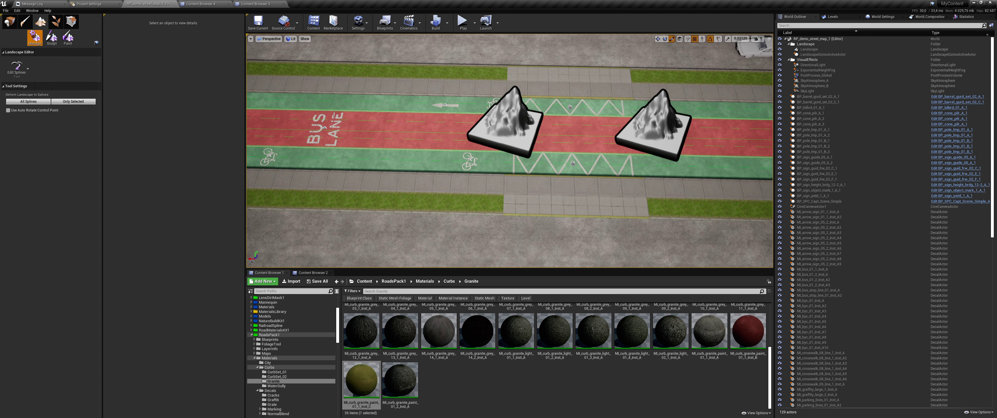
right_drag(484, 142, 484, 142)
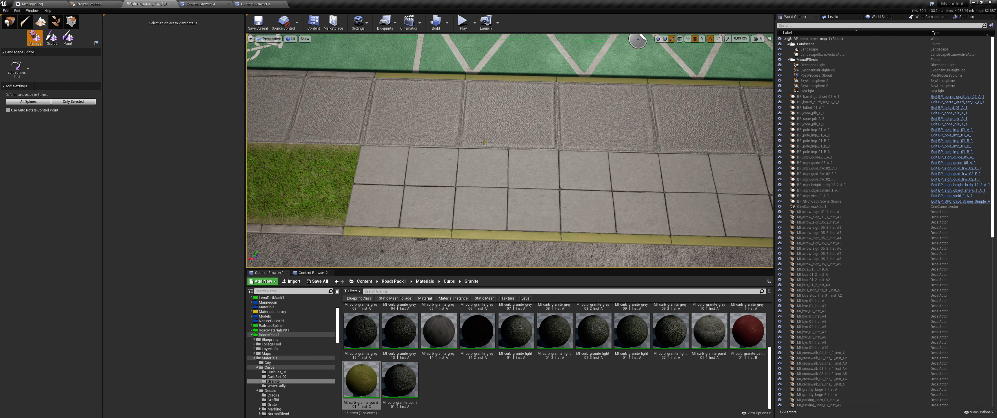
click(484, 142)
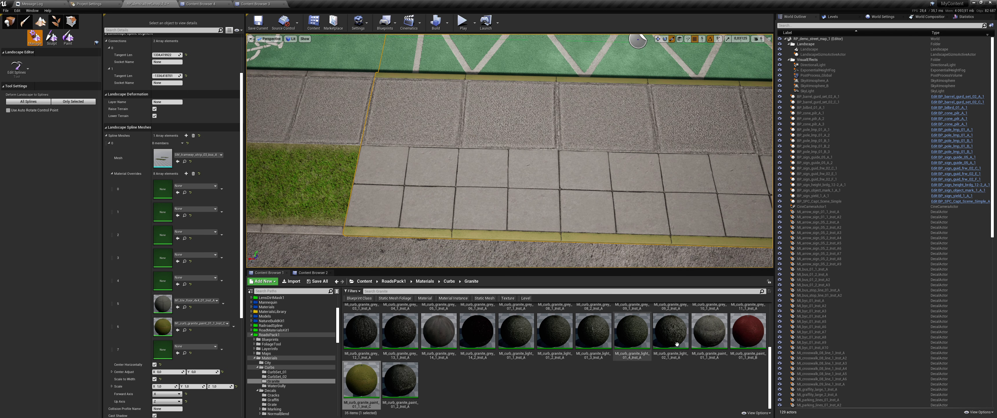
click(185, 309)
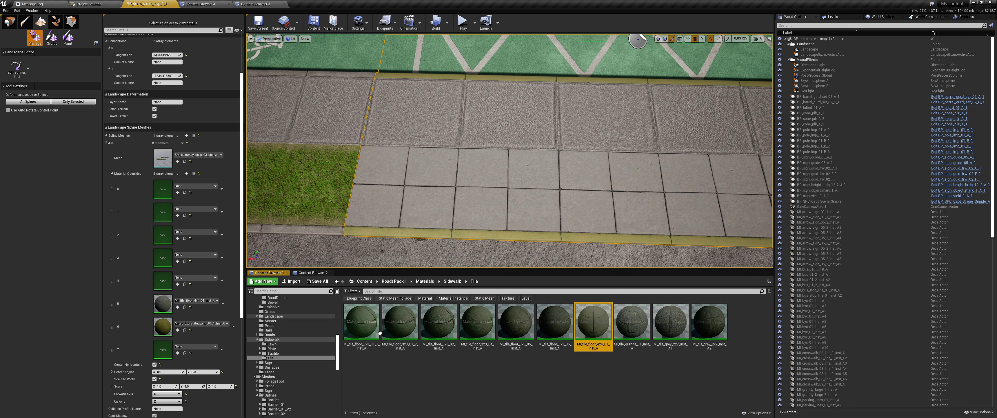
drag(632, 322, 163, 306)
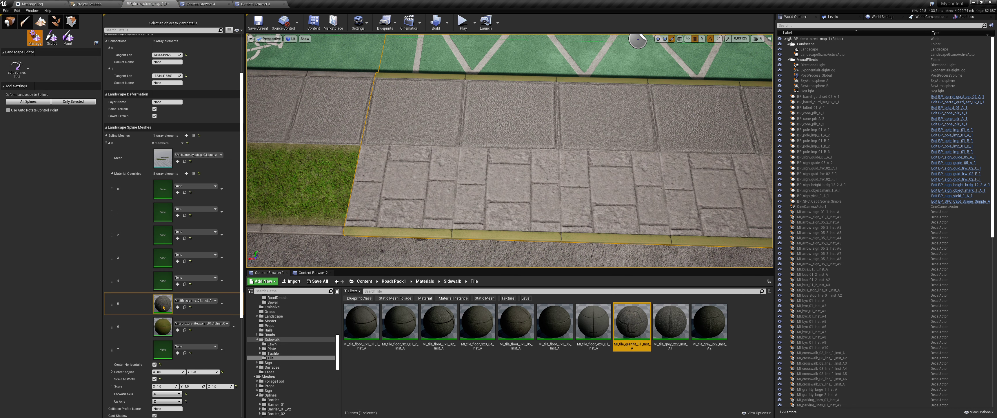
drag(670, 322, 166, 307)
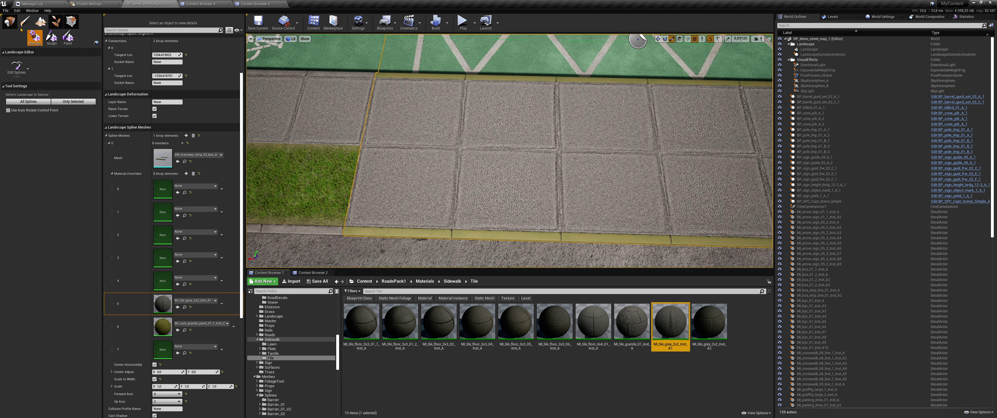
click(9, 22)
Select the sidewalk spline segment at the crossing and add material override slots up to eight.
right_drag(463, 62, 463, 62)
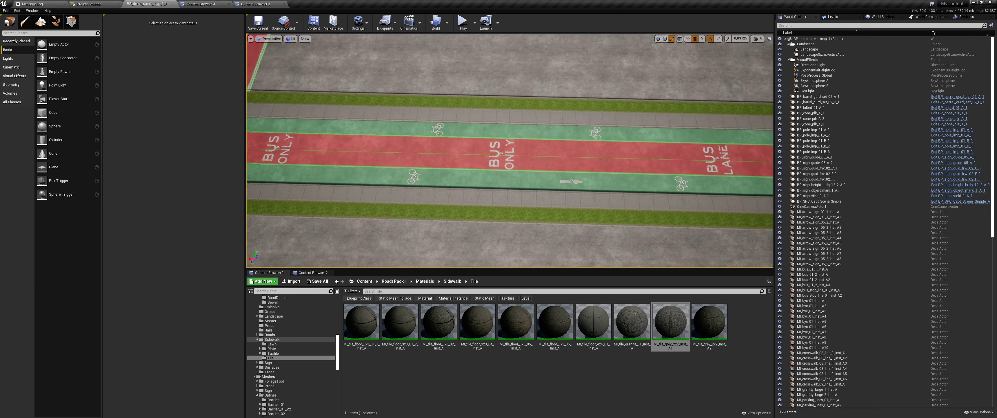
scroll(509, 151, down, 5)
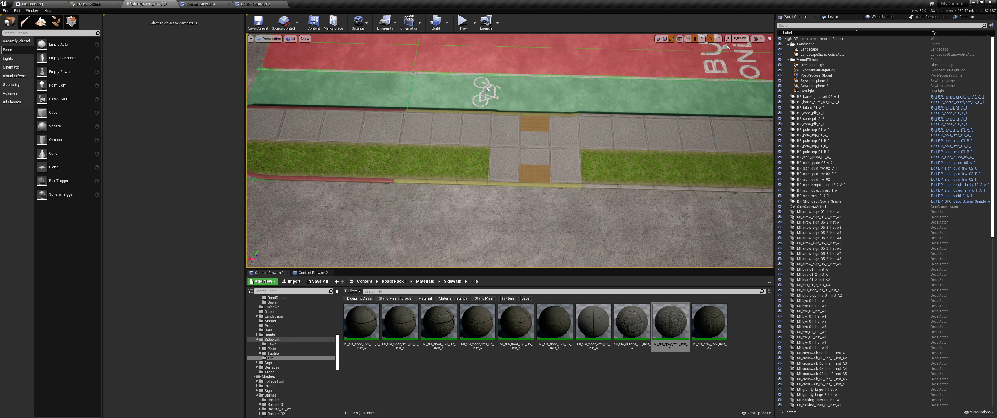
key(shift+3)
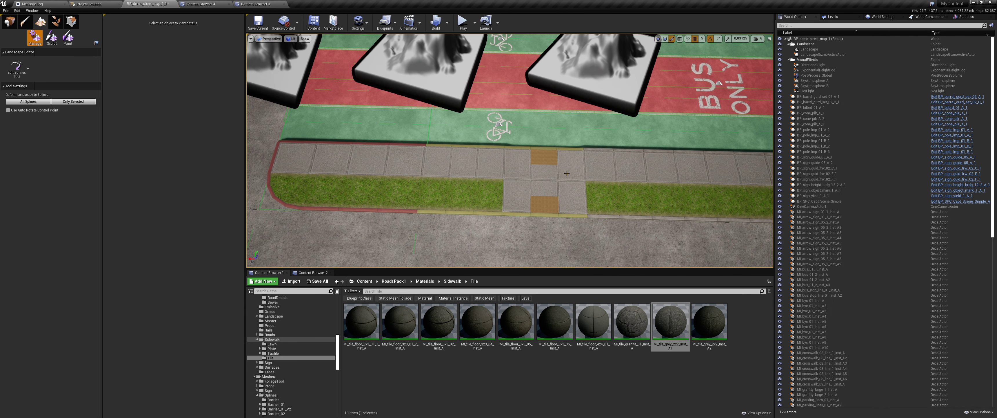
click(544, 179)
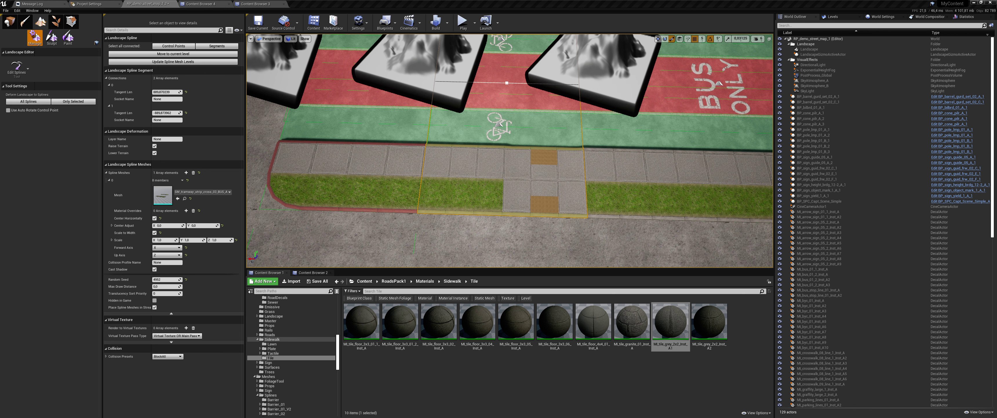
double_click(186, 210)
double_click(187, 211)
double_click(187, 211)
double_click(187, 211)
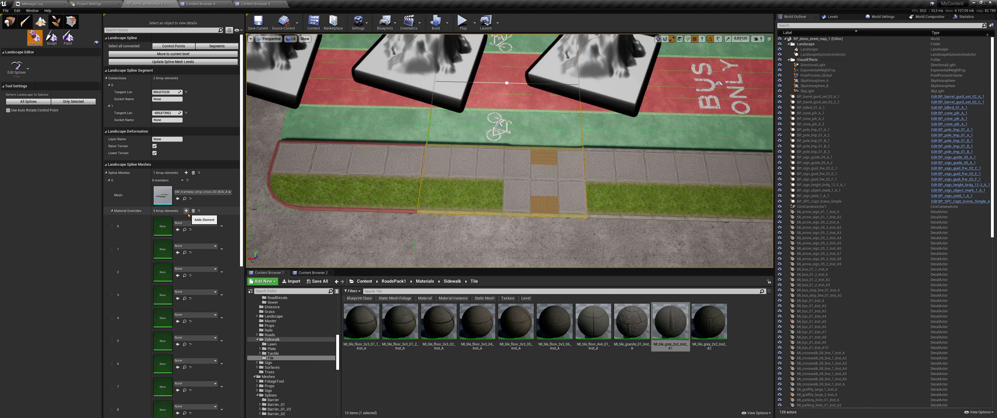
Try tile floor materials in slot 8, settling on MI_tile_floor_3x3_02_Inst_A.
scroll(190, 240, down, 2)
scroll(185, 309, down, 2)
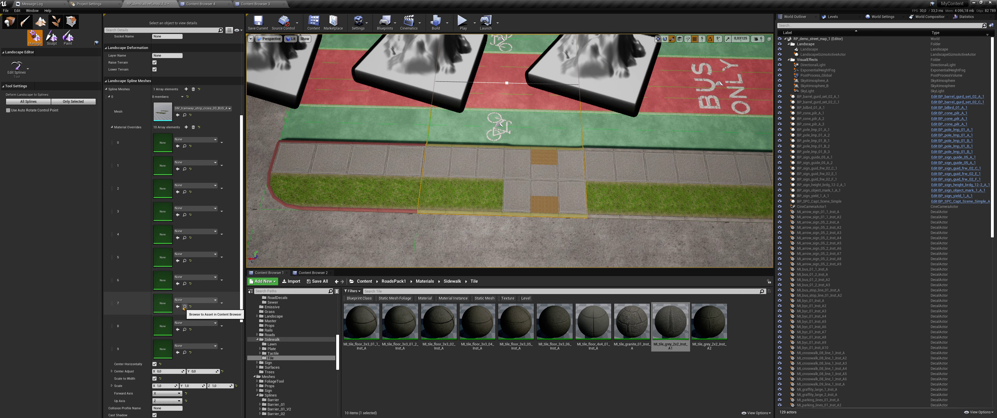
click(425, 281)
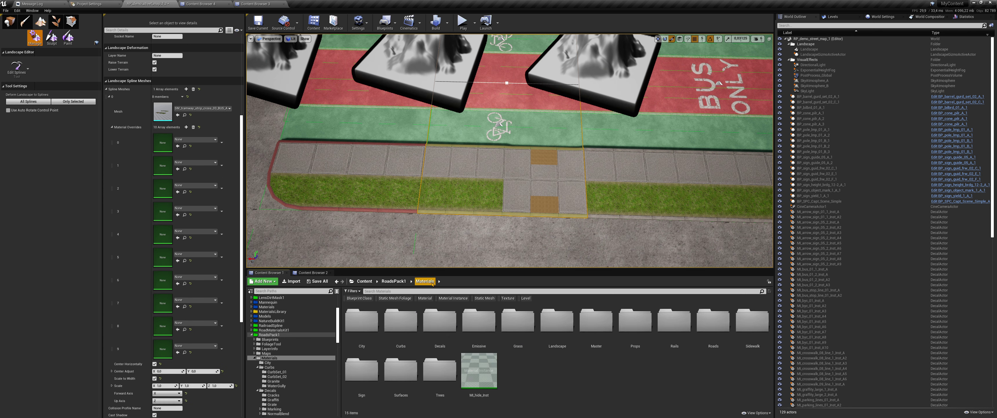
key(alt+Right)
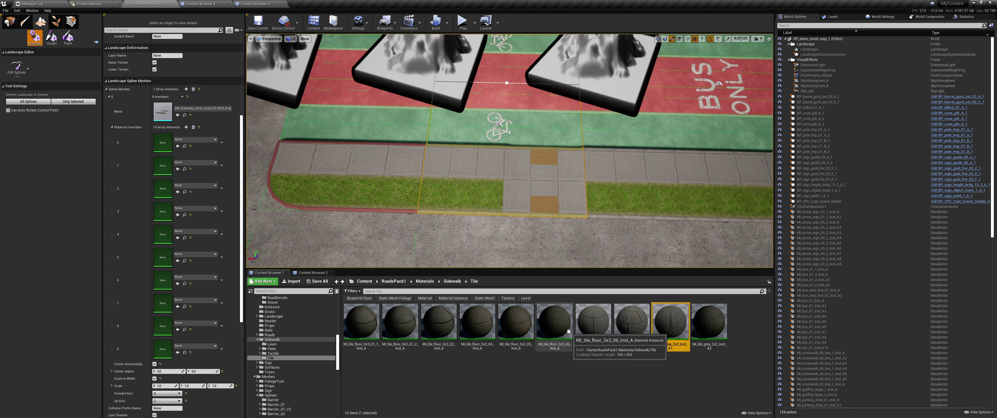
click(560, 331)
drag(560, 330, 165, 332)
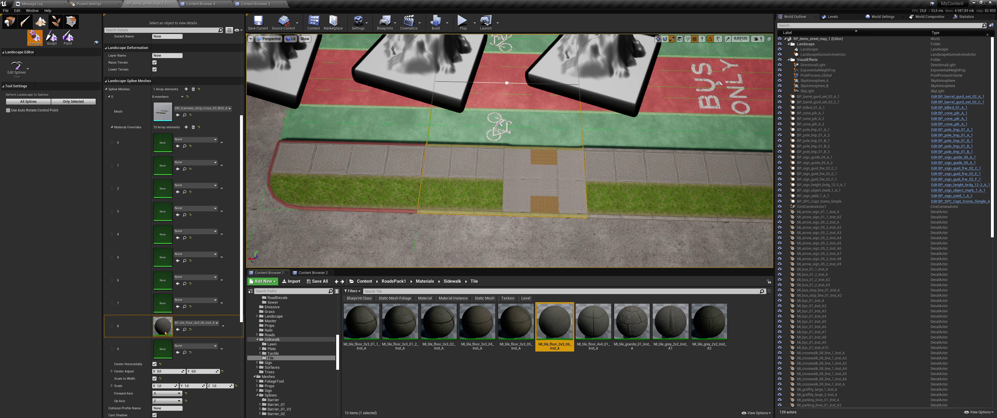
right_drag(500, 124, 500, 148)
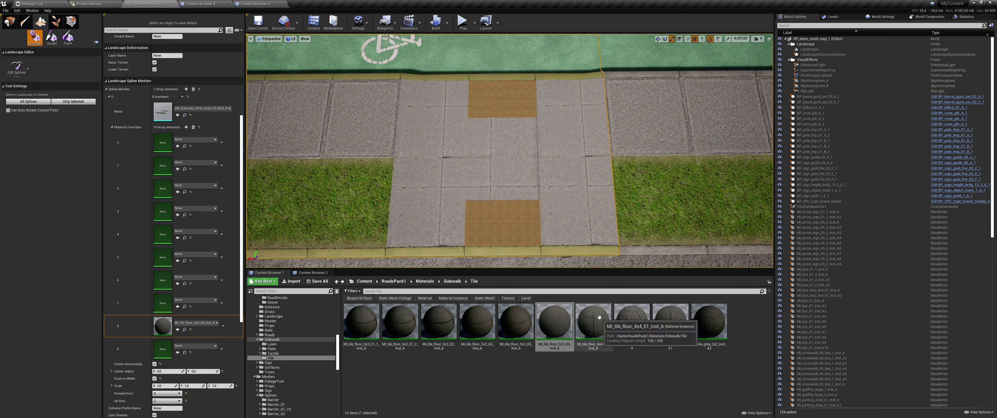
drag(583, 308, 167, 326)
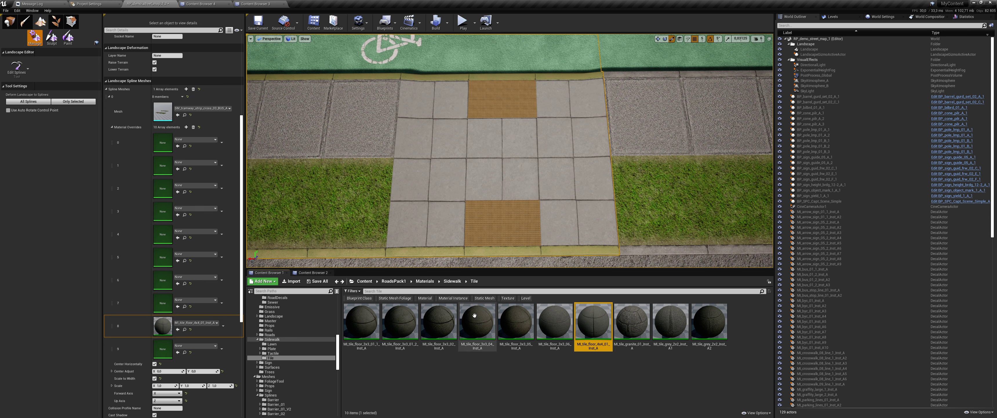
drag(438, 321, 171, 326)
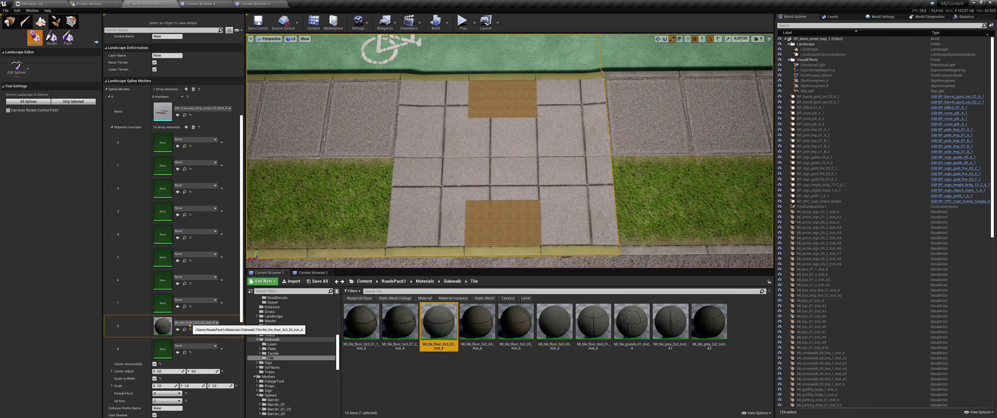
click(452, 281)
Try several Plate materials on the crossing, then apply red MI_sidewalk_plate_2x2_04_Inst_B.
click(438, 314)
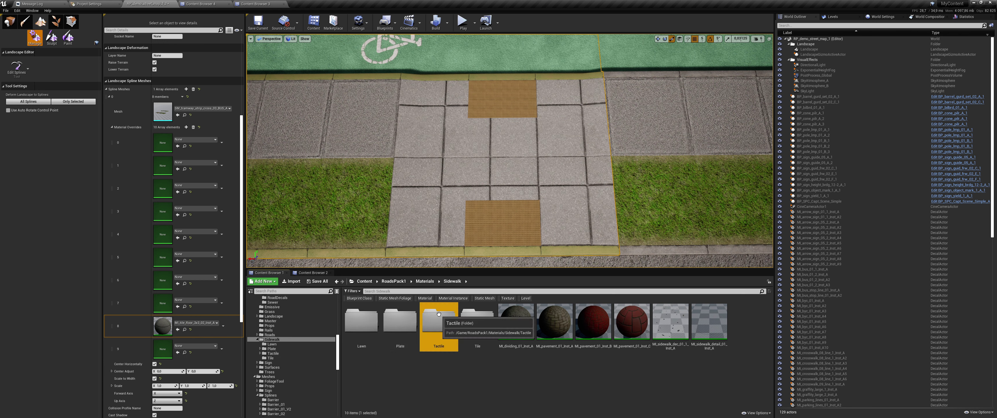
double_click(400, 320)
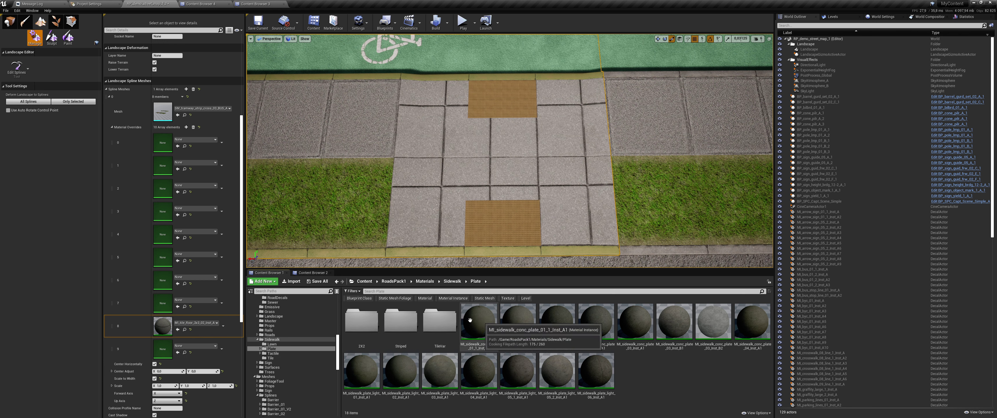
drag(440, 370, 184, 330)
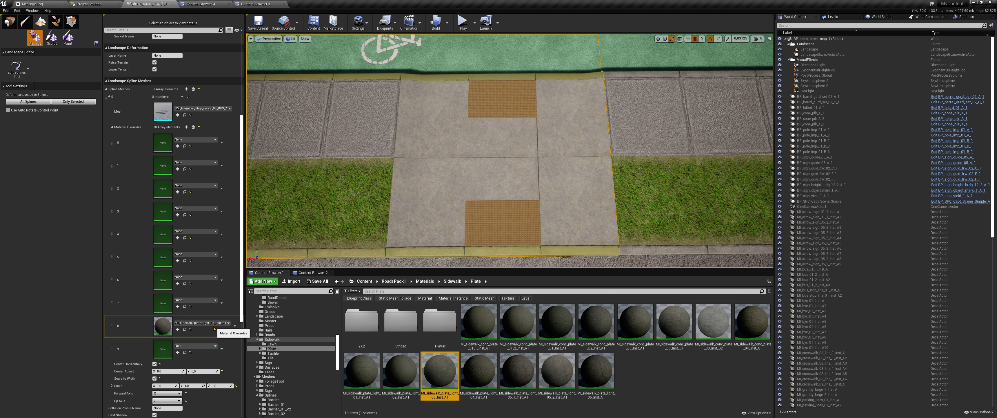
drag(753, 324, 173, 327)
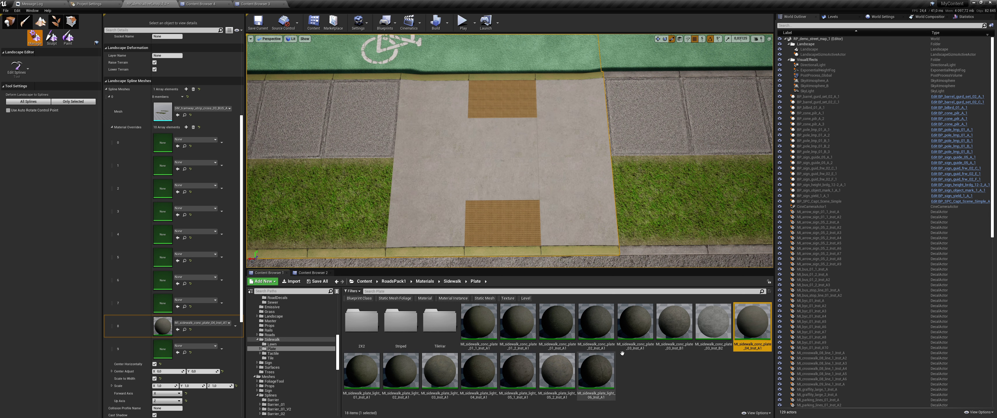
drag(674, 323, 165, 326)
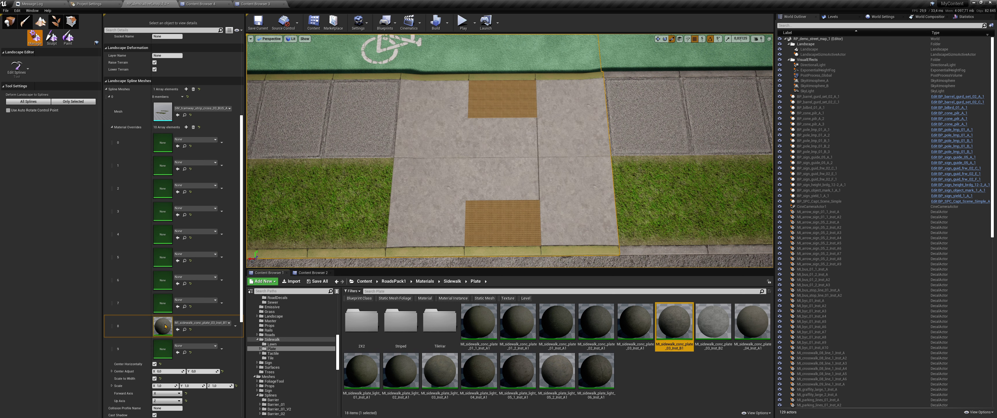
drag(557, 370, 173, 327)
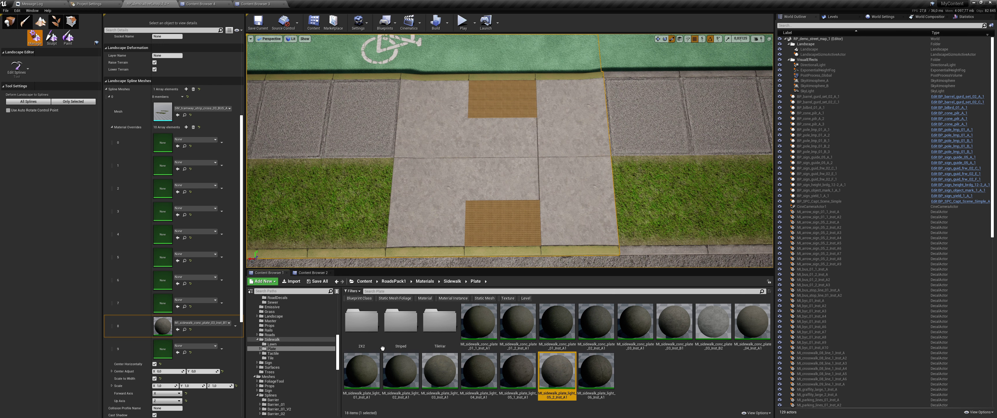
double_click(361, 319)
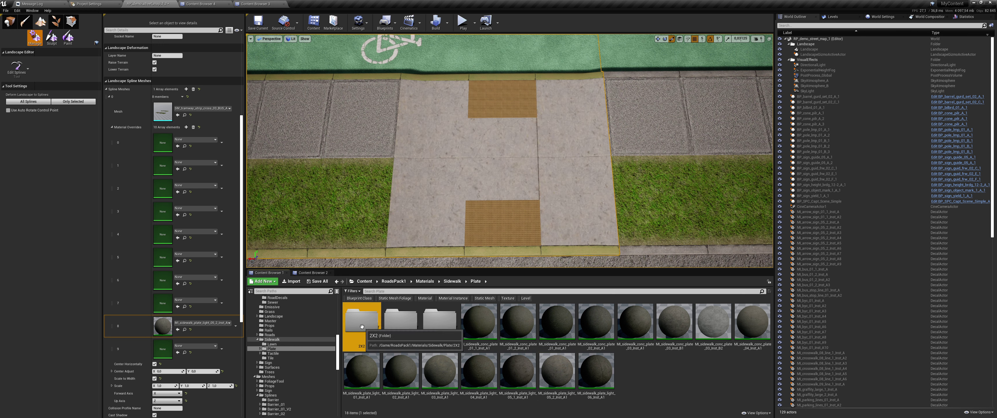
drag(521, 330, 185, 323)
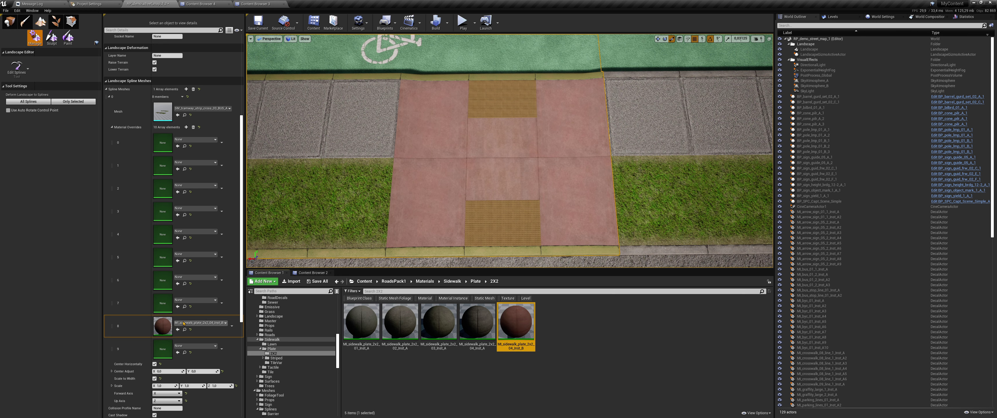
Switch to Place mode and fly out along the road to view the BUS ONLY lanes.
click(10, 22)
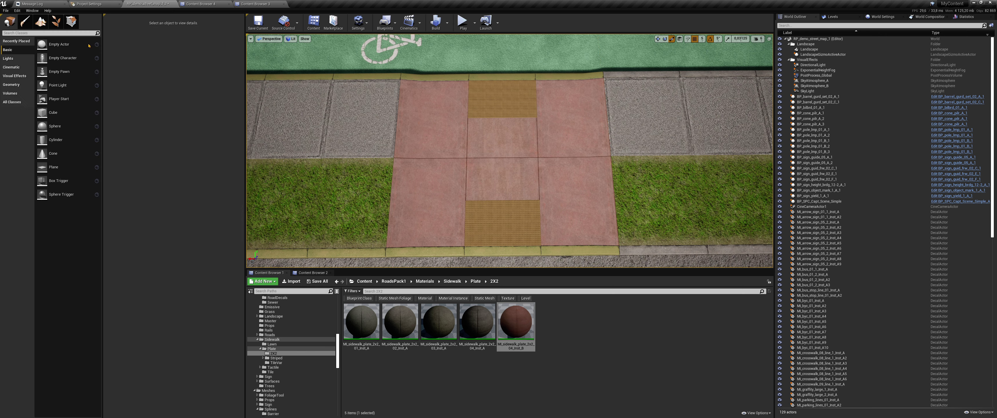
mouse_move(480, 203)
right_down()
mouse_move(539, 110)
mouse_move(482, 82)
right_up()
mouse_move(443, 148)
right_down()
mouse_move(633, 181)
mouse_move(449, 150)
right_up()
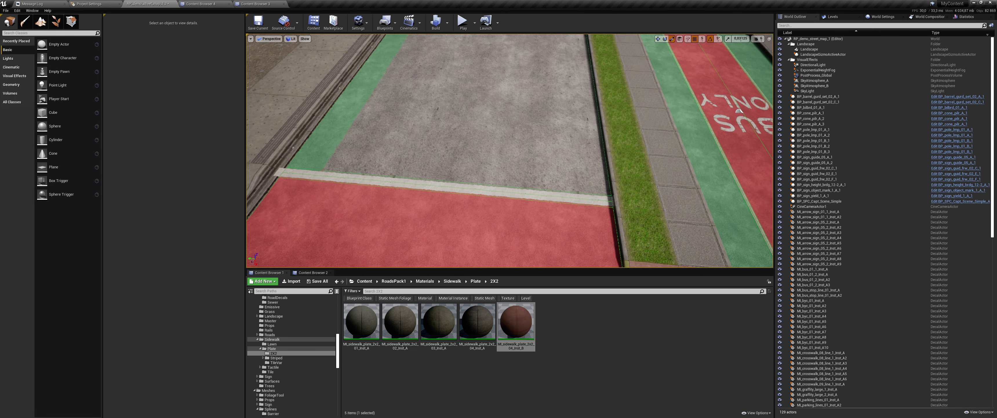
Apply MI_curb_granite_paint_01_1_Inst_B to the curb spline's slot 1, then return to Place mode.
click(52, 31)
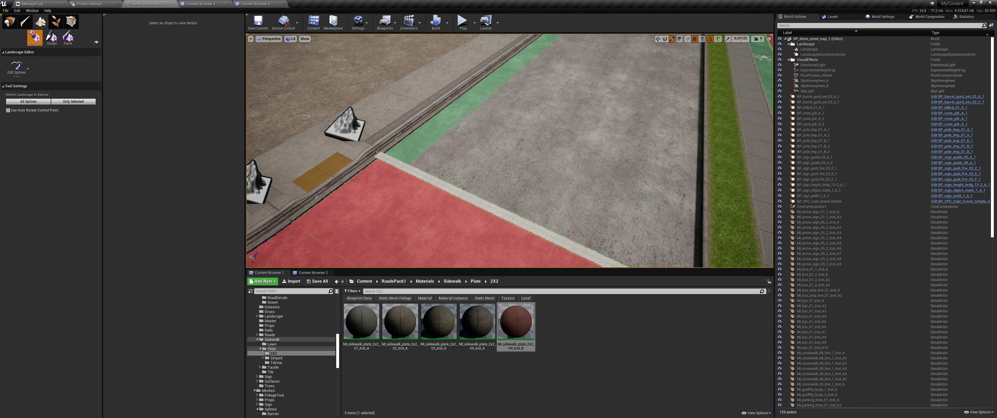
click(186, 211)
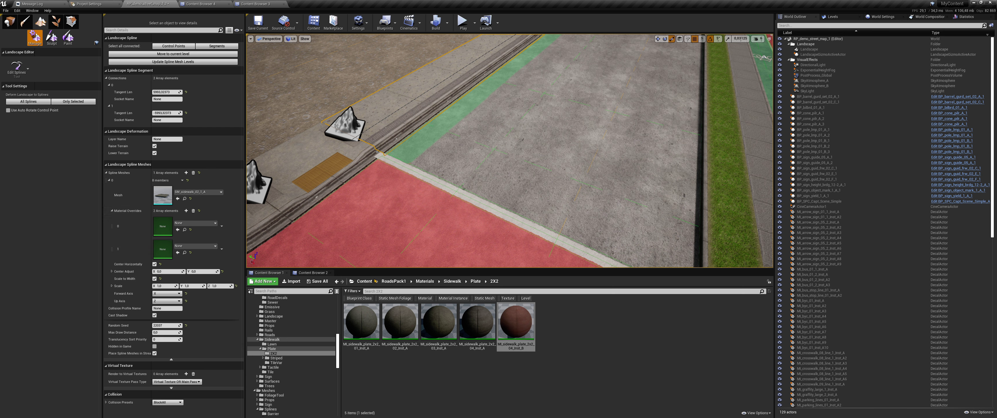
click(428, 285)
double_click(400, 321)
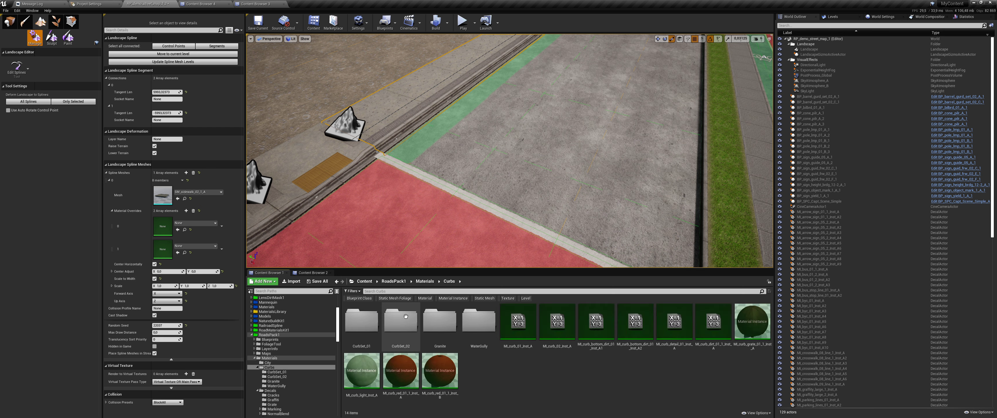
double_click(439, 321)
scroll(439, 321, down, 3)
drag(748, 331, 165, 252)
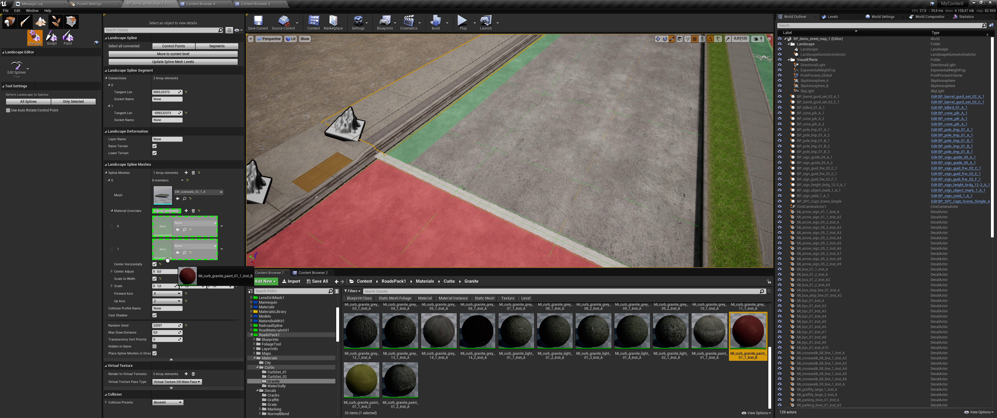
click(9, 22)
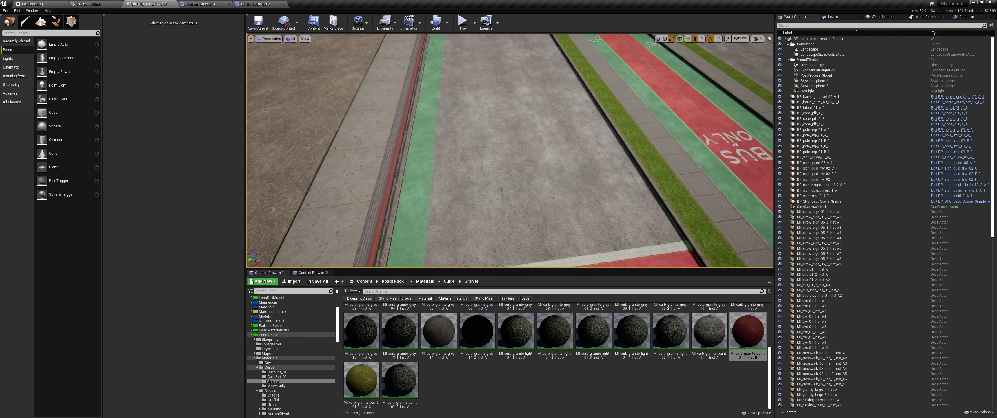
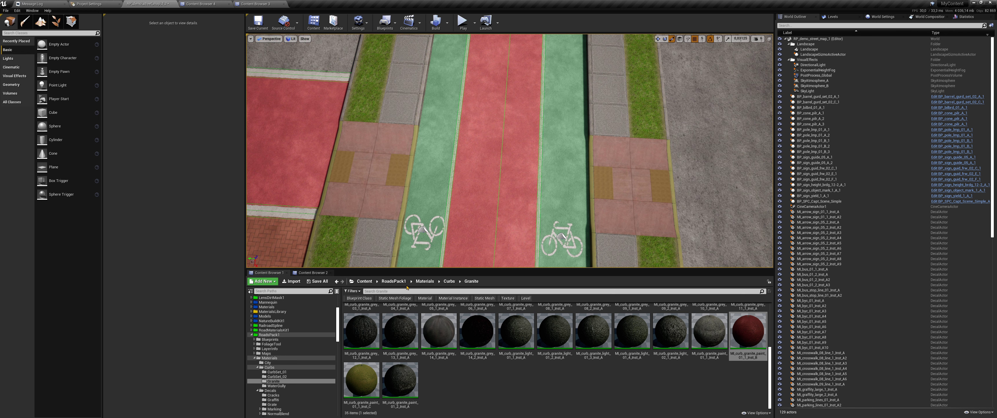
Browse to Materials > Decals > Marking > Crosswalk and drag a crosswalk decal onto the bike lane.
click(421, 282)
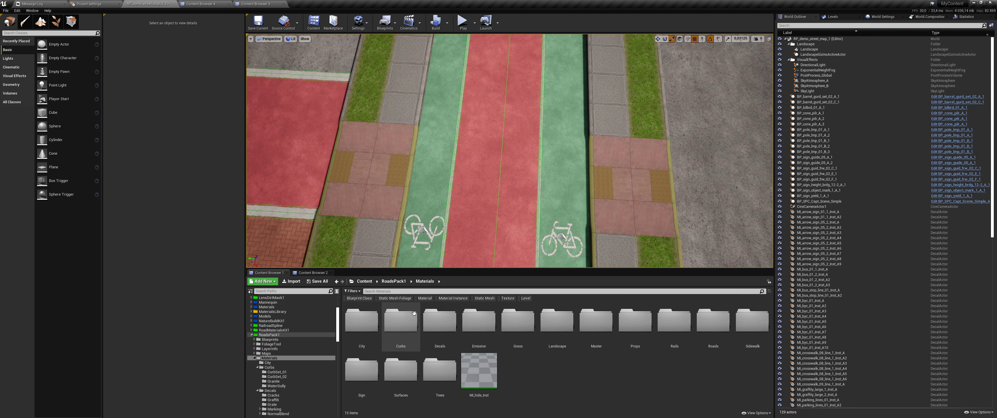
double_click(444, 321)
click(473, 323)
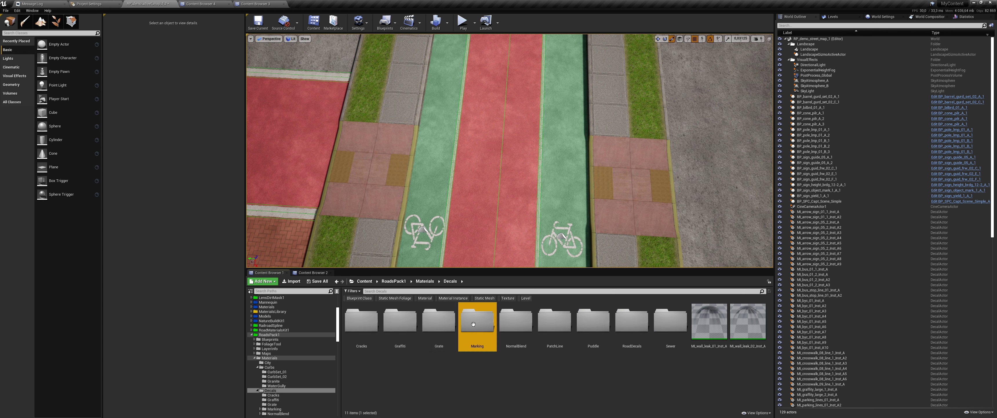
click(361, 320)
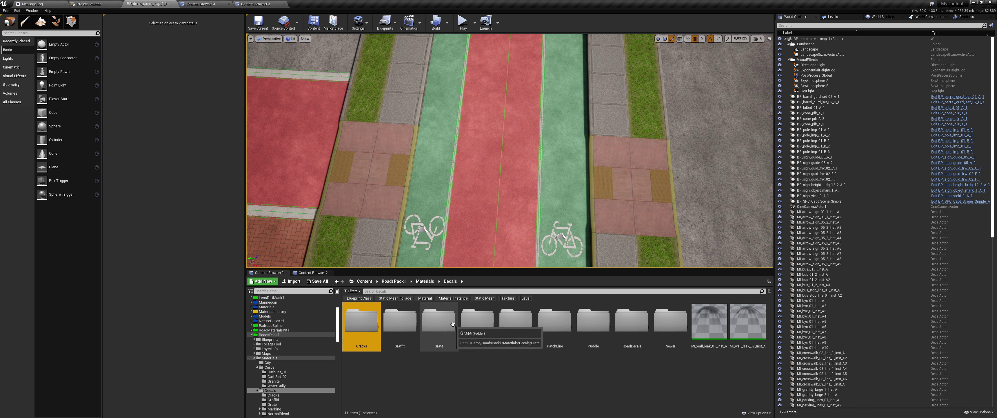
double_click(484, 322)
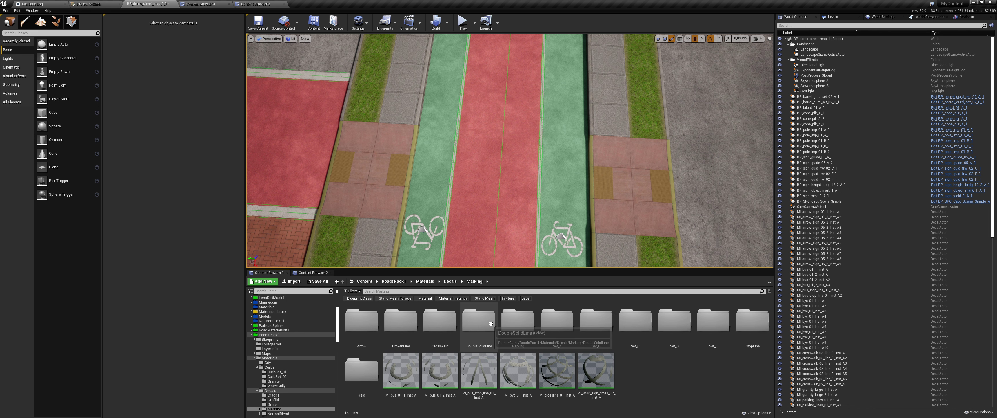
double_click(454, 322)
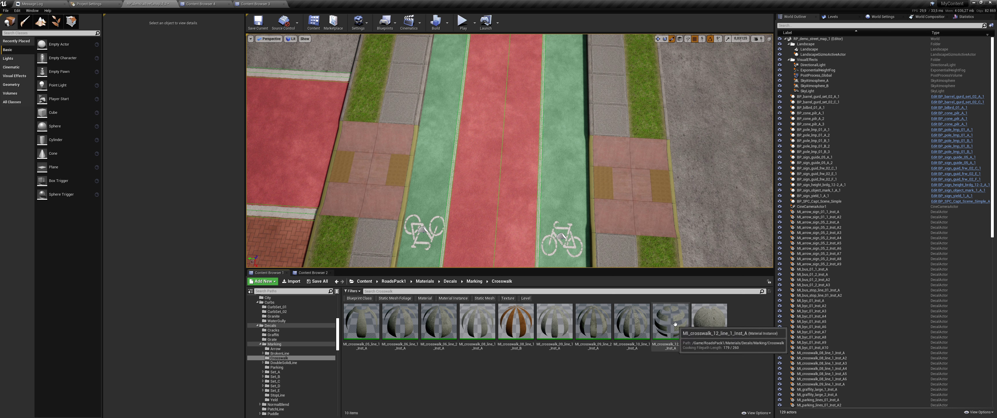
drag(676, 324, 490, 177)
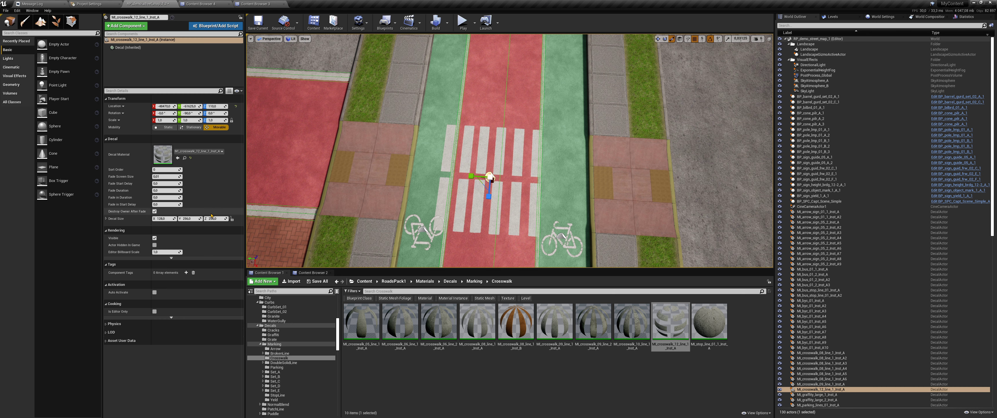
Shorten the crosswalk stripes and try other crosswalk materials, settling on MI_crosswalk_12_line_1_Inst_A.
drag(216, 218, 208, 218)
drag(594, 321, 166, 159)
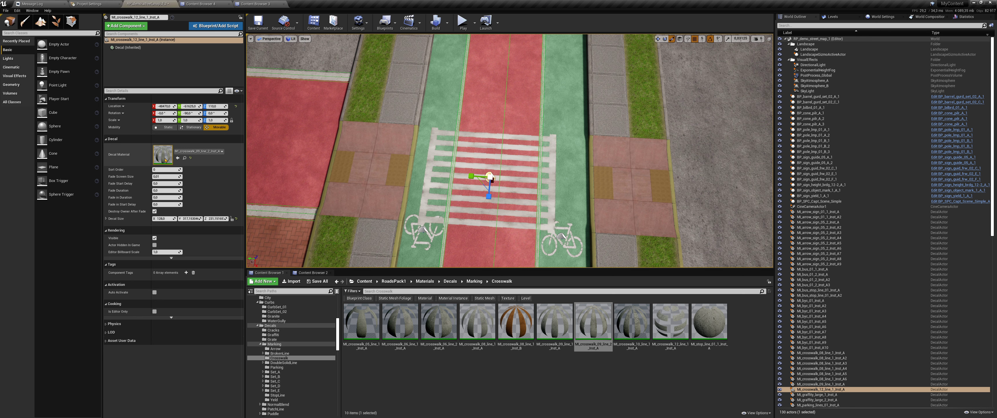
drag(478, 322, 165, 160)
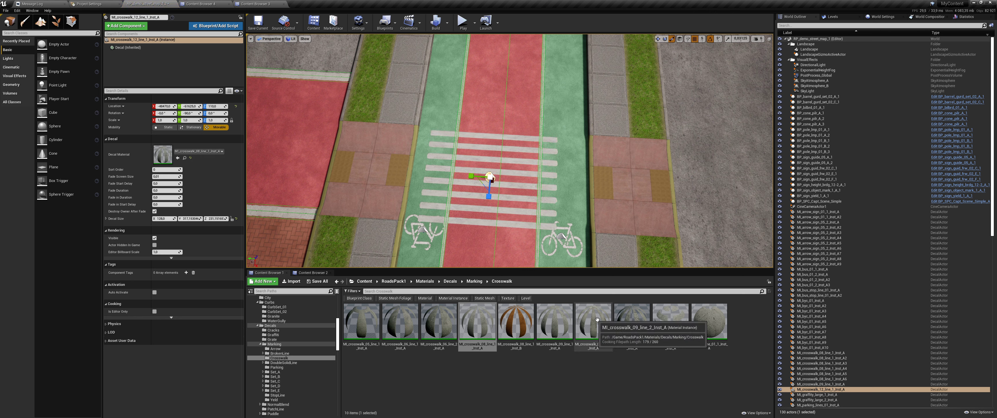
mouse_move(671, 322)
mouse_down()
mouse_move(180, 207)
mouse_move(182, 155)
mouse_up()
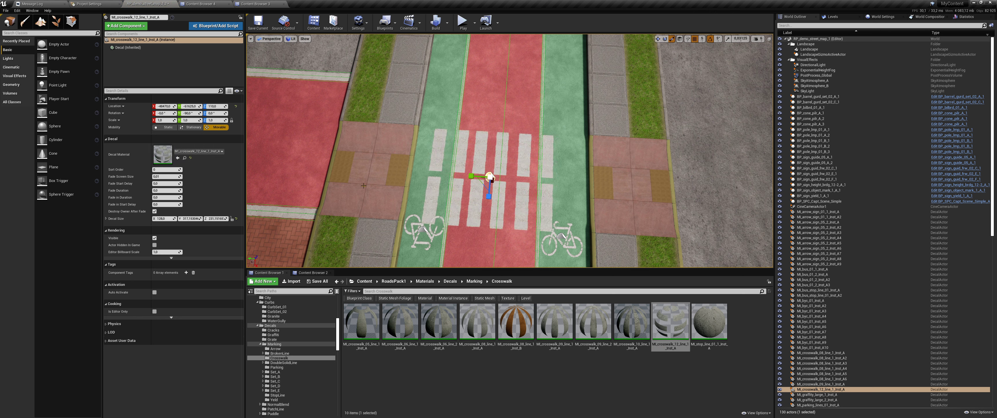
key(f)
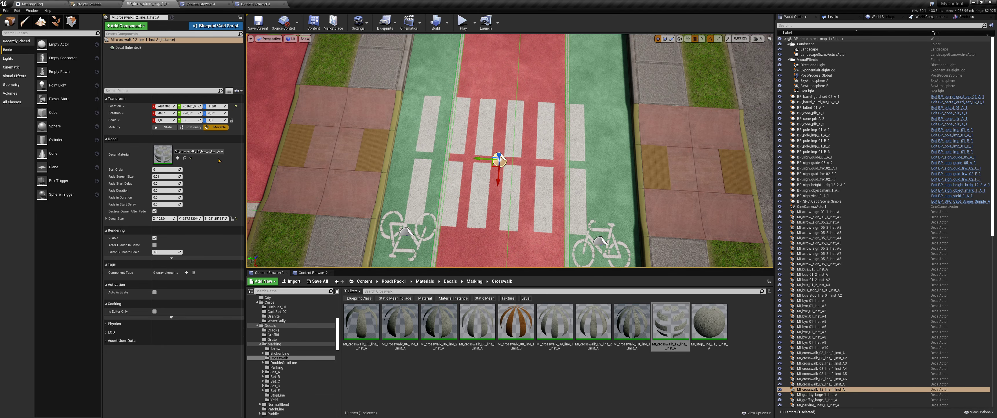
Fine-tune the crosswalk's Decal Size stripe length and nudge it slightly along Y.
mouse_move(214, 218)
mouse_down()
mouse_move(233, 218)
mouse_move(209, 218)
mouse_up()
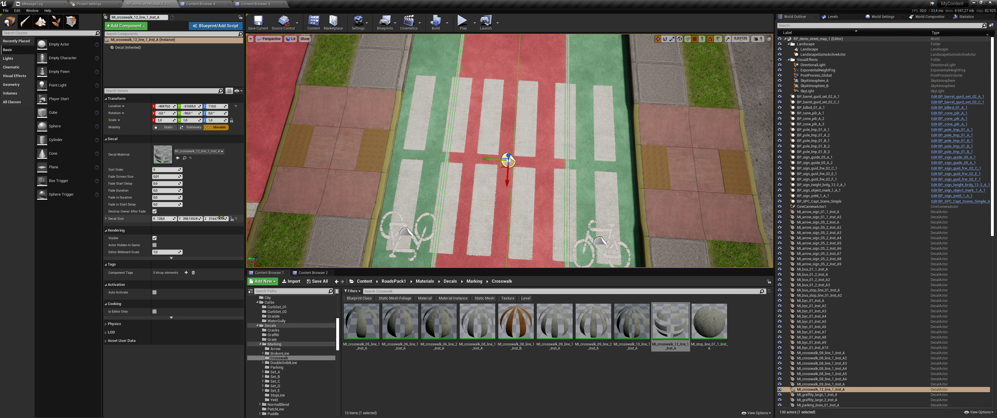
drag(222, 219, 183, 218)
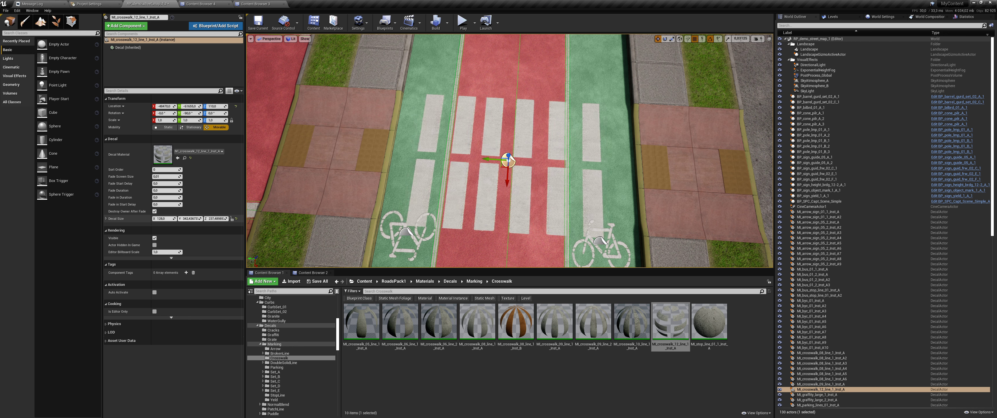
drag(492, 157, 489, 157)
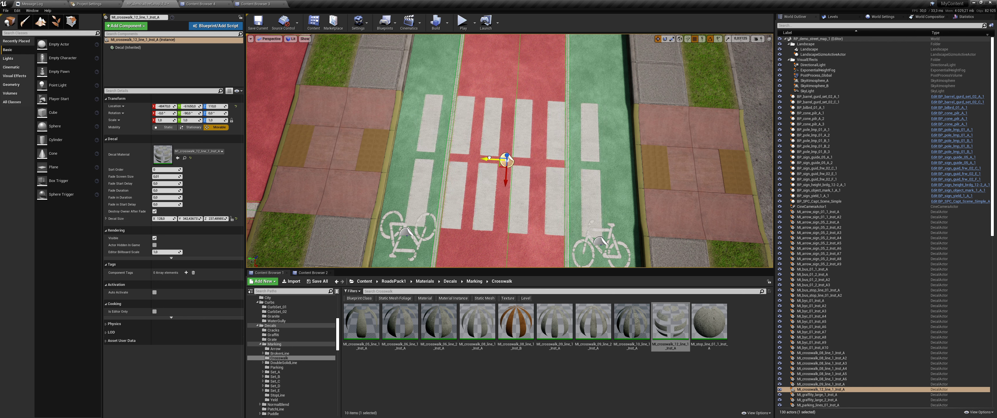
drag(215, 218, 188, 218)
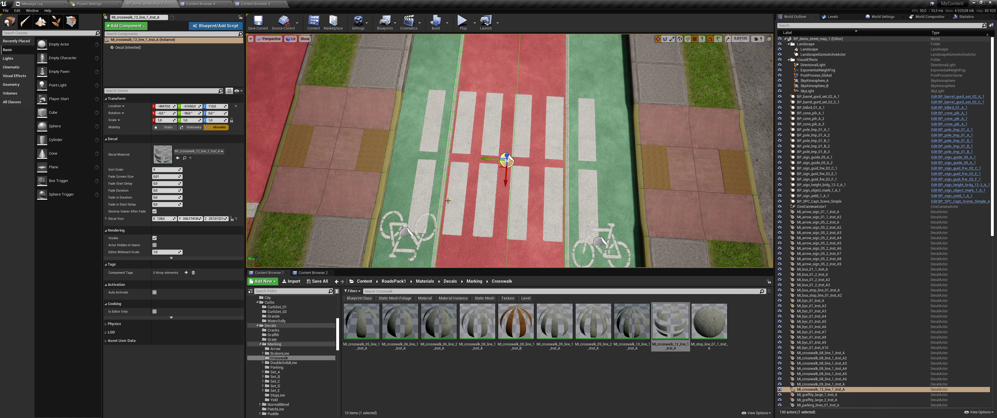
mouse_move(448, 201)
right_down()
mouse_move(538, 187)
mouse_move(511, 136)
right_up()
click(537, 187)
Inspect the bike-lane markings and where the lanes meet the concrete, ending in Landscape mode.
click(41, 23)
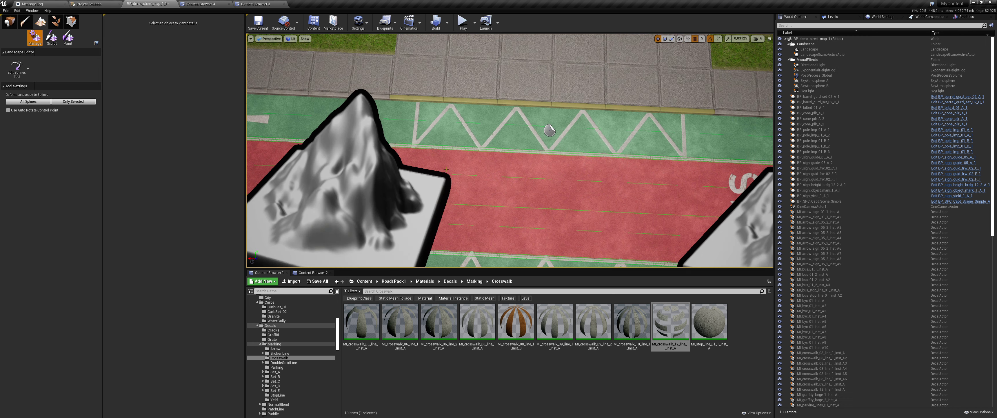
mouse_move(444, 165)
right_down()
mouse_move(445, 151)
mouse_move(474, 155)
right_up()
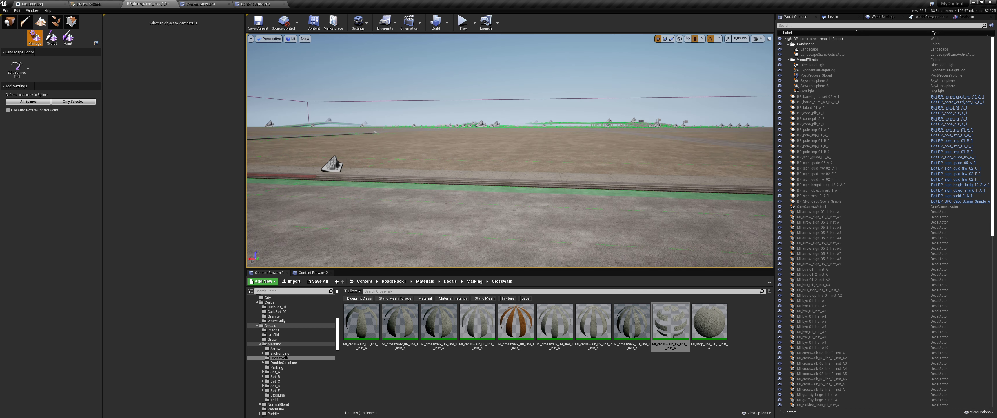
right_drag(507, 118, 507, 140)
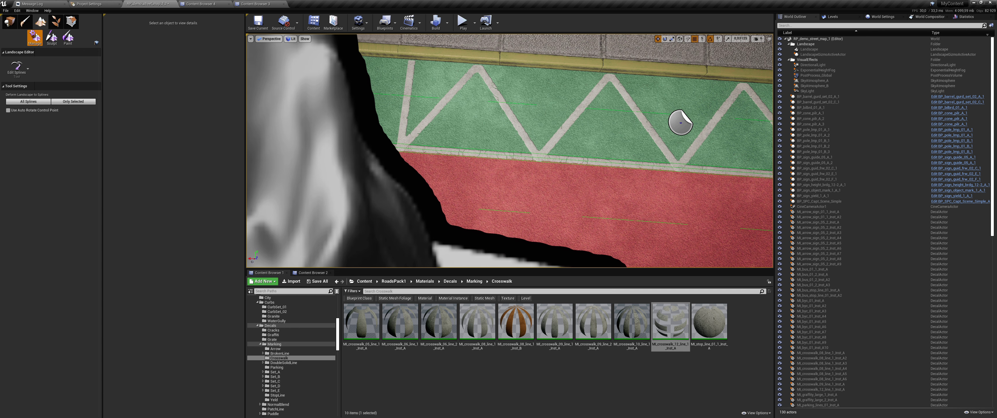
key(shift+1)
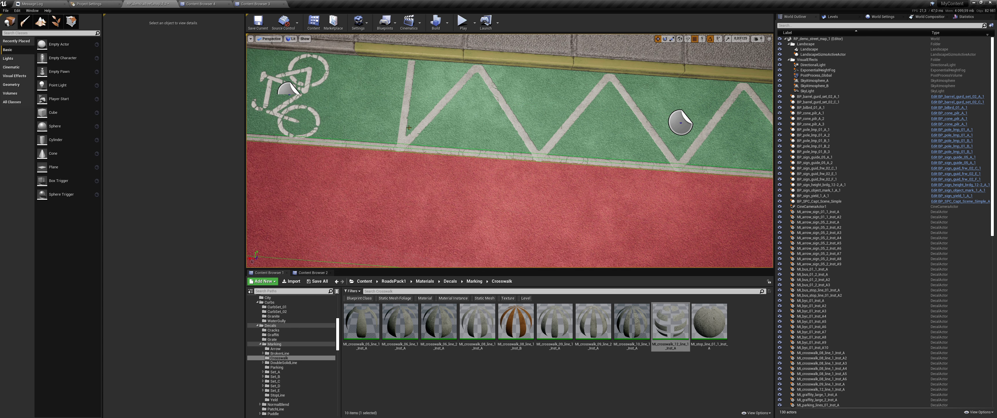
scroll(560, 190, down, 5)
drag(560, 191, 410, 129)
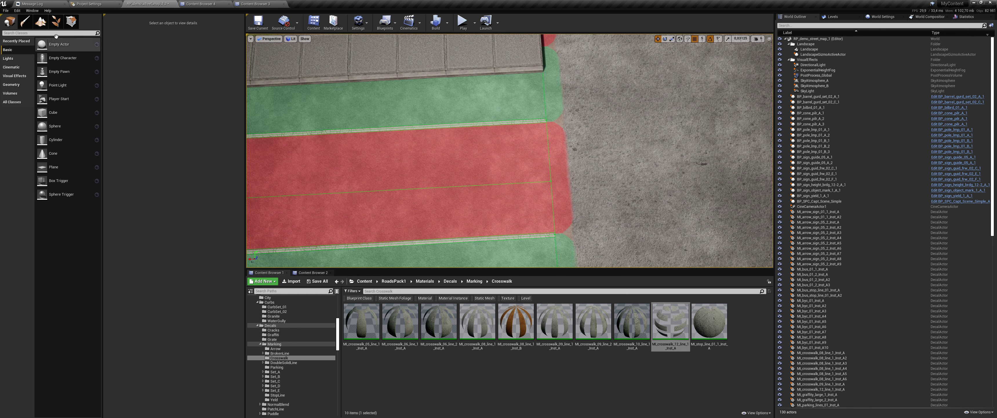
click(44, 22)
right_drag(509, 151, 510, 151)
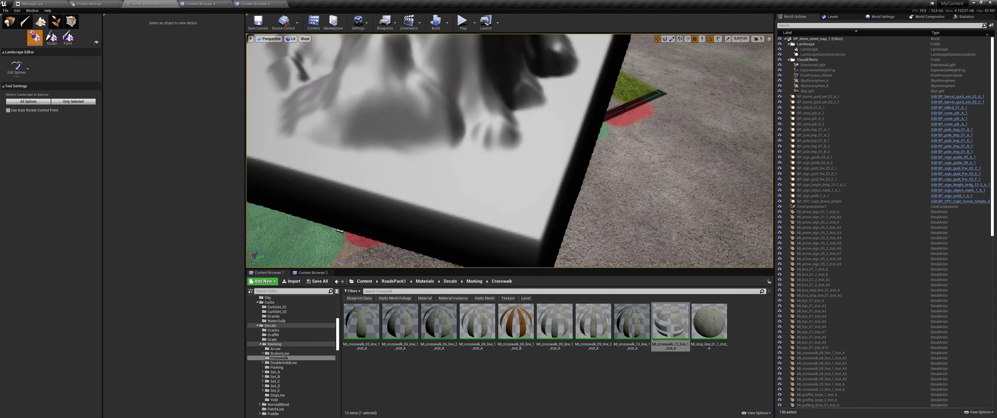
Select all connected spline control points, set grid snap to 50, and move them 600 units along Y.
click(432, 56)
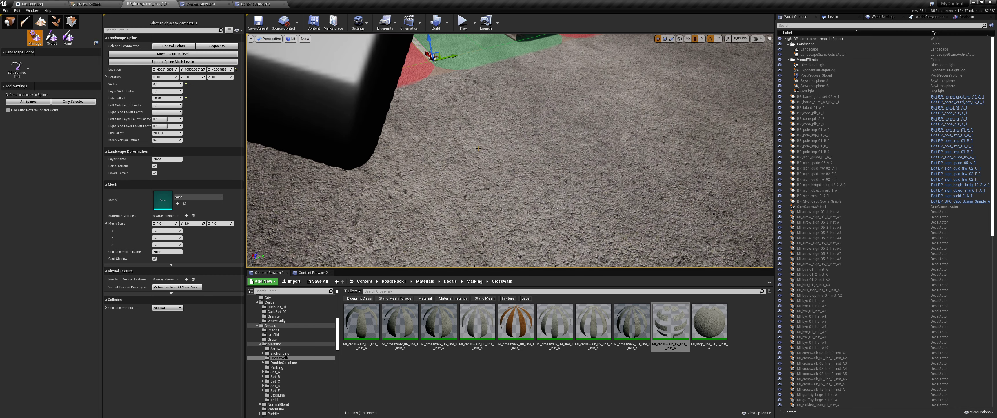
key(f)
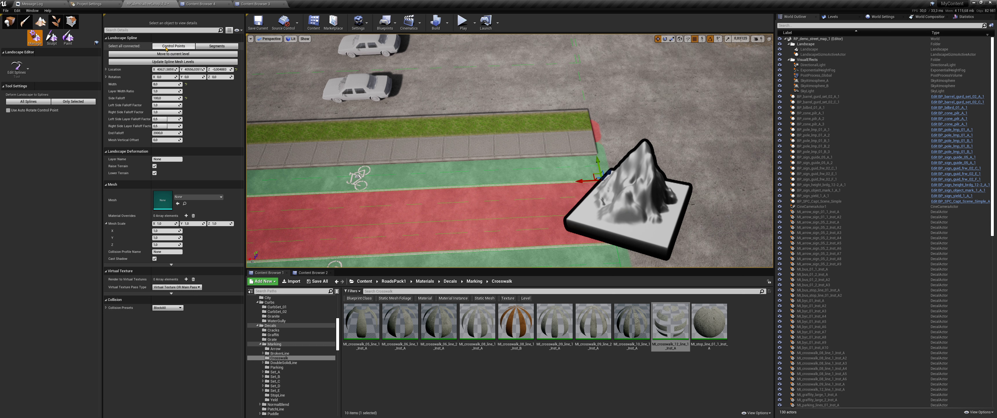
click(174, 46)
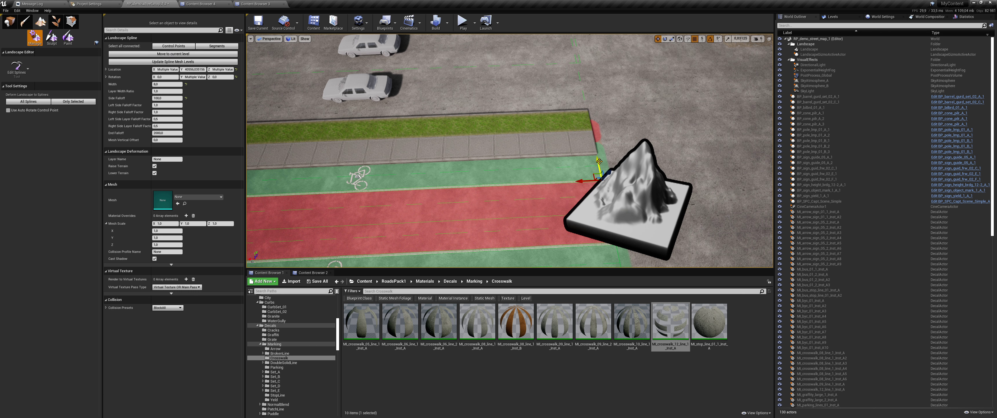
click(702, 39)
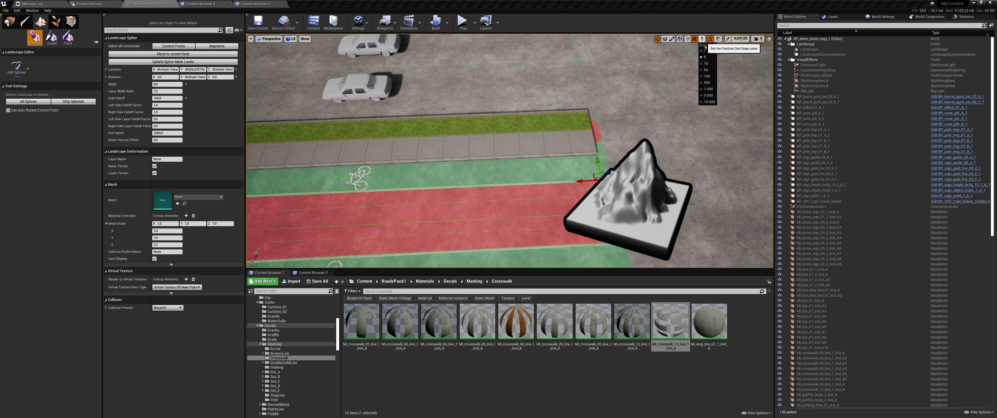
click(709, 70)
drag(598, 163, 569, 91)
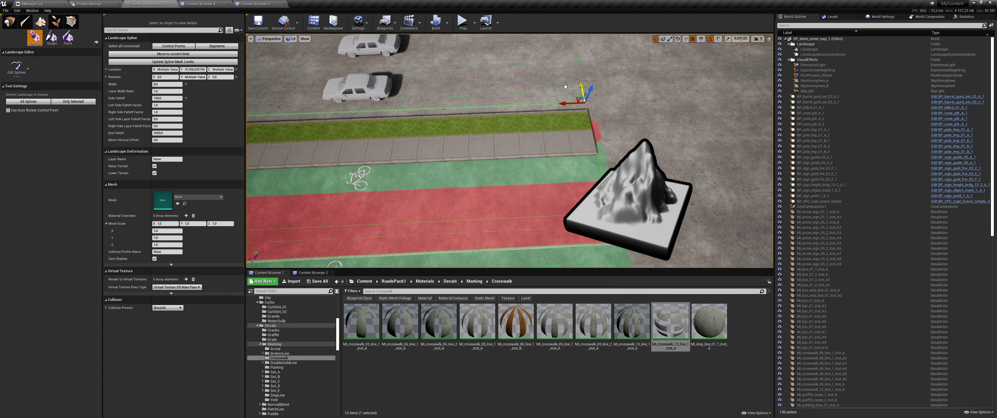
right_drag(566, 87, 498, 134)
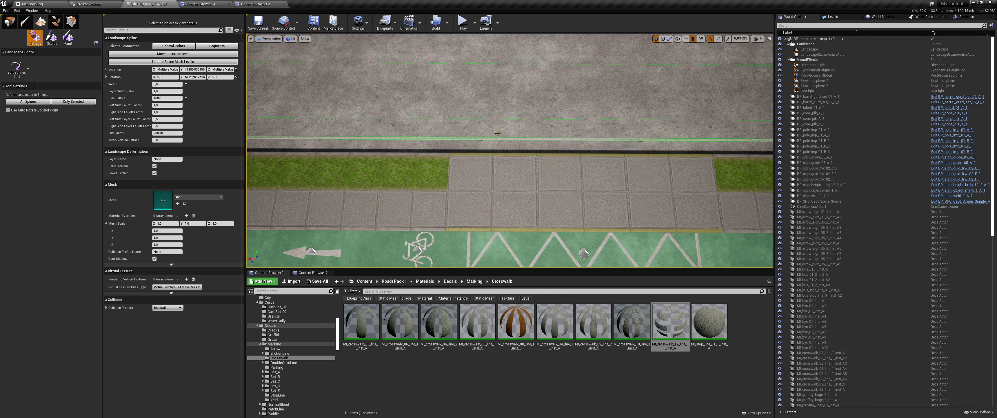
click(312, 250)
right_drag(312, 250, 439, 264)
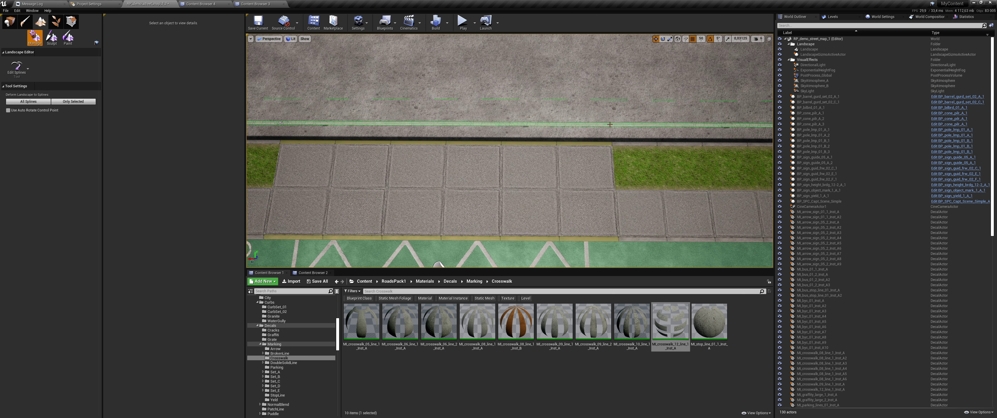
Add a material override to the sidewalk-edge spline segment using MI_mark_line_set_D_02_2_Inst_A from Marking > Set_D > Decal.
click(551, 124)
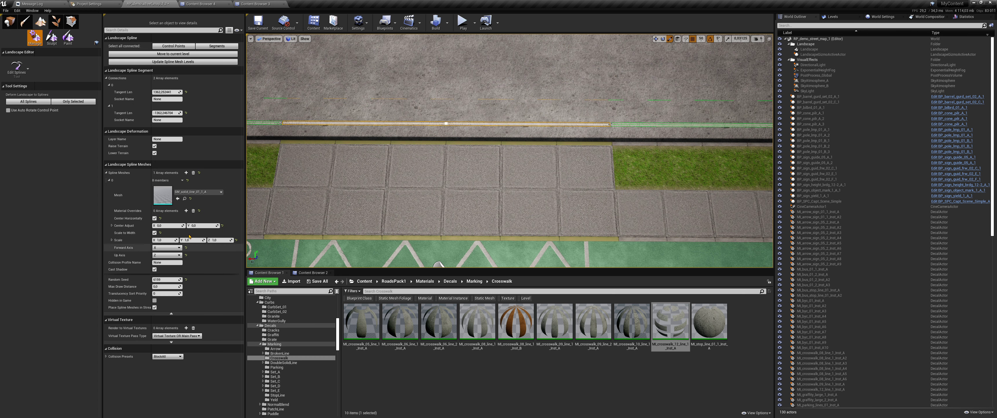
click(186, 210)
click(425, 280)
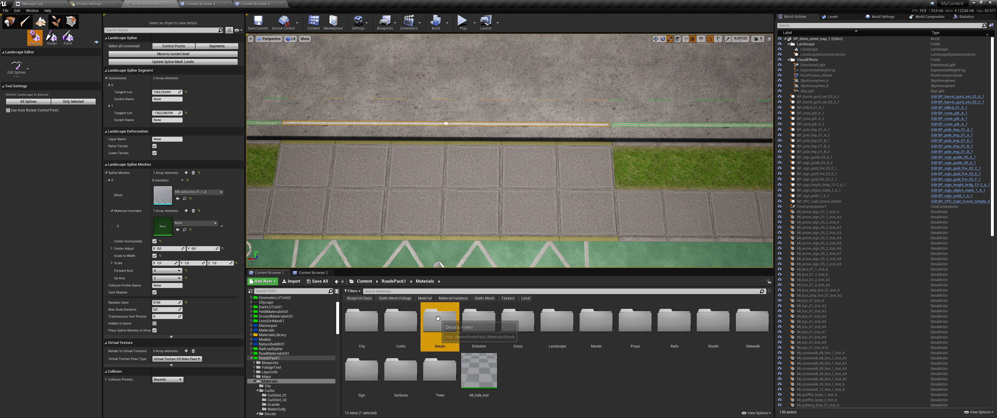
double_click(445, 318)
double_click(479, 319)
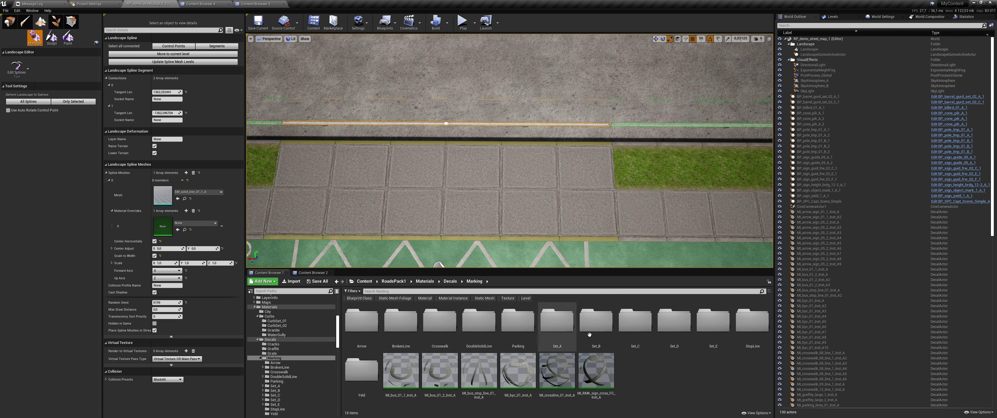
double_click(659, 339)
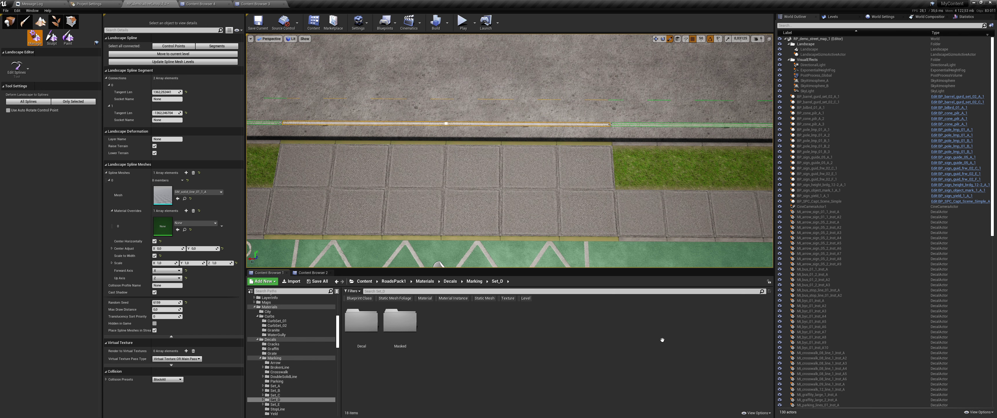
double_click(362, 325)
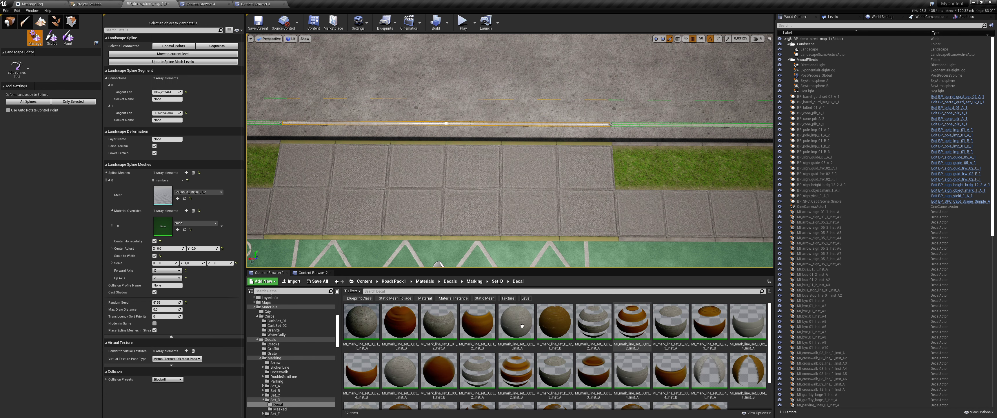
drag(520, 335, 177, 232)
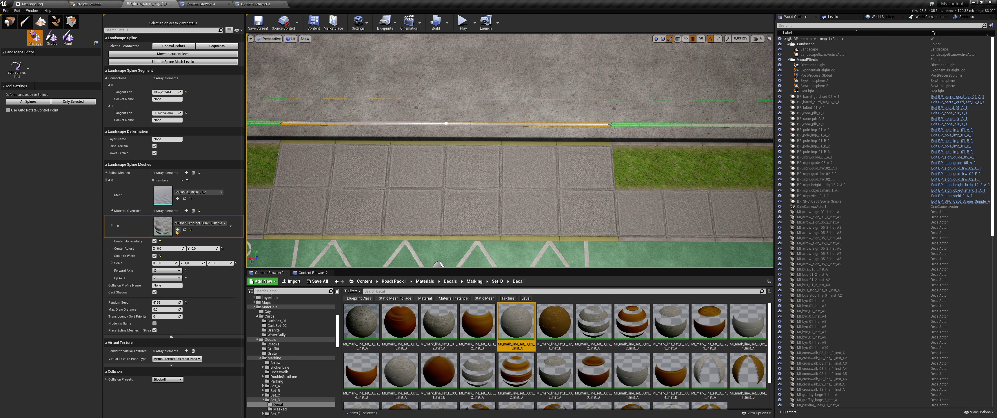
drag(593, 321, 177, 229)
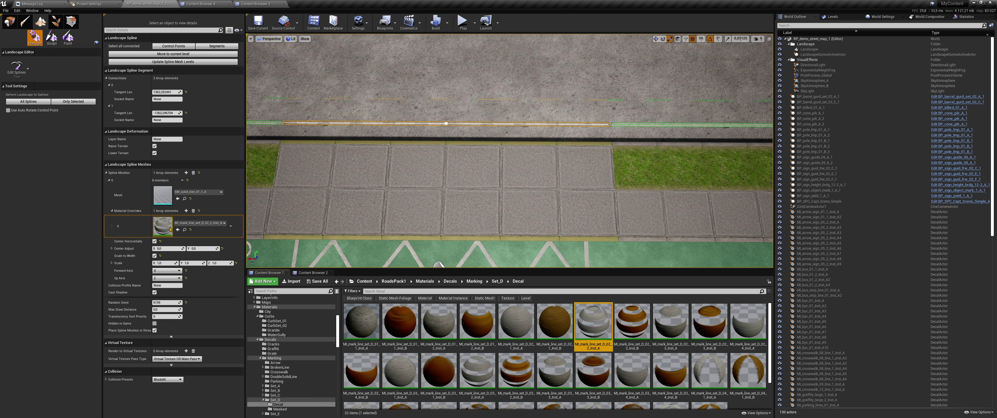
click(169, 46)
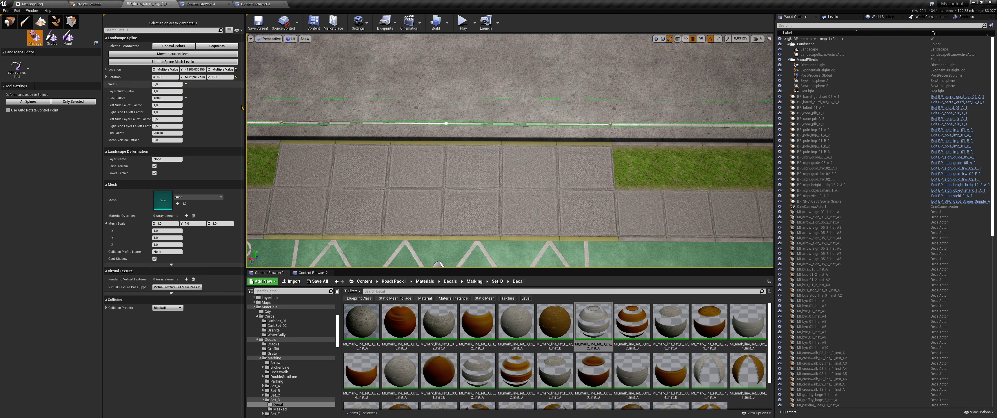
Shift the spline control point 50 units along Y and view the green lane's zigzag markings.
right_drag(568, 154, 455, 127)
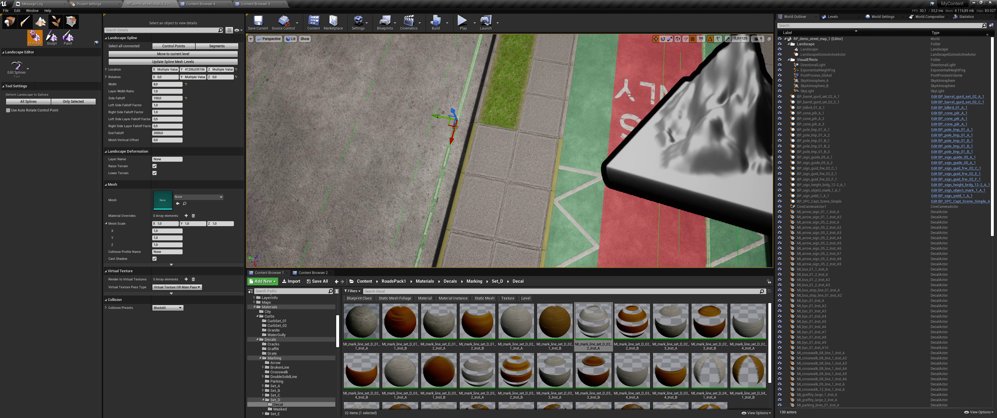
drag(577, 145, 589, 148)
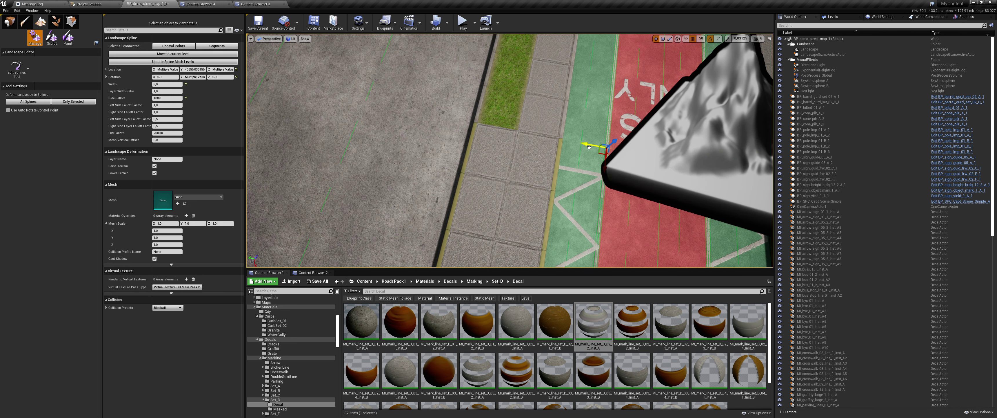
mouse_move(542, 172)
right_down()
mouse_move(620, 178)
mouse_move(597, 170)
right_up()
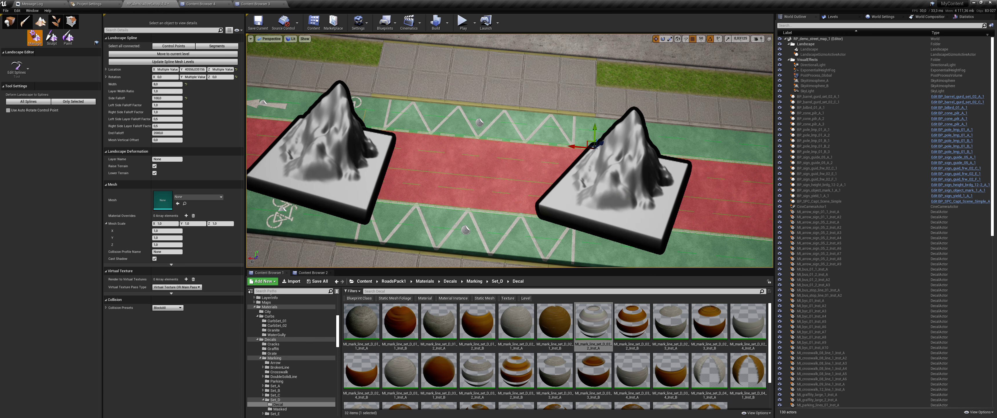
right_drag(596, 171, 581, 167)
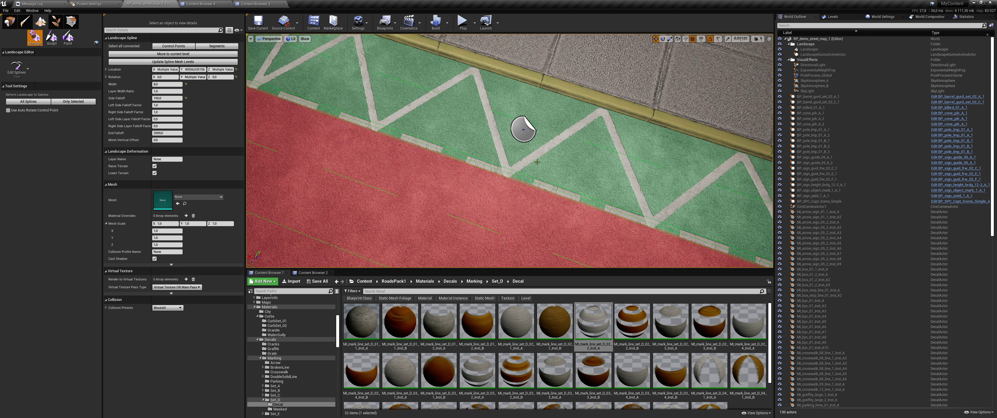
right_drag(532, 185, 562, 185)
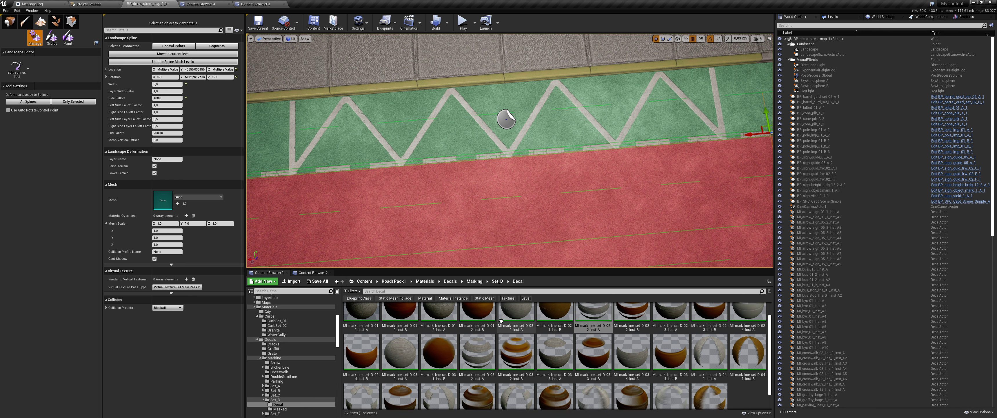
drag(685, 332, 683, 328)
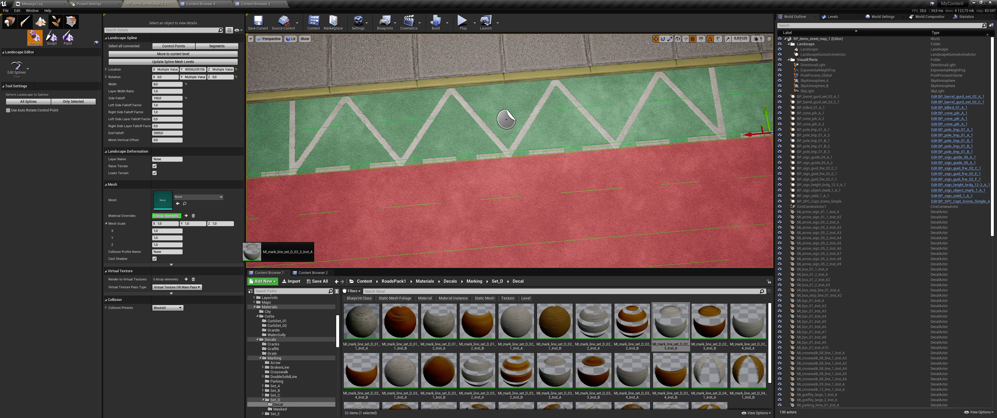
click(228, 48)
Inspect the tramway strip segment in the red lane and a control point on the green zigzag strip.
click(484, 245)
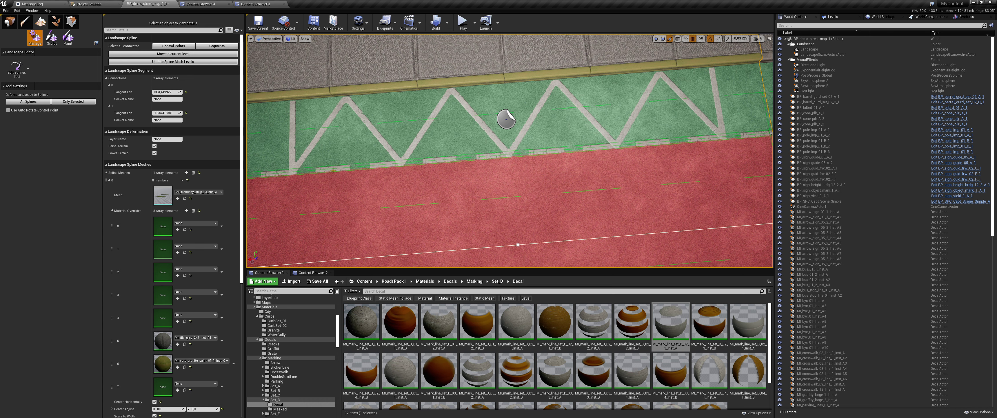
right_drag(367, 190, 366, 190)
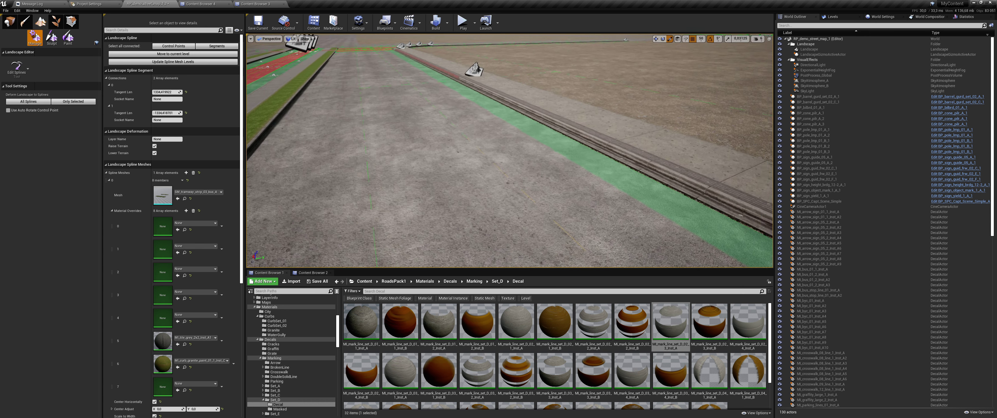
right_drag(444, 137, 444, 136)
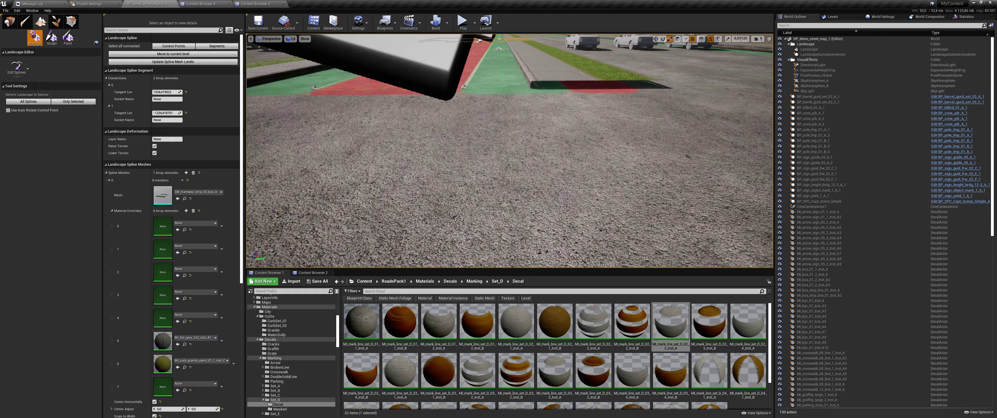
click(448, 124)
key(f)
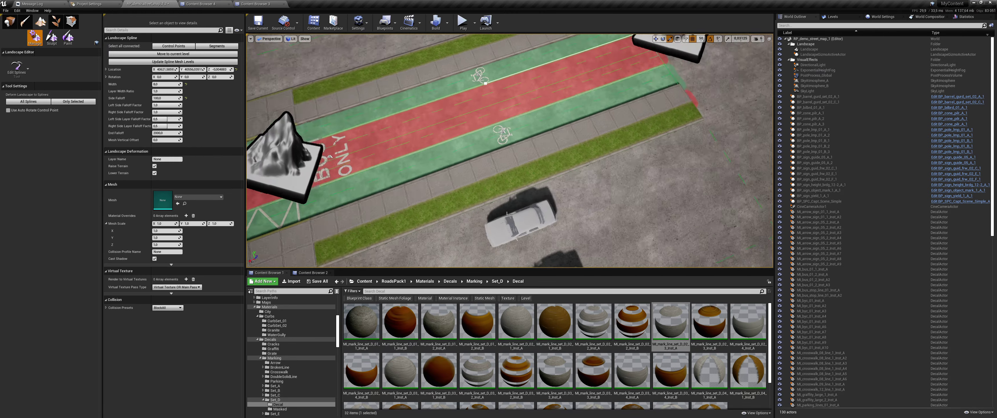
right_drag(448, 124, 448, 124)
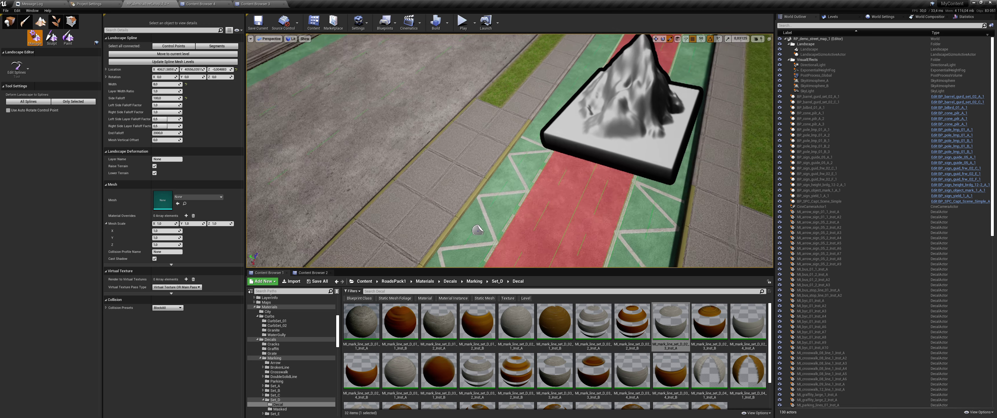
In Place mode, review the bus lane, crosswalk and the curb corner's tactile paving, then re-enter spline editing.
click(20, 27)
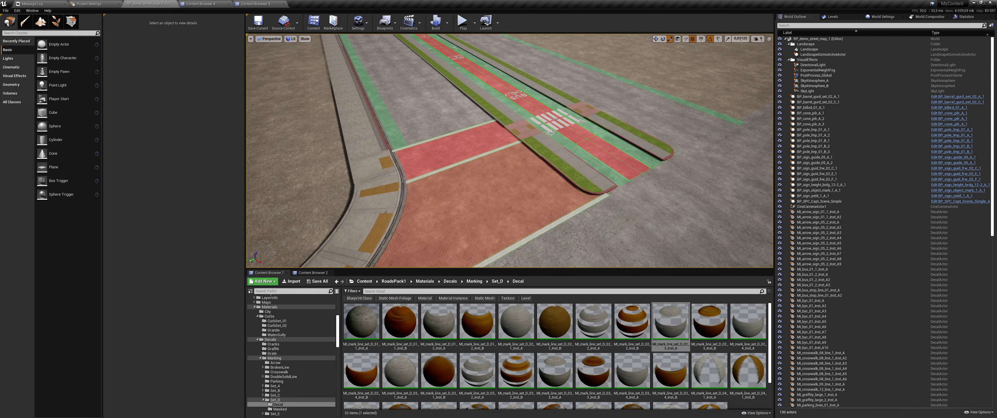
right_drag(509, 151, 510, 151)
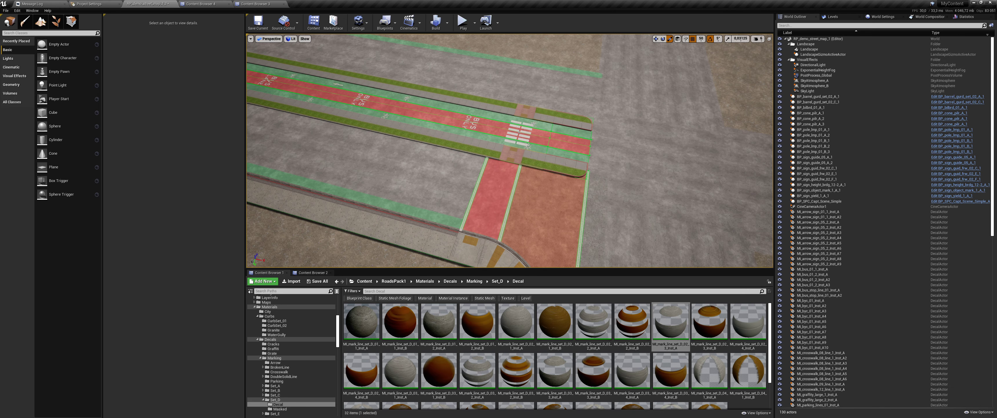
right_drag(510, 151, 663, 150)
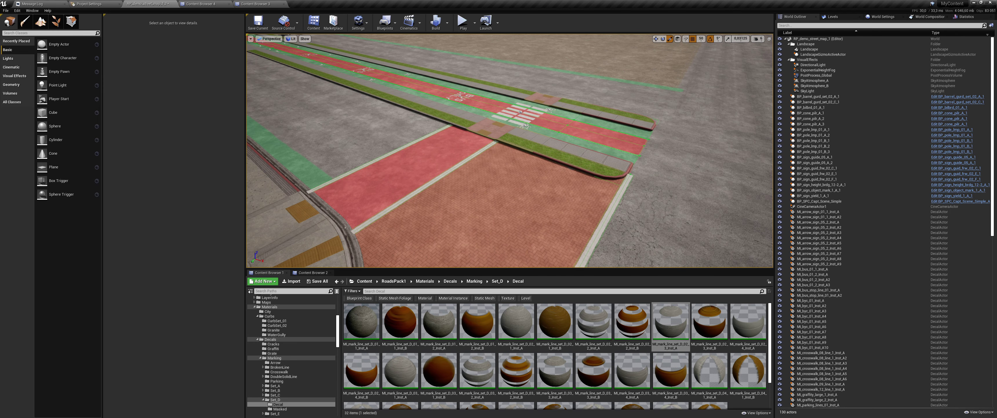
right_drag(467, 75, 467, 75)
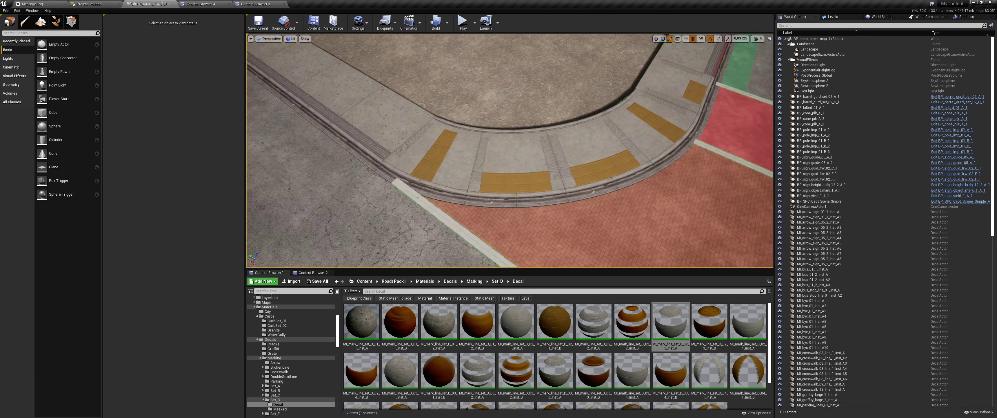
click(41, 21)
Add a material override with MI_sidewalk_plate_2x2_04_Inst_B to the first curb-corner sidewalk segment.
right_drag(599, 153, 600, 152)
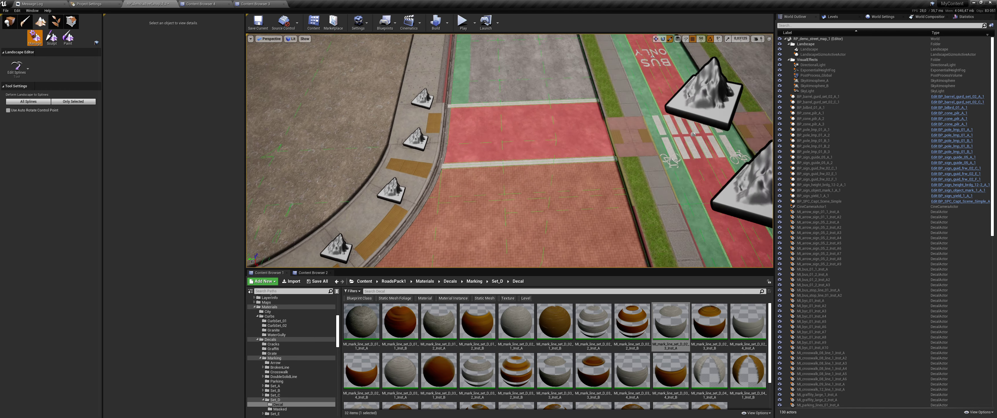
click(599, 152)
scroll(166, 187, down, 3)
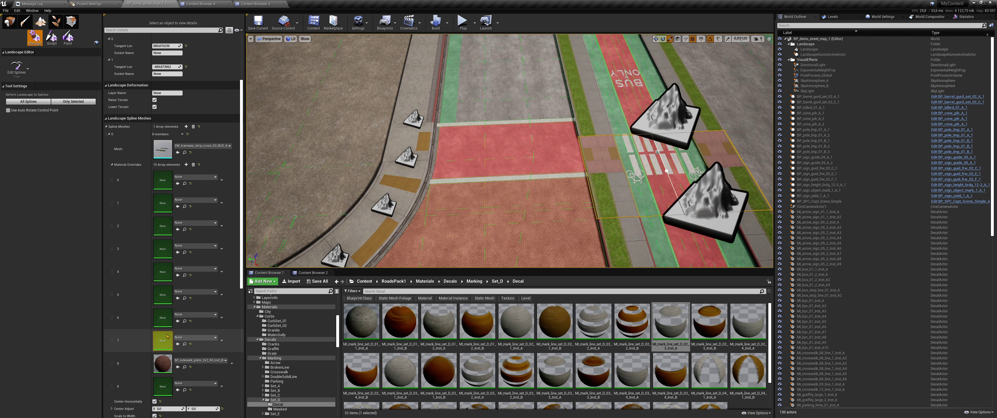
click(184, 367)
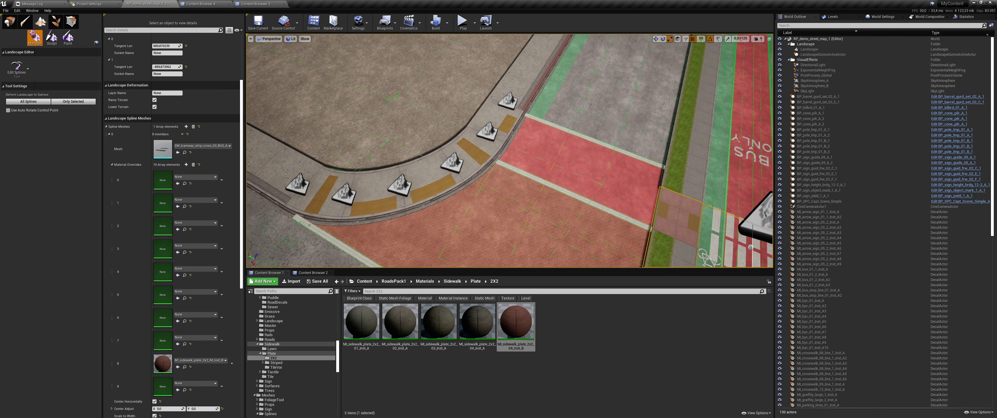
click(320, 207)
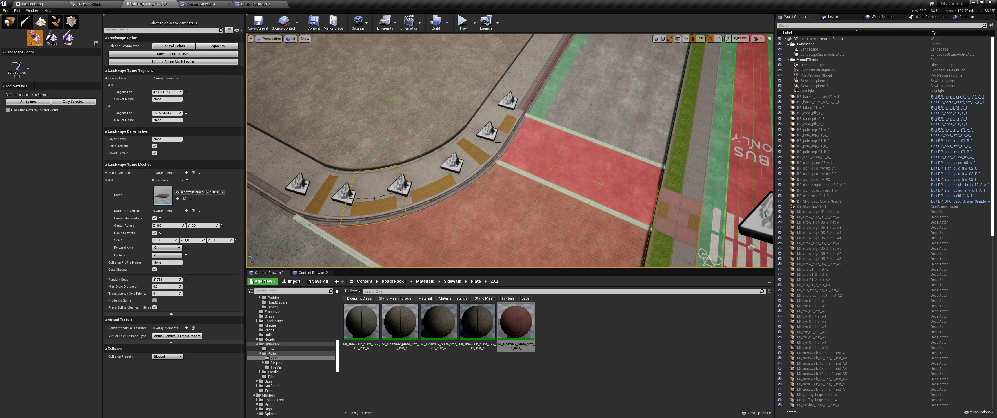
click(186, 210)
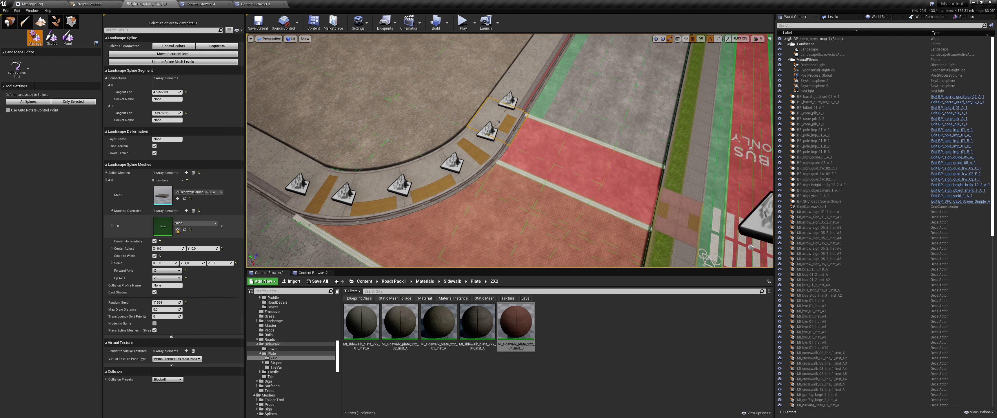
click(177, 229)
Apply MI_sidewalk_plate_2x2_04_Inst_B overrides to the next and upper-left curved sidewalk segments.
click(470, 147)
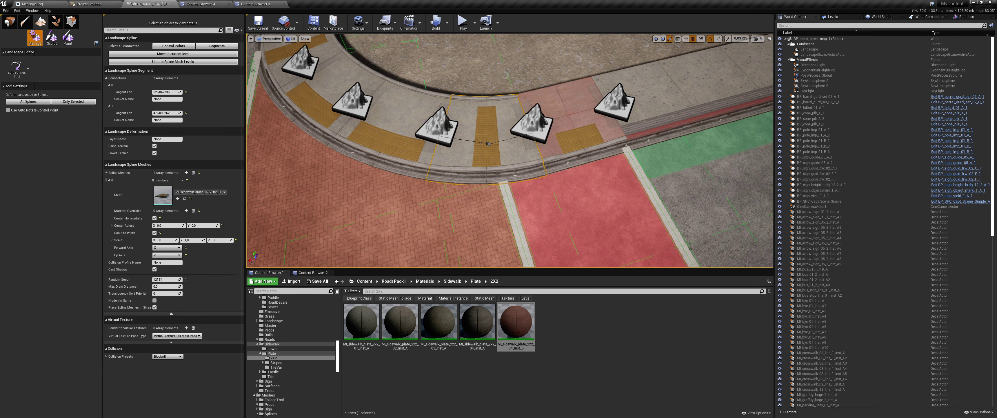
click(187, 210)
click(178, 229)
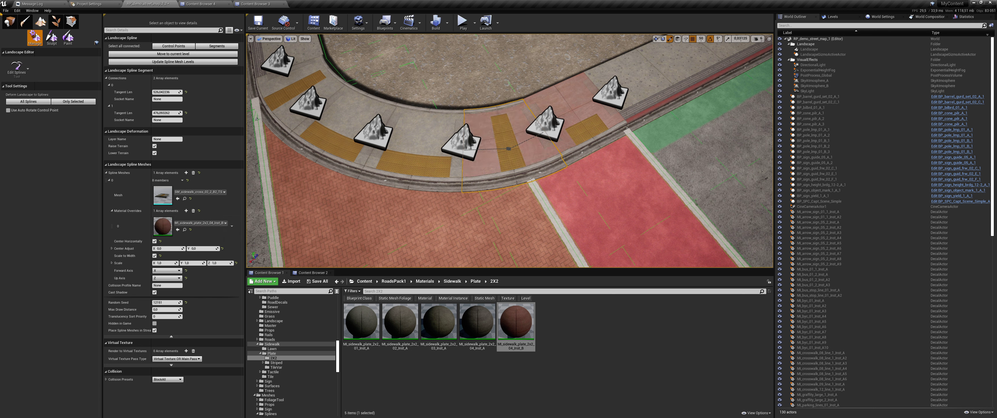
click(299, 75)
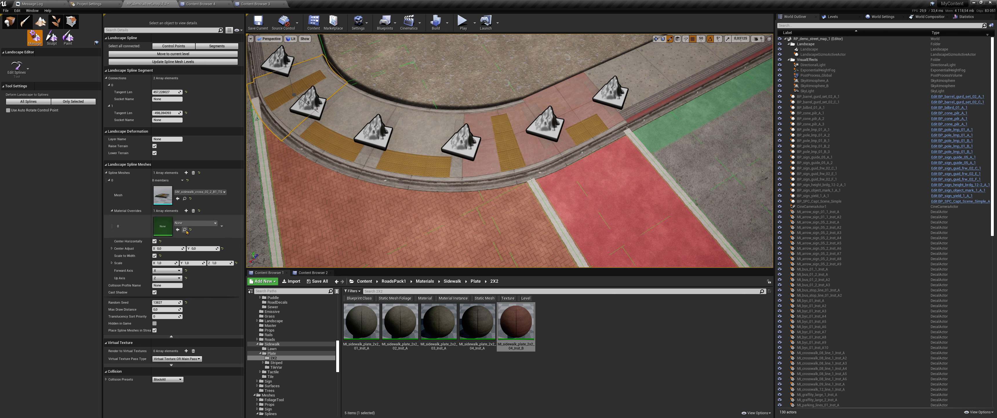
click(178, 230)
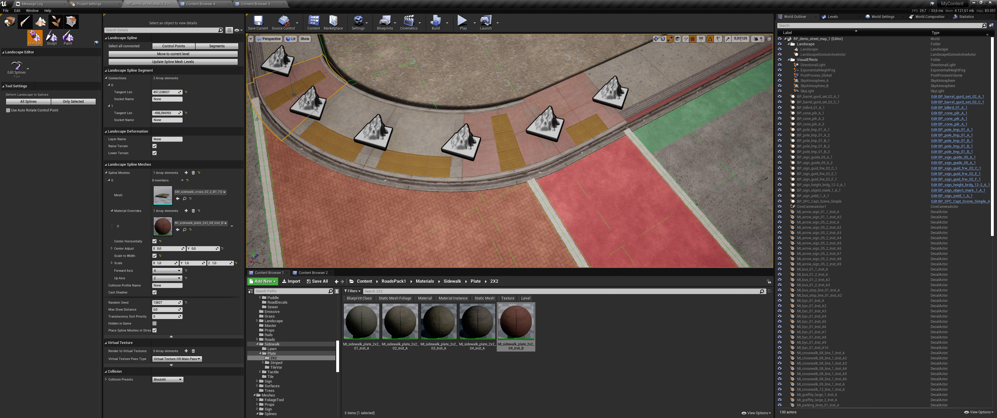
key(shift+1)
mouse_move(295, 95)
right_down()
mouse_move(547, 204)
mouse_move(465, 186)
right_up()
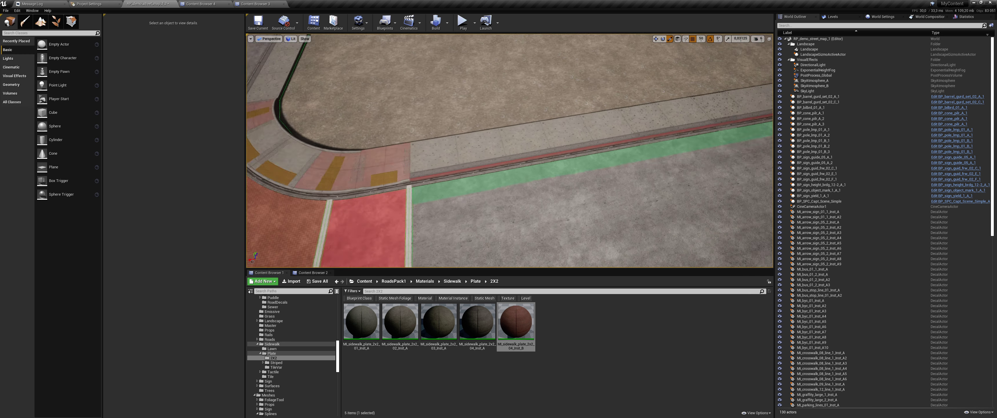
Set the sidewalk spline segment's Mesh to SM_sidewalk_lawn_02_1_A from Sidewalk_02/Lawn, after trying other lawn meshes.
click(46, 25)
right_drag(541, 174, 497, 196)
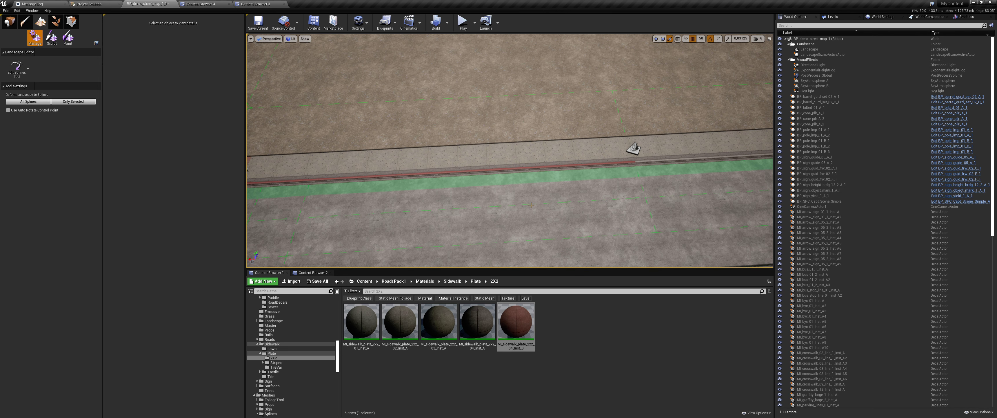
click(443, 160)
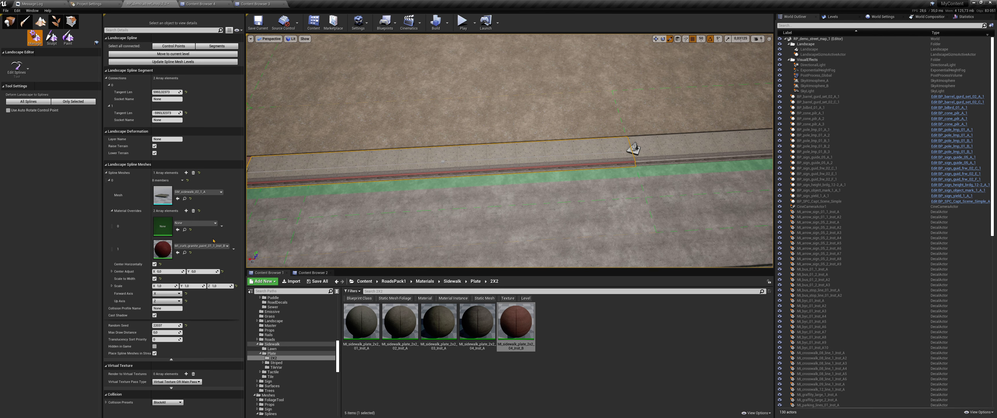
click(184, 198)
click(474, 280)
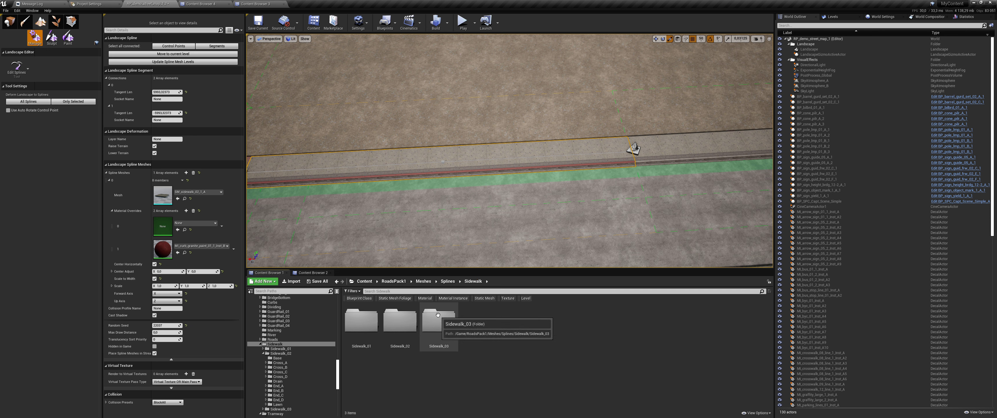
double_click(403, 321)
double_click(748, 322)
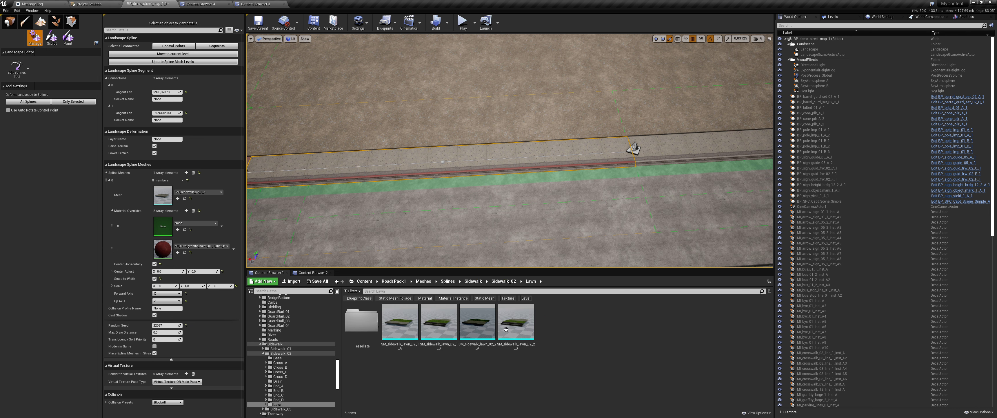
drag(448, 329, 163, 195)
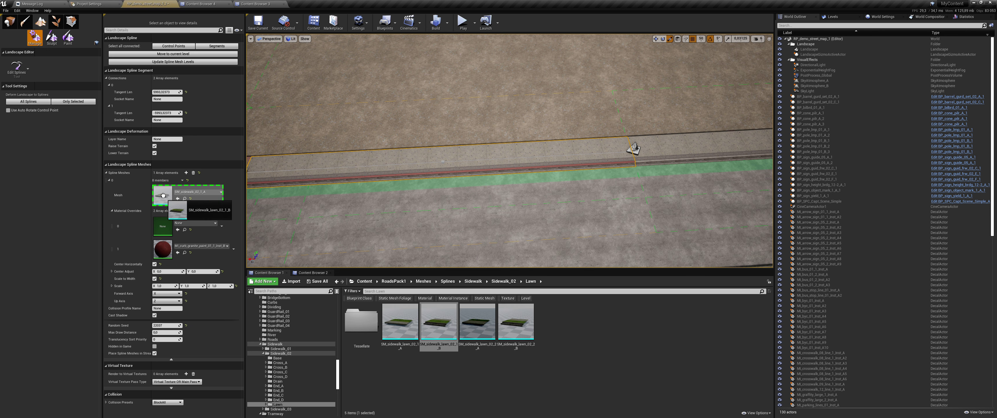
drag(516, 322, 200, 192)
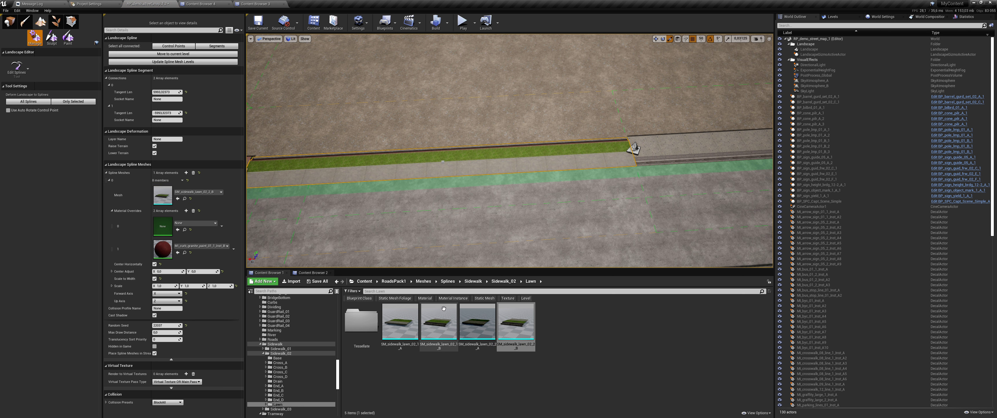
drag(400, 322, 168, 197)
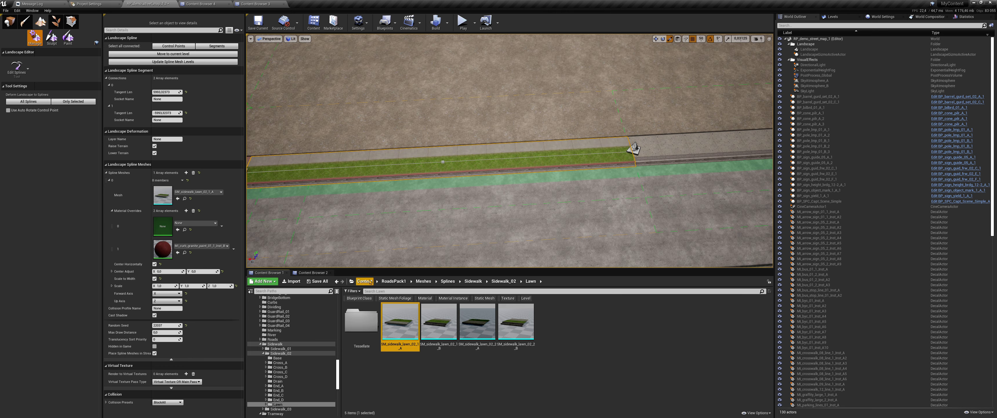
mouse_move(426, 195)
middle_down()
mouse_move(581, 155)
mouse_move(580, 101)
middle_up()
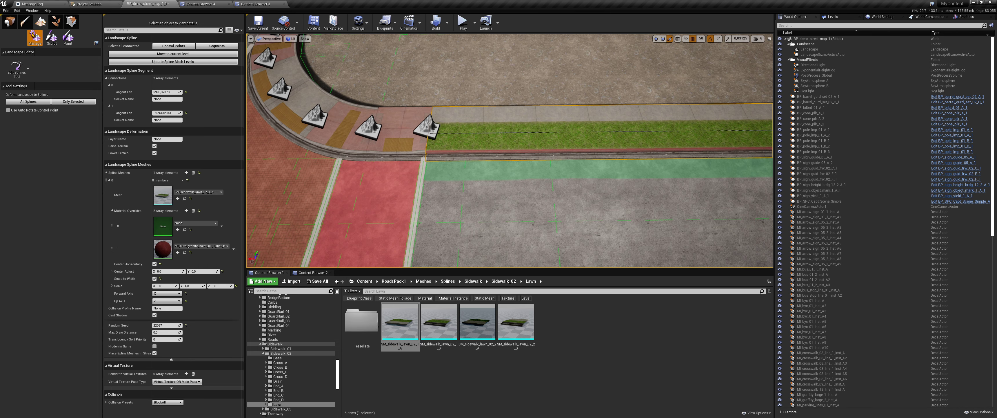
Inspect the lawn along the road, then extend the lawn spline from its end point toward the crosswalk.
key(shift+1)
mouse_move(581, 101)
right_down()
mouse_move(717, 250)
mouse_move(698, 263)
mouse_move(444, 131)
right_up()
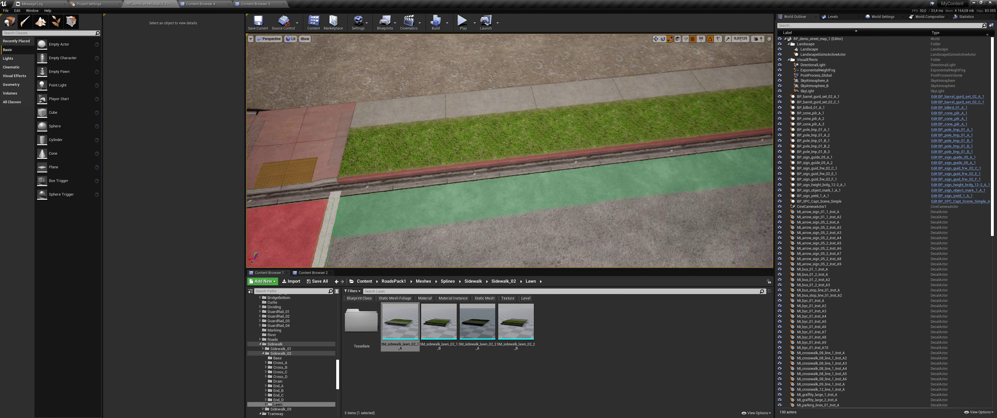
click(471, 235)
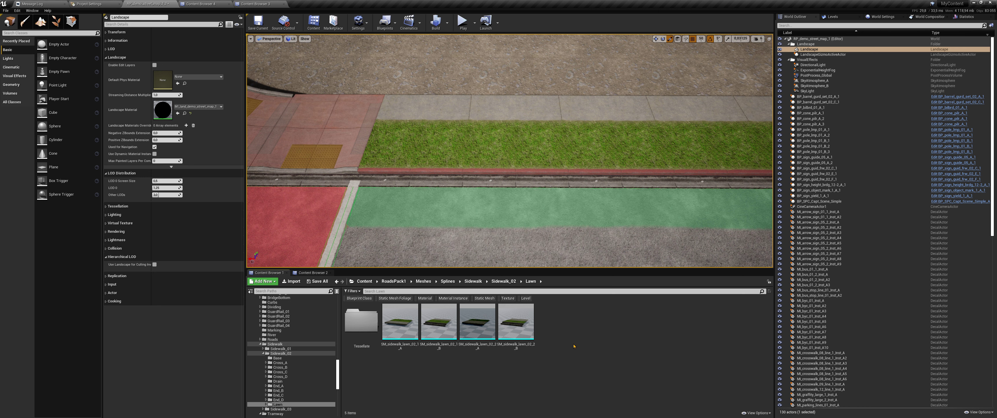
key(Escape)
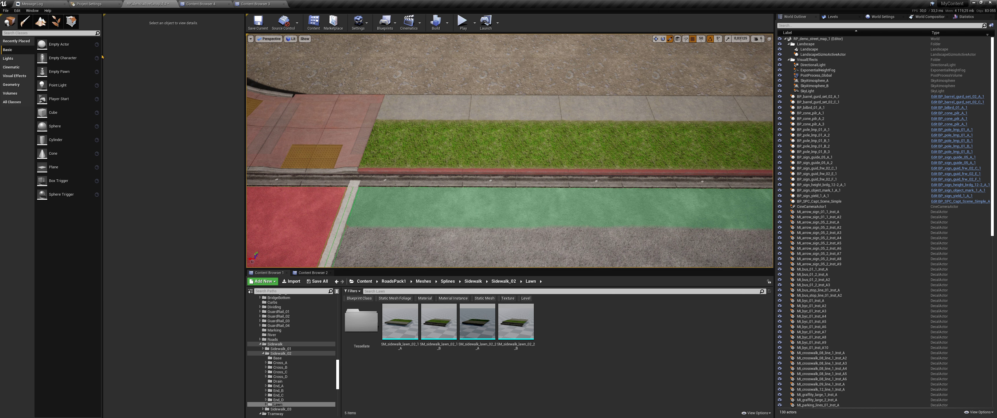
click(41, 25)
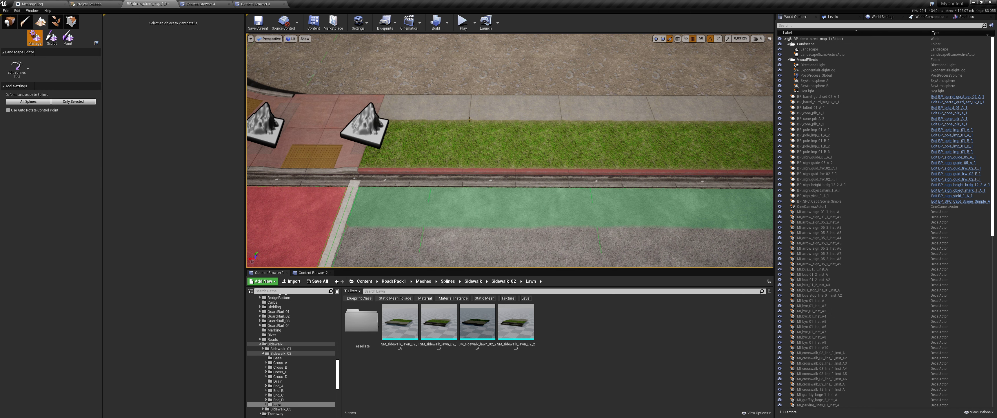
ctrl+click(469, 119)
click(401, 179)
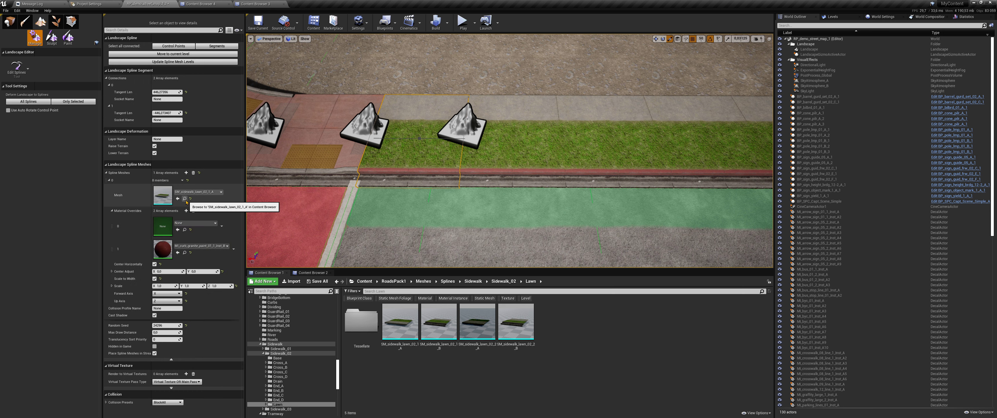
Set the new segment's Mesh to SM_sidewalk_drain_02_1_A from Sidewalk_02/Drain.
click(400, 322)
scroll(399, 192, down, 3)
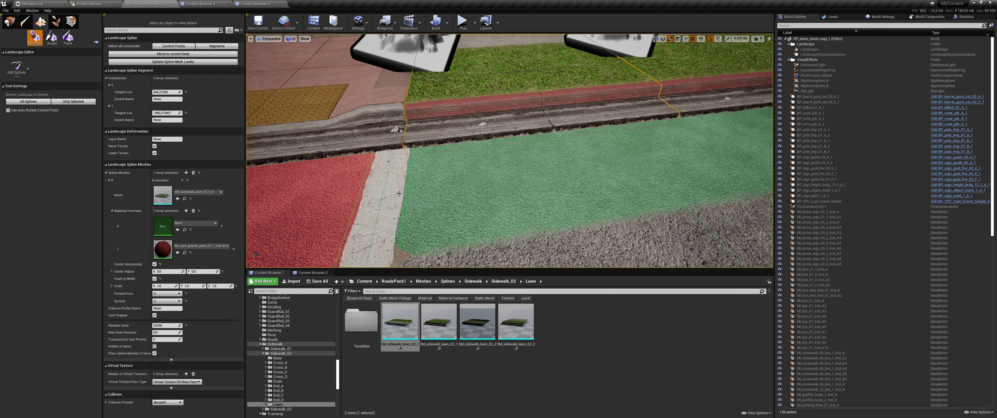
click(514, 286)
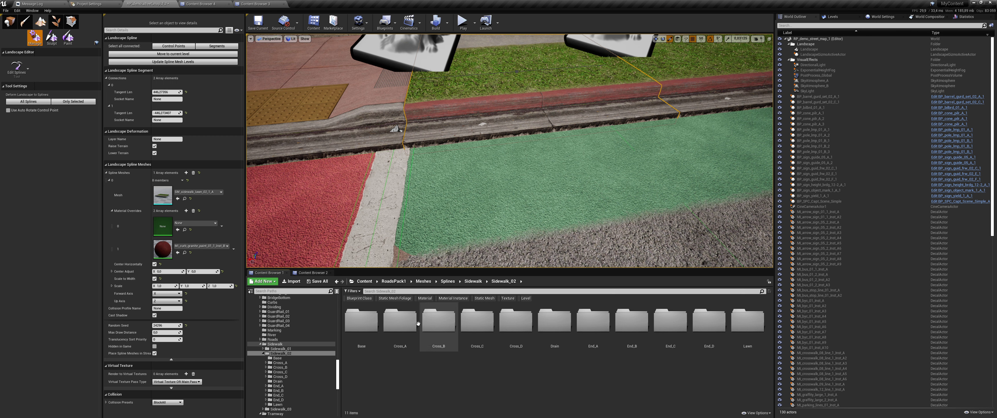
double_click(545, 329)
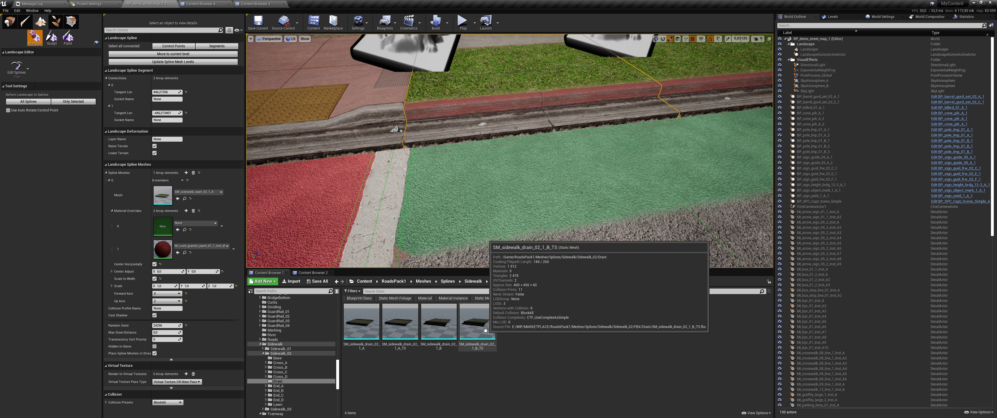
drag(362, 322, 165, 194)
right_drag(503, 155, 504, 155)
Select all connected control points, lower them along Z, and inspect the curb and drain.
click(163, 47)
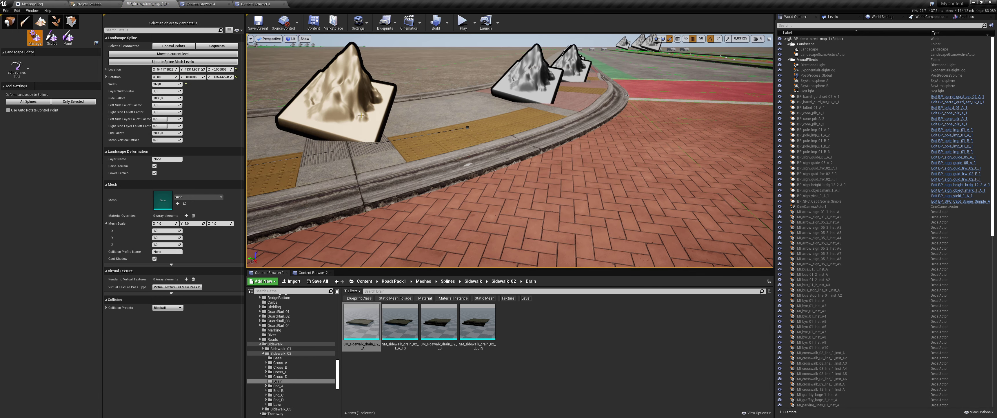
click(163, 47)
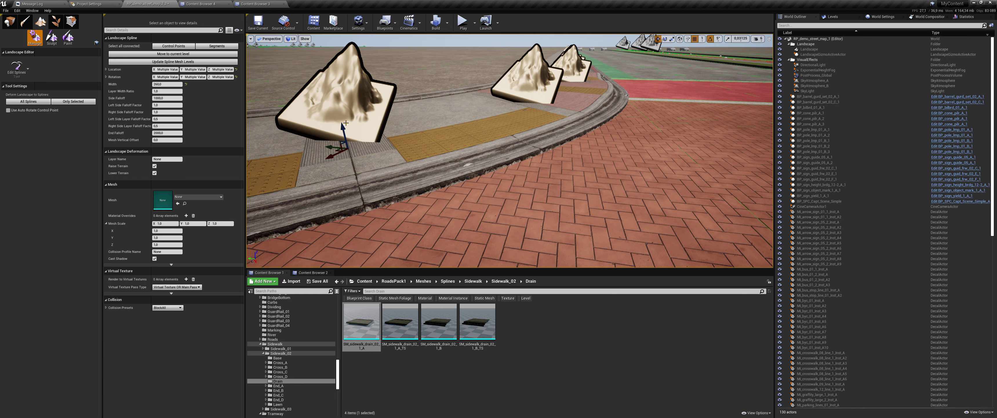
drag(346, 124, 344, 131)
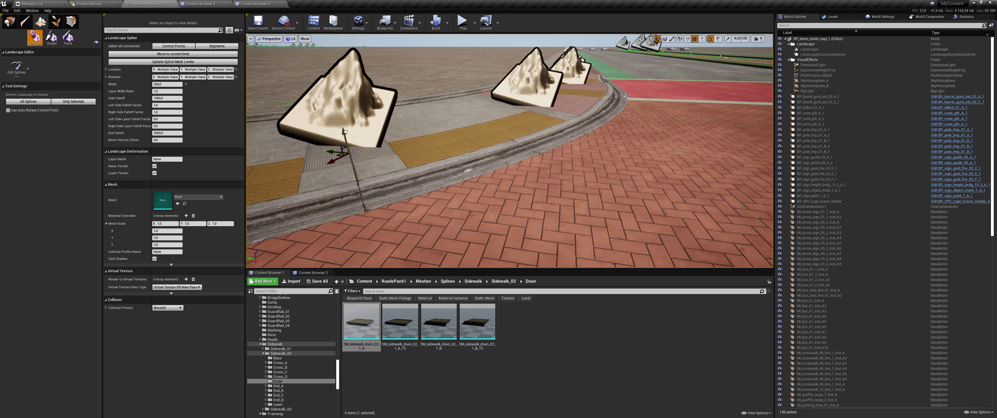
right_drag(344, 132, 344, 178)
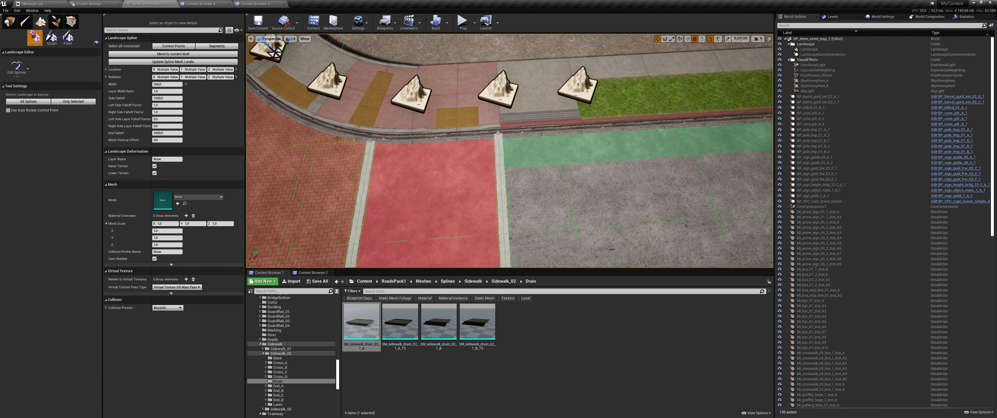
click(13, 26)
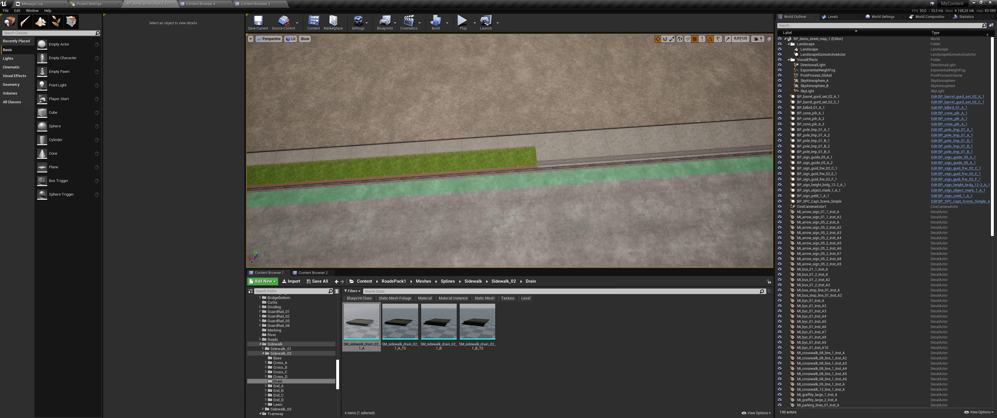
right_drag(509, 151, 510, 182)
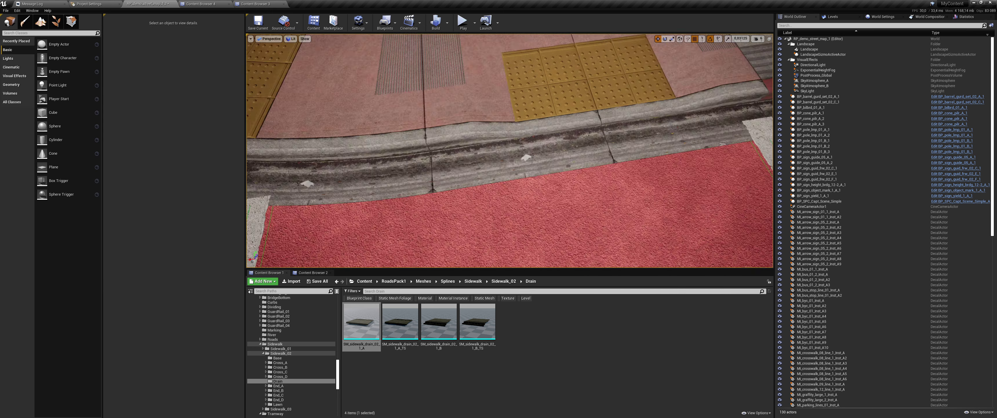
right_drag(352, 97, 353, 97)
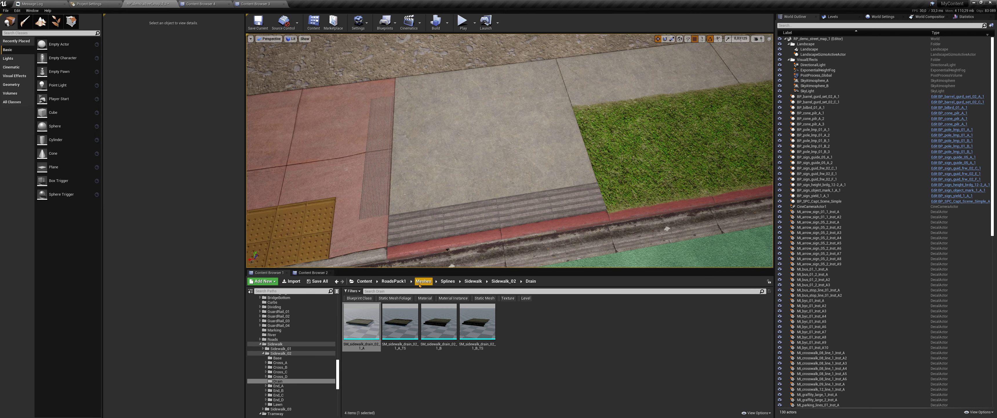
click(390, 281)
Place a sewer decal from Materials > Decals > Sewer onto the sidewalk.
double_click(518, 321)
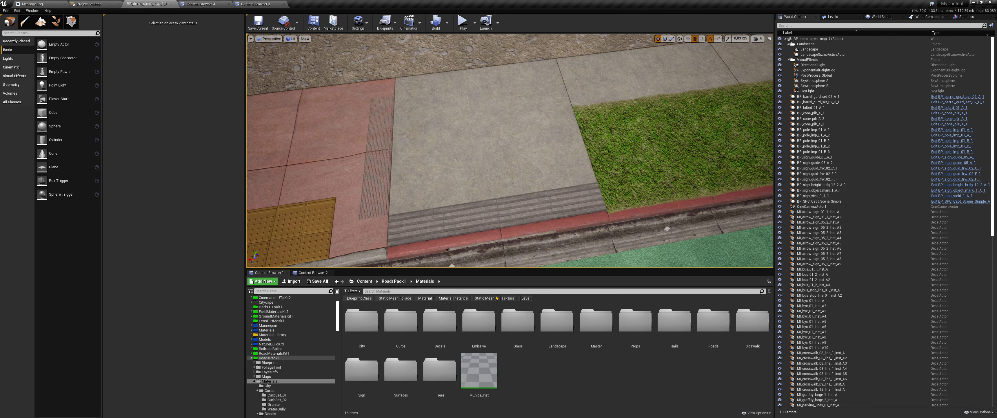
double_click(440, 320)
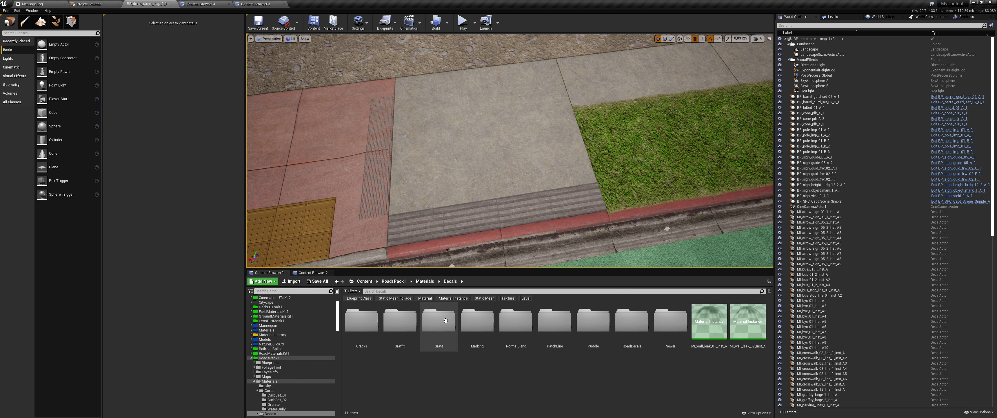
double_click(661, 333)
drag(361, 321, 470, 133)
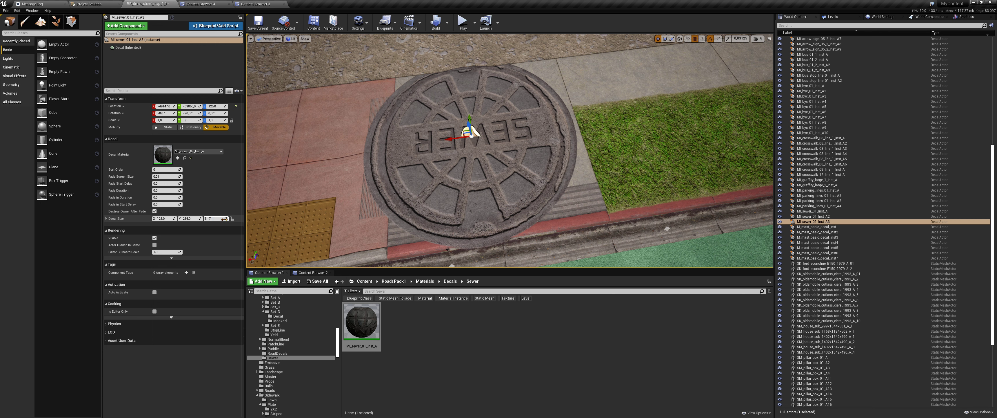
Shrink the sewer decal's Y and Z size, rotate it, and shift it along X and Y.
click(193, 218)
text(75)
click(163, 219)
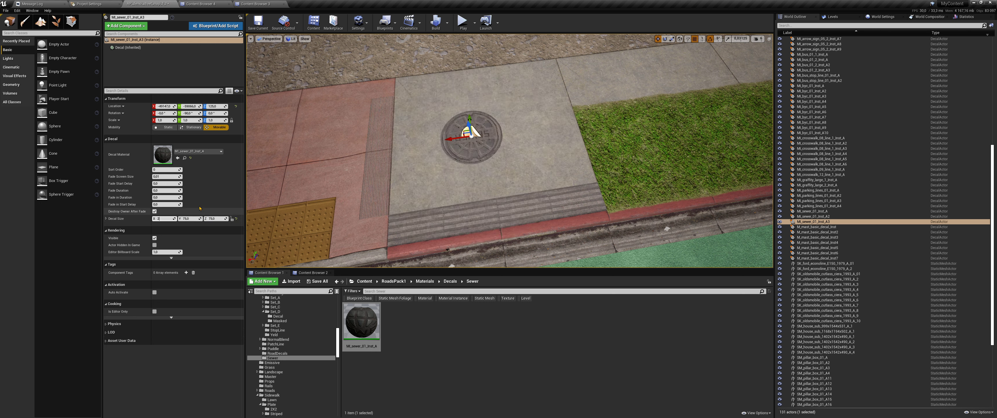
text(2)
key(Return)
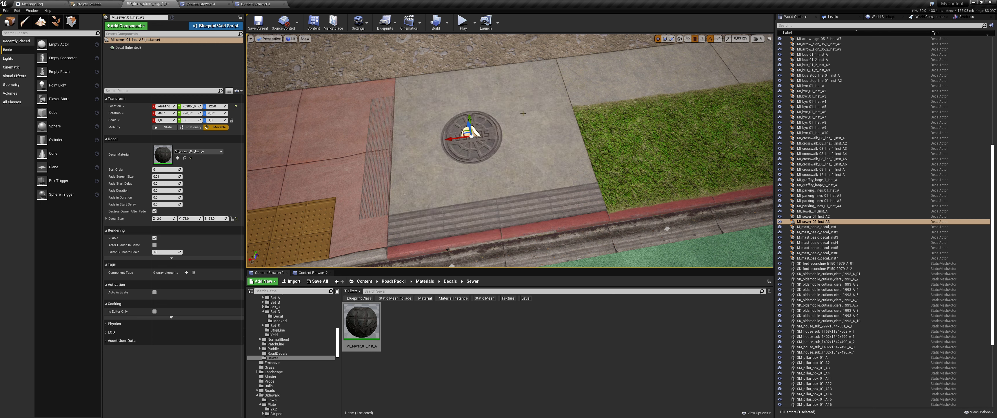
drag(474, 157, 502, 162)
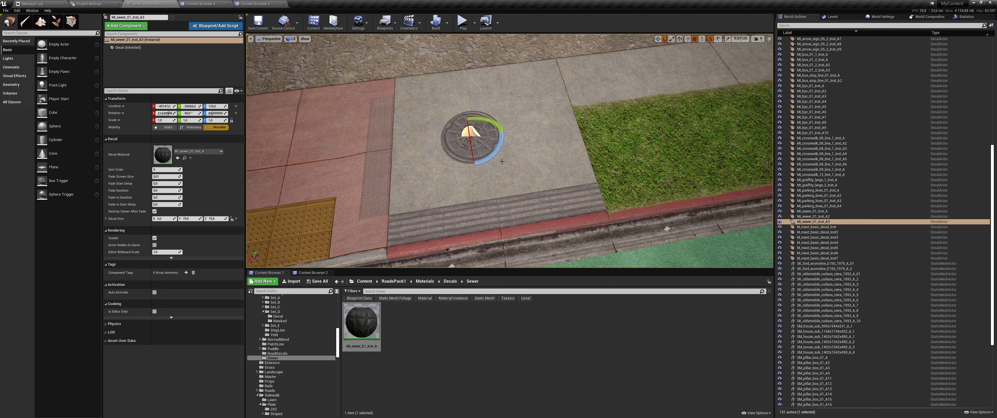
drag(464, 139, 426, 142)
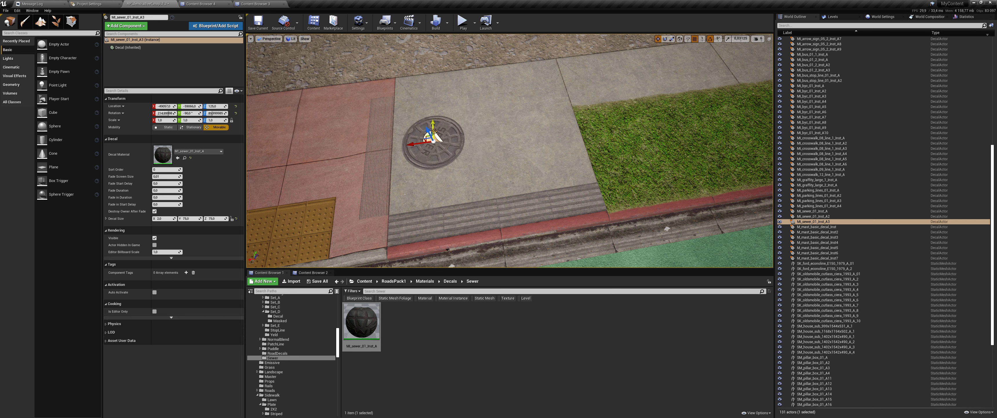
drag(434, 132, 432, 101)
mouse_move(432, 102)
right_down()
mouse_move(348, 116)
mouse_move(445, 119)
right_up()
click(348, 117)
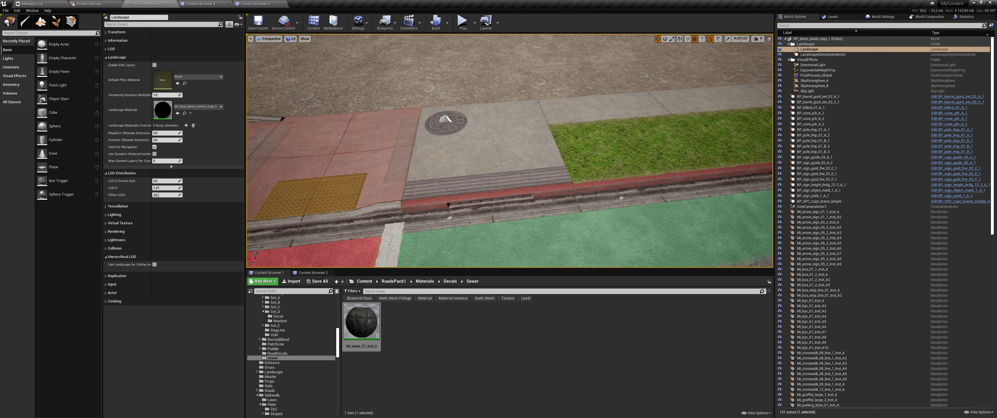
Select the curb spline segment in spline editing and add a third material override element.
right_drag(349, 116, 366, 97)
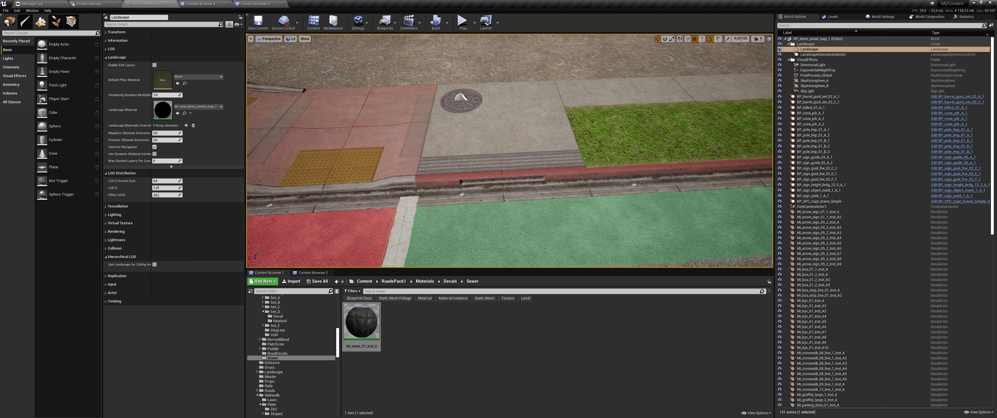
key(shift+2)
click(366, 98)
scroll(366, 97, up, 5)
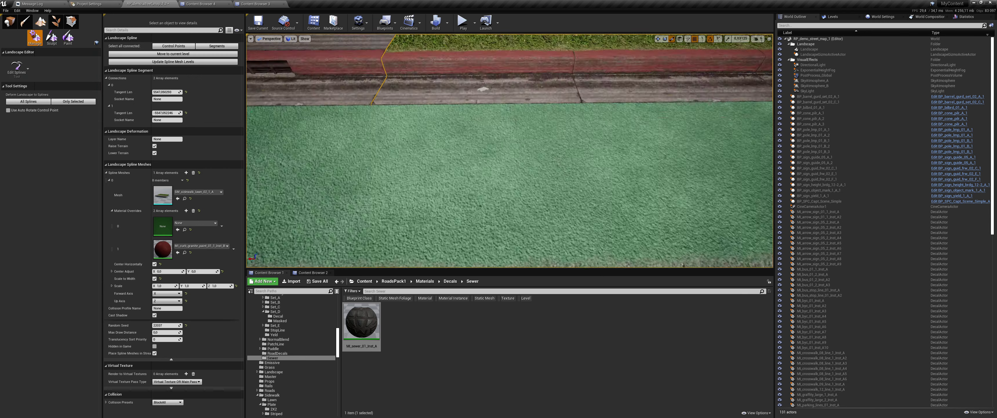
key(f)
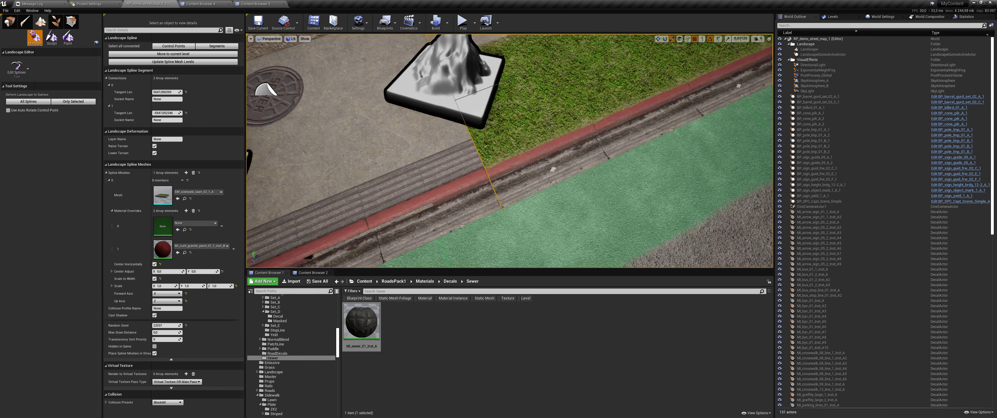
click(186, 210)
click(185, 253)
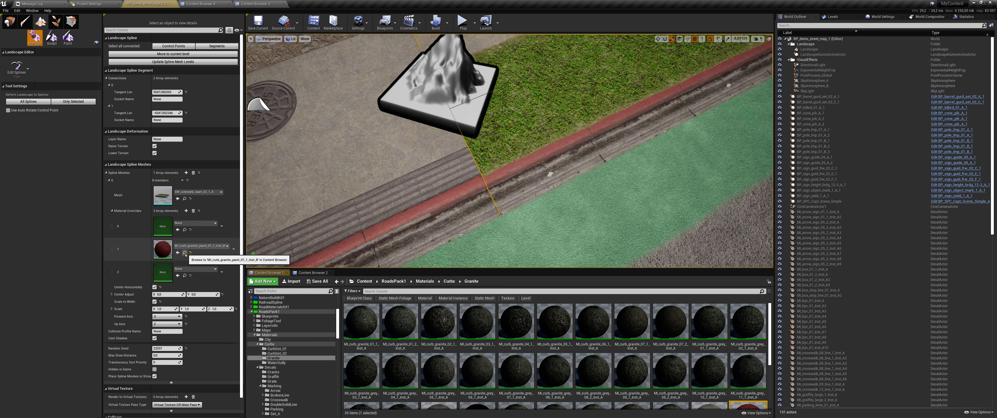
Browse the Curbs folders to CurbSet_01 and set override slot 2 to MI_curb_set_01_4_Inst_A.
click(450, 281)
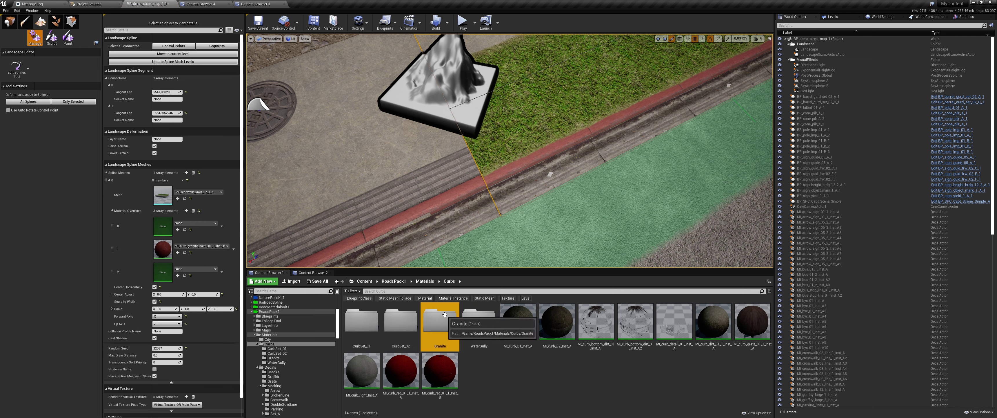
double_click(473, 322)
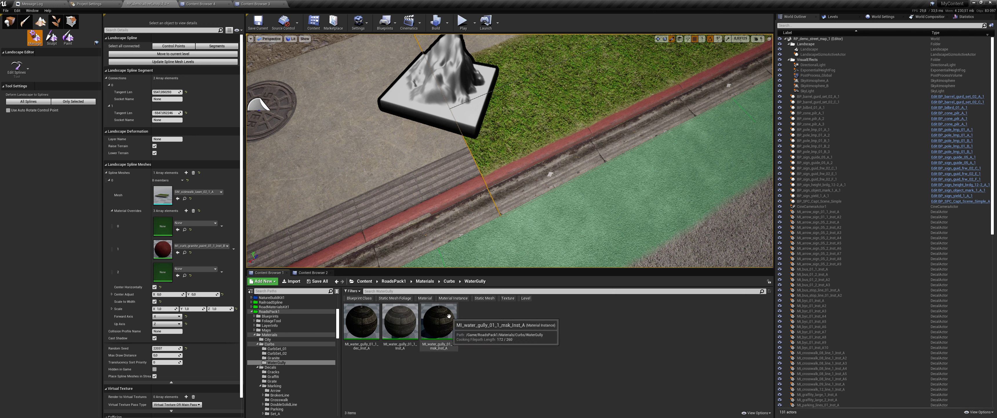
click(450, 285)
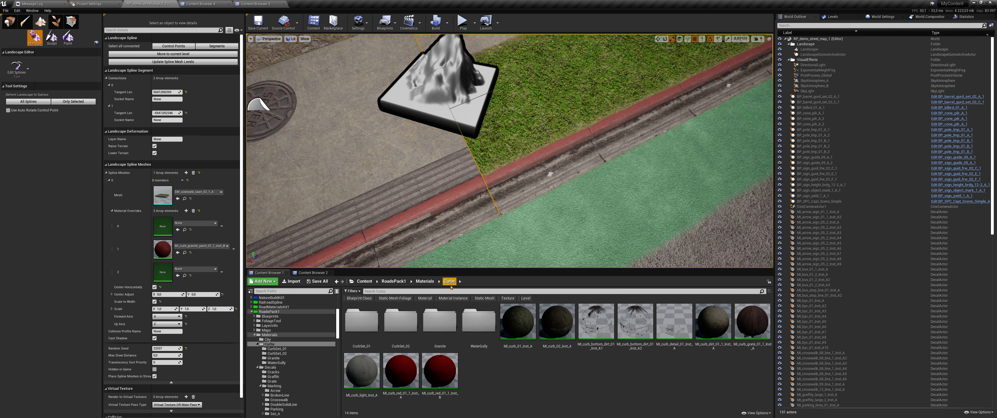
double_click(457, 318)
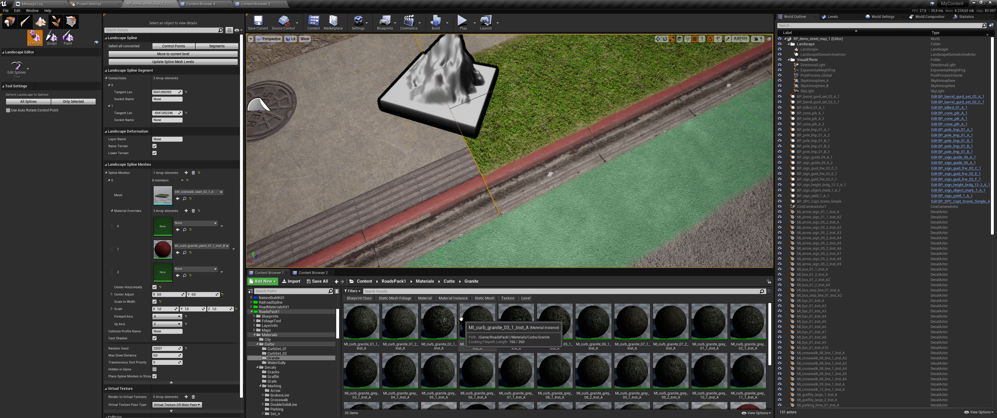
click(449, 281)
double_click(361, 321)
drag(516, 322, 162, 271)
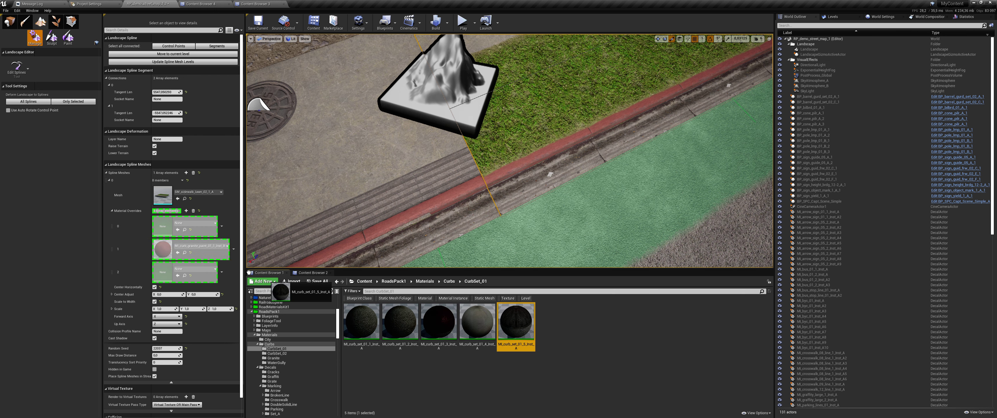
drag(488, 325, 163, 271)
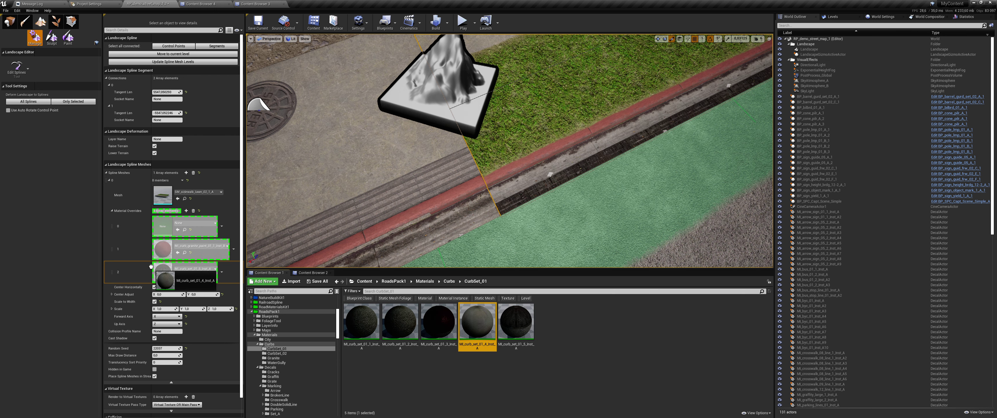
key(shift+1)
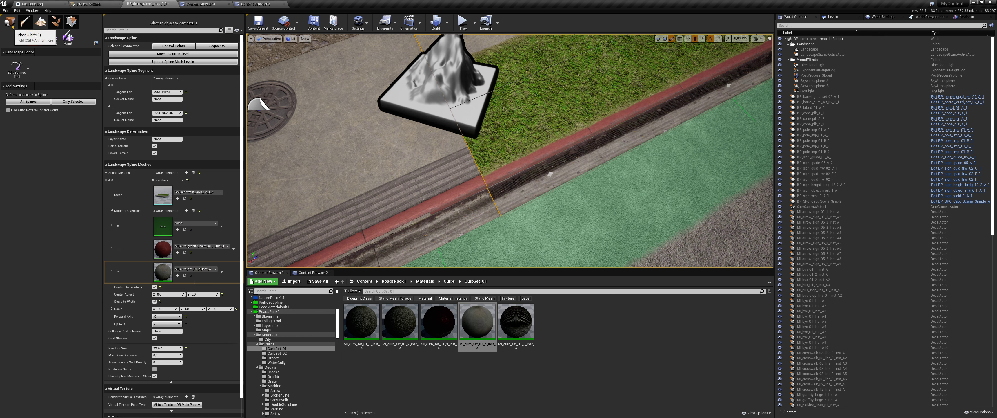
mouse_move(551, 173)
right_down()
mouse_move(538, 69)
mouse_move(515, 78)
right_up()
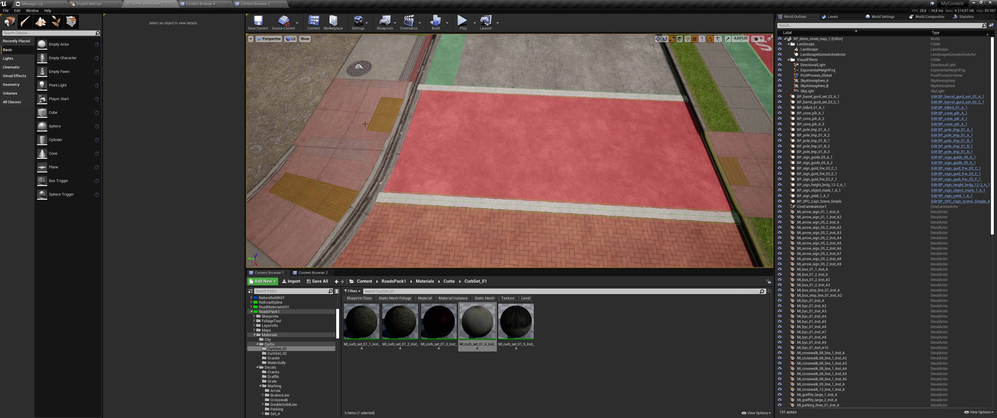
In landscape spline editing, select the curb spline segment beside the crosswalk.
key(shift+2)
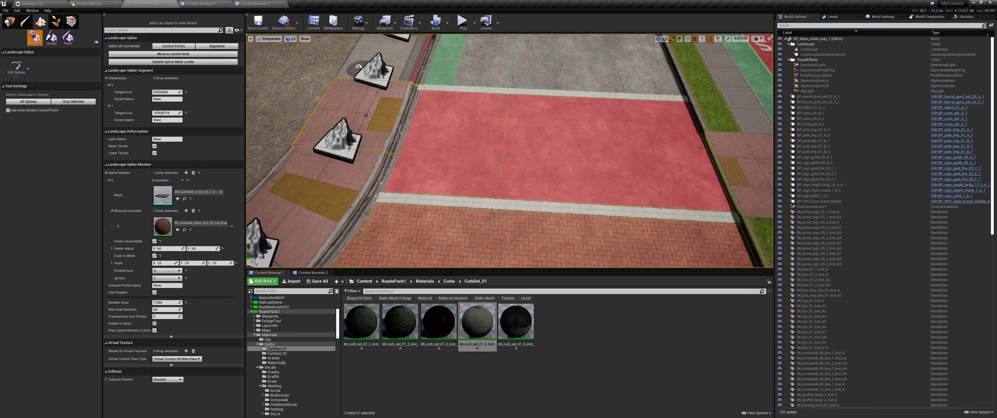
click(728, 146)
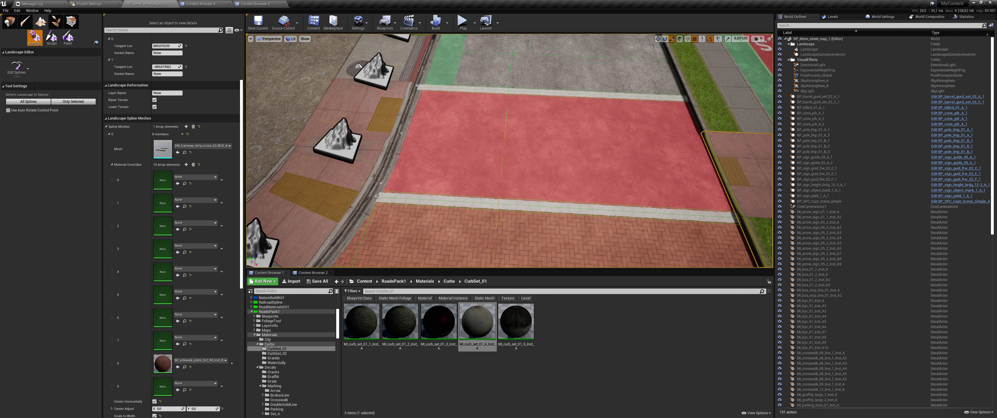
click(449, 280)
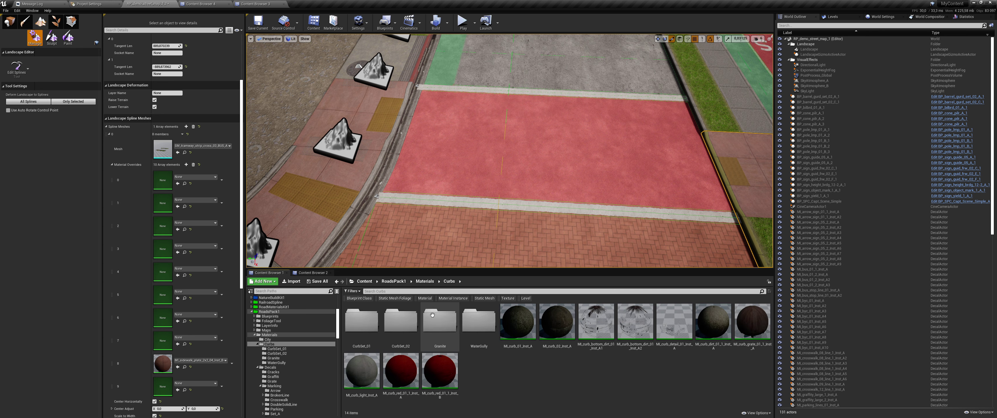
Drag MI_curb_granite_paint_01_1_Inst_C from Curbs > Granite into the segment's second material override.
click(274, 357)
click(375, 136)
scroll(543, 348, down, 3)
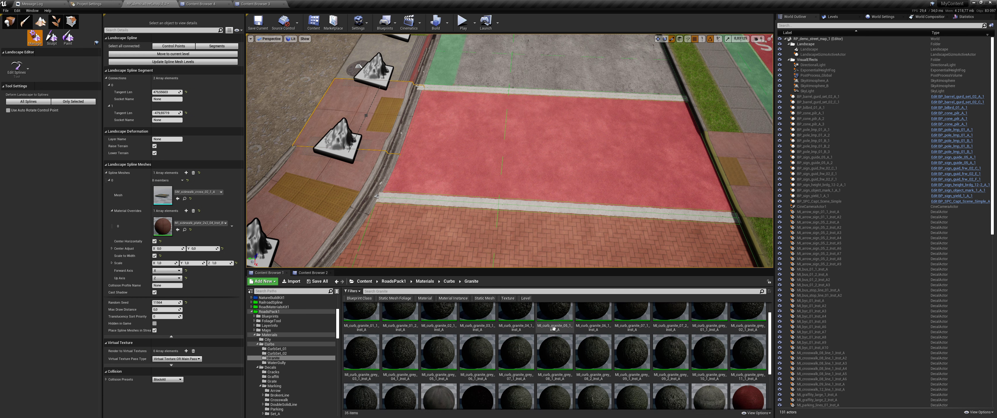
mouse_move(361, 381)
mouse_down()
mouse_move(175, 241)
mouse_move(362, 363)
mouse_move(163, 248)
mouse_up()
click(186, 210)
click(8, 26)
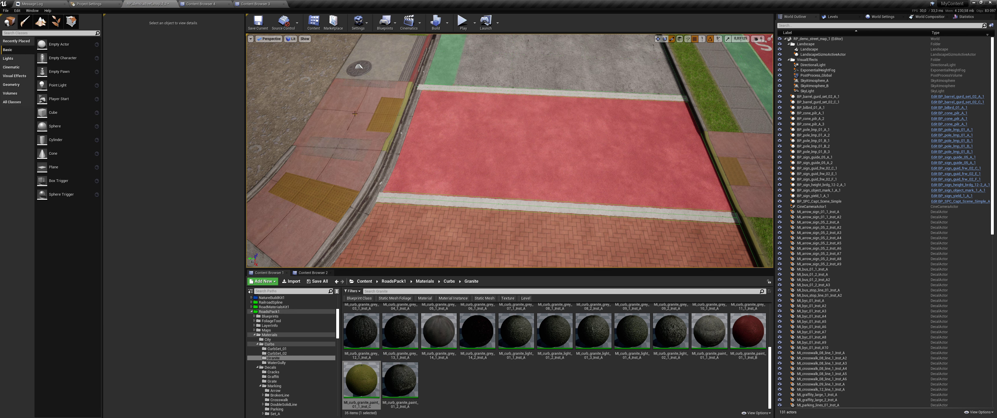
mouse_move(510, 151)
right_down()
mouse_move(650, 121)
mouse_move(550, 140)
mouse_move(532, 202)
mouse_move(549, 61)
right_up()
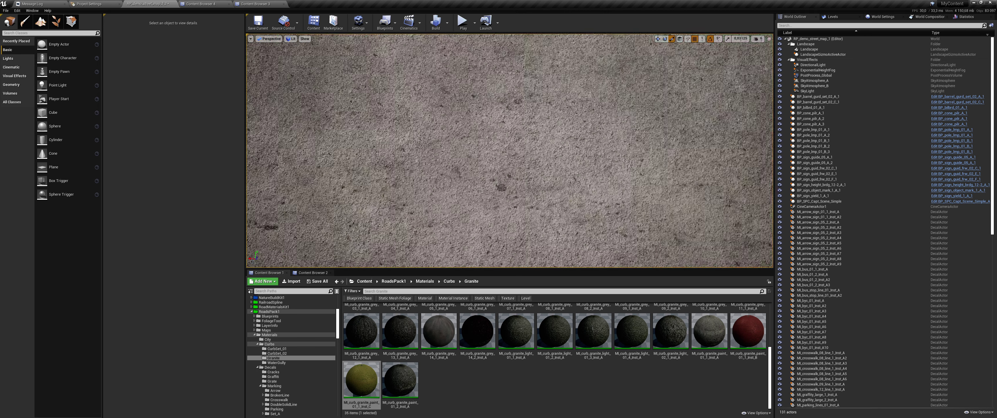
Select the landscape spline's control point and drag it across the road, Y from 40556 to 42451.
click(41, 23)
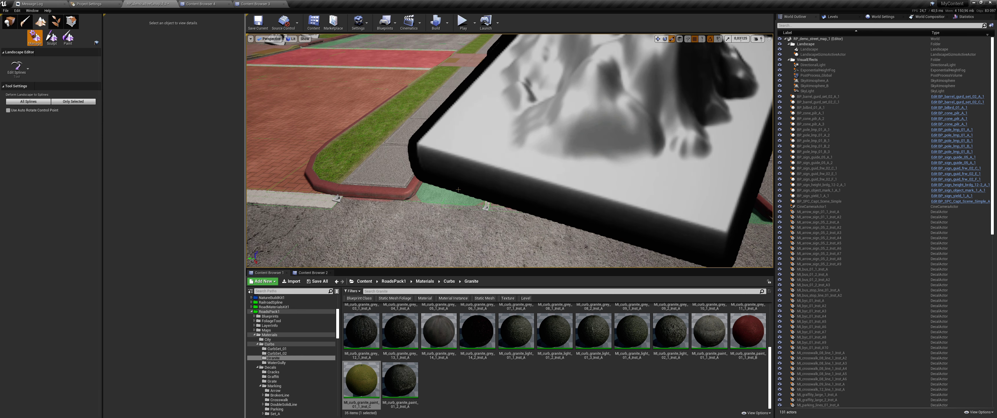
click(503, 132)
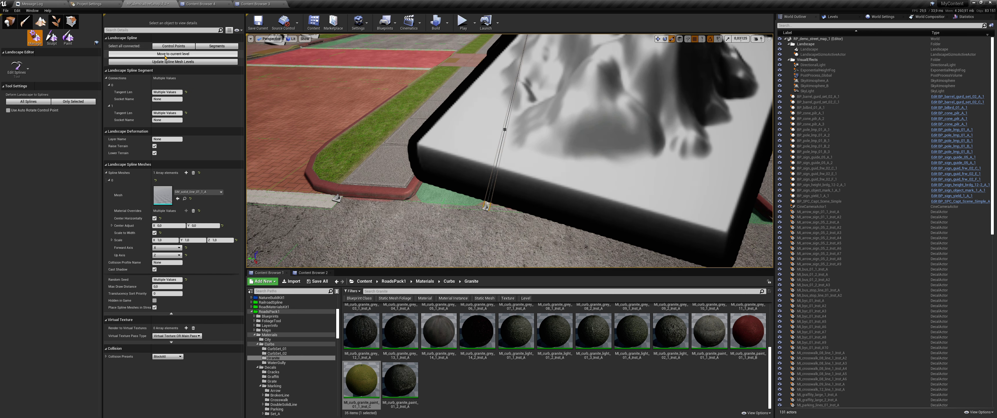
click(485, 207)
right_drag(508, 89, 535, 116)
right_drag(542, 191, 542, 217)
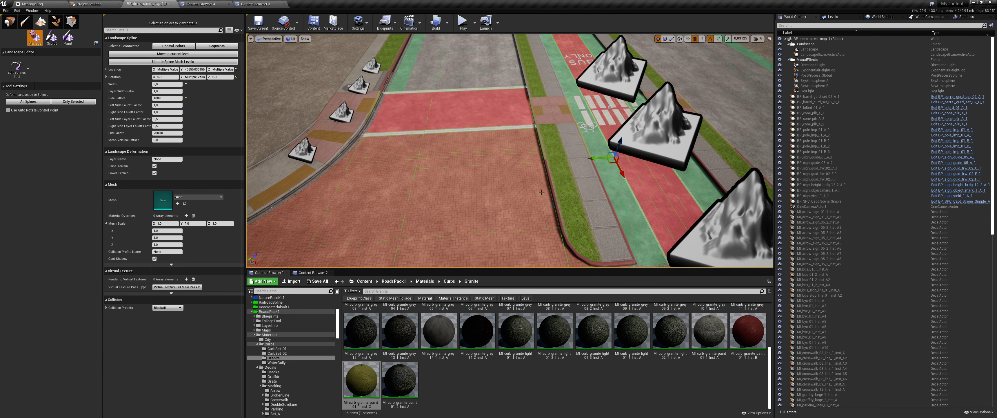
drag(594, 158, 321, 148)
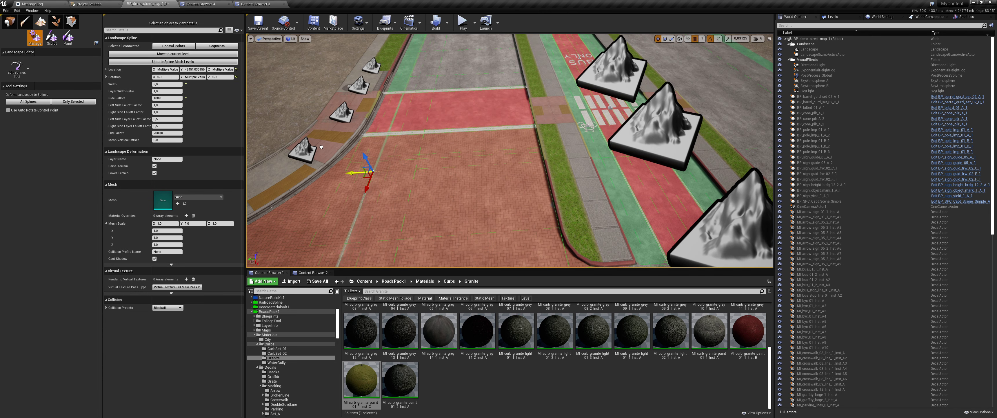
right_drag(379, 144, 387, 155)
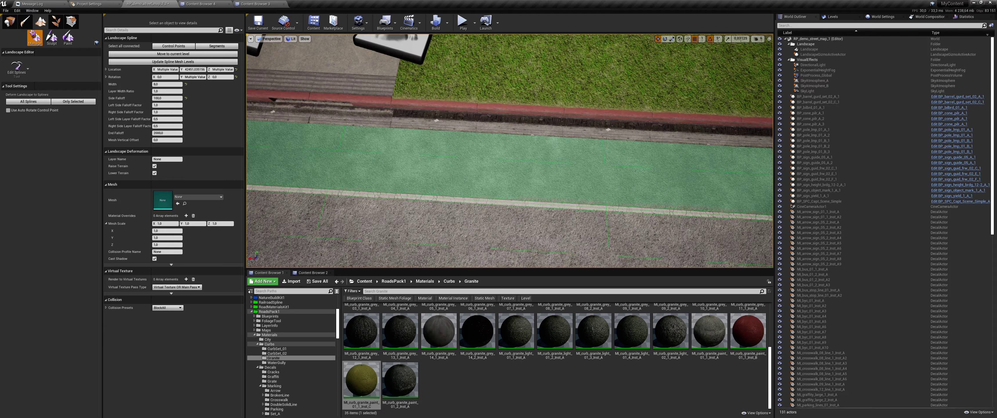
right_drag(471, 162, 472, 162)
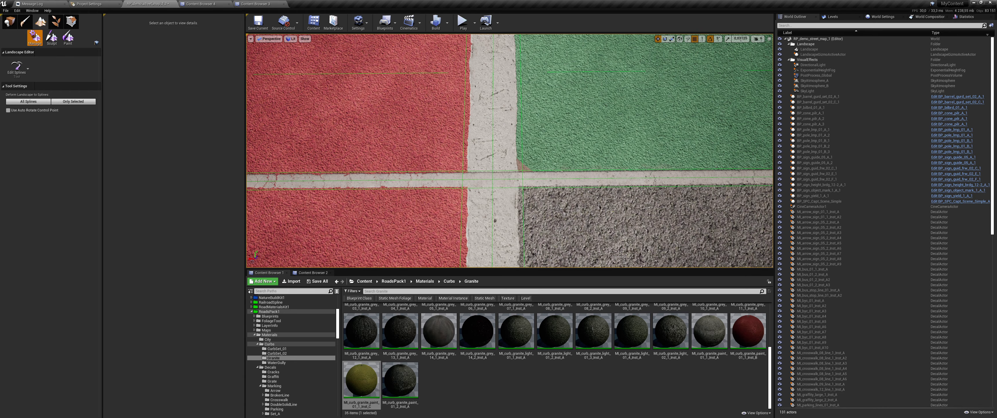
Add a spline control point at the curb corner and frame the curved plaza.
ctrl+click(525, 179)
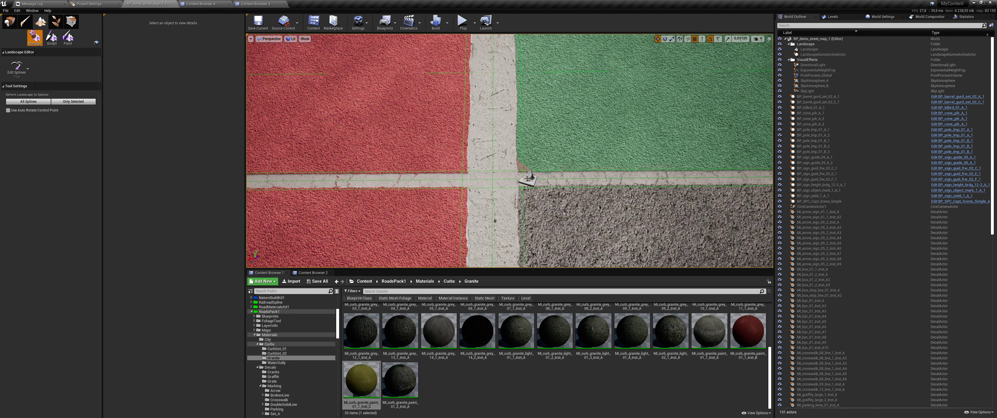
click(472, 180)
right_drag(472, 181, 472, 180)
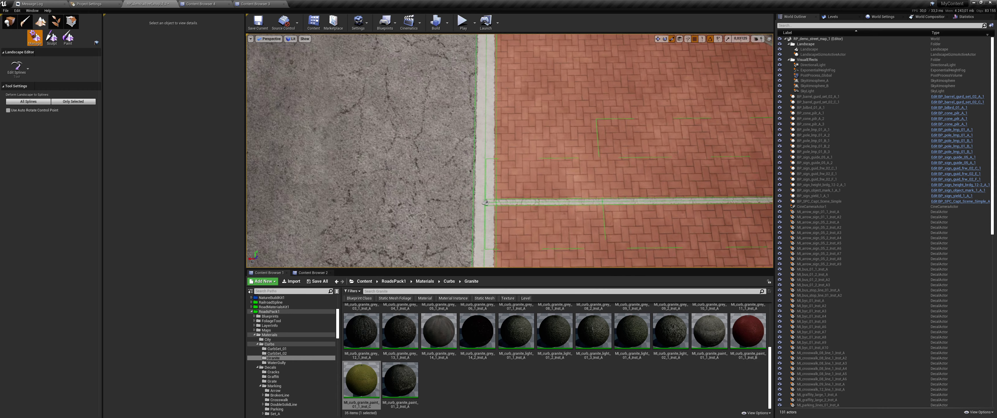
right_drag(455, 208, 454, 208)
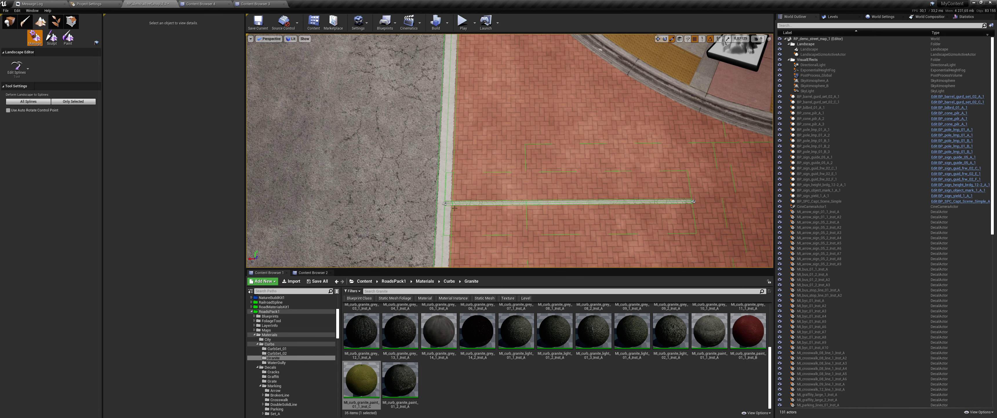
click(421, 202)
right_drag(421, 202, 421, 203)
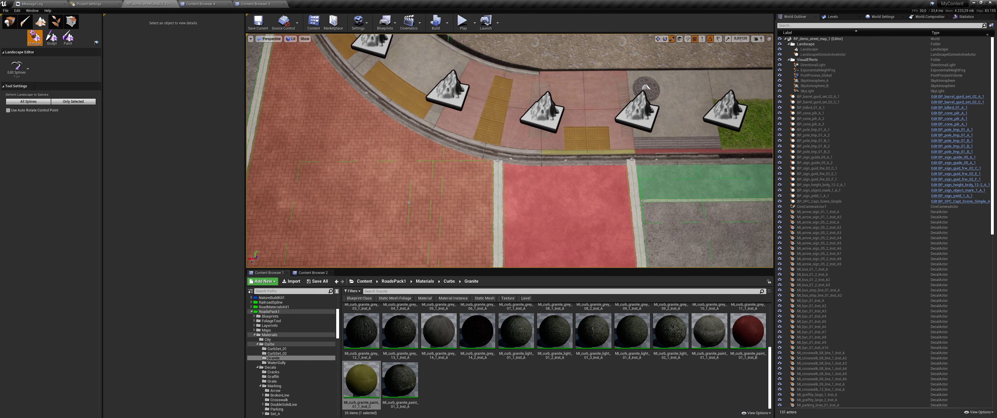
click(421, 202)
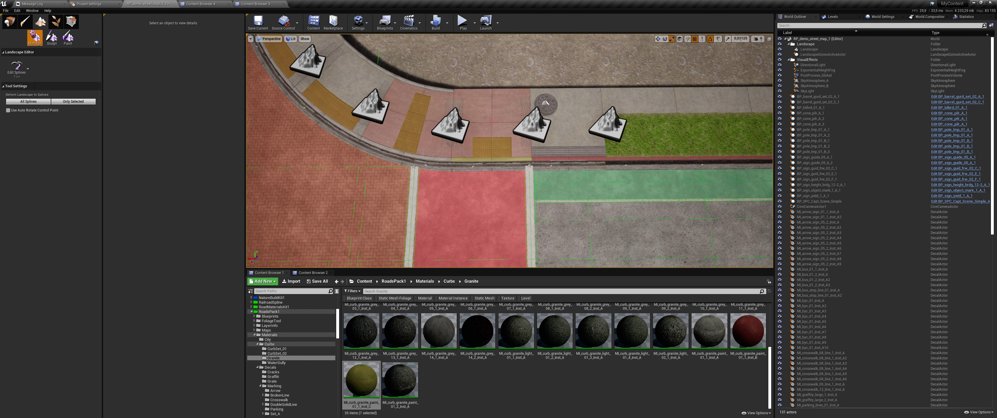
right_drag(421, 202, 425, 198)
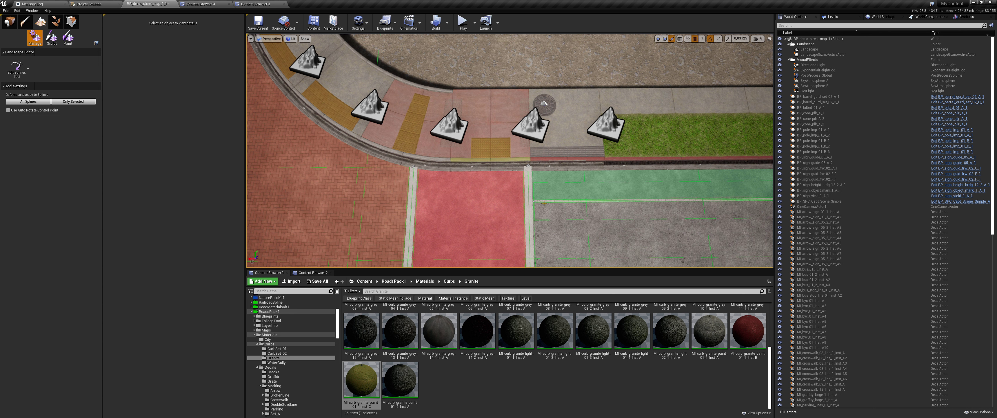
Select the existing spline by the lane and add two new control points across the bike lane.
click(474, 201)
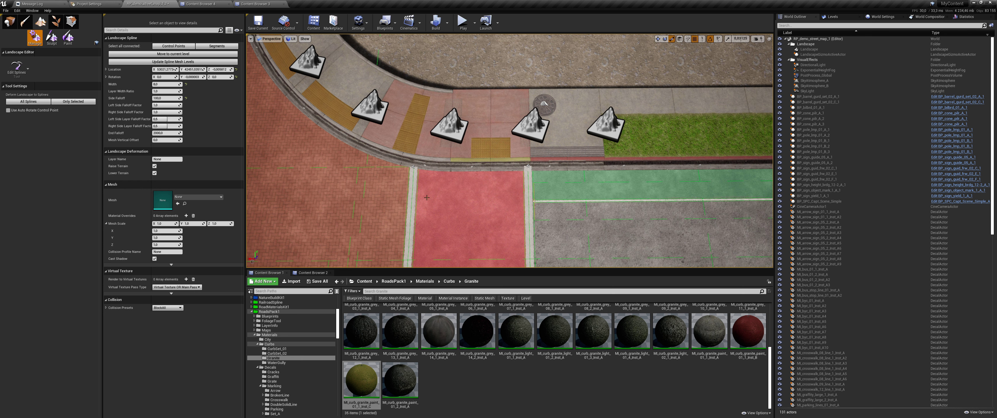
ctrl+click(427, 197)
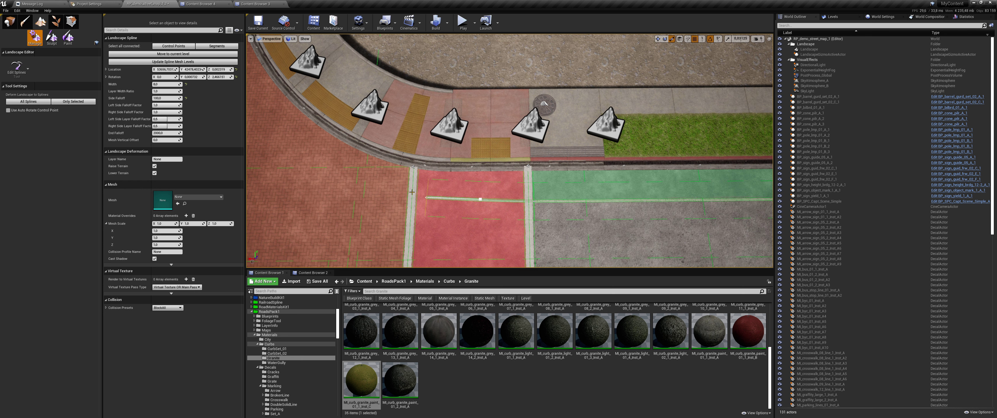
ctrl+click(341, 173)
right_drag(406, 208, 500, 173)
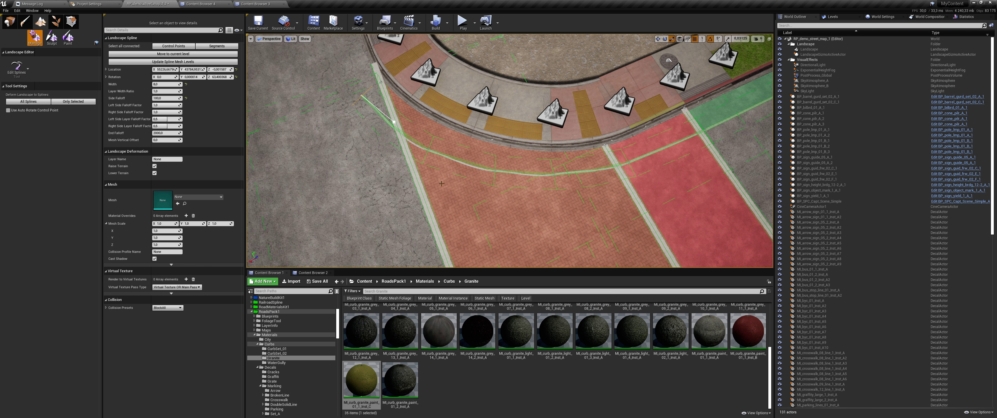
Rotate another spline point by 10 degrees and turn on auto-rotation for new control points.
click(554, 174)
key(f)
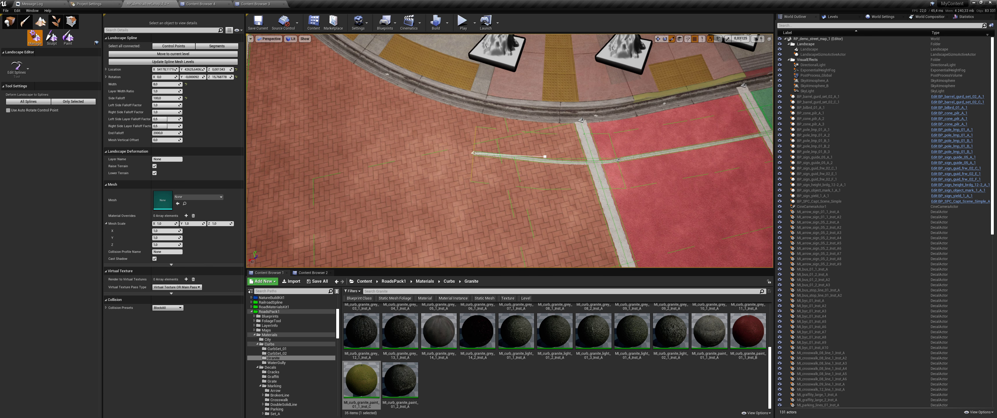
key(e)
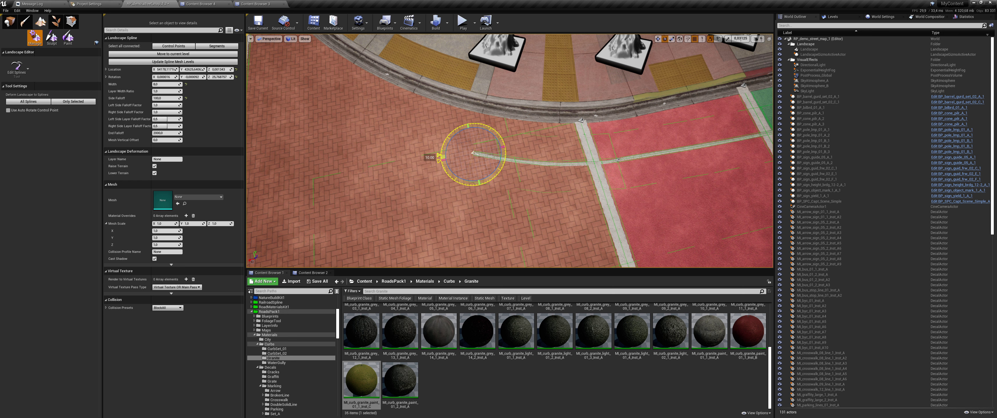
drag(491, 178, 429, 160)
click(8, 110)
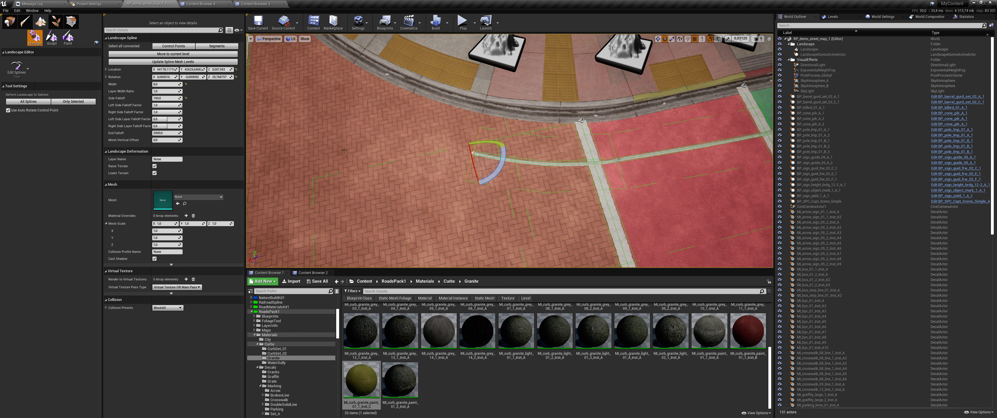
scroll(484, 151, down, 5)
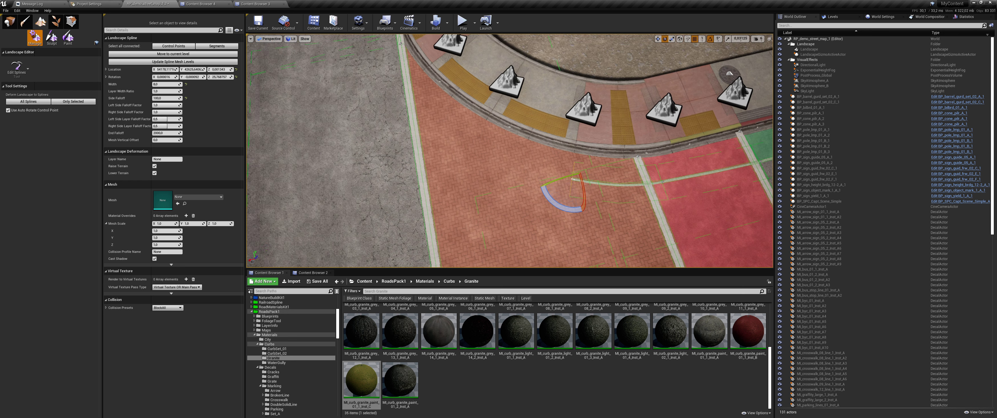
Extend the spline with three more control points following the curved curb.
ctrl+click(504, 155)
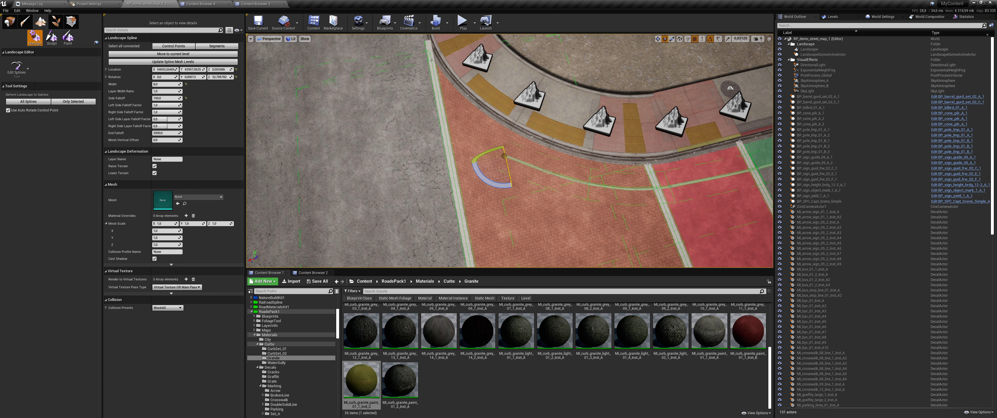
ctrl+click(432, 107)
ctrl+click(396, 46)
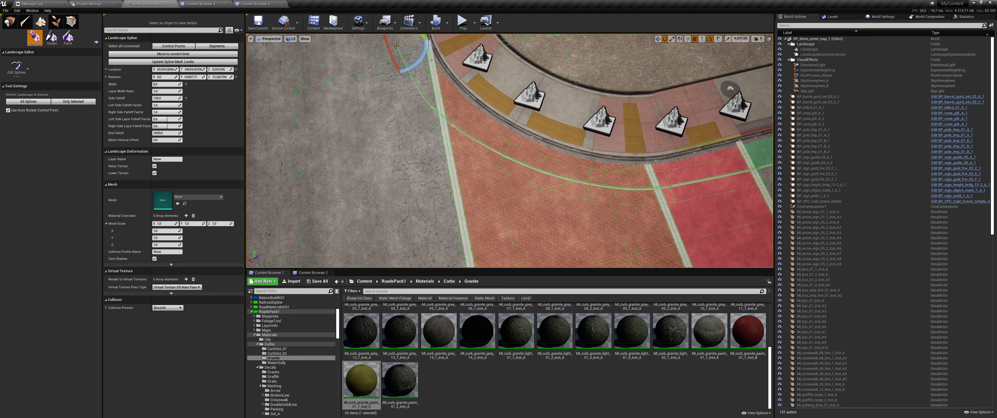
right_drag(434, 96, 375, 81)
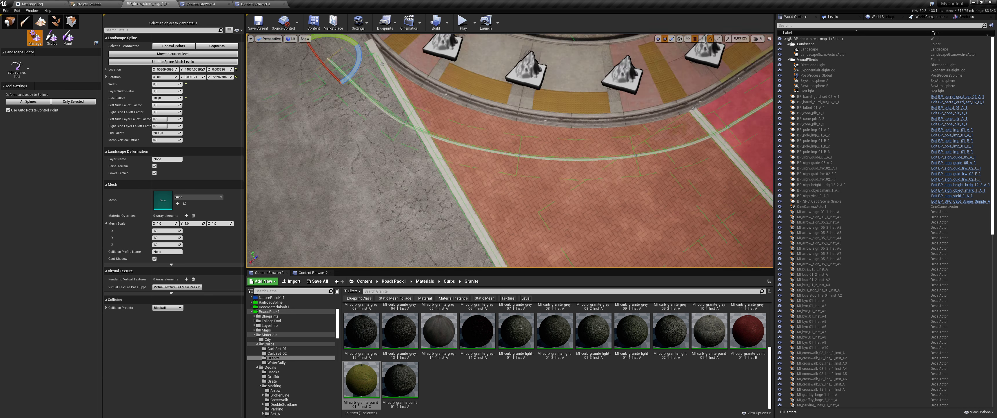
right_drag(441, 162, 441, 148)
Reposition the curve's middle point, rotating it 5 degrees and nudging it in world axes.
click(414, 160)
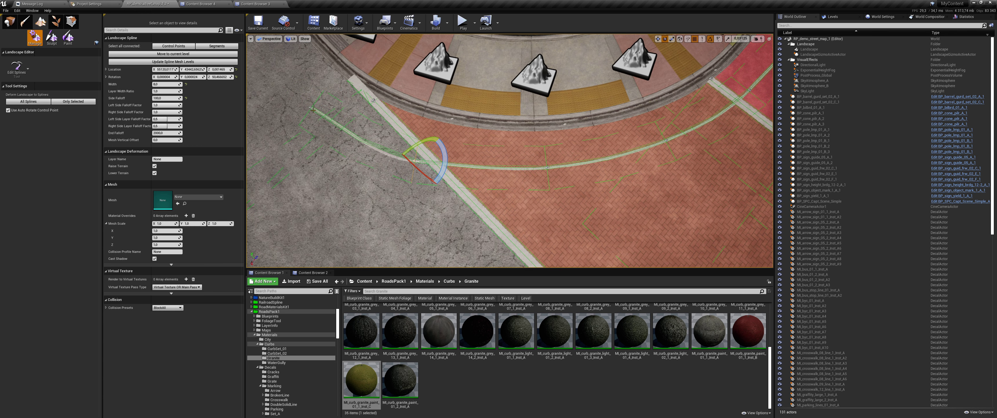
key(w)
mouse_move(403, 167)
mouse_down()
mouse_move(409, 162)
mouse_move(393, 179)
mouse_up()
key(e)
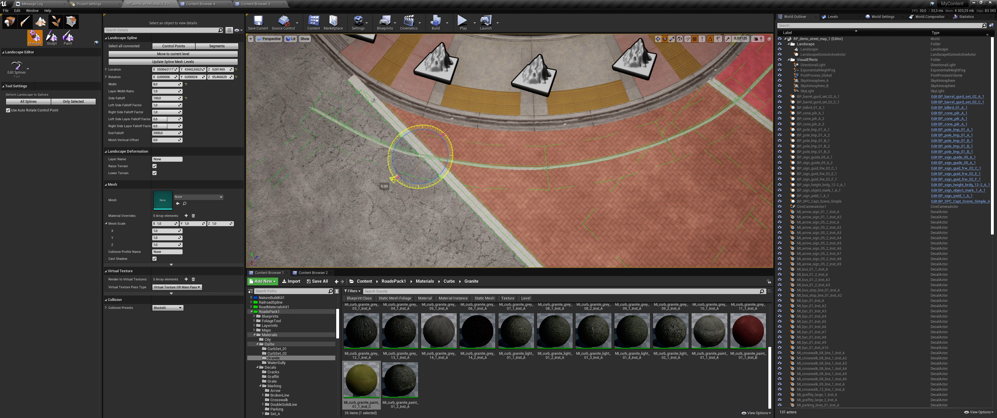
key(w)
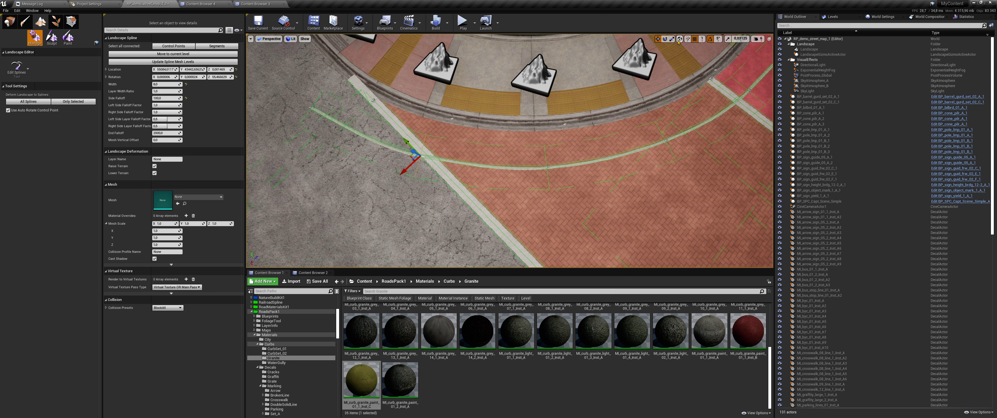
click(664, 39)
drag(428, 142, 421, 144)
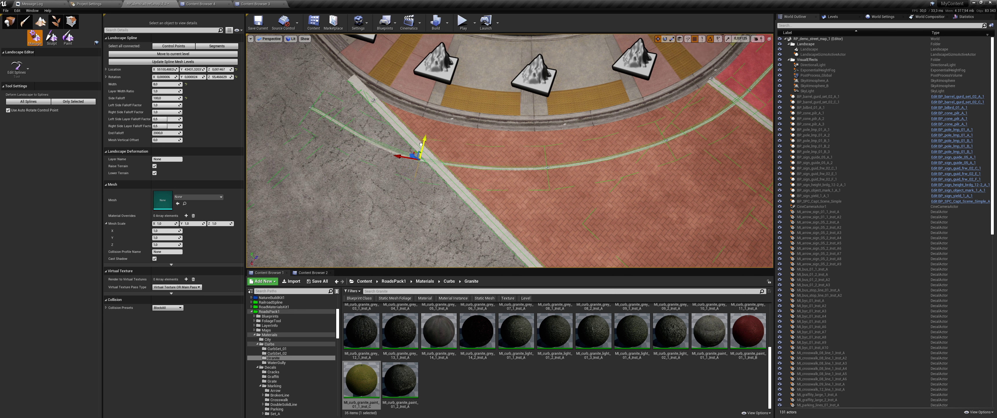
Slide the spline's end point slightly along its Y axis.
click(312, 107)
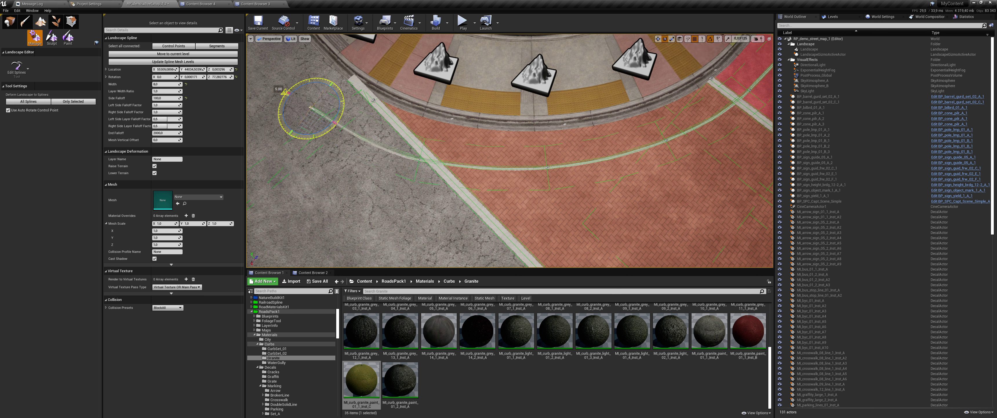
right_drag(381, 114, 470, 154)
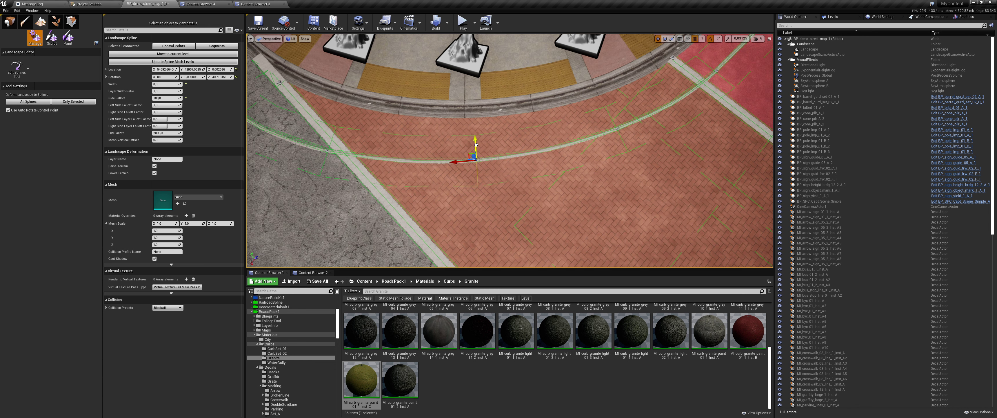
drag(473, 145, 470, 144)
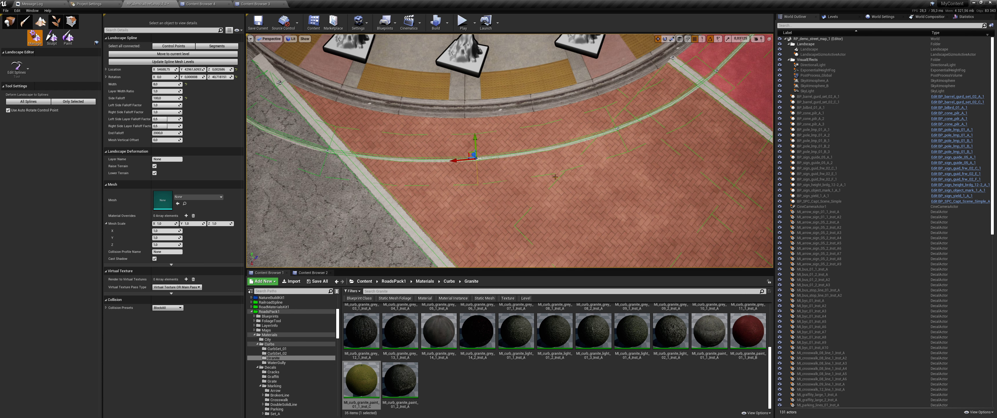
right_drag(555, 177, 546, 170)
Select a line spline segment and browse to Materials > Decals > Marking > Set_D > Decal.
click(540, 175)
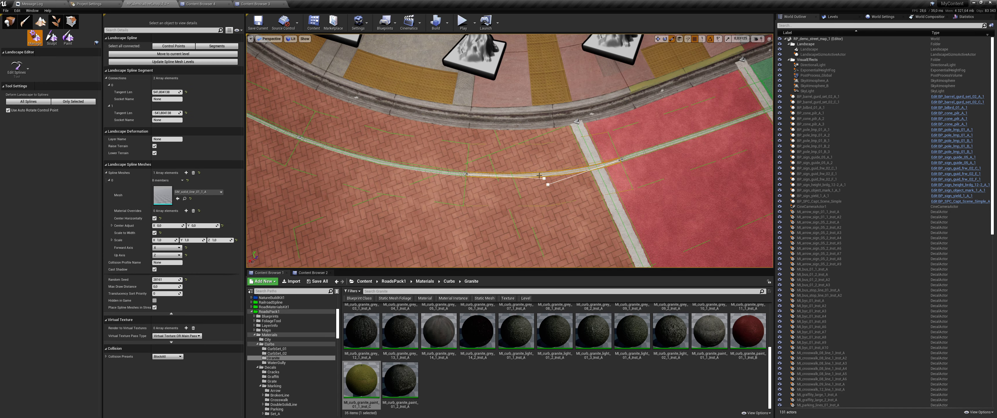
right_drag(480, 179, 479, 179)
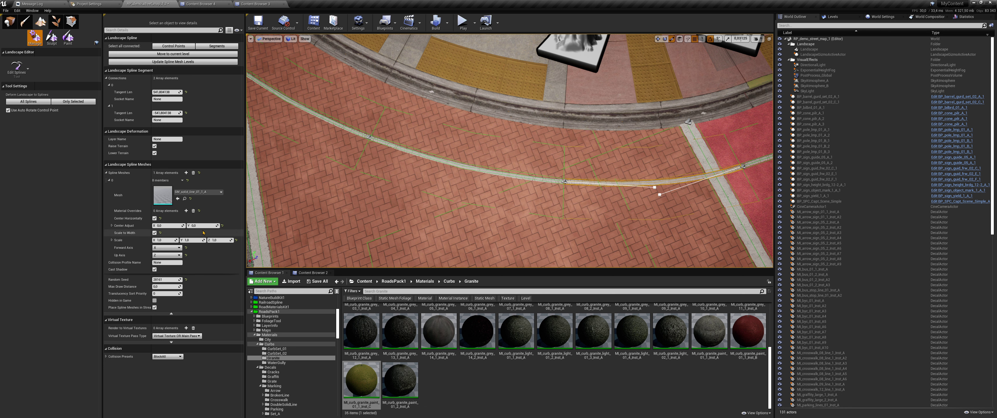
click(425, 281)
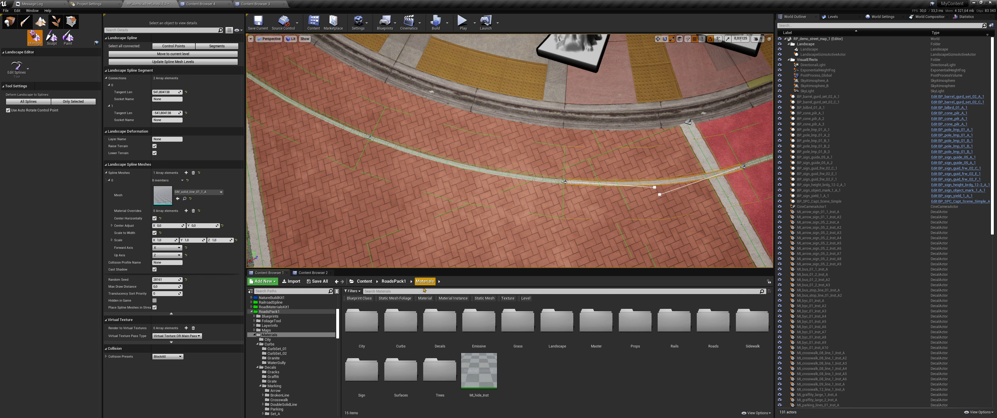
double_click(440, 320)
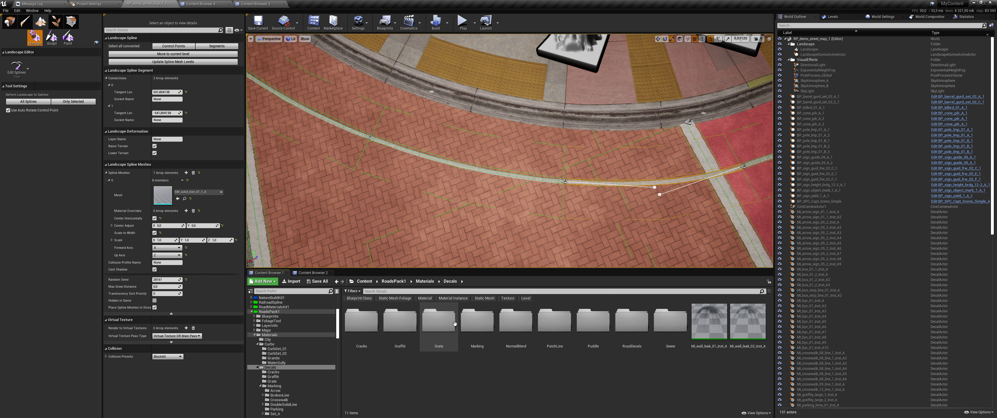
double_click(479, 320)
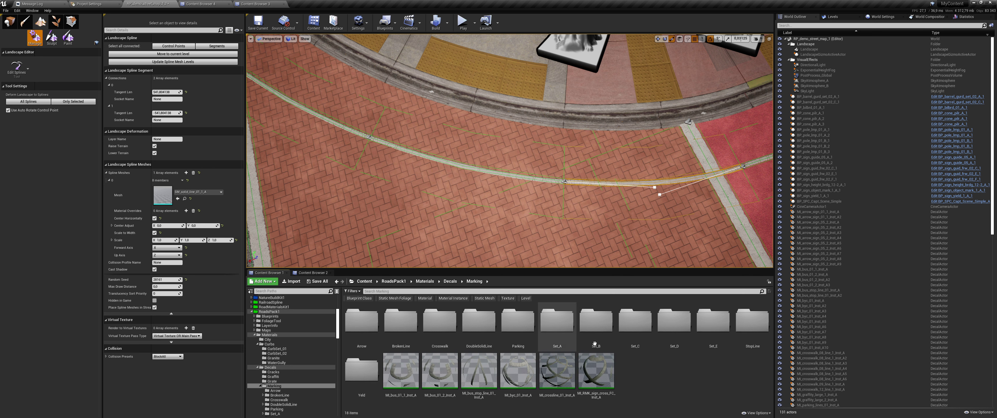
click(574, 335)
double_click(573, 335)
key(alt+Left)
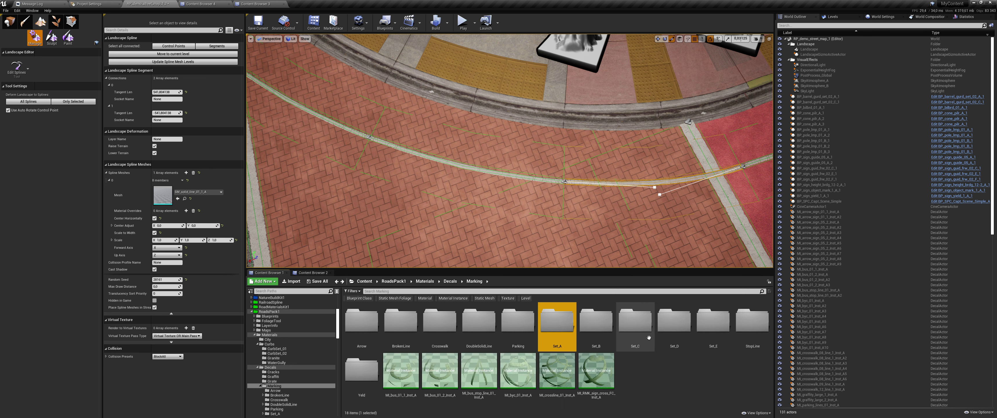
key(Right)
key(Right)
key(Right)
key(Return)
key(Right)
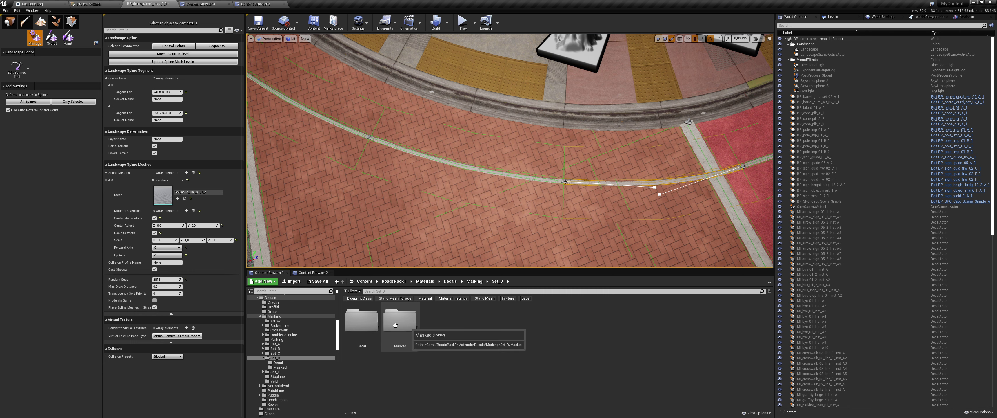
key(Left)
key(Return)
Give the first bike-lane line segments a MI_mark_line_set_D_02_3_Inst_A material override.
click(594, 323)
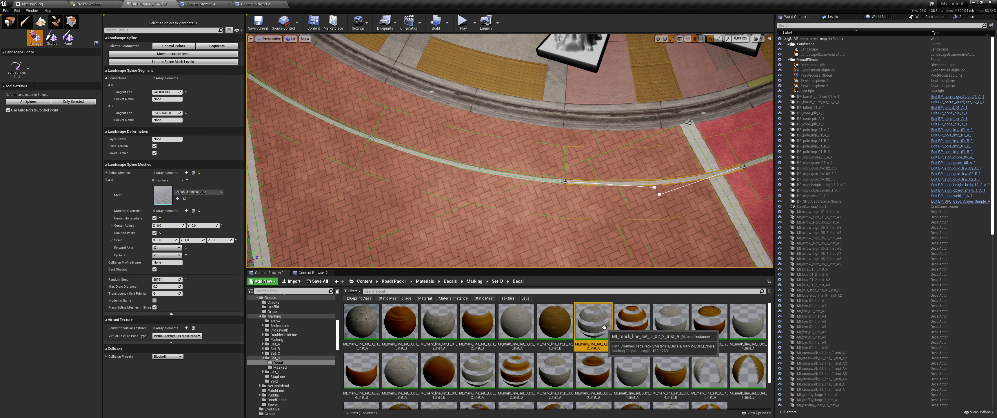
click(671, 322)
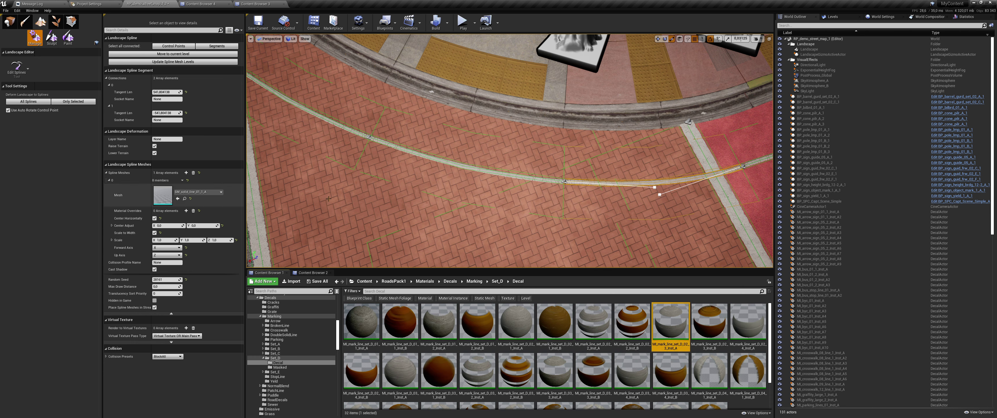
click(186, 211)
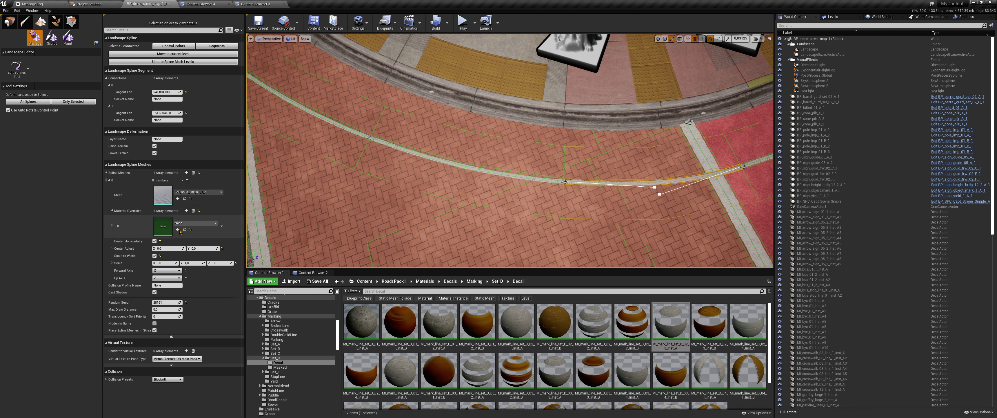
click(461, 171)
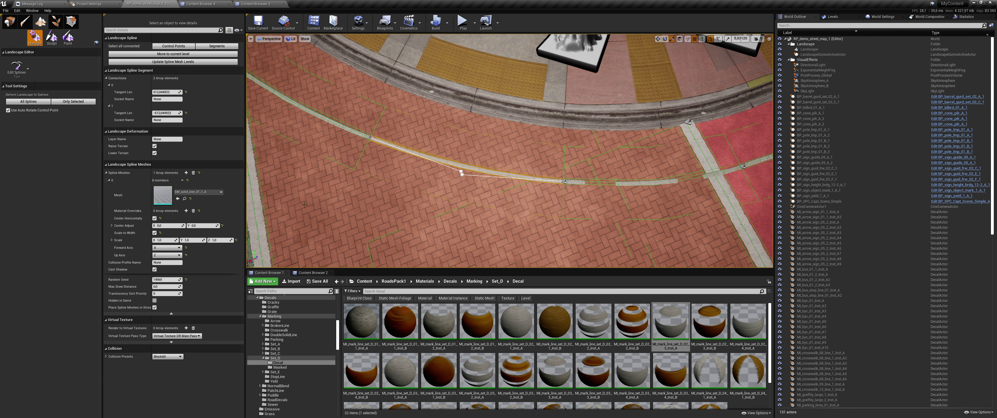
click(178, 230)
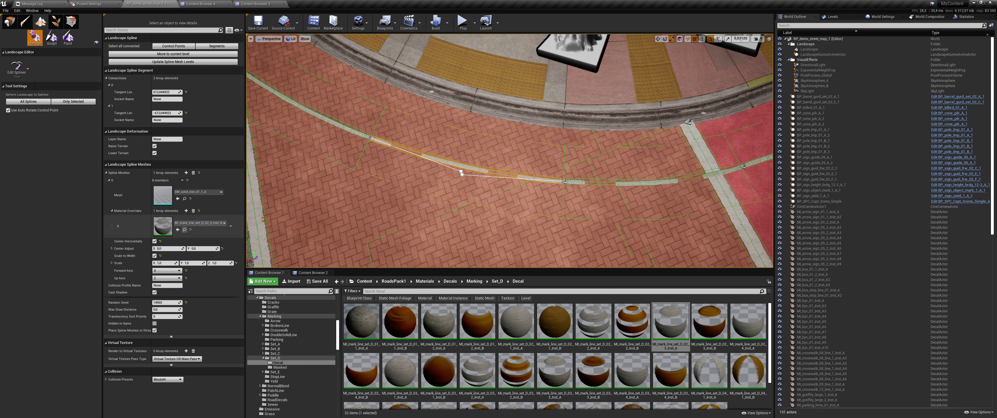
click(303, 110)
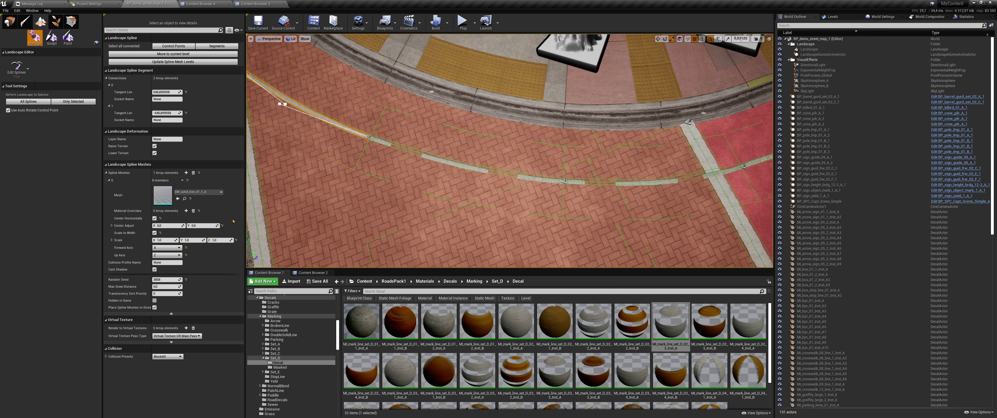
click(185, 211)
click(178, 230)
Add the D_02_3 dashed line material override to the upper-left curved segment.
right_drag(393, 182, 392, 183)
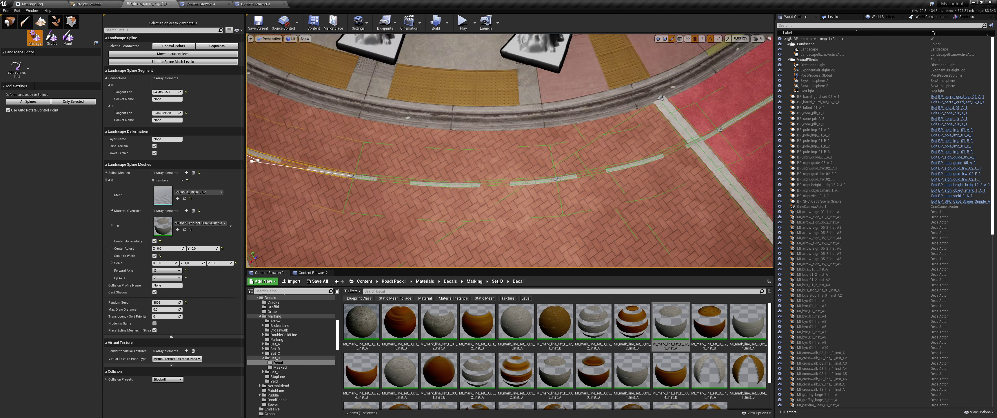
click(421, 167)
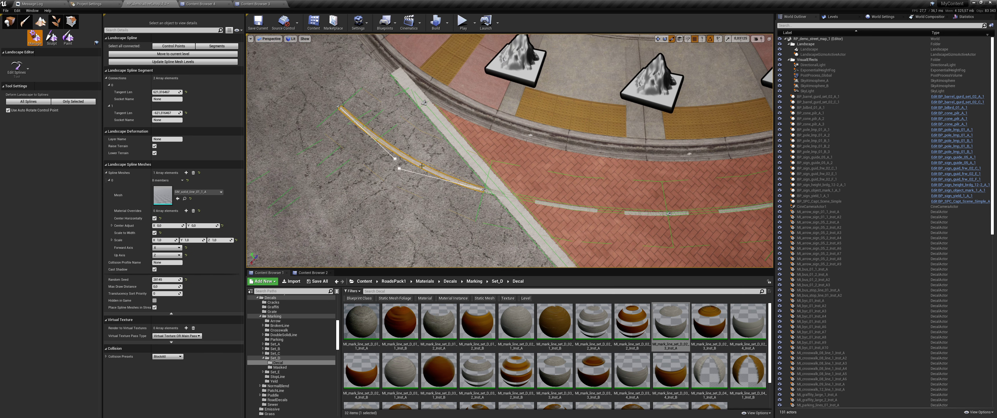
click(186, 211)
click(178, 229)
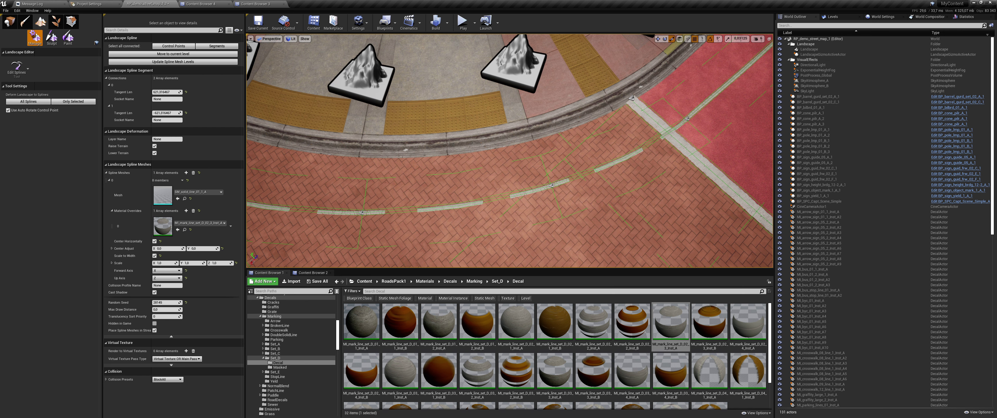
Switch the upper and lower line segments to MI_mark_line_set_D_02_2_Inst_A.
click(458, 210)
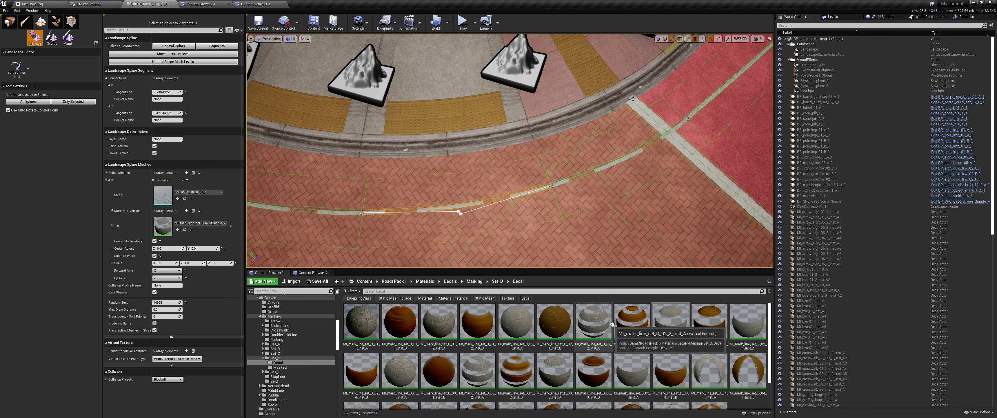
click(594, 322)
click(178, 230)
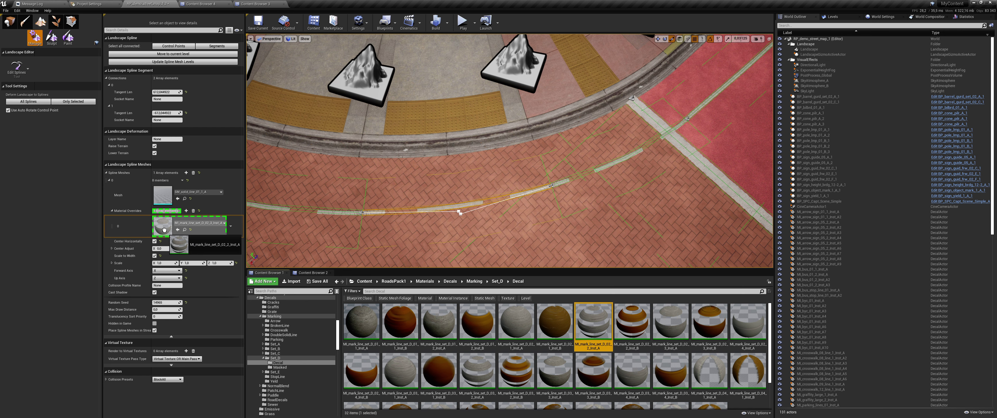
click(607, 169)
click(630, 156)
drag(593, 322, 174, 229)
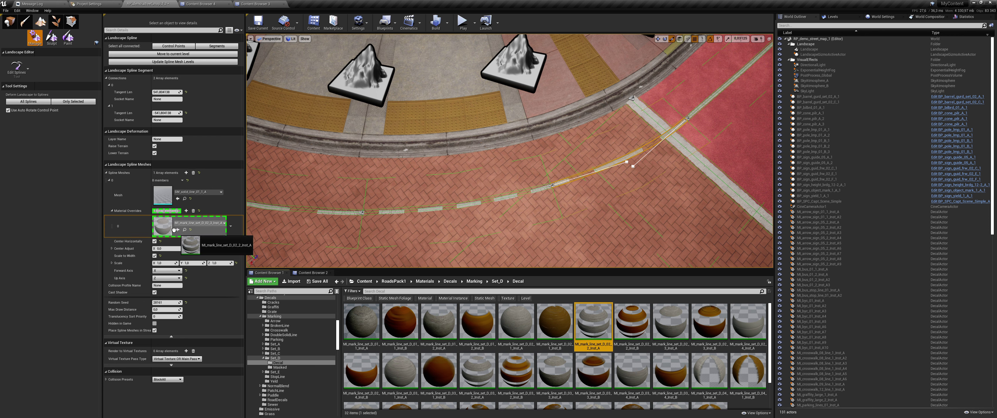
right_drag(488, 209, 487, 210)
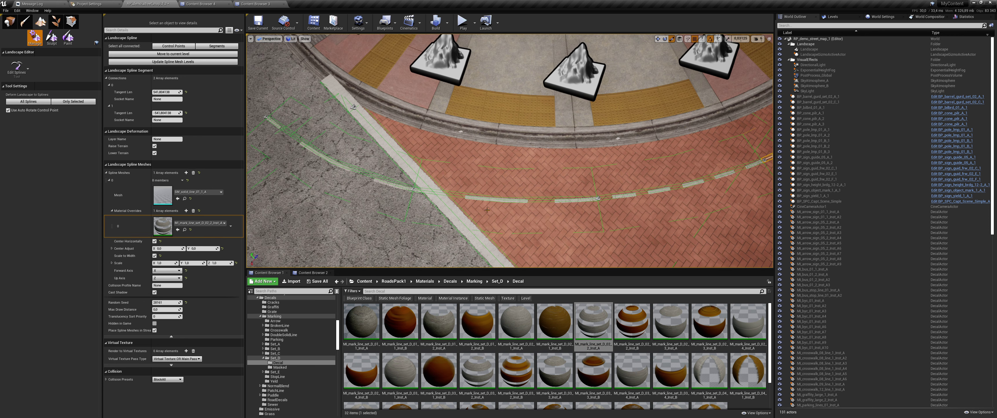
click(502, 206)
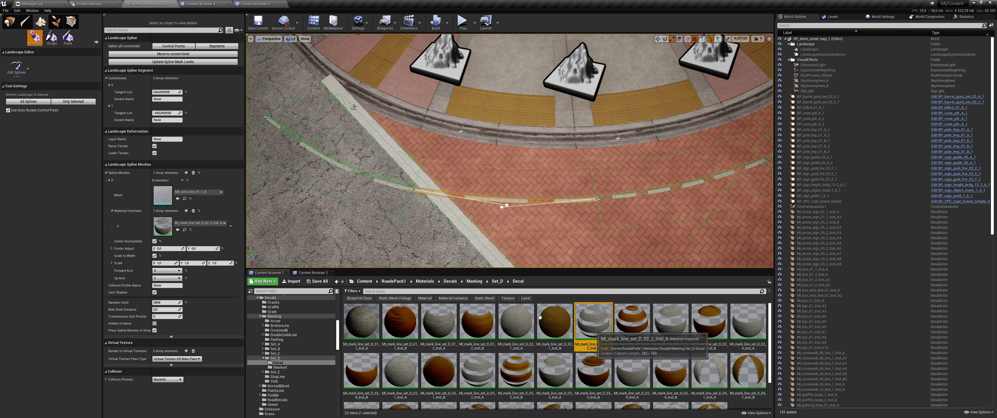
drag(593, 322, 176, 229)
click(9, 21)
Orbit the view over the curb and crossing toward the lawn and green curb area.
right_drag(504, 155, 504, 154)
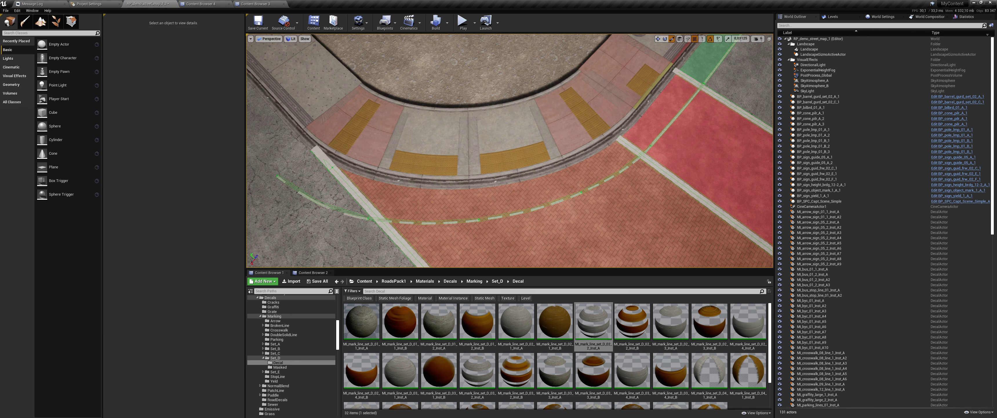
right_drag(412, 129, 413, 134)
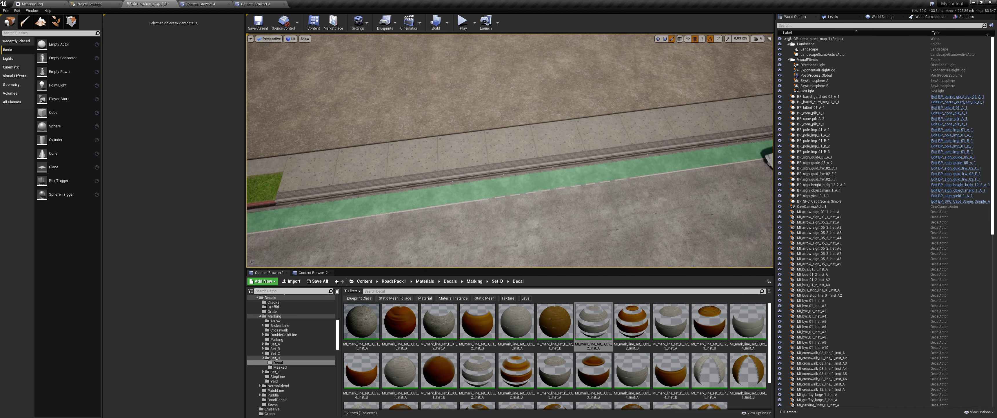
Select the lawn curb spline segment and locate its red granite paint material.
click(41, 22)
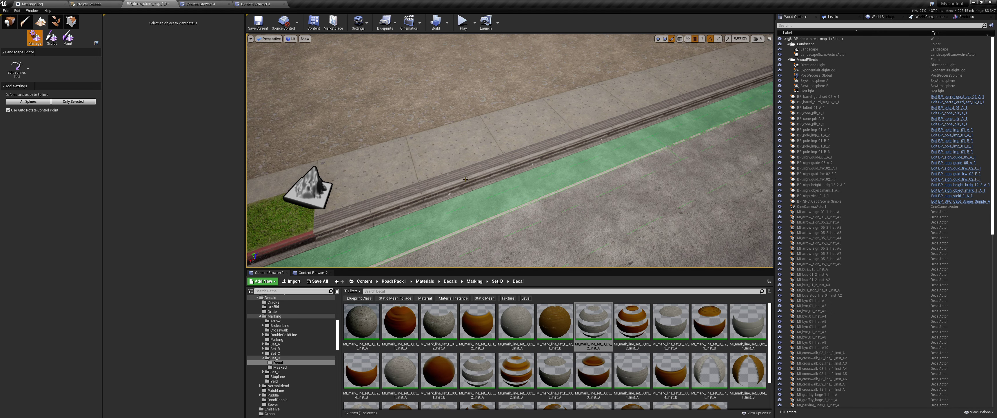
click(185, 199)
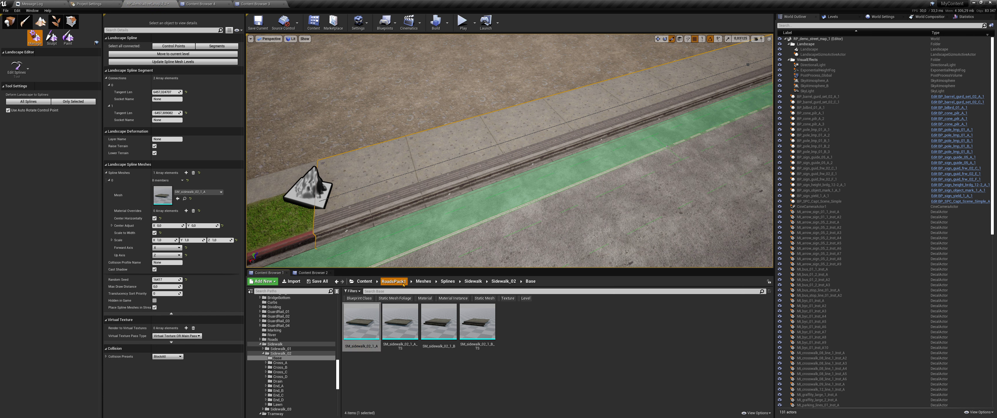
click(394, 281)
click(286, 232)
click(186, 253)
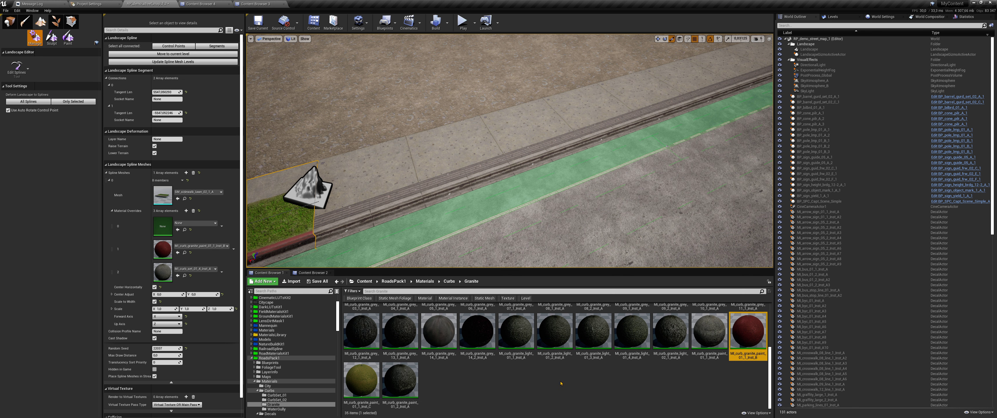
Duplicate it as MI_curb_granite_paint_01_1_Inst_D and open the copy.
key(ctrl+w)
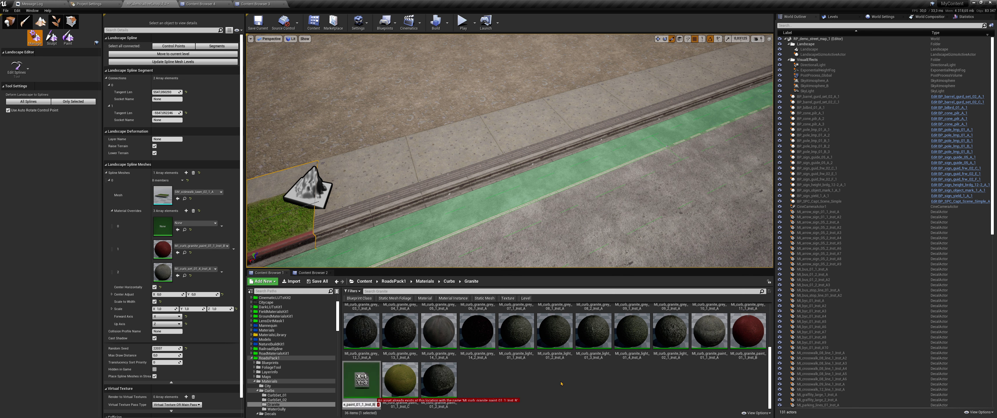
key(BackSpace)
key(Return)
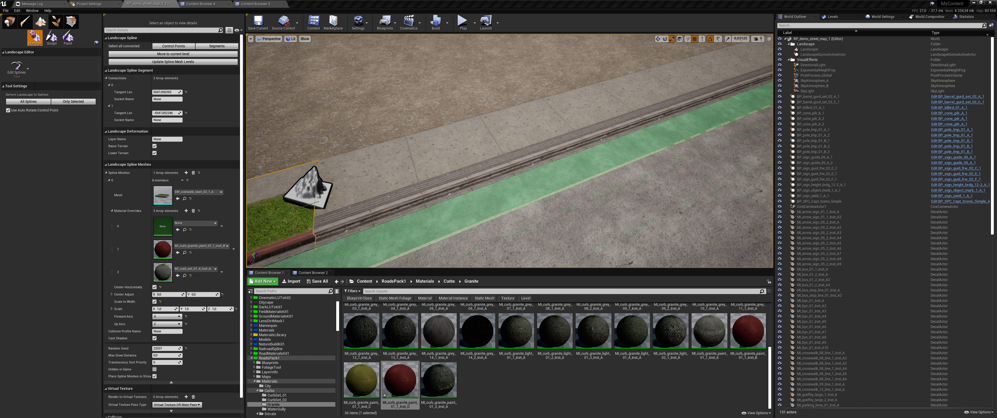
key(Return)
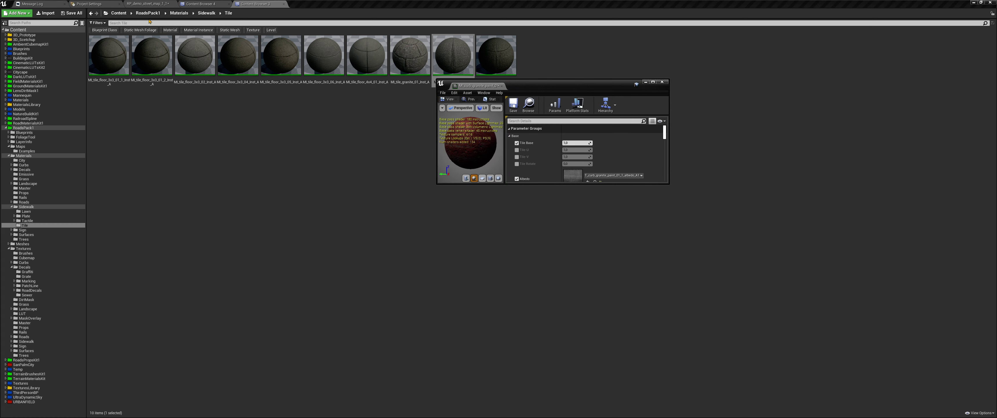
Set the Darken/PinLight tint to the bike lane's green, sampled from the scene.
click(147, 5)
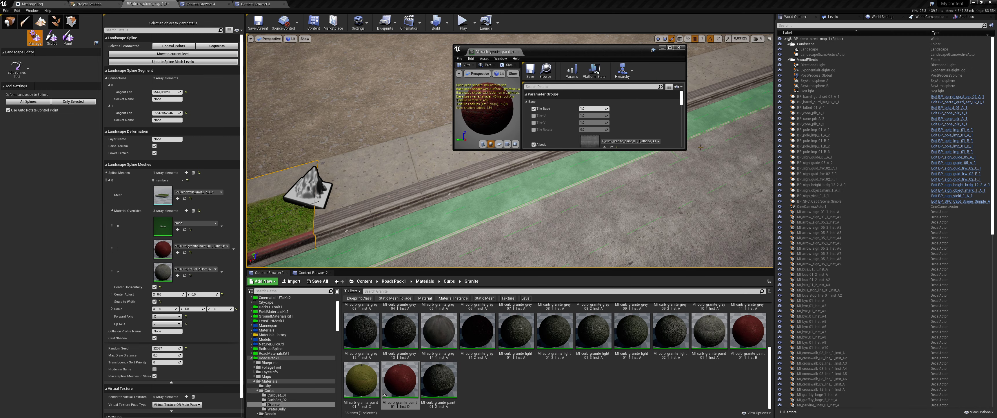
drag(688, 150, 800, 308)
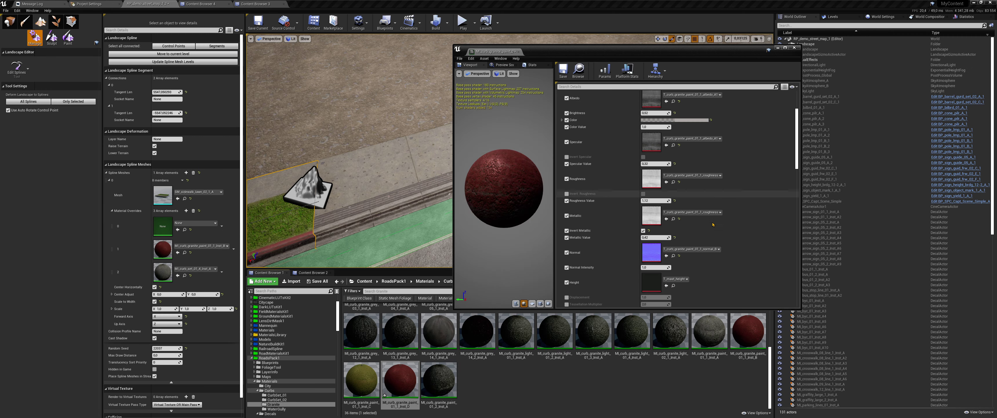
scroll(707, 237, down, 5)
scroll(707, 237, down, 5)
click(707, 234)
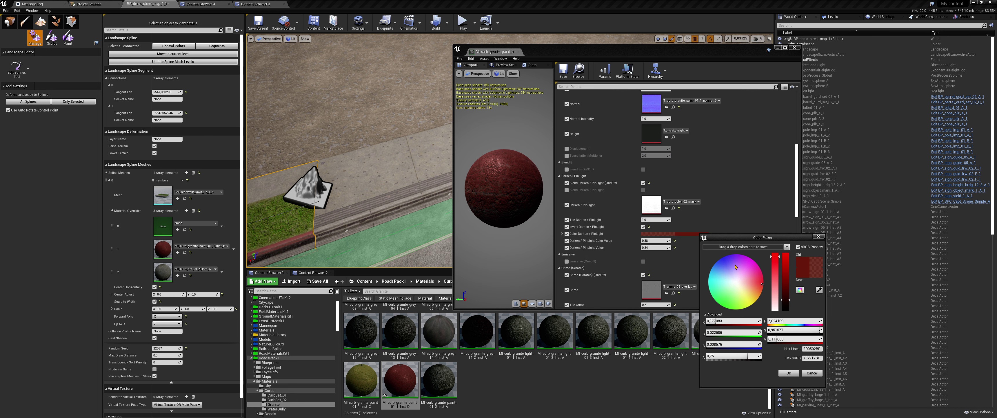
click(733, 302)
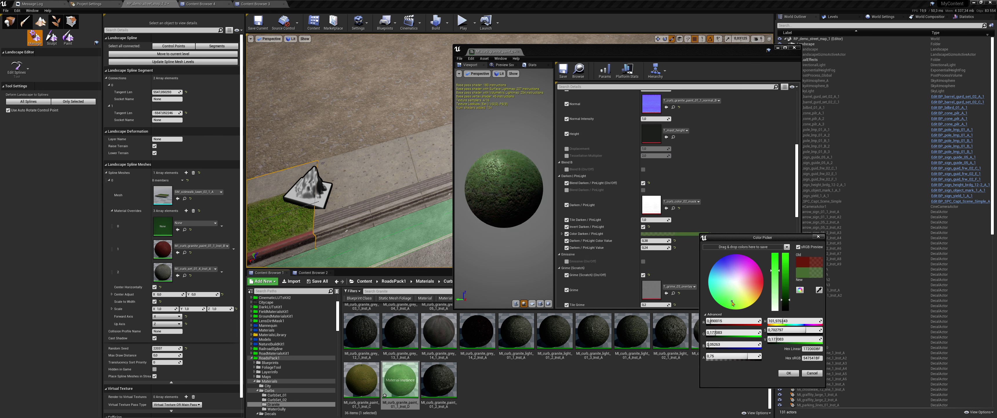
click(819, 289)
click(426, 226)
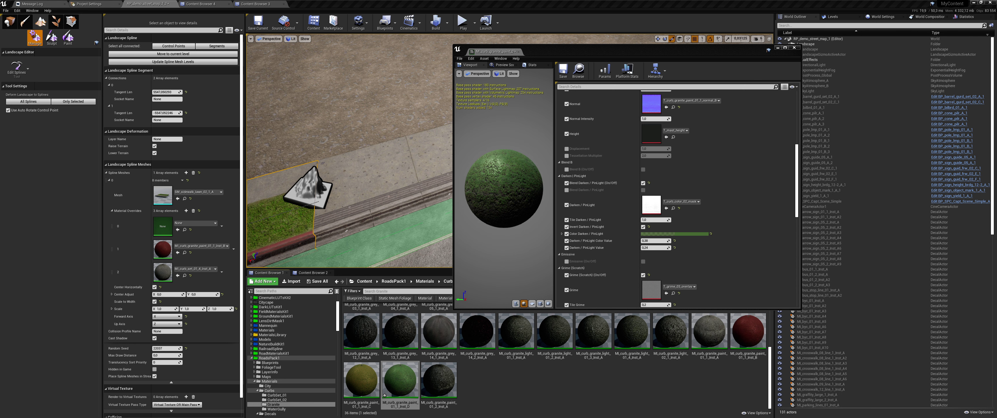
Make the green more saturated and purer in hue, then close the editor and reselect the lawn segment.
click(677, 234)
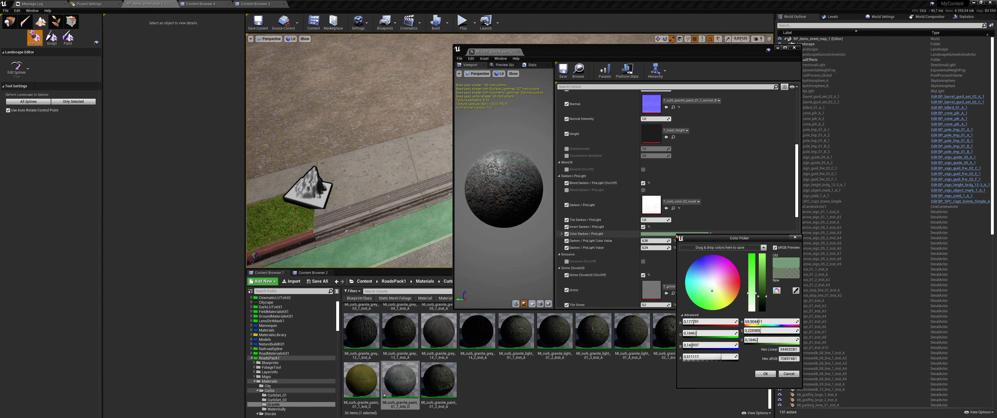
click(752, 267)
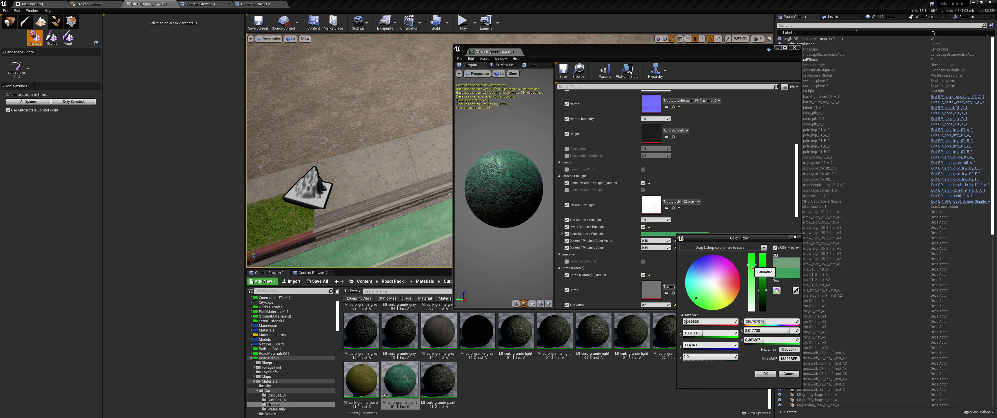
drag(751, 264, 751, 260)
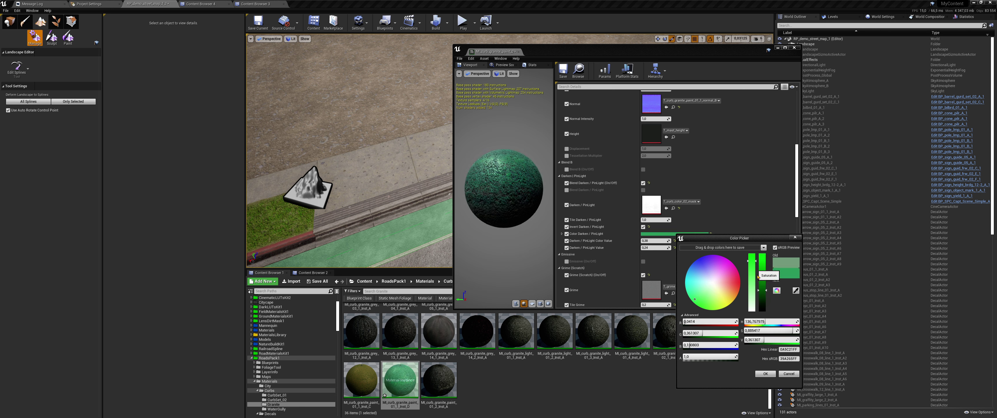
click(705, 300)
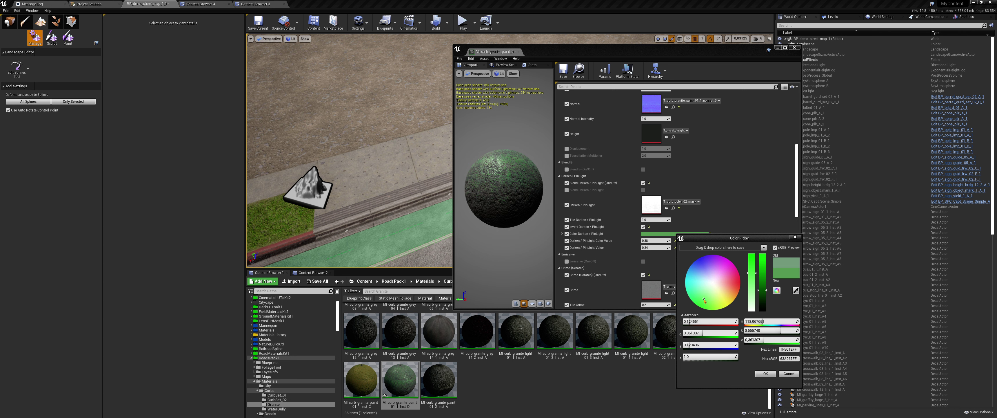
drag(704, 302, 703, 302)
click(766, 373)
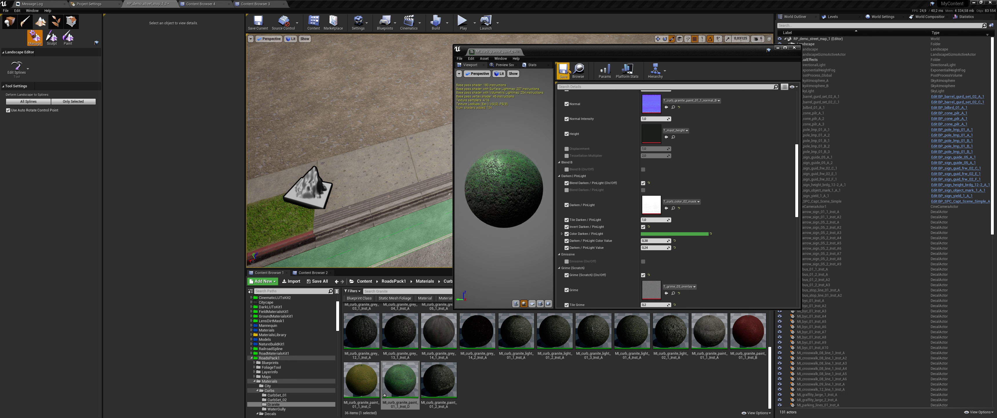
click(520, 51)
click(463, 180)
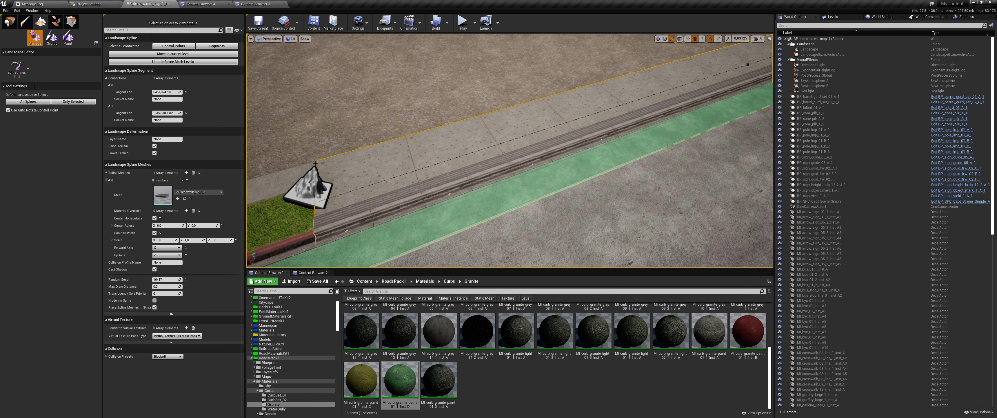
Add override slots to the lawn curb segment and drop MI_curb_granite_paint_01_1_Inst_D into the second.
click(186, 210)
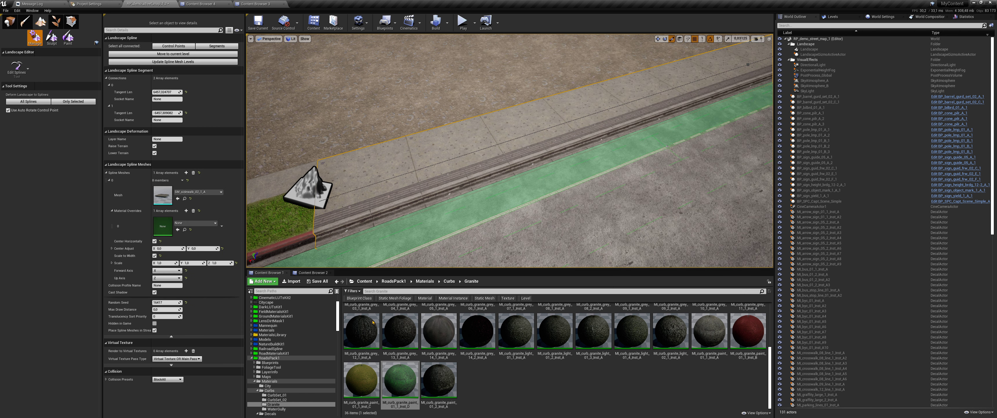
click(186, 211)
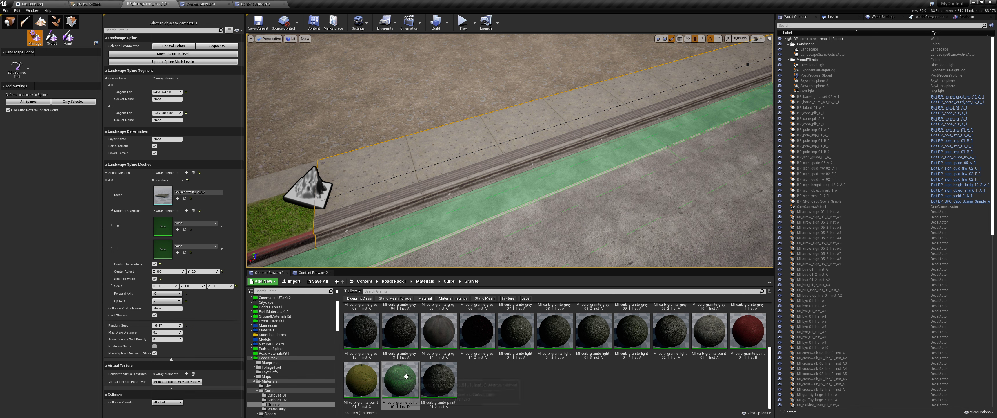
drag(400, 380, 163, 248)
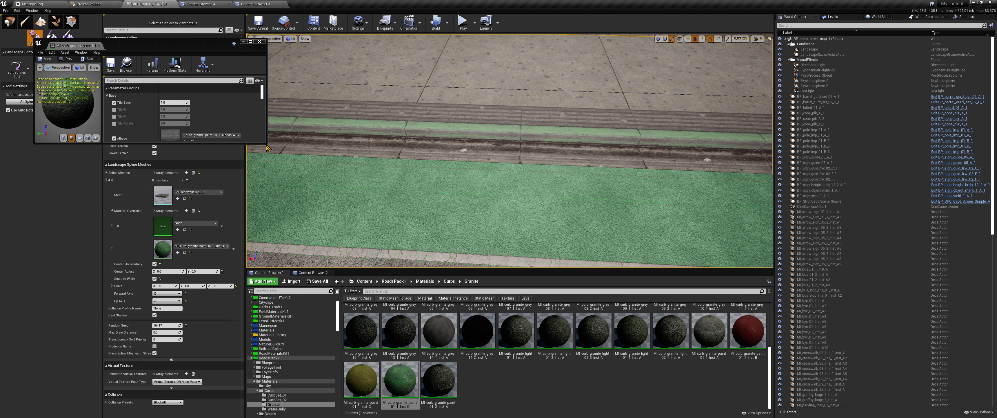
Adjust the Darken/PinLight Color's value and lower its saturation slightly.
drag(266, 143, 275, 329)
scroll(206, 244, down, 10)
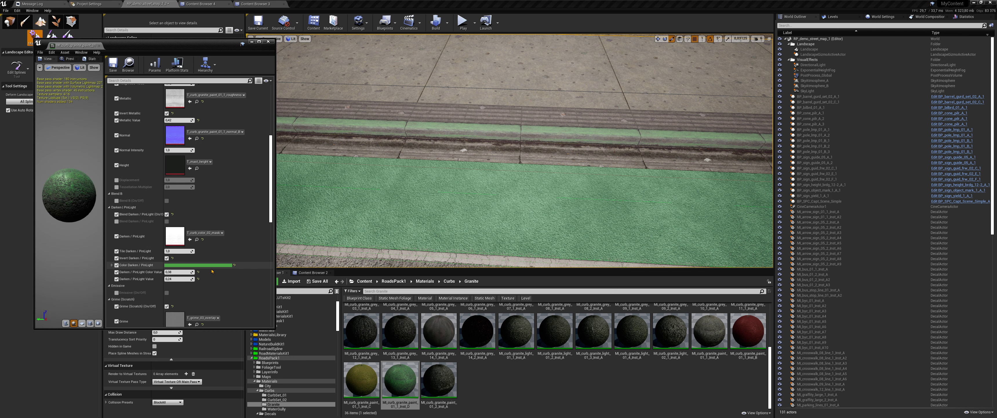
click(210, 266)
click(297, 301)
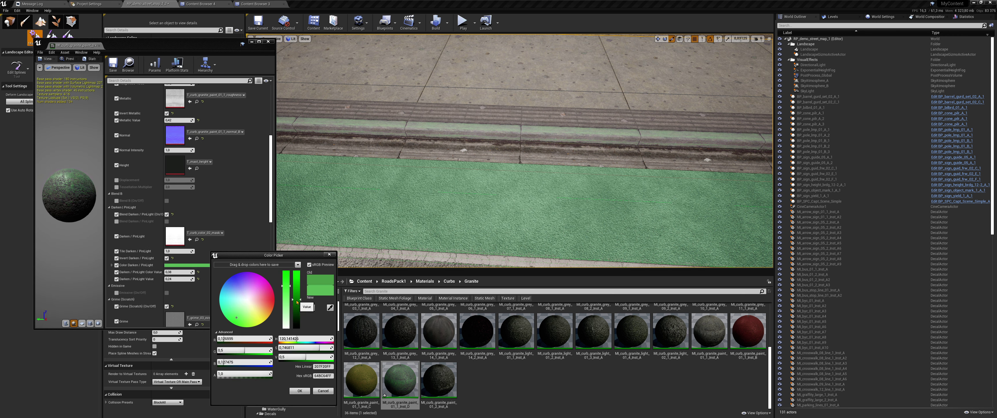
click(297, 316)
click(297, 309)
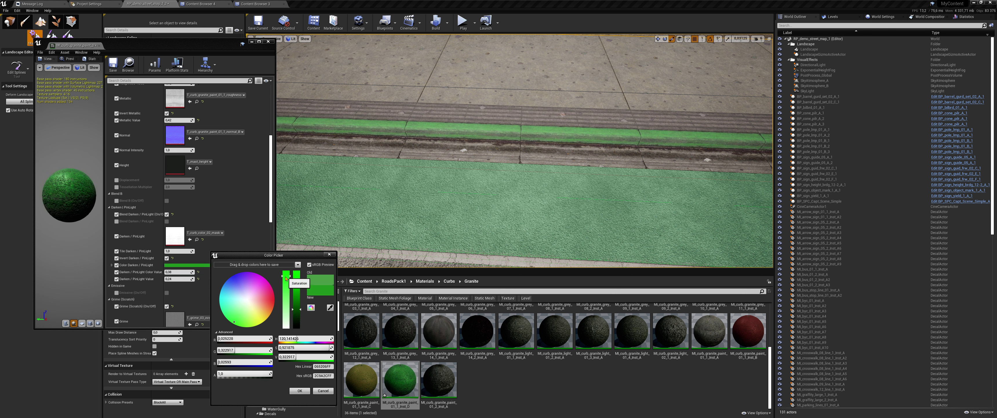
click(287, 283)
click(307, 392)
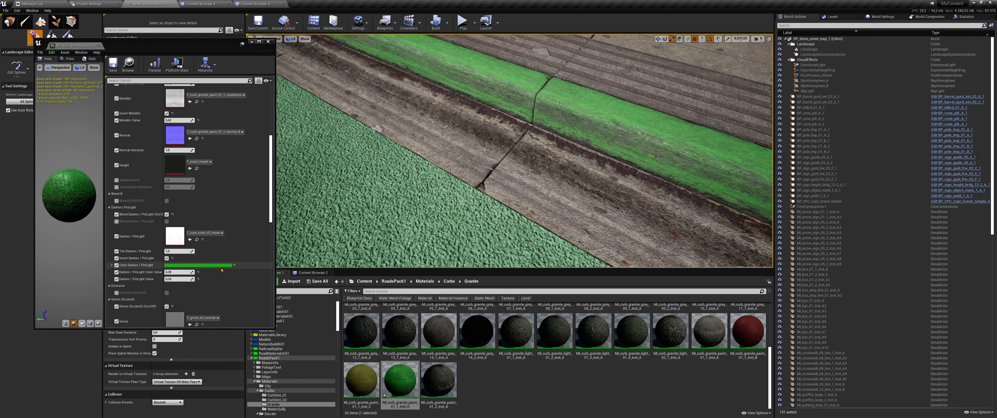
Set the tint alpha to 0.5 and make the green darker.
click(198, 265)
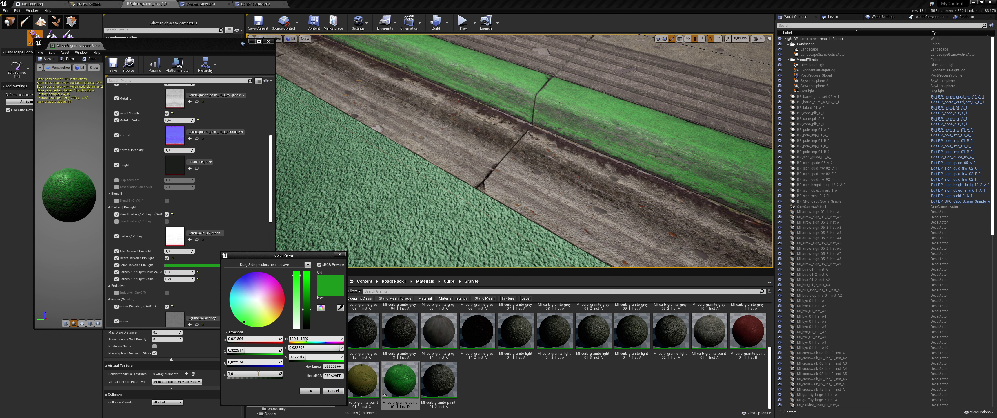
text(0.5)
key(Return)
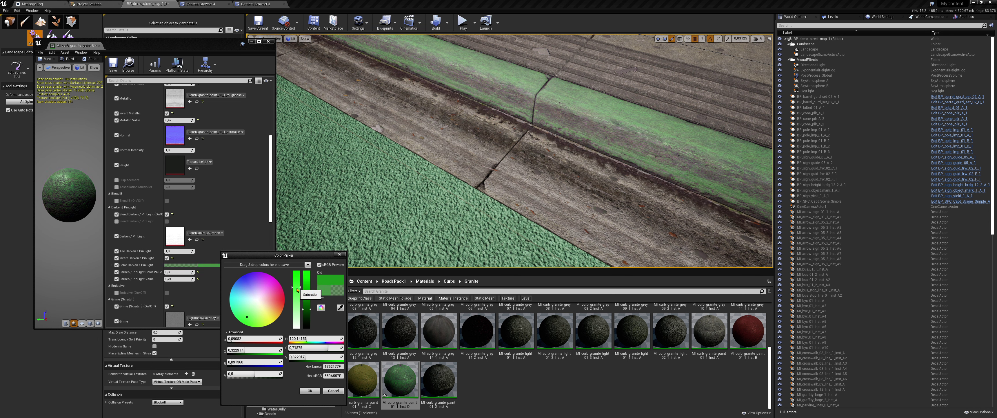
click(306, 307)
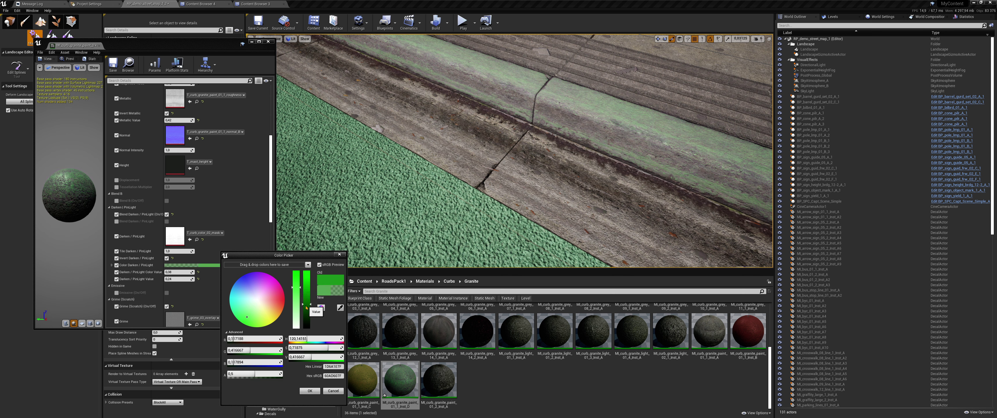
click(306, 321)
drag(307, 320, 306, 315)
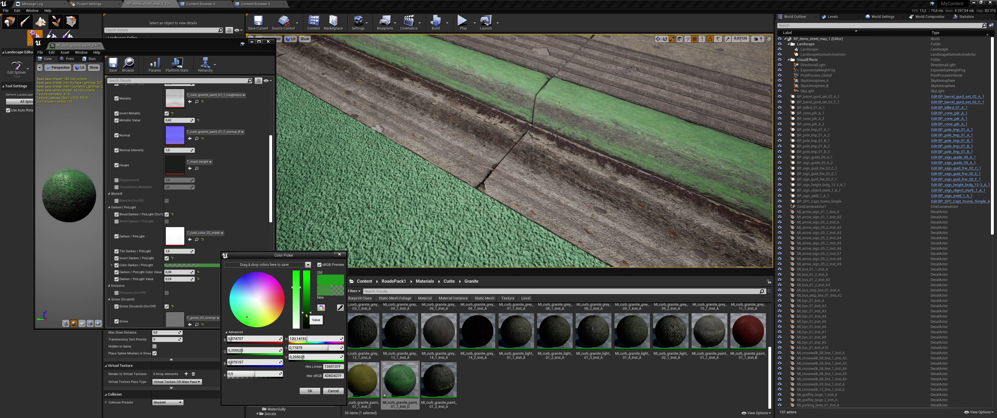
click(307, 317)
click(310, 390)
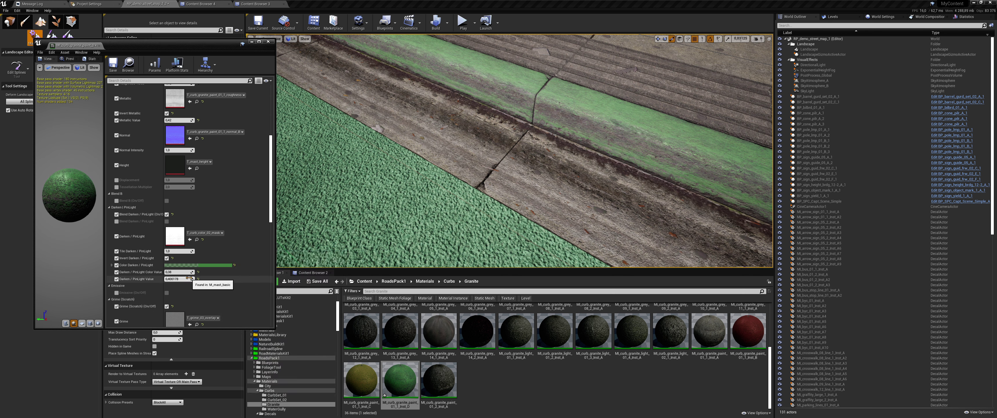
Undo the Color Value tests back to 0.38, then save and close the curb material.
key(ctrl+z)
mouse_move(190, 273)
mouse_down()
mouse_move(217, 273)
mouse_move(180, 272)
mouse_up()
key(ctrl+z)
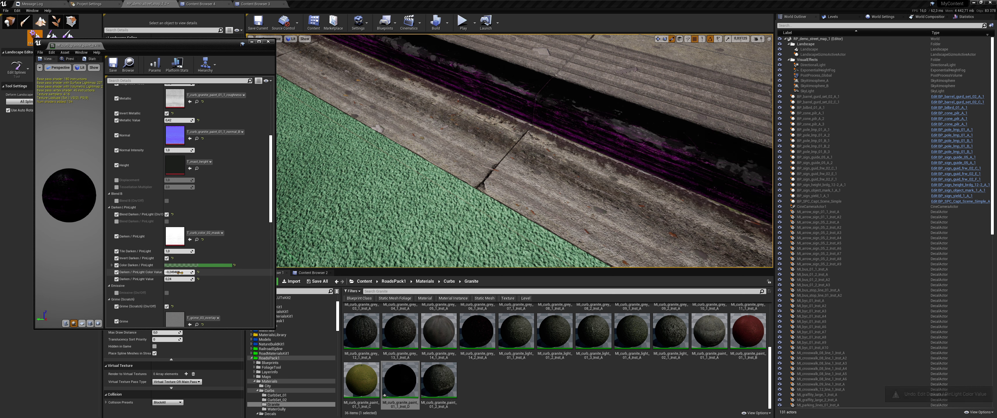
key(ctrl+z)
key(ctrl+z)
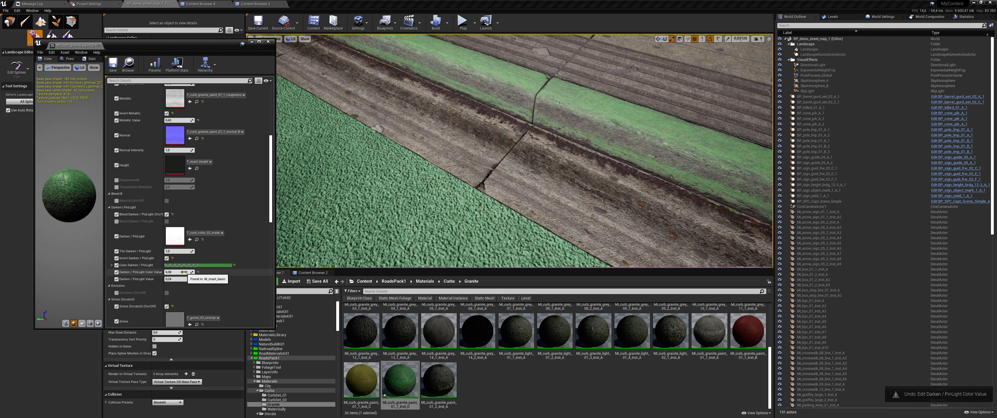
key(ctrl+z)
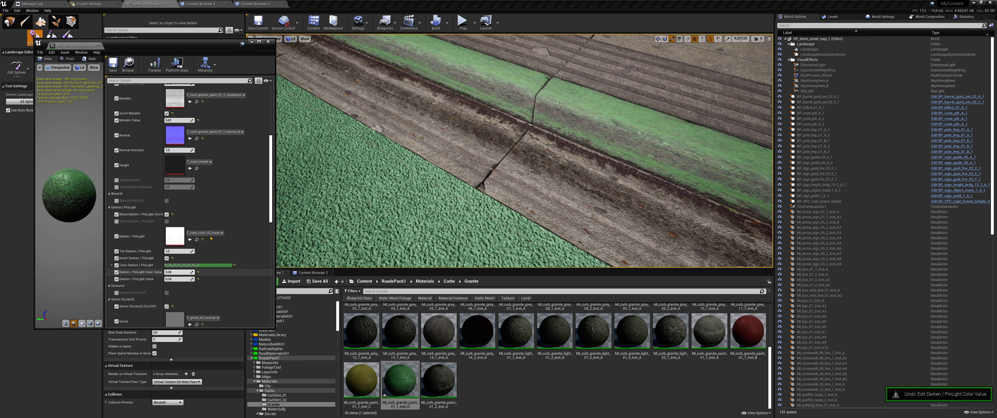
click(113, 63)
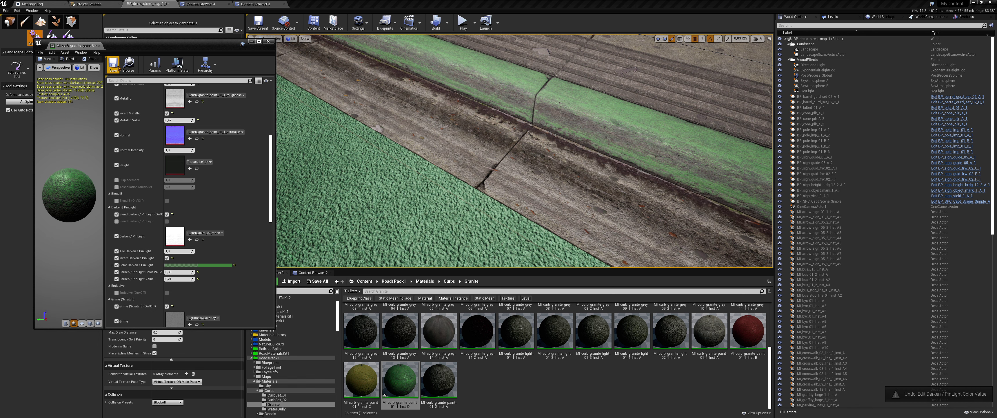
click(100, 47)
scroll(503, 155, down, 5)
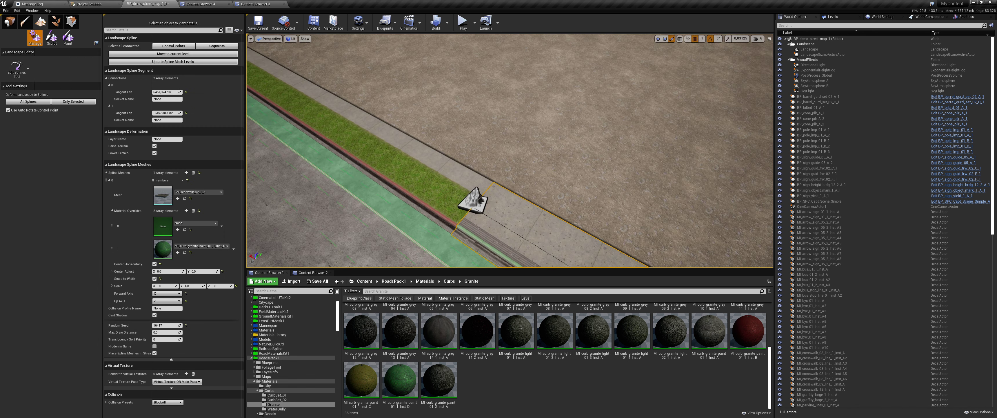
mouse_move(510, 151)
right_down()
mouse_move(542, 147)
mouse_move(527, 125)
mouse_move(665, 187)
right_up()
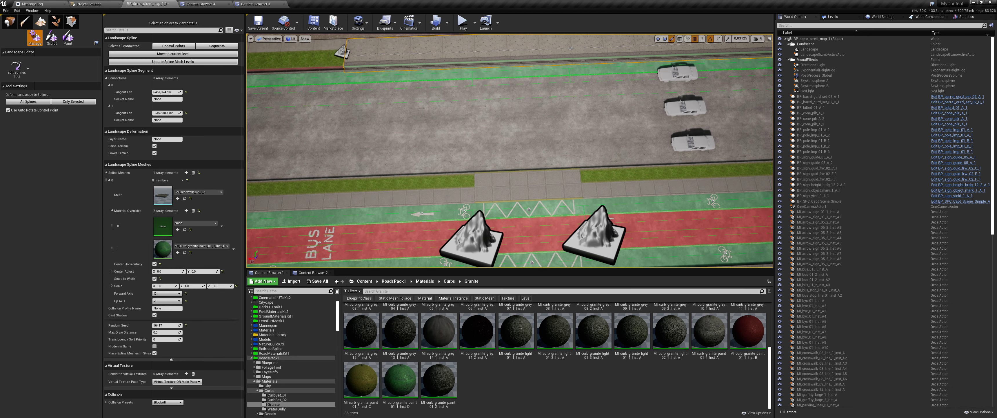
right_drag(666, 187, 665, 187)
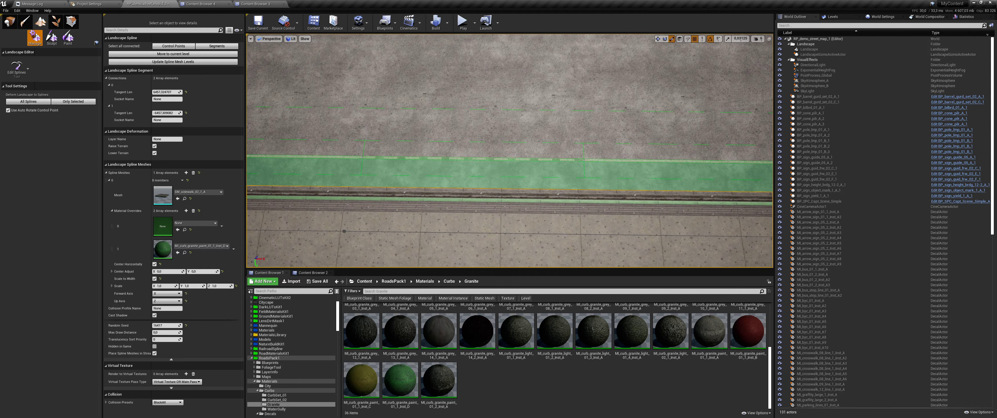
click(9, 21)
right_drag(425, 168, 425, 168)
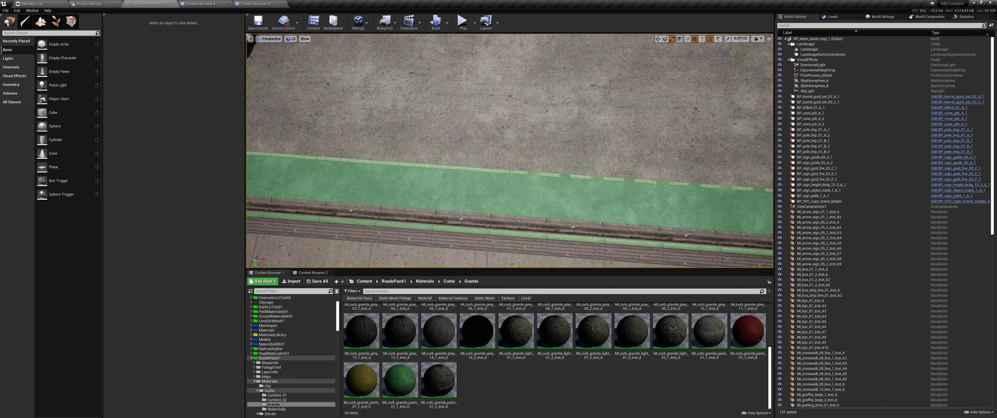
scroll(425, 169, down, 3)
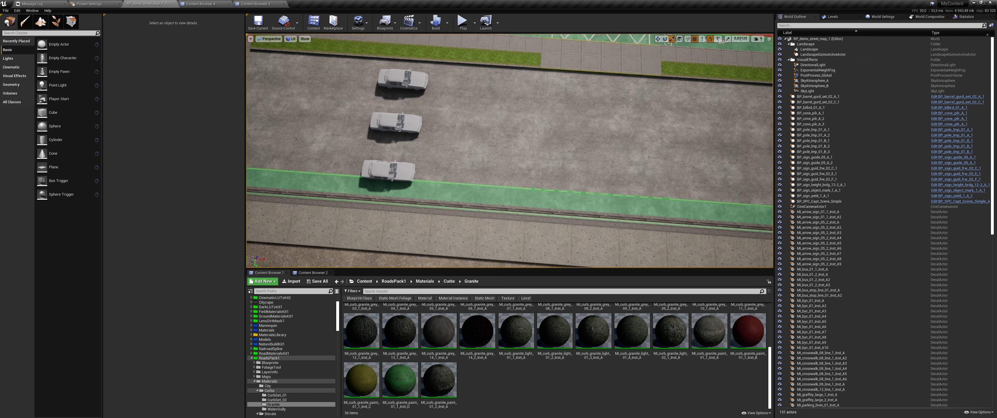
right_drag(425, 168, 425, 168)
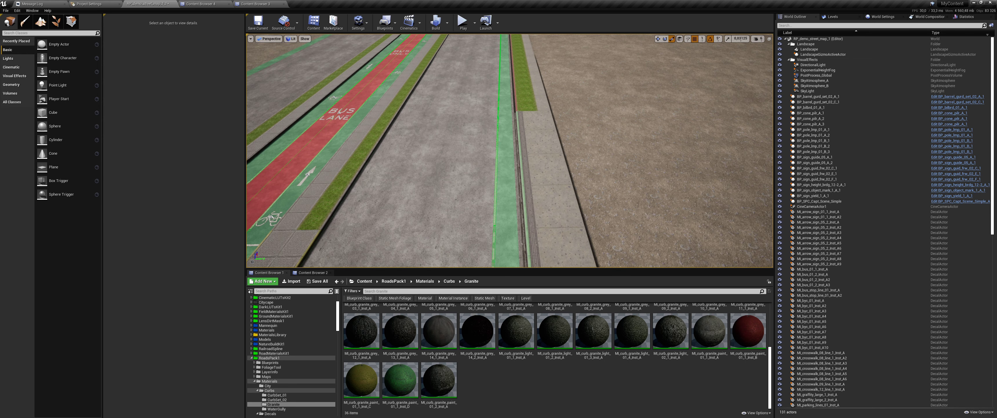
right_drag(308, 90, 308, 90)
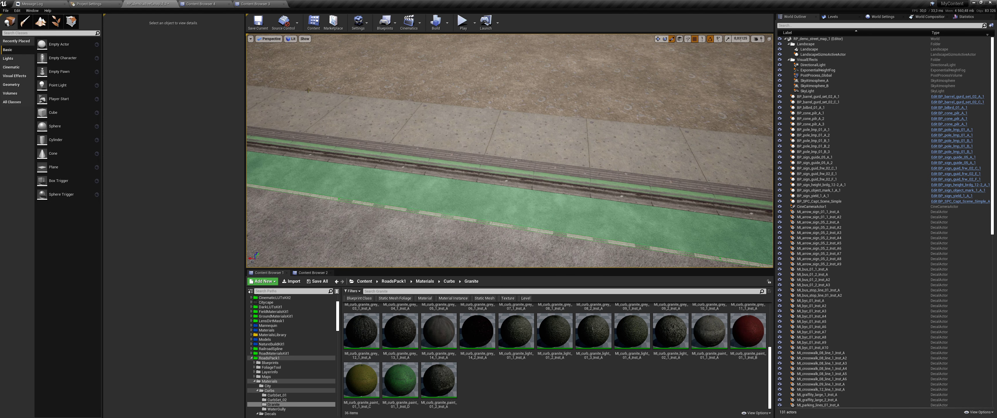
click(41, 21)
click(447, 154)
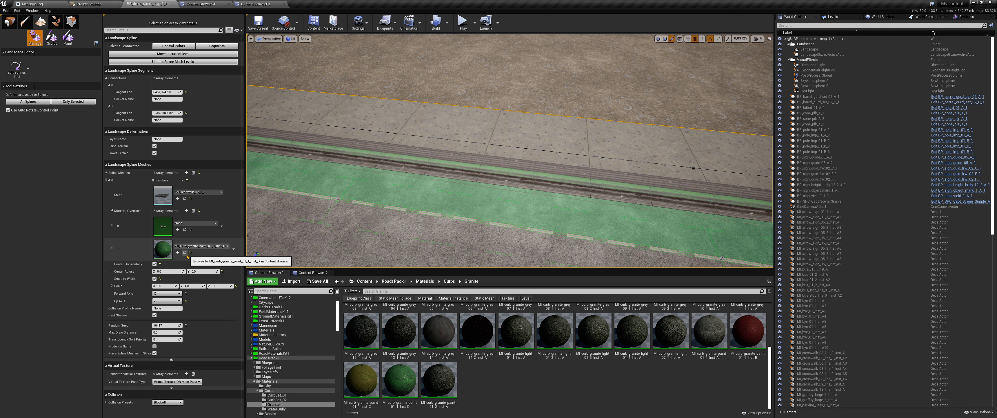
Add a third Material Overrides element and browse the Content Browser to Curbs > WaterGully.
click(186, 210)
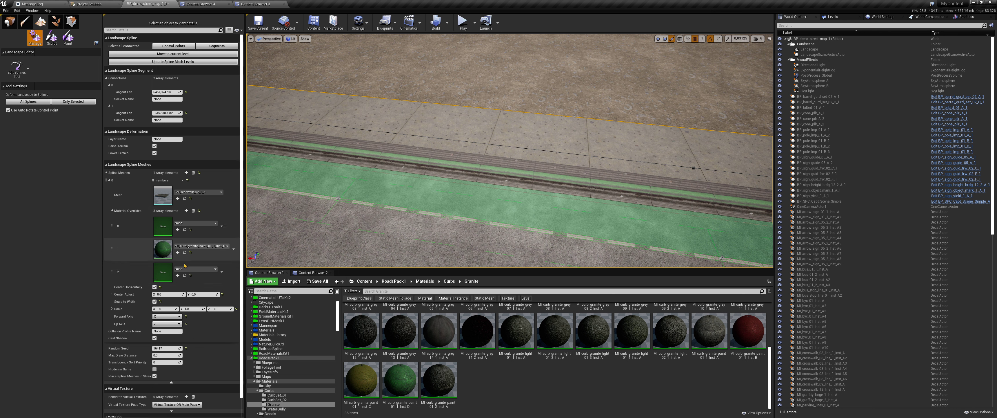
click(185, 253)
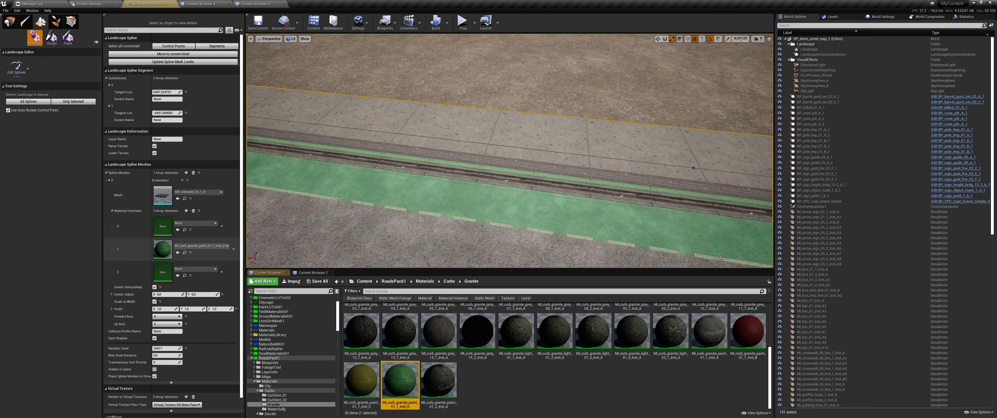
click(449, 281)
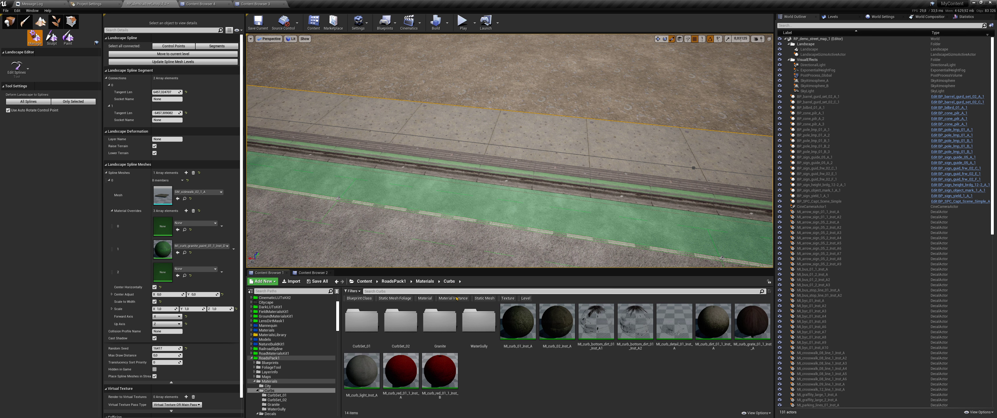
double_click(461, 328)
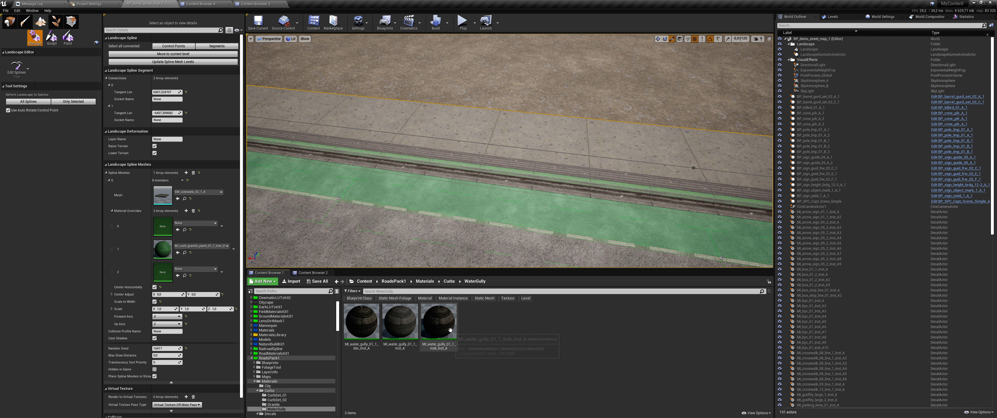
Put MI_water_gully_01_1_msk_Inst_A into material slot 2, then return to Place mode.
drag(439, 322, 174, 277)
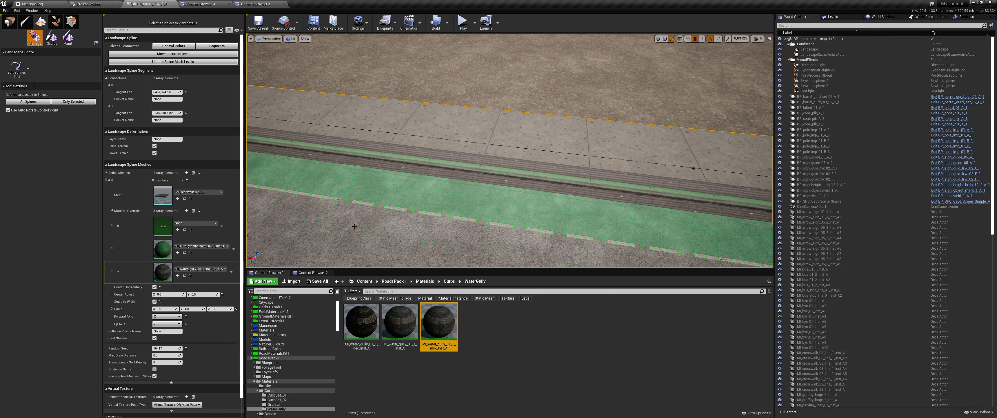
right_drag(503, 155, 473, 206)
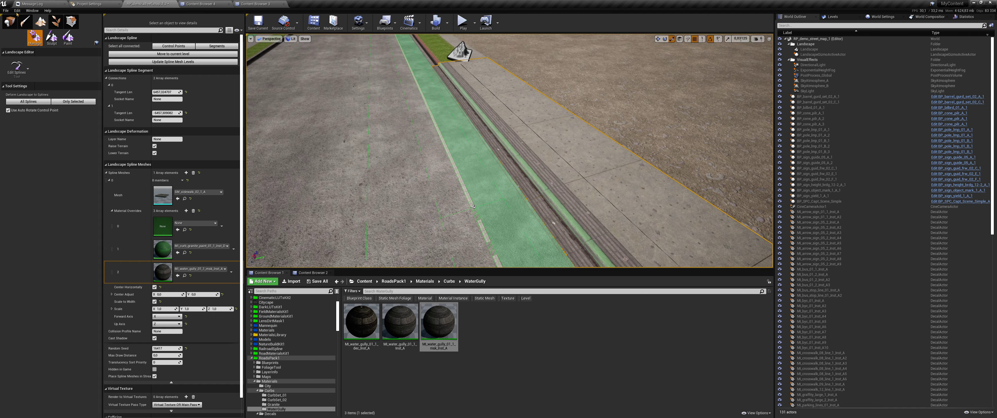
click(10, 21)
right_drag(503, 155, 469, 182)
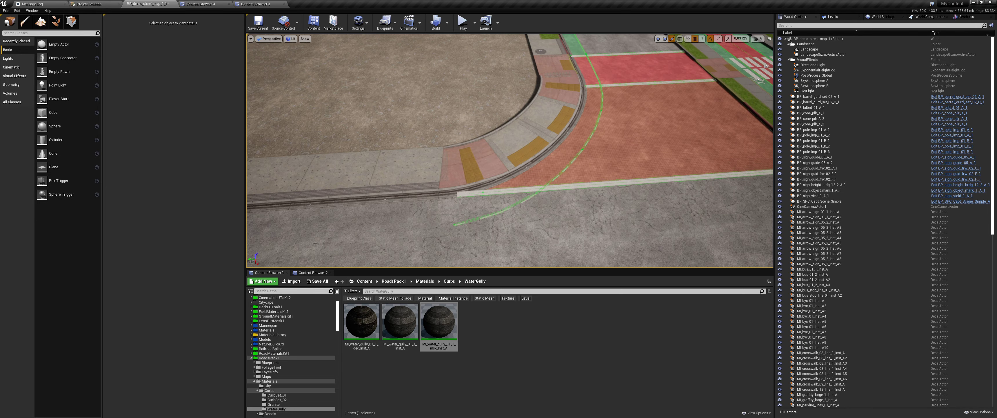